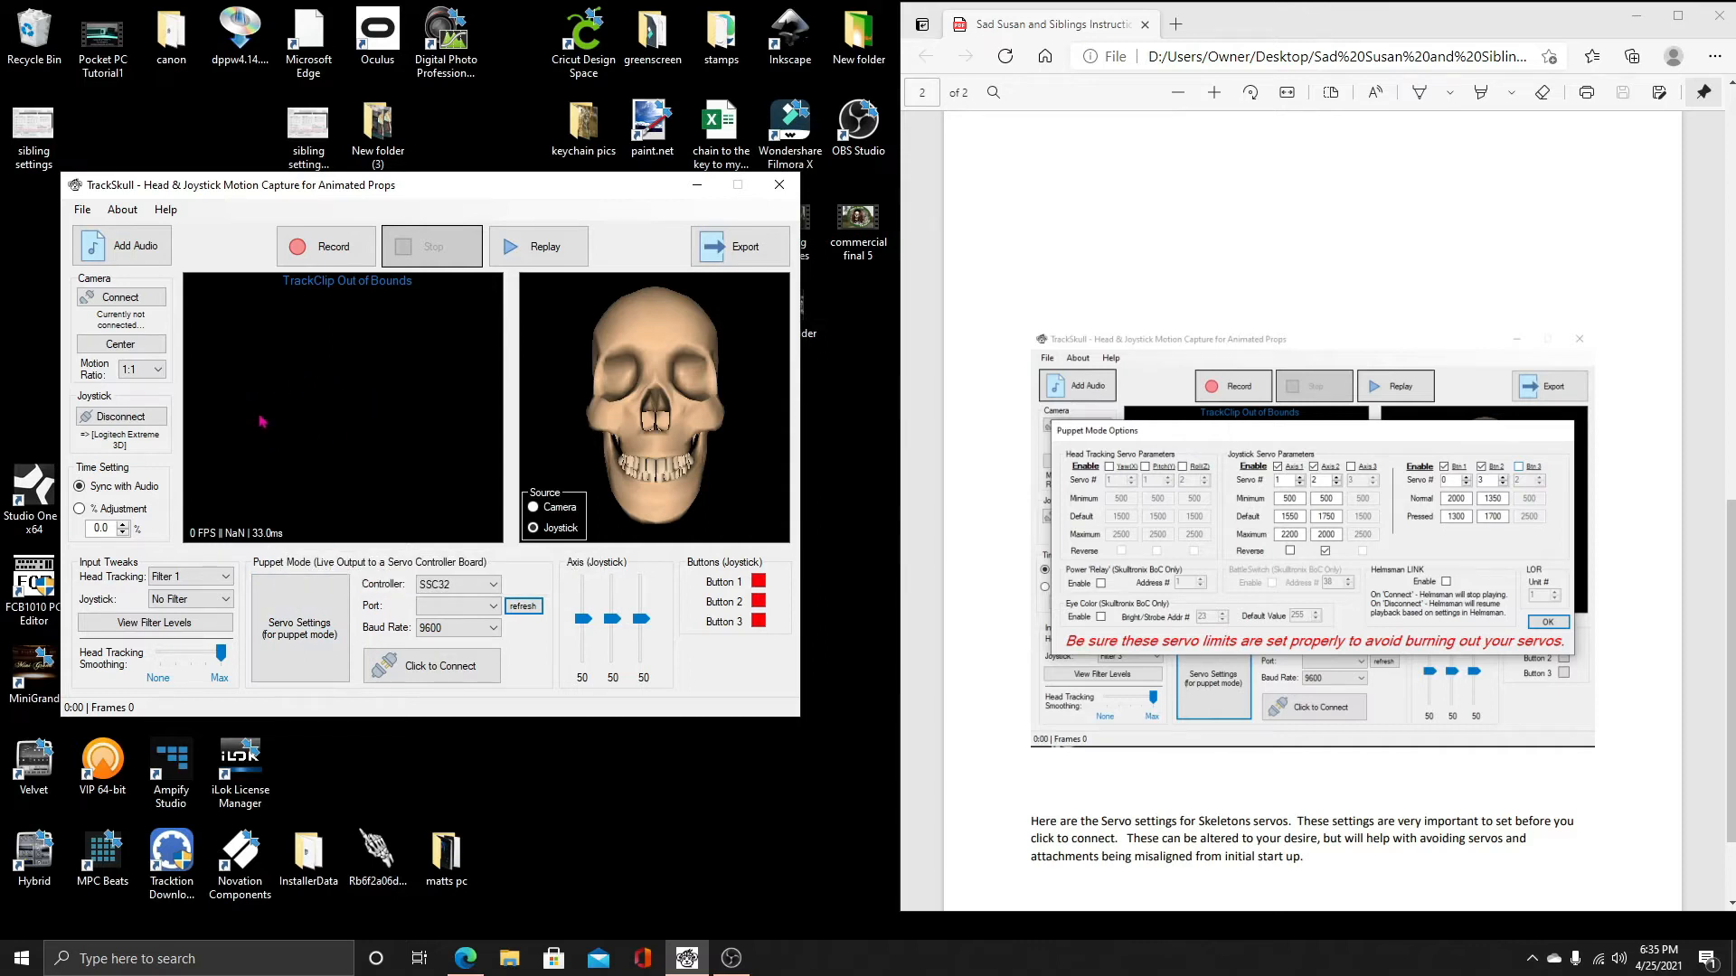
# Disconnect and reconnect the joystick, keeping its input filter at No Filter
pyautogui.click(126, 418)
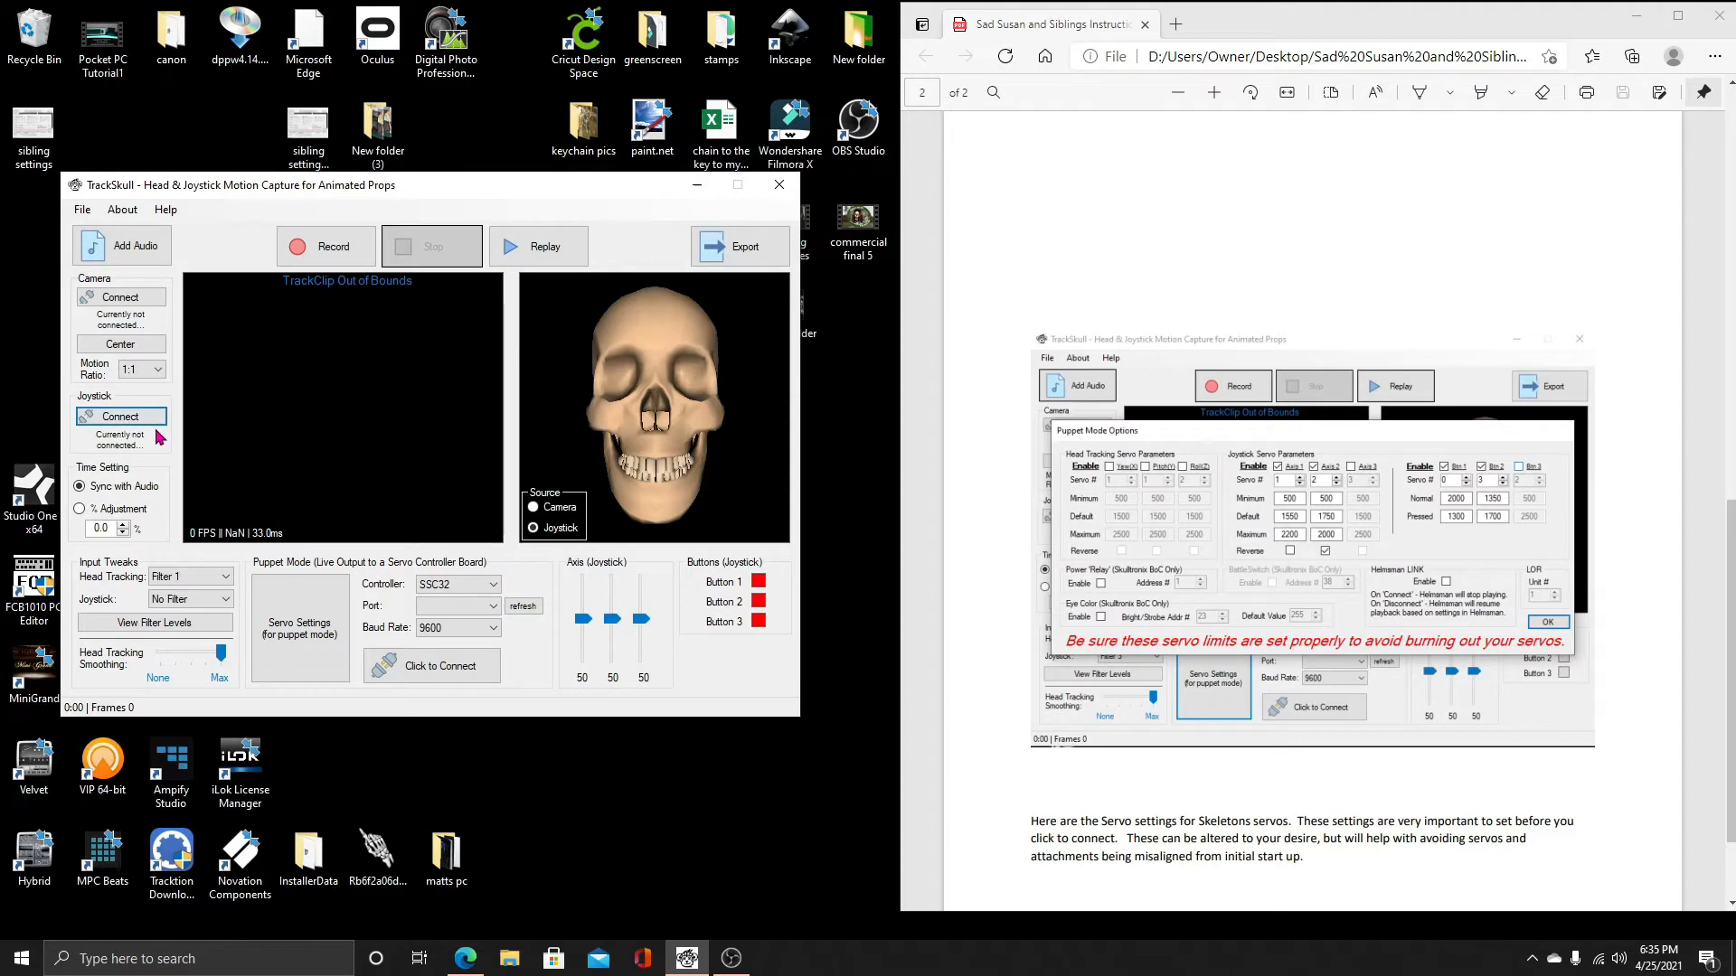
pyautogui.click(133, 418)
pyautogui.click(532, 473)
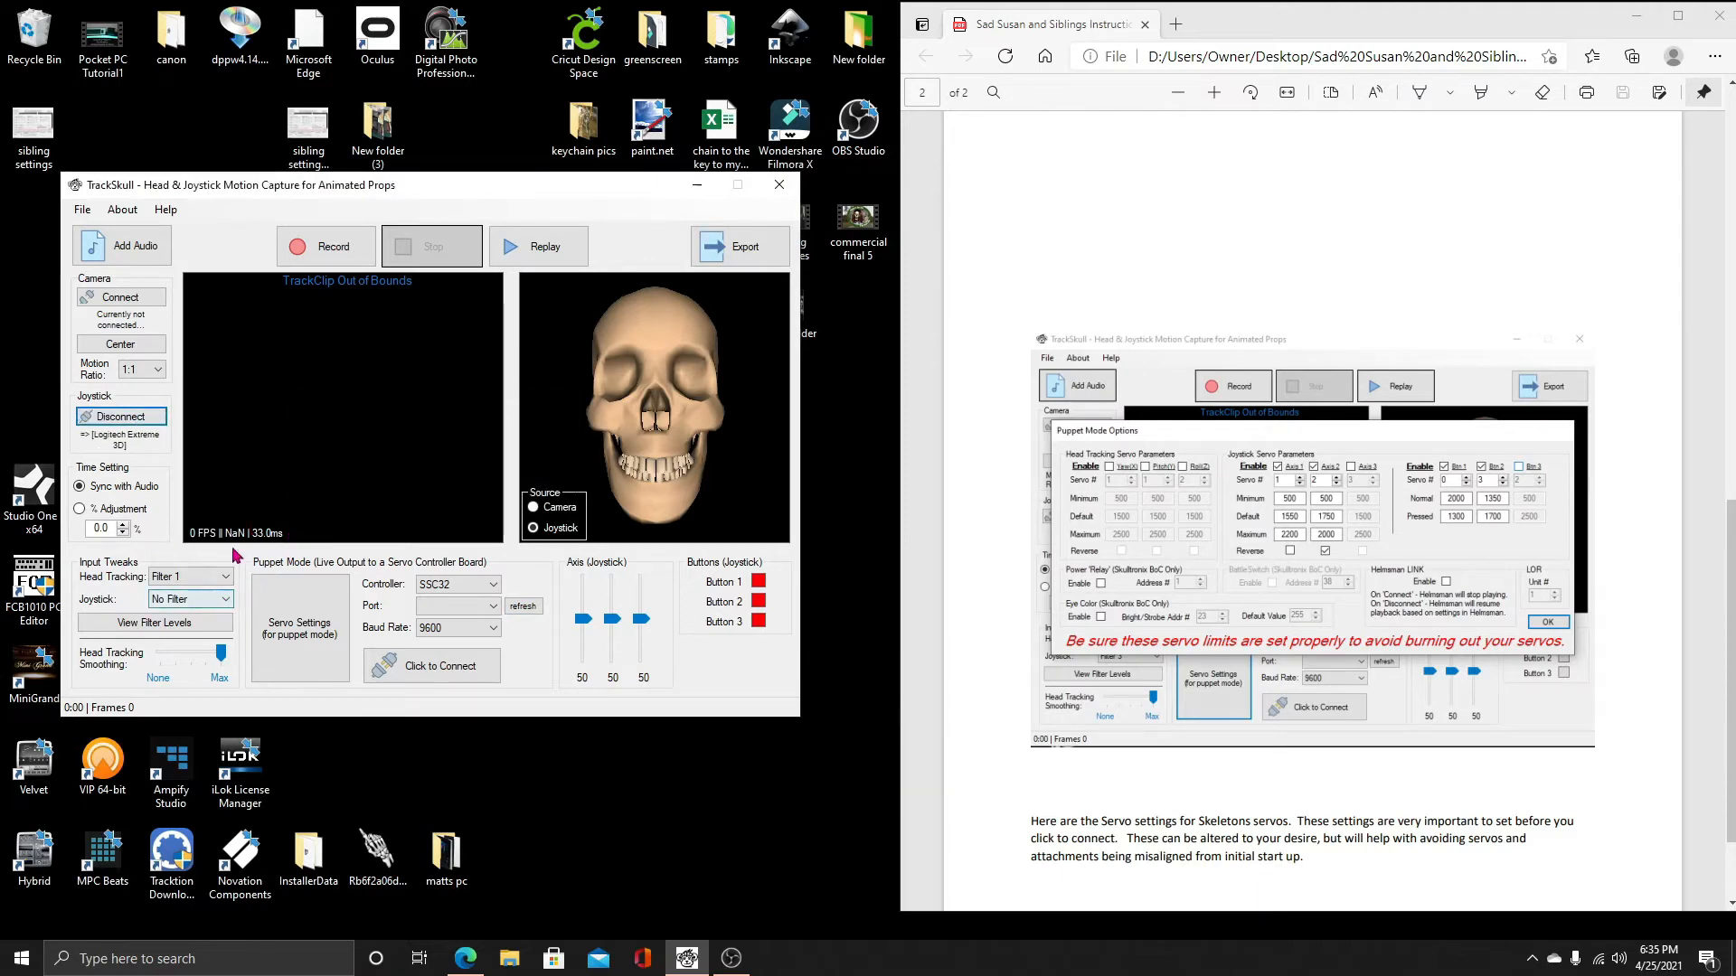
pyautogui.click(220, 611)
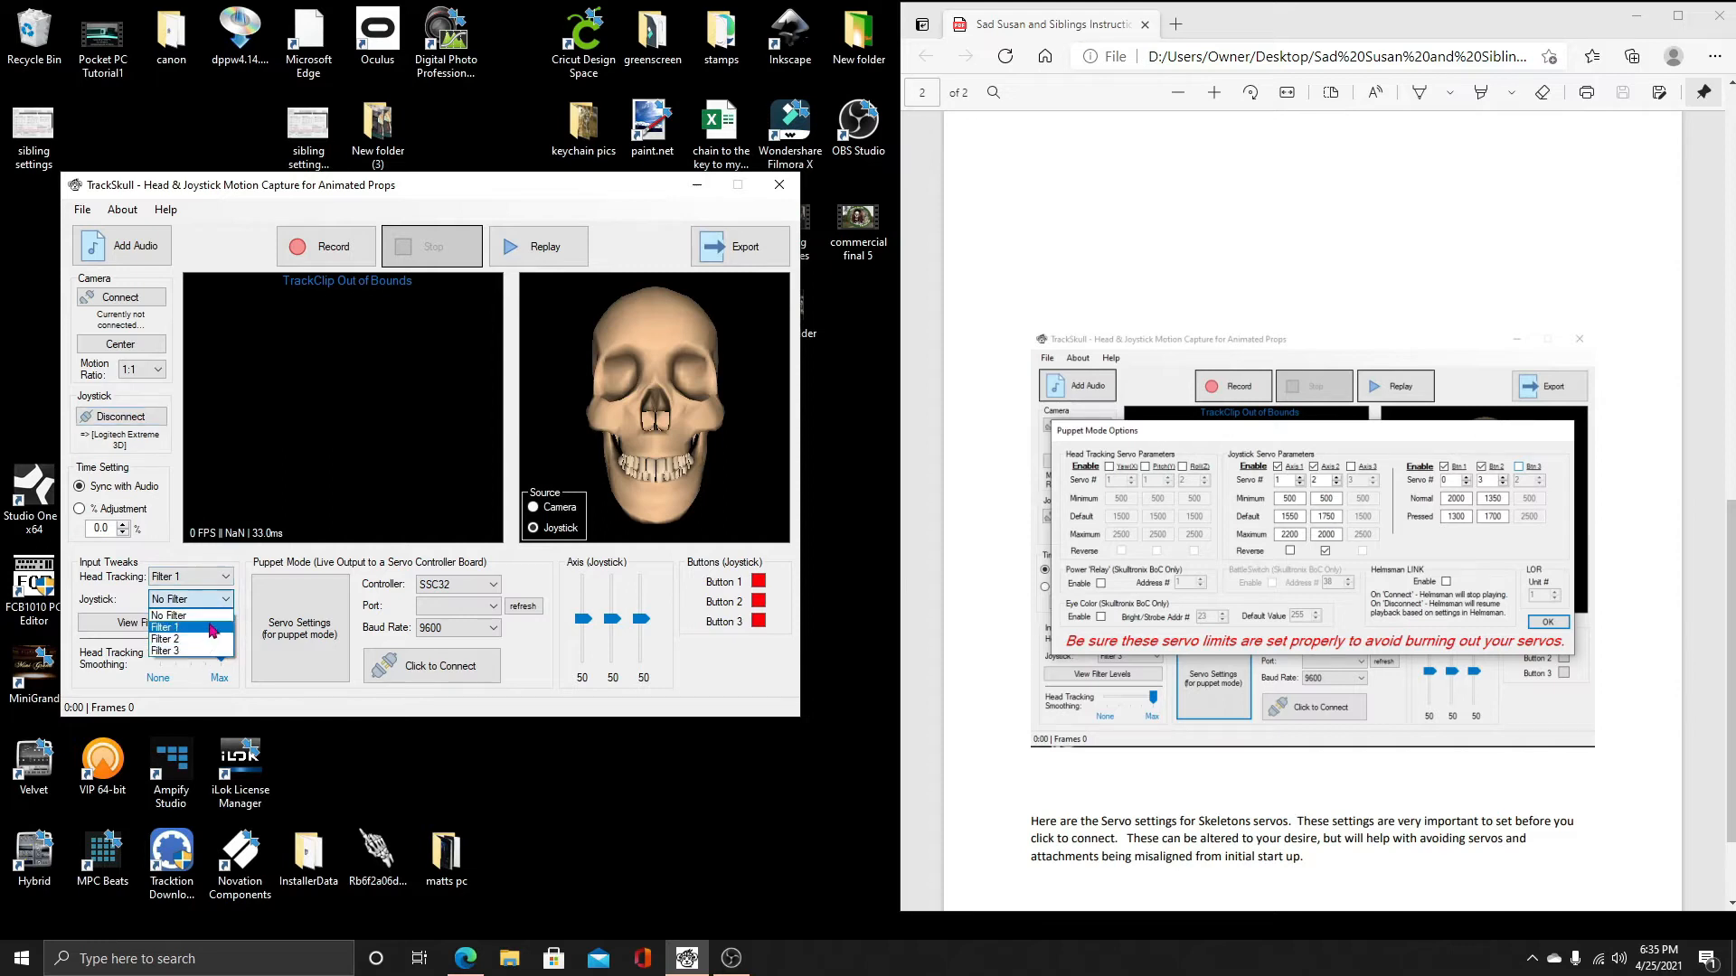
pyautogui.click(227, 606)
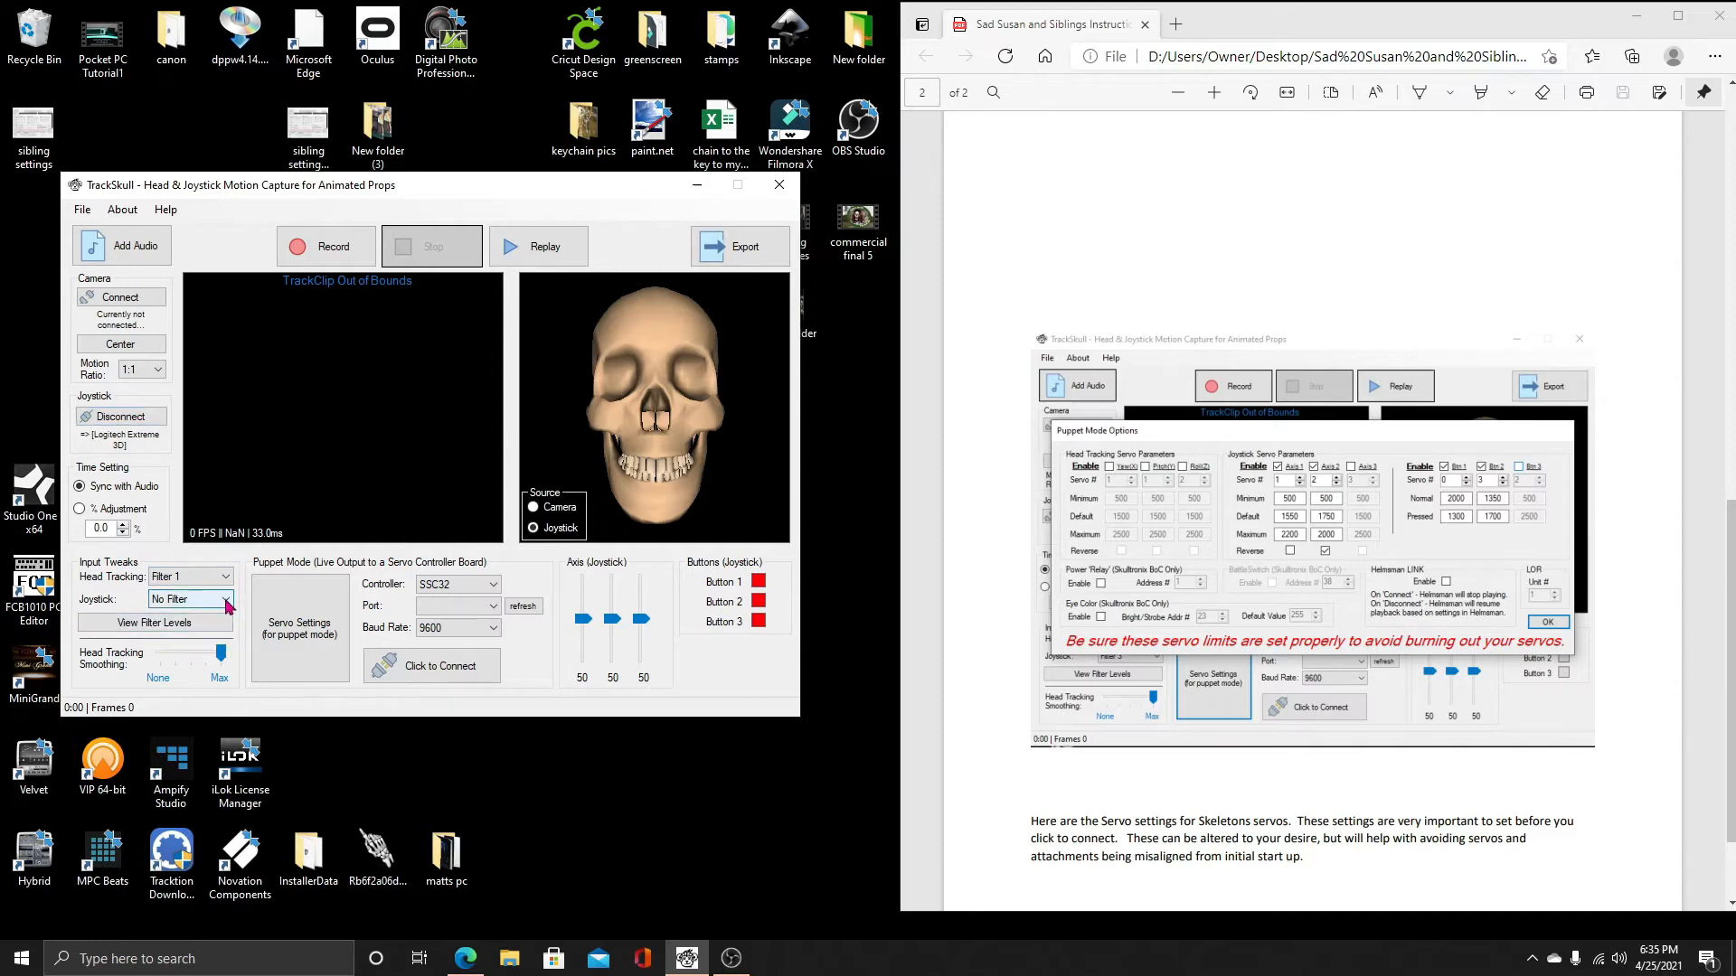
# Set the puppet mode controller to SSC32 without resetting the servo values, and choose COM3 as its port
pyautogui.click(491, 587)
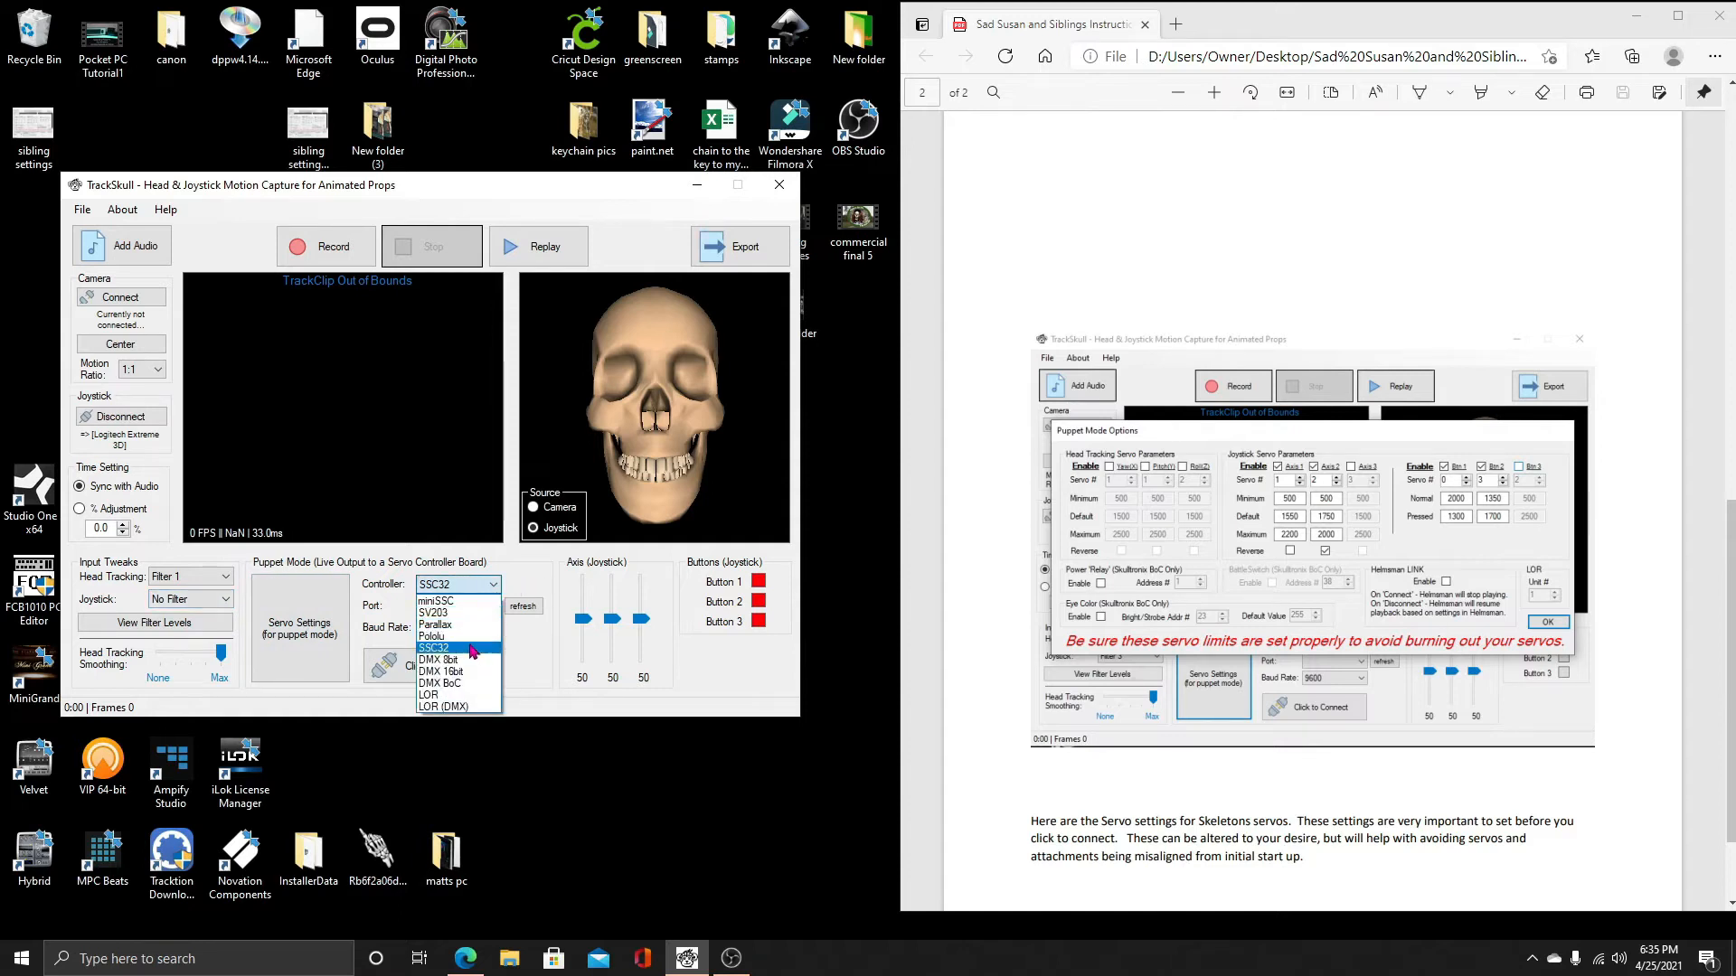
pyautogui.click(434, 648)
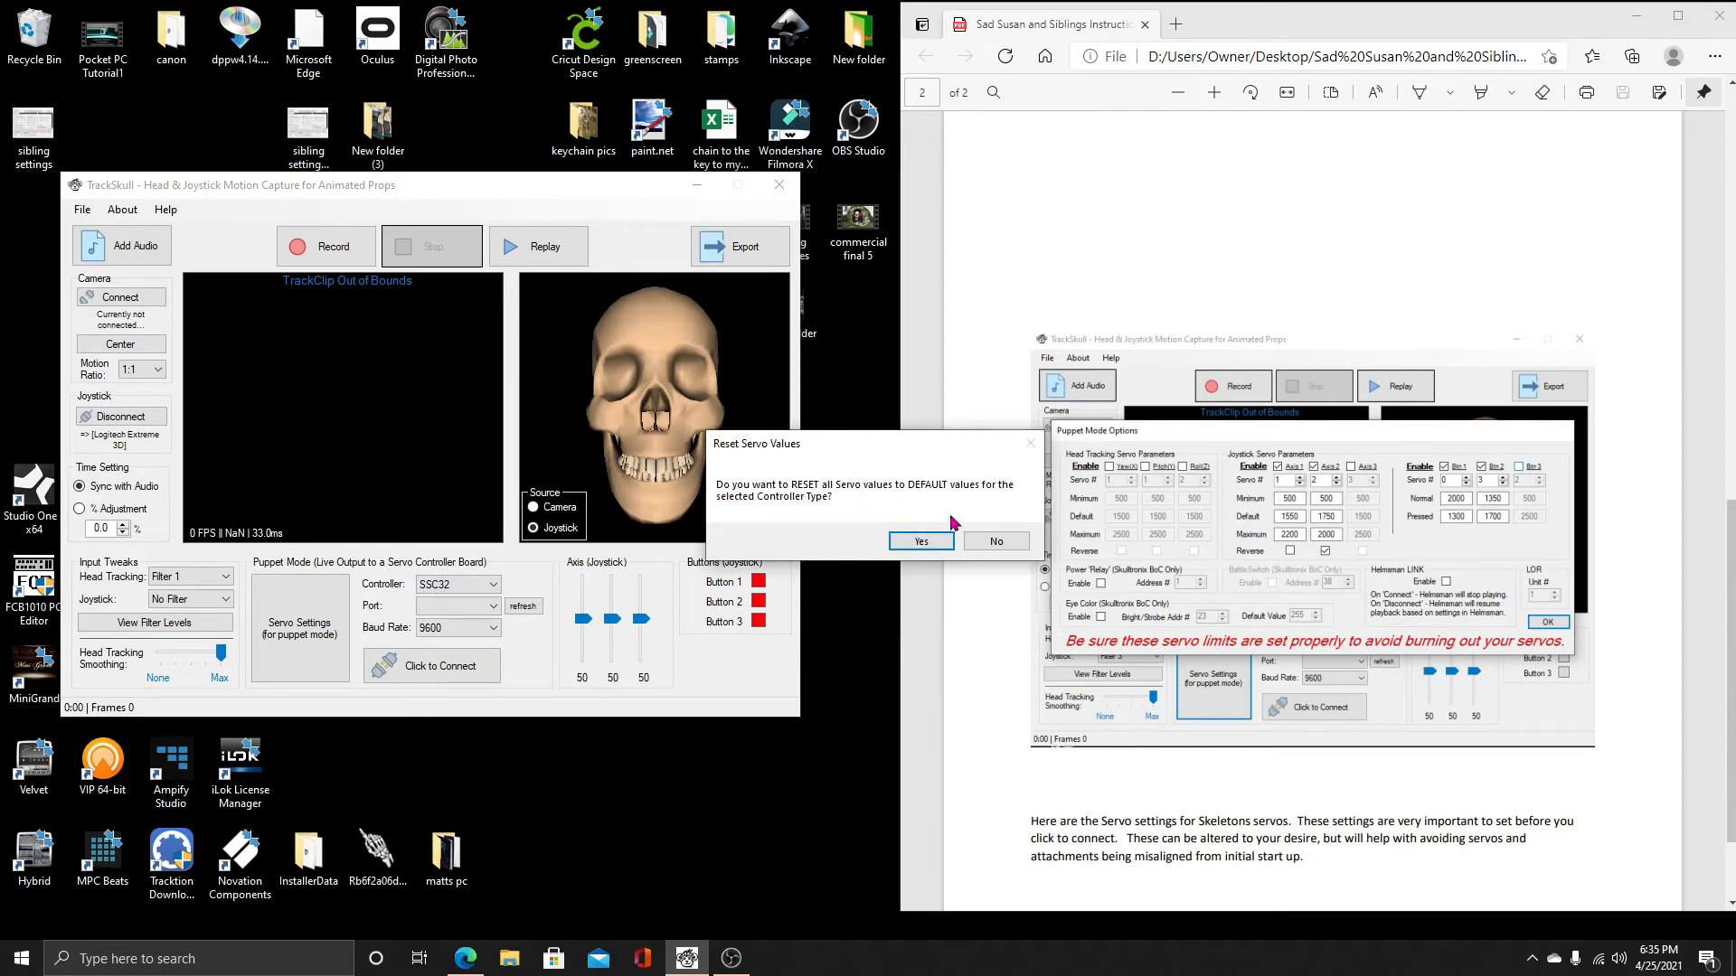
pyautogui.click(1014, 542)
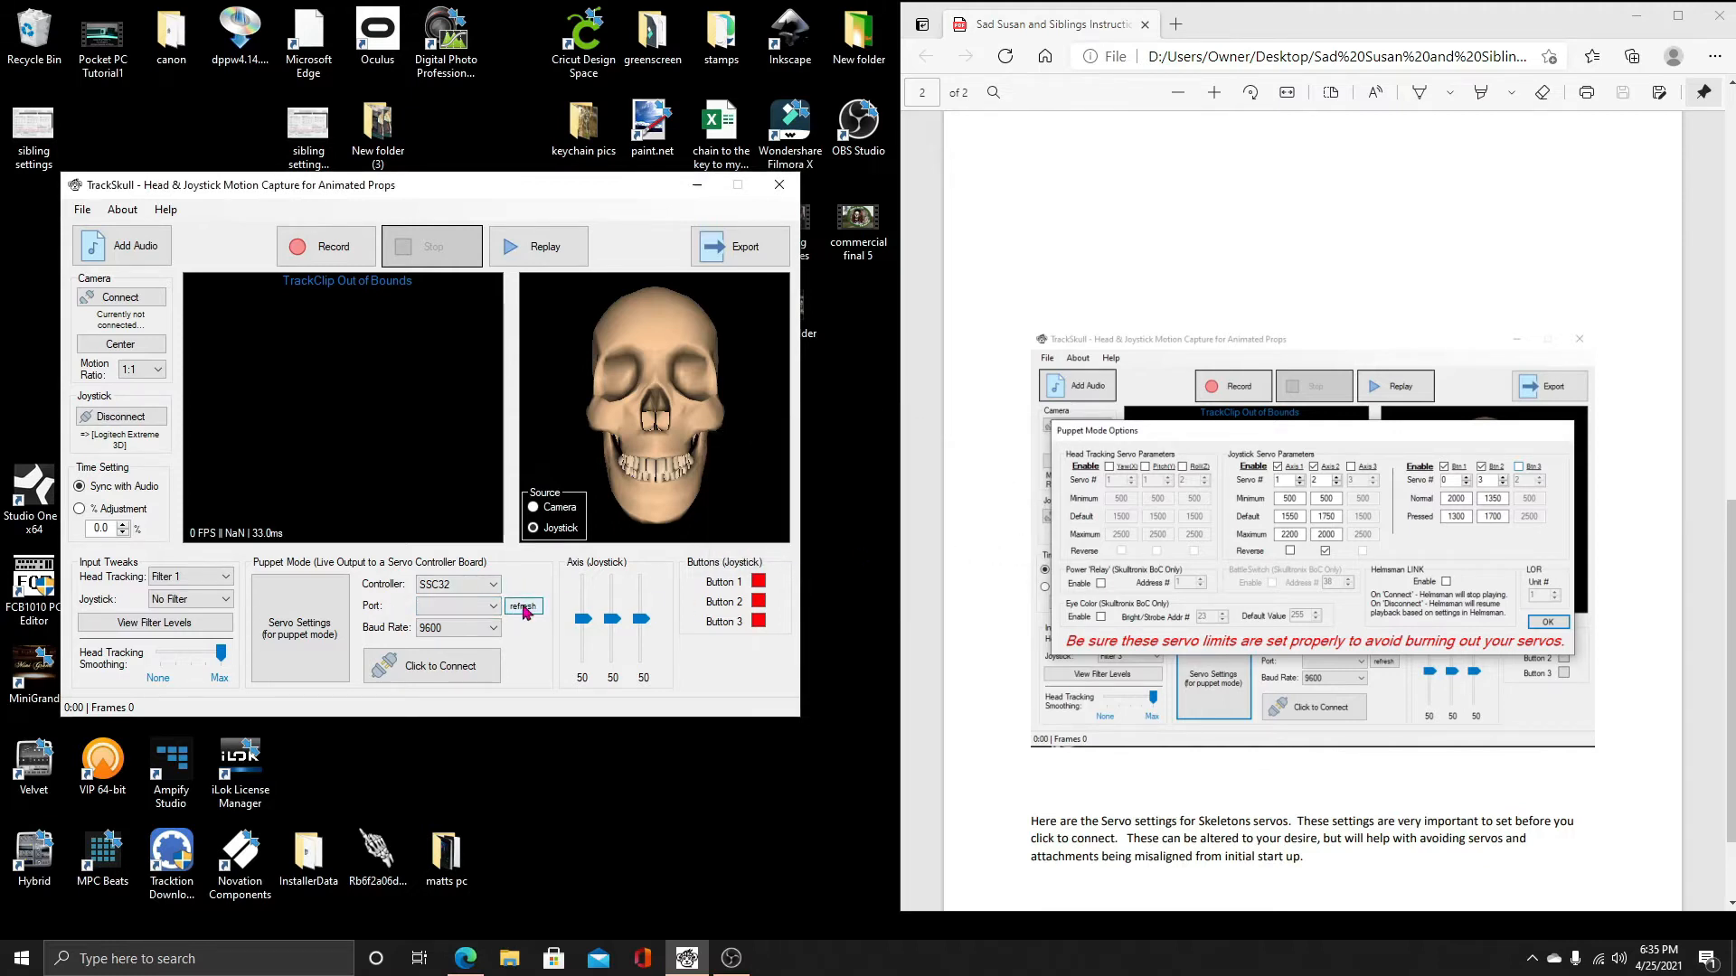
pyautogui.click(472, 606)
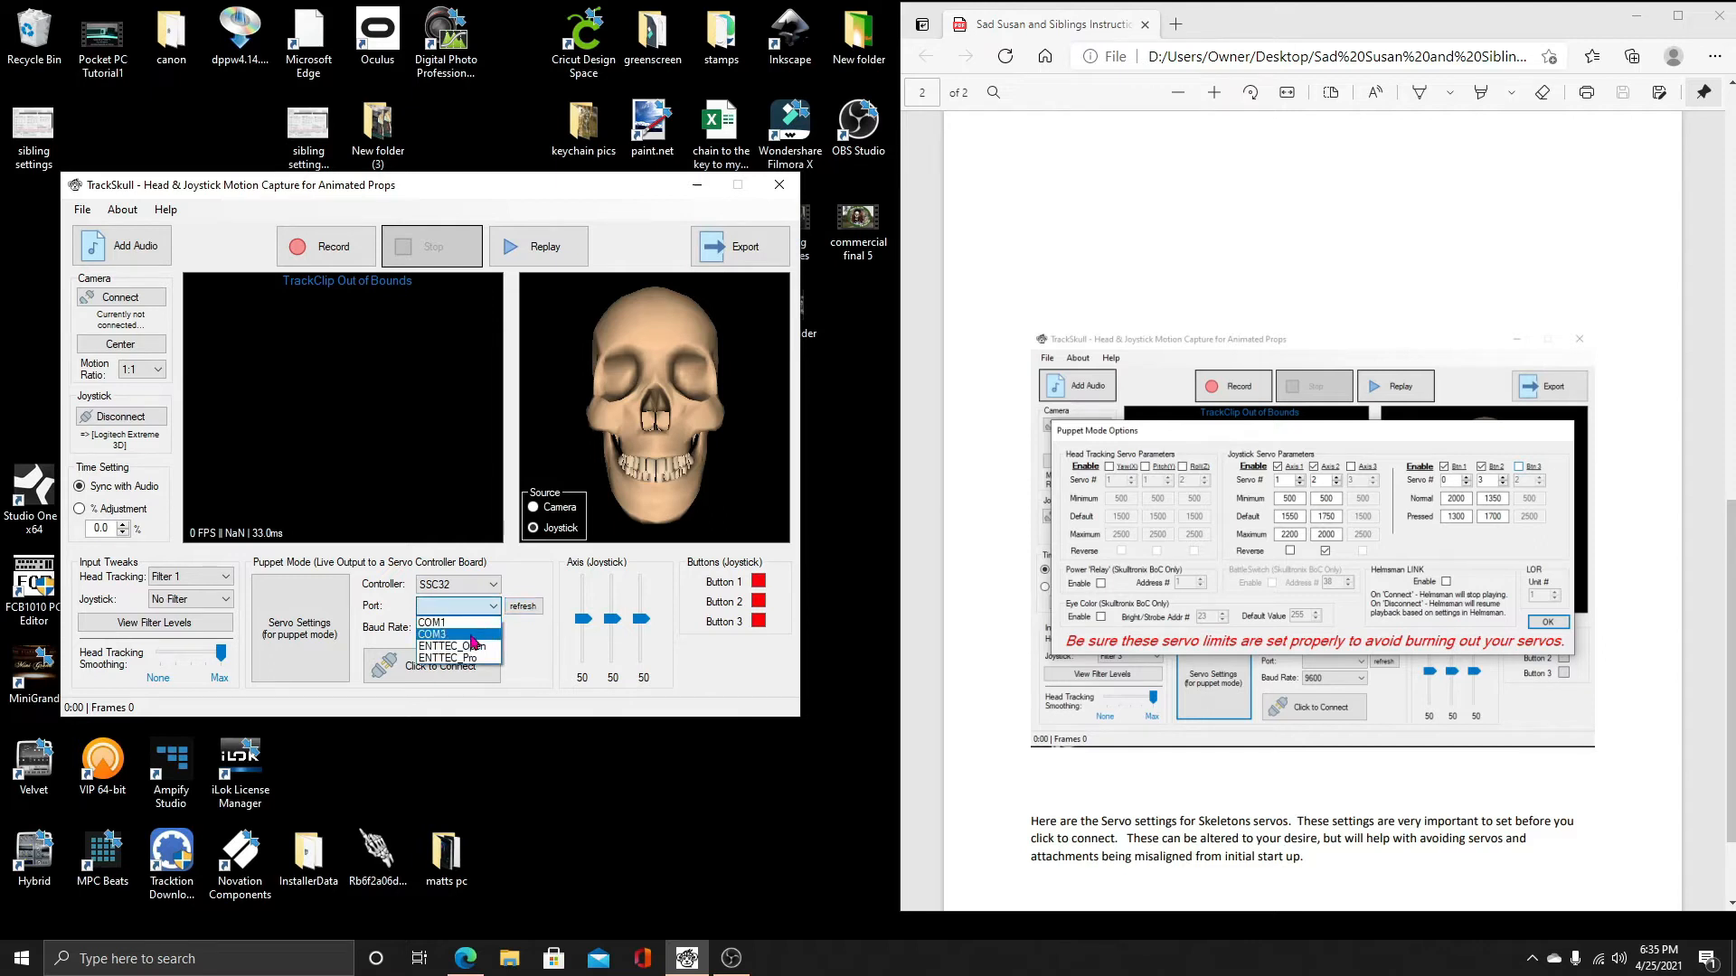
pyautogui.click(471, 636)
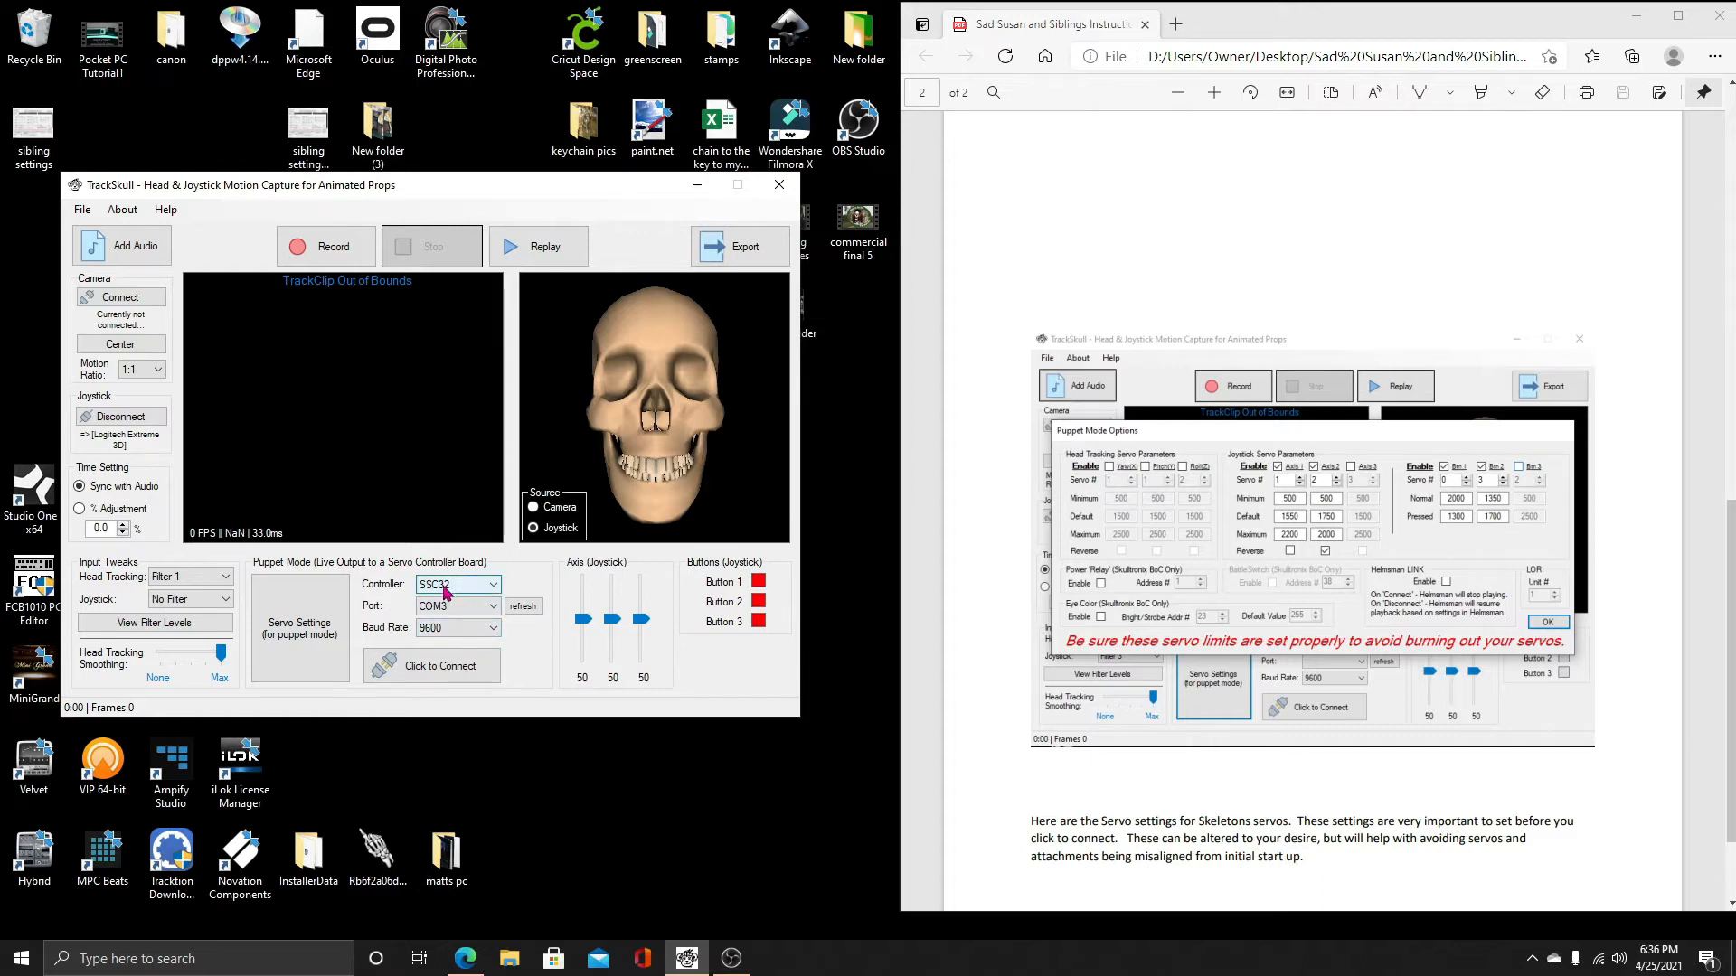
# Check the puppet mode servo settings against the instructions, keep Helmsman LINK enabled, and connect to the servo controller
pyautogui.click(322, 635)
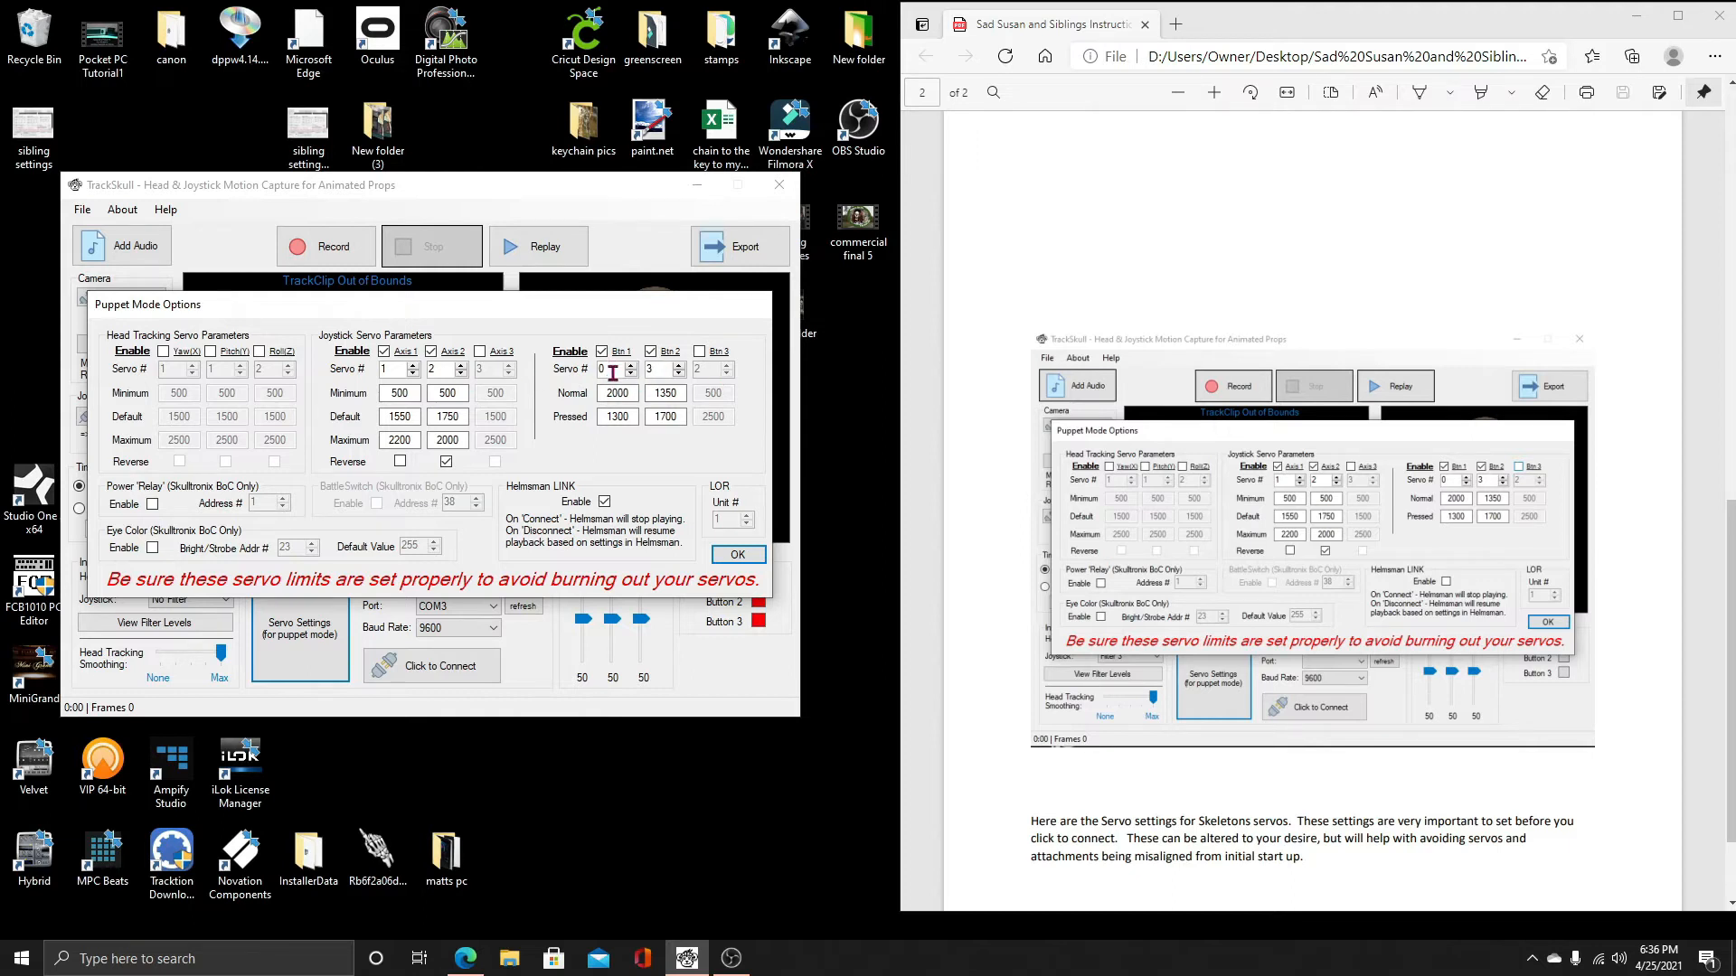
pyautogui.click(604, 502)
pyautogui.click(604, 501)
pyautogui.click(737, 554)
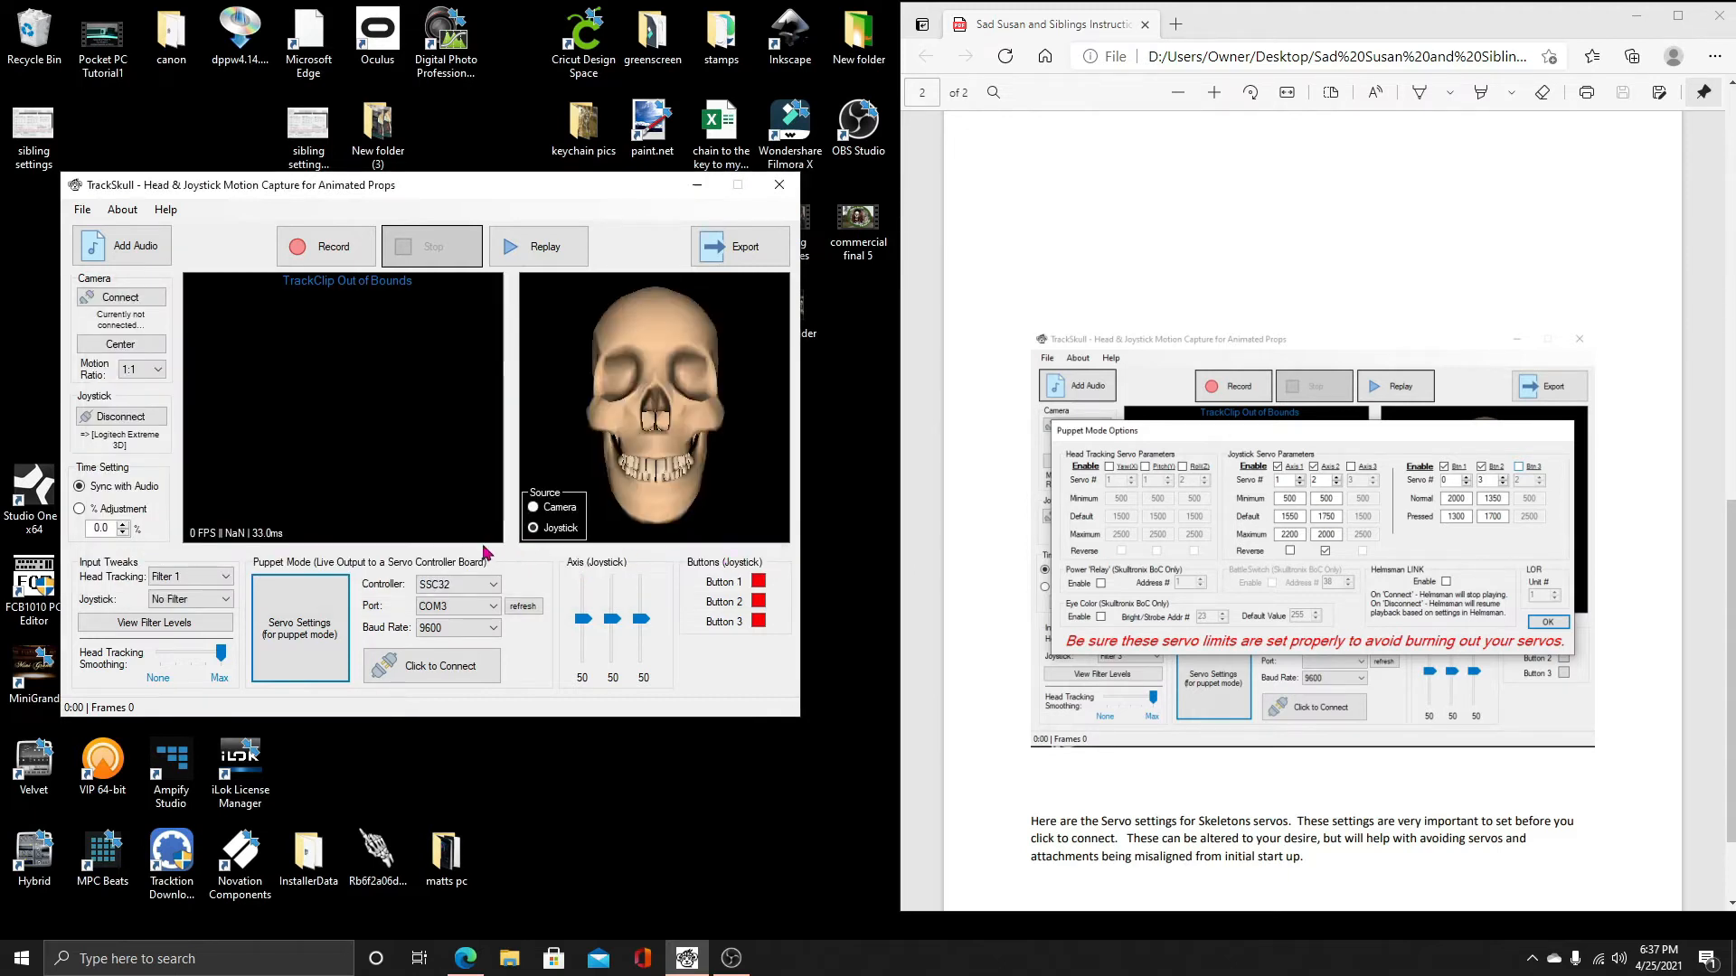
pyautogui.click(456, 666)
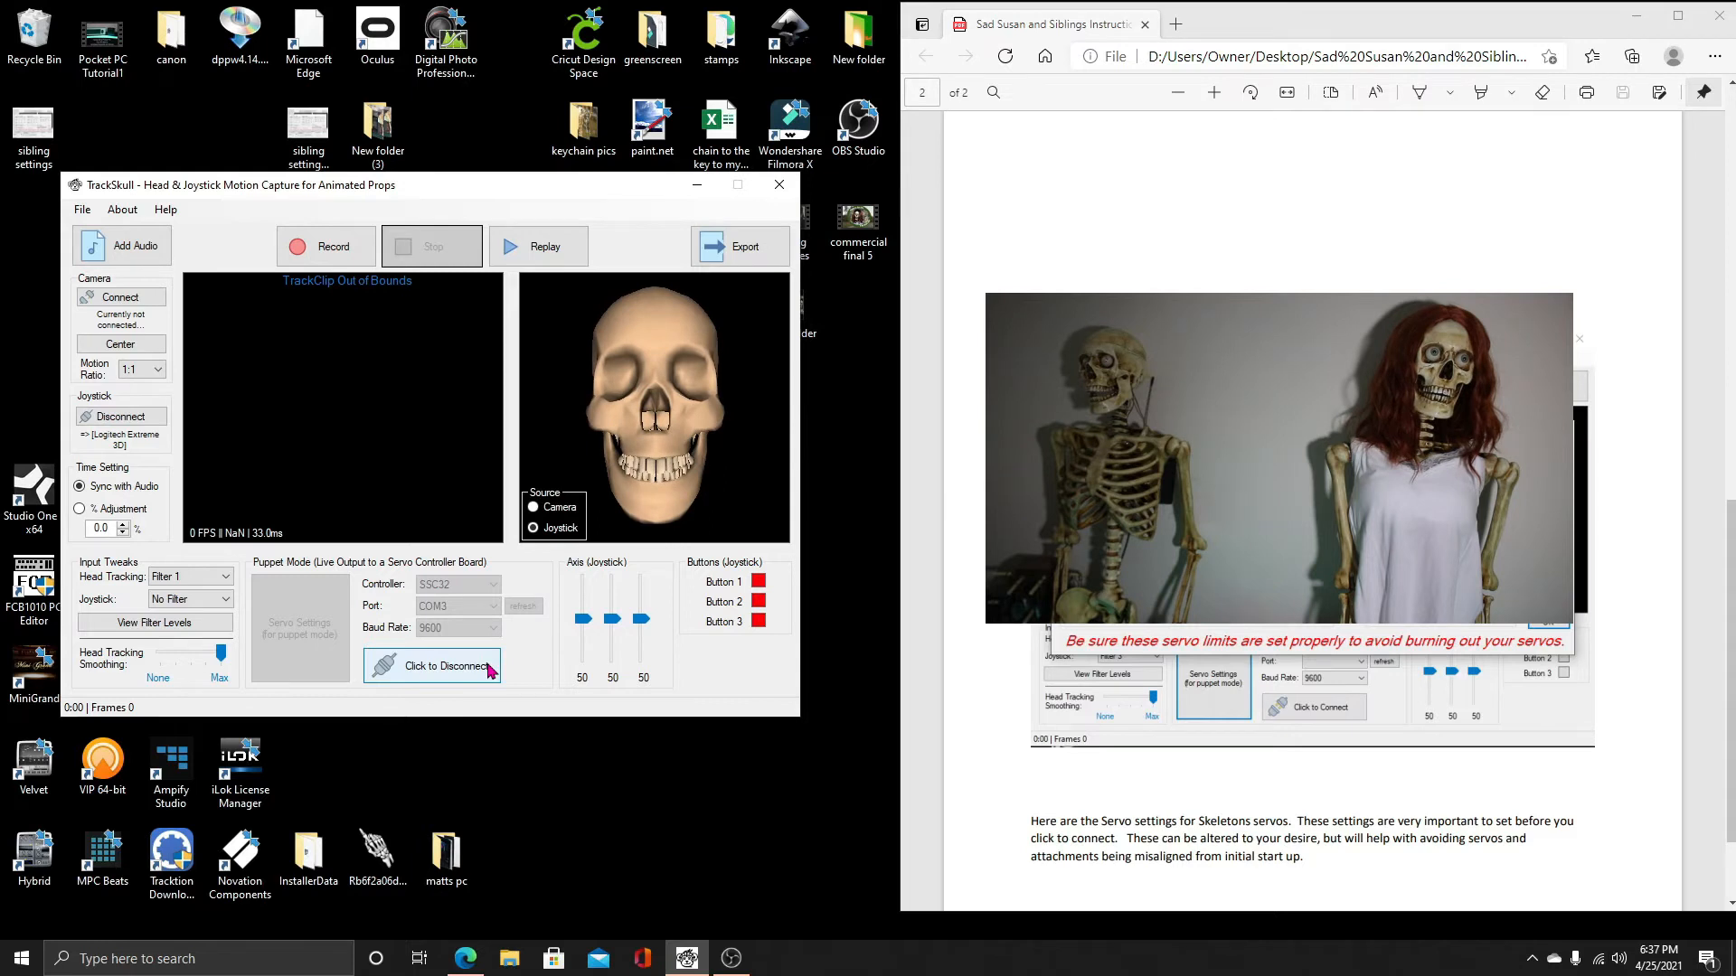
# Load the audio file "talk test" from the commercial Project folder inside greenscreen
pyautogui.click(120, 258)
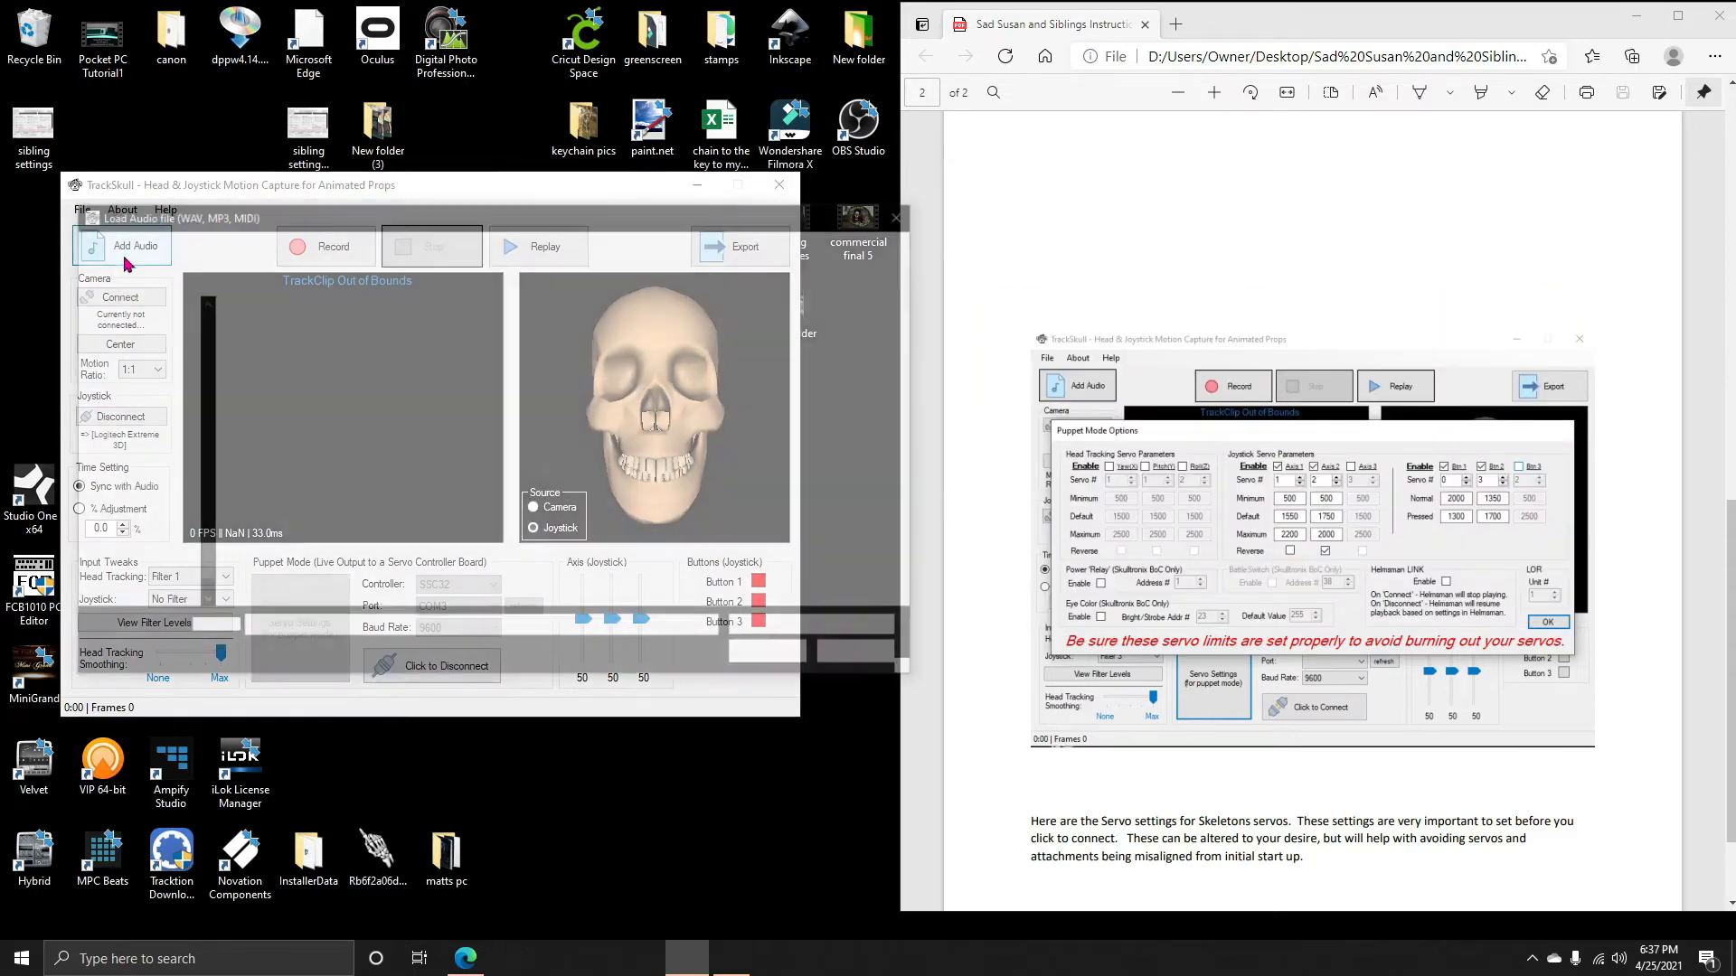
pyautogui.doubleClick(303, 406)
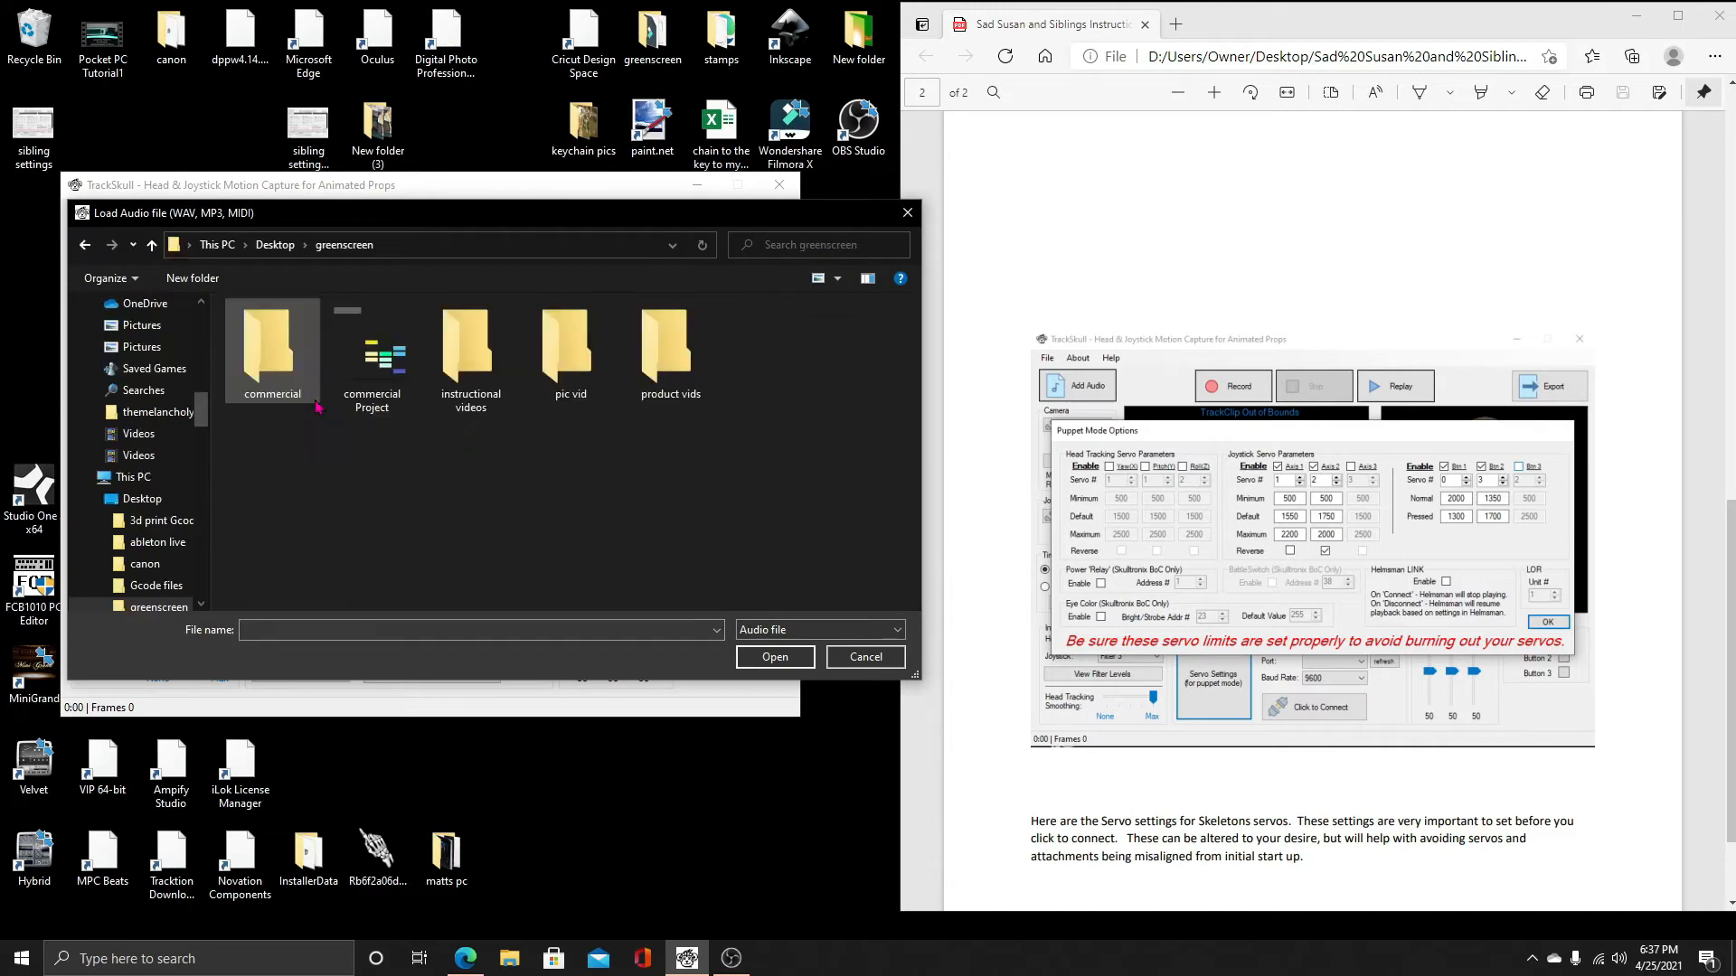
pyautogui.doubleClick(393, 378)
pyautogui.scroll(-3, 348, 515)
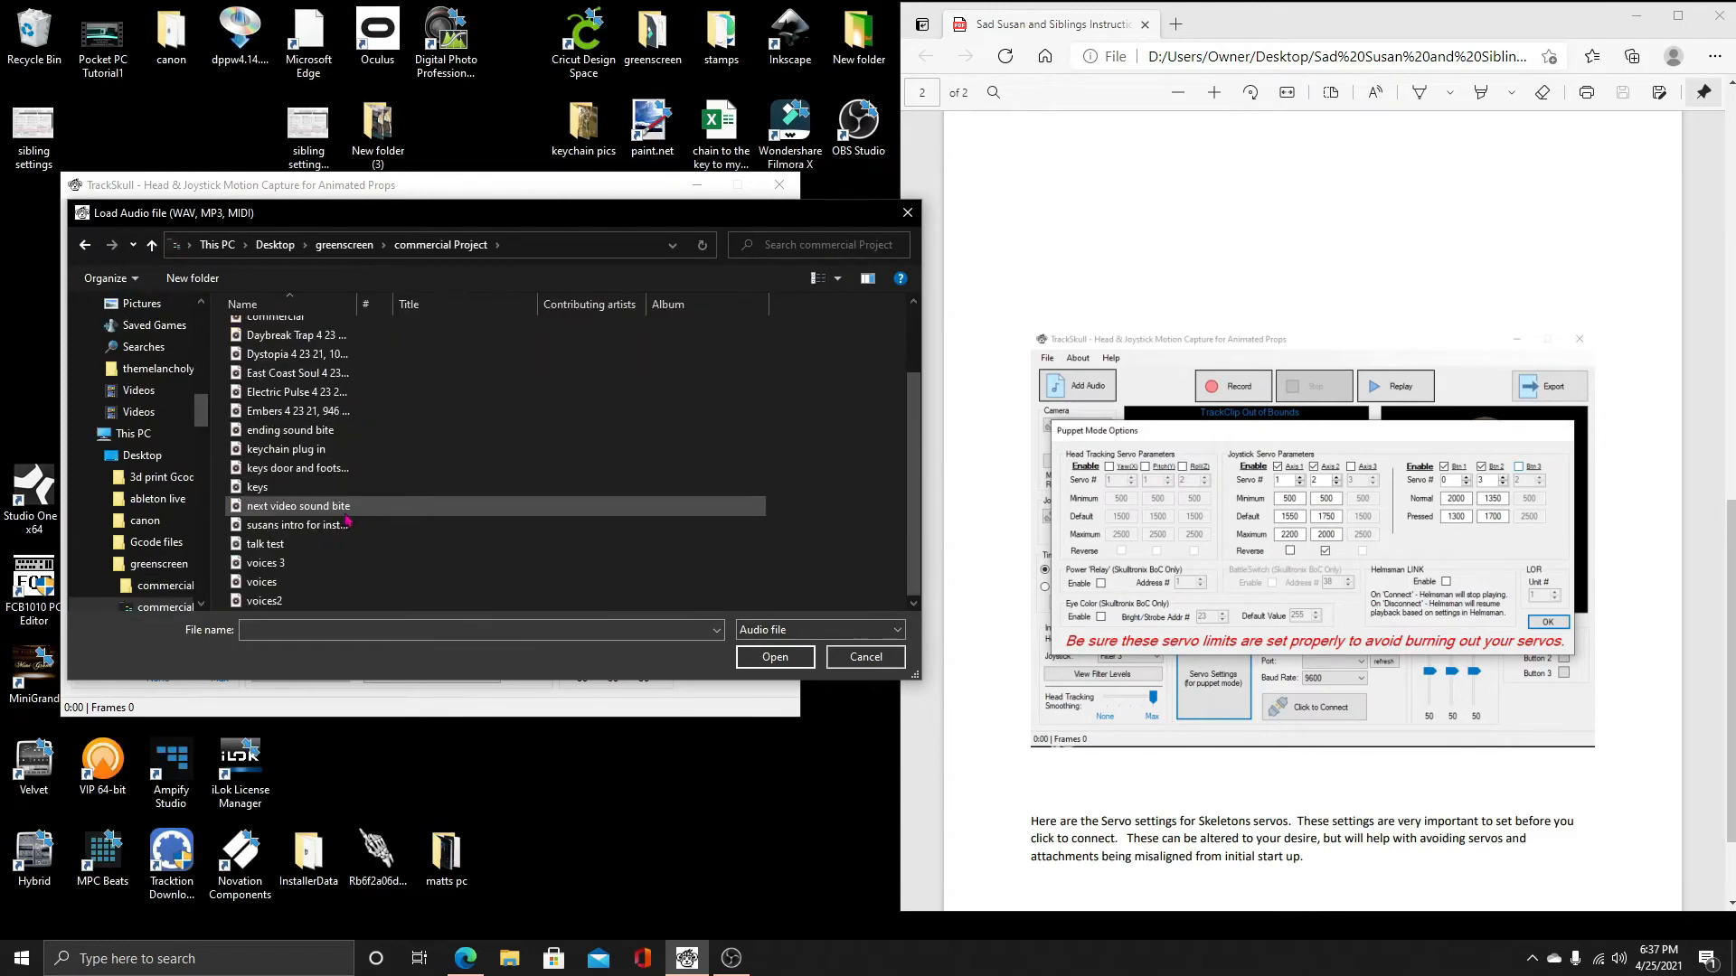
pyautogui.click(318, 544)
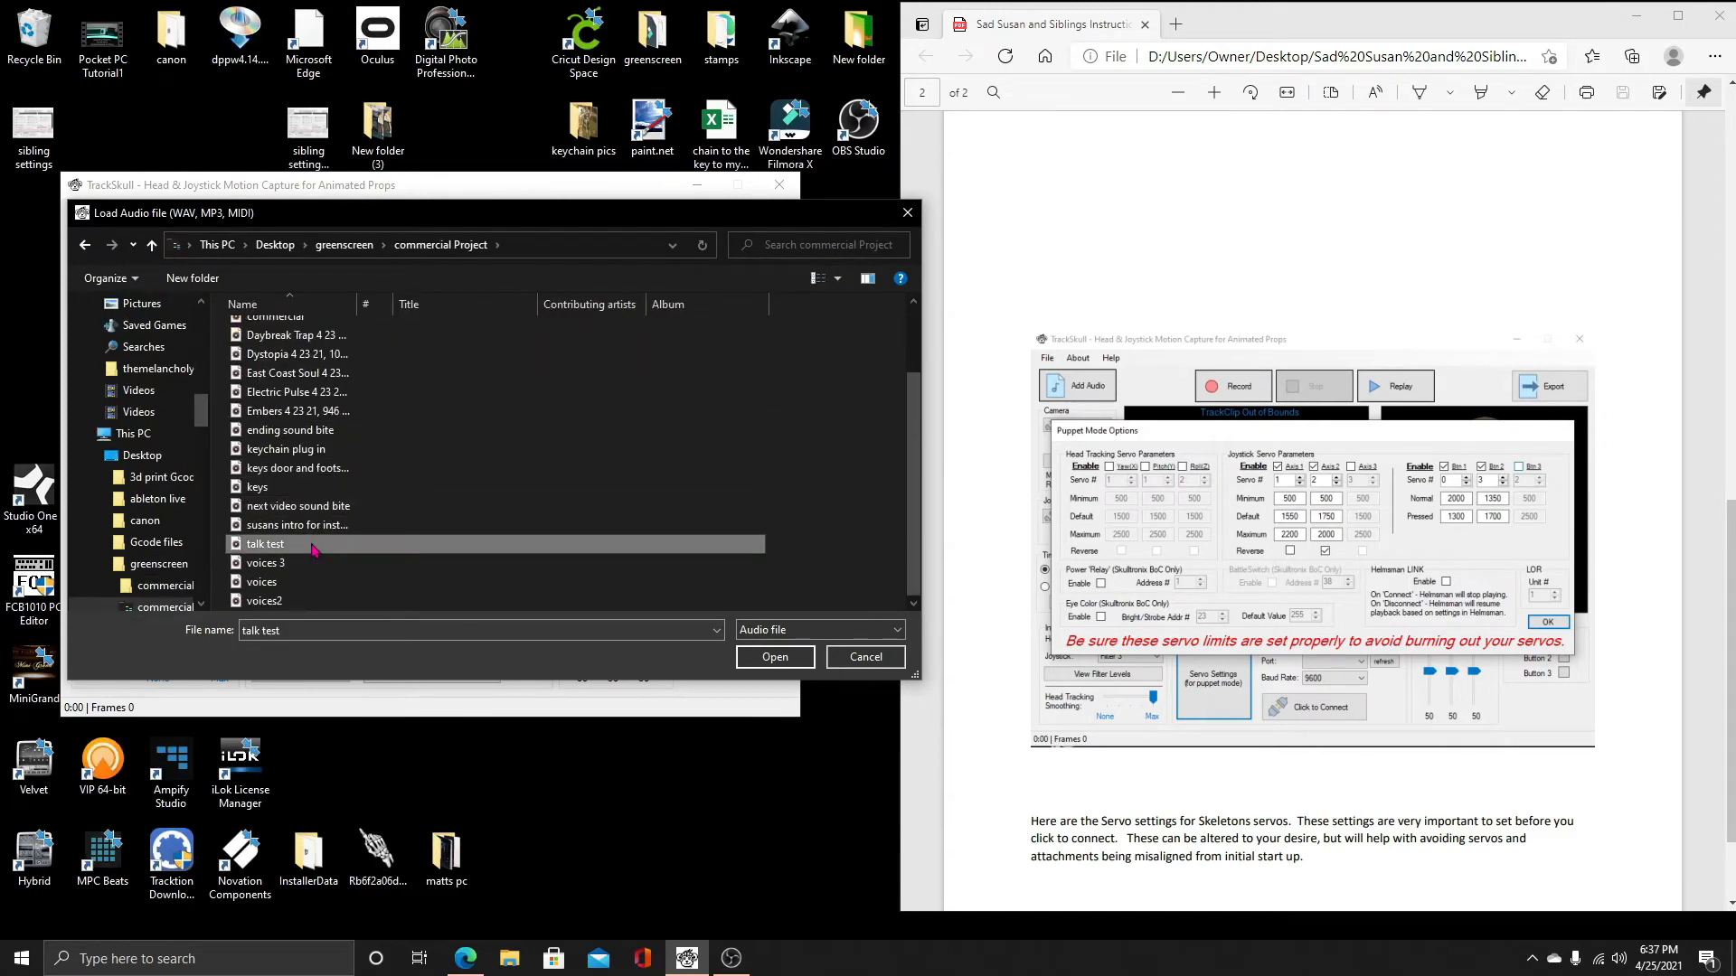
pyautogui.click(774, 657)
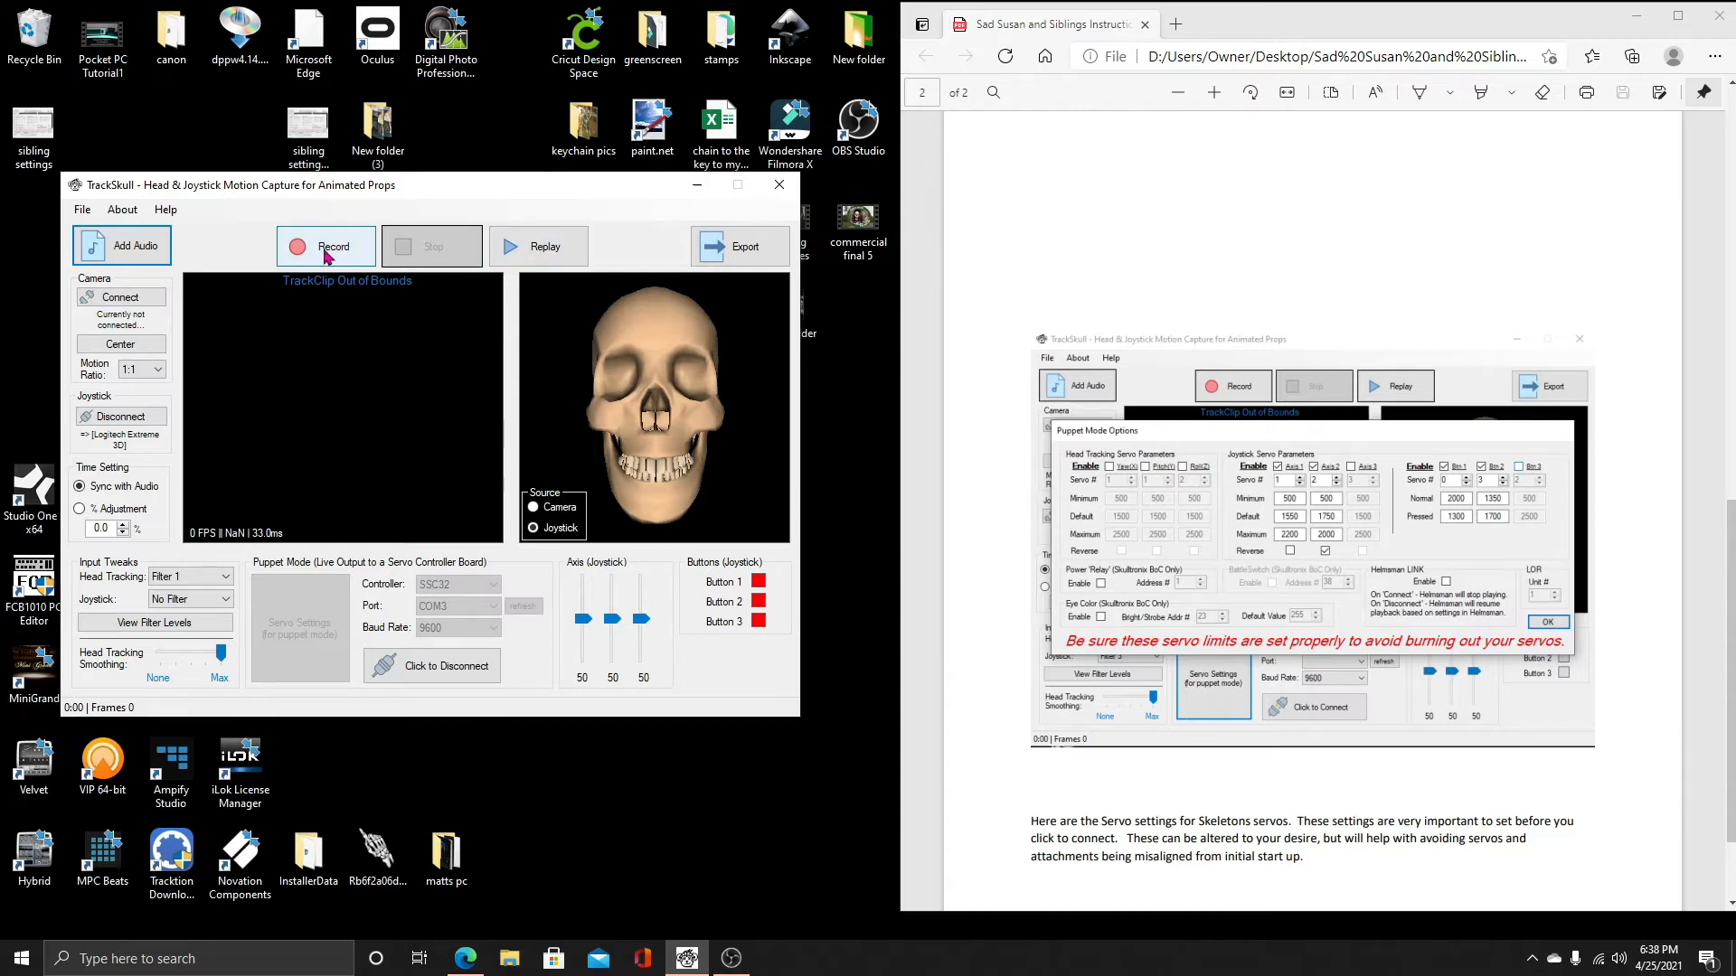
# Record joystick motion over the whole audio file, overwriting the previous recording, and replay the result
pyautogui.click(329, 257)
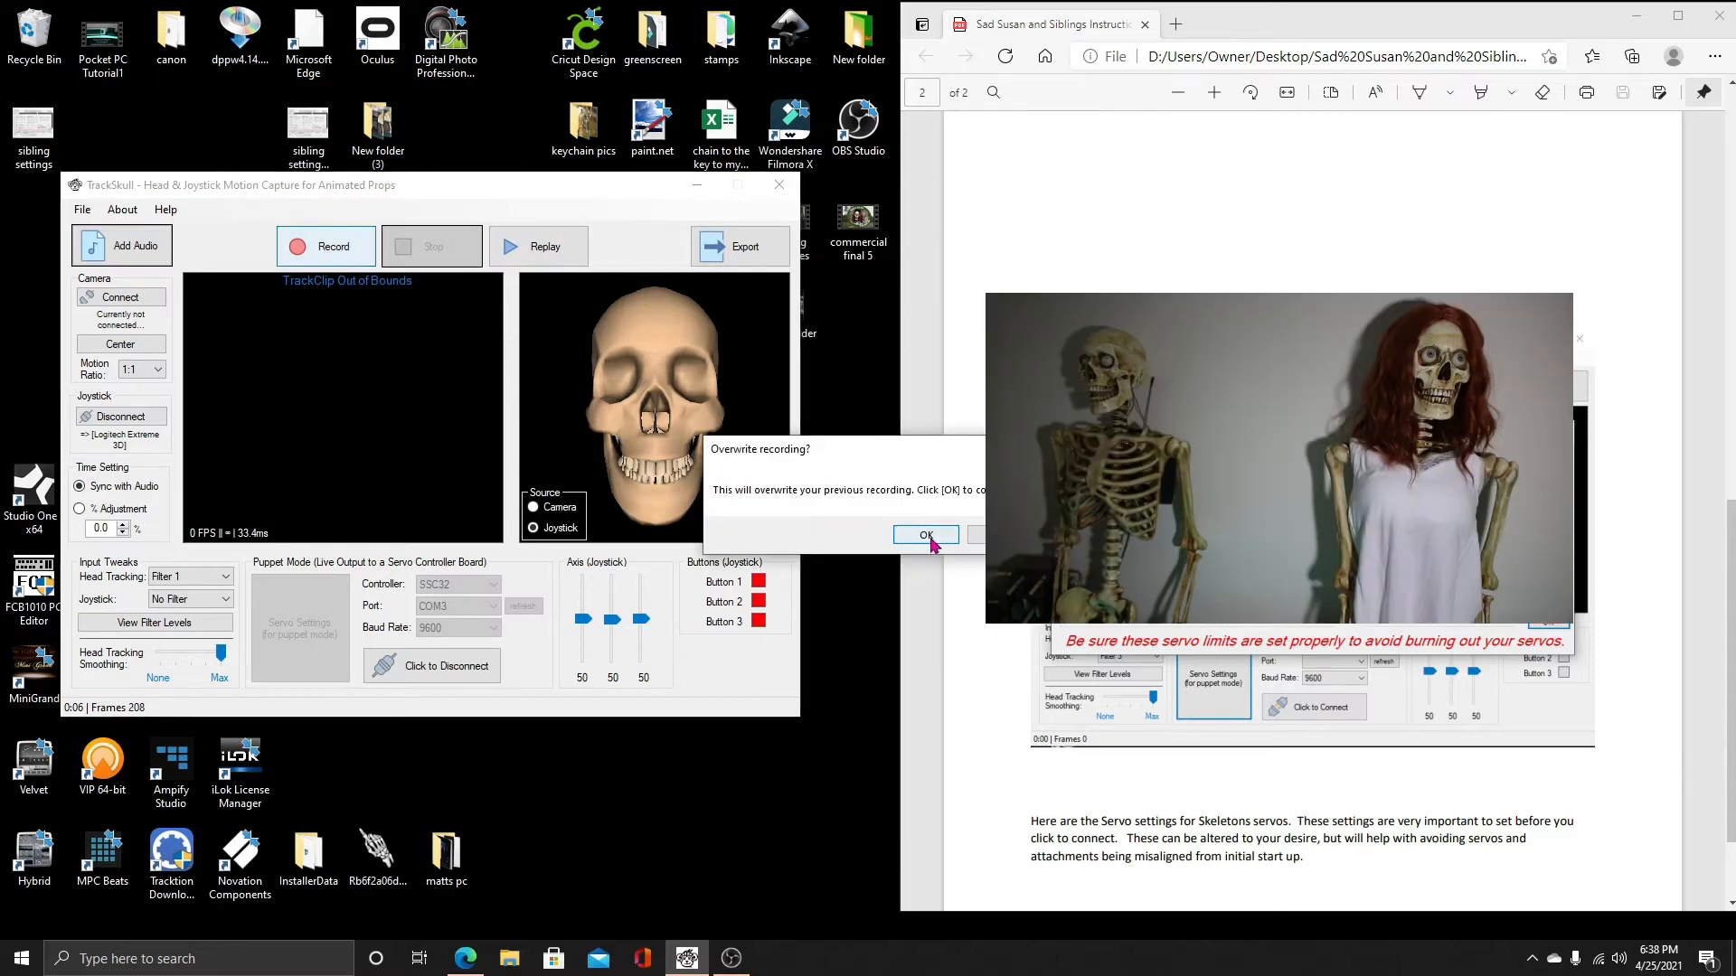
pyautogui.click(924, 537)
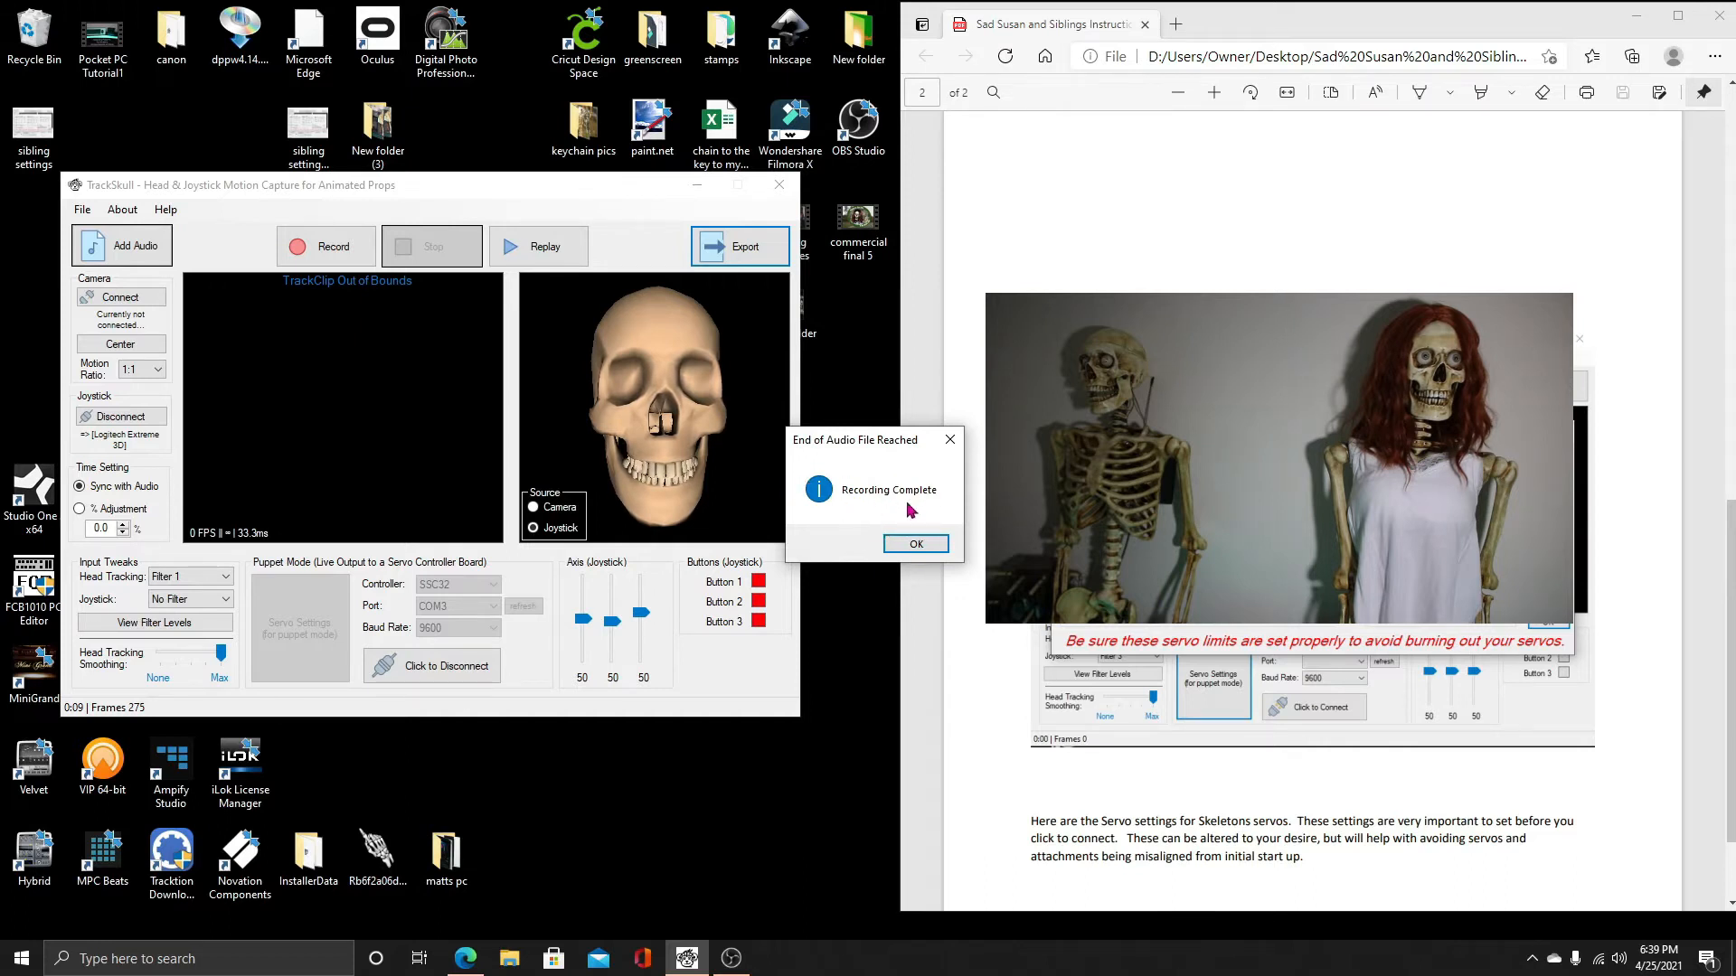
pyautogui.click(916, 543)
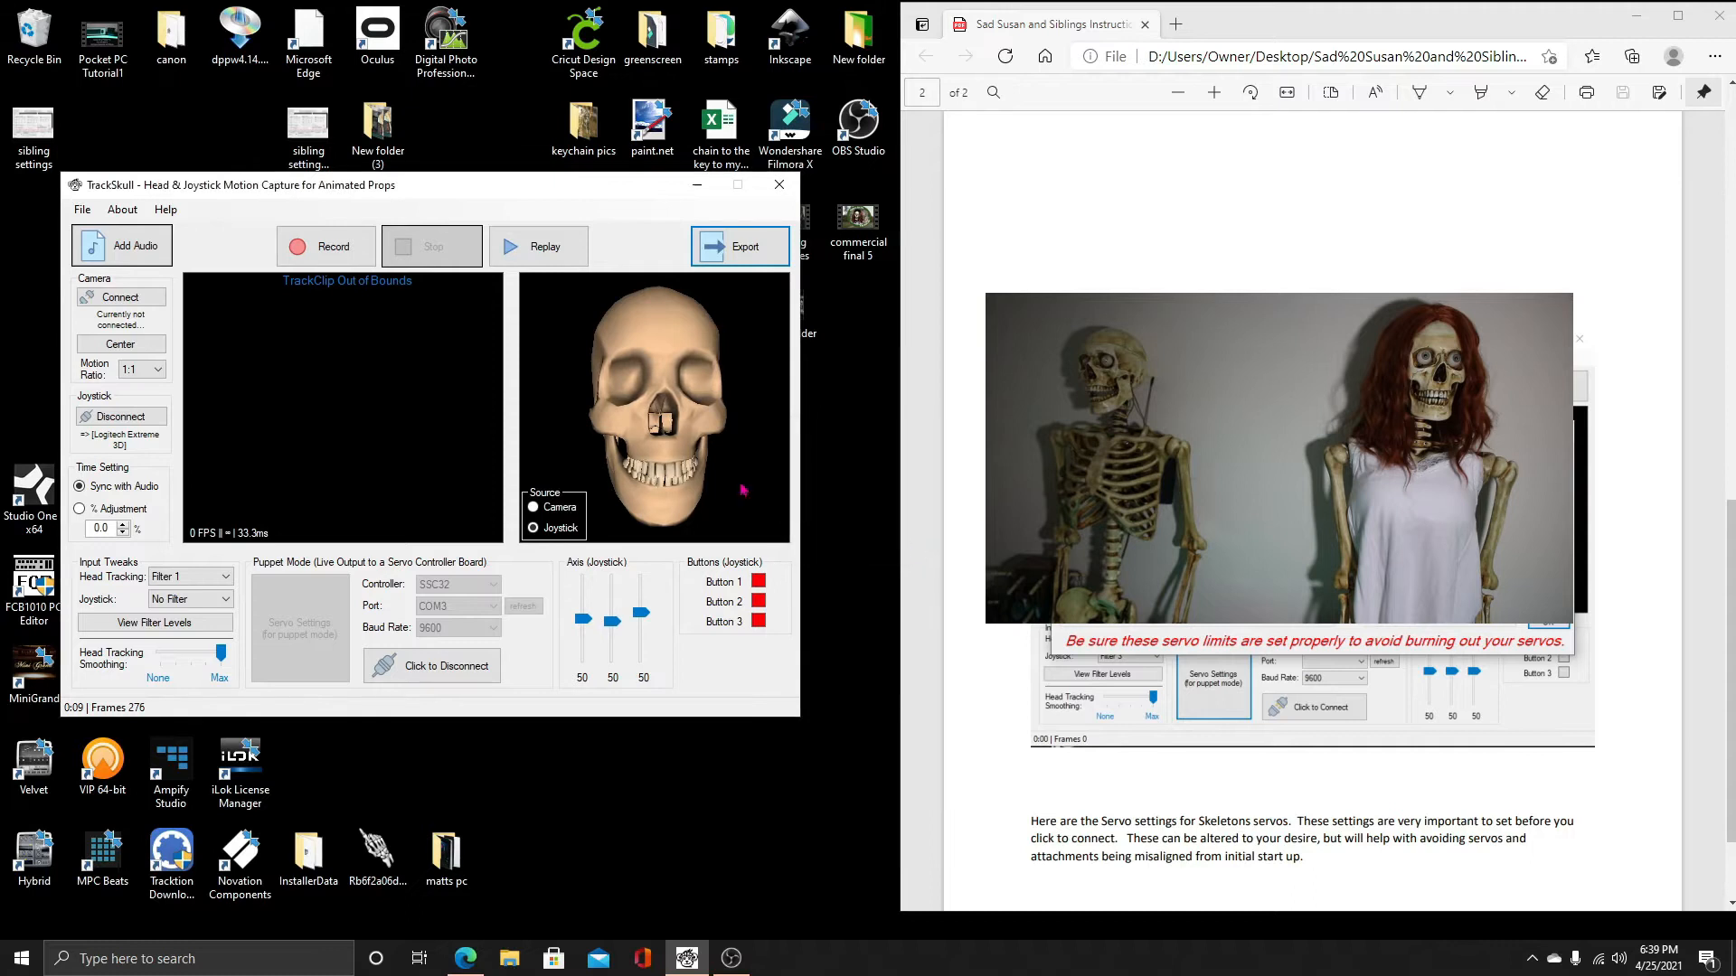
pyautogui.click(539, 253)
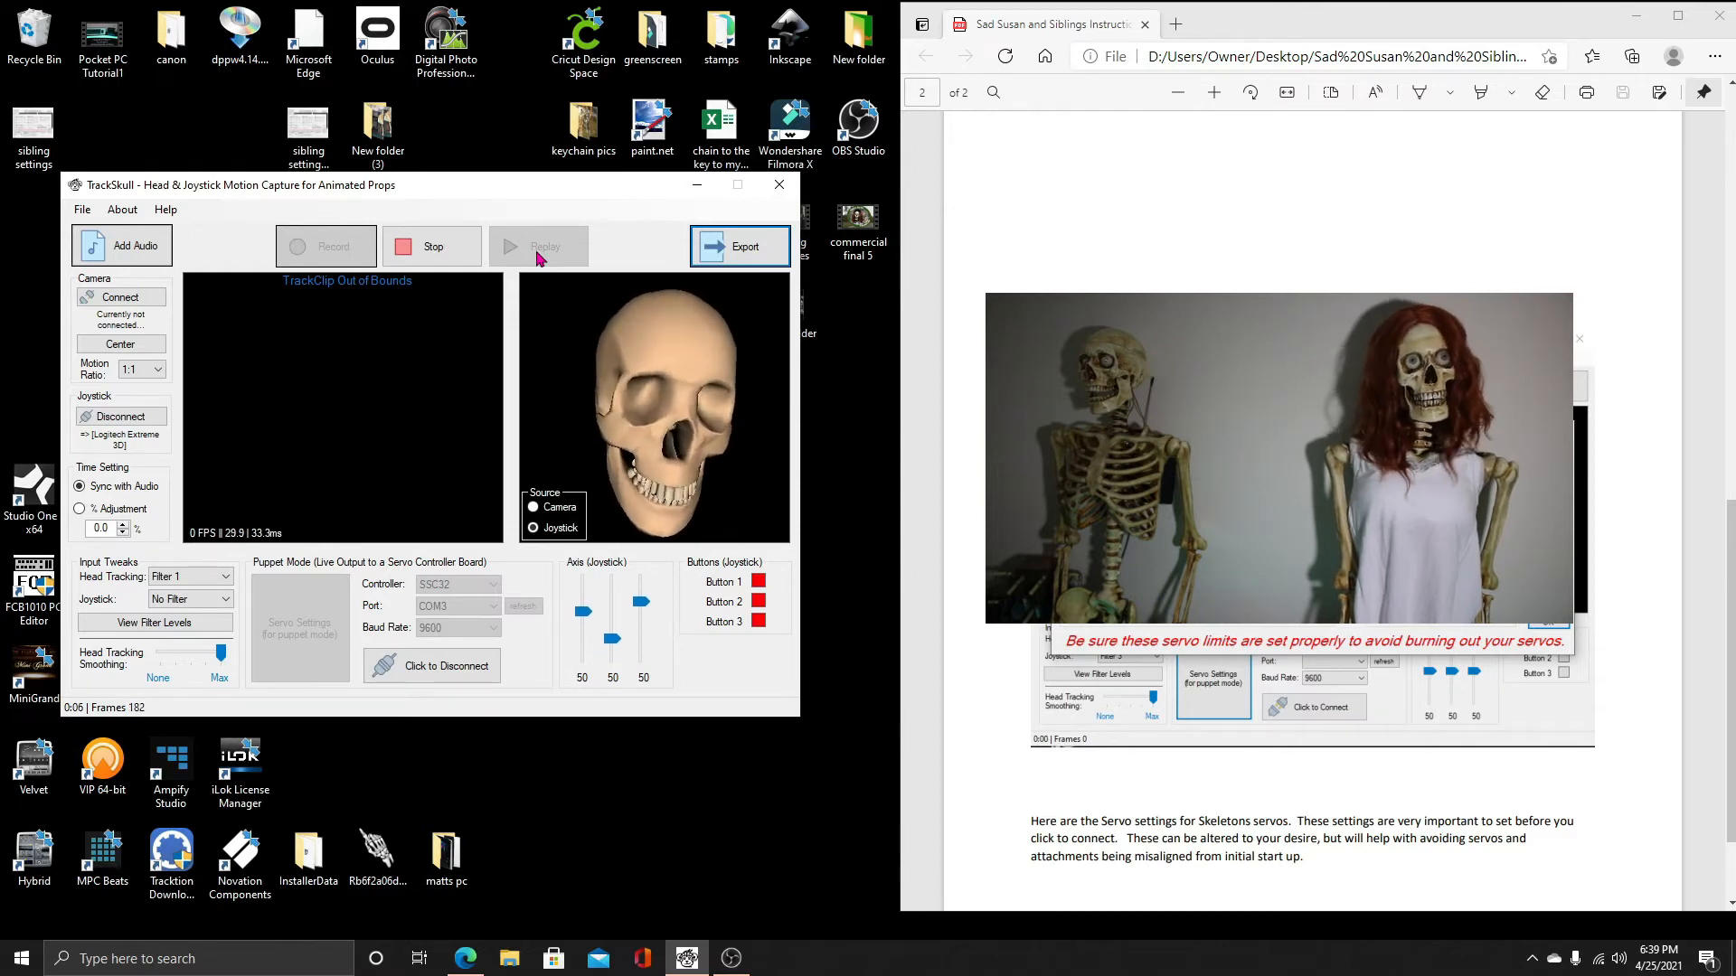
pyautogui.click(461, 252)
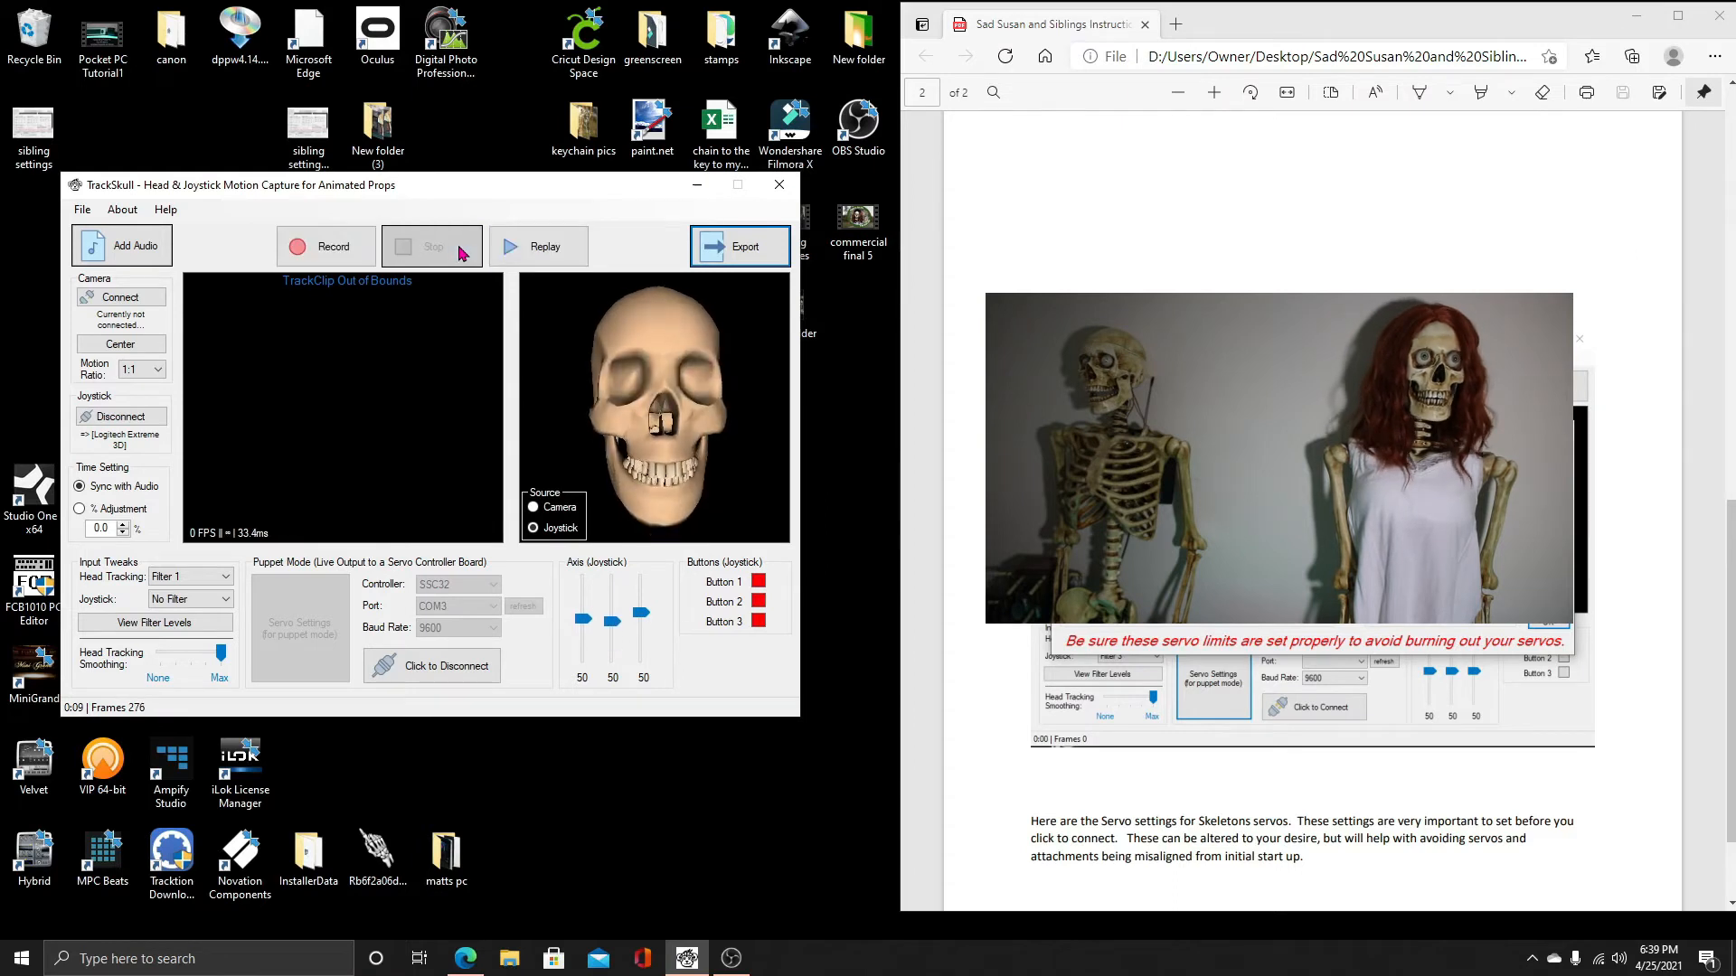
# Import the puppet settings into the VSA export and set the tracks to Axis 1 = 1, Axis 2 = 2, Btn 1 = 0, Btn 2 = 3
pyautogui.click(733, 258)
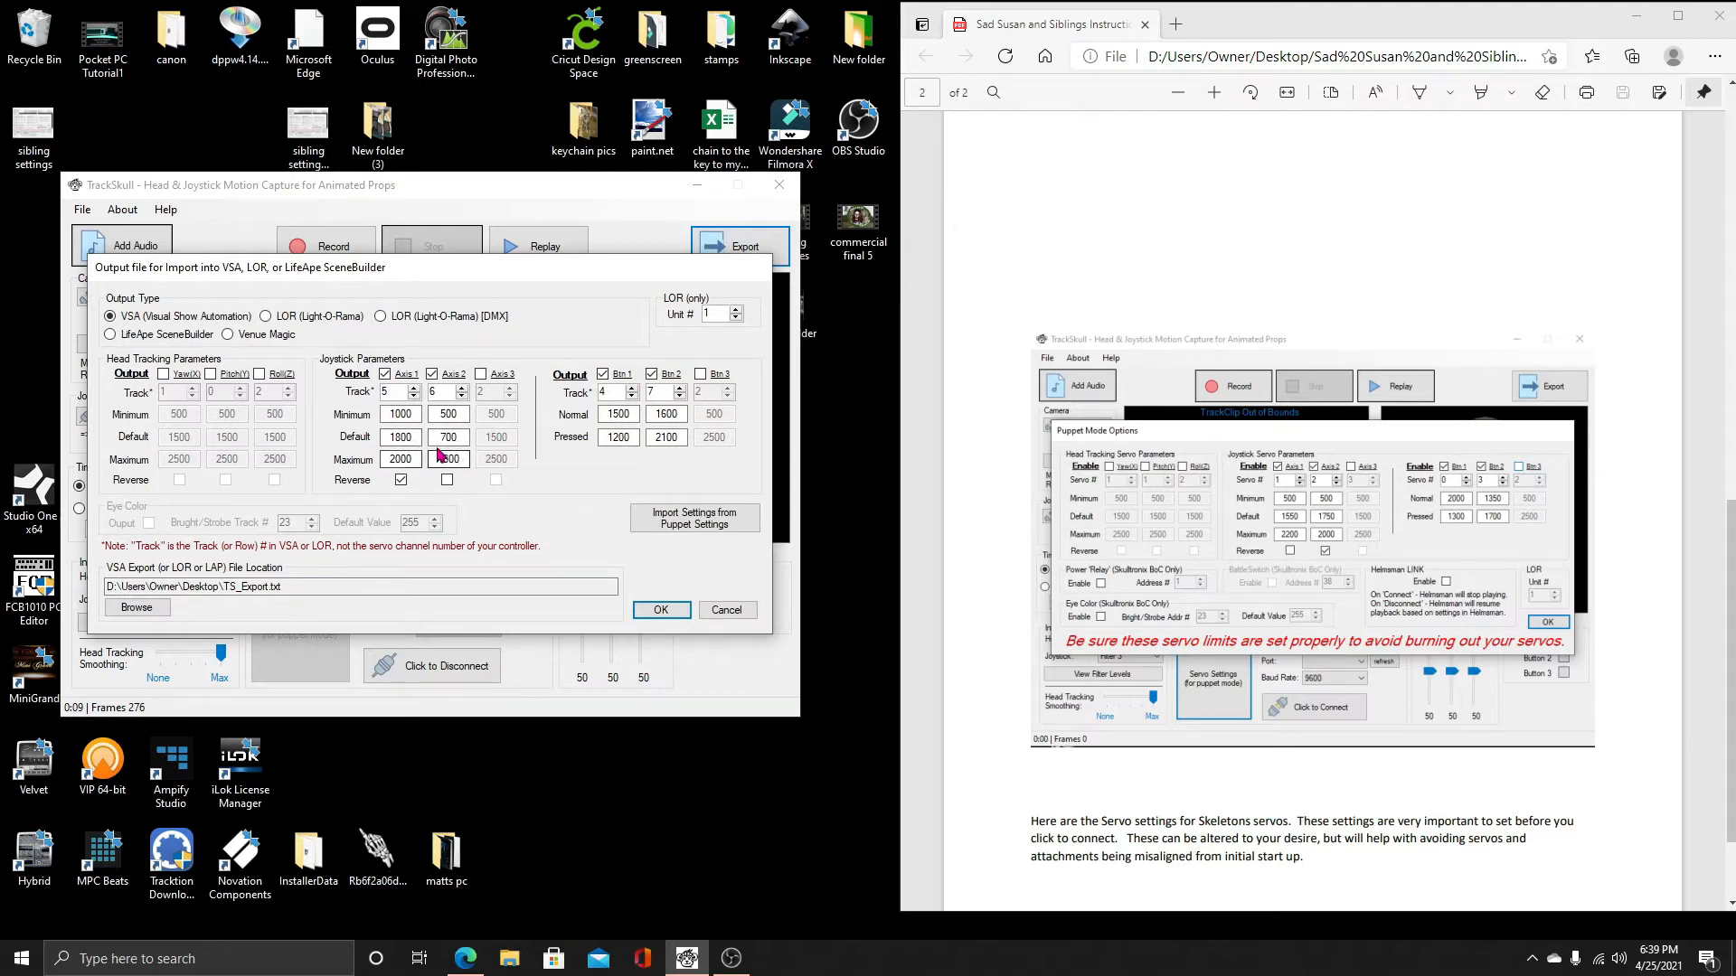
pyautogui.click(692, 521)
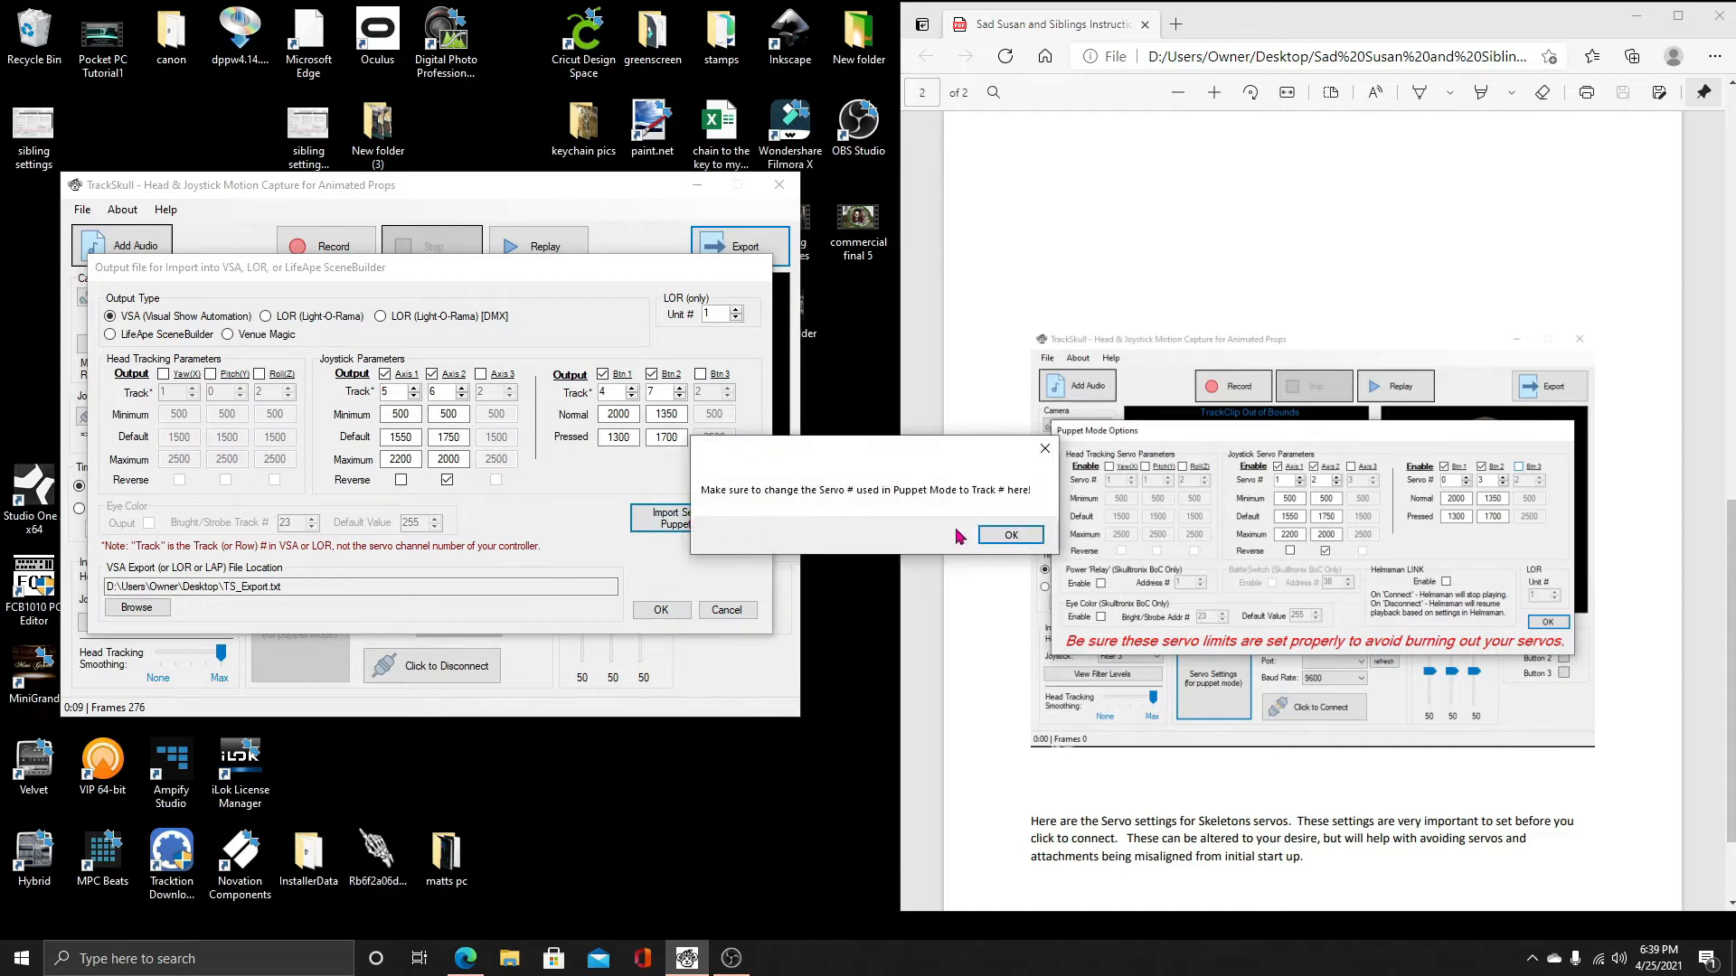
pyautogui.click(1001, 539)
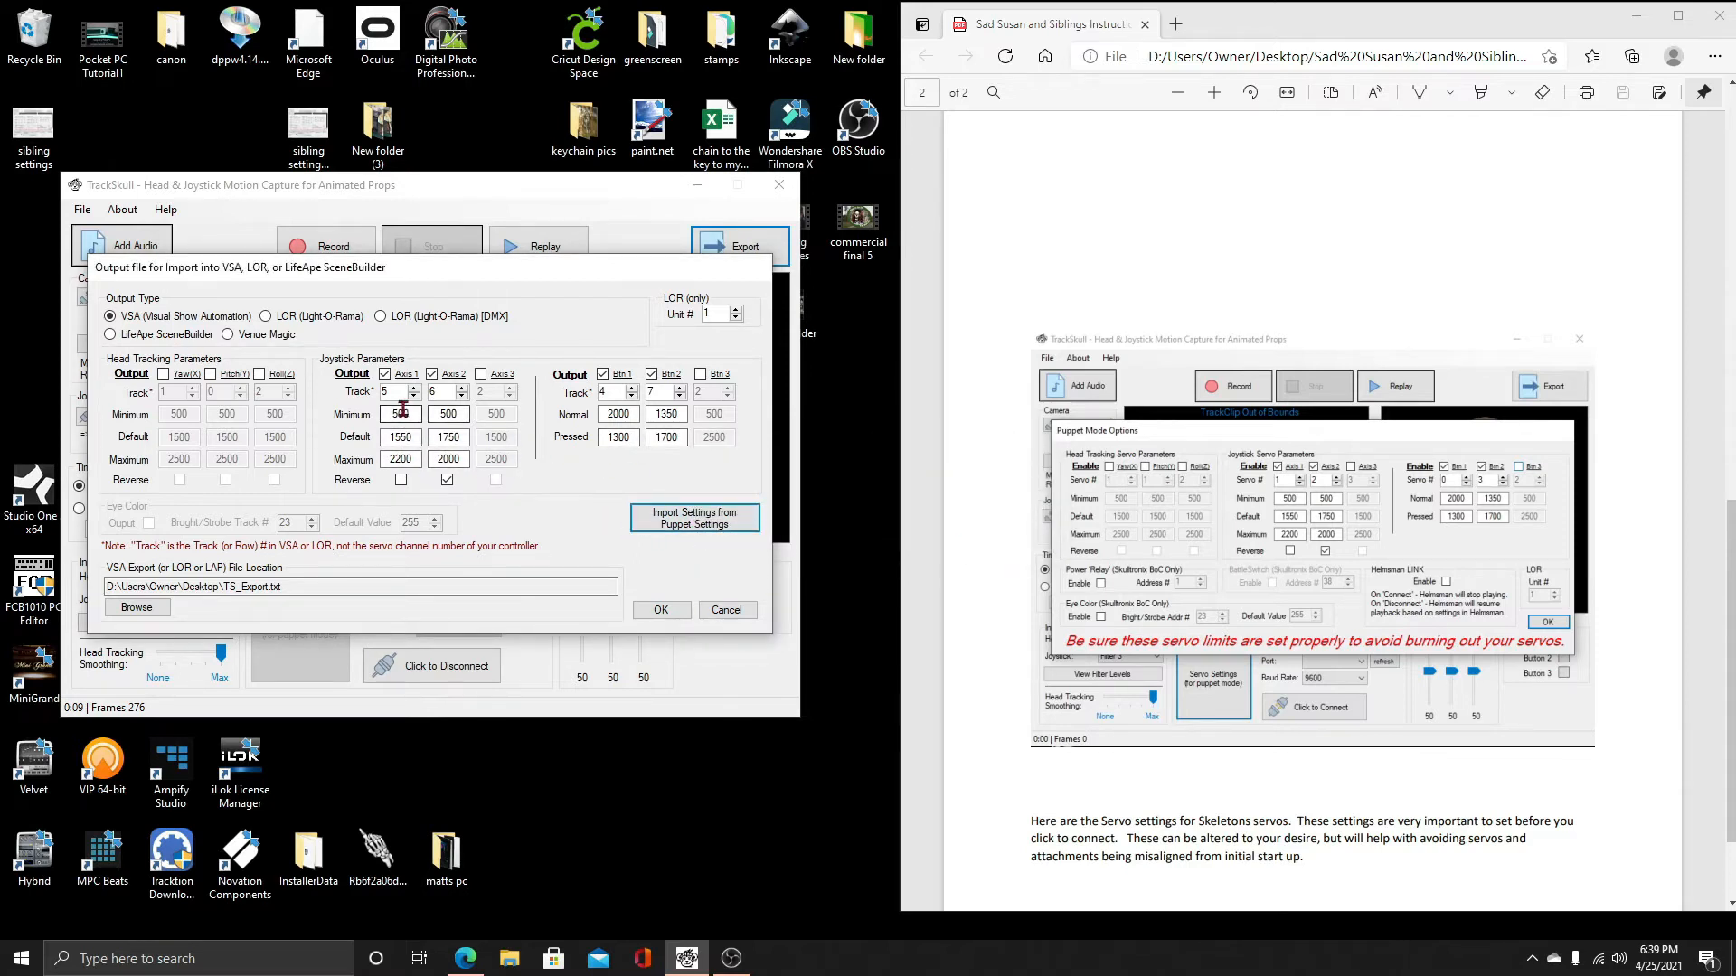
pyautogui.click(631, 396)
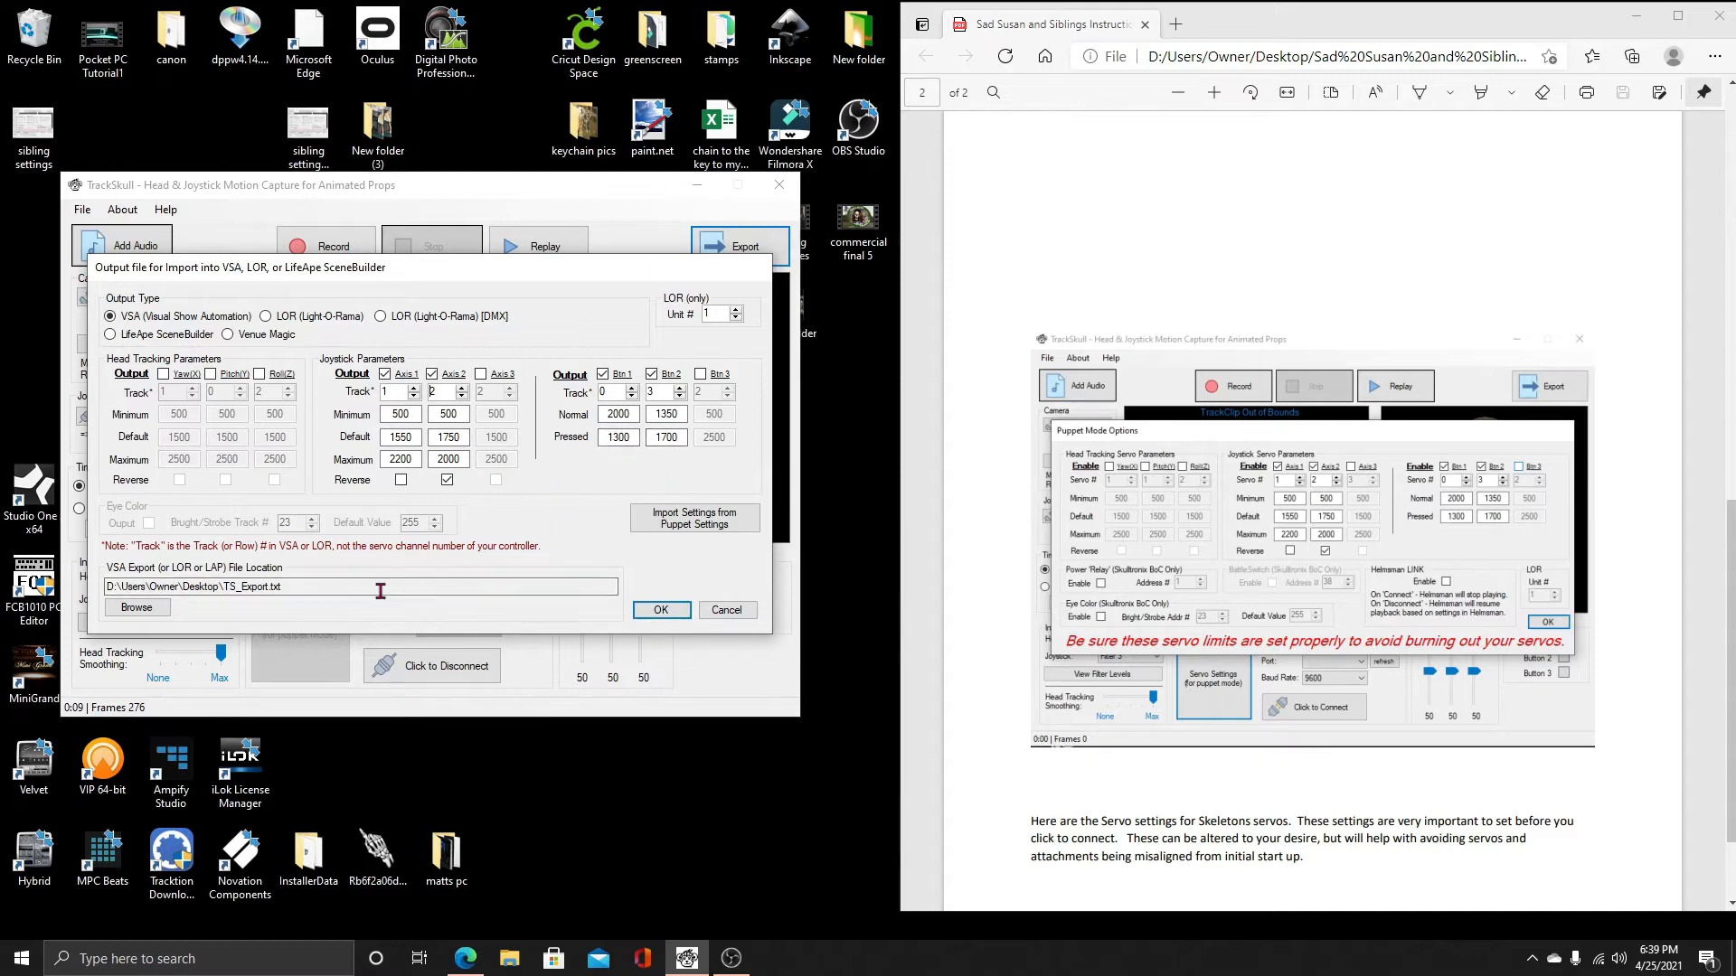
# Export the recorded motion for VSA to a text file named "talk test 1" on the Desktop
pyautogui.click(136, 611)
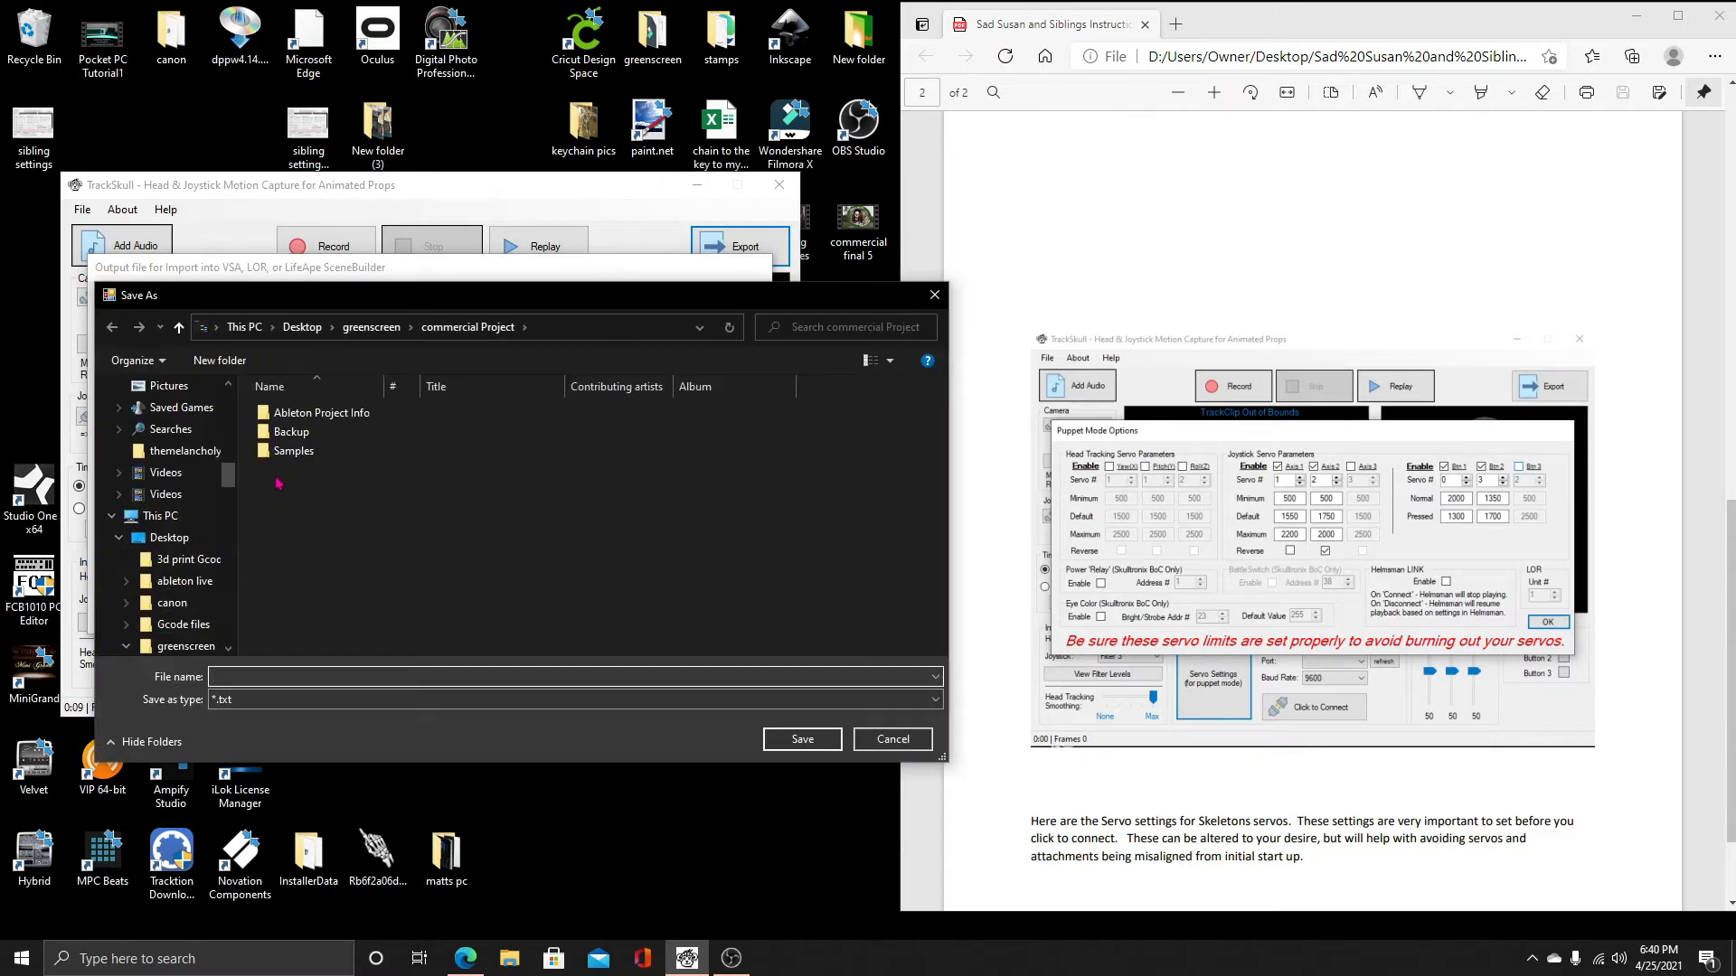
pyautogui.click(298, 327)
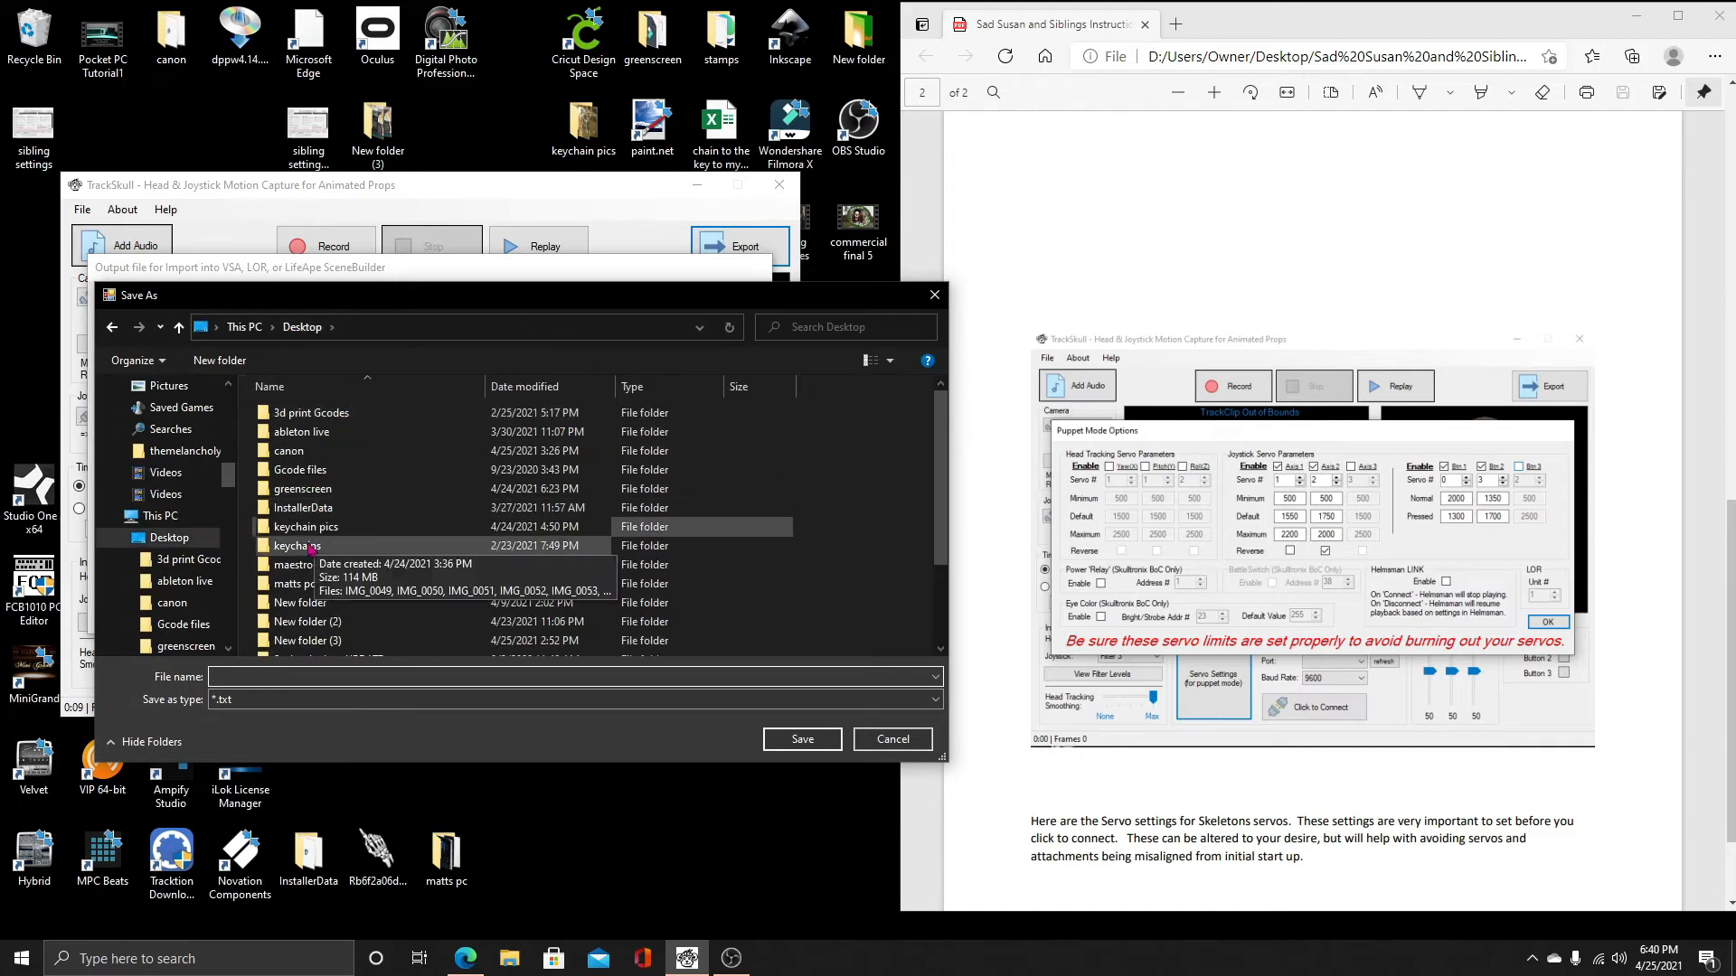
pyautogui.write('talk test 1')
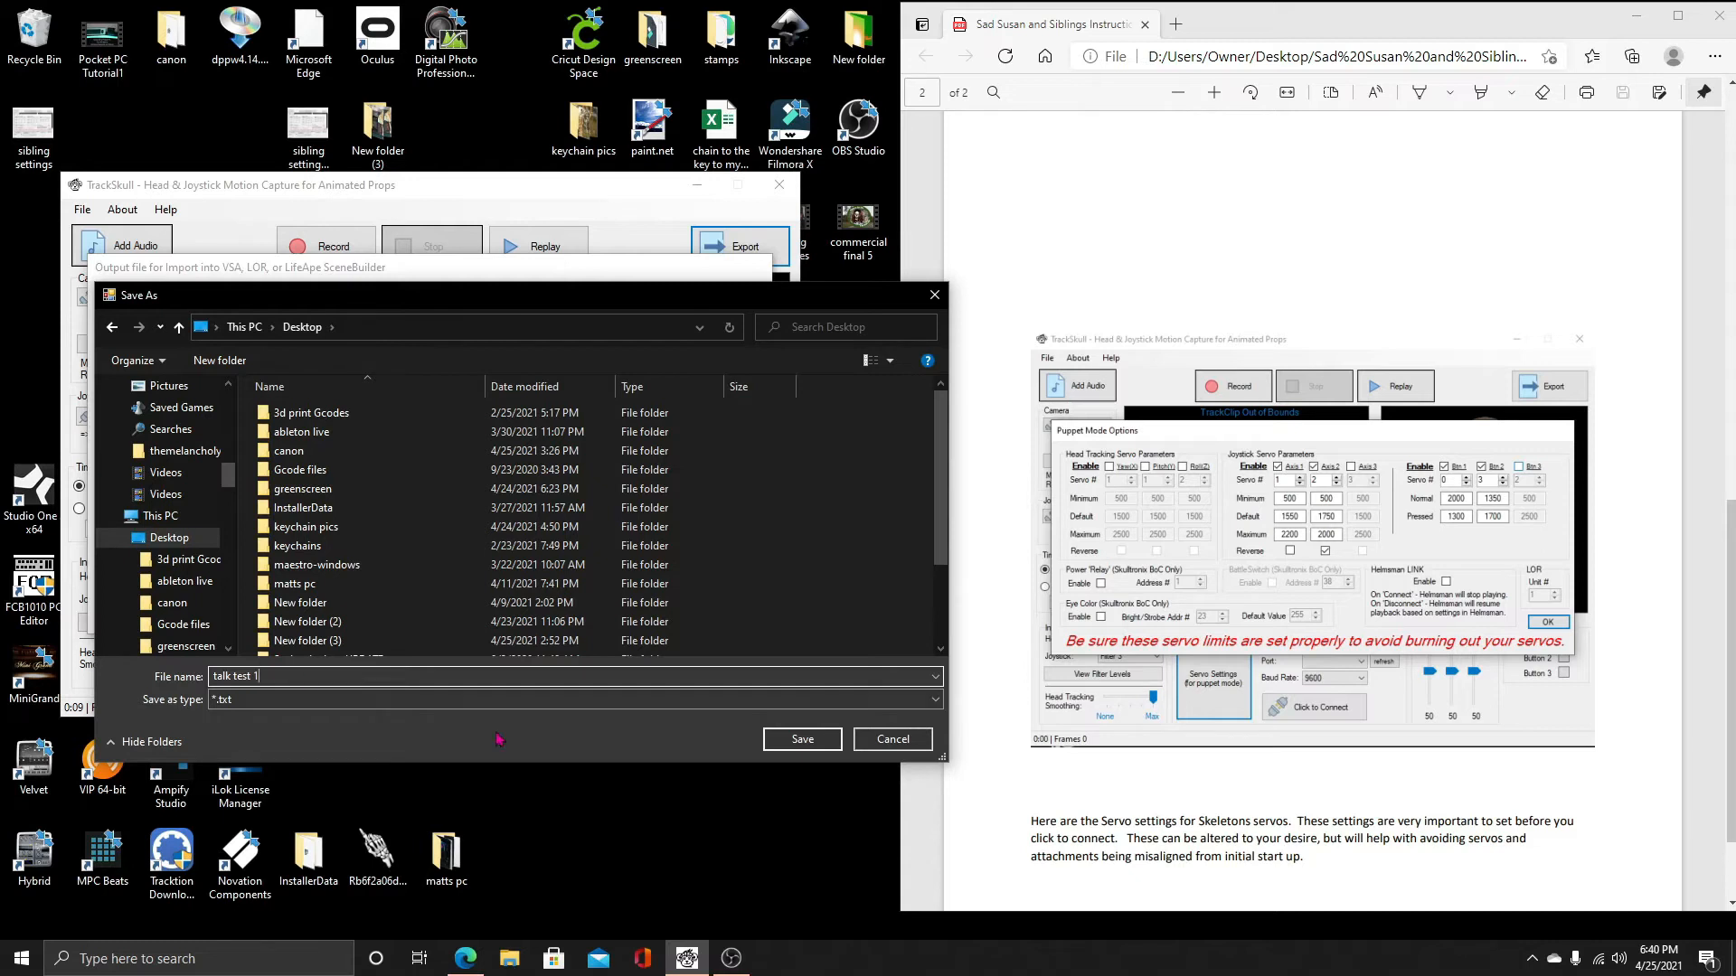
pyautogui.click(814, 740)
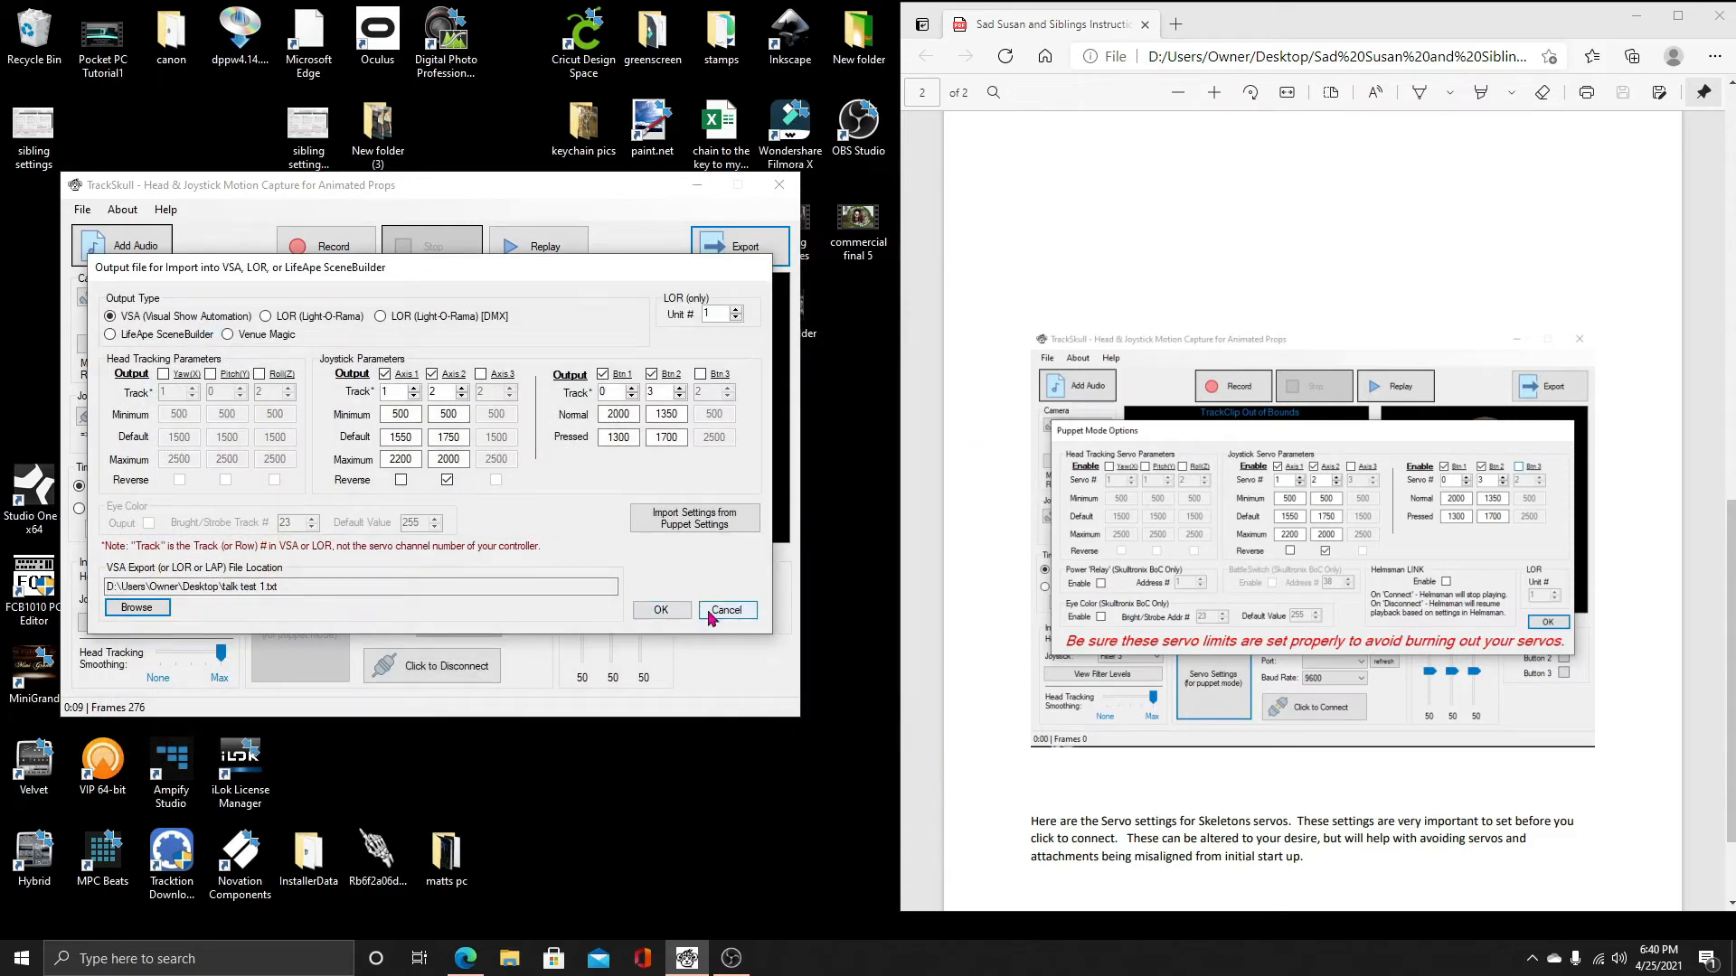
pyautogui.click(661, 609)
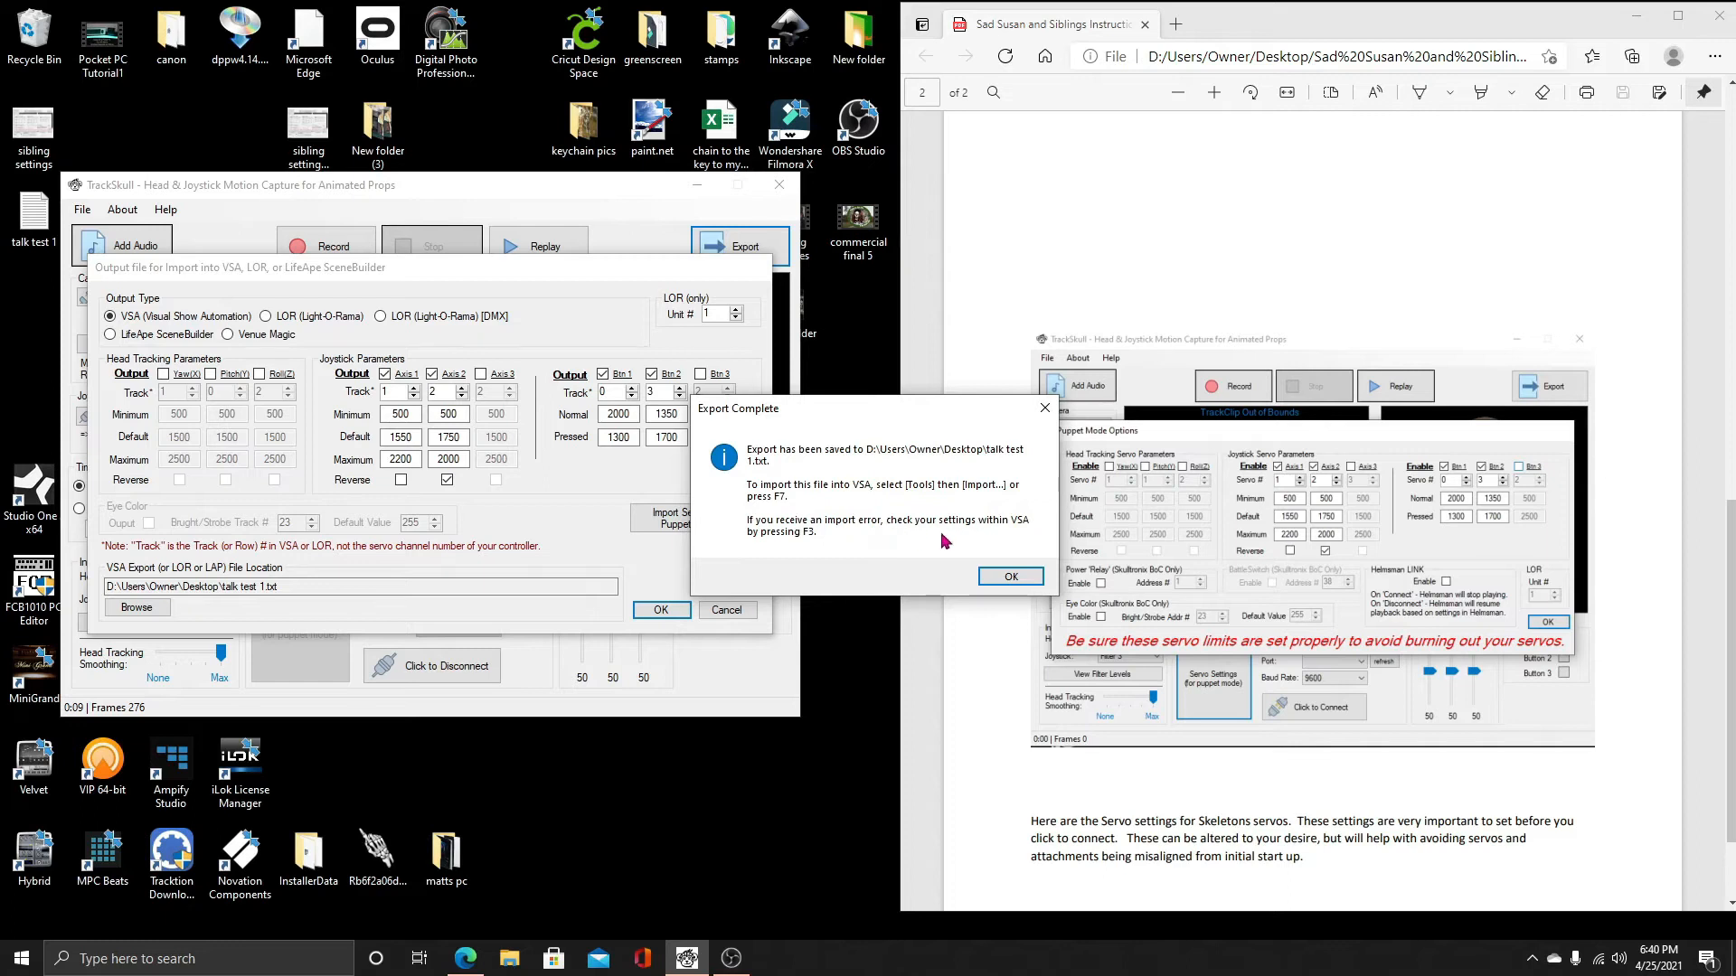
pyautogui.click(1030, 576)
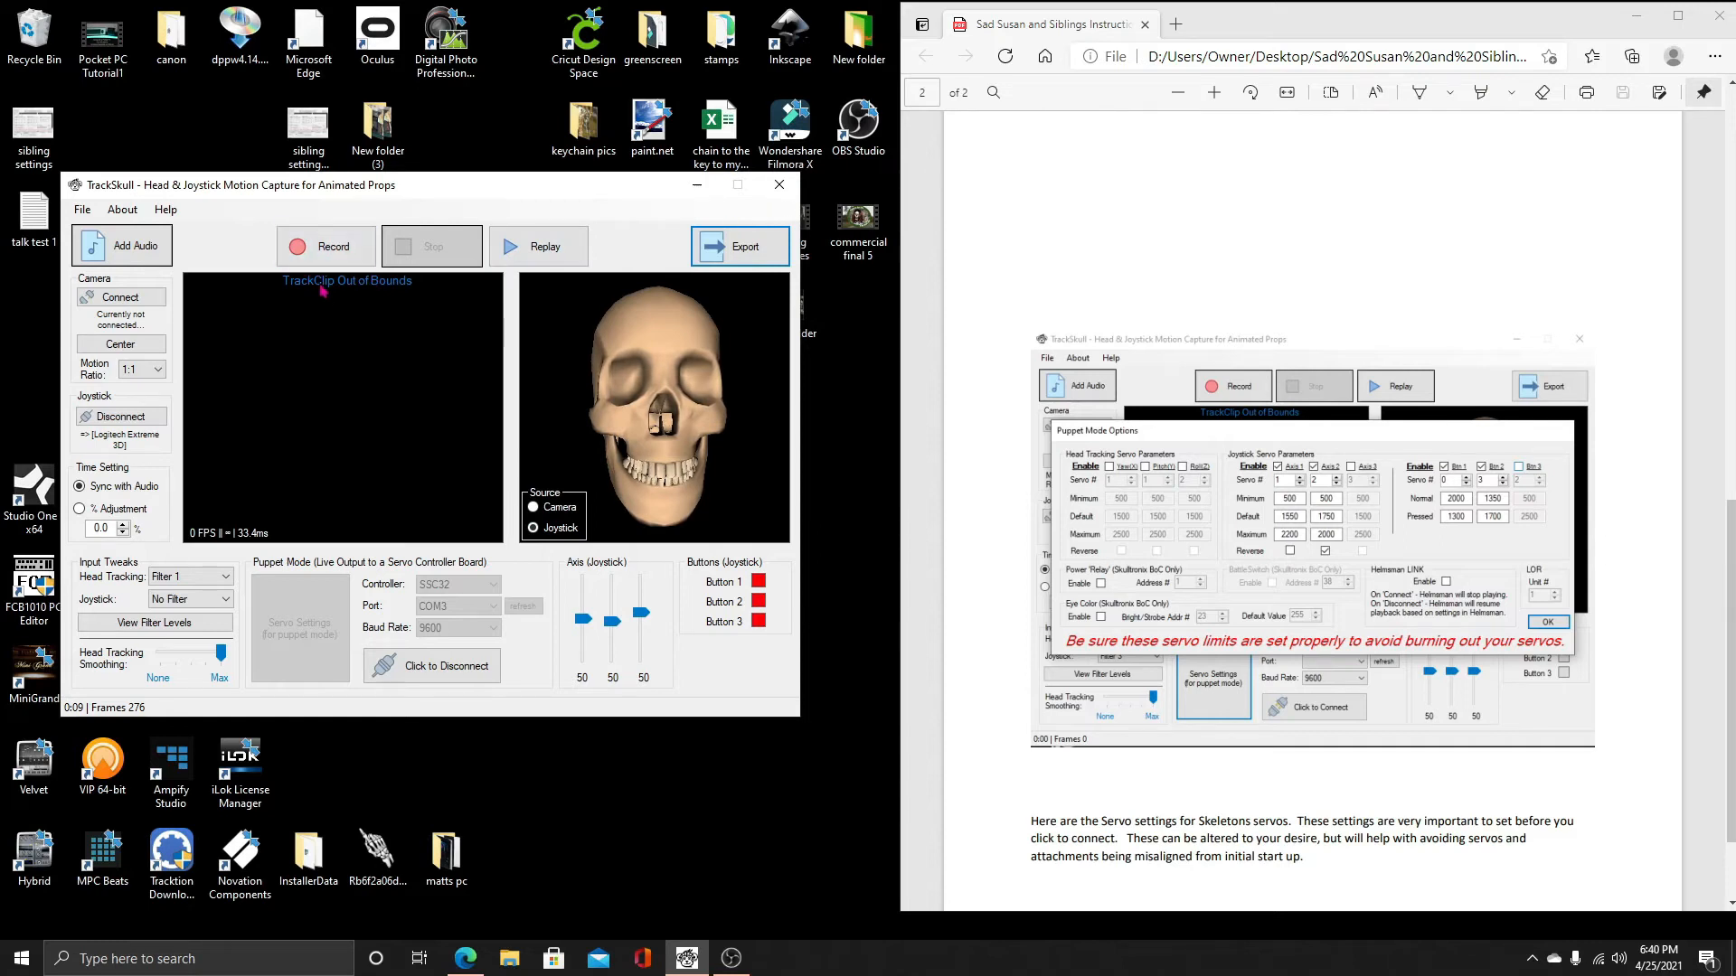
# Disconnect the servo controller to bring up its puppet mode servo settings, and close the PDF instructions
pyautogui.click(436, 666)
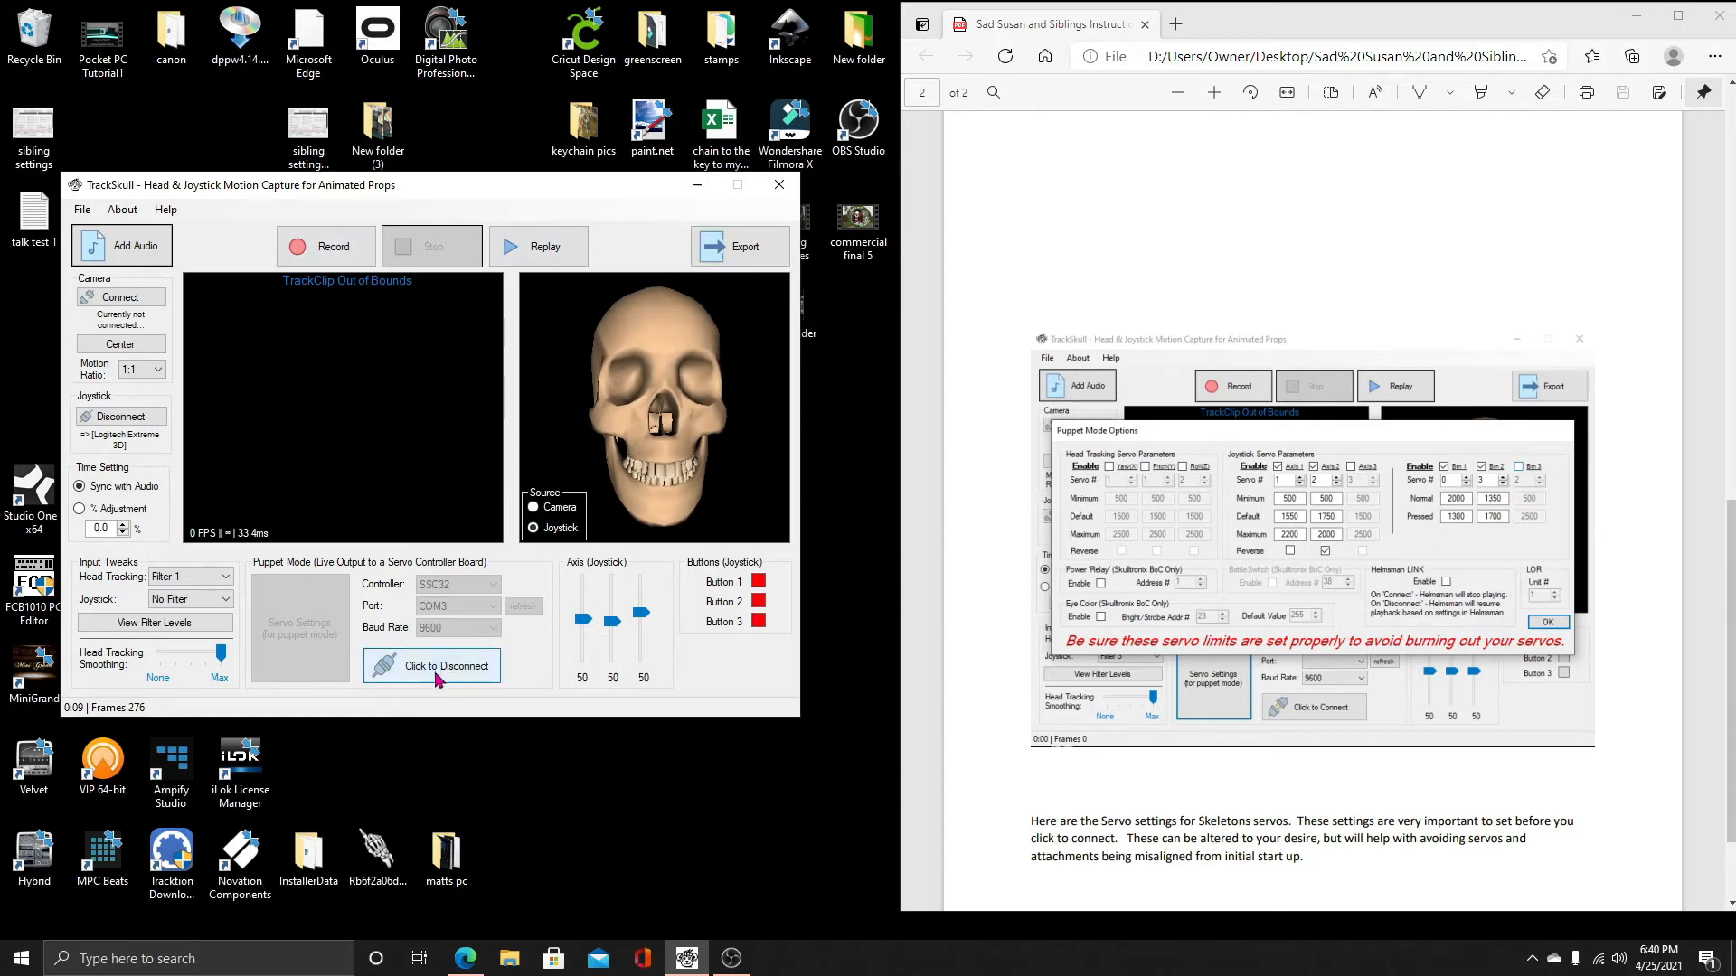
pyautogui.click(292, 644)
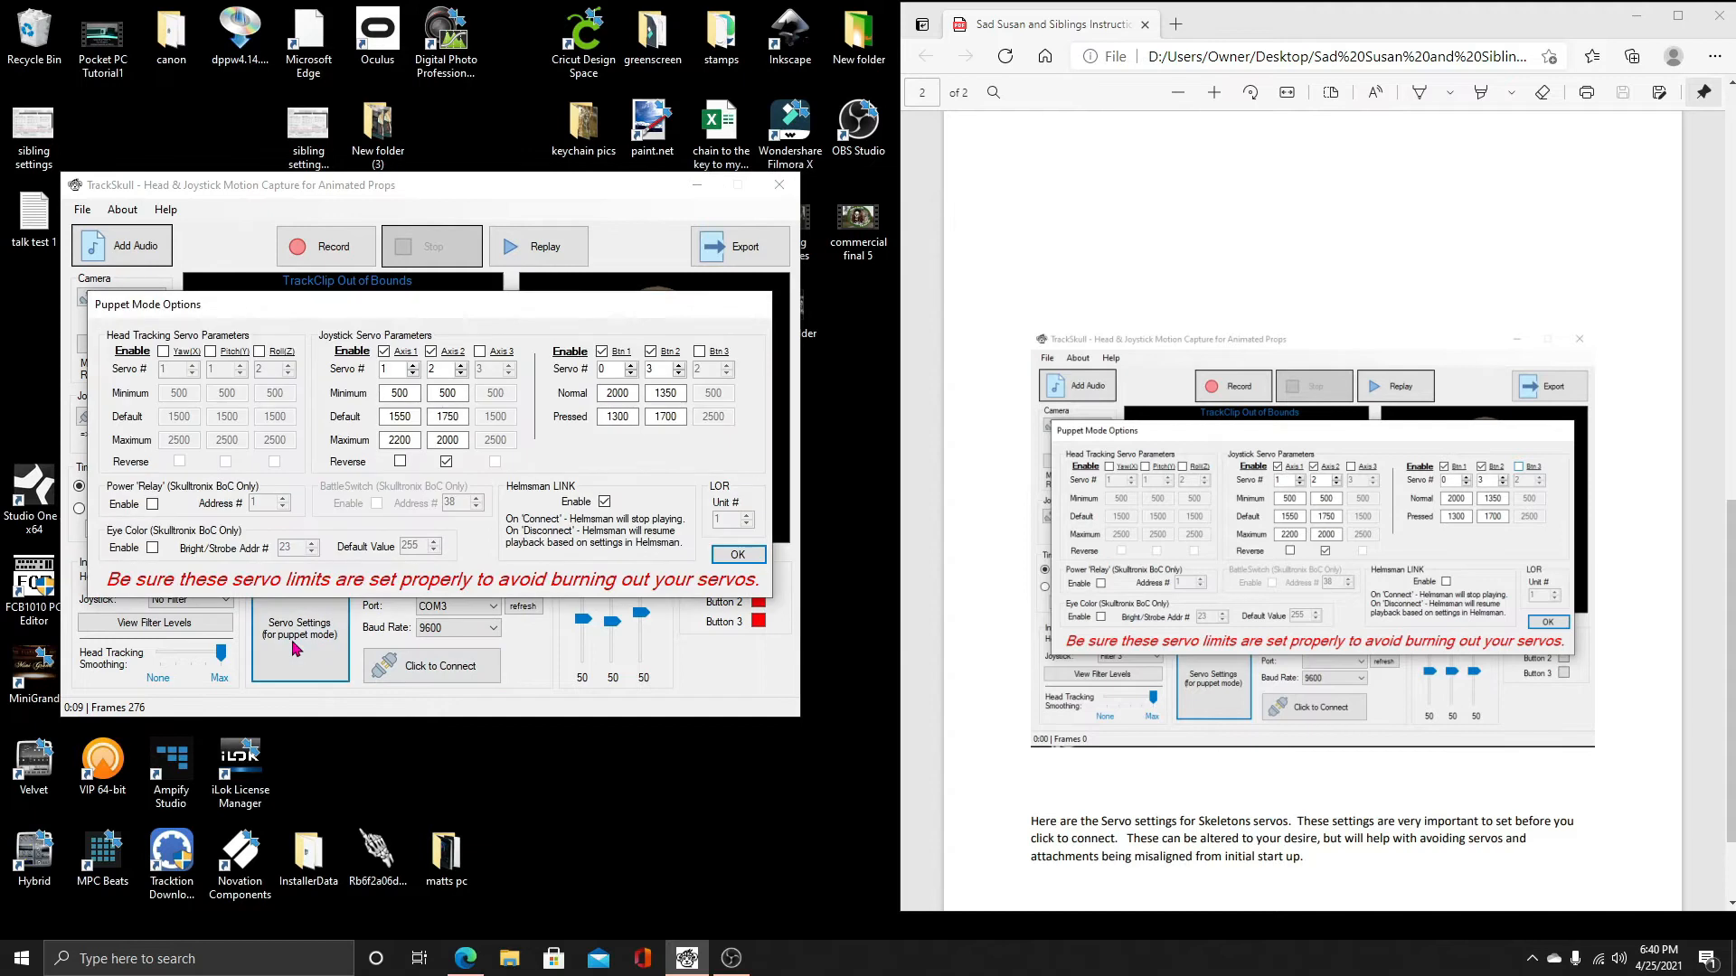
pyautogui.click(1717, 16)
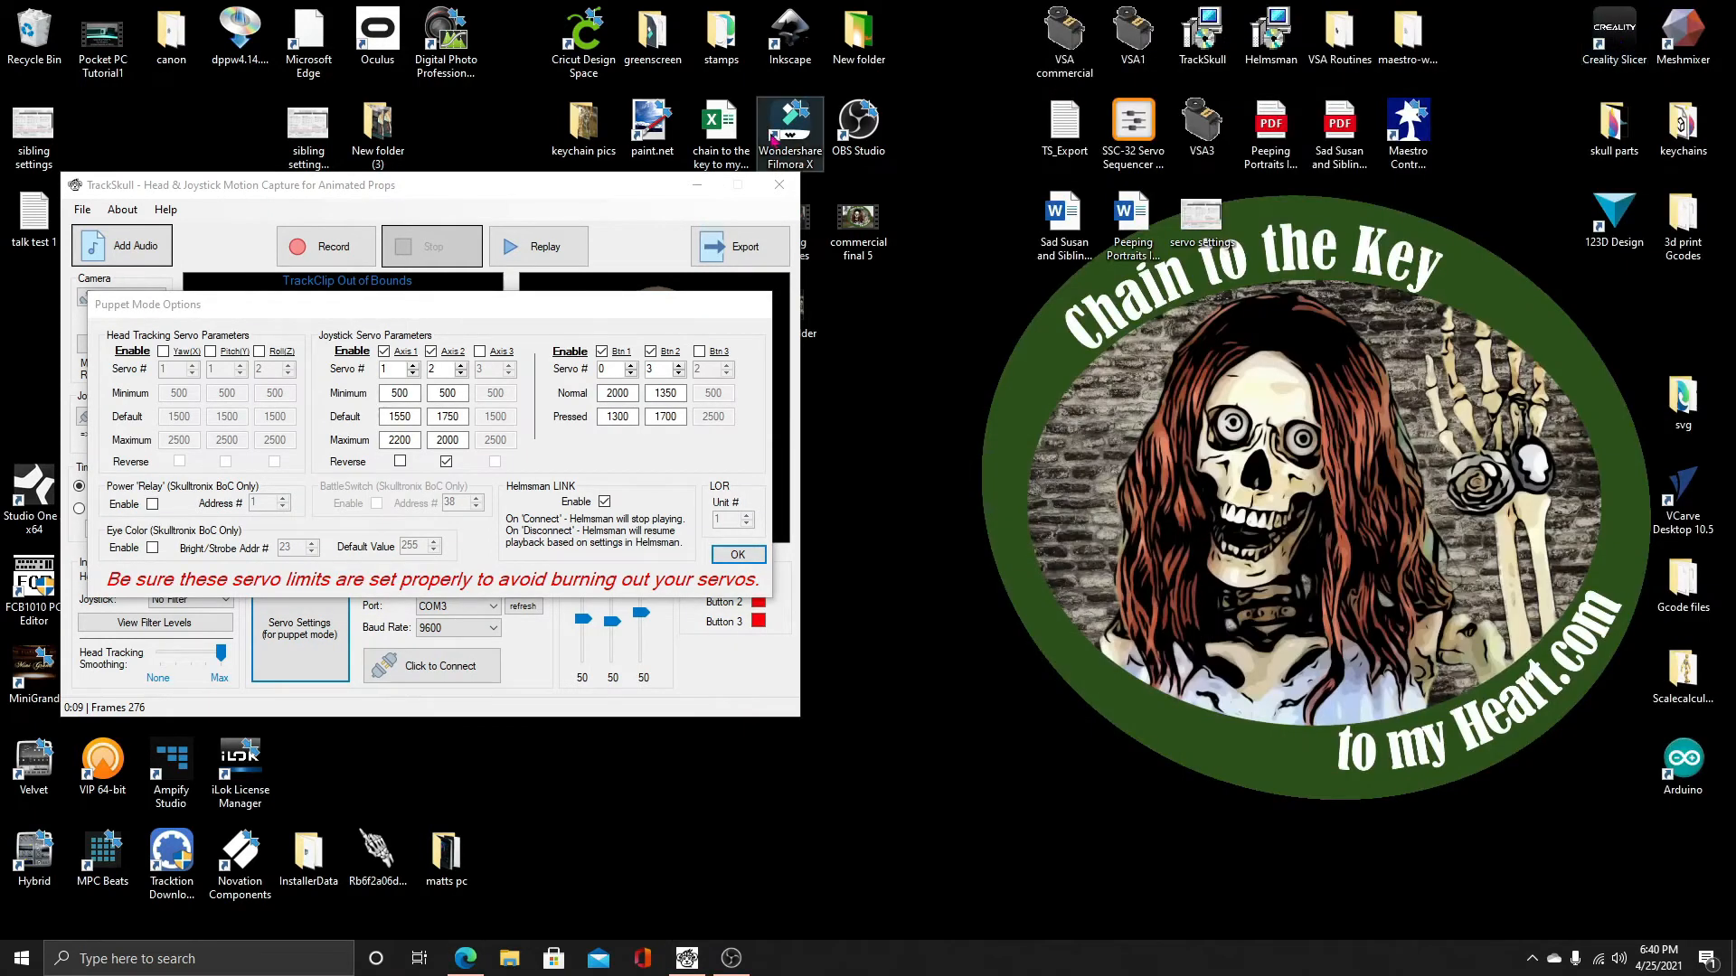
# Open the "sibling settings - Copy" reference image and place it beside the puppet mode options
pyautogui.doubleClick(312, 131)
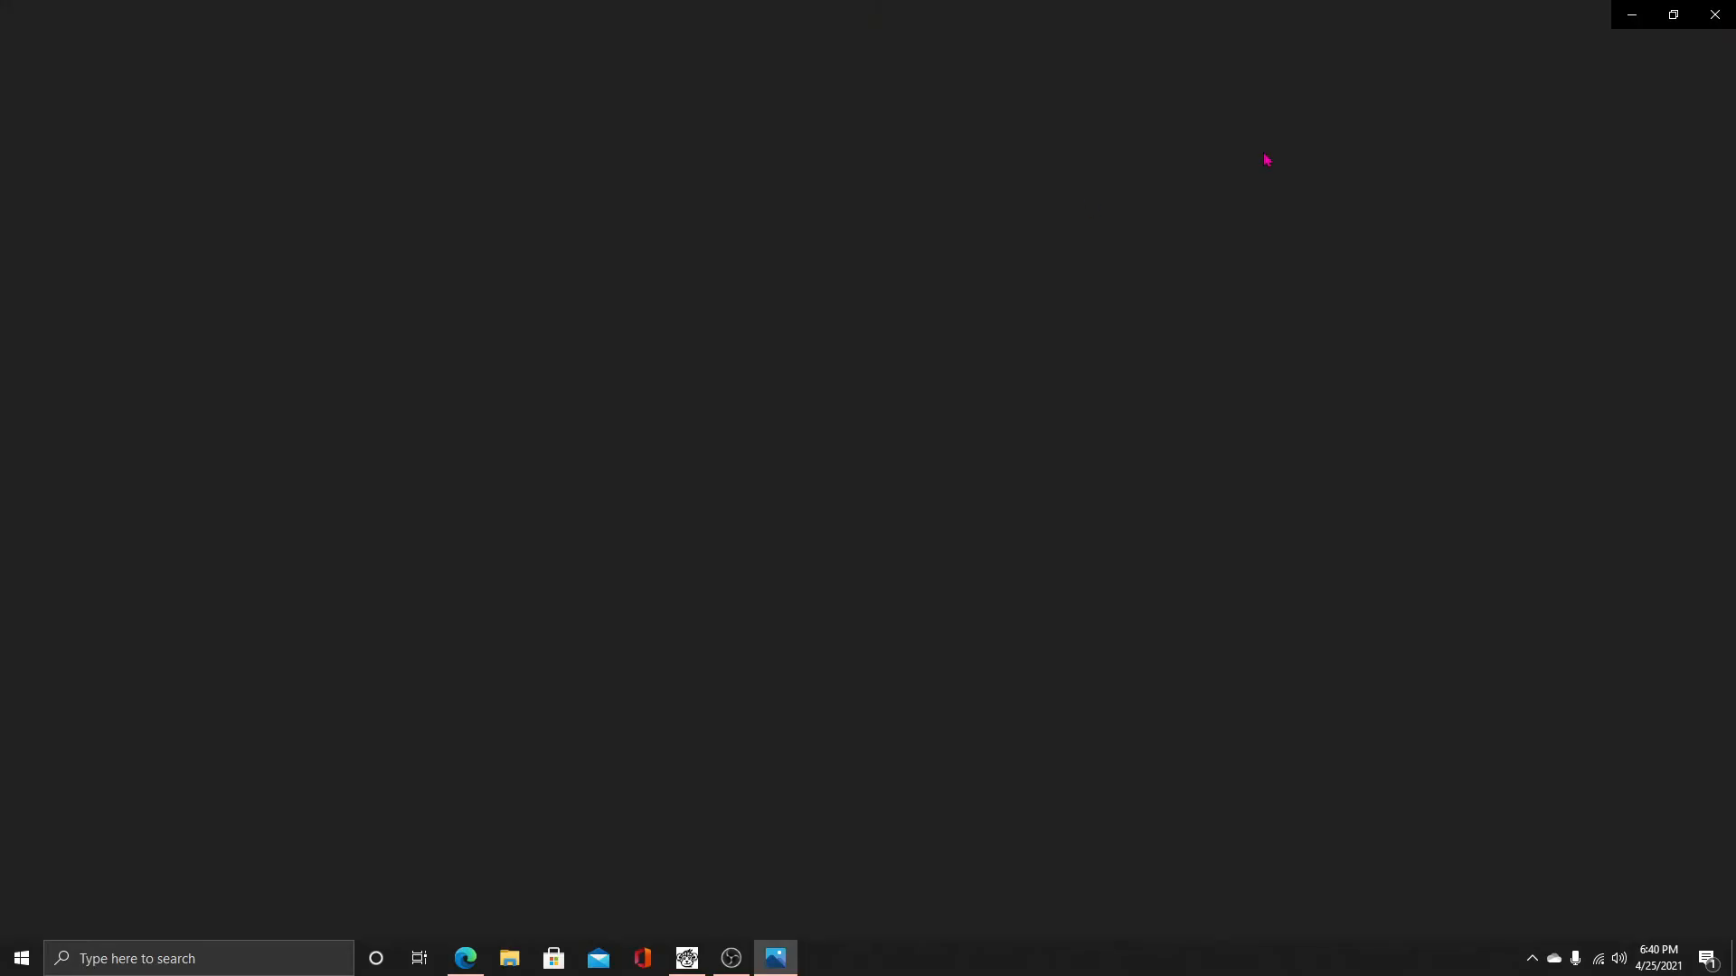
pyautogui.click(1673, 15)
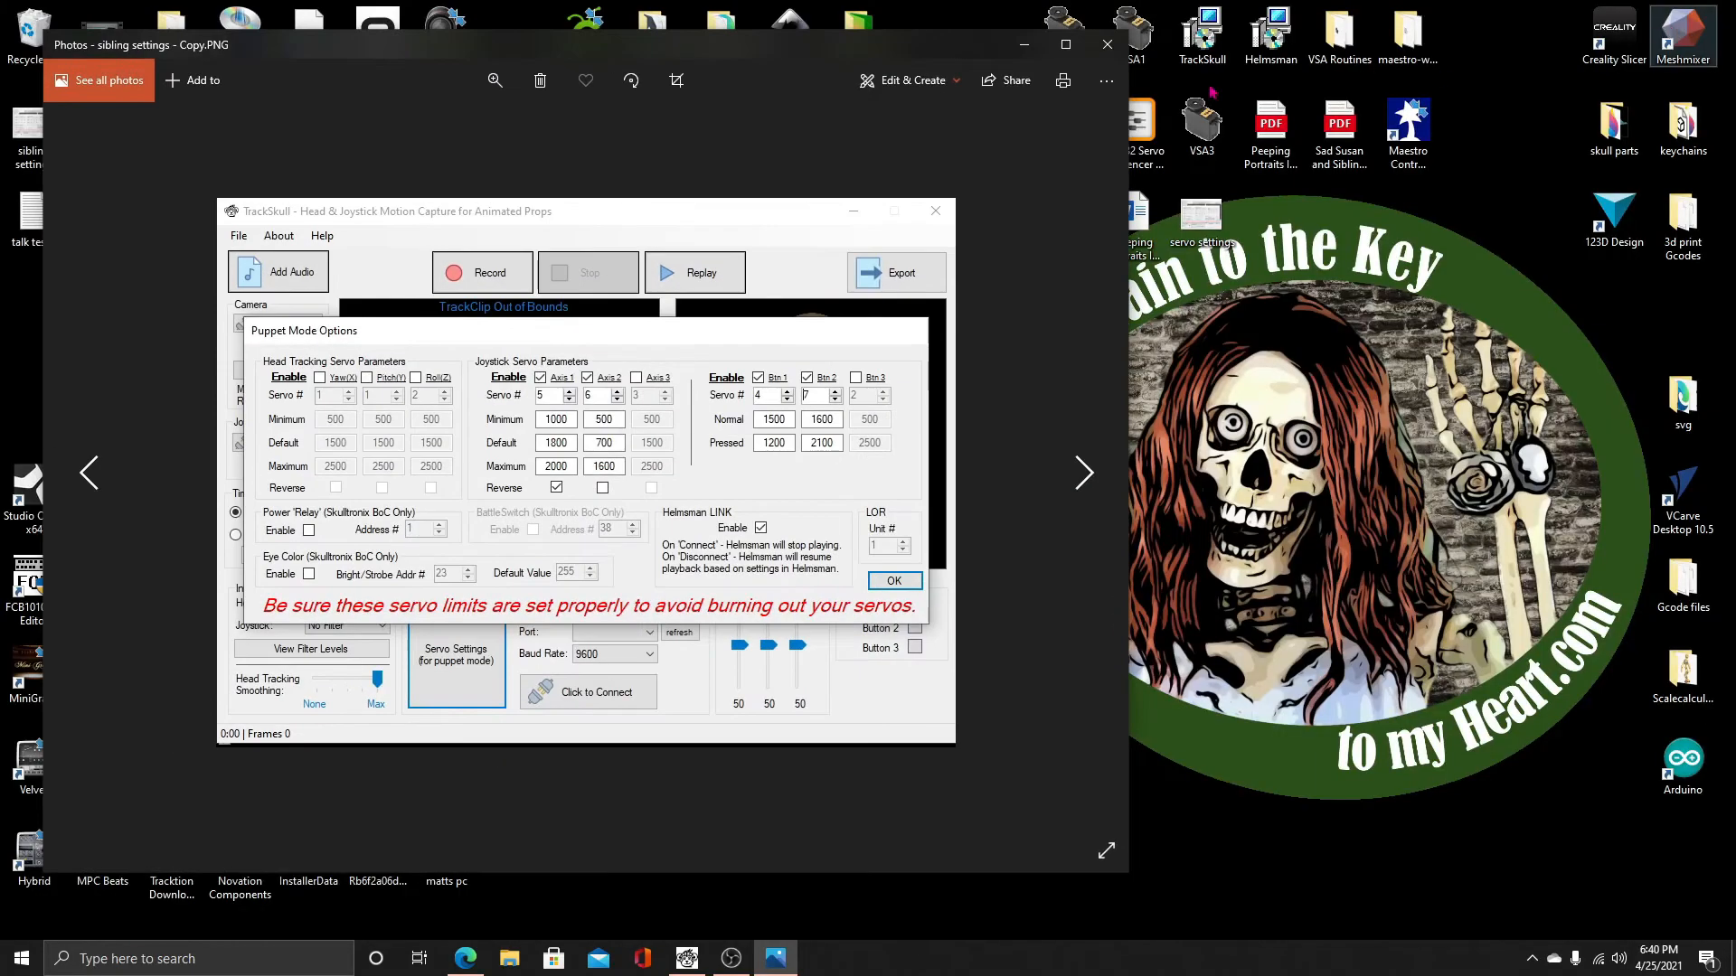
pyautogui.moveTo(894, 46); pyautogui.dragTo(1651, 58)
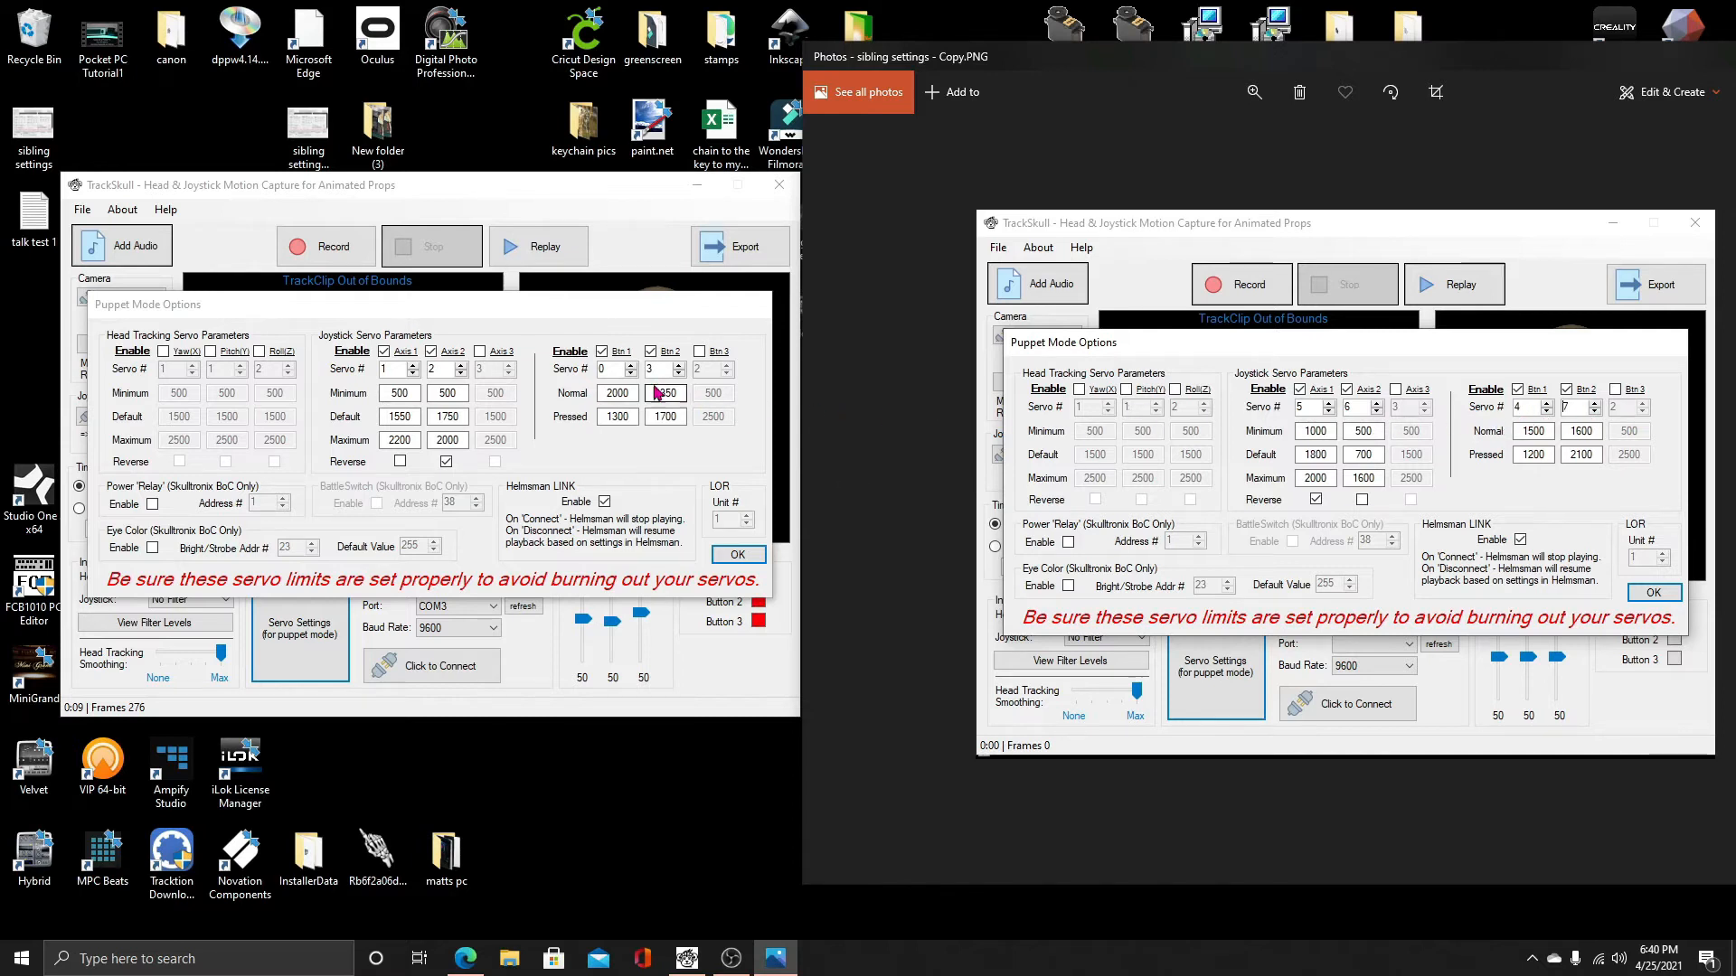
# Set joystick button 1 to servo 4 with Normal 1500 and Pressed 1200
pyautogui.click(630, 366)
pyautogui.click(630, 366)
pyautogui.click(630, 367)
pyautogui.click(630, 367)
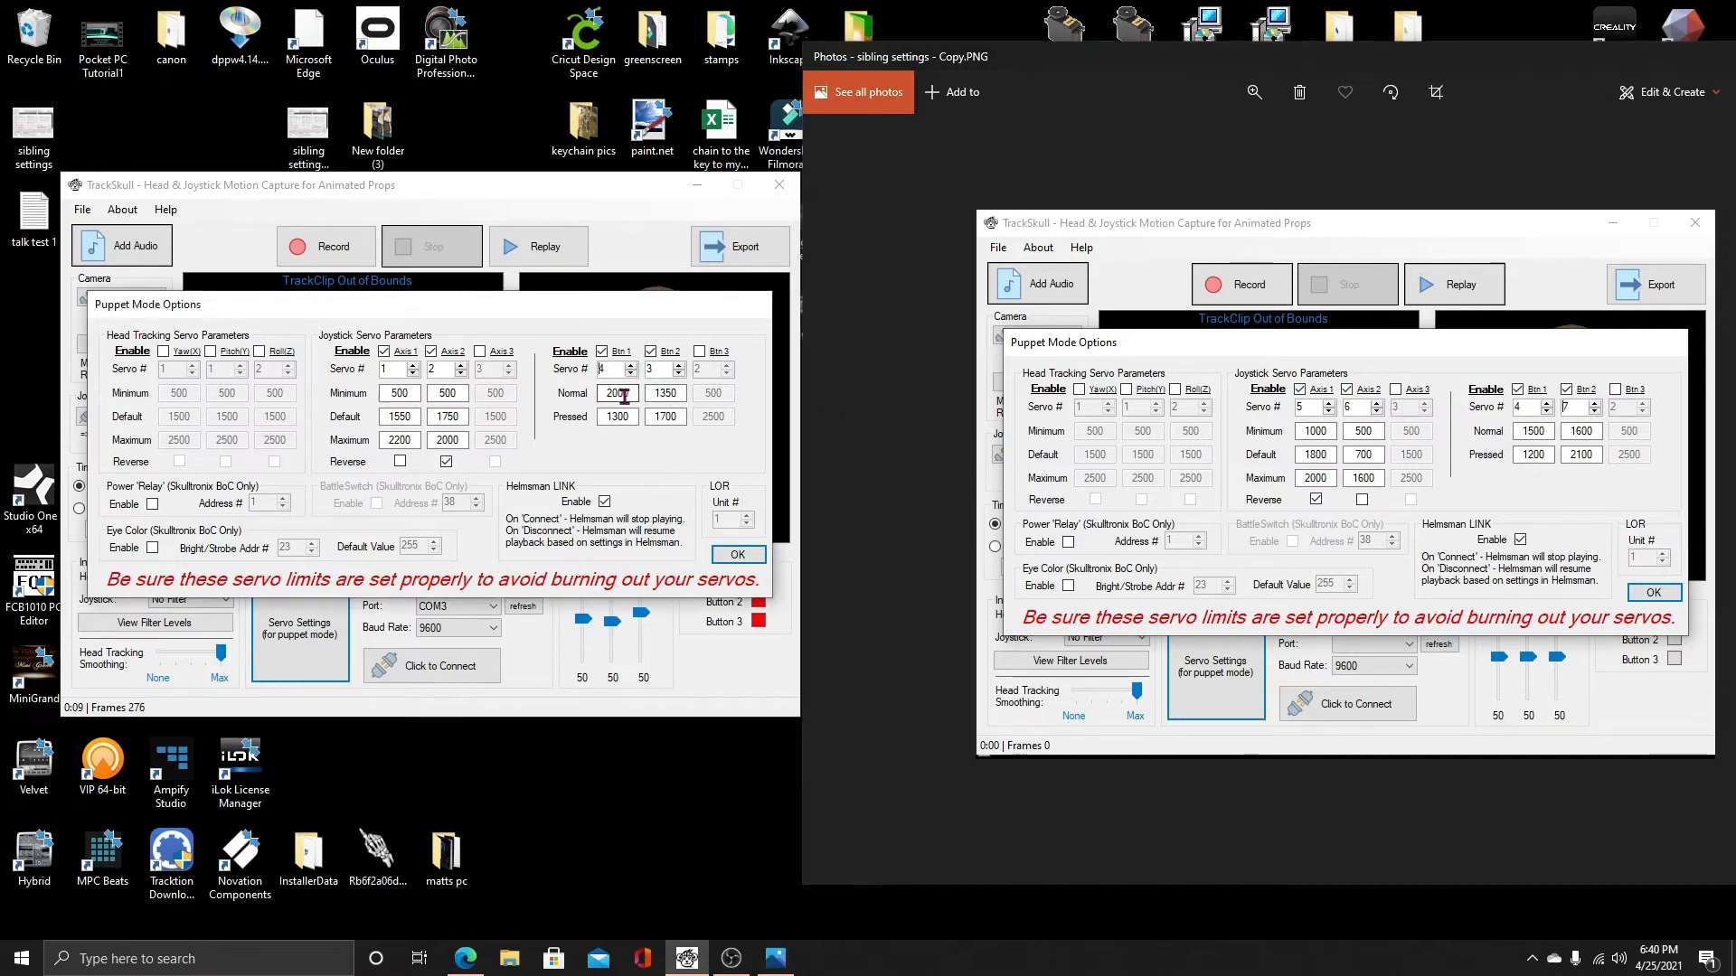
pyautogui.doubleClick(600, 392)
pyautogui.write('1')
pyautogui.doubleClick(605, 414)
pyautogui.write('1200')
# Set joystick button 2 to servo 7 with Normal 1600 and Pressed 2100
pyautogui.click(678, 366)
pyautogui.click(678, 366)
pyautogui.click(678, 366)
pyautogui.moveTo(679, 393); pyautogui.dragTo(651, 421)
pyautogui.write('16002100')
# Set joystick Axis 1 to servo 5 with Minimum 1000, Default 1800, Maximum 2000 and Reverse enabled
pyautogui.click(412, 365)
pyautogui.click(412, 365)
pyautogui.click(413, 365)
pyautogui.click(413, 365)
pyautogui.write('1000')
pyautogui.moveTo(414, 393); pyautogui.dragTo(380, 440)
pyautogui.write('1800200')
pyautogui.write('0')
# Set joystick Axis 2 to servo 6 with Minimum 500, Default 700, Maximum 1600 and Reverse off, and accept the puppet mode options
pyautogui.click(460, 365)
pyautogui.click(461, 365)
pyautogui.click(460, 365)
pyautogui.click(460, 365)
pyautogui.moveTo(459, 393); pyautogui.dragTo(433, 440)
pyautogui.click(464, 418)
pyautogui.write('7001600')
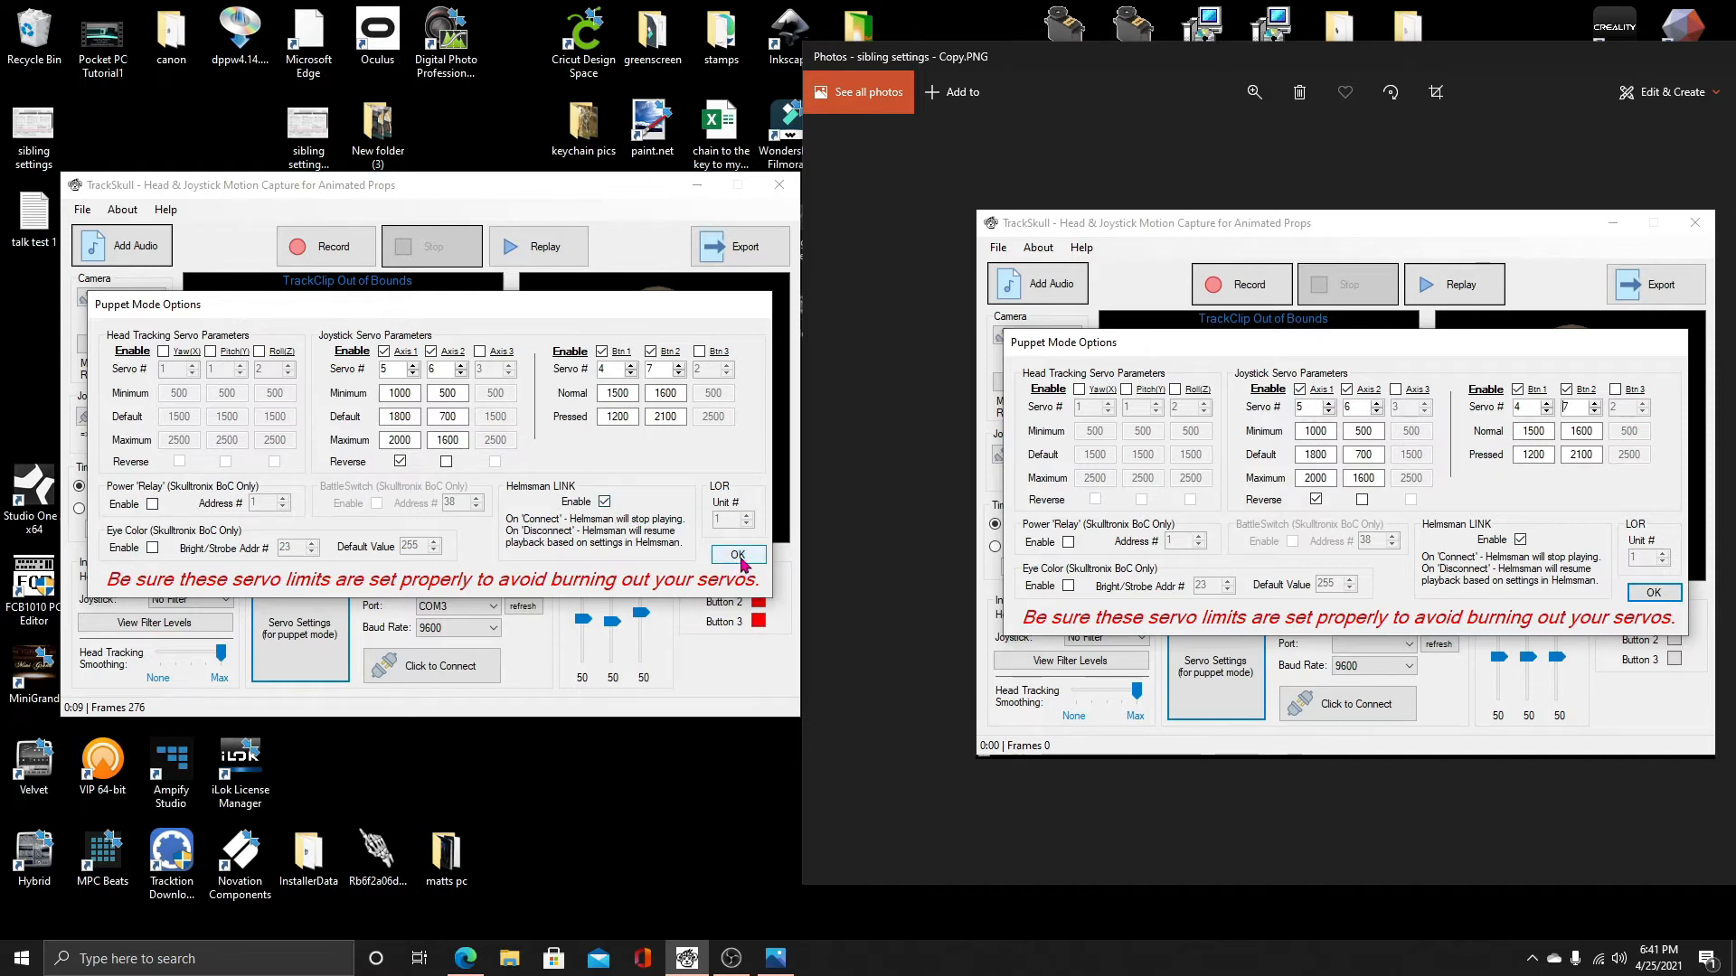
pyautogui.click(739, 555)
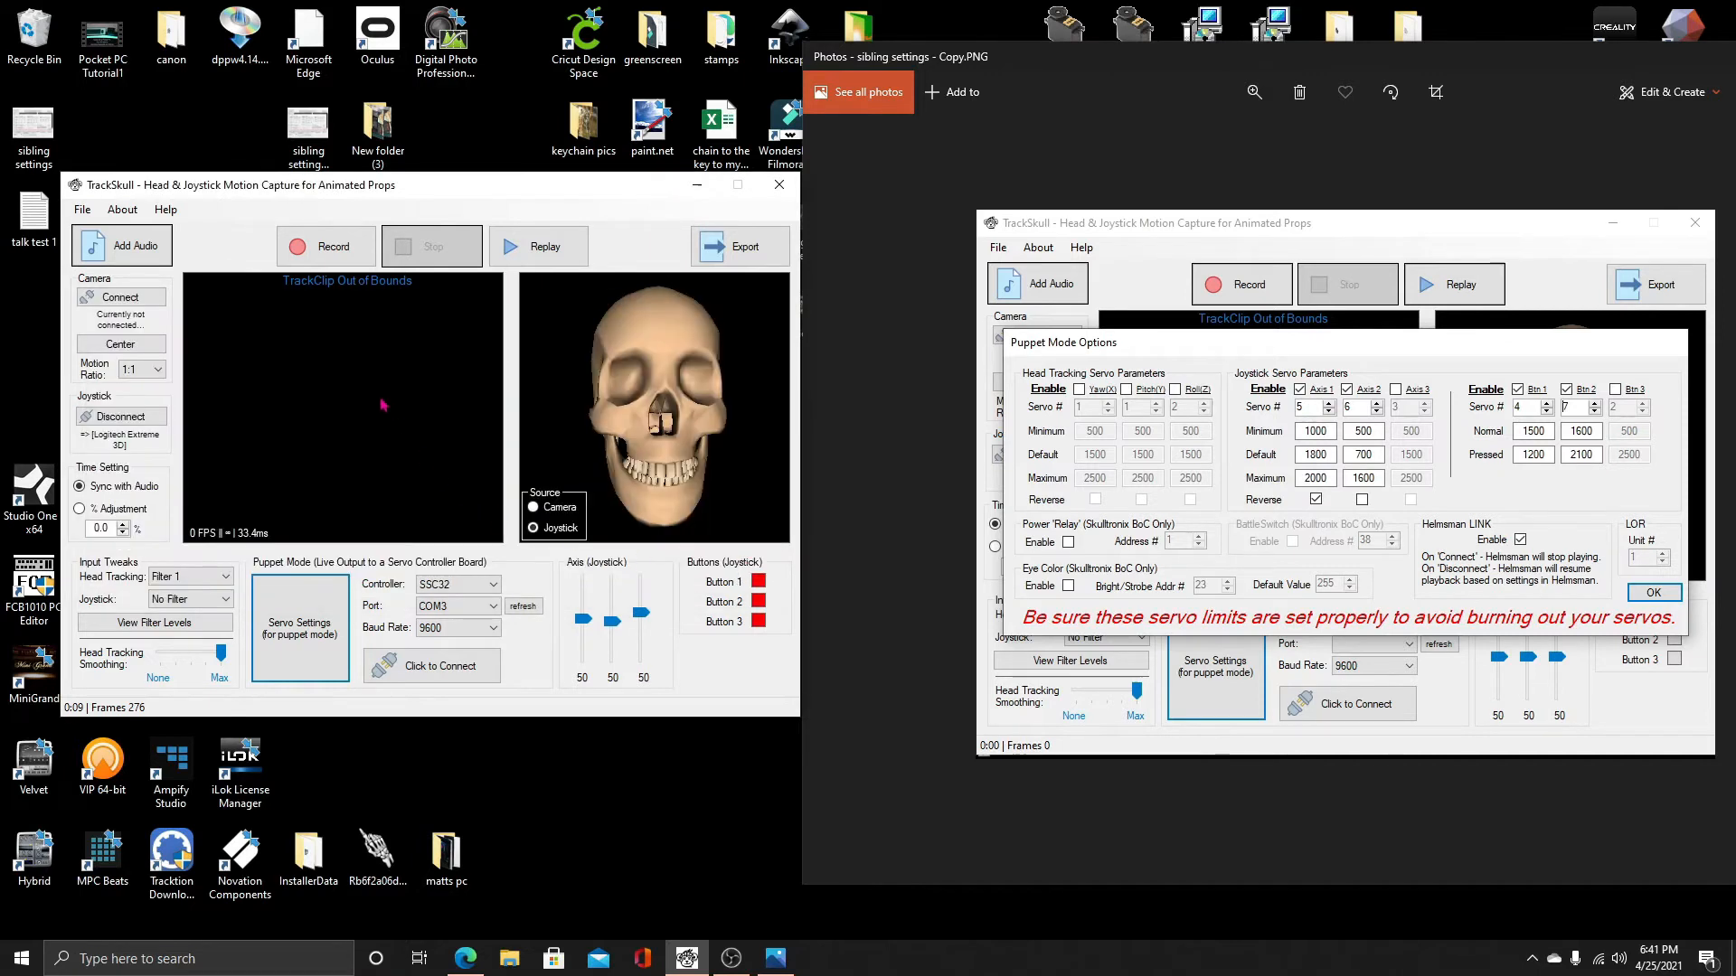
# Load the "talk test" audio file from the commercial Project folder inside greenscreen on the Desktop
pyautogui.click(133, 247)
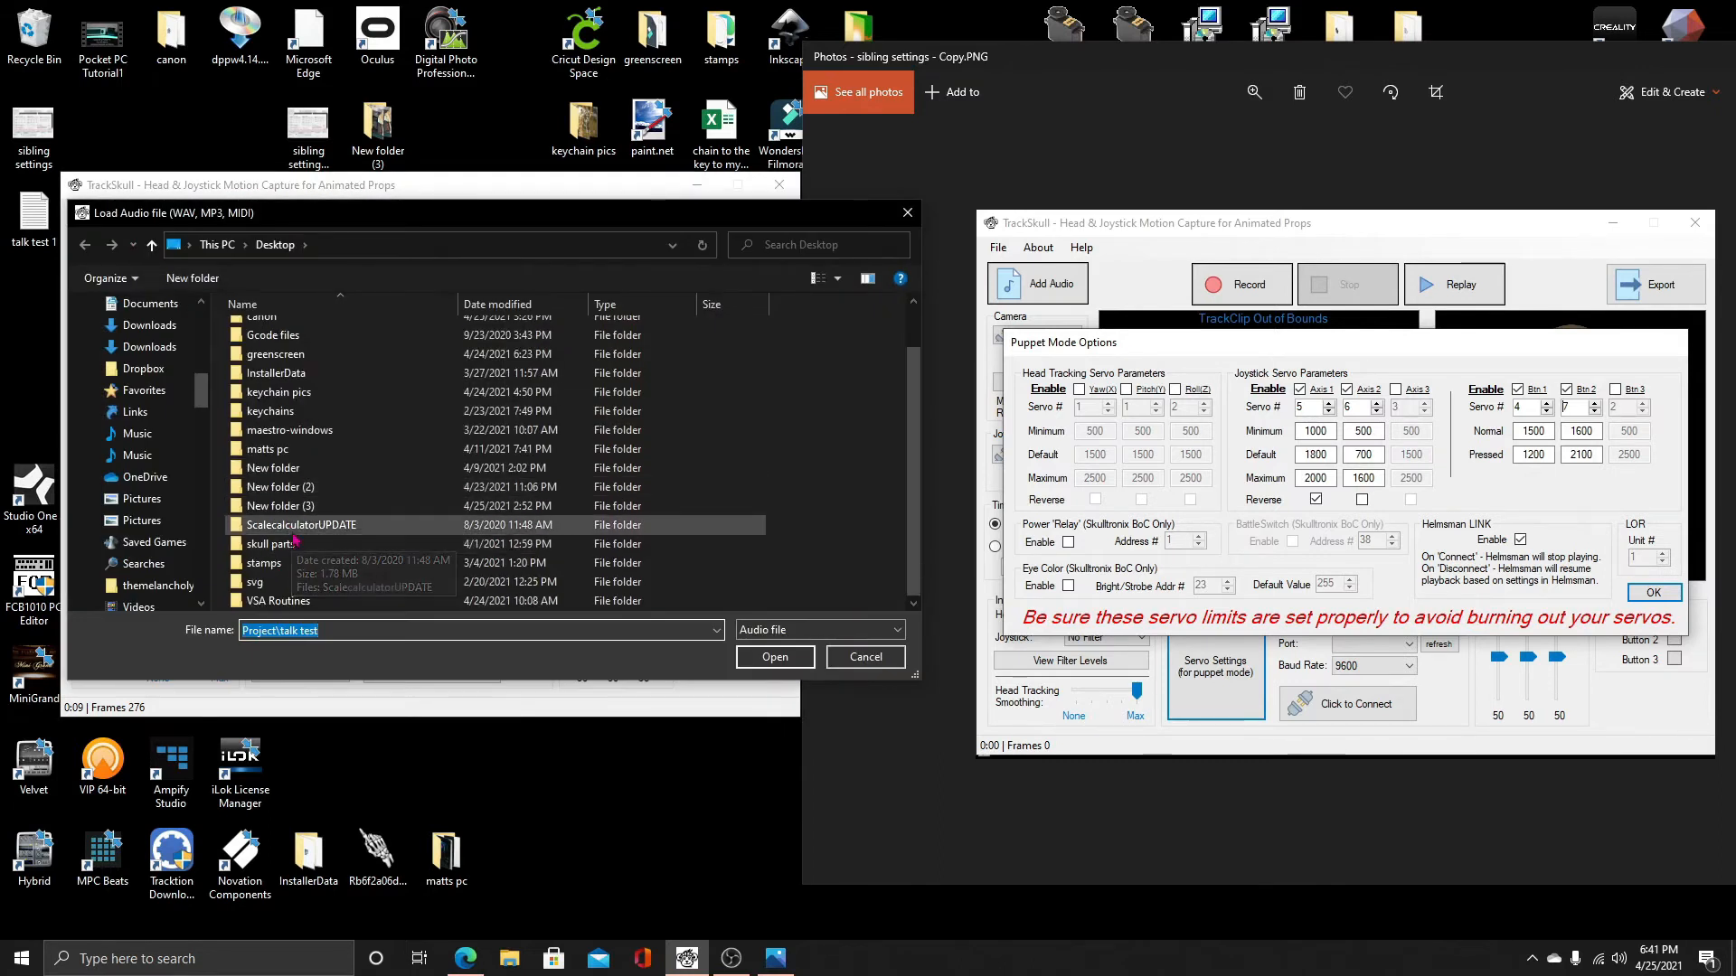
pyautogui.click(269, 361)
pyautogui.doubleClick(269, 357)
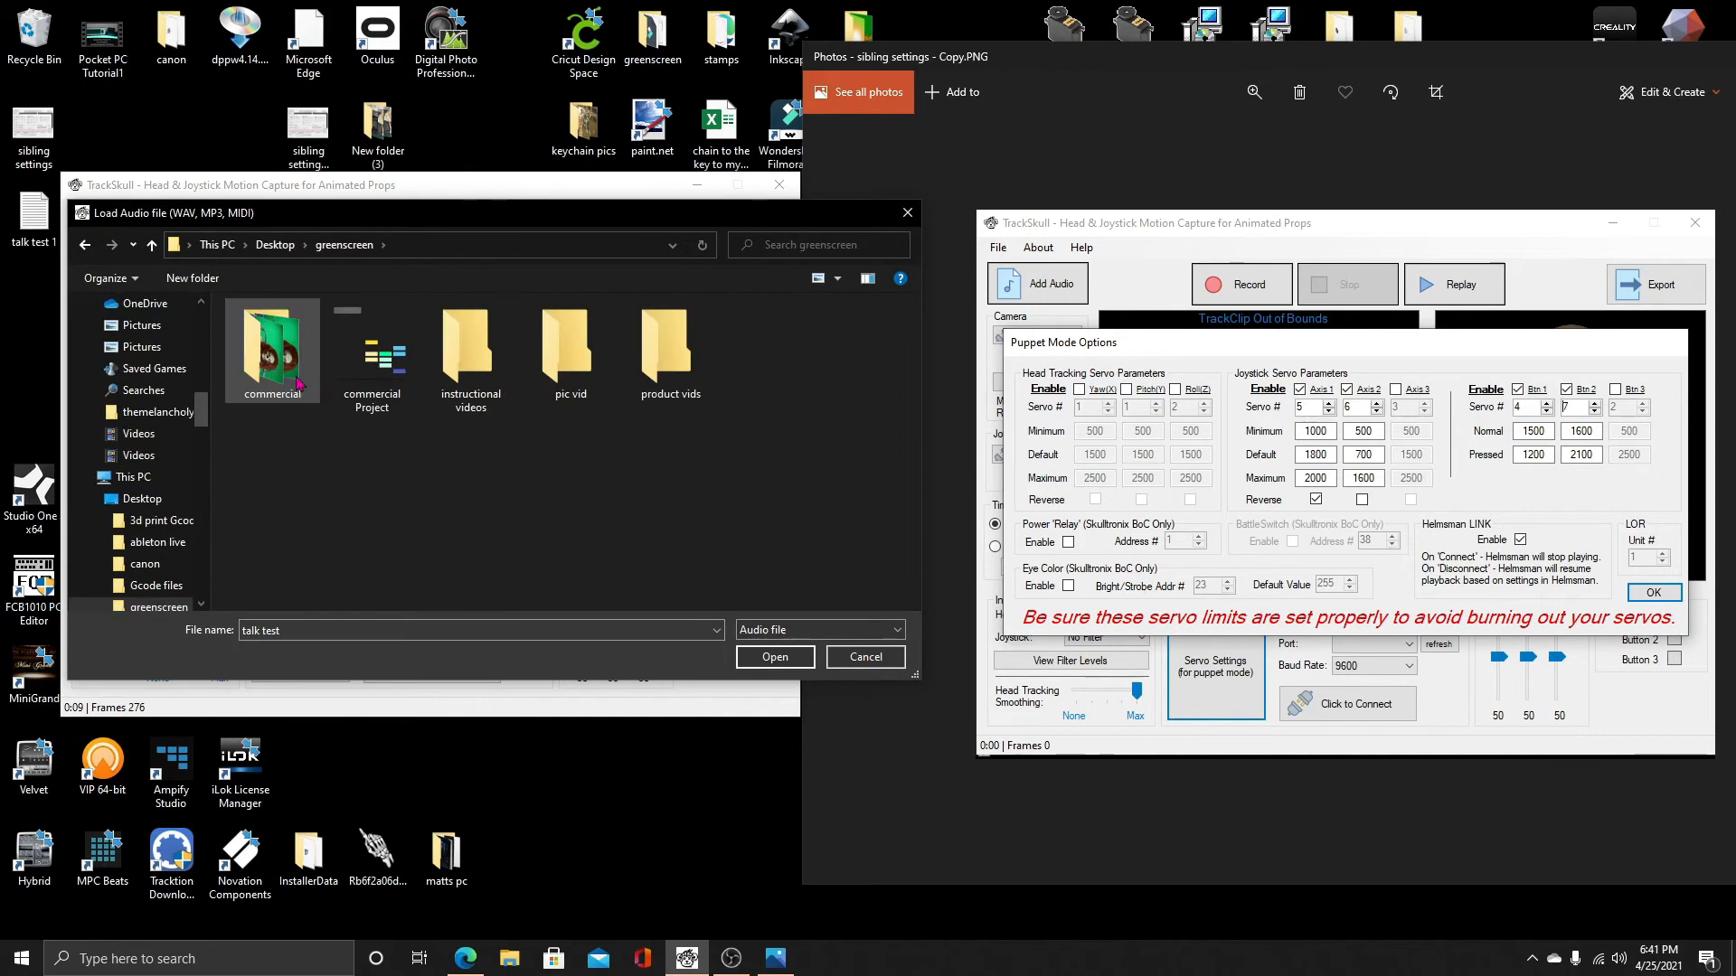
pyautogui.doubleClick(372, 358)
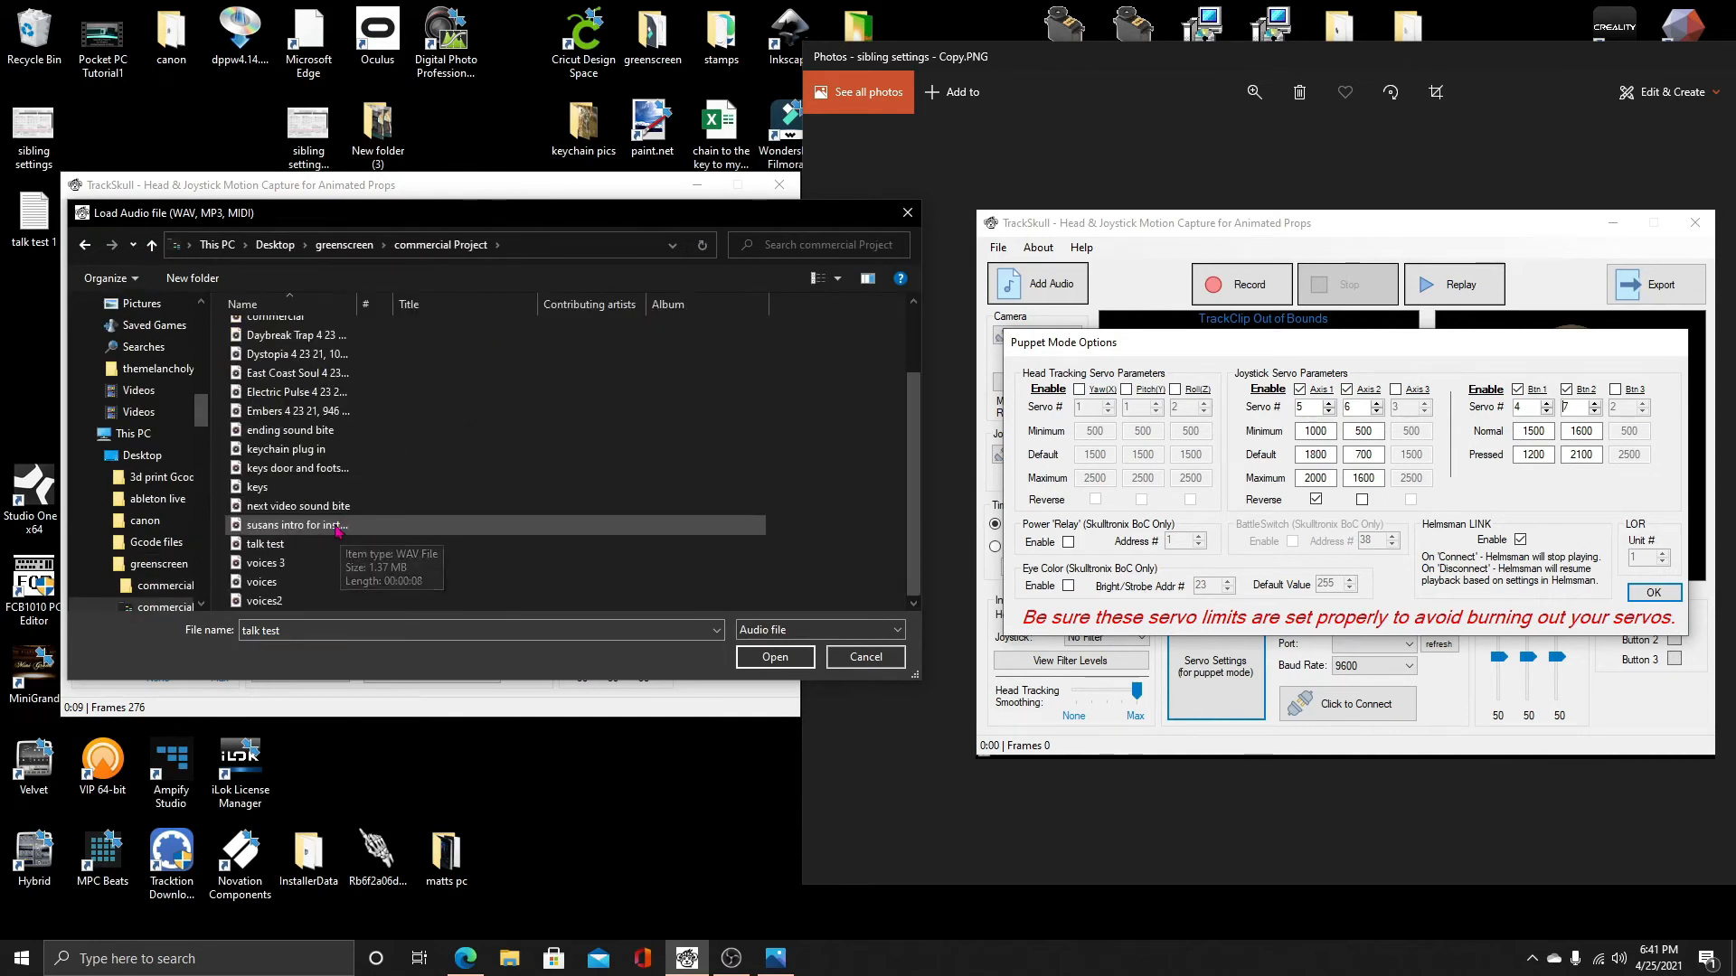
pyautogui.click(342, 543)
pyautogui.click(776, 658)
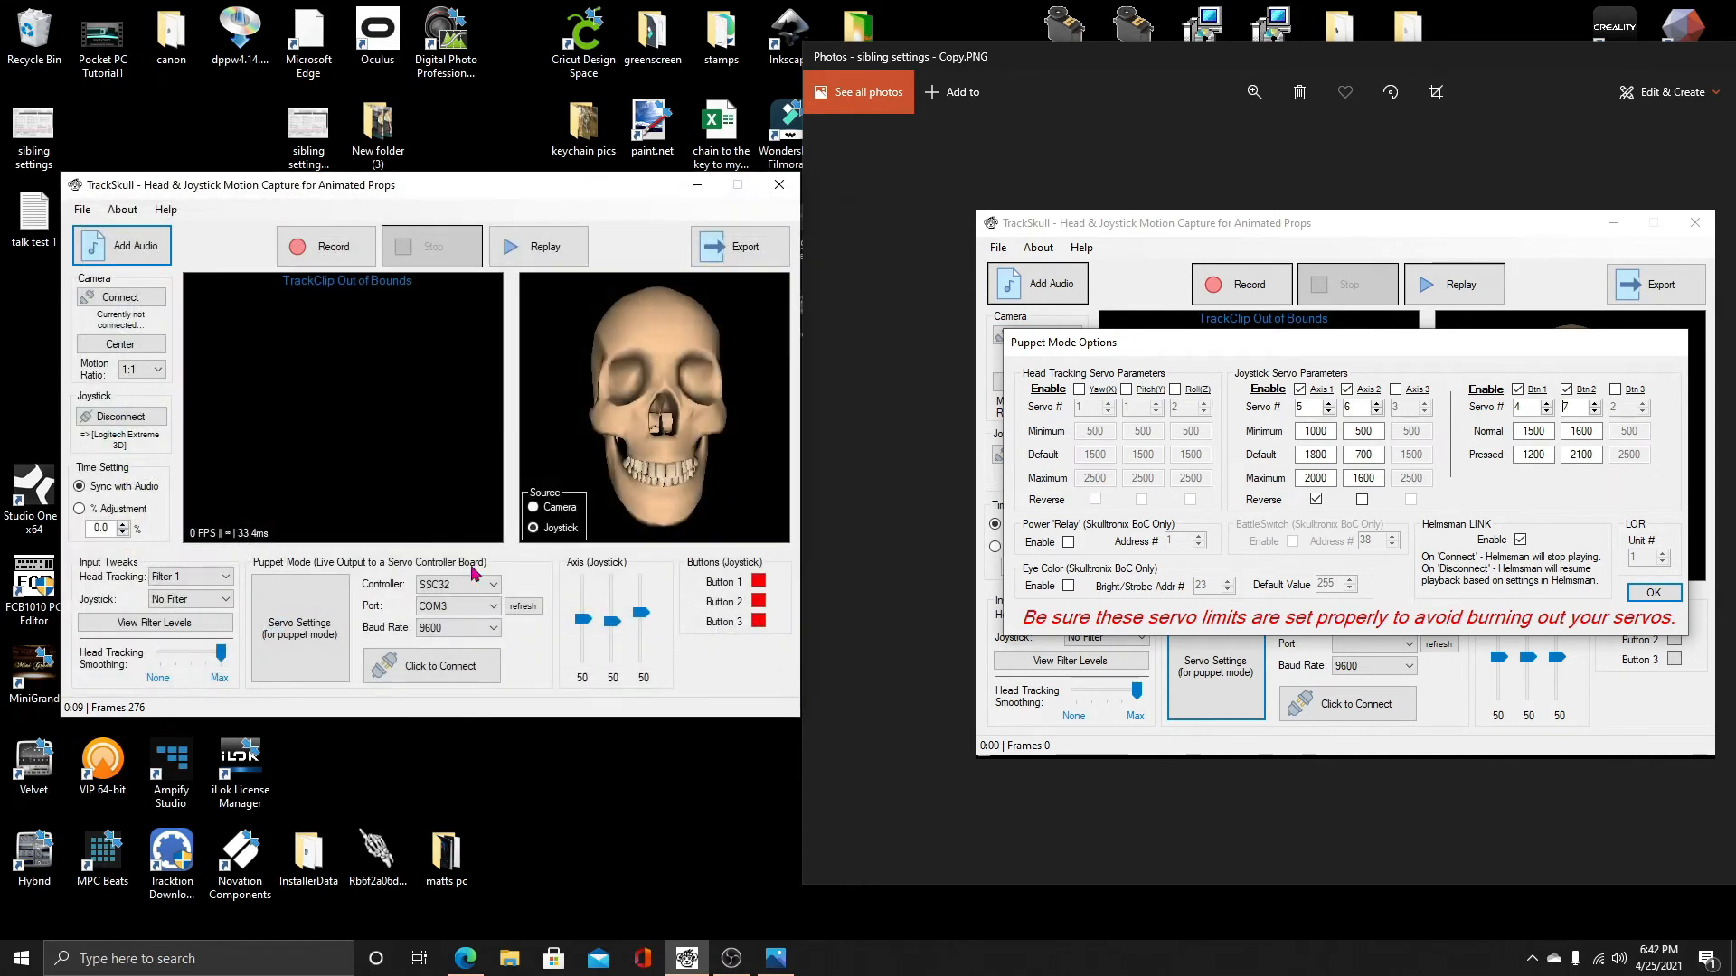
# Connect the servo controller, record joystick motion over the whole audio file in place of the previous recording, and replay it
pyautogui.click(433, 665)
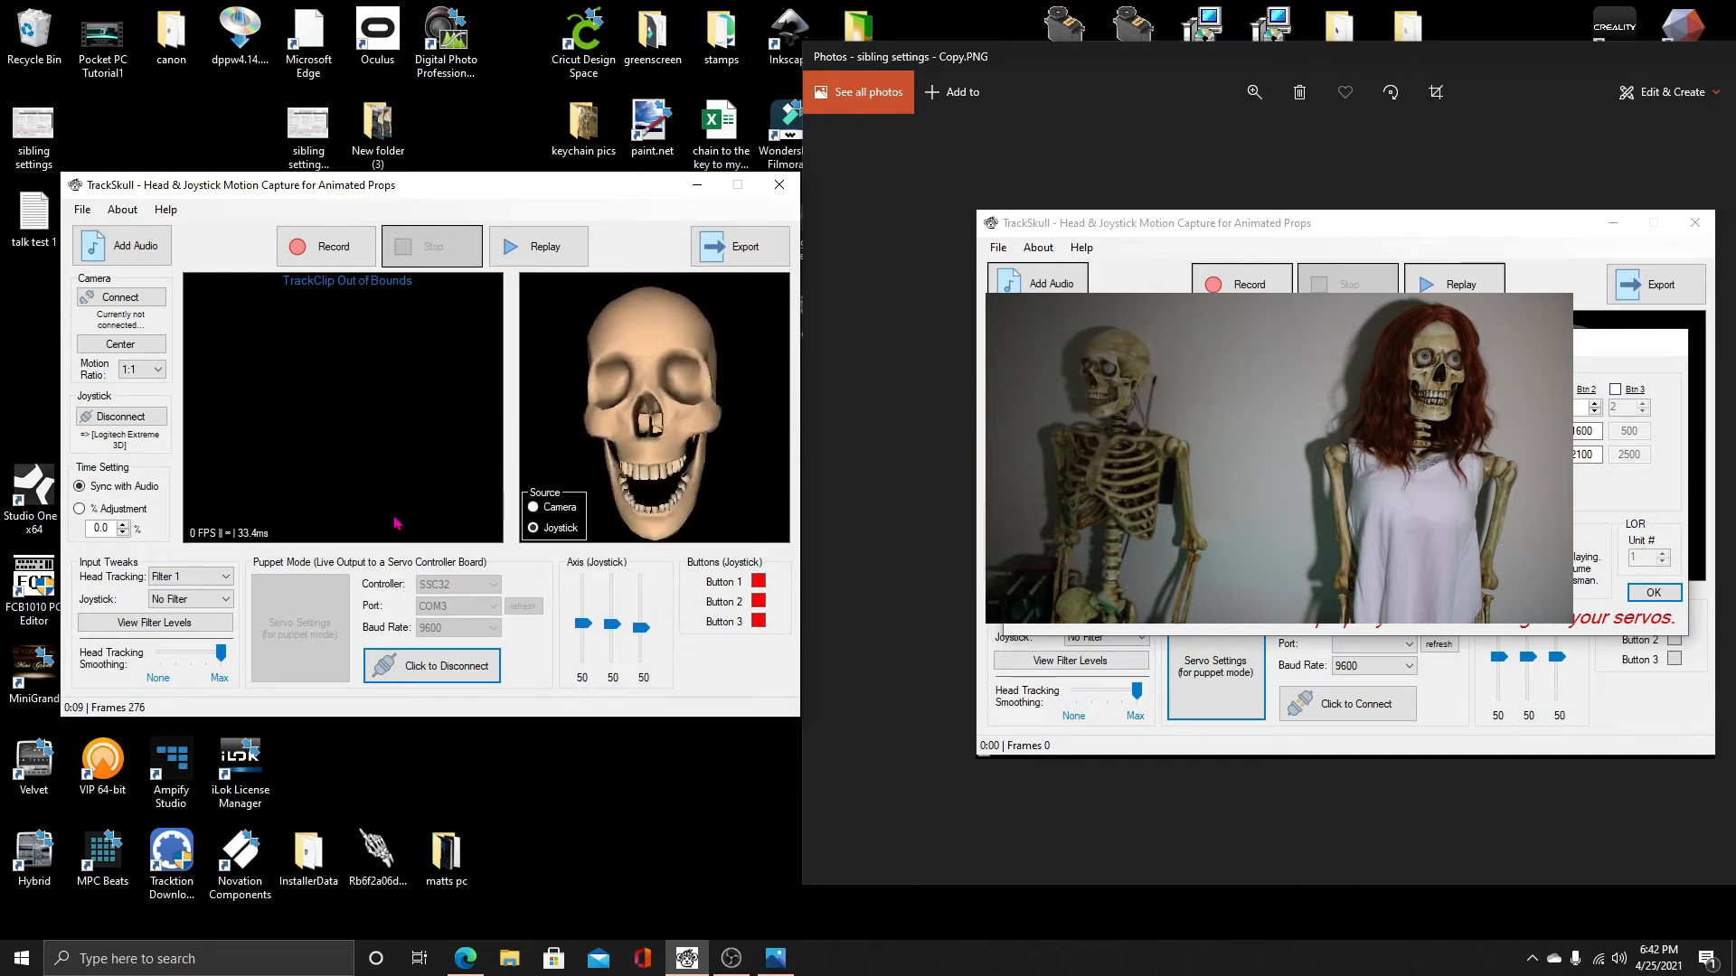
pyautogui.click(331, 258)
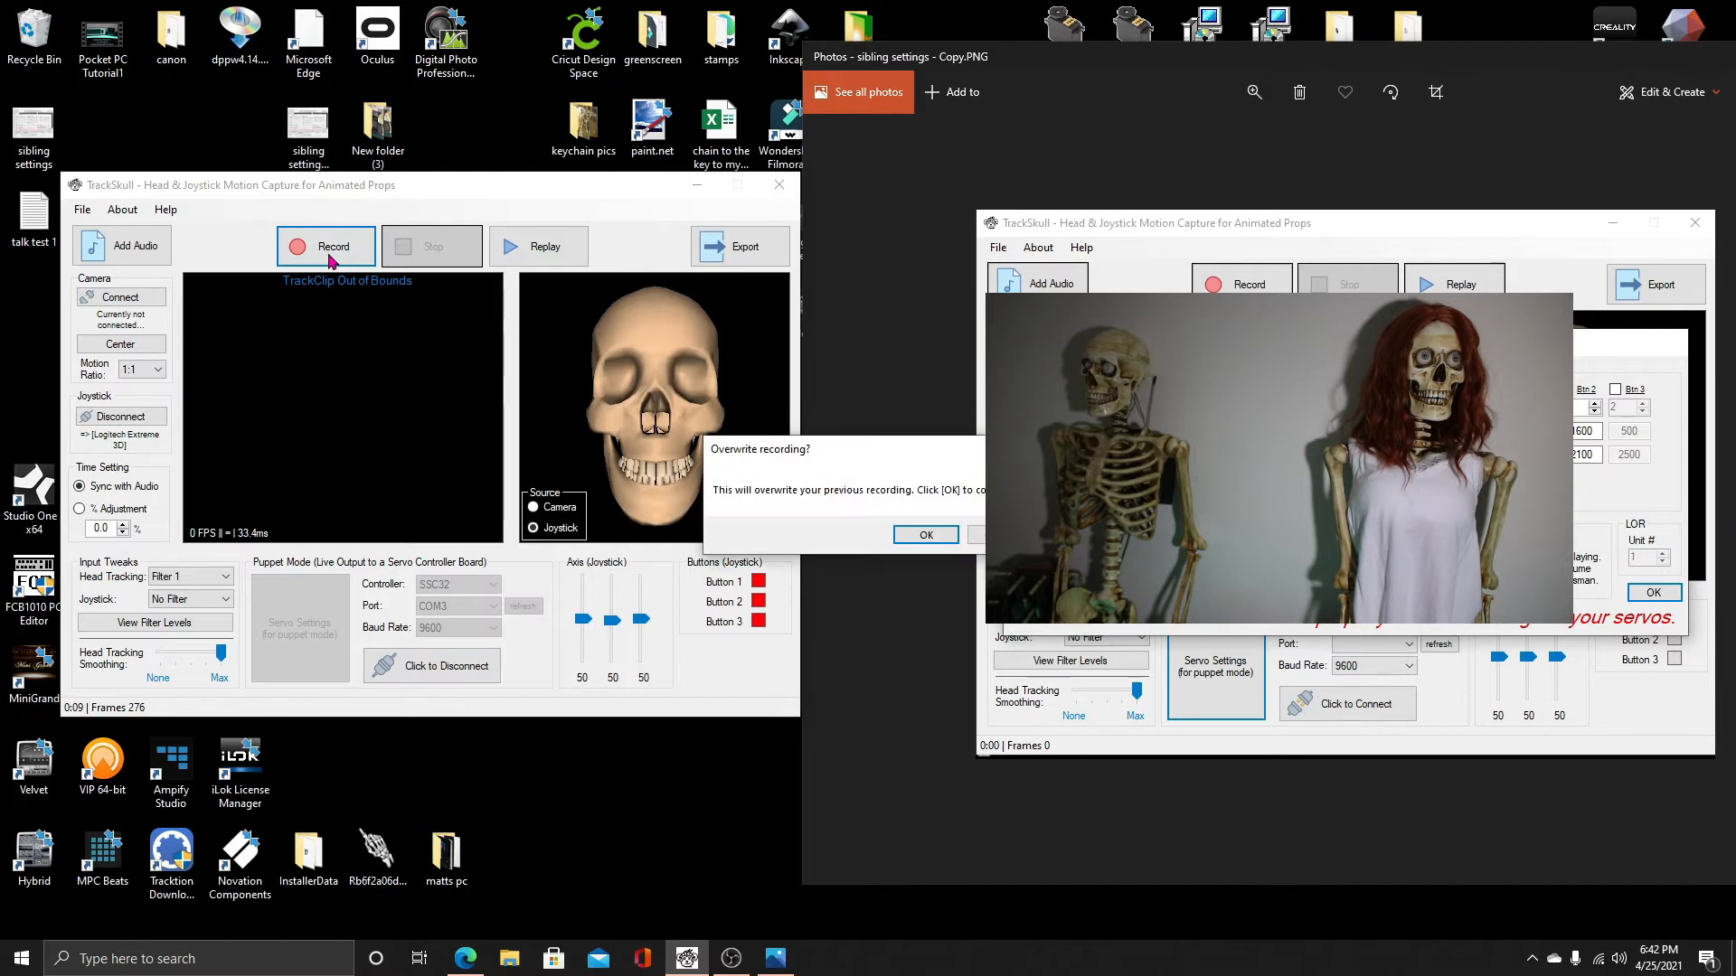
pyautogui.click(923, 535)
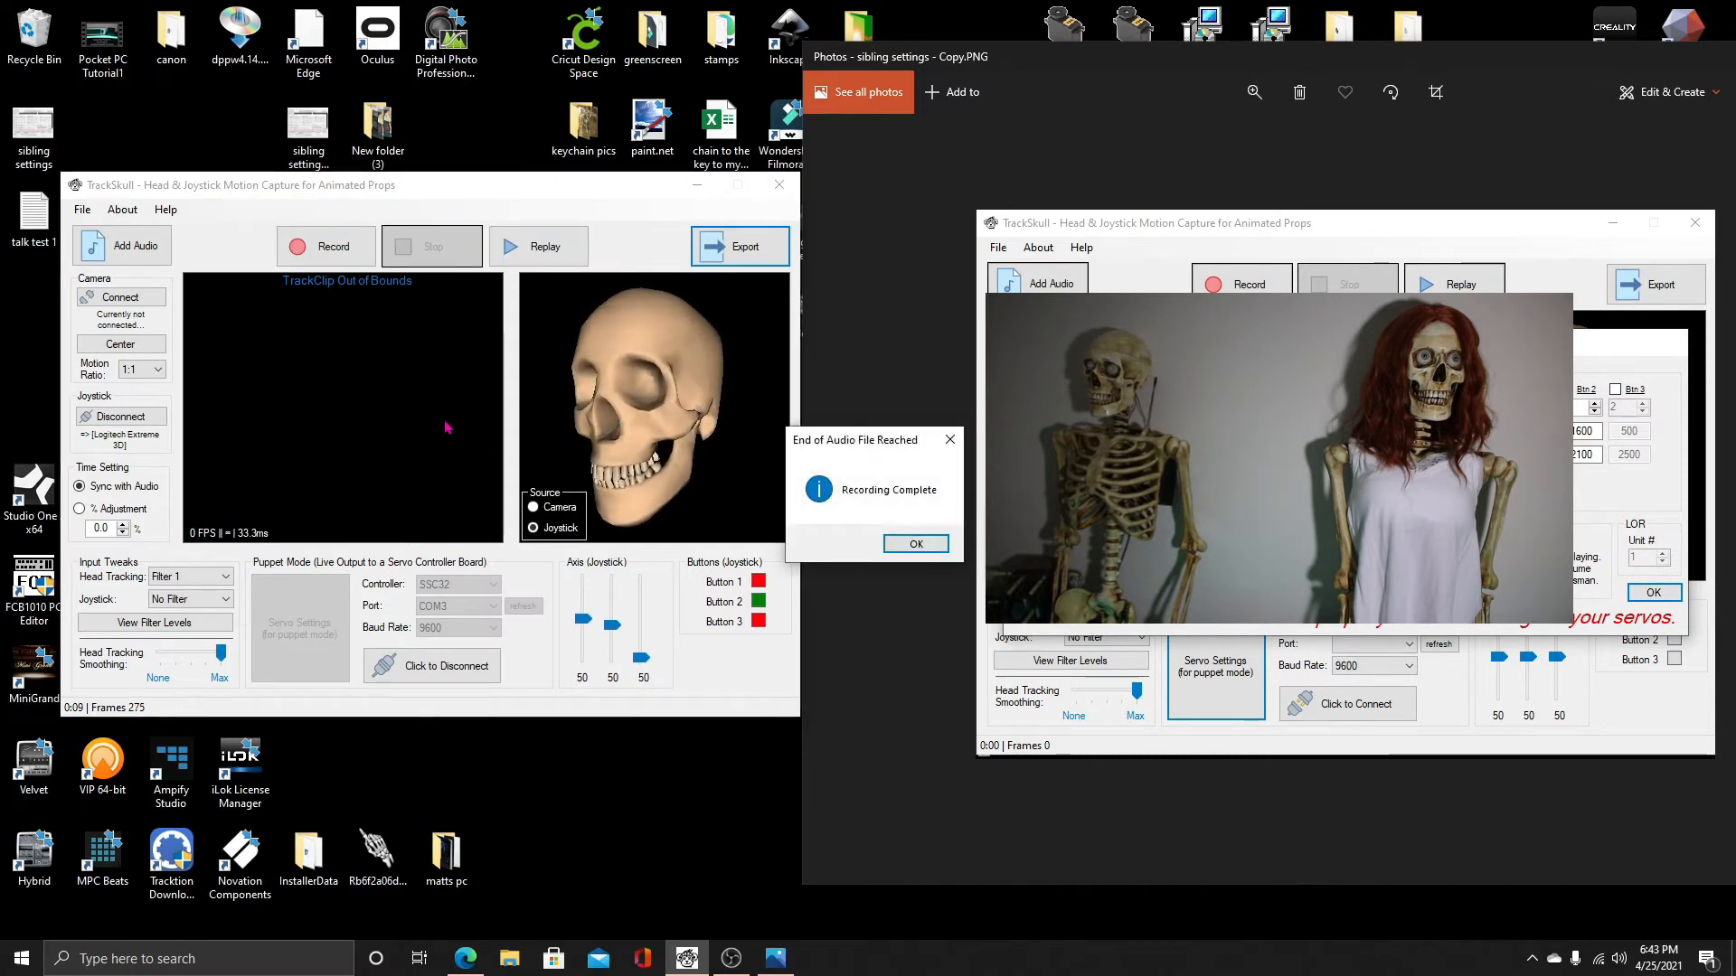
pyautogui.click(916, 543)
pyautogui.click(542, 255)
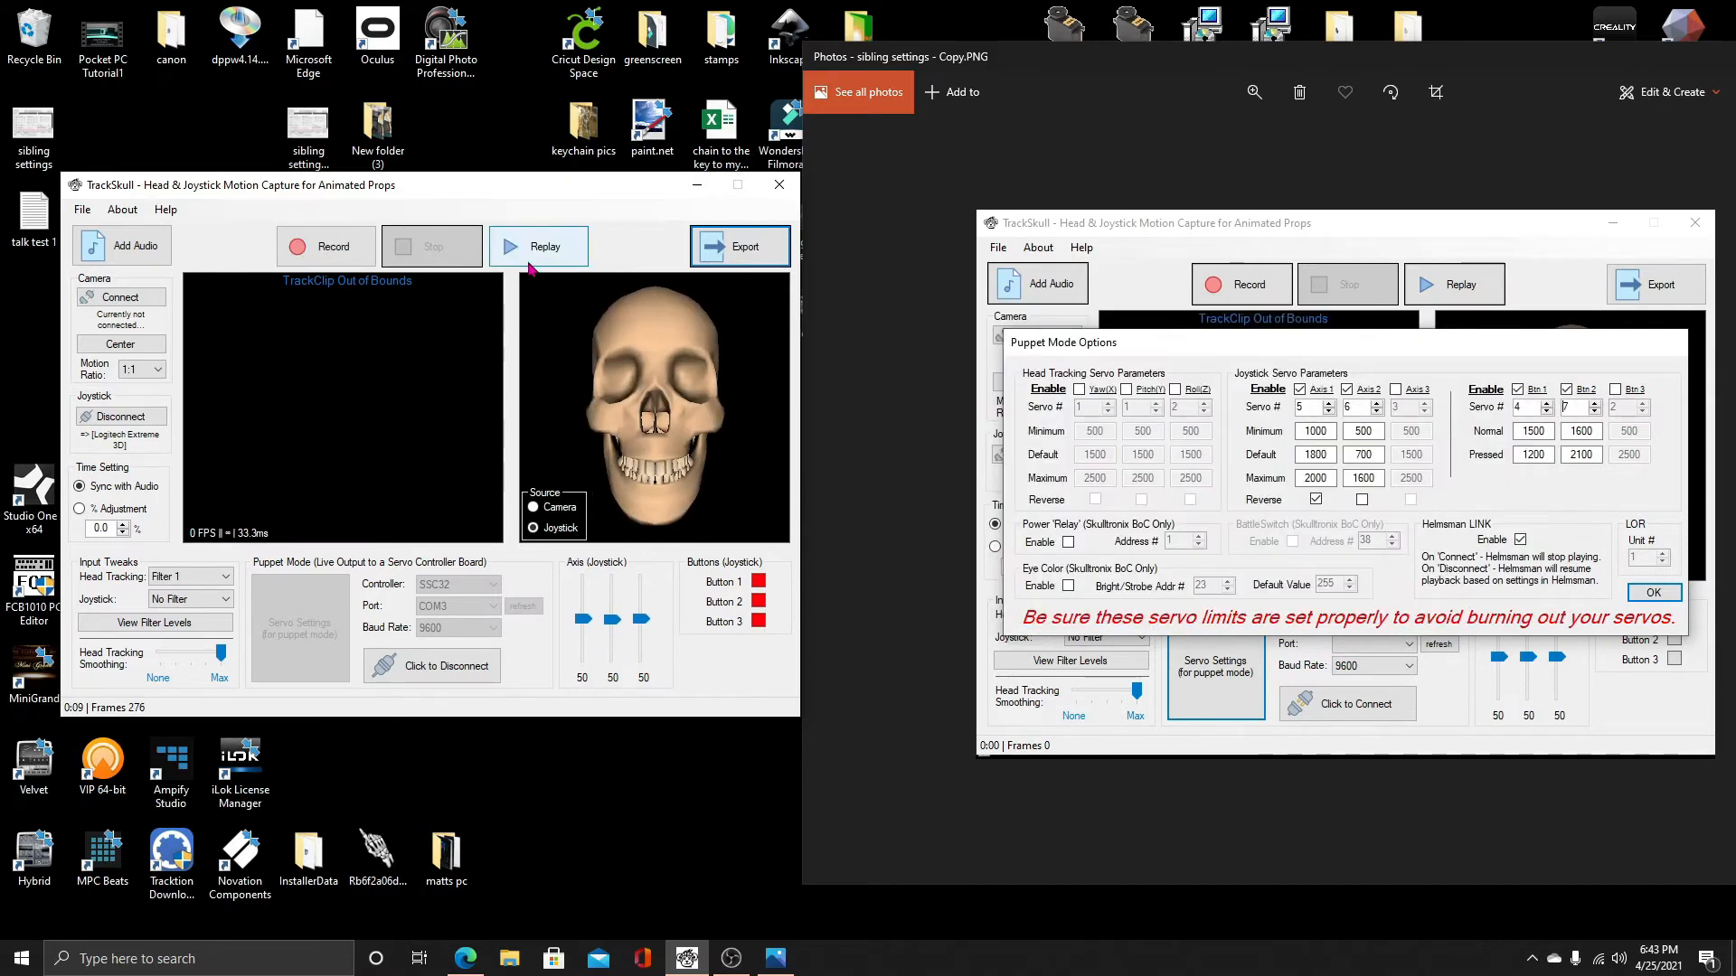
# Import the puppet settings into the VSA export and set the tracks to Btn 1 = 4, Btn 2 = 7, Axis 1 = 5, Axis 2 = 6
pyautogui.click(747, 262)
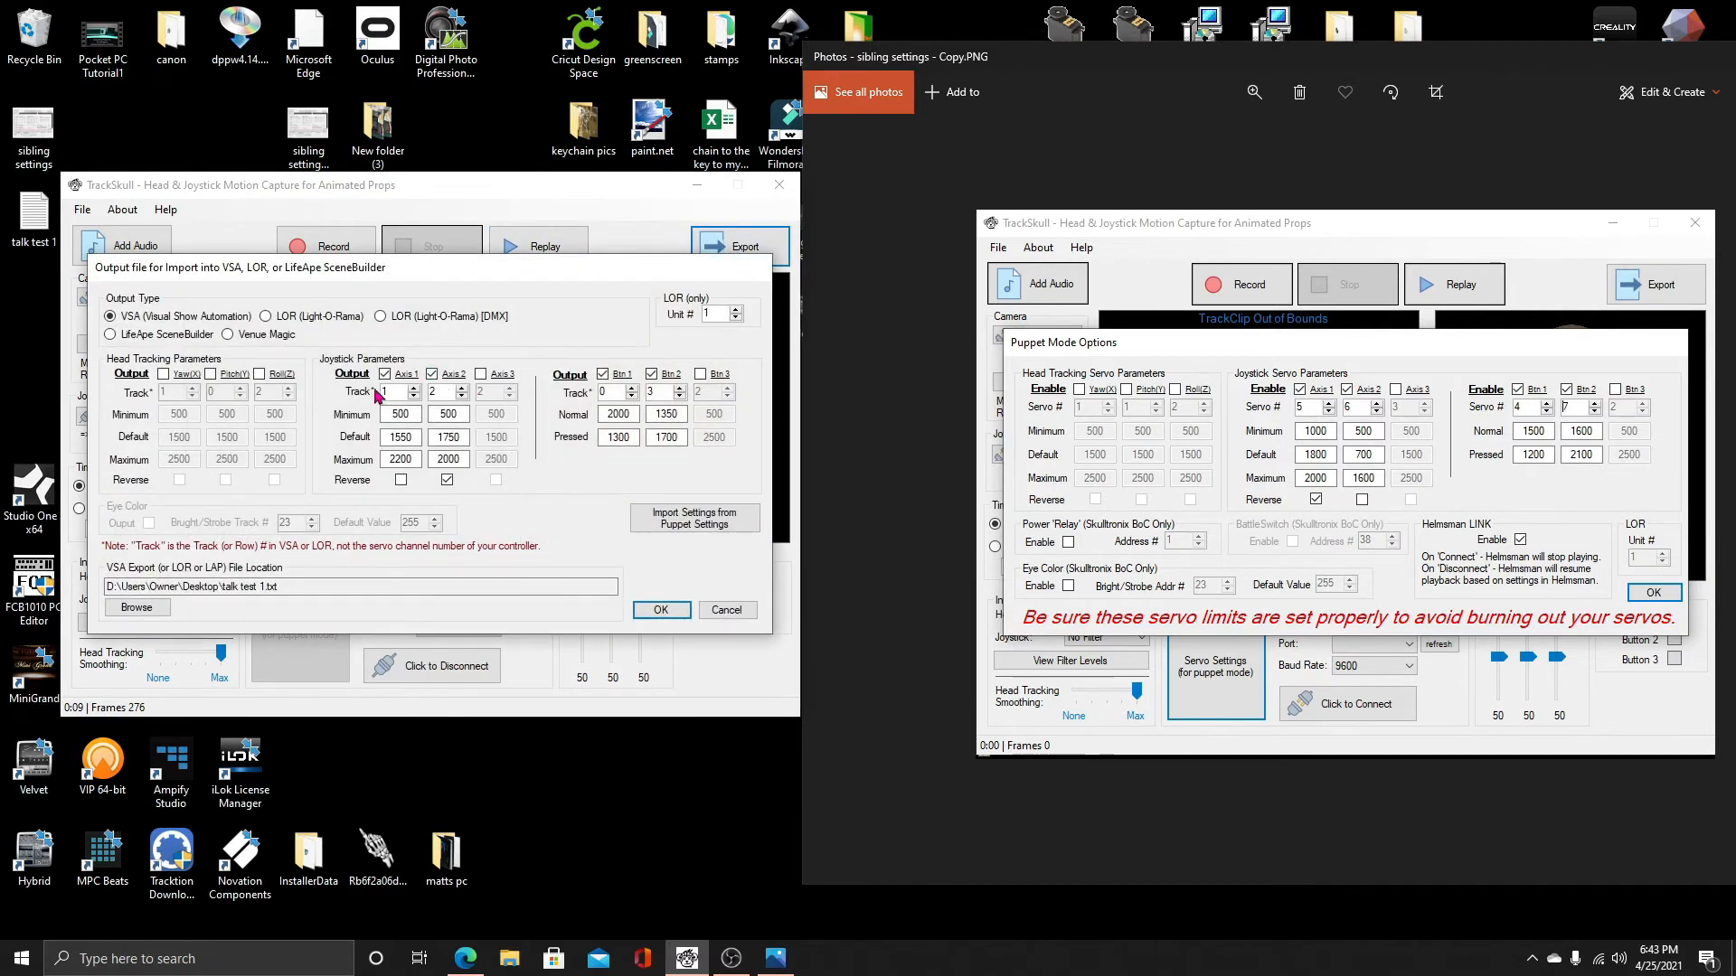
pyautogui.click(696, 518)
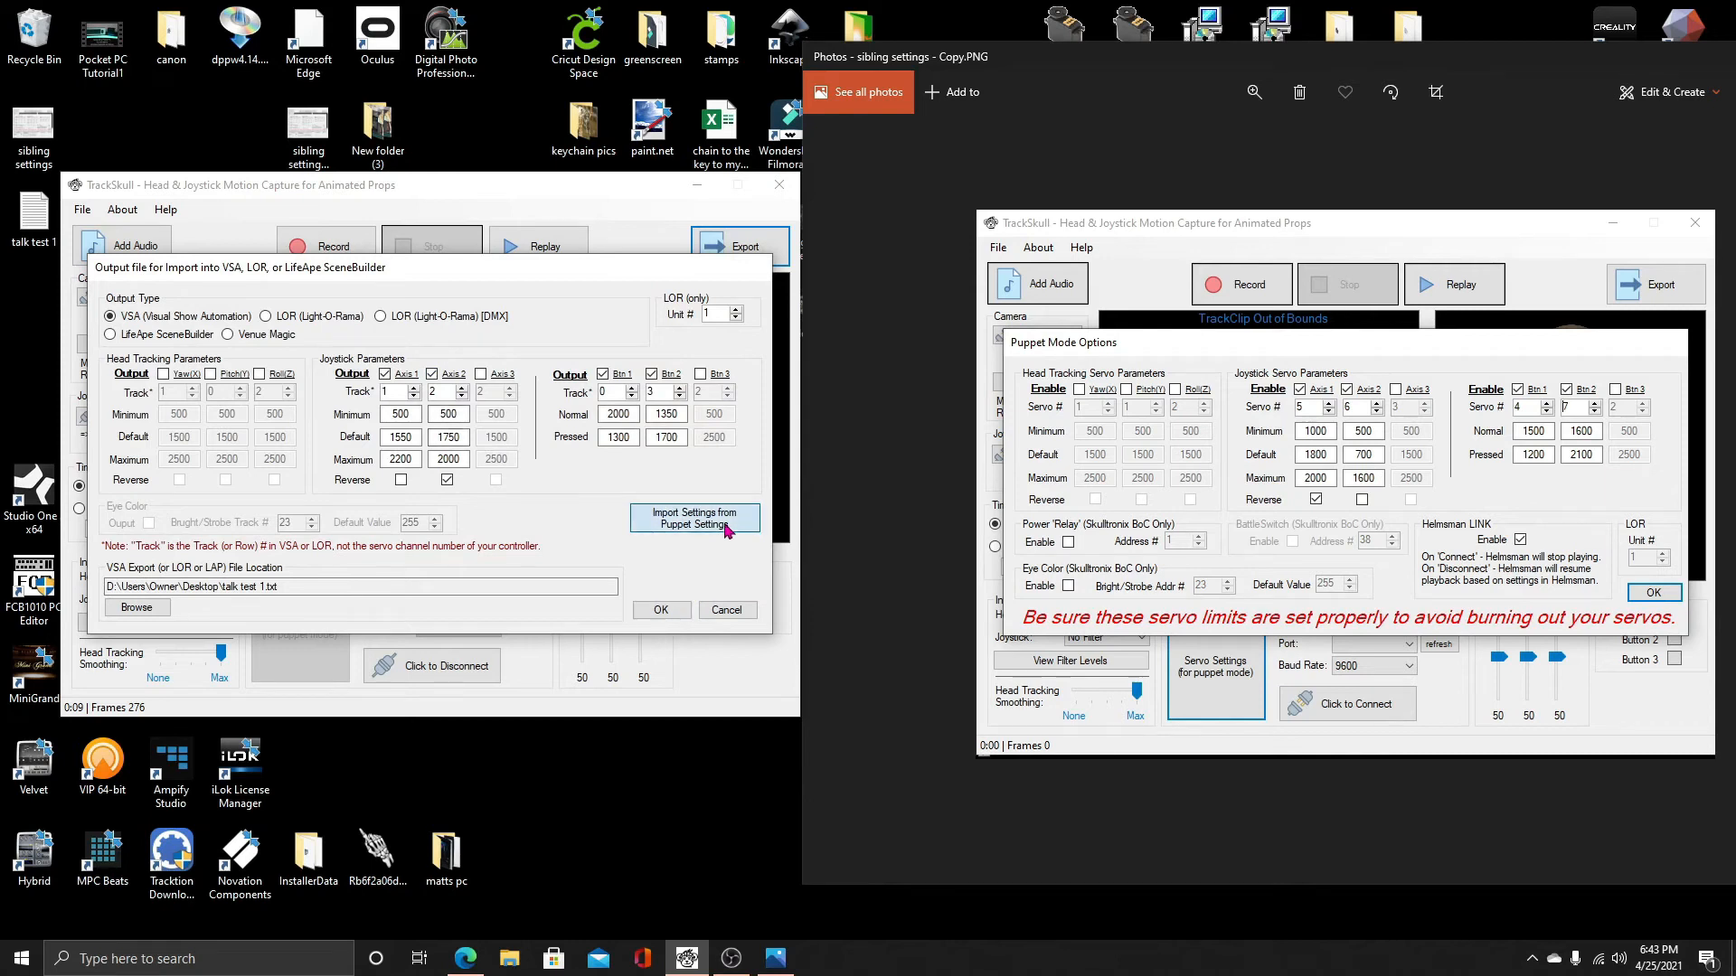
pyautogui.click(1011, 535)
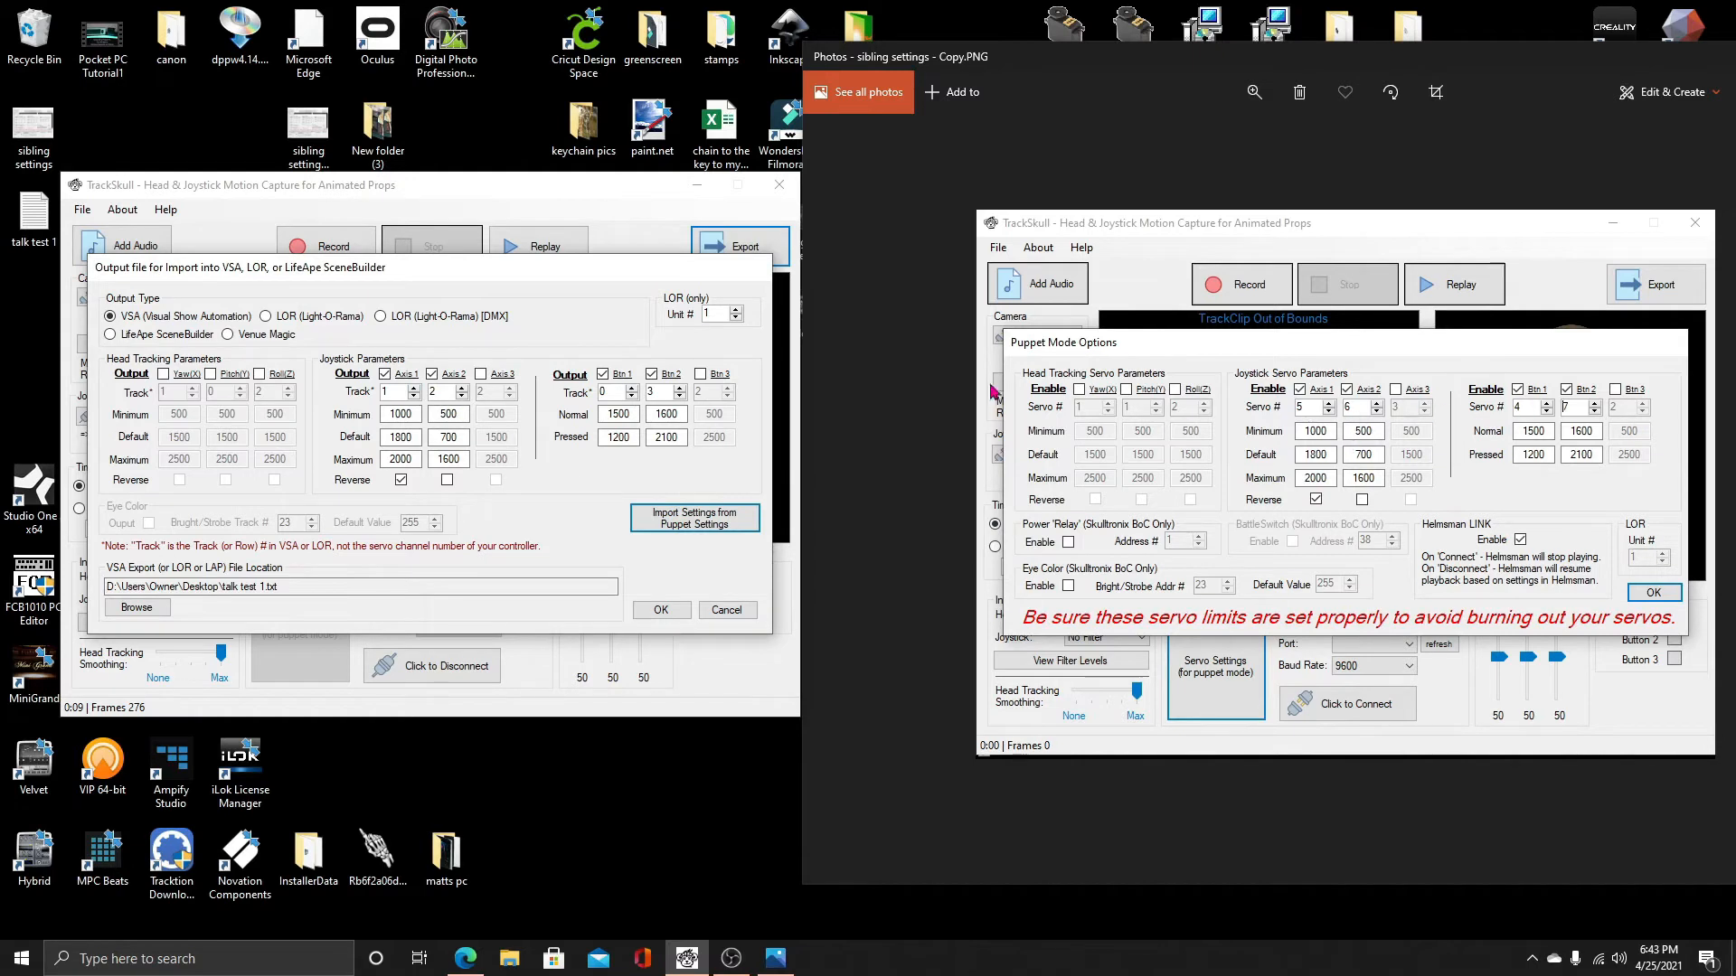
pyautogui.tripleClick(630, 389)
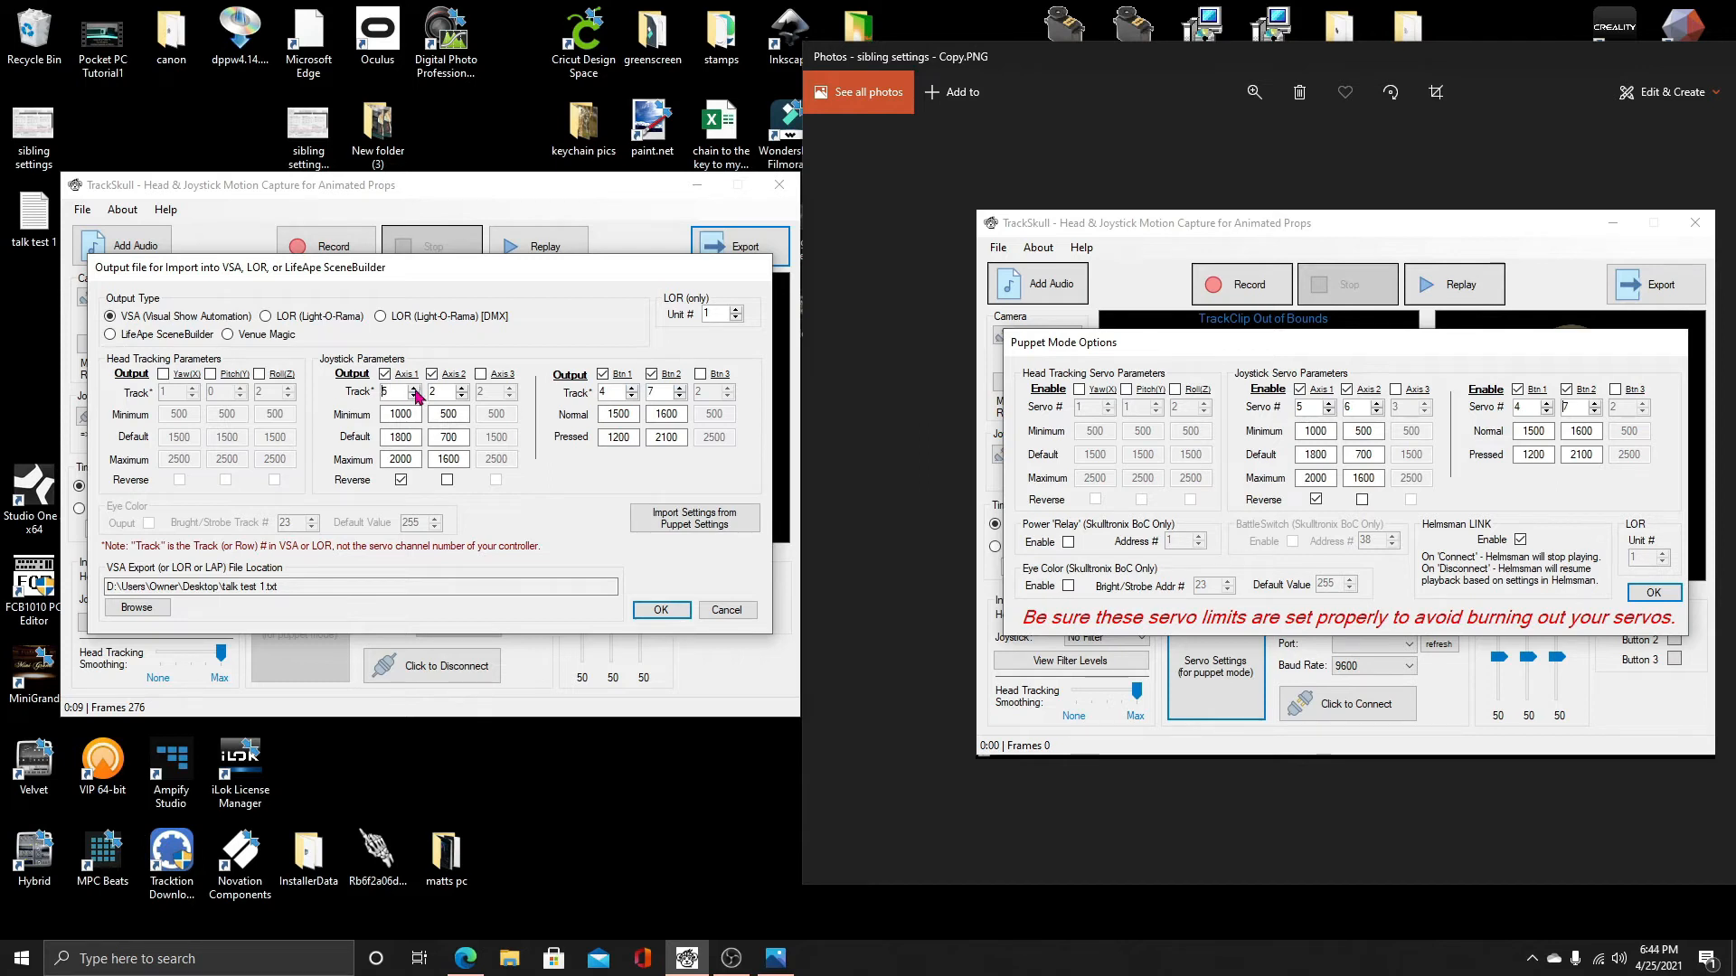
pyautogui.doubleClick(463, 389)
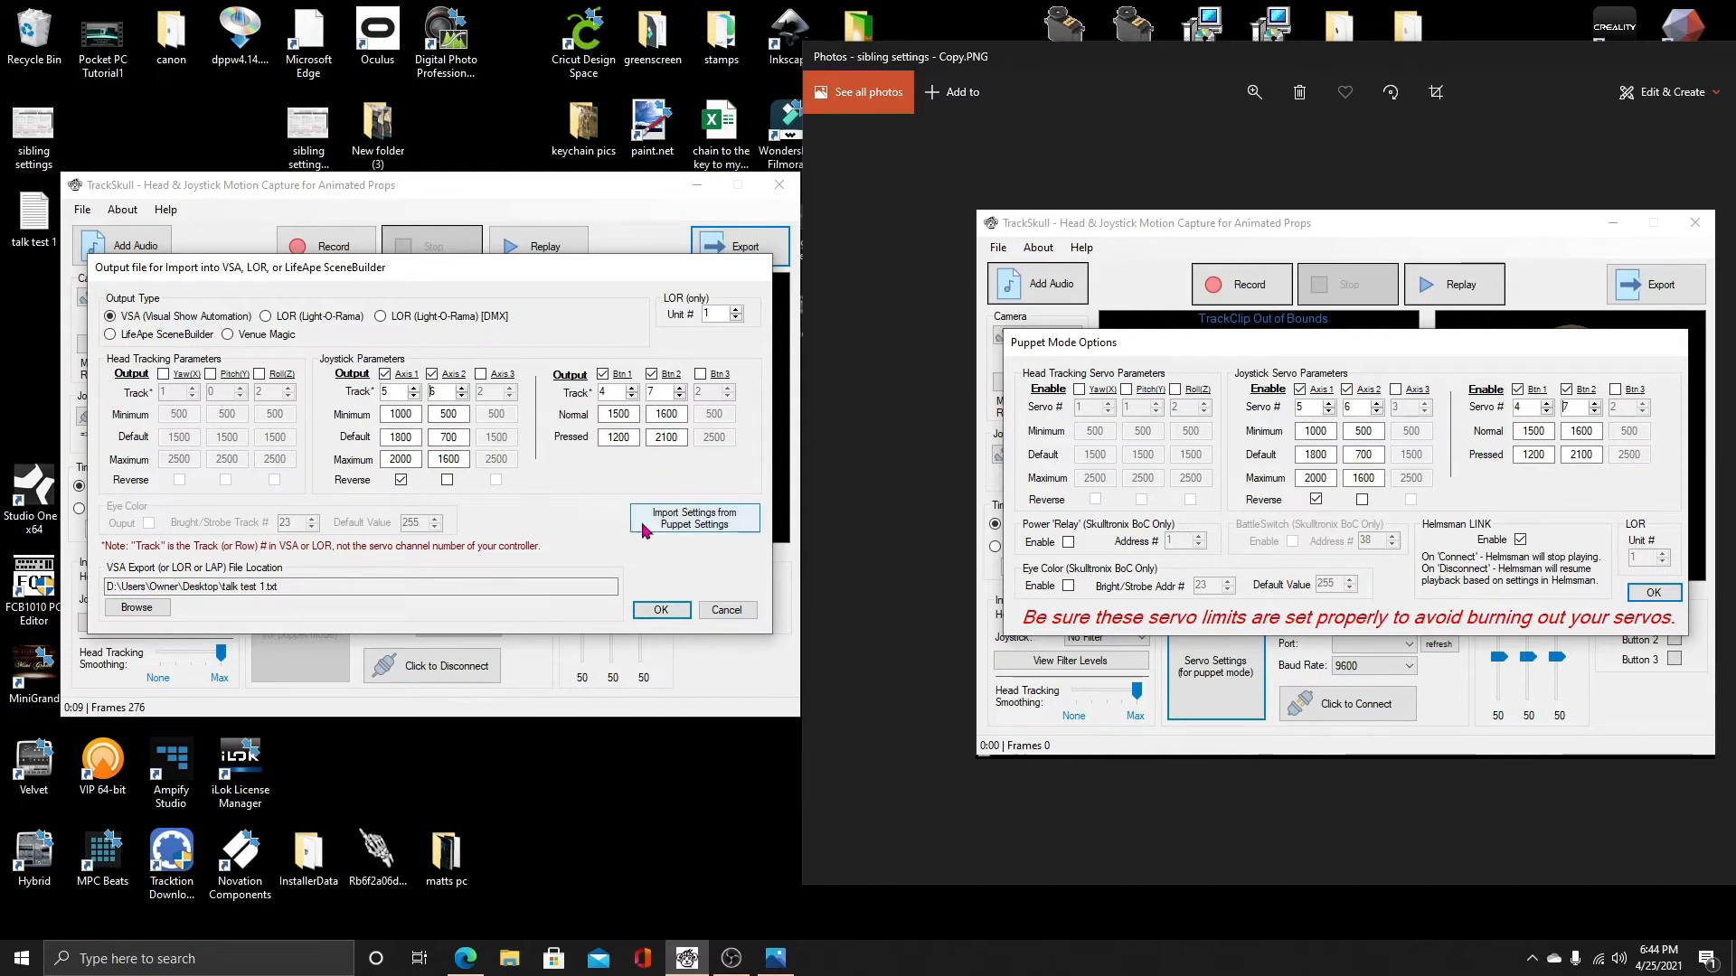
# Export the recorded motion for VSA to a text file named "talk test 2" on the Desktop
pyautogui.click(141, 607)
pyautogui.click(402, 679)
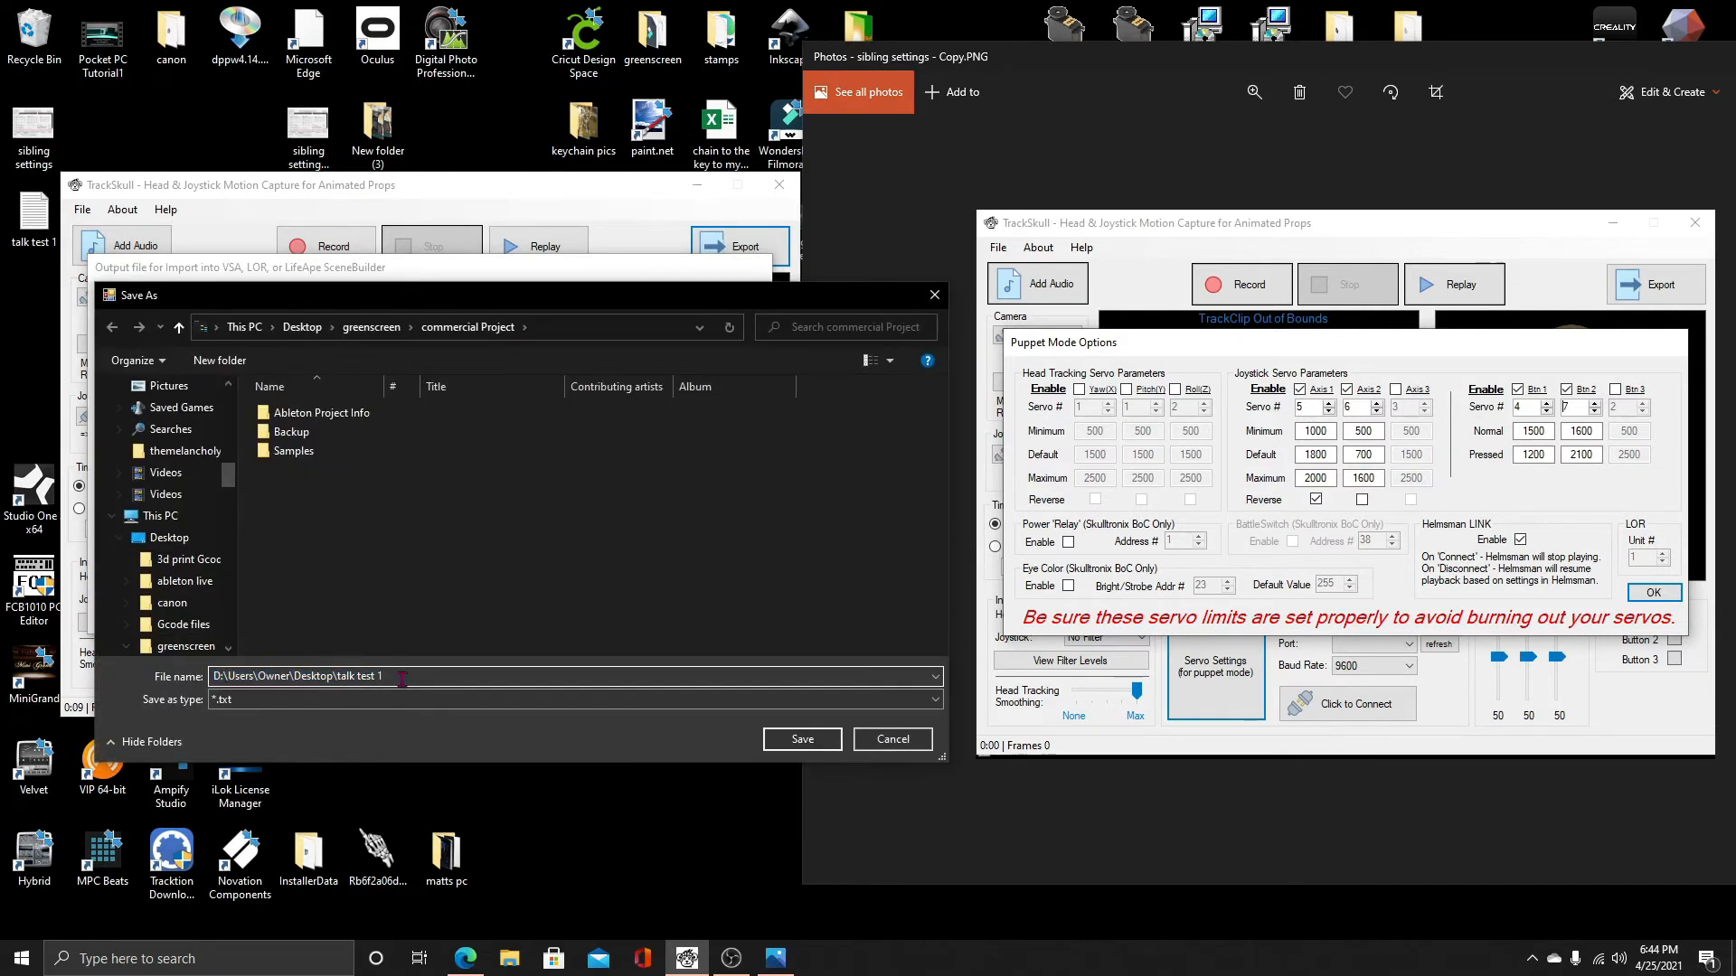
pyautogui.click(302, 326)
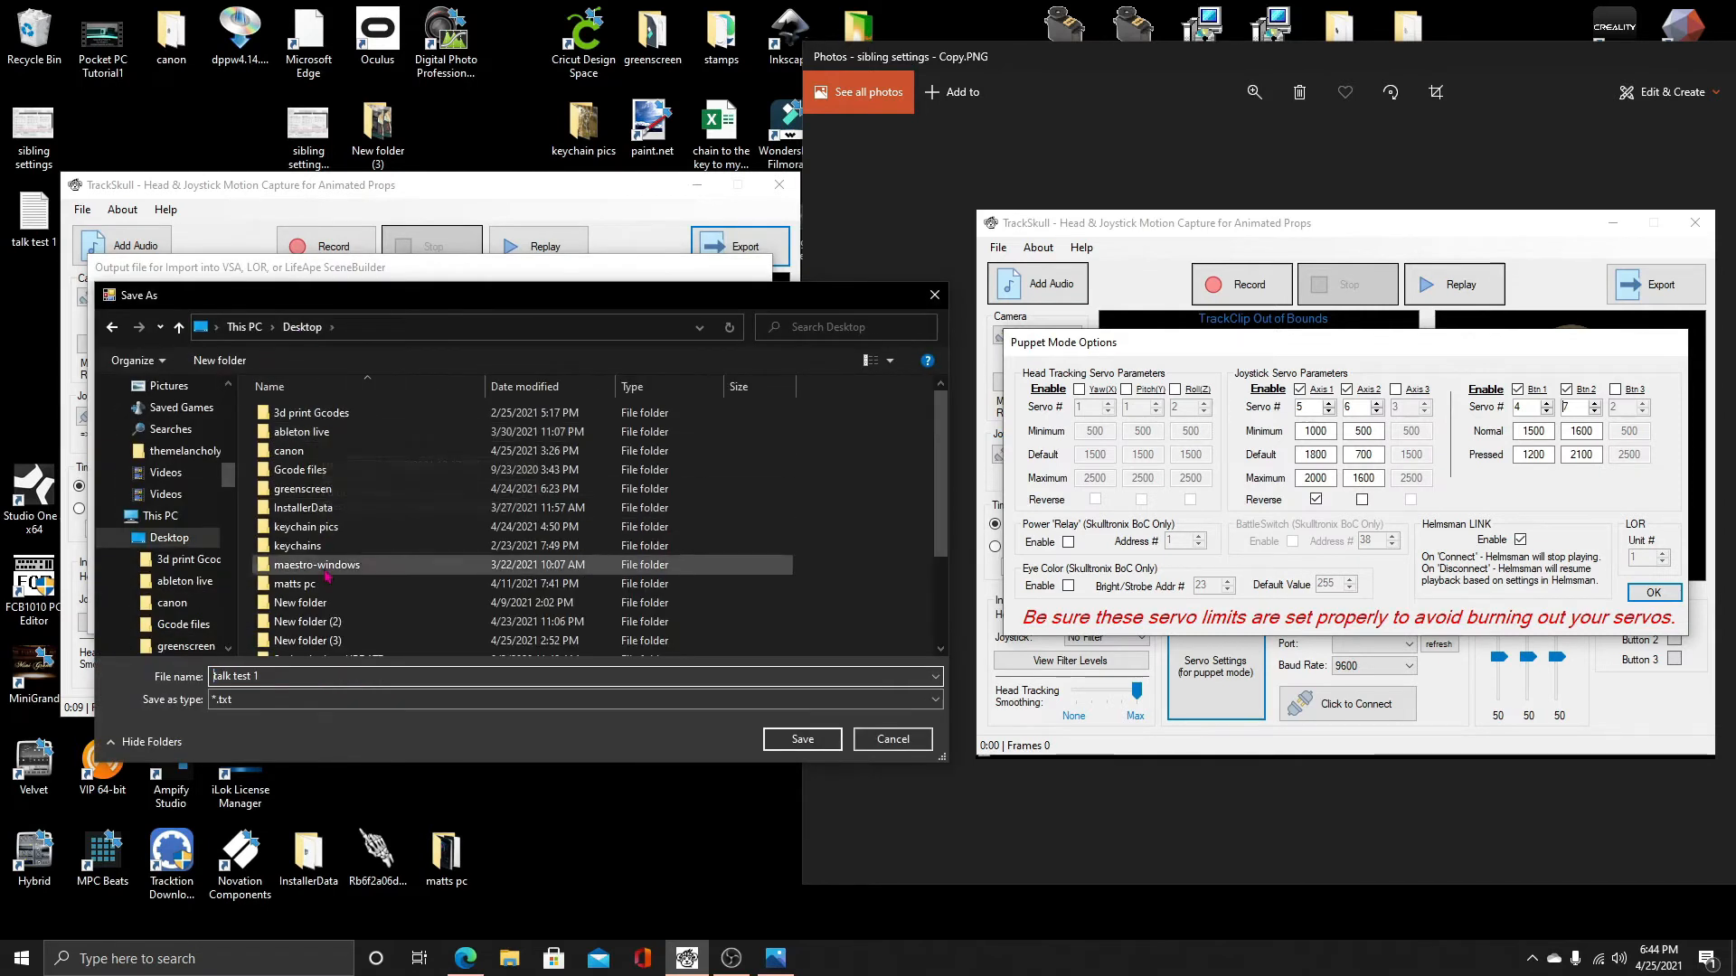
pyautogui.press('BackSpace')
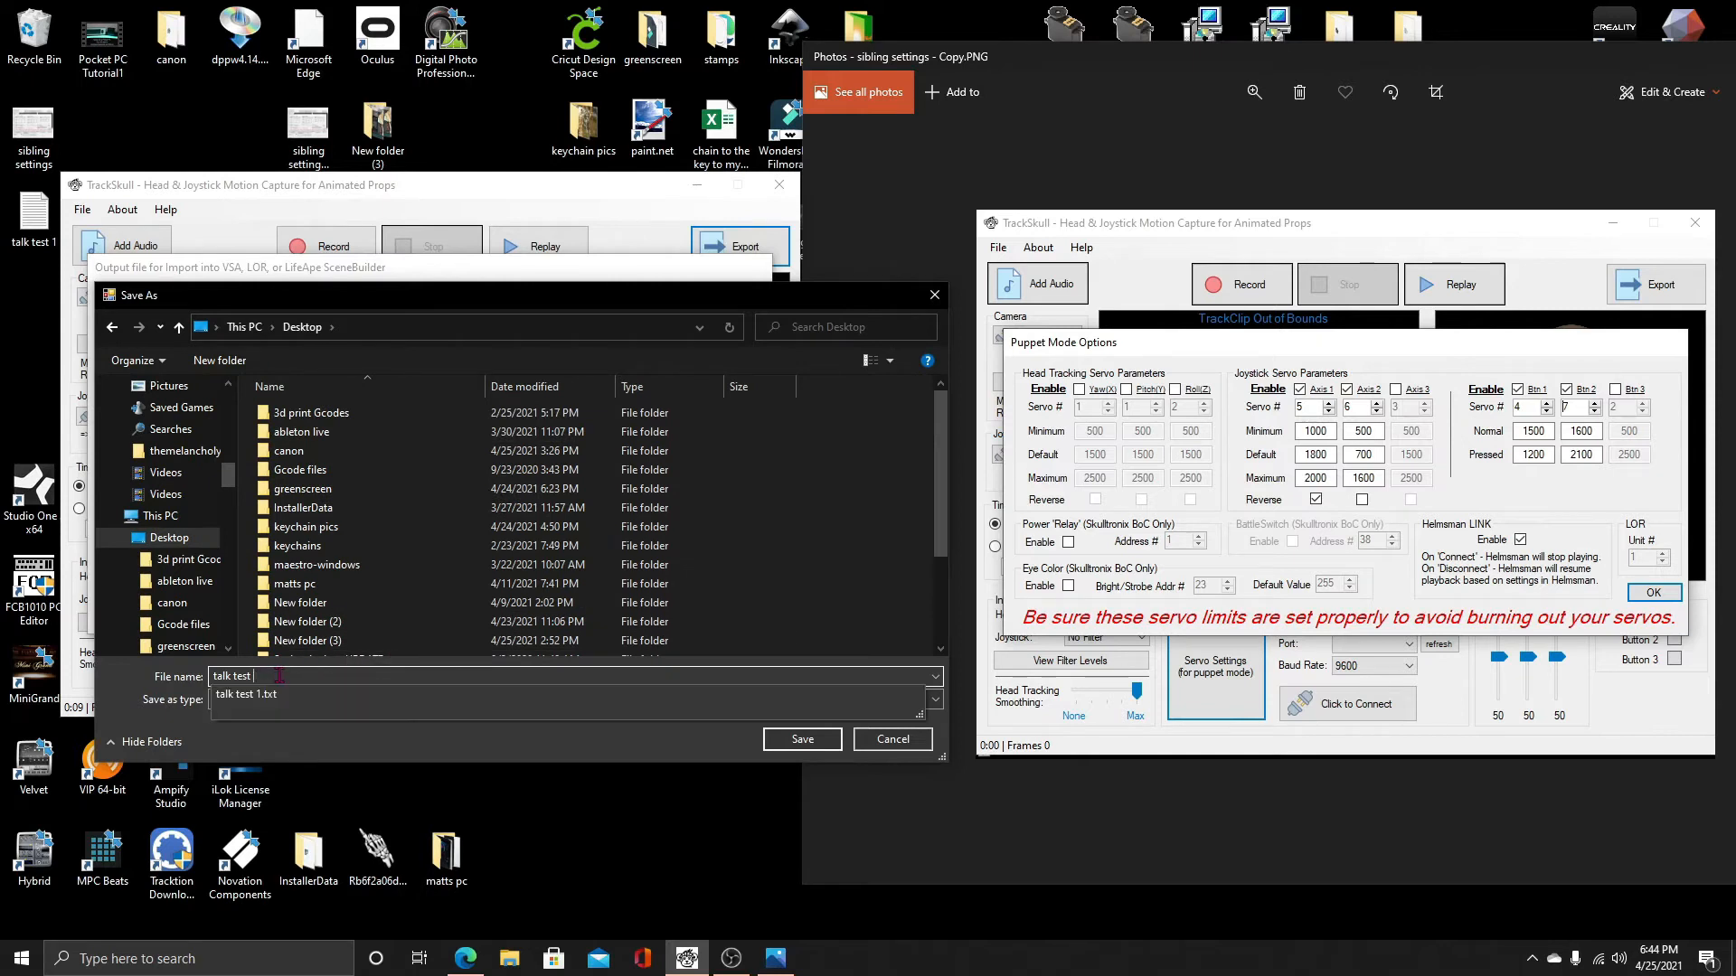
pyautogui.write('2')
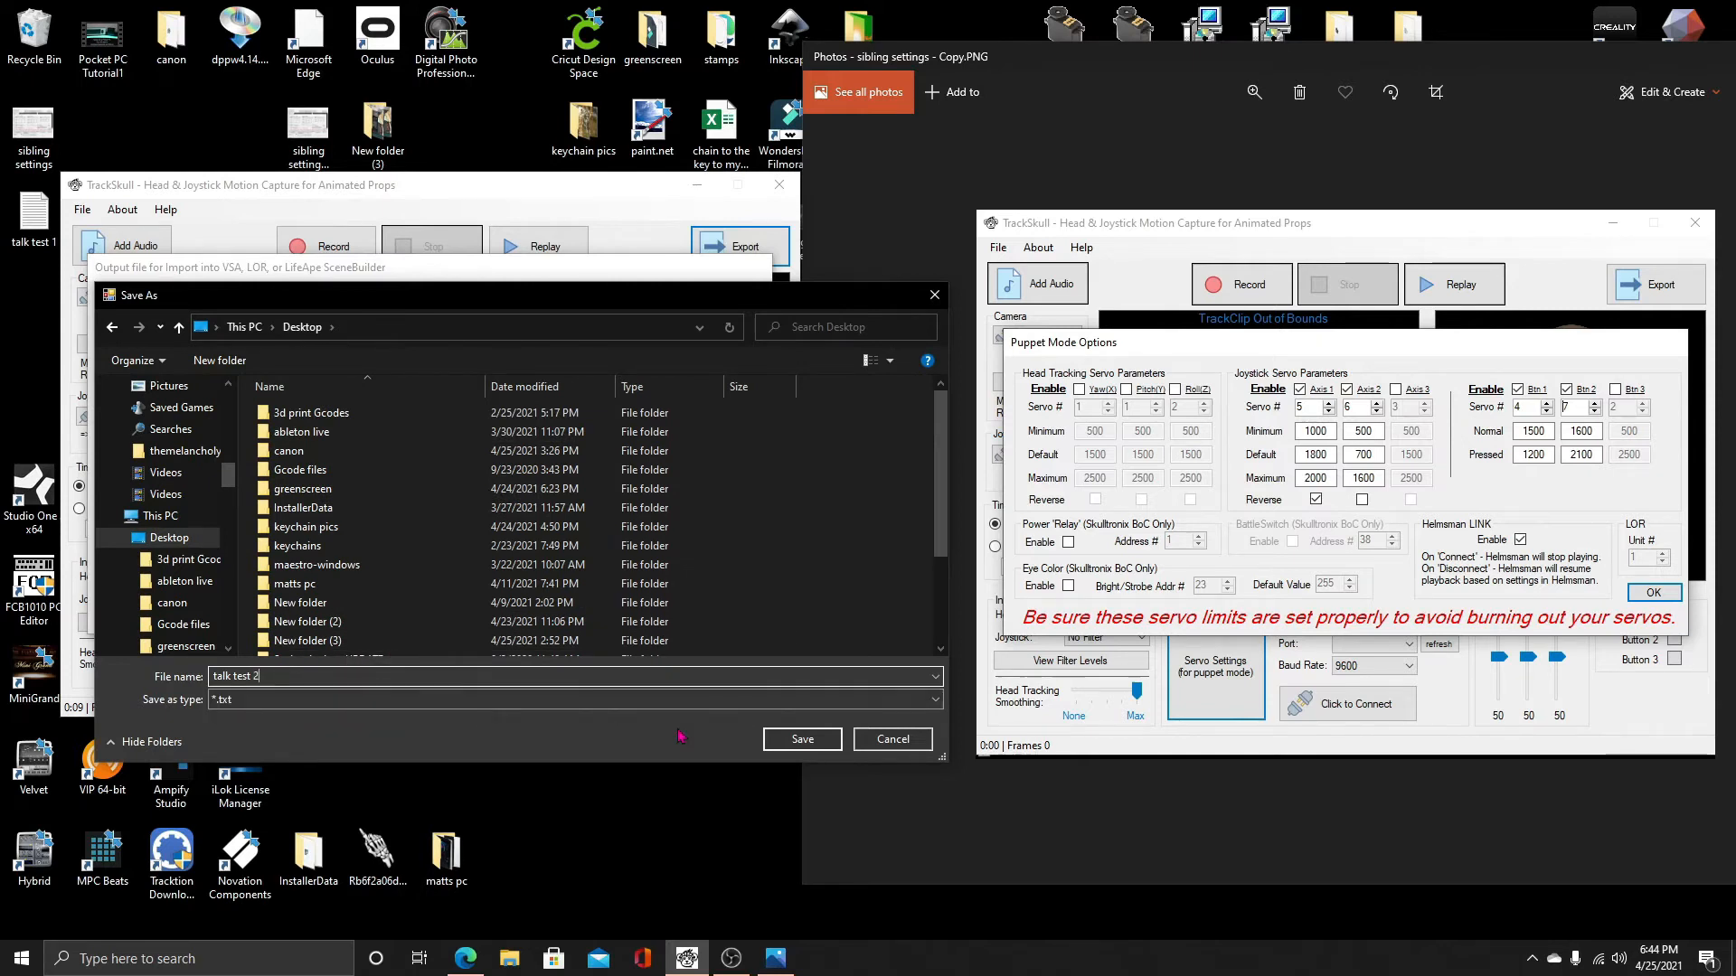
pyautogui.click(779, 739)
pyautogui.click(661, 609)
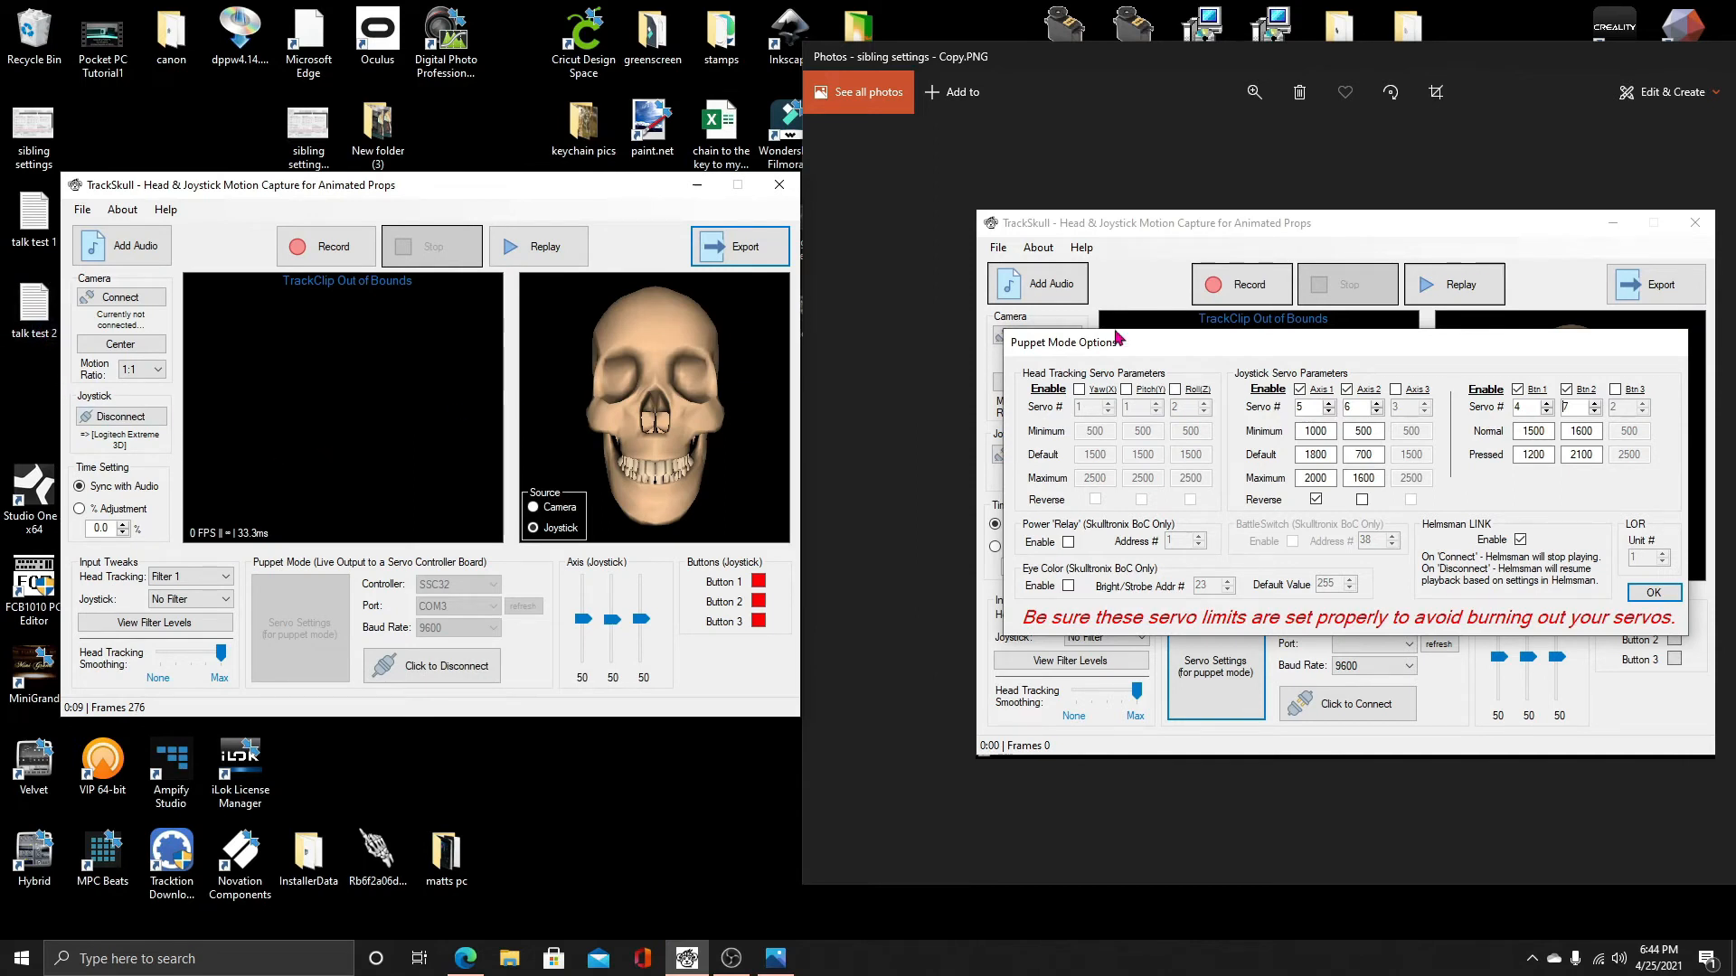
# Clear the reference image and TrackSkull off the desktop and switch to Visual Show Automation
pyautogui.moveTo(1647, 70); pyautogui.dragTo(1481, 65)
pyautogui.click(1624, 56)
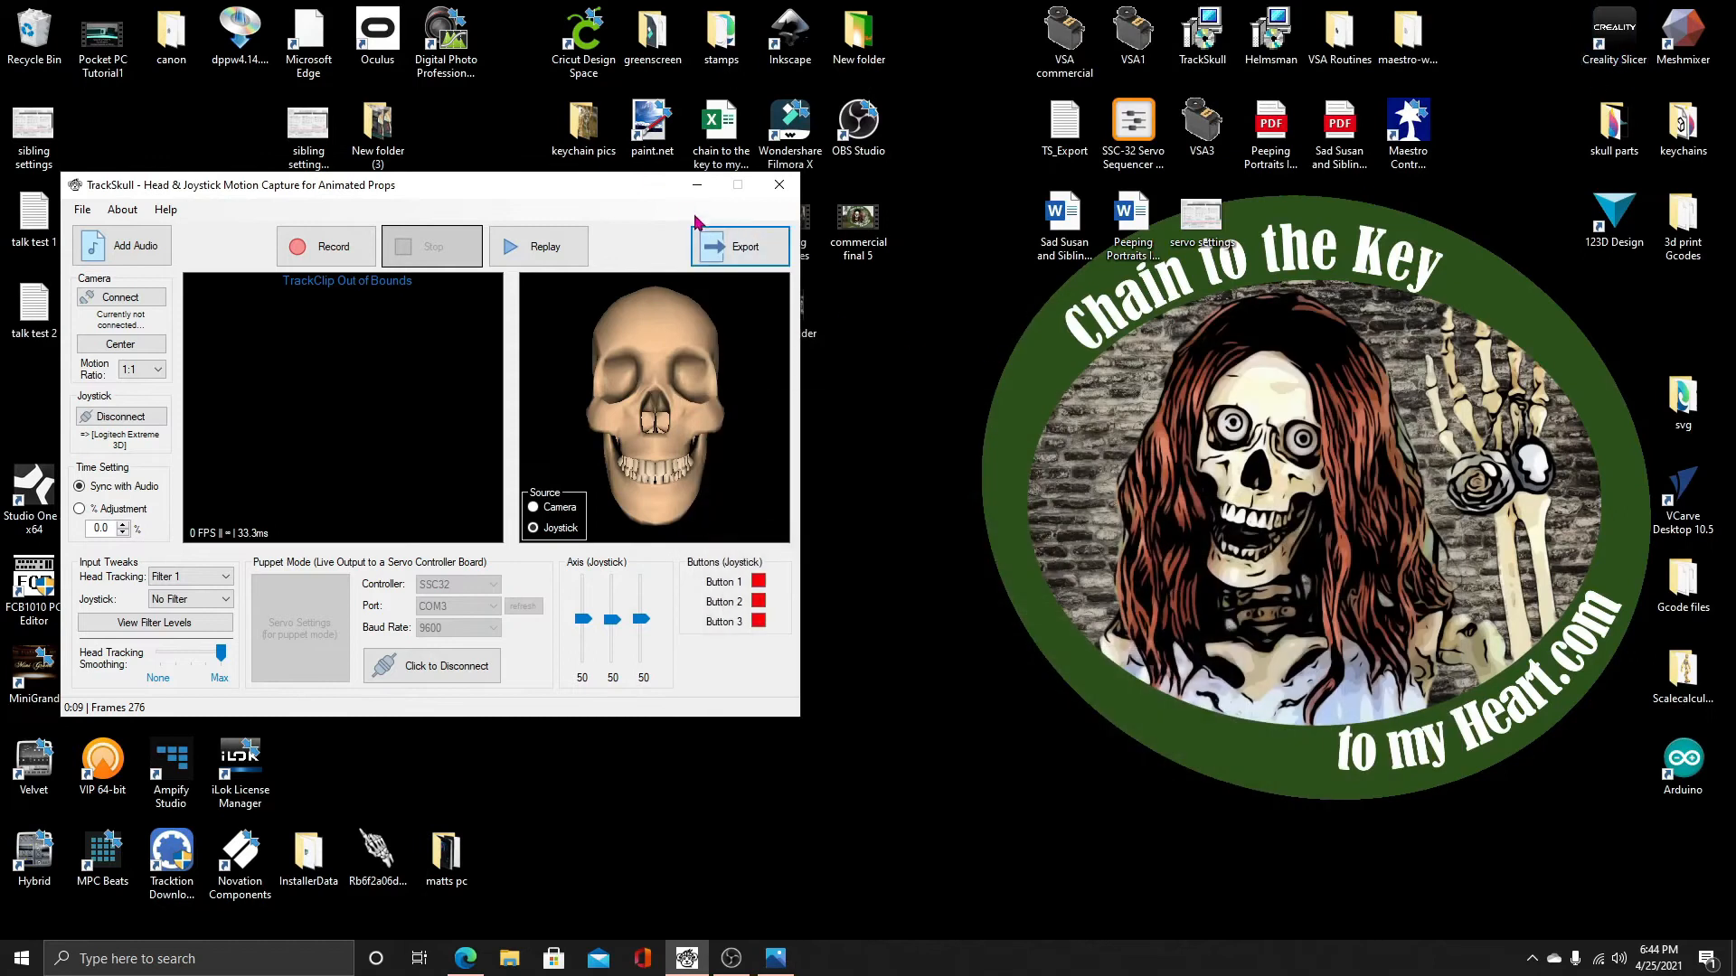
pyautogui.click(781, 190)
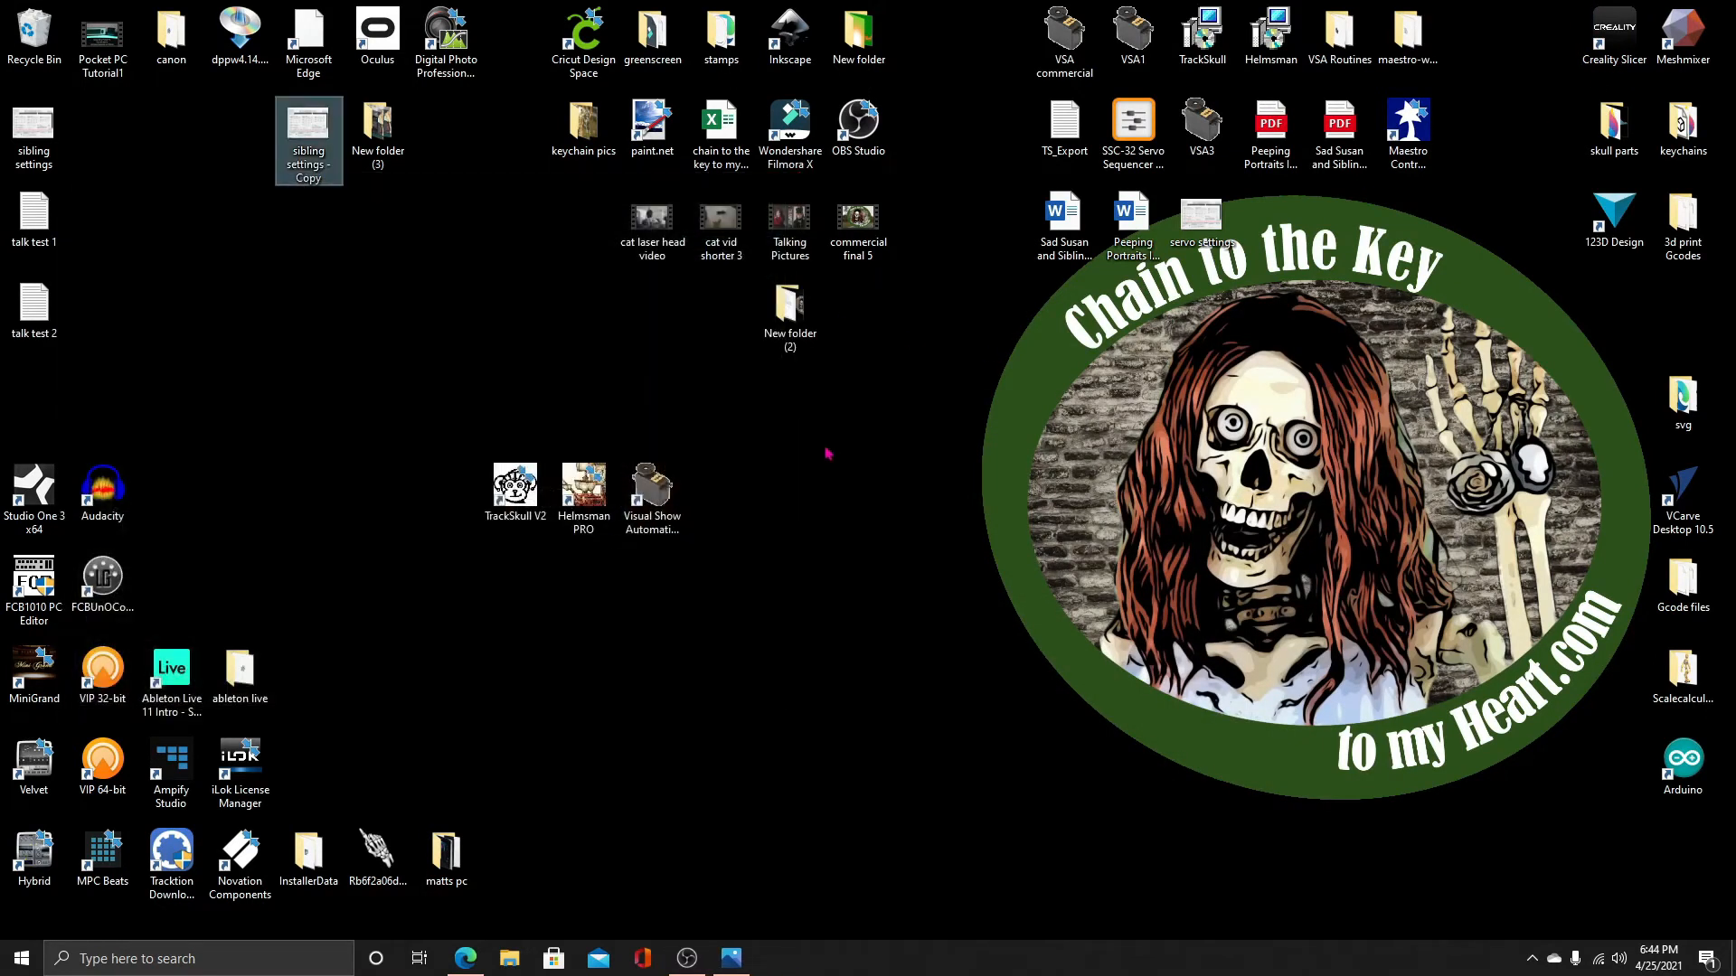
pyautogui.doubleClick(667, 502)
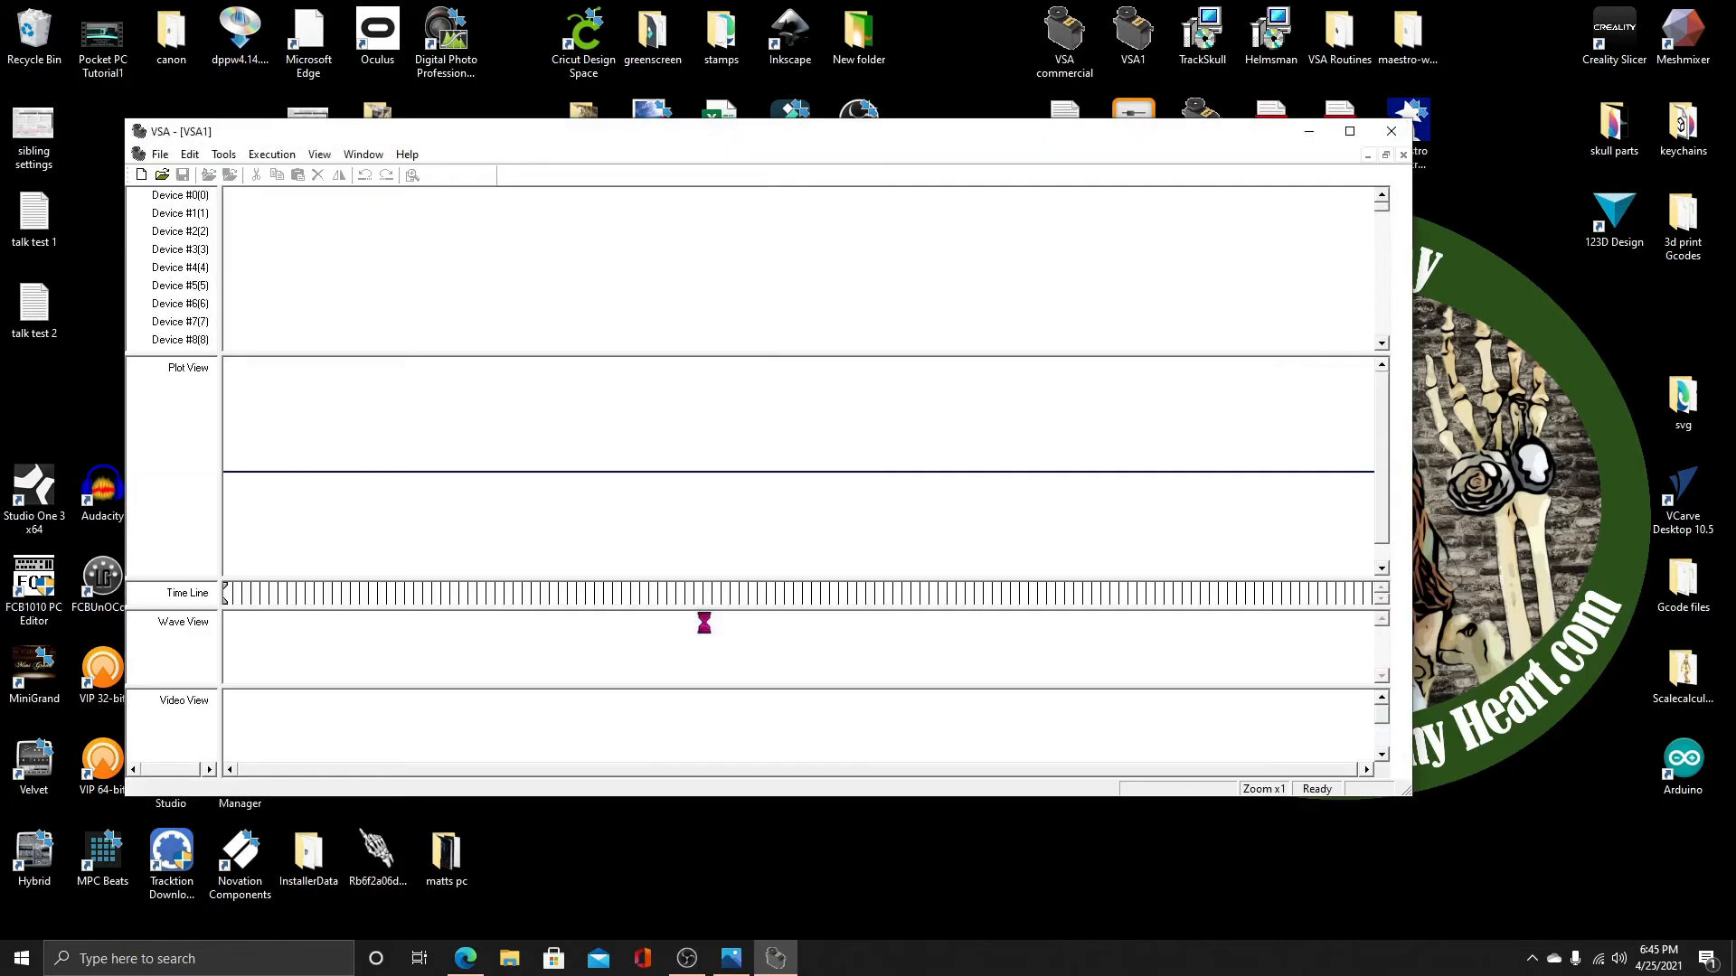
# In the VSA device settings, name tracks 0 to 3 "susan jaw", "shoulder", "shoulder" and "eyes"
pyautogui.click(223, 155)
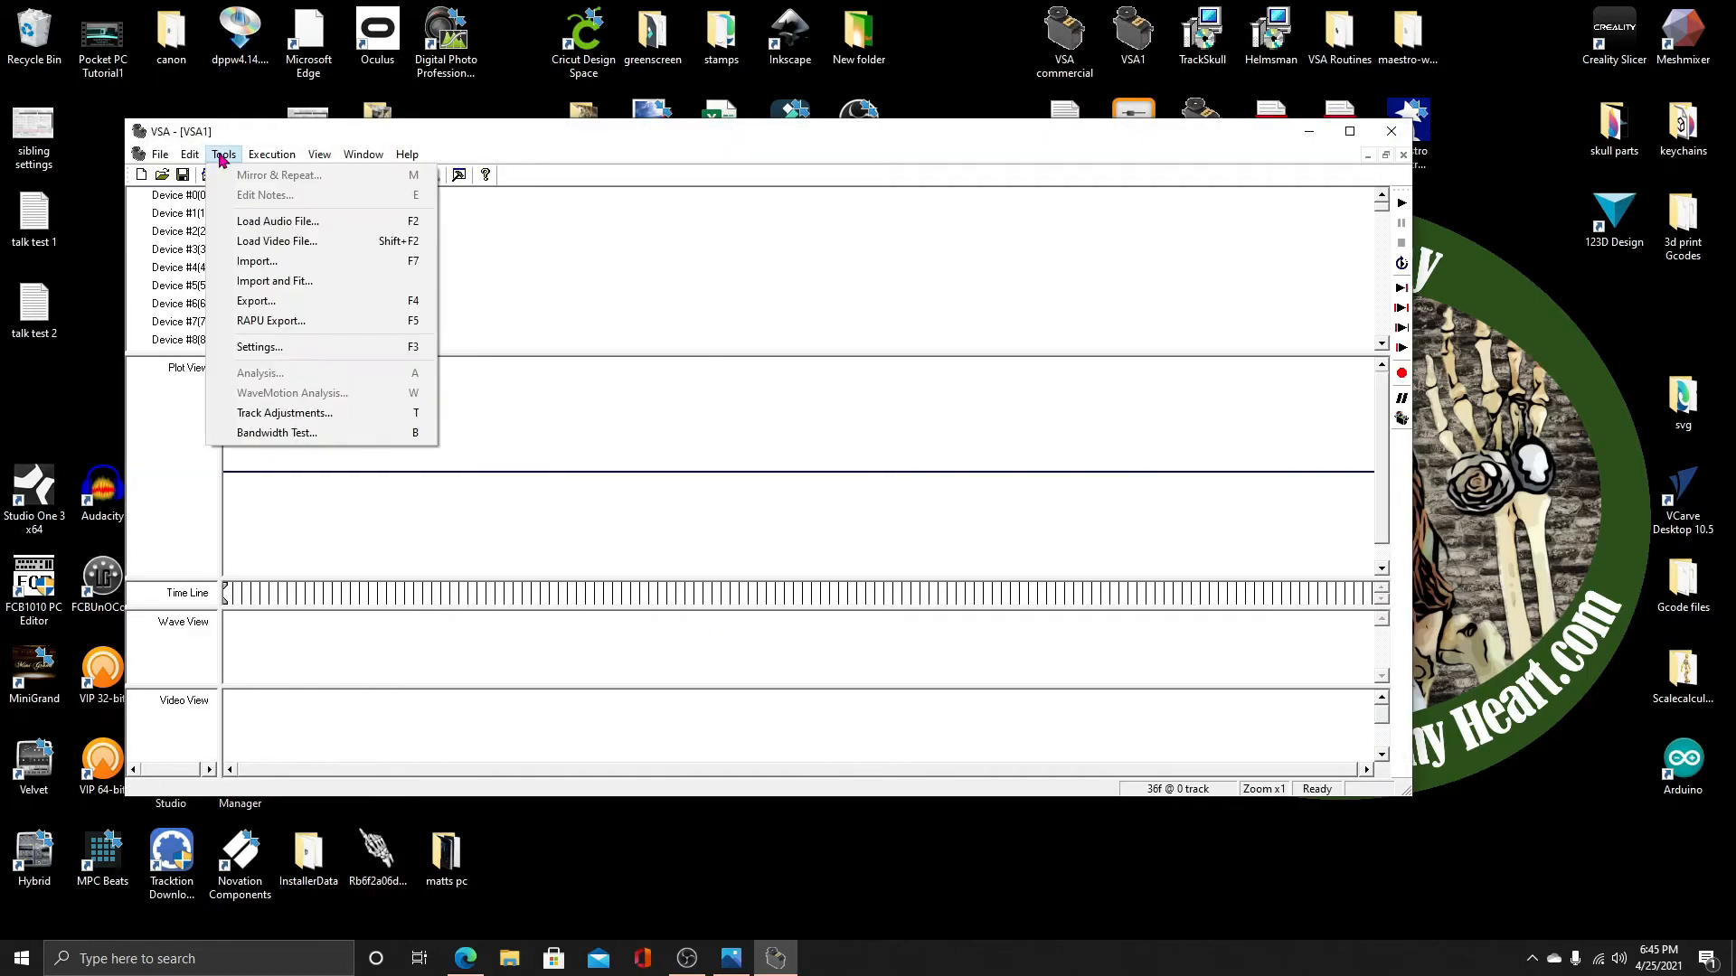
pyautogui.click(281, 347)
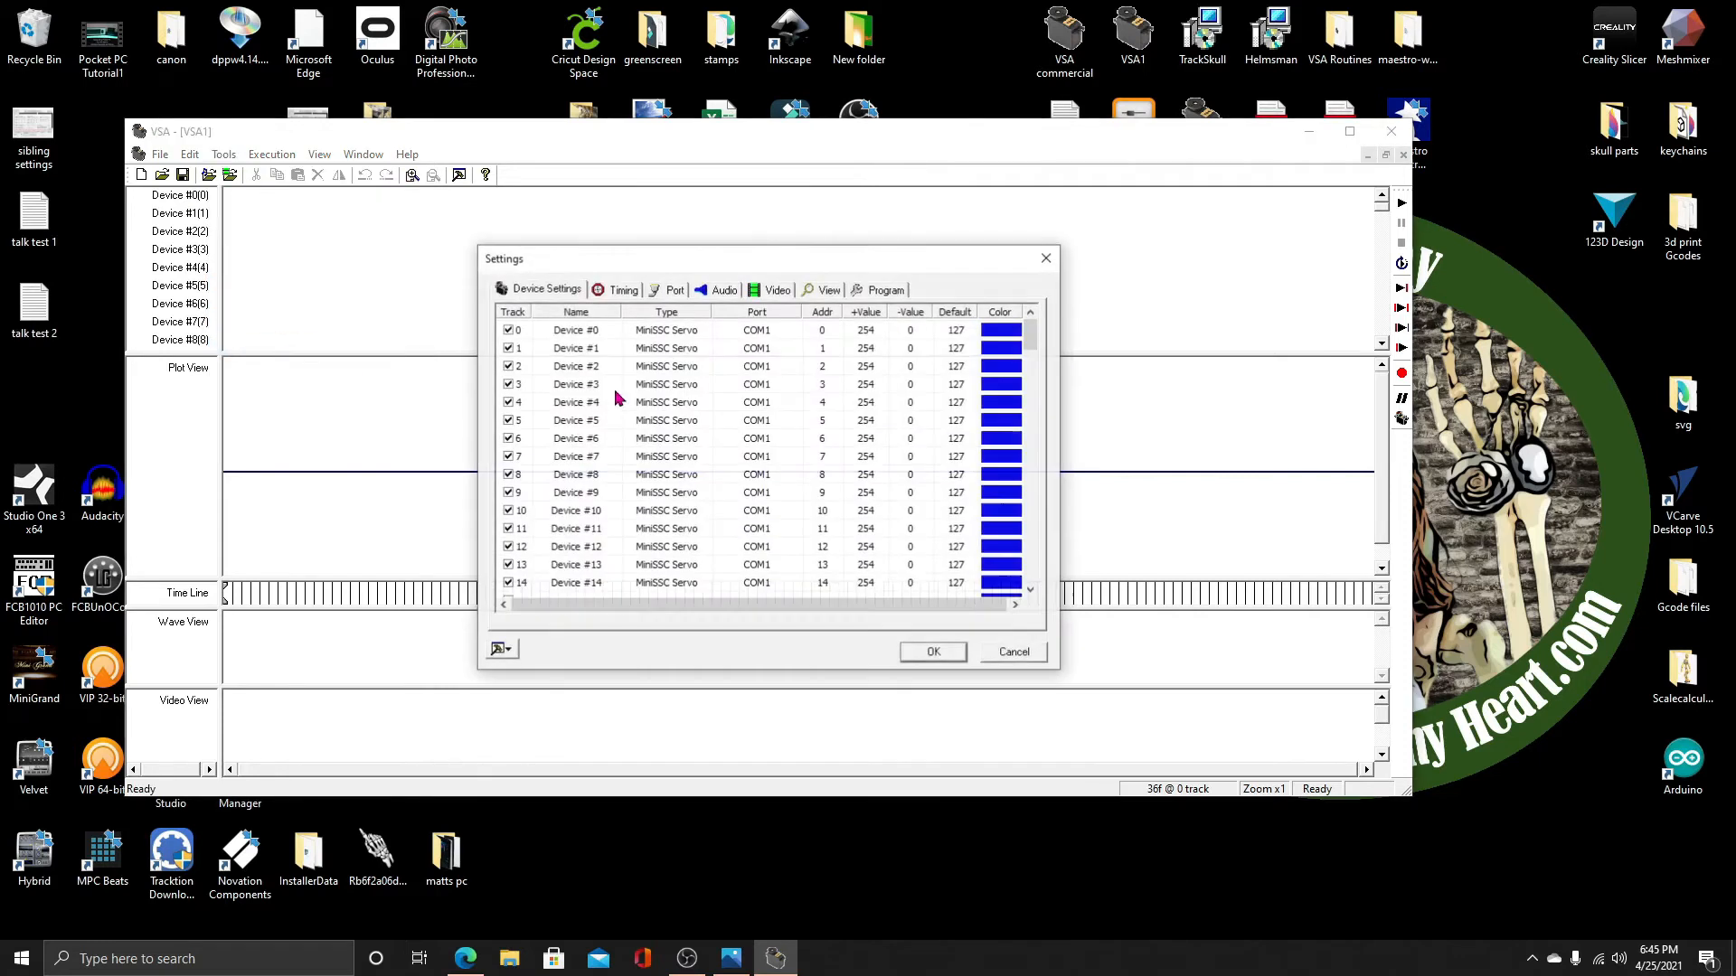
pyautogui.click(695, 332)
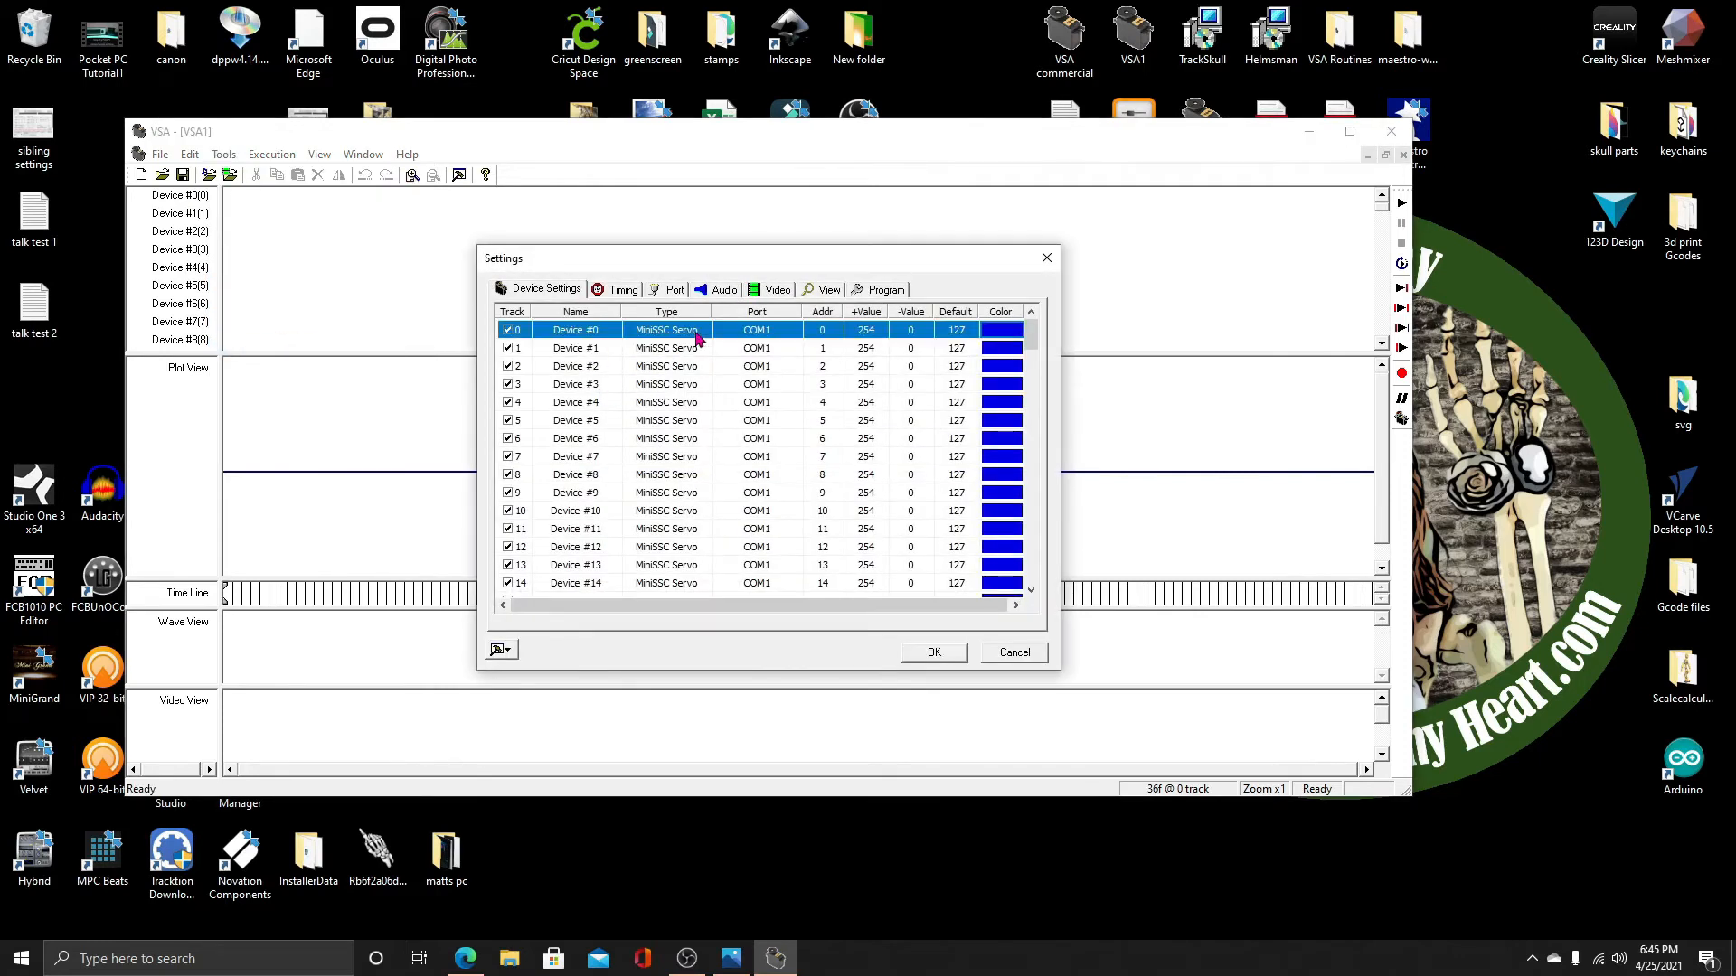
pyautogui.click(596, 330)
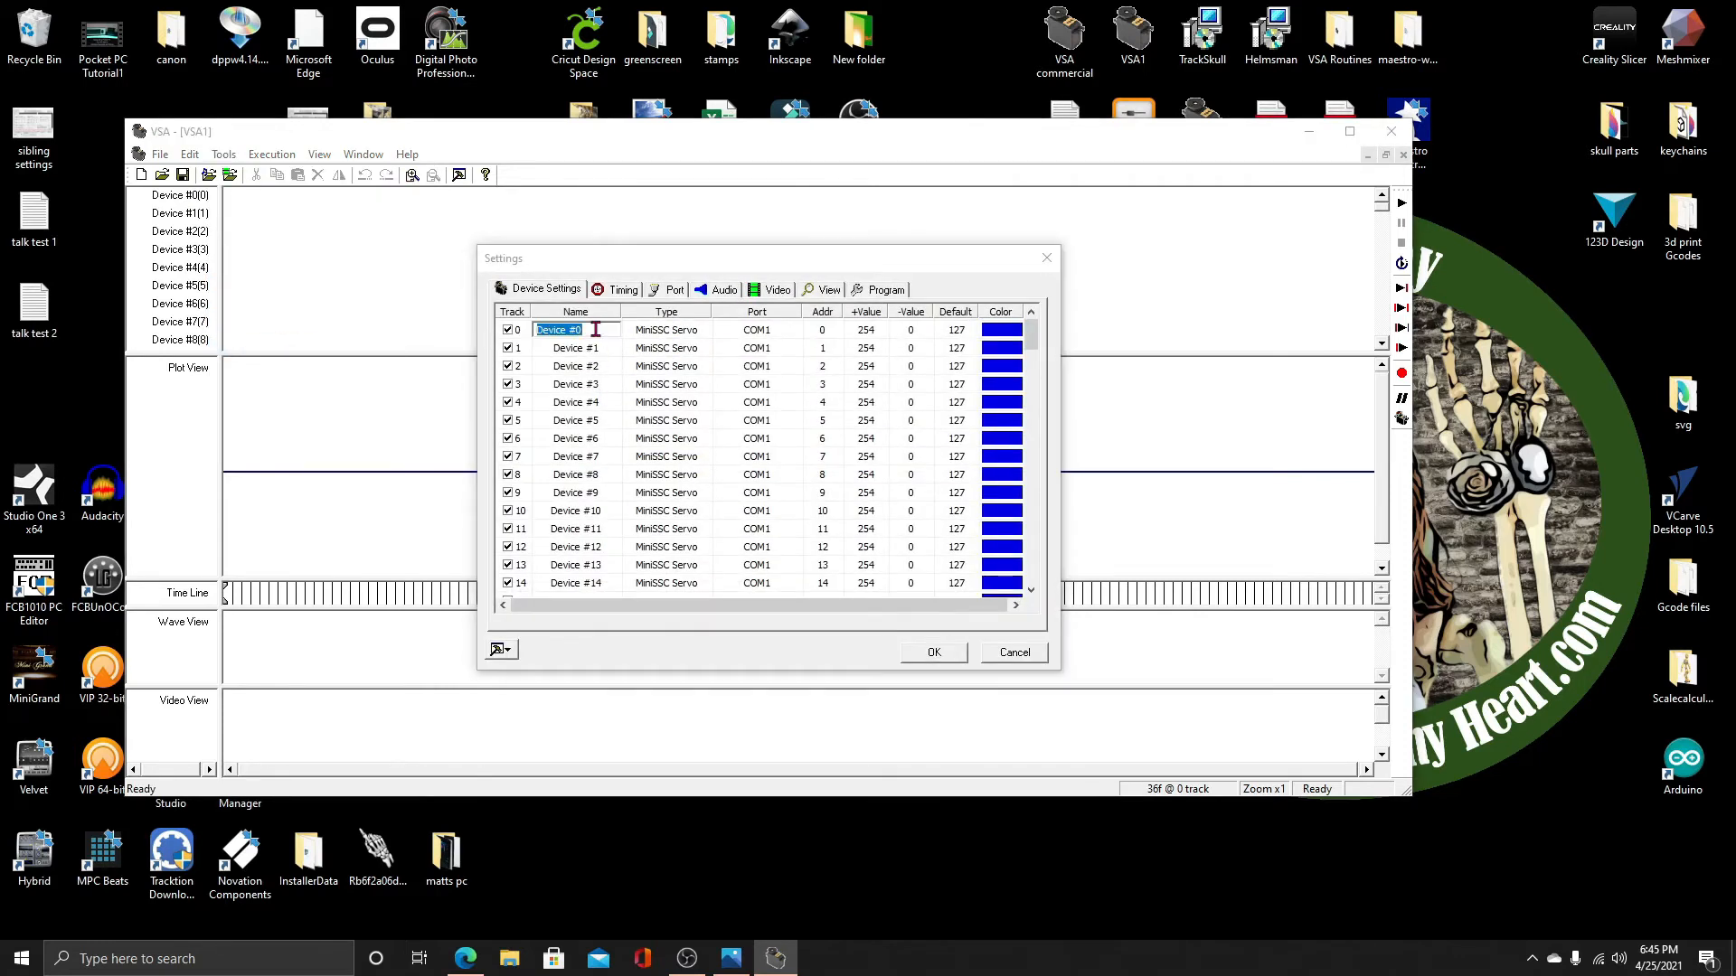
pyautogui.write('susan jaw')
pyautogui.click(594, 349)
pyautogui.write('shoulder')
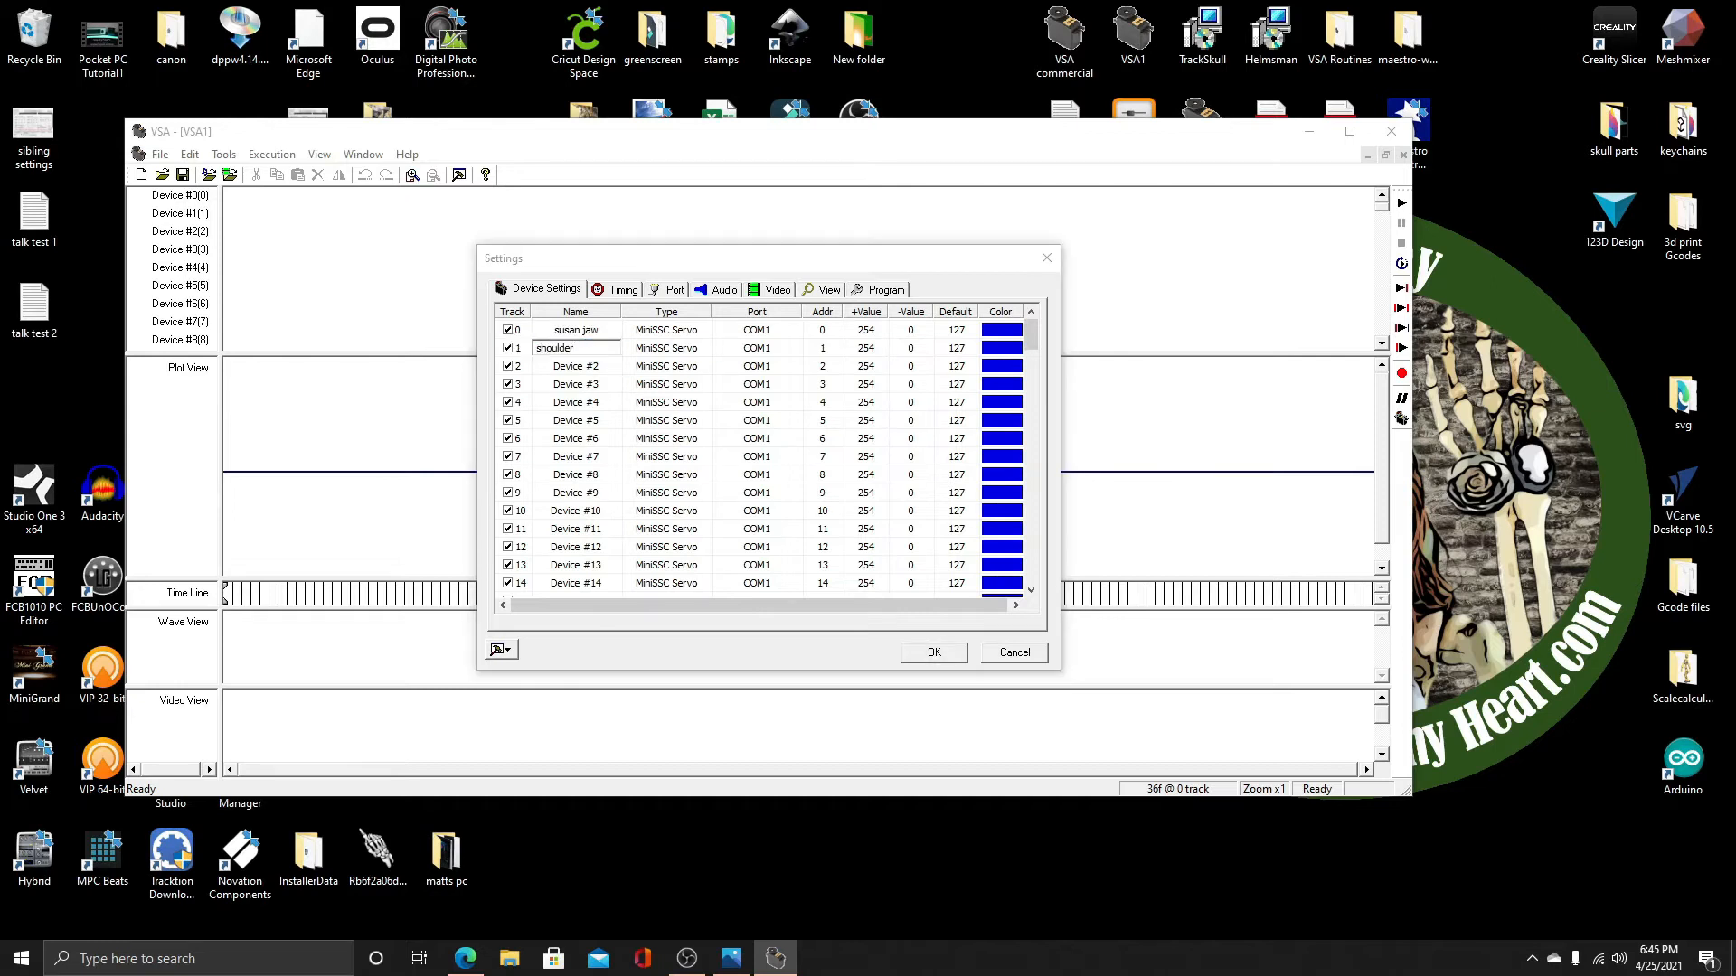
pyautogui.click(595, 367)
pyautogui.write('shoulder')
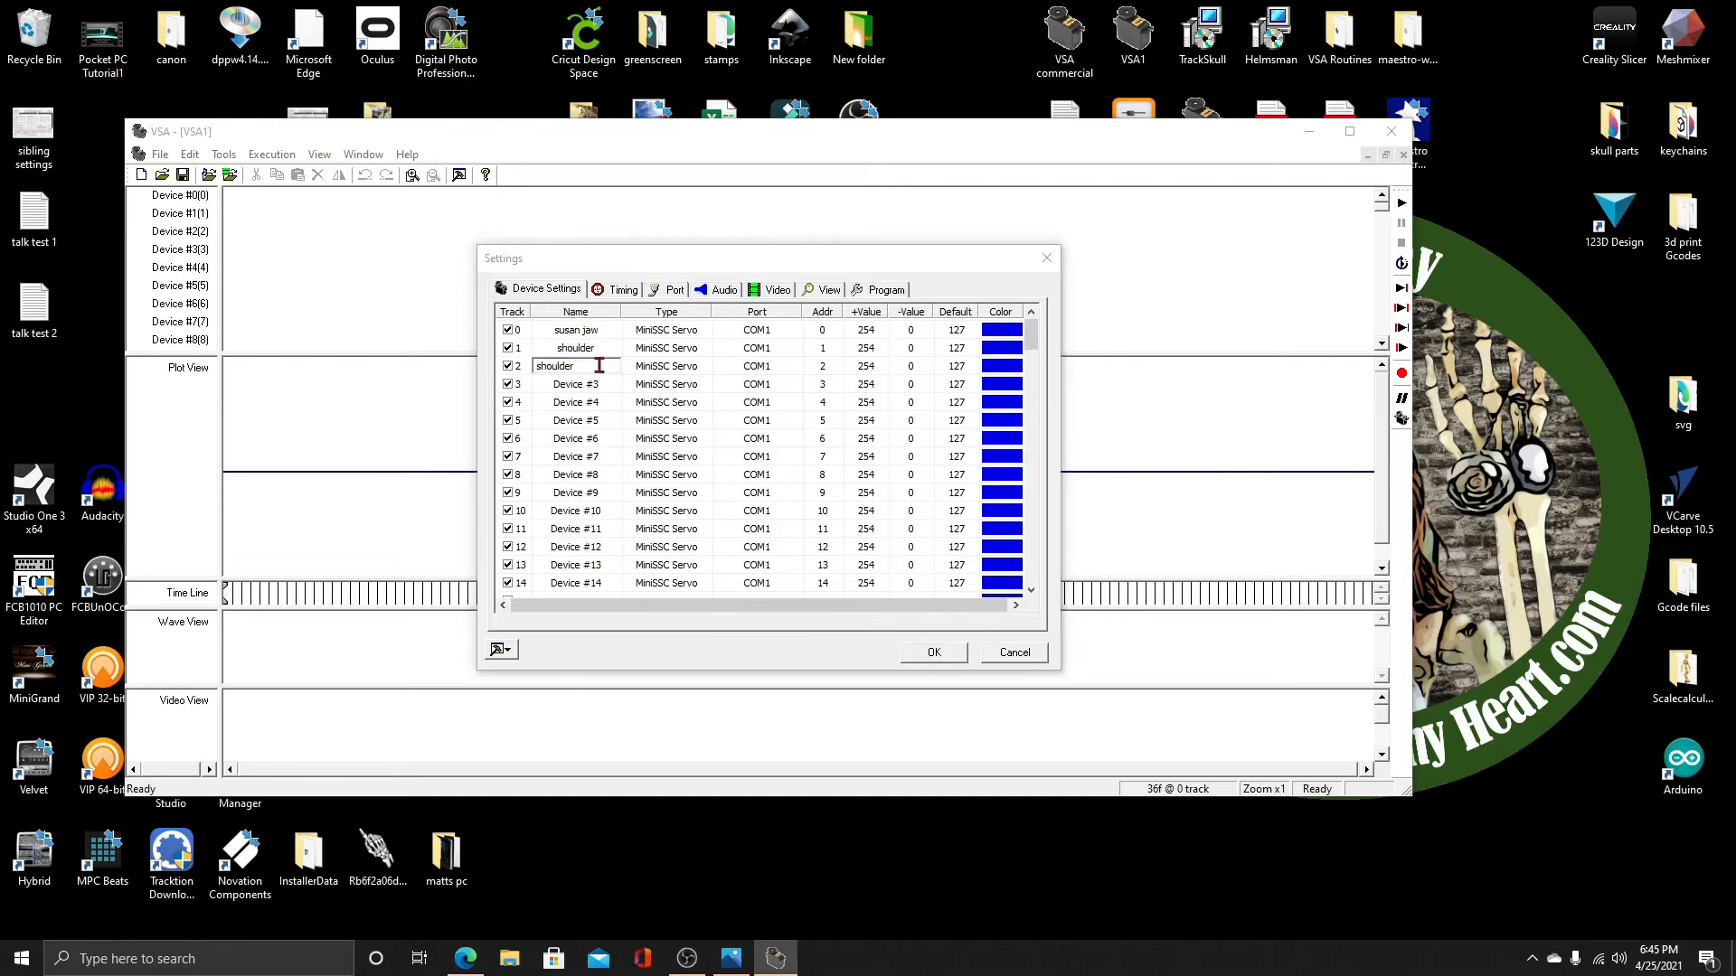
pyautogui.click(599, 383)
pyautogui.write('eyes')
# Name tracks 4 to 7 "Franklin Jaw", "shoulder", "shoulder" and "eyes" in the device settings
pyautogui.click(601, 401)
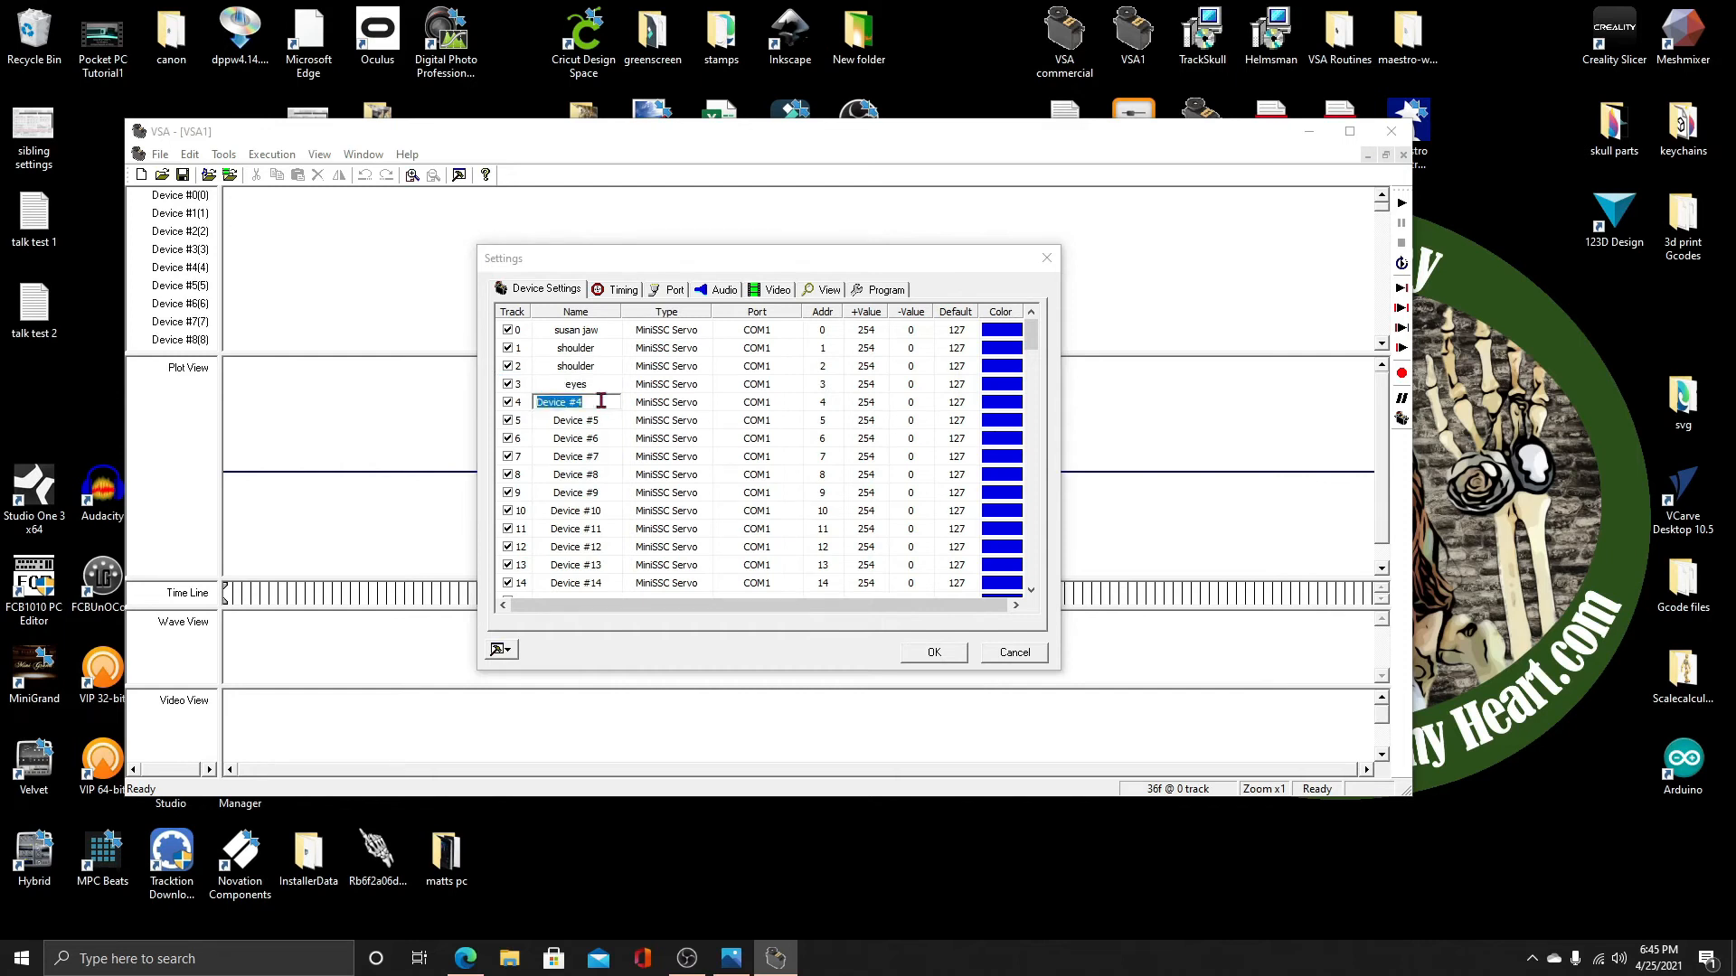
pyautogui.write('Franklin Jaw')
pyautogui.click(586, 425)
pyautogui.write('shoulder')
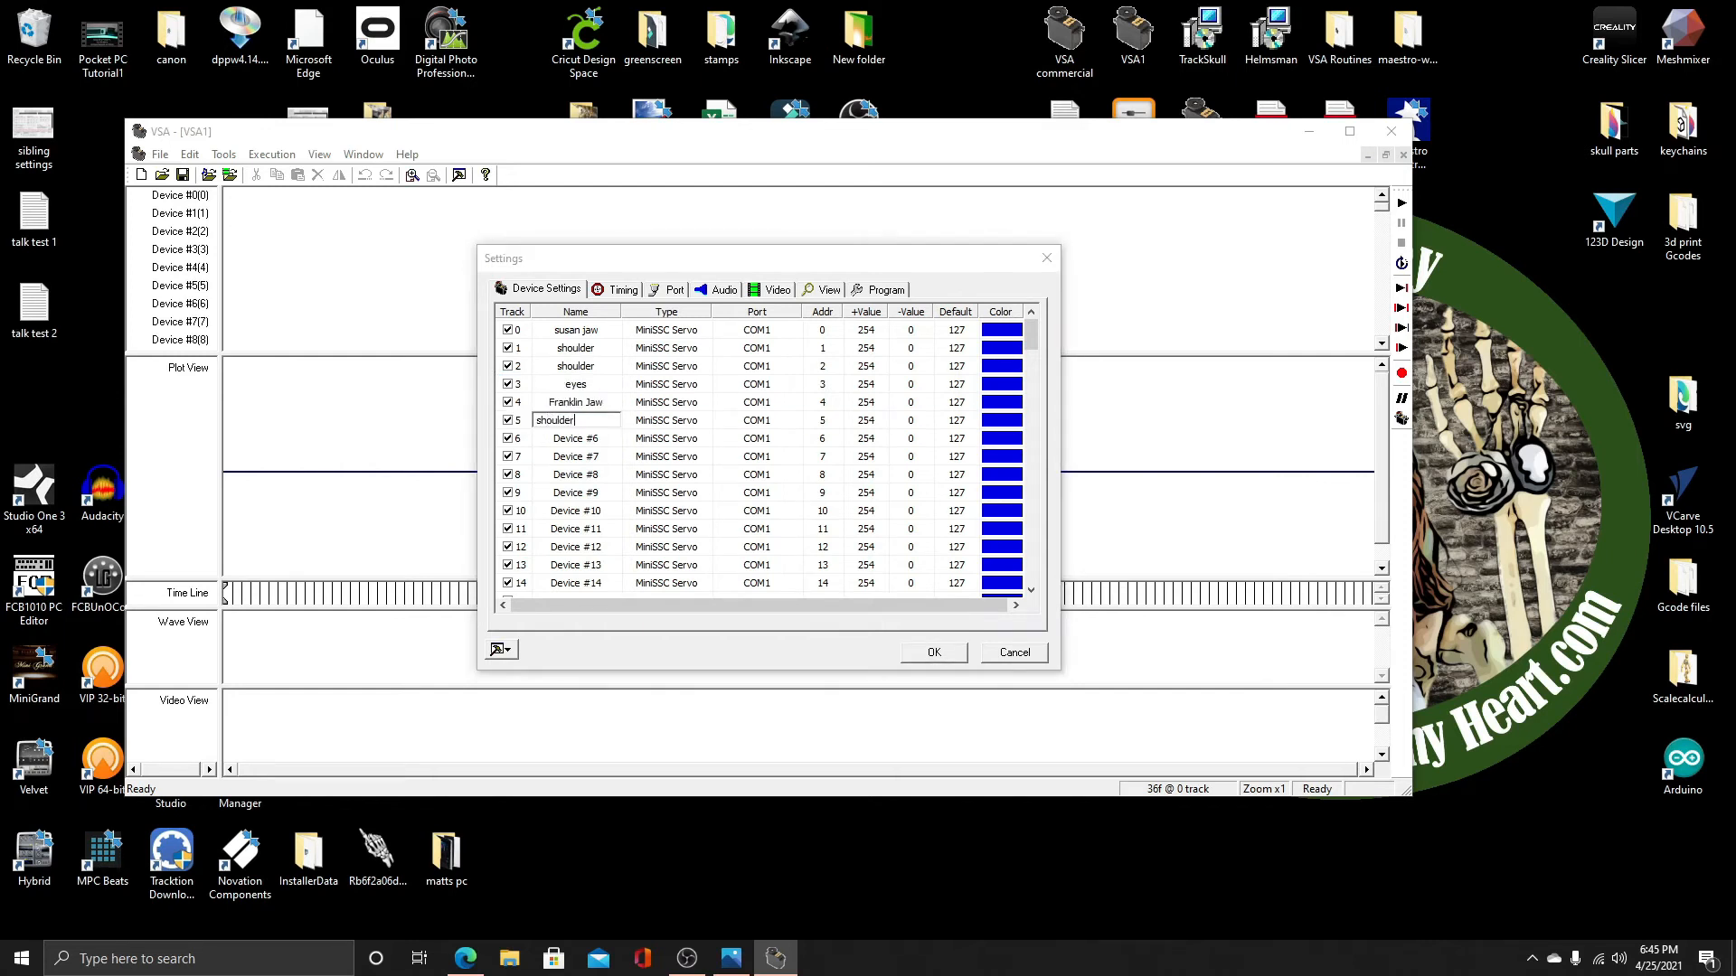
pyautogui.click(575, 444)
pyautogui.write('shoulder')
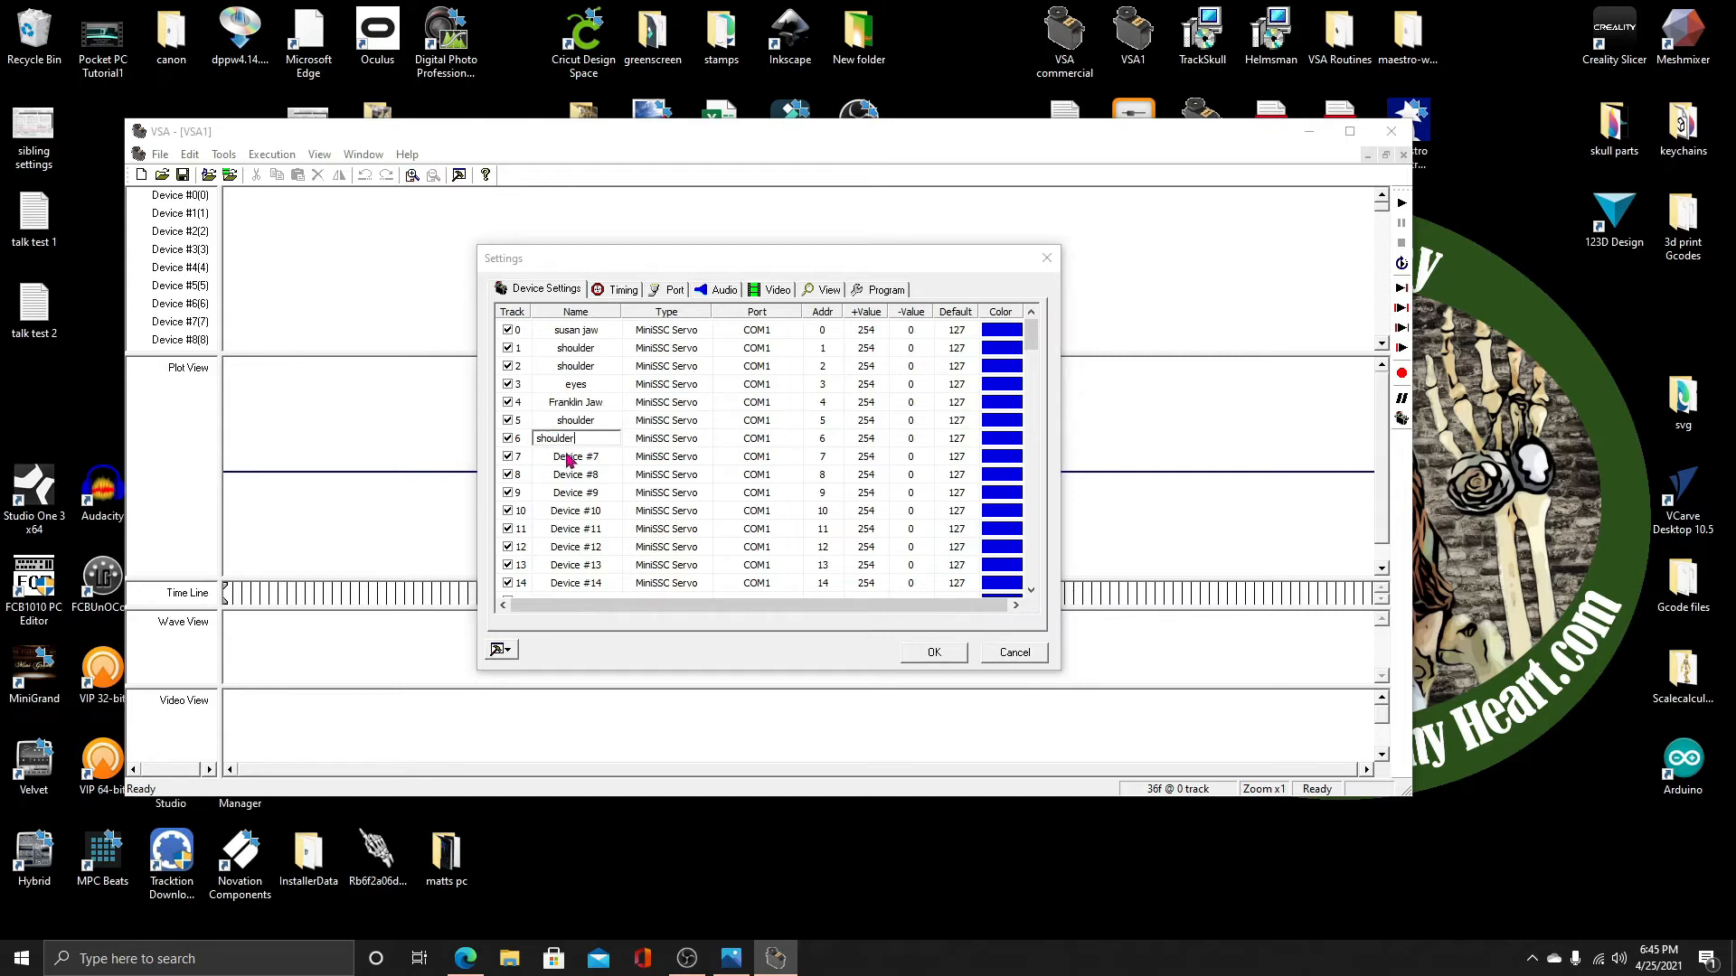
pyautogui.click(568, 458)
pyautogui.write('eyes')
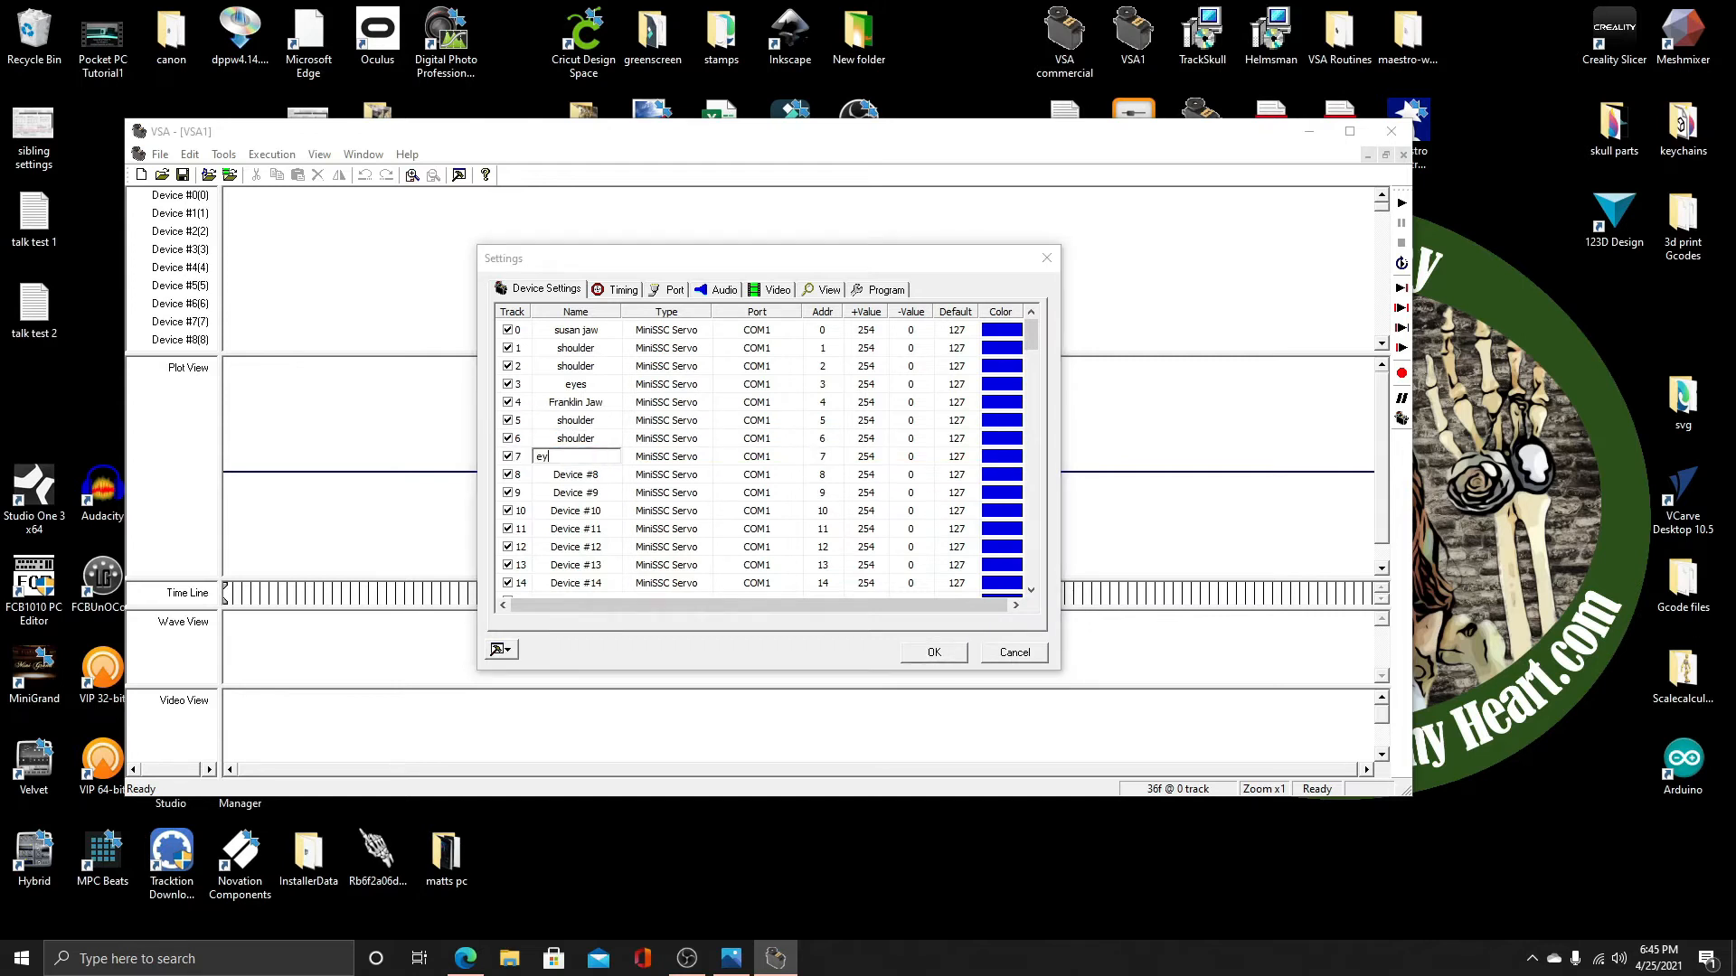
# Set the device type of tracks 0 to 3, susan jaw through the first eyes track, to SSC32 Servo
pyautogui.click(667, 332)
pyautogui.click(667, 331)
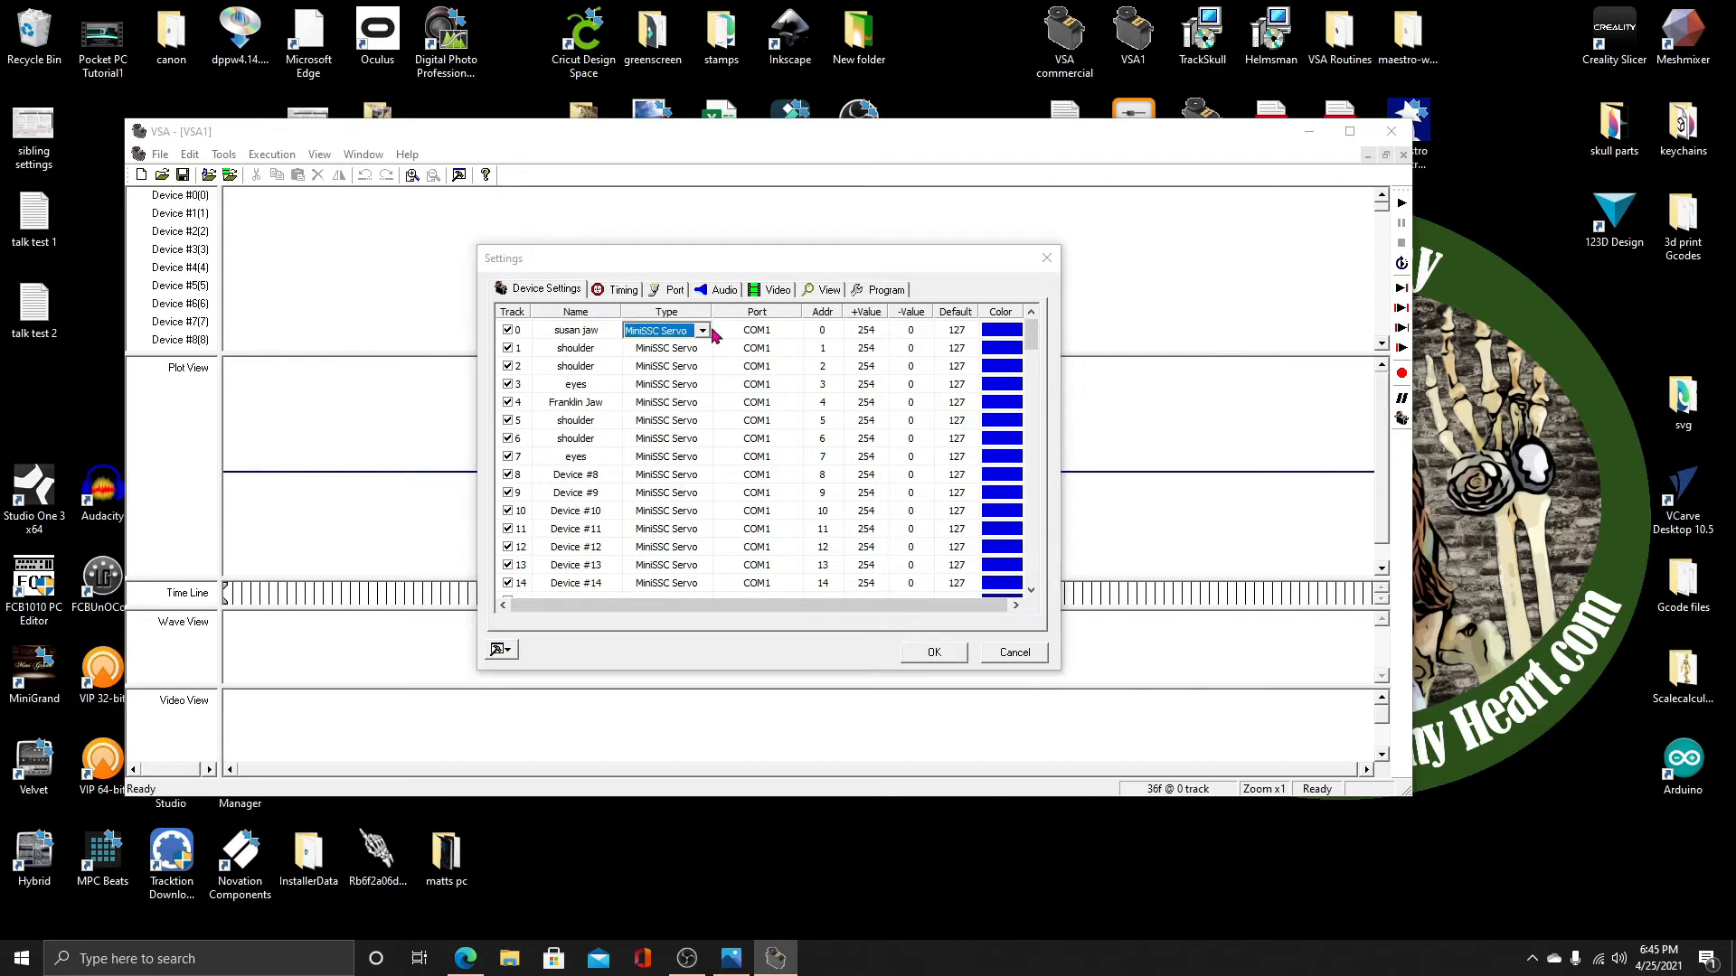
pyautogui.click(704, 331)
pyautogui.scroll(-2, 704, 380)
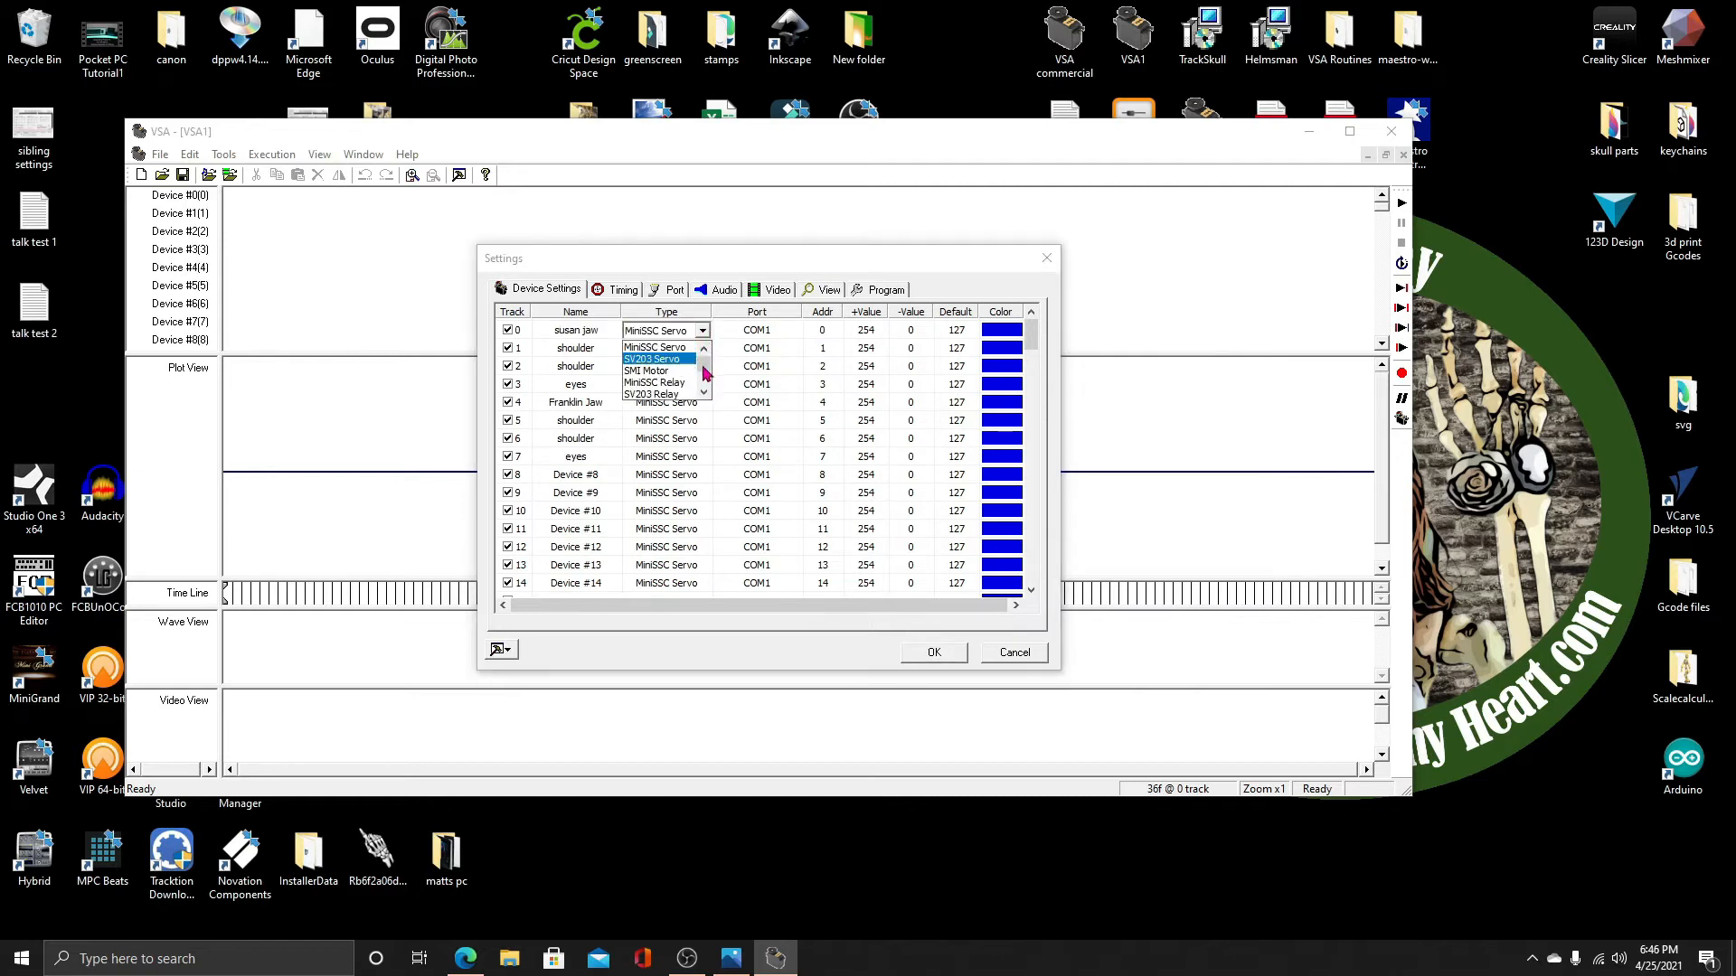
pyautogui.scroll(-4, 703, 380)
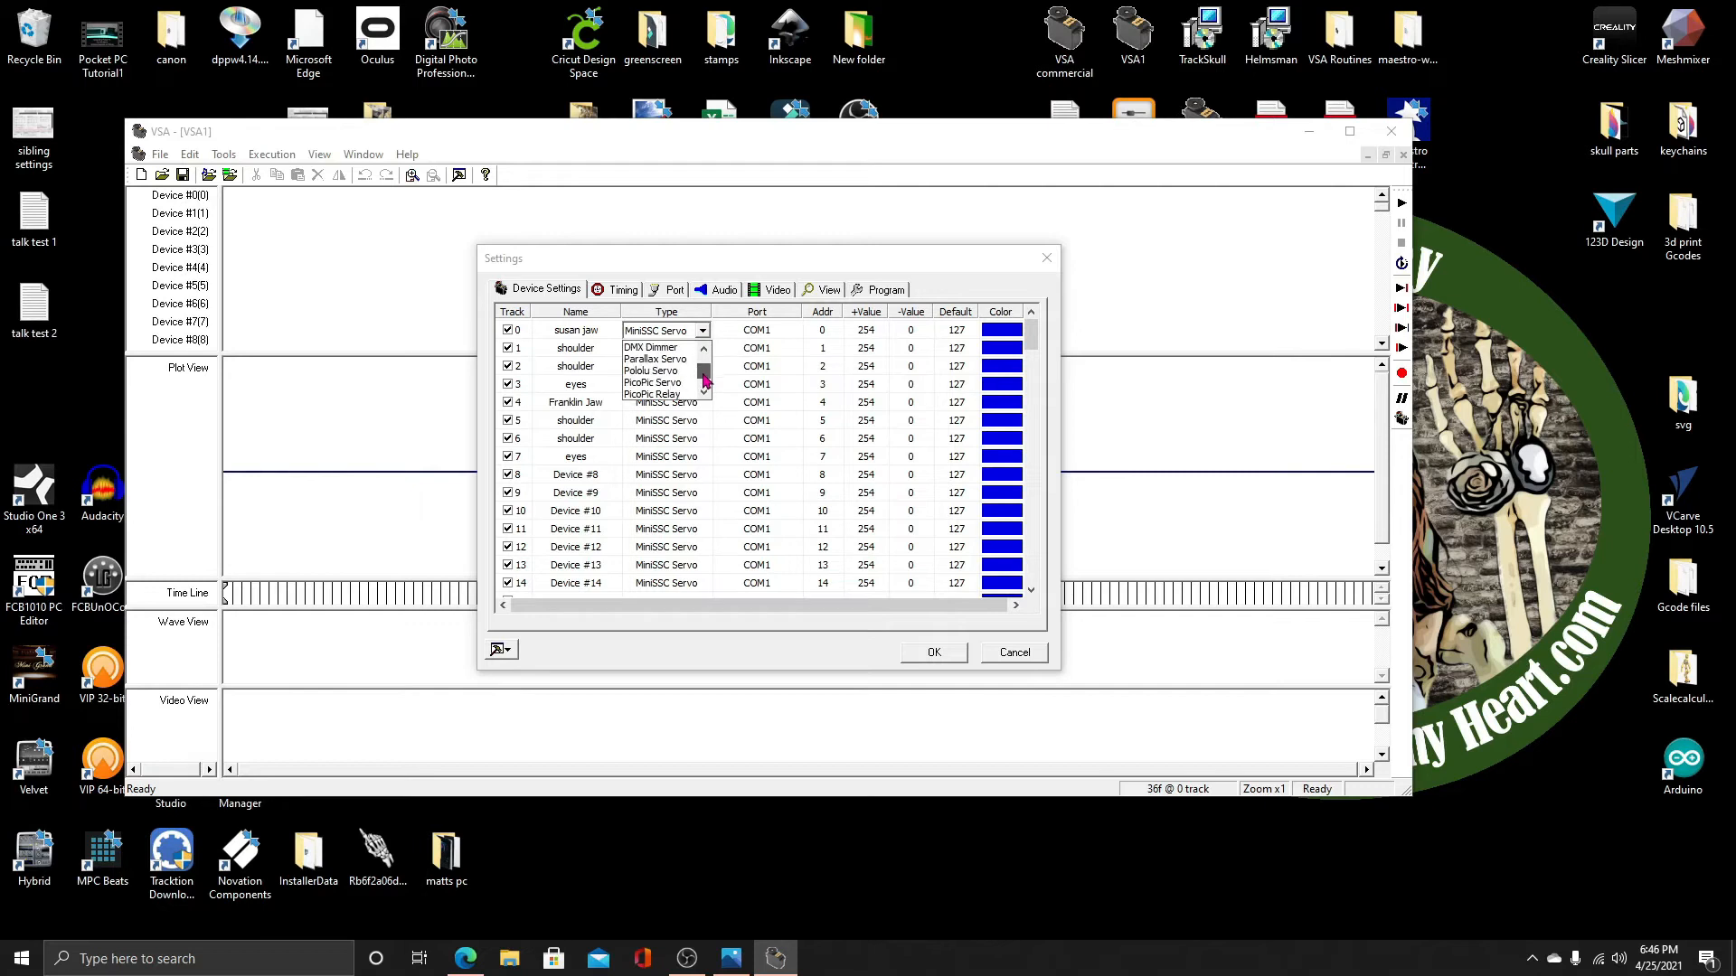
pyautogui.click(664, 358)
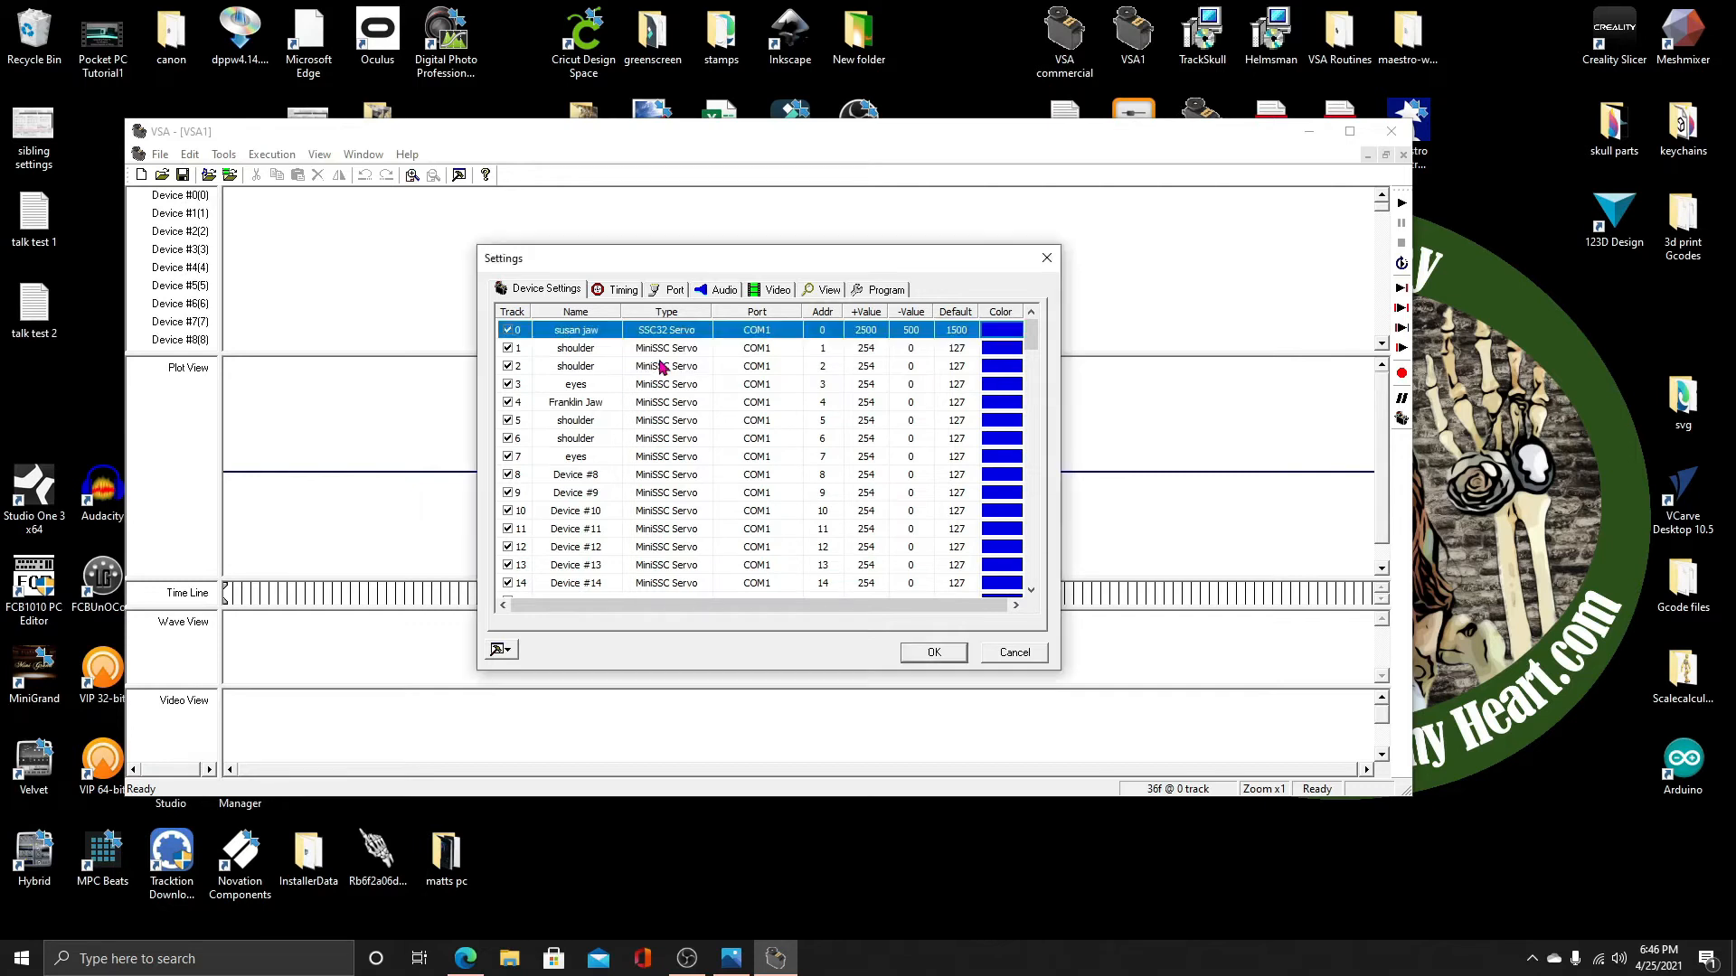
pyautogui.click(682, 351)
pyautogui.click(704, 351)
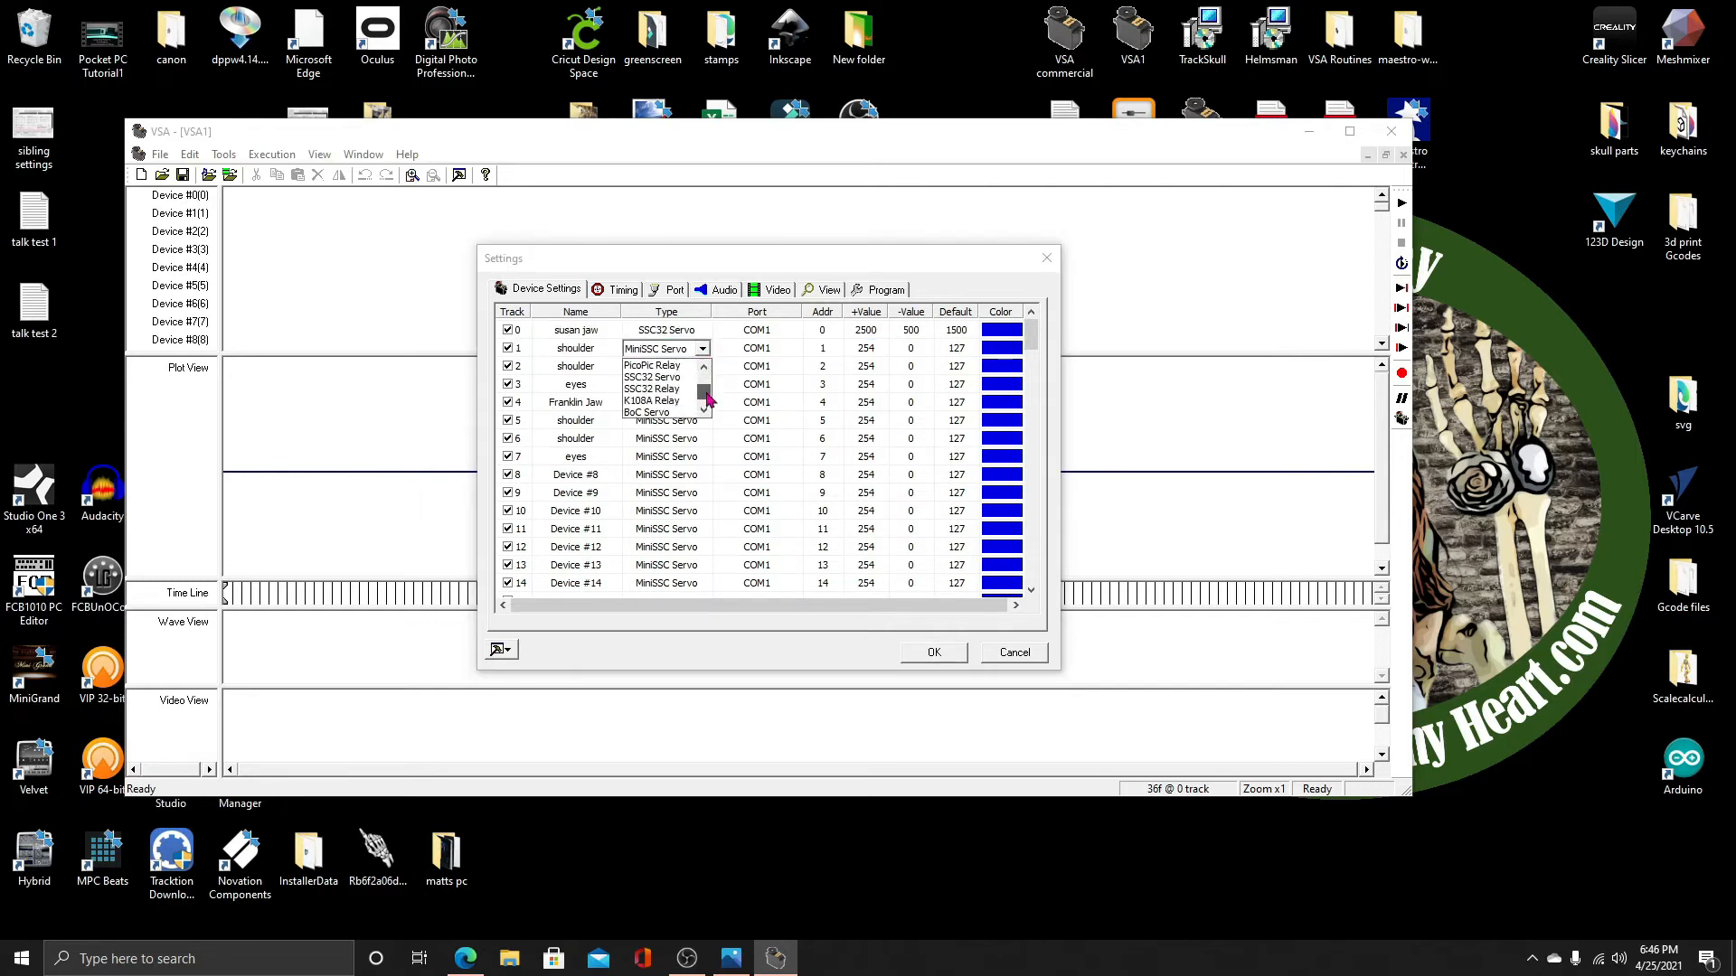
pyautogui.click(669, 384)
pyautogui.click(682, 371)
pyautogui.click(703, 366)
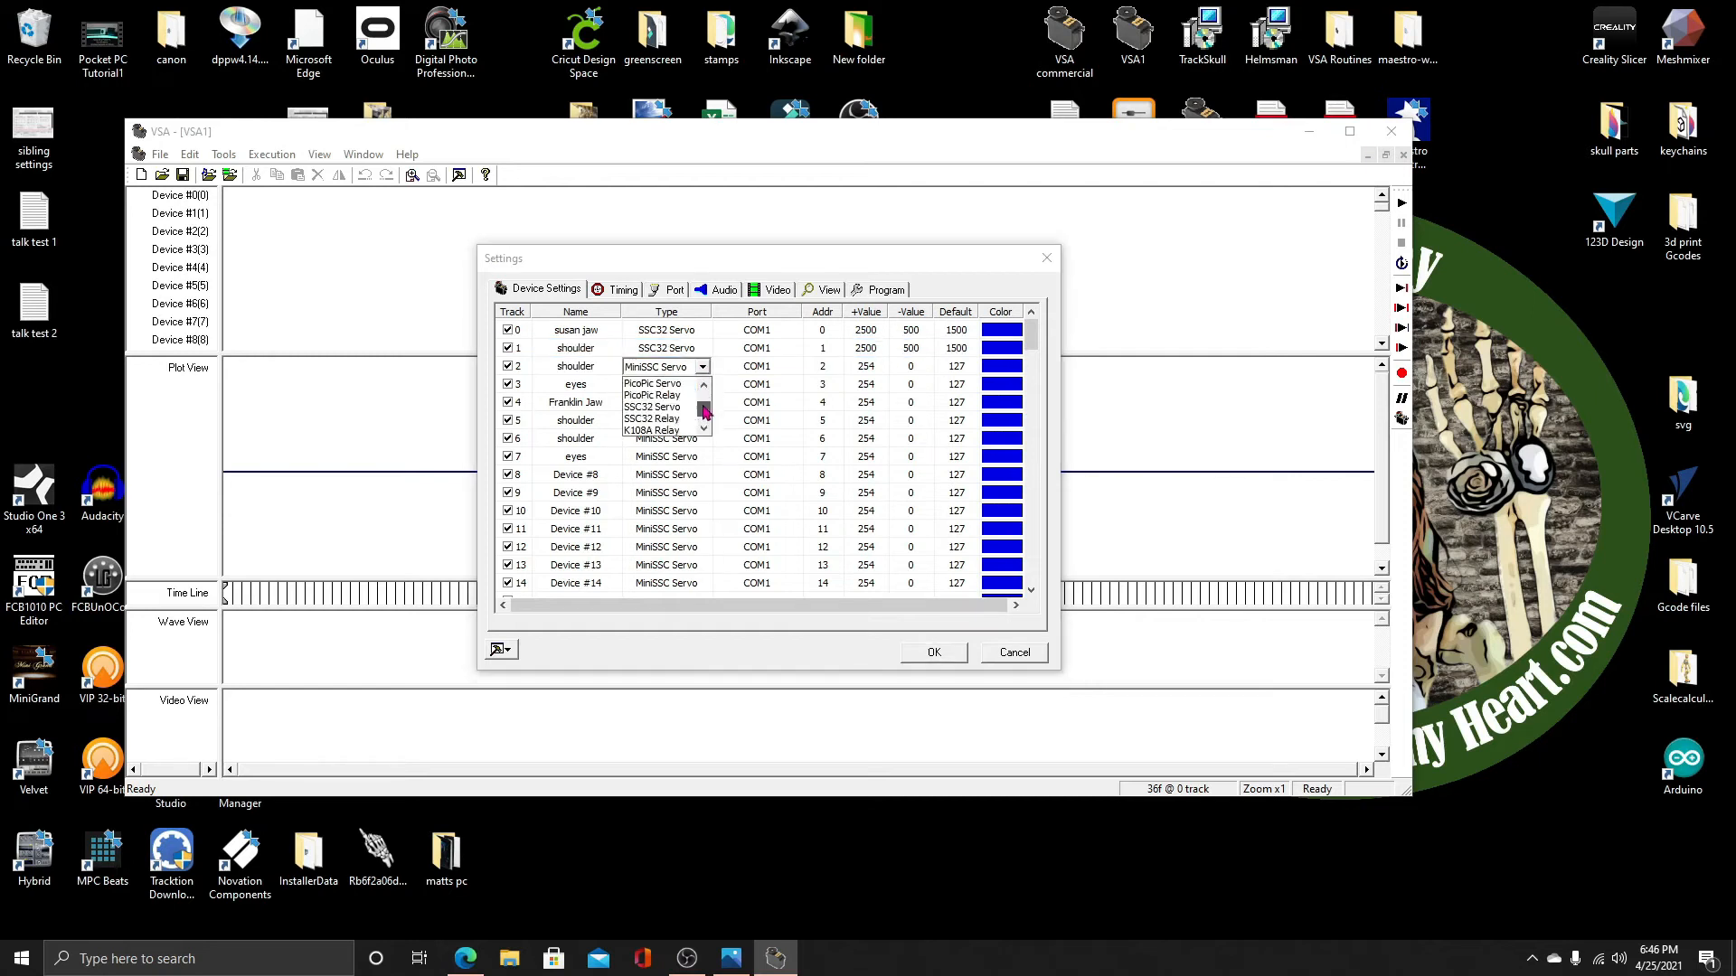
pyautogui.click(669, 403)
pyautogui.click(683, 384)
pyautogui.click(703, 384)
pyautogui.moveTo(704, 419); pyautogui.dragTo(704, 493)
pyautogui.click(680, 448)
# Set the device type of tracks 4 to 7, Franklin Jaw through the second eyes track, to SSC32 Servo
pyautogui.click(684, 403)
pyautogui.click(703, 403)
pyautogui.click(676, 420)
pyautogui.click(678, 423)
pyautogui.click(704, 421)
pyautogui.click(676, 461)
pyautogui.click(673, 440)
pyautogui.click(703, 440)
pyautogui.click(677, 500)
pyautogui.click(678, 457)
pyautogui.click(703, 457)
pyautogui.click(679, 500)
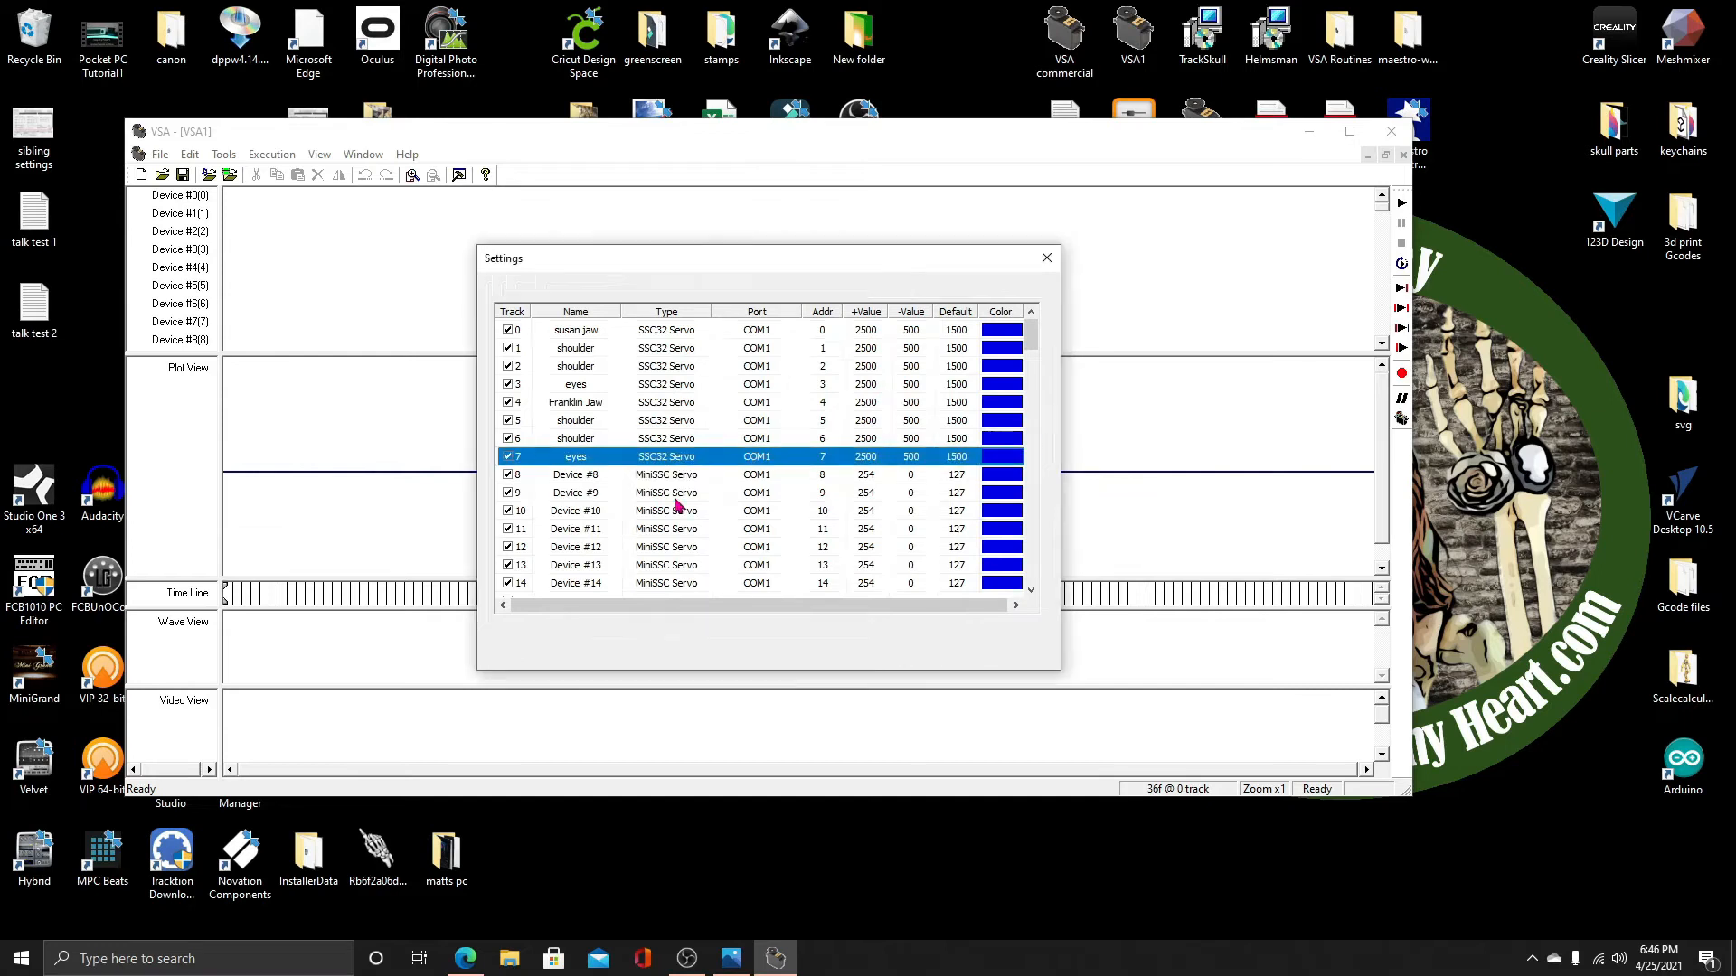
# Assign port COM3 to tracks 0 to 3, susan jaw through the first eyes track
pyautogui.click(764, 334)
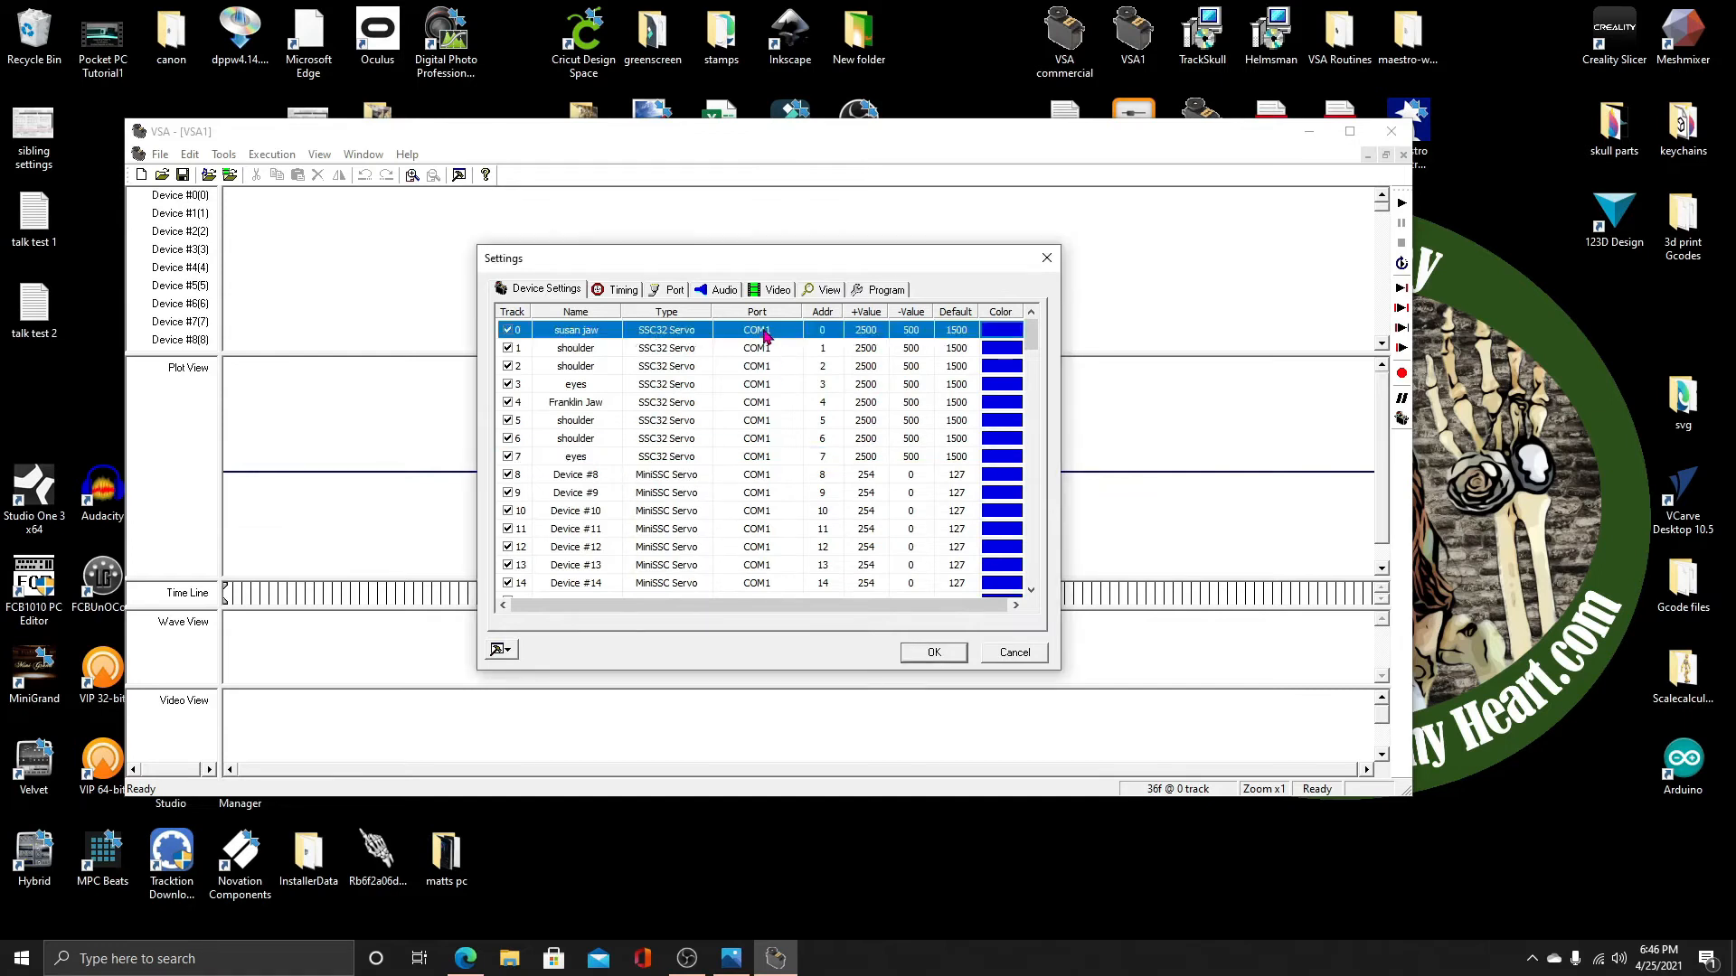
pyautogui.click(779, 335)
pyautogui.click(793, 332)
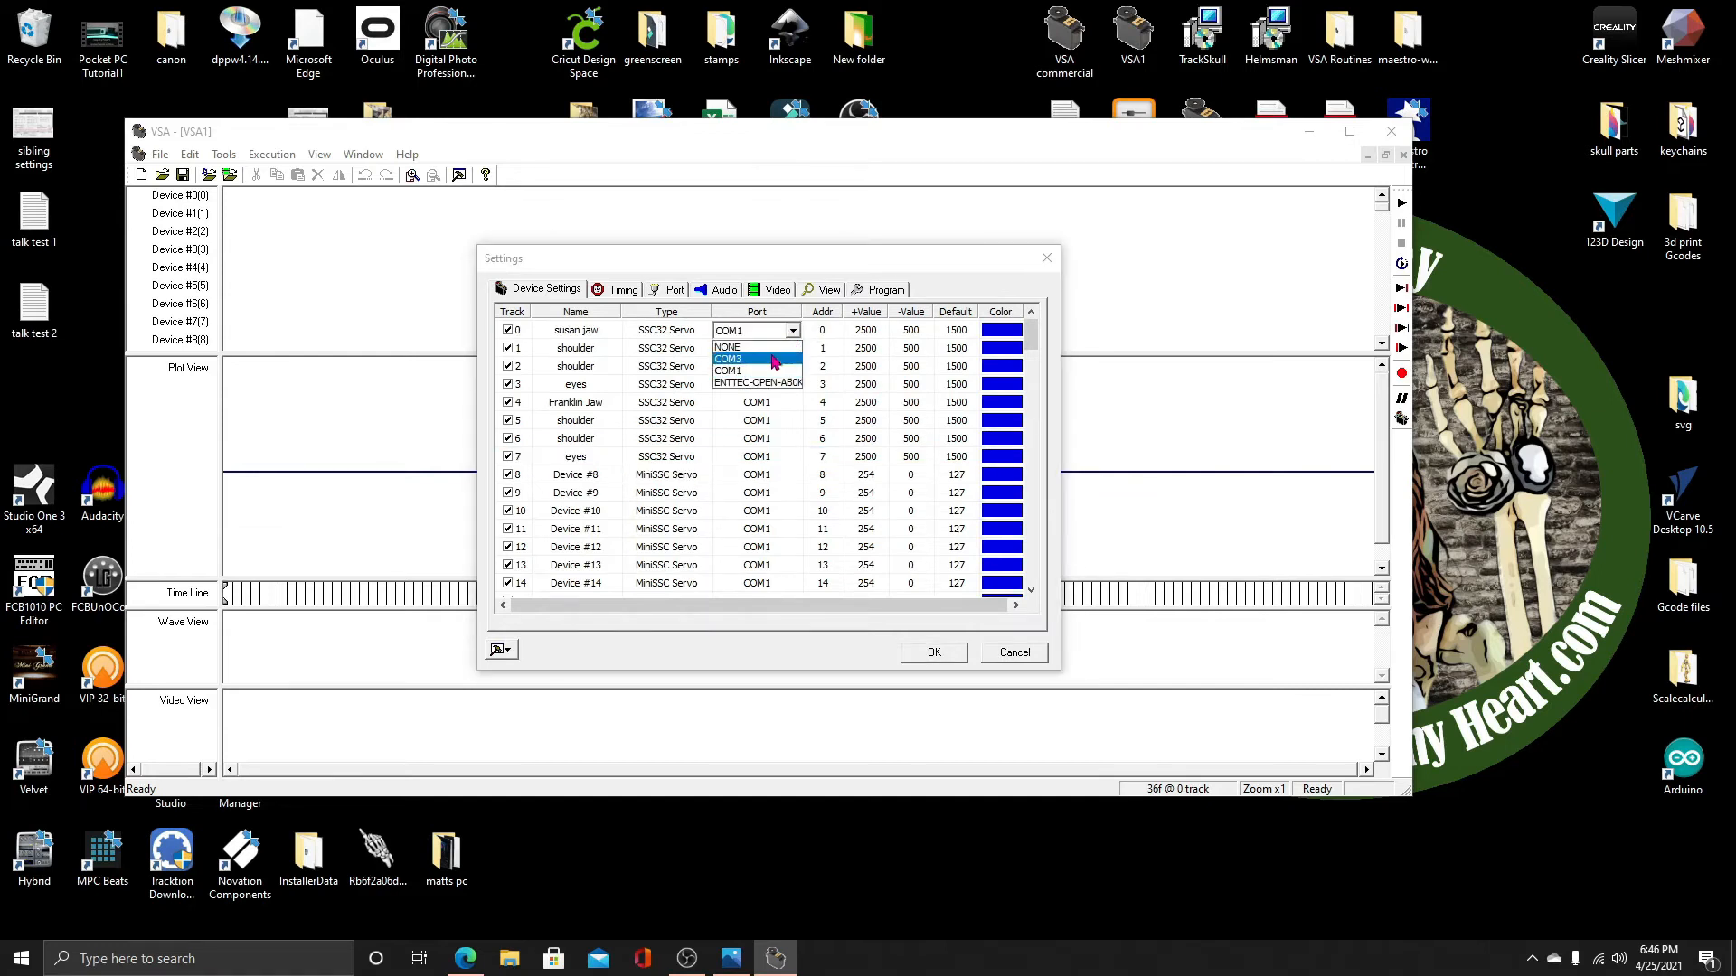
pyautogui.click(777, 365)
pyautogui.click(779, 352)
pyautogui.click(783, 351)
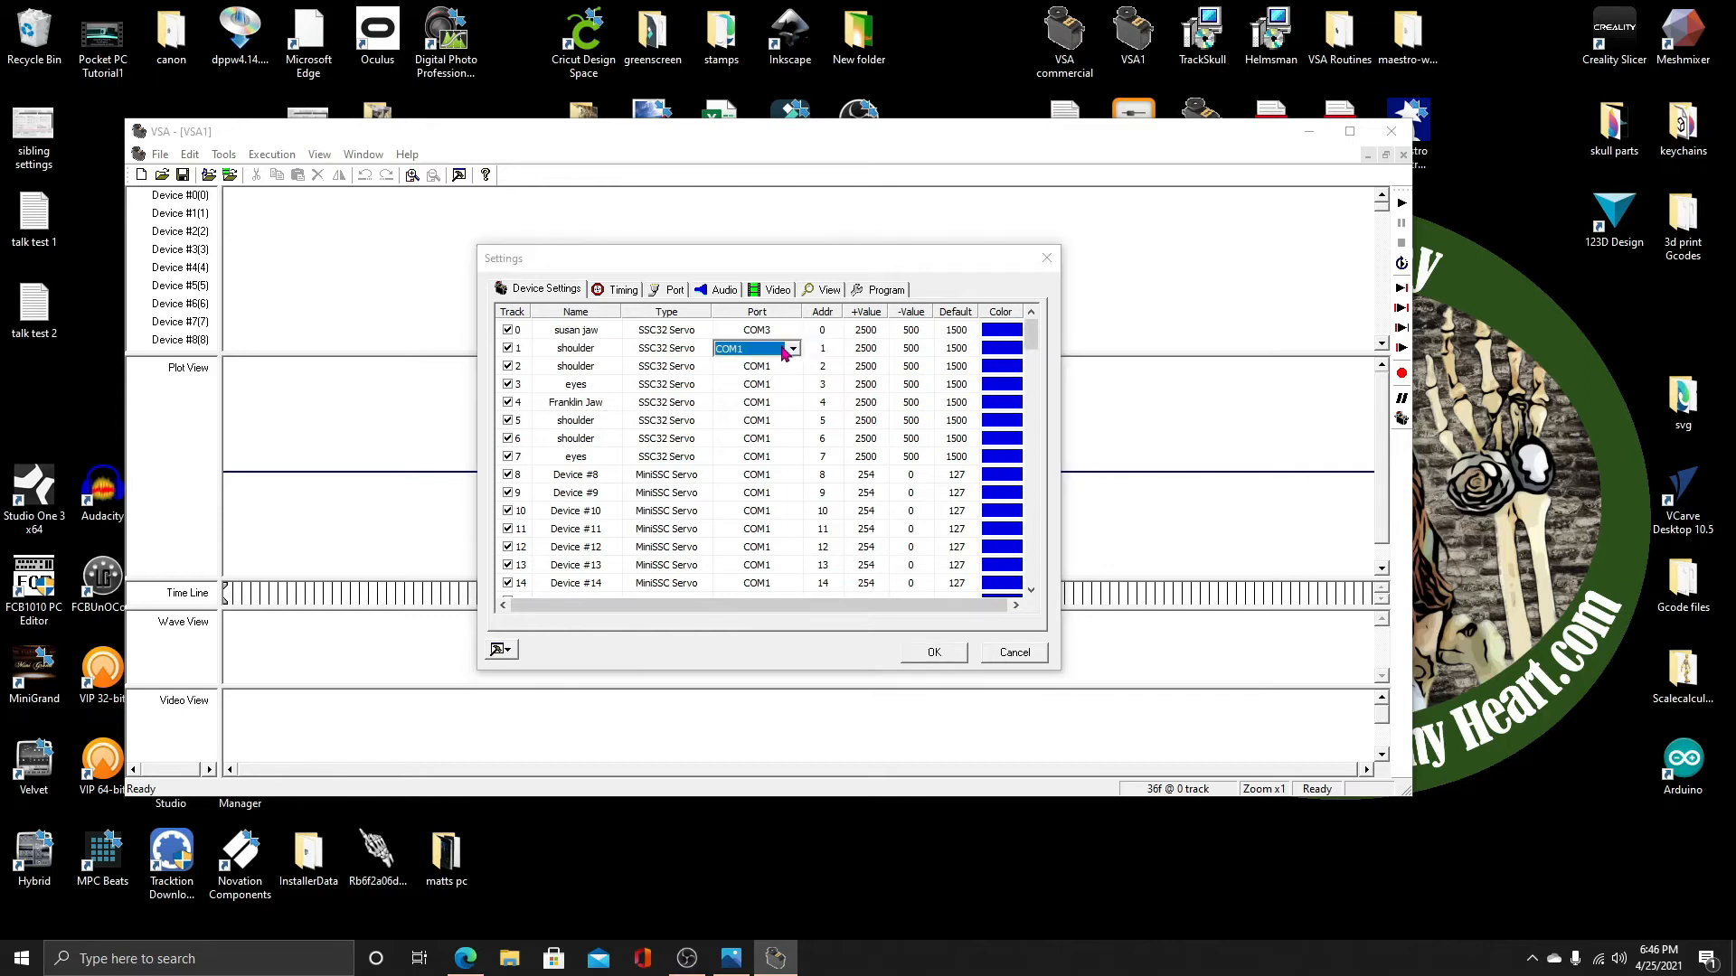
pyautogui.click(793, 351)
pyautogui.click(777, 382)
pyautogui.click(776, 372)
pyautogui.doubleClick(791, 367)
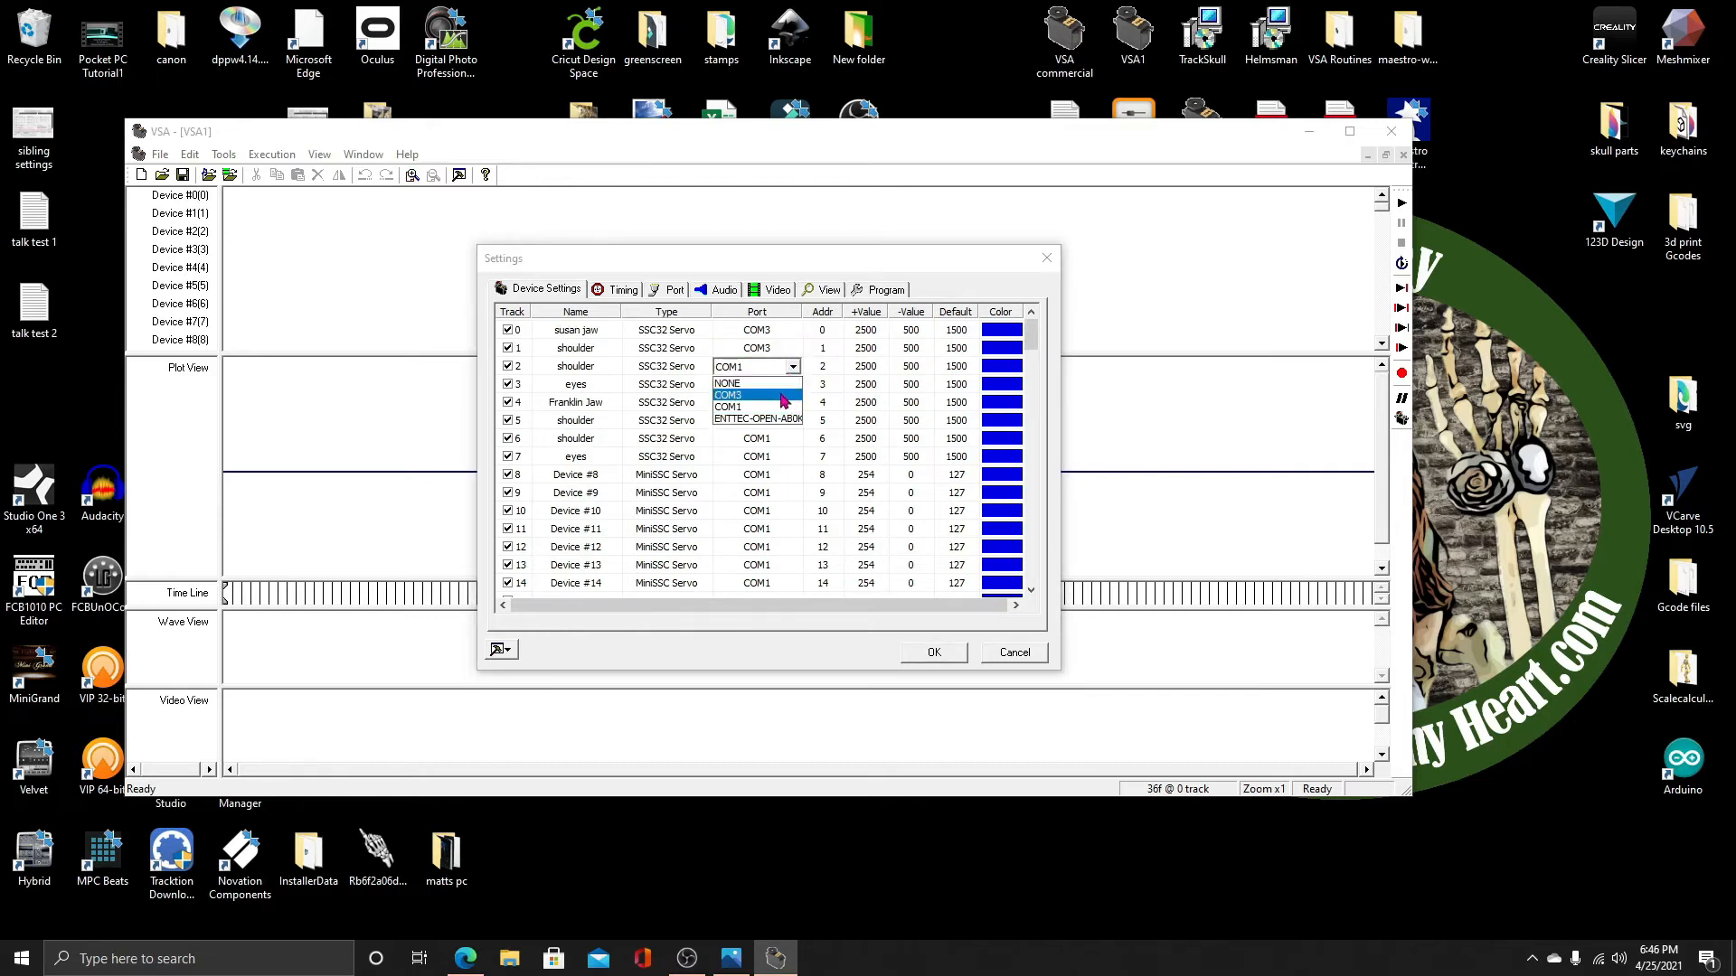
pyautogui.click(782, 401)
pyautogui.doubleClick(792, 386)
pyautogui.click(794, 386)
pyautogui.click(781, 417)
# Assign port COM3 to tracks 4 to 7, Franklin Jaw through the second eyes track
pyautogui.click(785, 404)
pyautogui.doubleClick(792, 404)
pyautogui.click(776, 434)
pyautogui.doubleClick(790, 422)
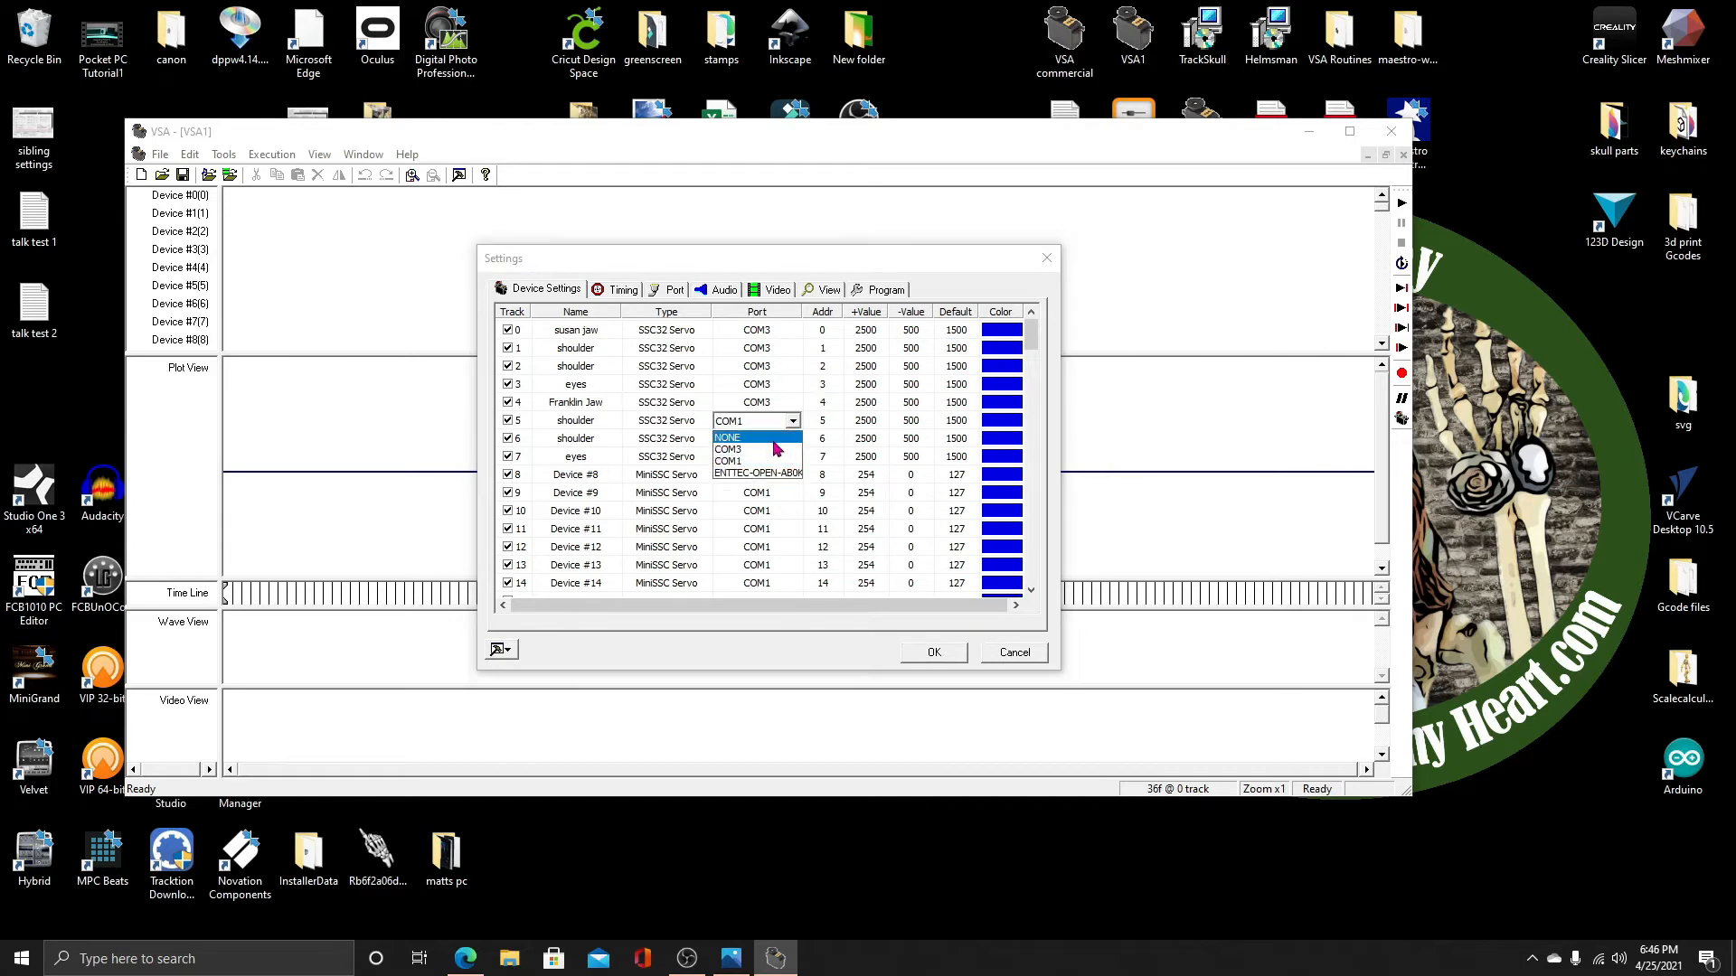
pyautogui.click(775, 448)
pyautogui.doubleClick(789, 424)
pyautogui.click(789, 448)
pyautogui.doubleClick(789, 440)
pyautogui.click(778, 467)
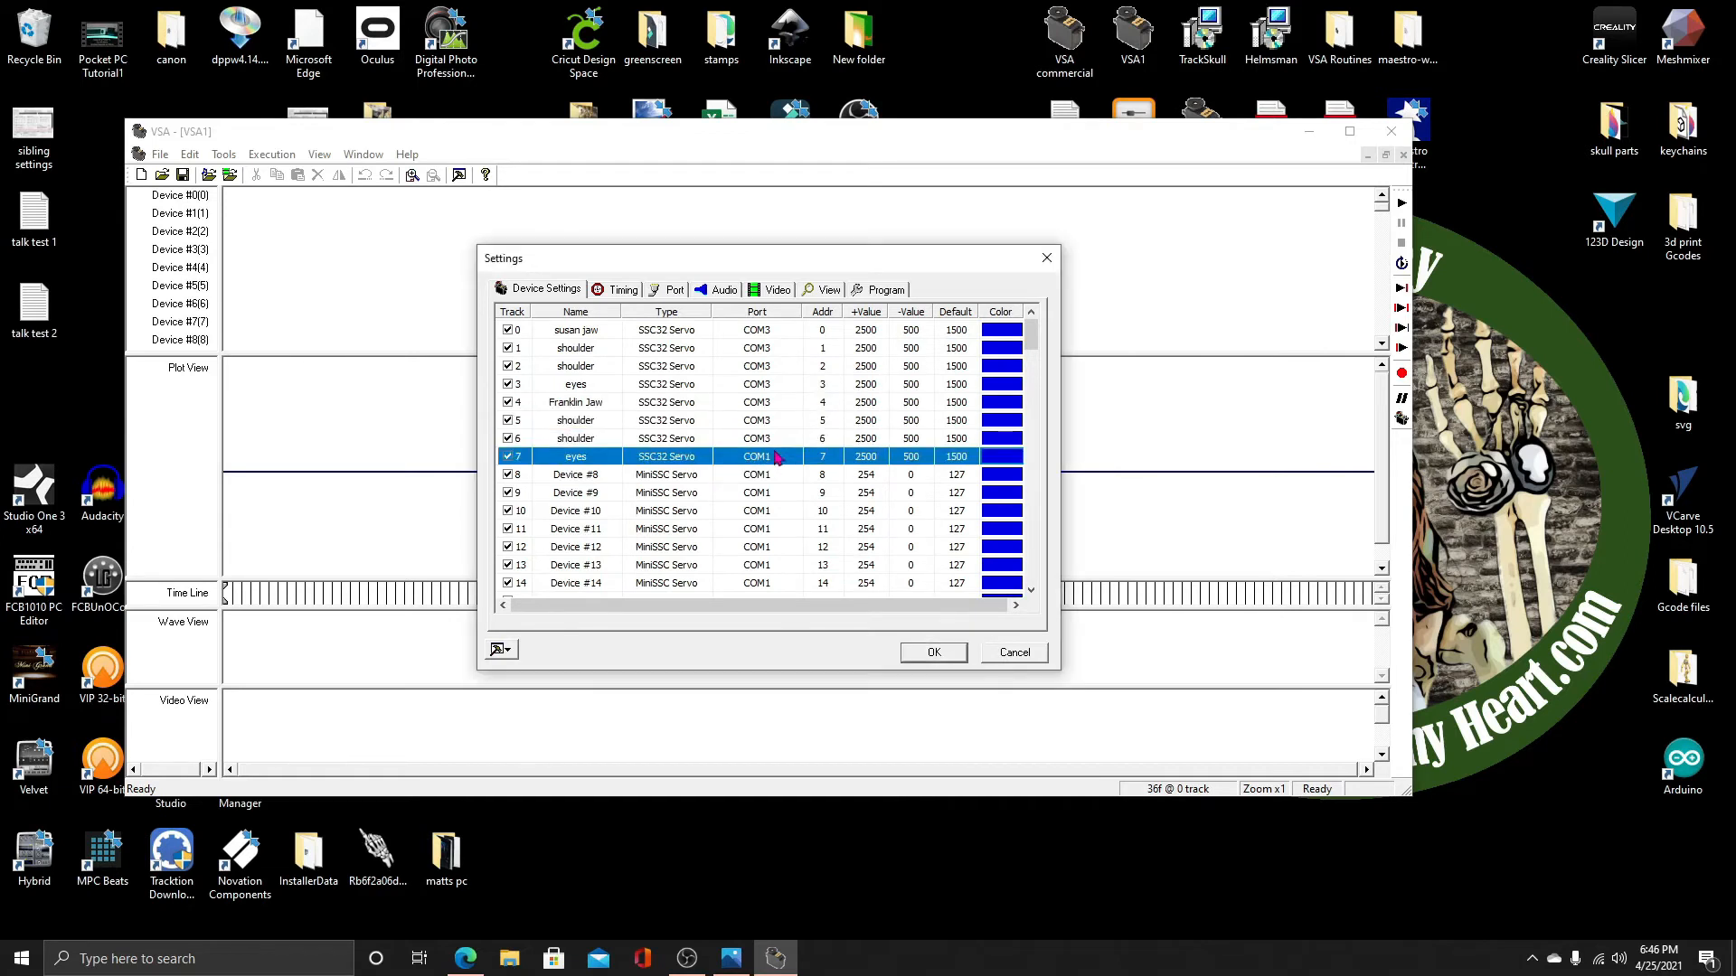
pyautogui.doubleClick(792, 458)
pyautogui.click(781, 487)
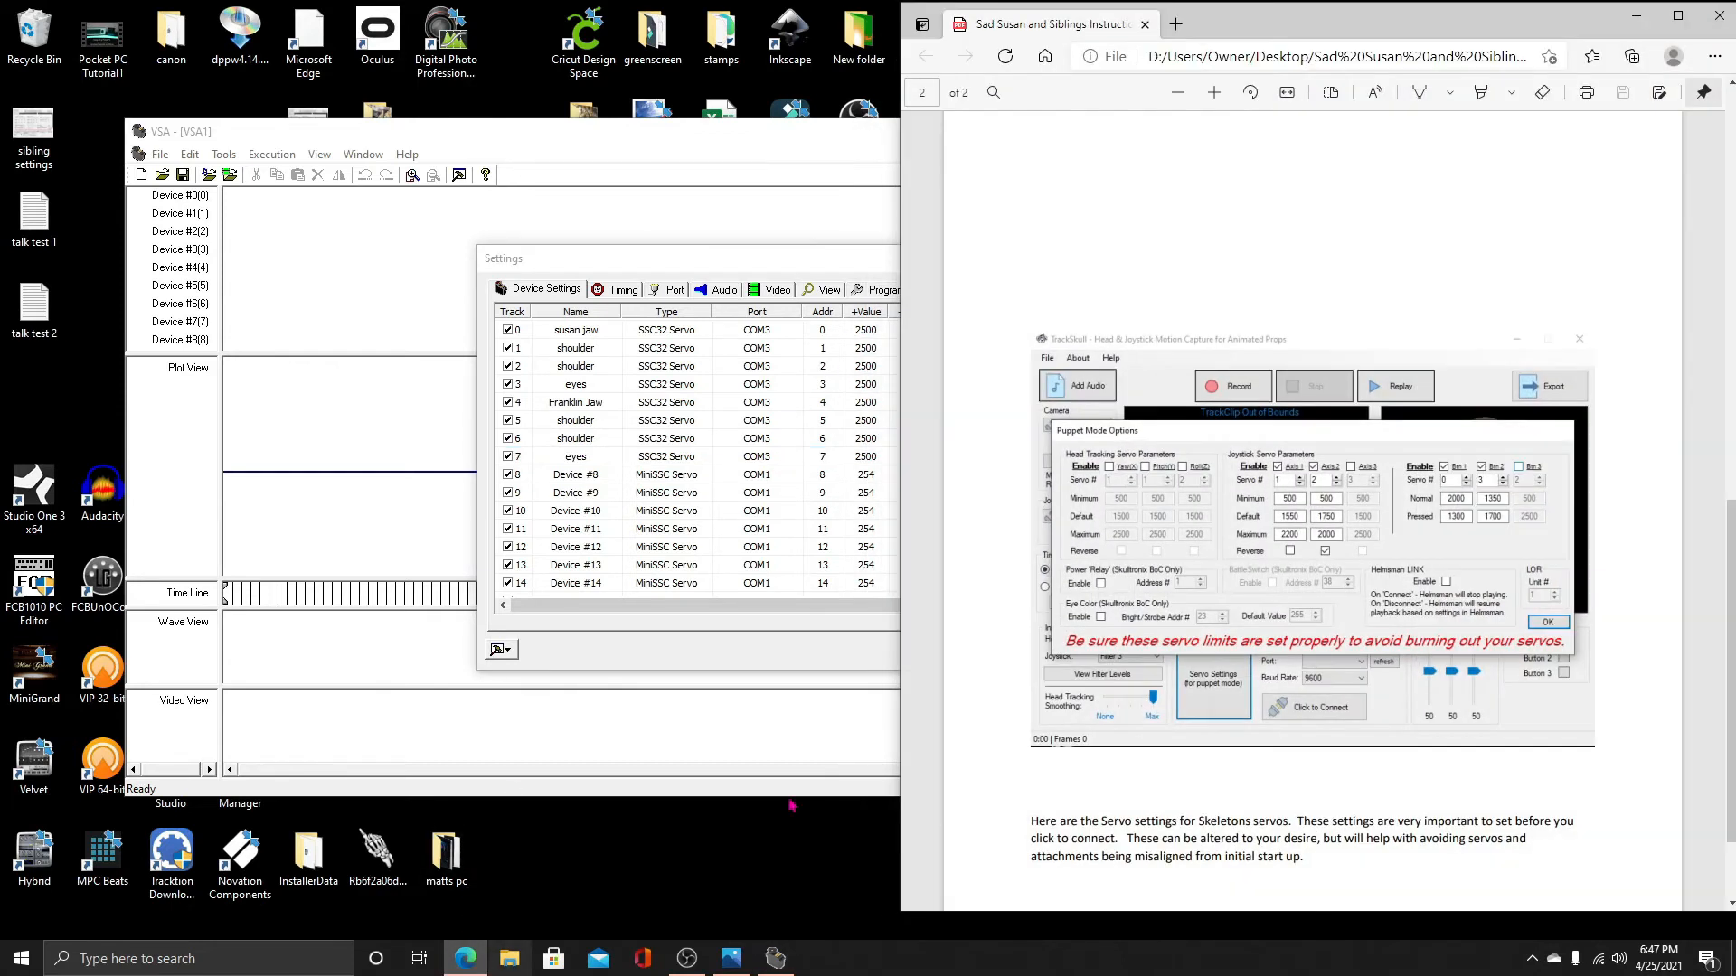
# With the Sad Susan instructions PDF alongside for reference, set the susan jaw track to maximum 2000, minimum 1300 and default 2000
pyautogui.click(465, 959)
pyautogui.moveTo(1318, 25); pyautogui.dragTo(1454, 8)
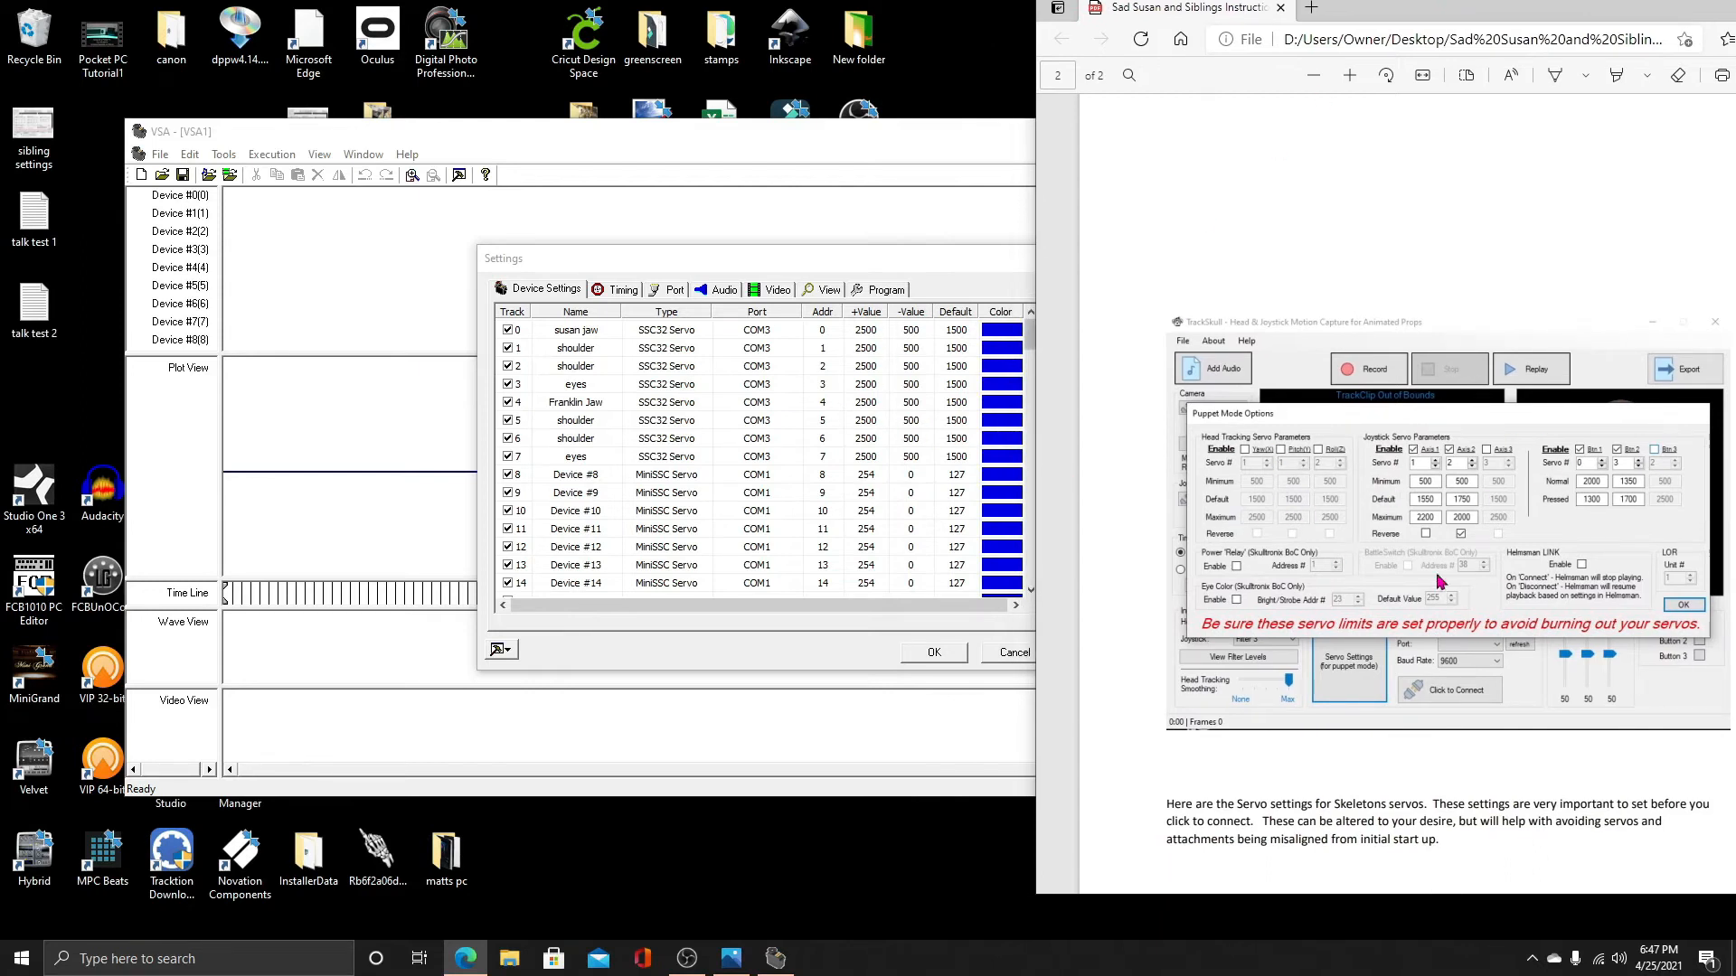
pyautogui.click(858, 331)
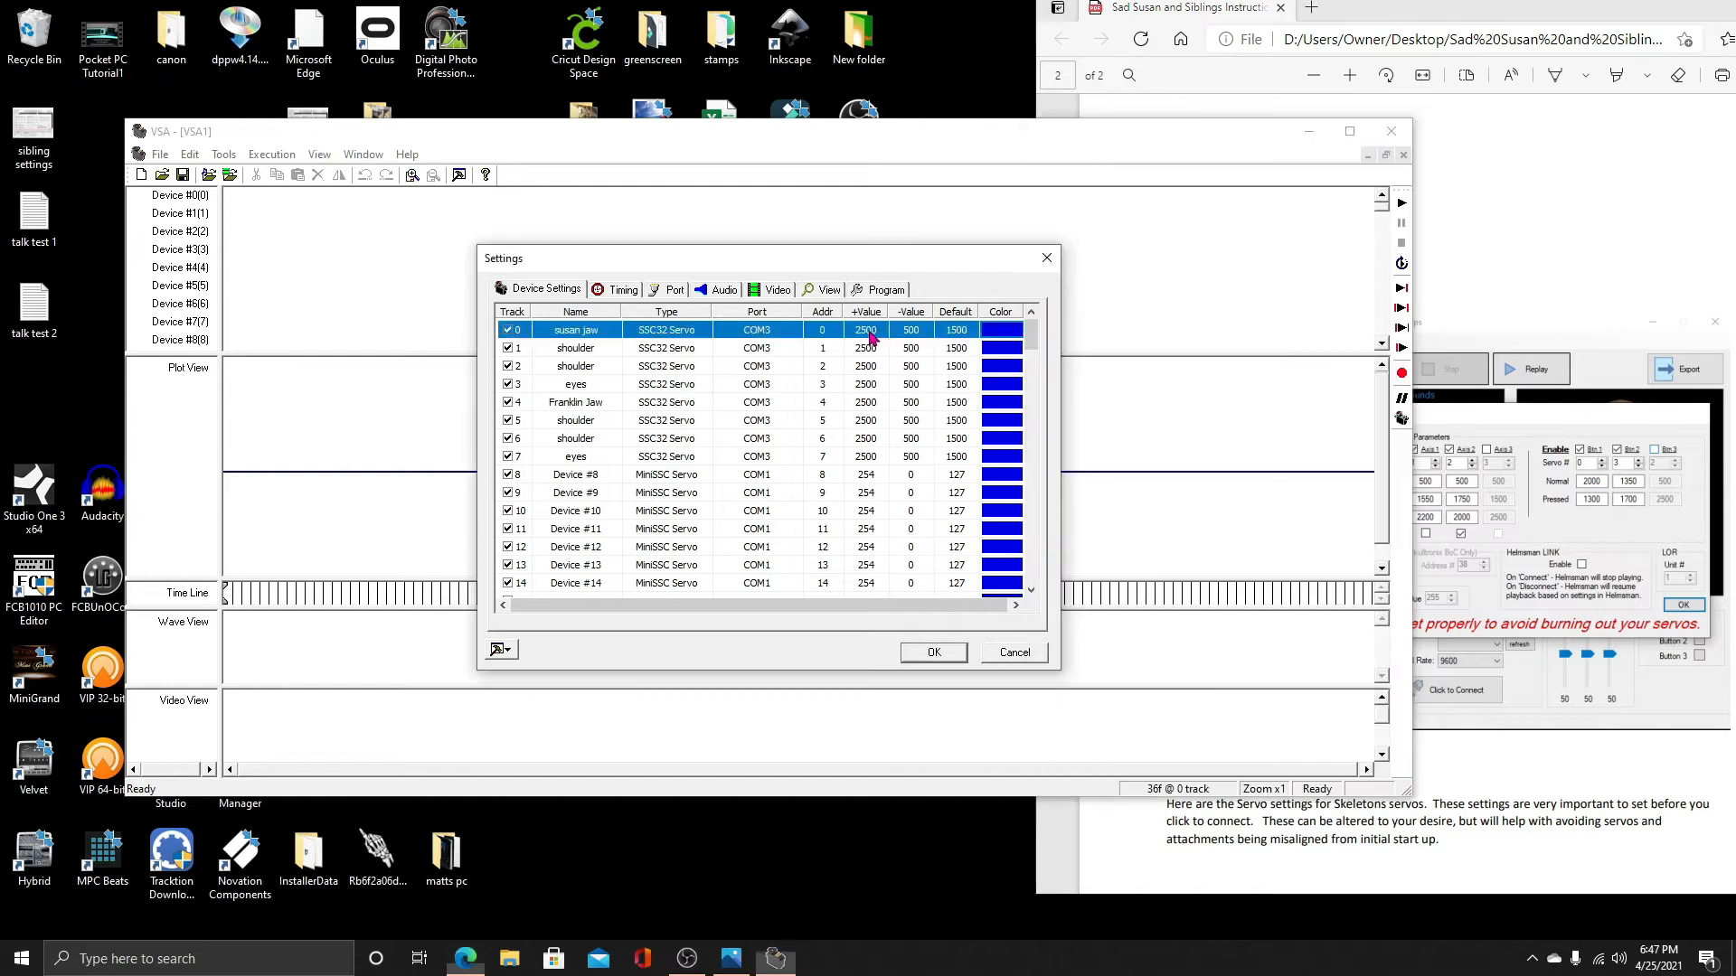
pyautogui.click(869, 336)
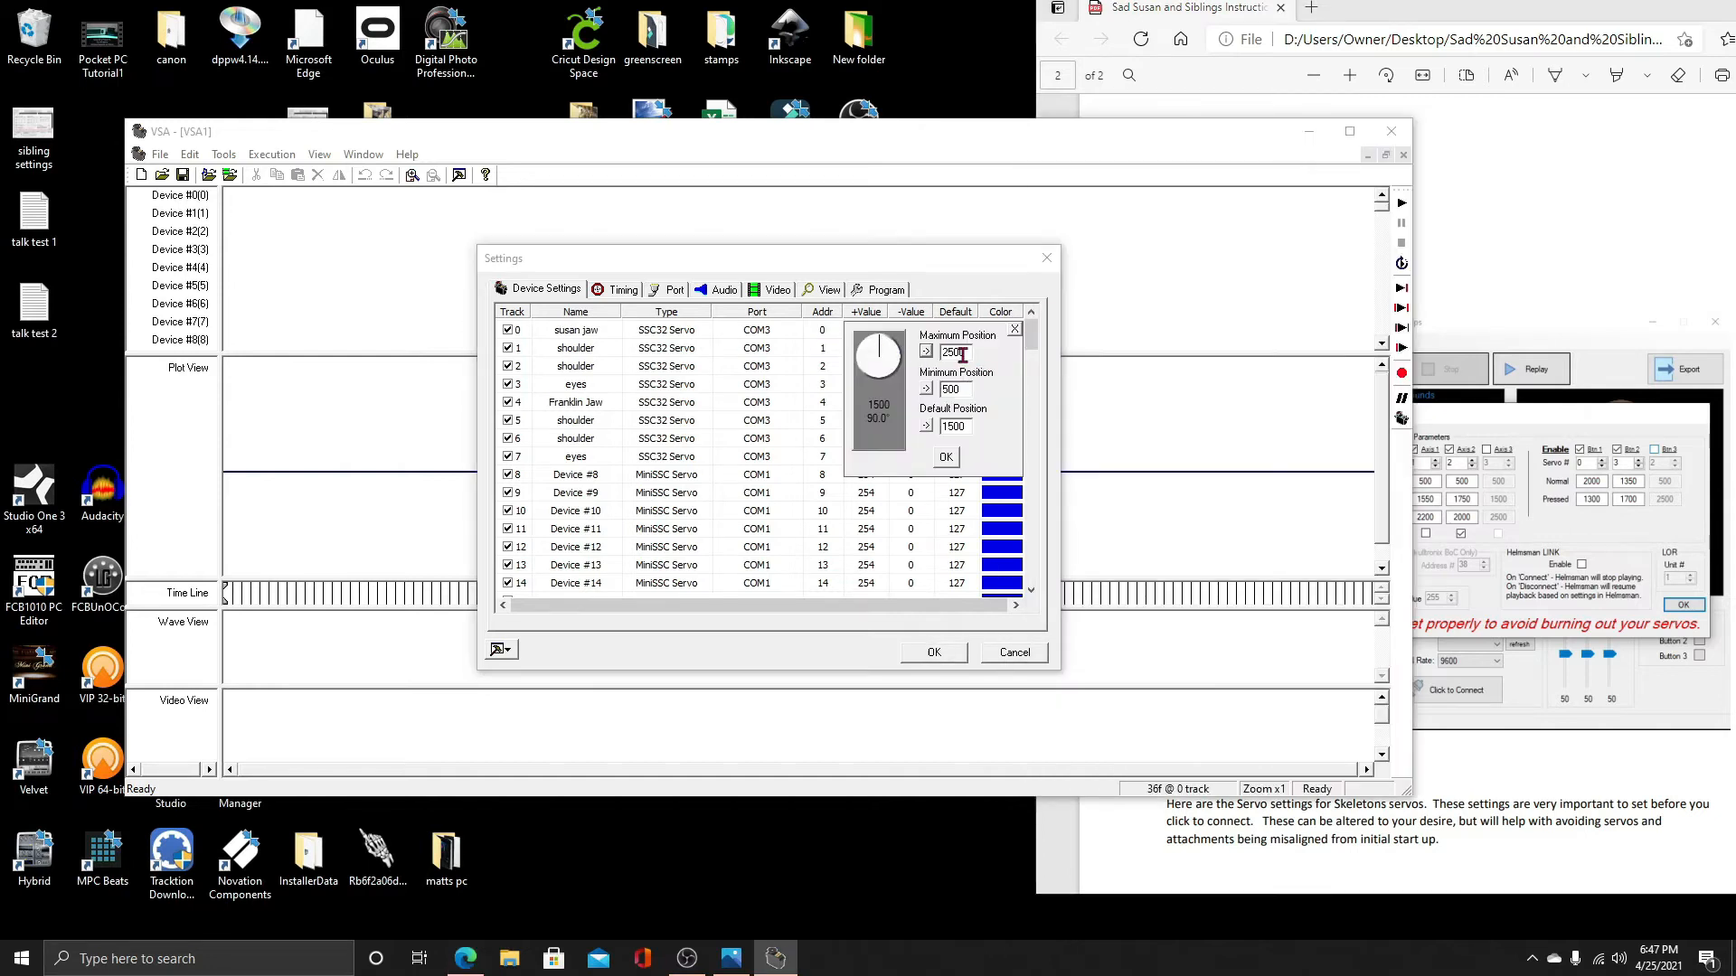
pyautogui.click(1442, 288)
pyautogui.moveTo(1430, 20); pyautogui.dragTo(1505, 18)
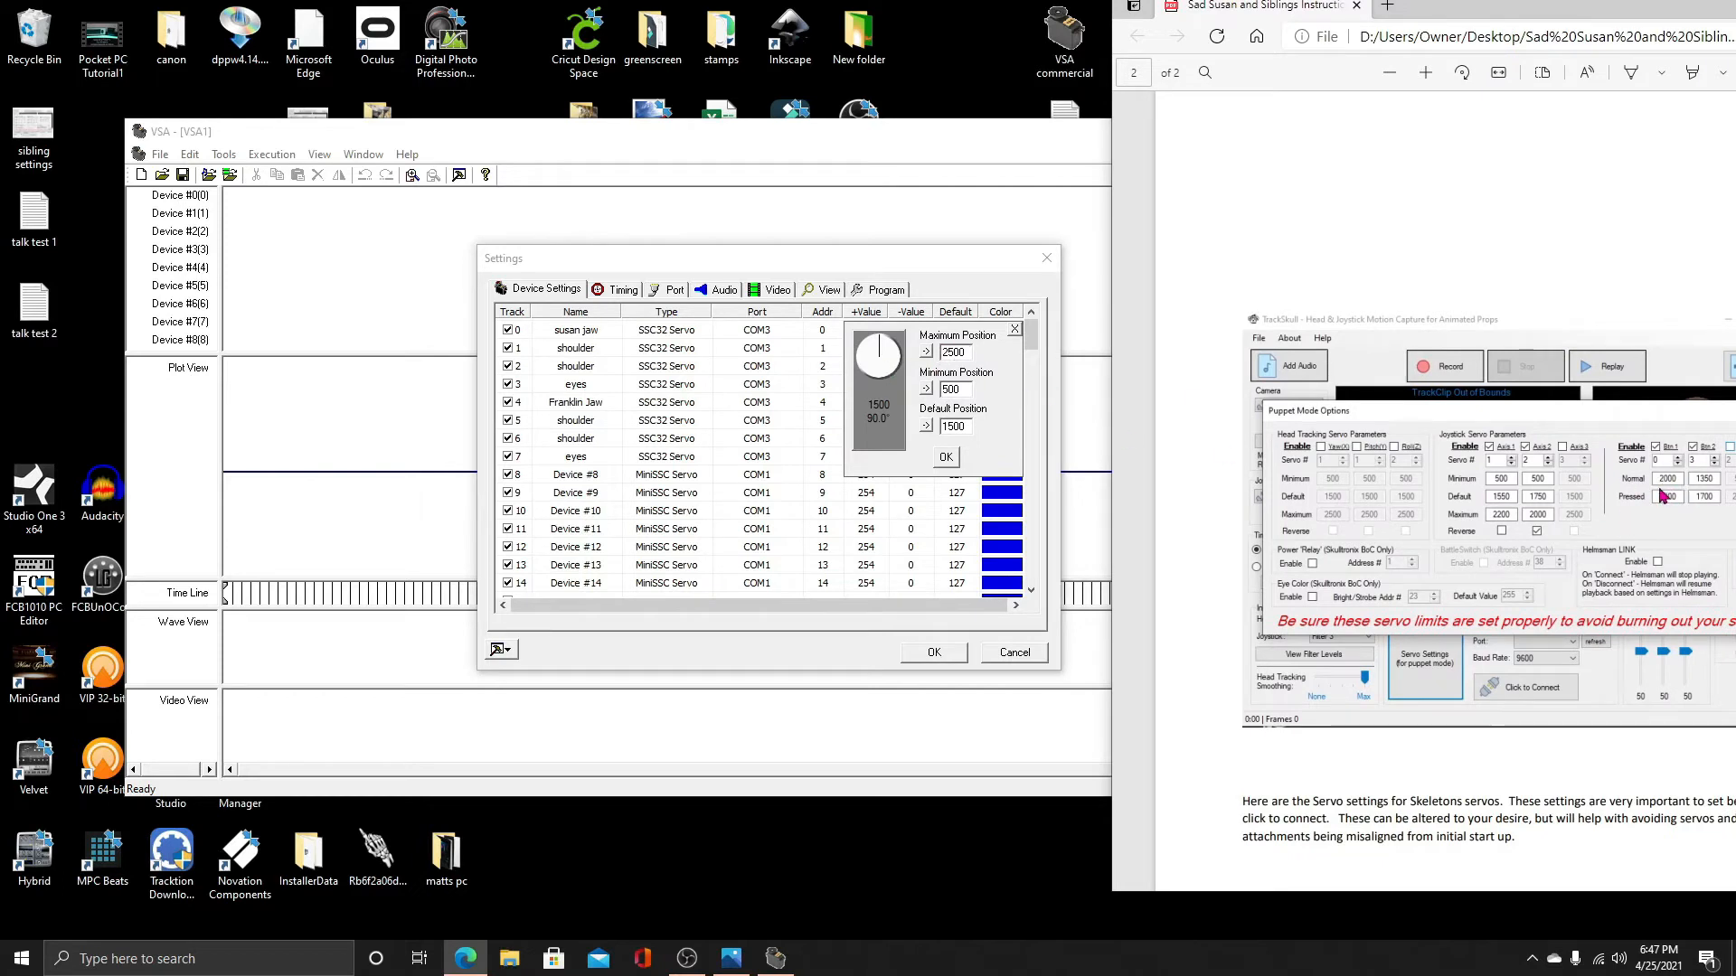
pyautogui.click(962, 351)
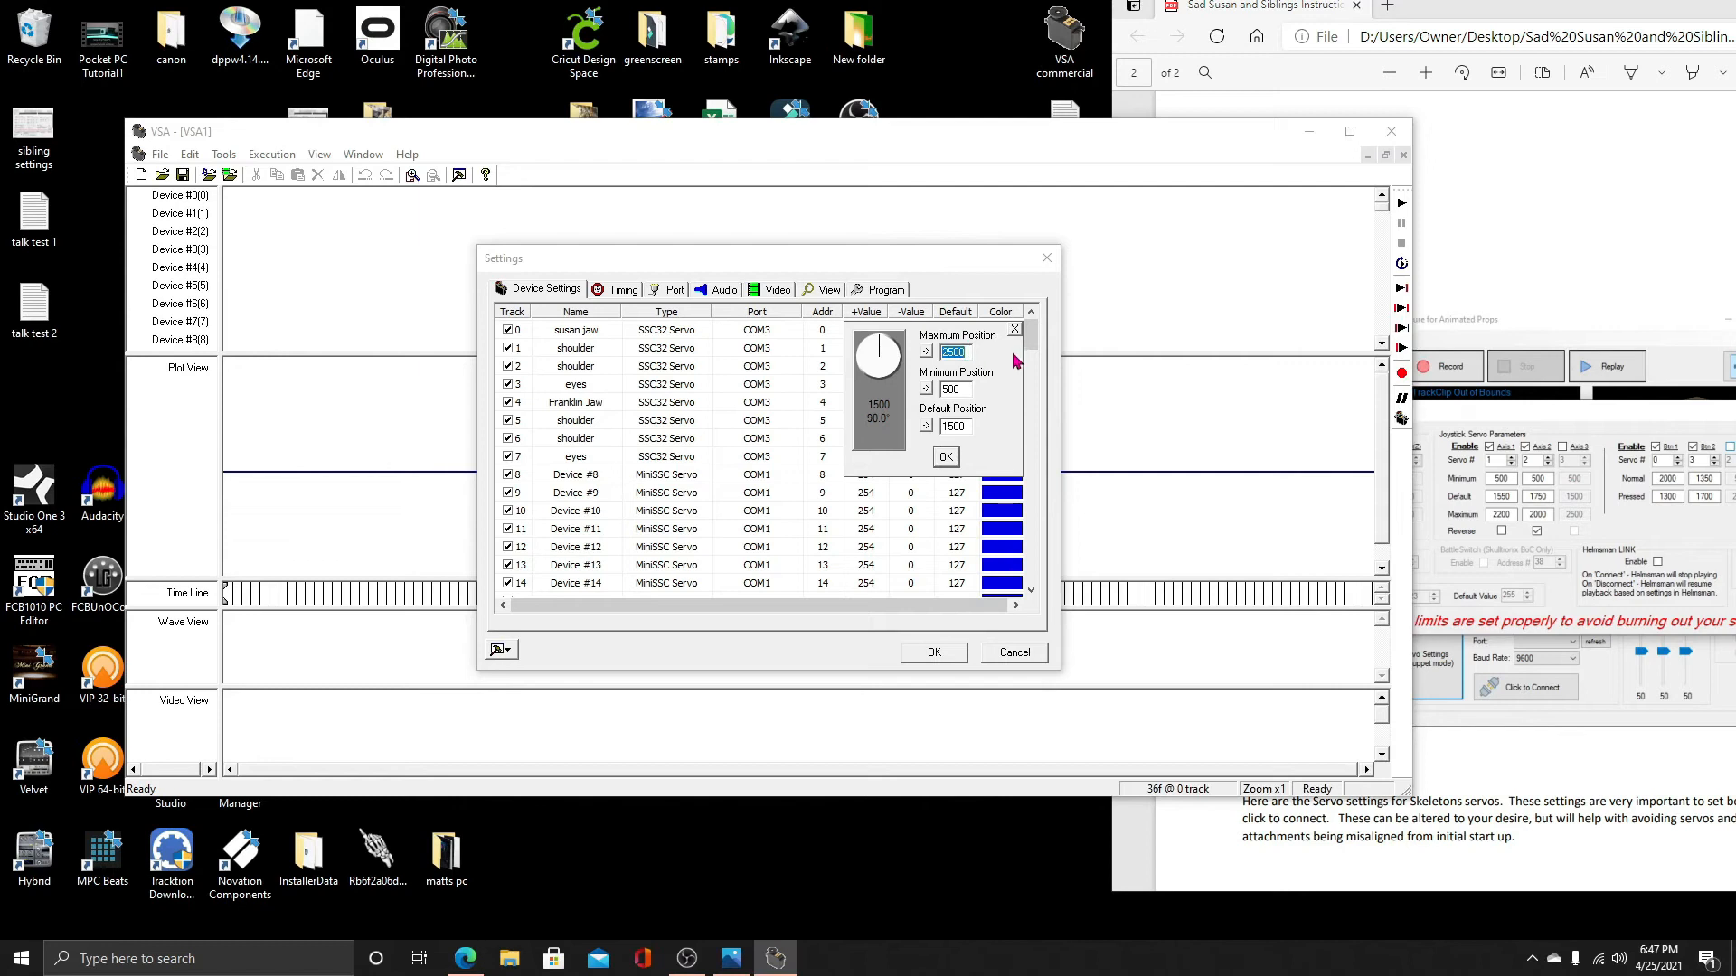
pyautogui.write('20')
pyautogui.moveTo(965, 390); pyautogui.dragTo(941, 389)
pyautogui.write('13')
pyautogui.moveTo(968, 425); pyautogui.dragTo(943, 425)
pyautogui.write('2000')
pyautogui.click(946, 458)
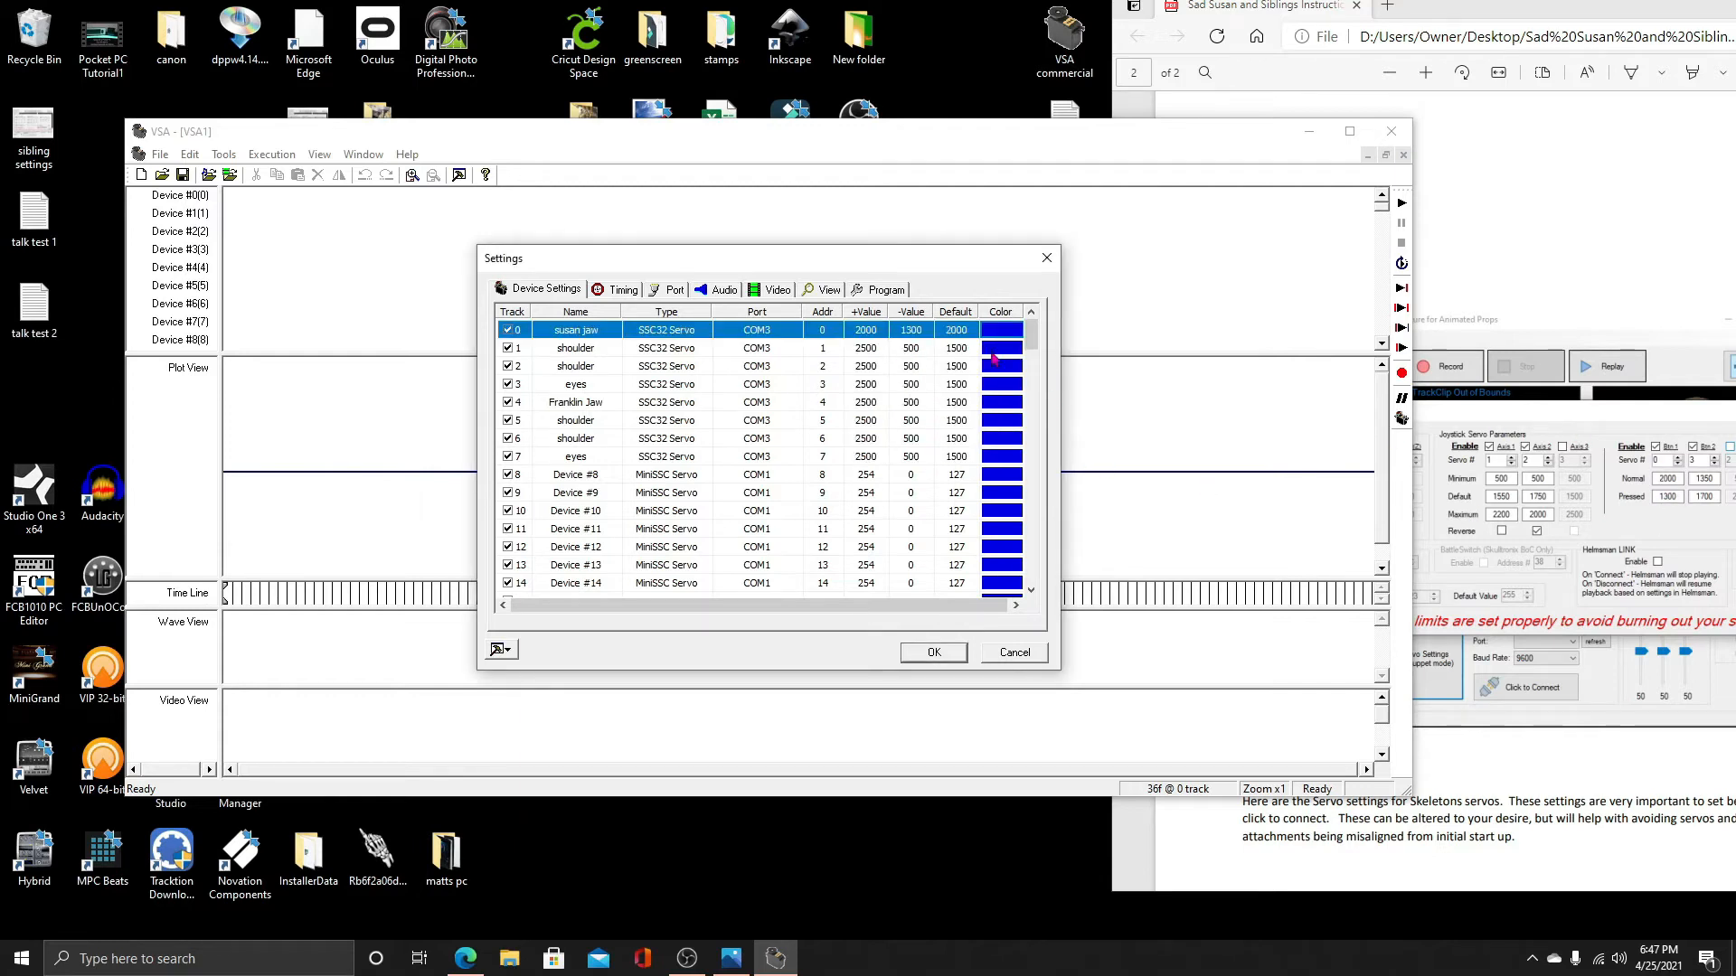
# Set track 1 (shoulder) to a maximum position of 2200 and a default position of 1550
pyautogui.doubleClick(928, 354)
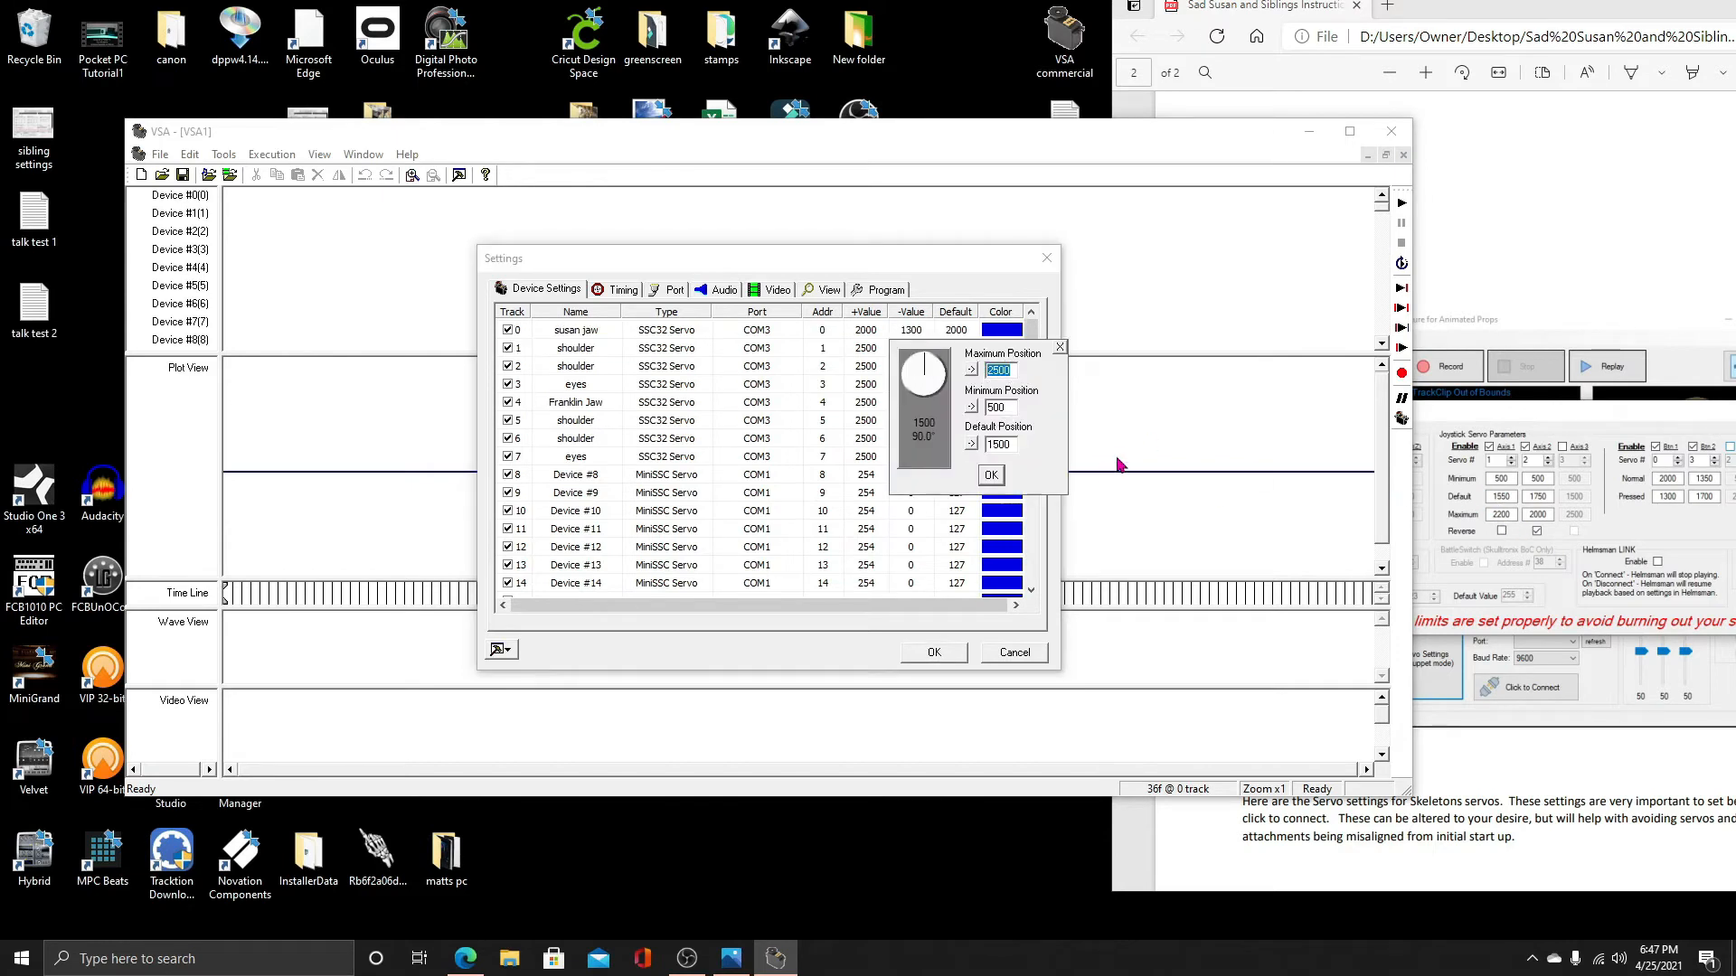
pyautogui.write('200')
pyautogui.moveTo(1015, 443); pyautogui.dragTo(958, 406)
pyautogui.write('1550')
pyautogui.click(990, 474)
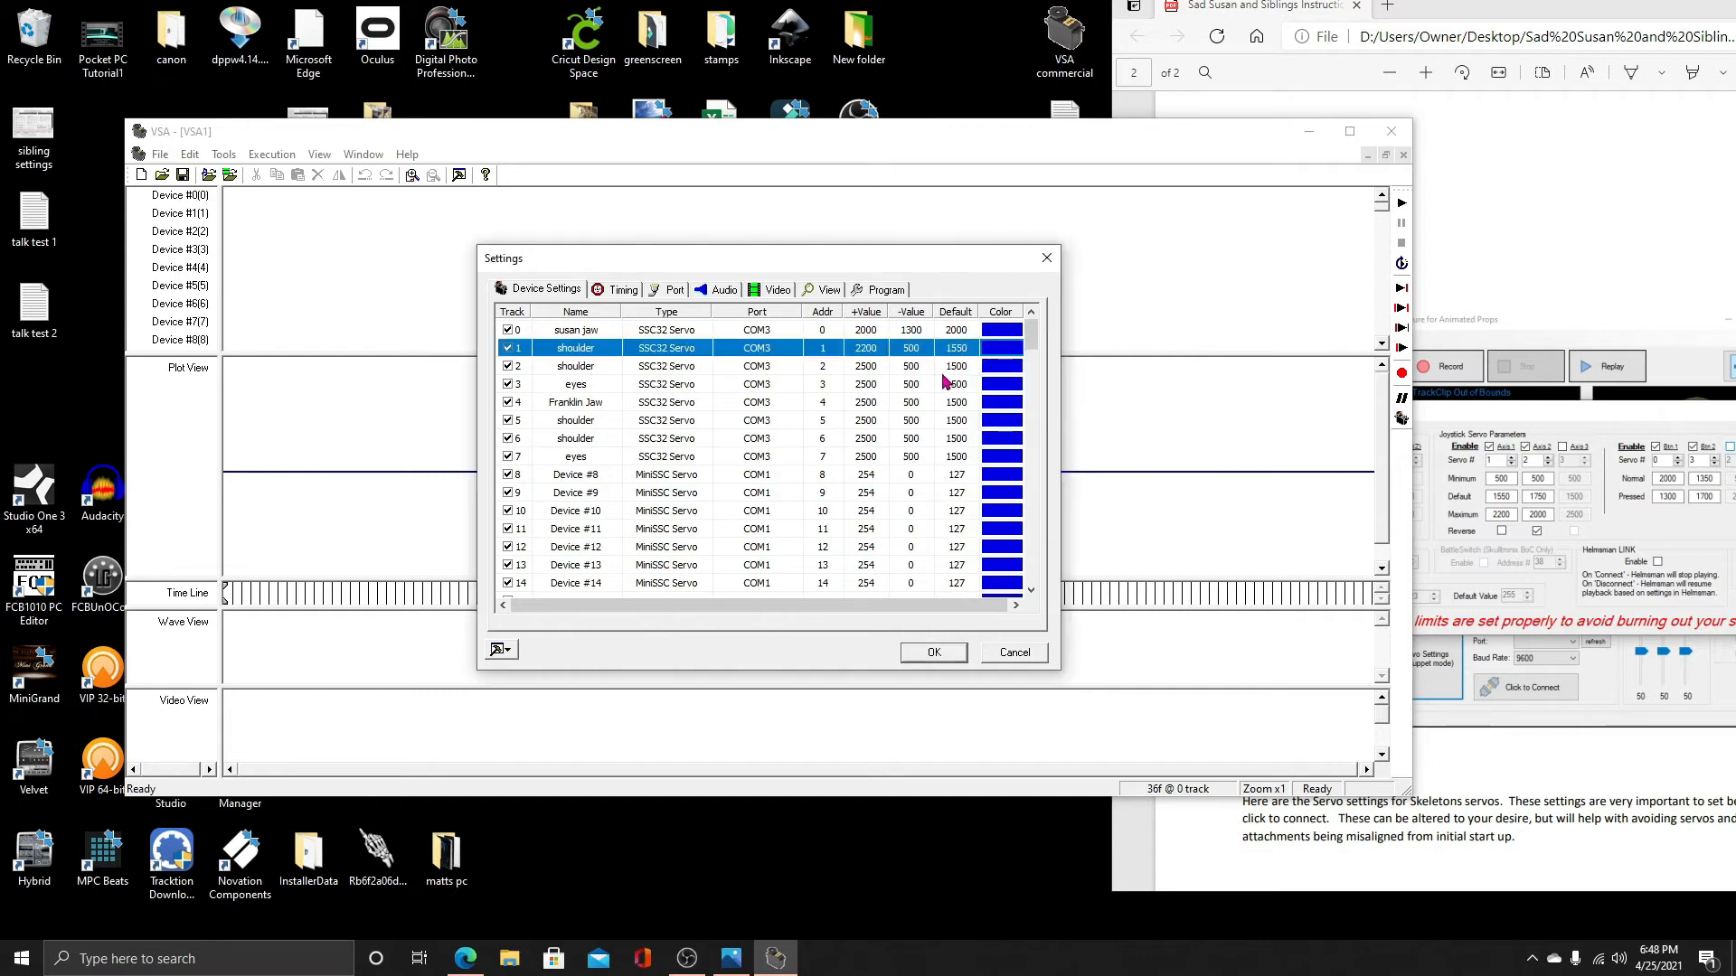
# Set track 2 (shoulder) to a maximum position of 2000 and a default position of 1750
pyautogui.doubleClick(949, 366)
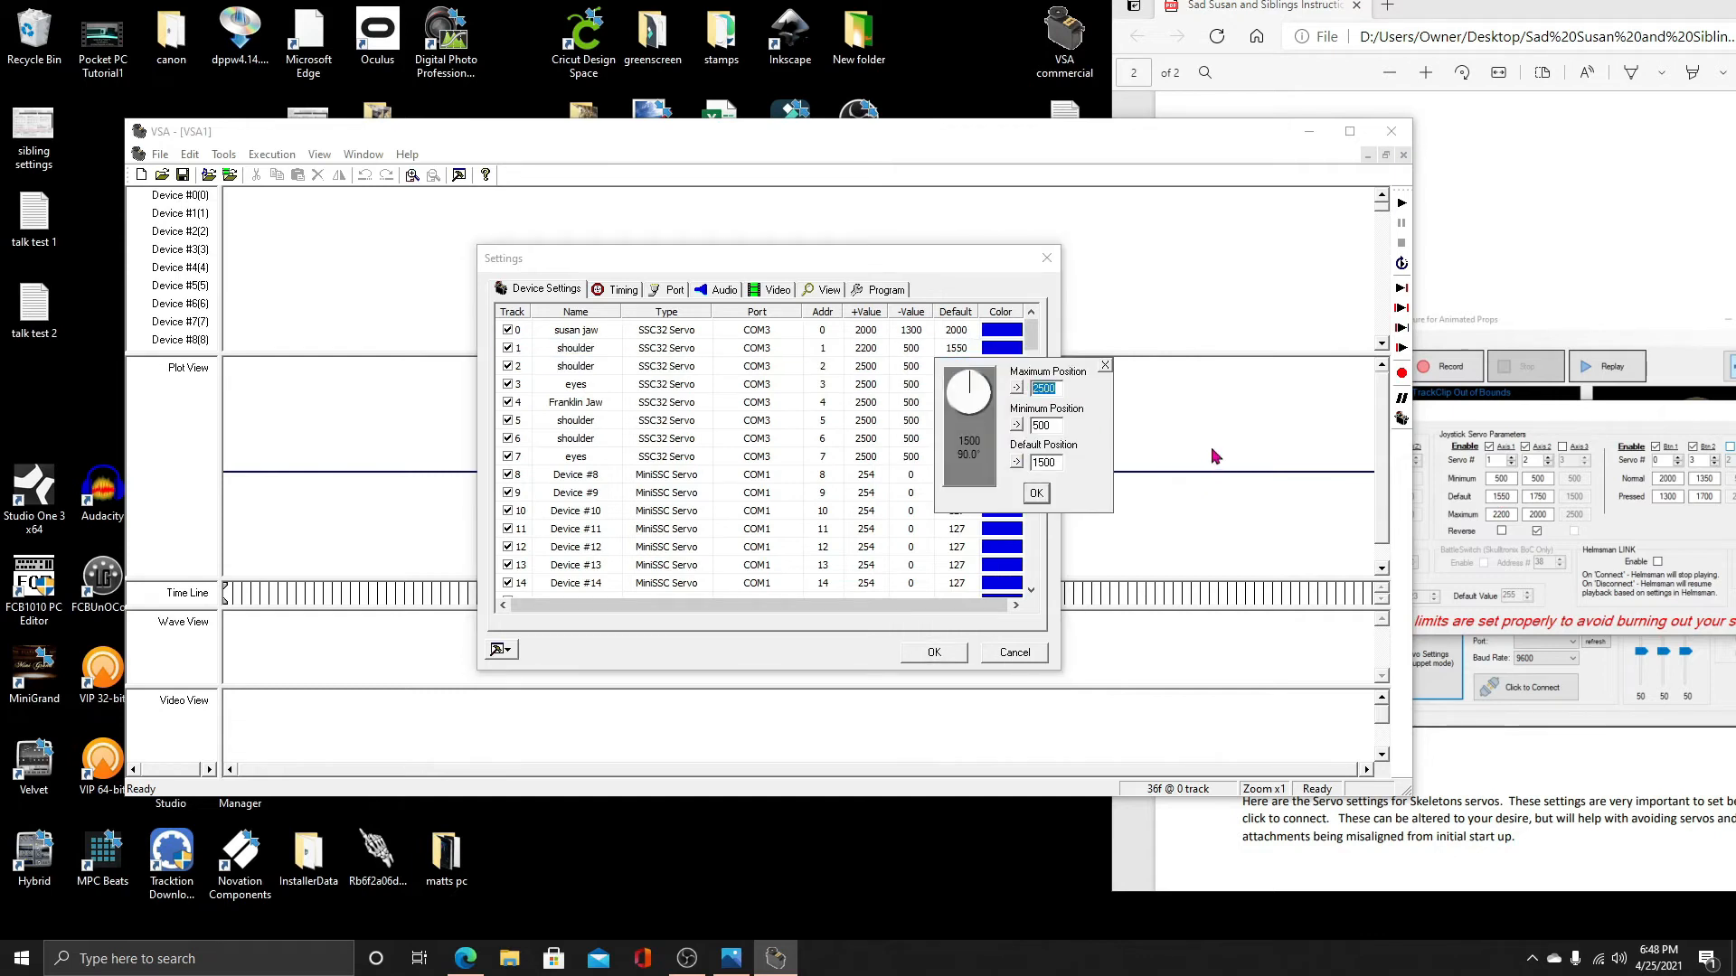
pyautogui.write('2000')
pyautogui.moveTo(1056, 462); pyautogui.dragTo(1031, 462)
pyautogui.write('1750')
pyautogui.click(1037, 493)
# Set track 3 (eyes) to a maximum position of 1700, minimum of 1350 and default of 1350
pyautogui.doubleClick(956, 384)
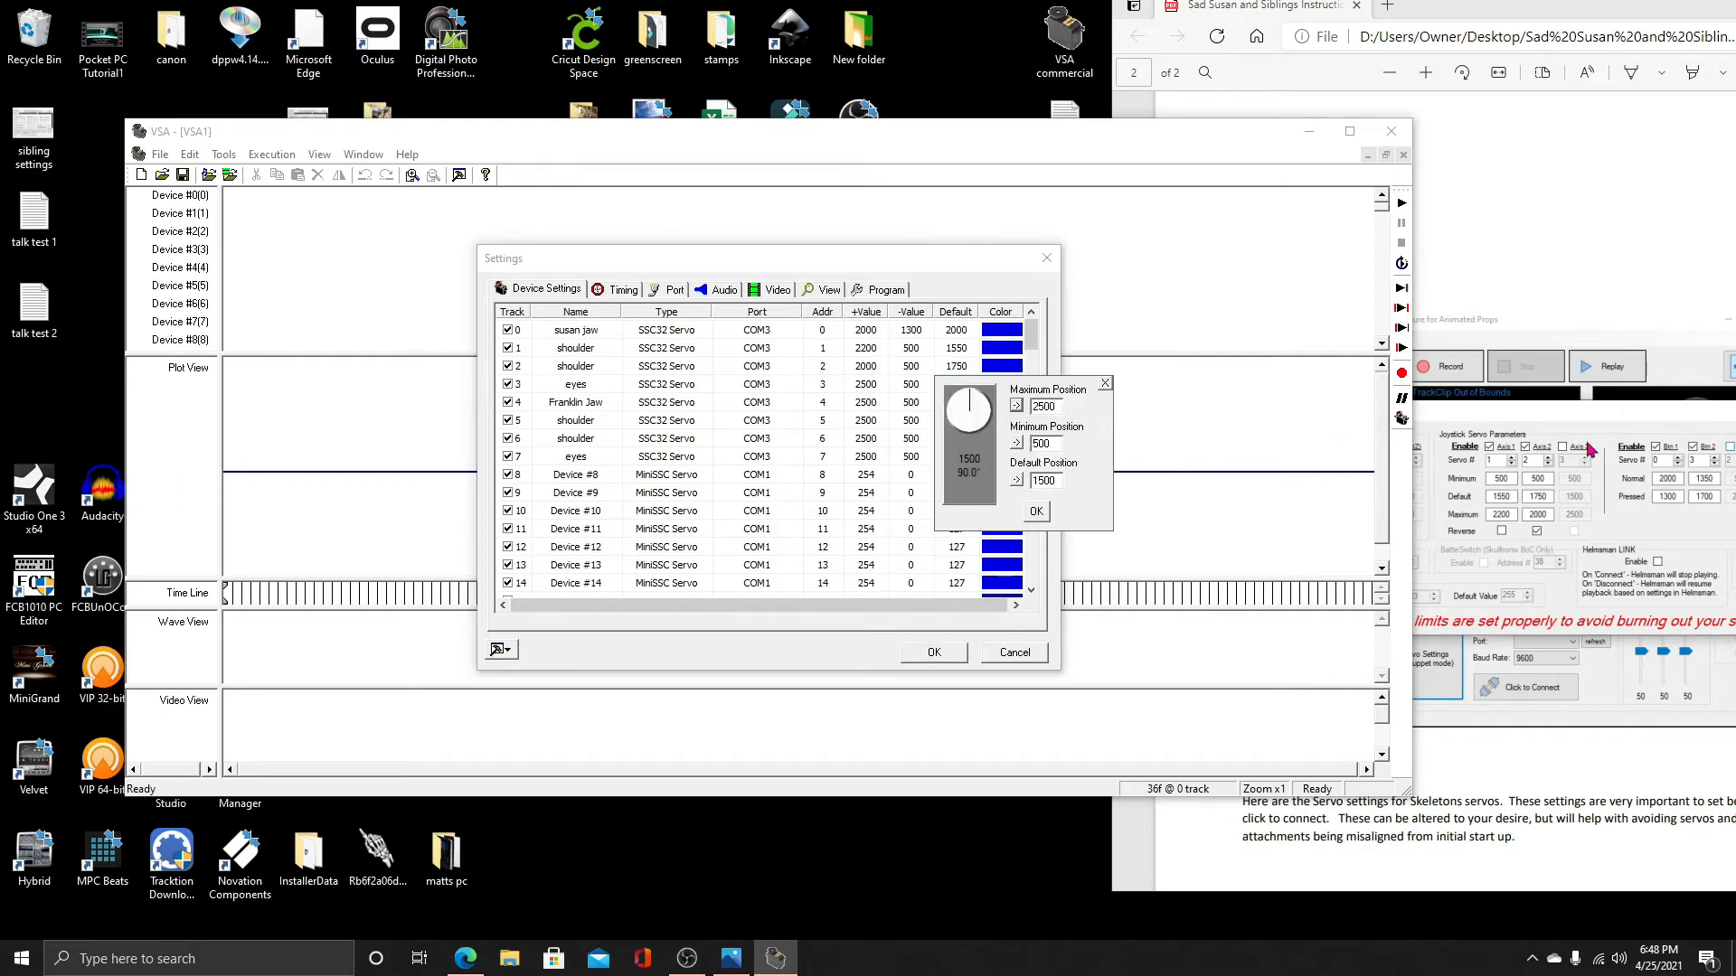
pyautogui.moveTo(1057, 406); pyautogui.dragTo(1031, 443)
pyautogui.write('17001')
pyautogui.moveTo(1060, 482); pyautogui.dragTo(1035, 482)
pyautogui.write('13')
pyautogui.click(1036, 511)
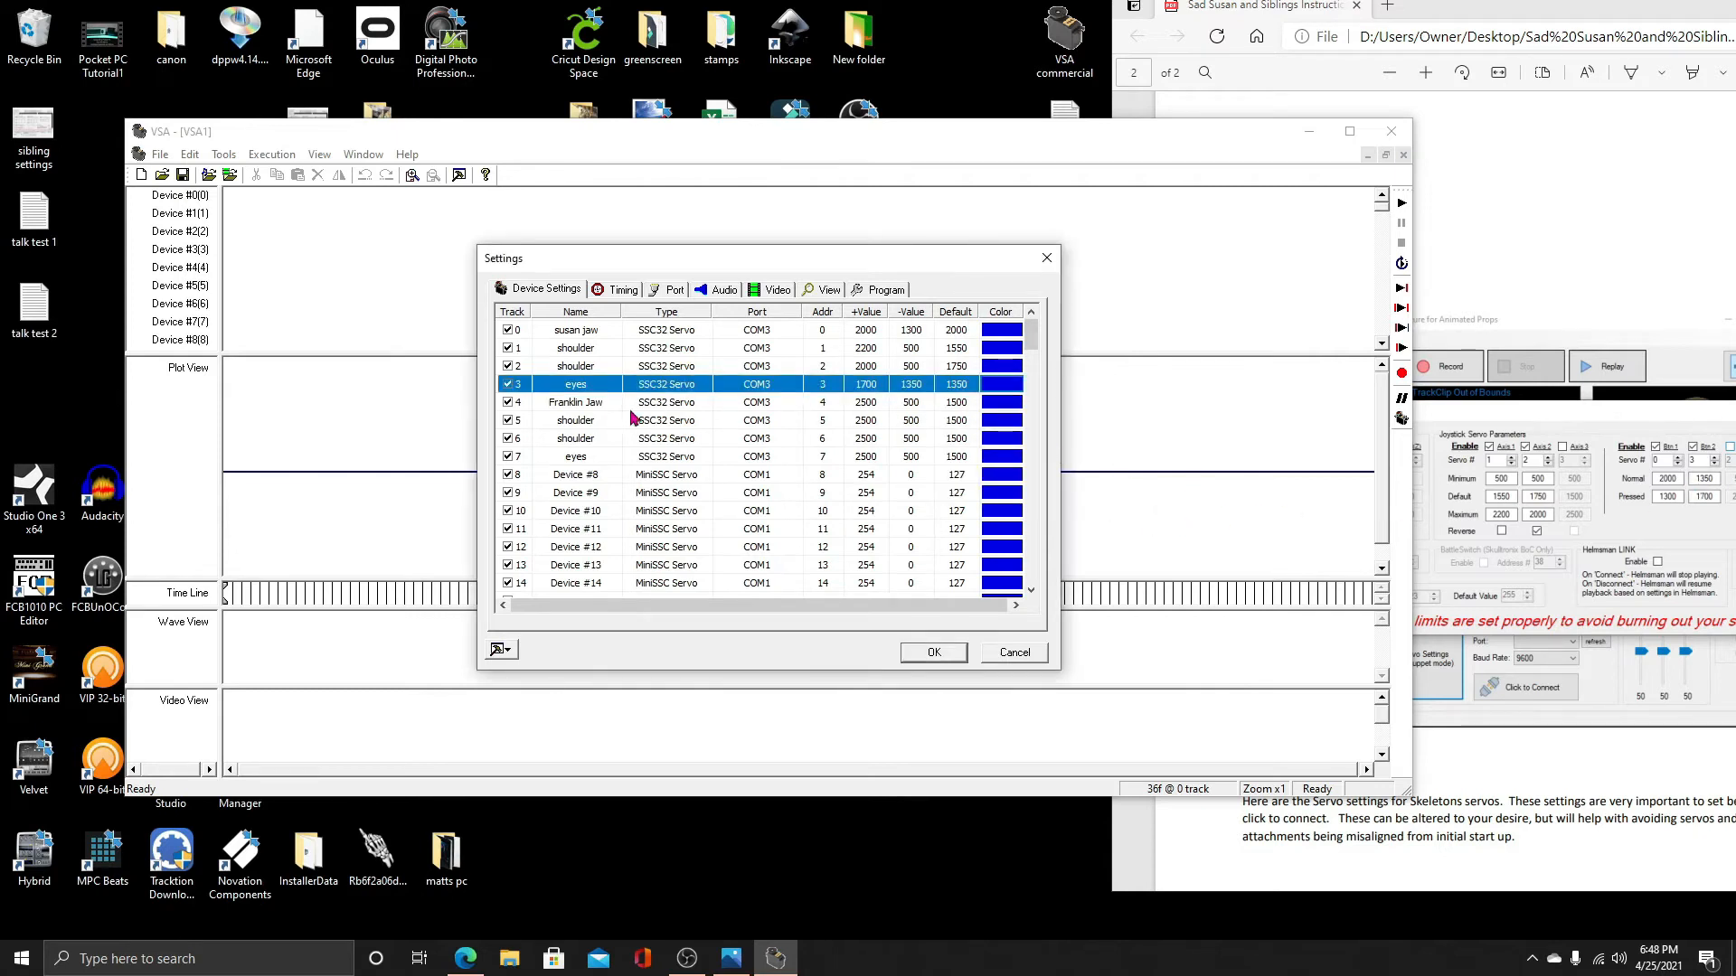
# Close the instructions PDF and bring up the sibling settings image beside the device settings for reference
pyautogui.moveTo(1537, 13); pyautogui.dragTo(1264, 26)
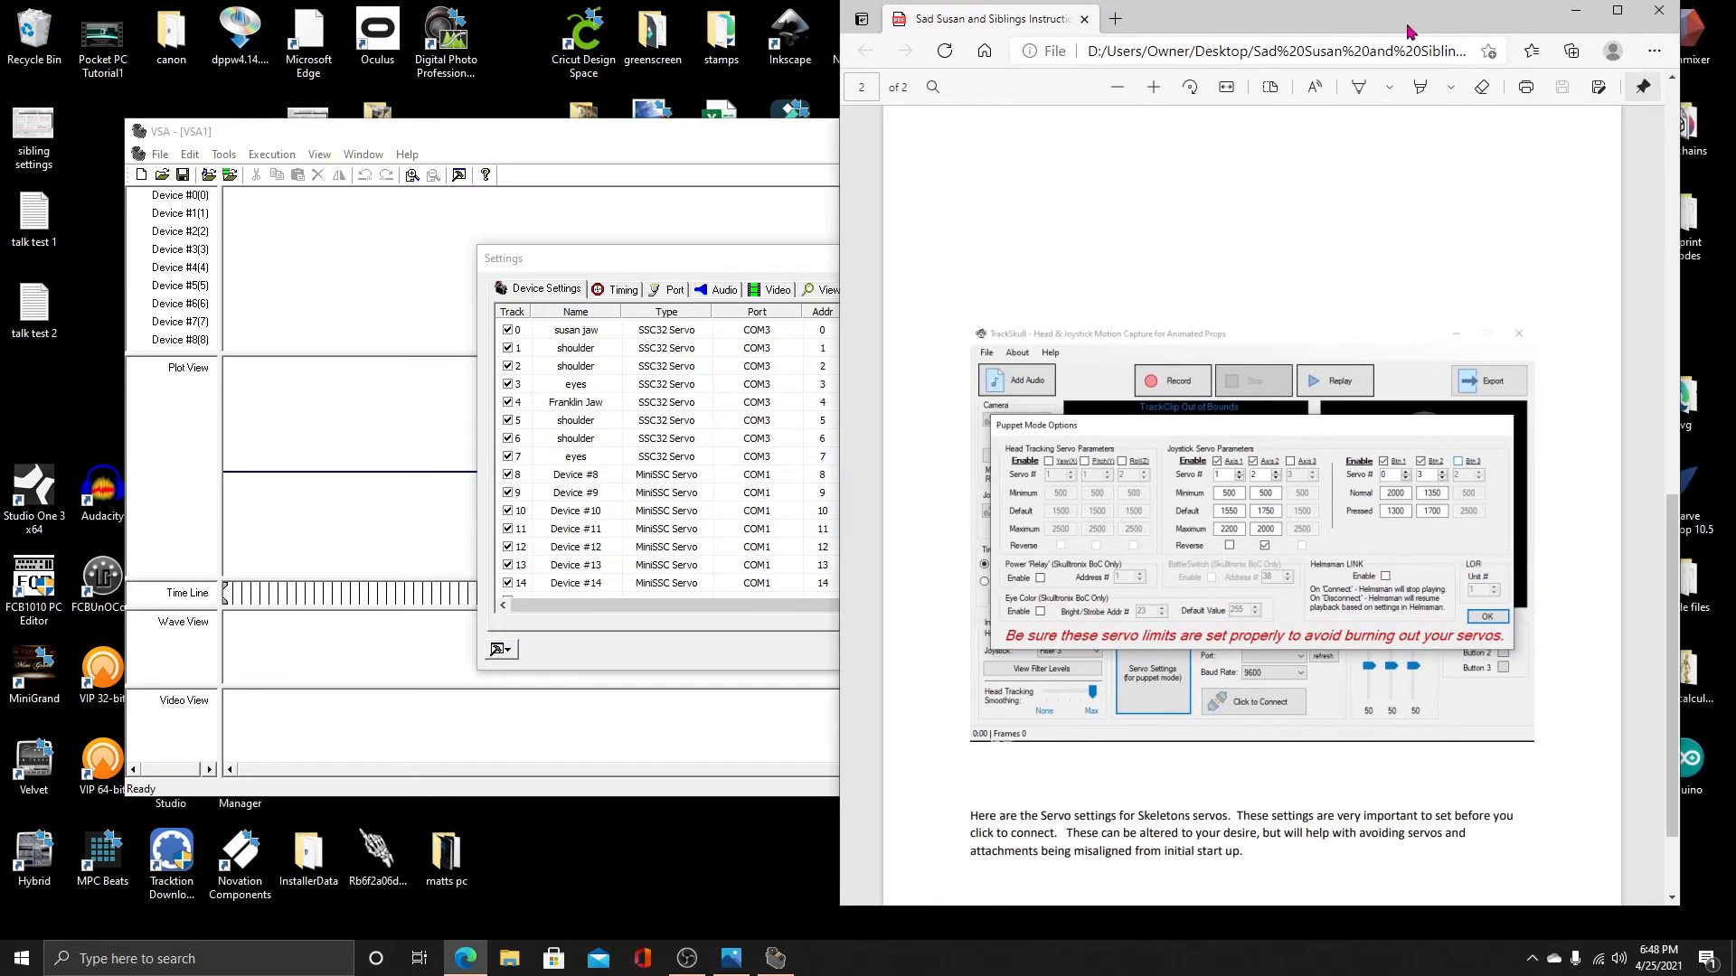
pyautogui.click(1658, 13)
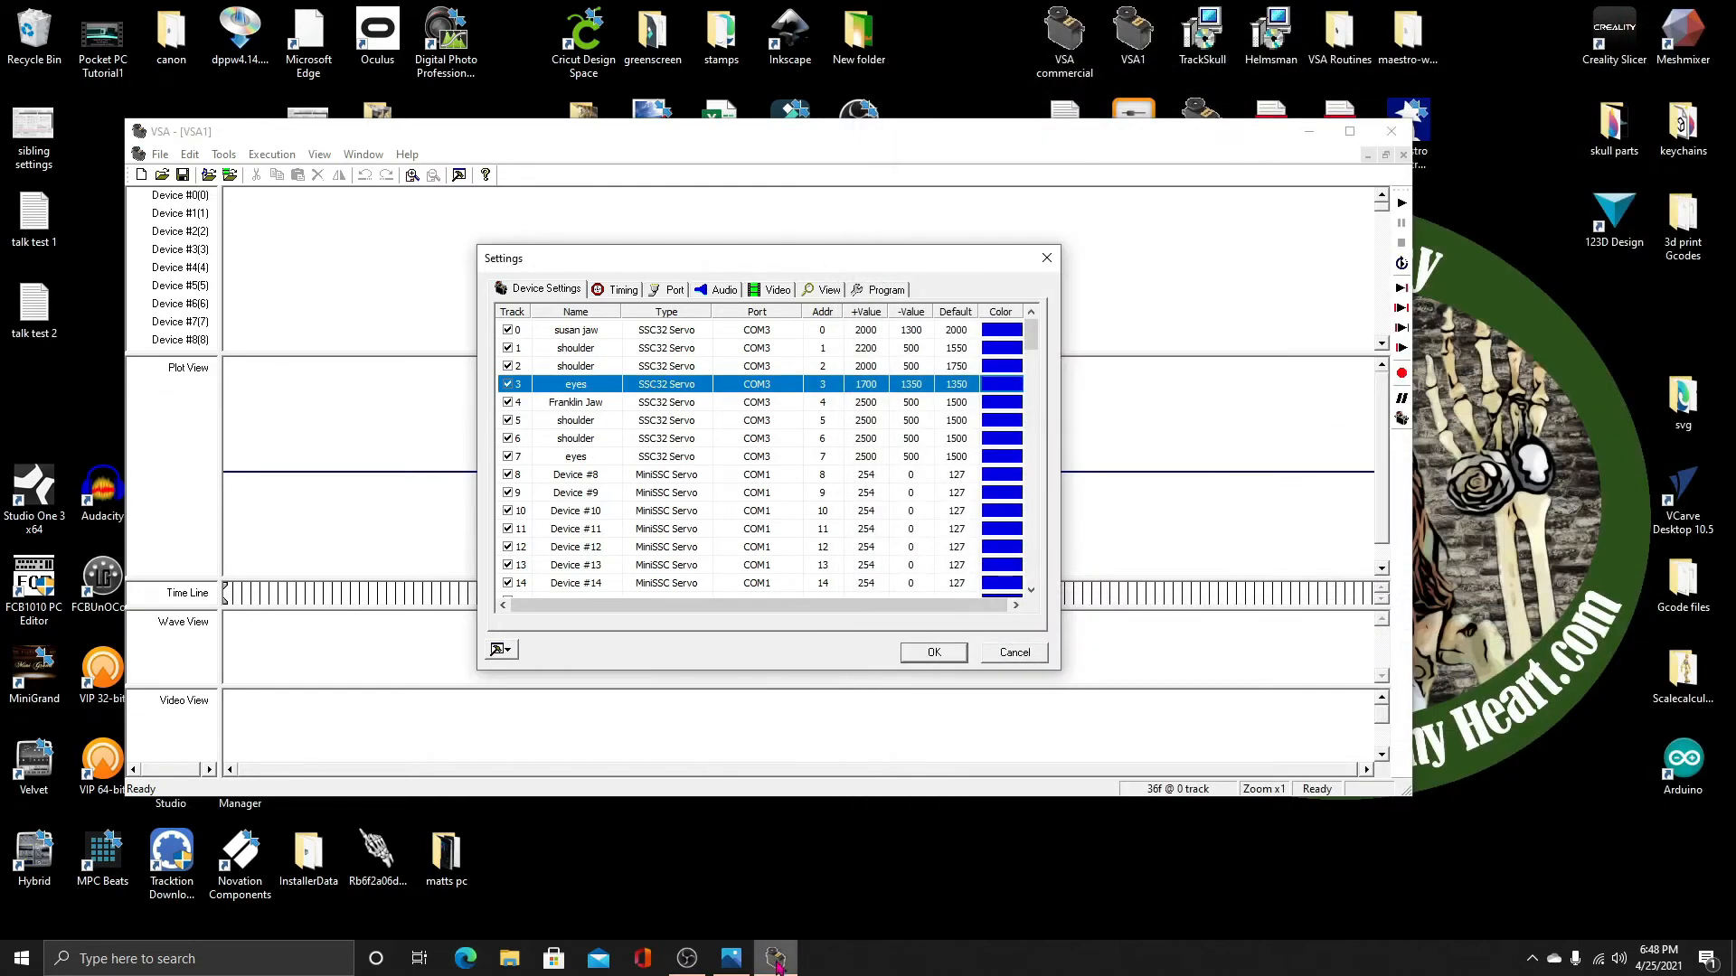
pyautogui.click(728, 963)
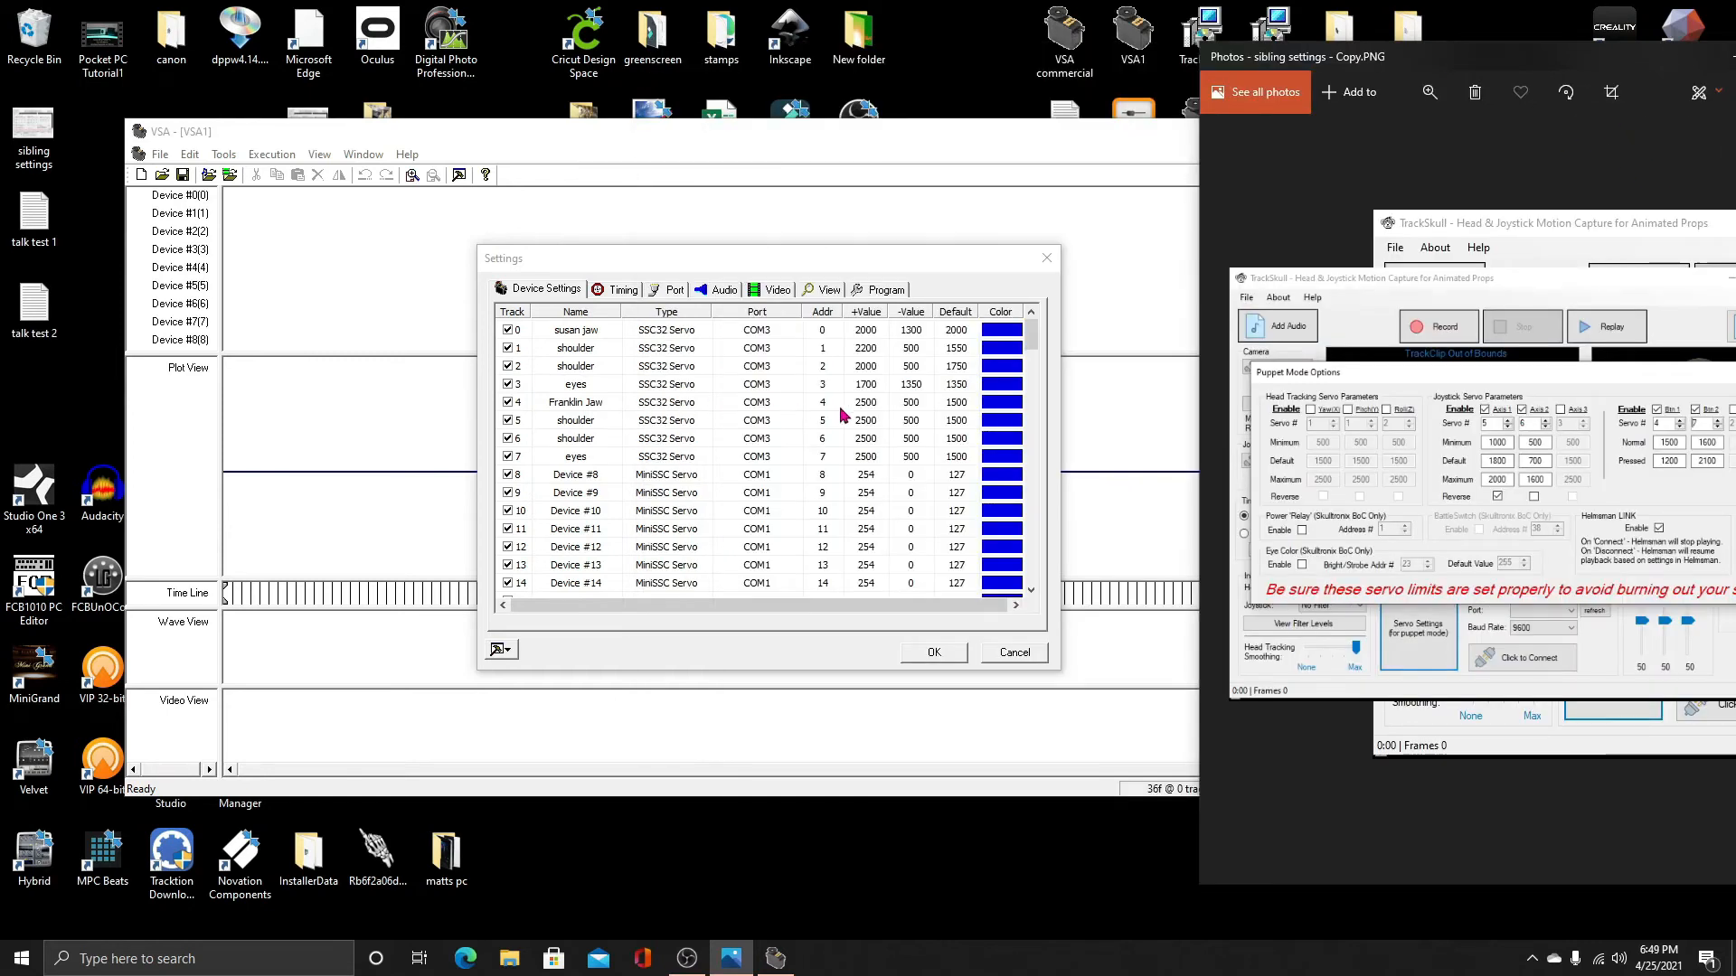
# Set the Franklin Jaw track to a maximum position of 1500, minimum of 1200 and default of 1500
pyautogui.doubleClick(865, 409)
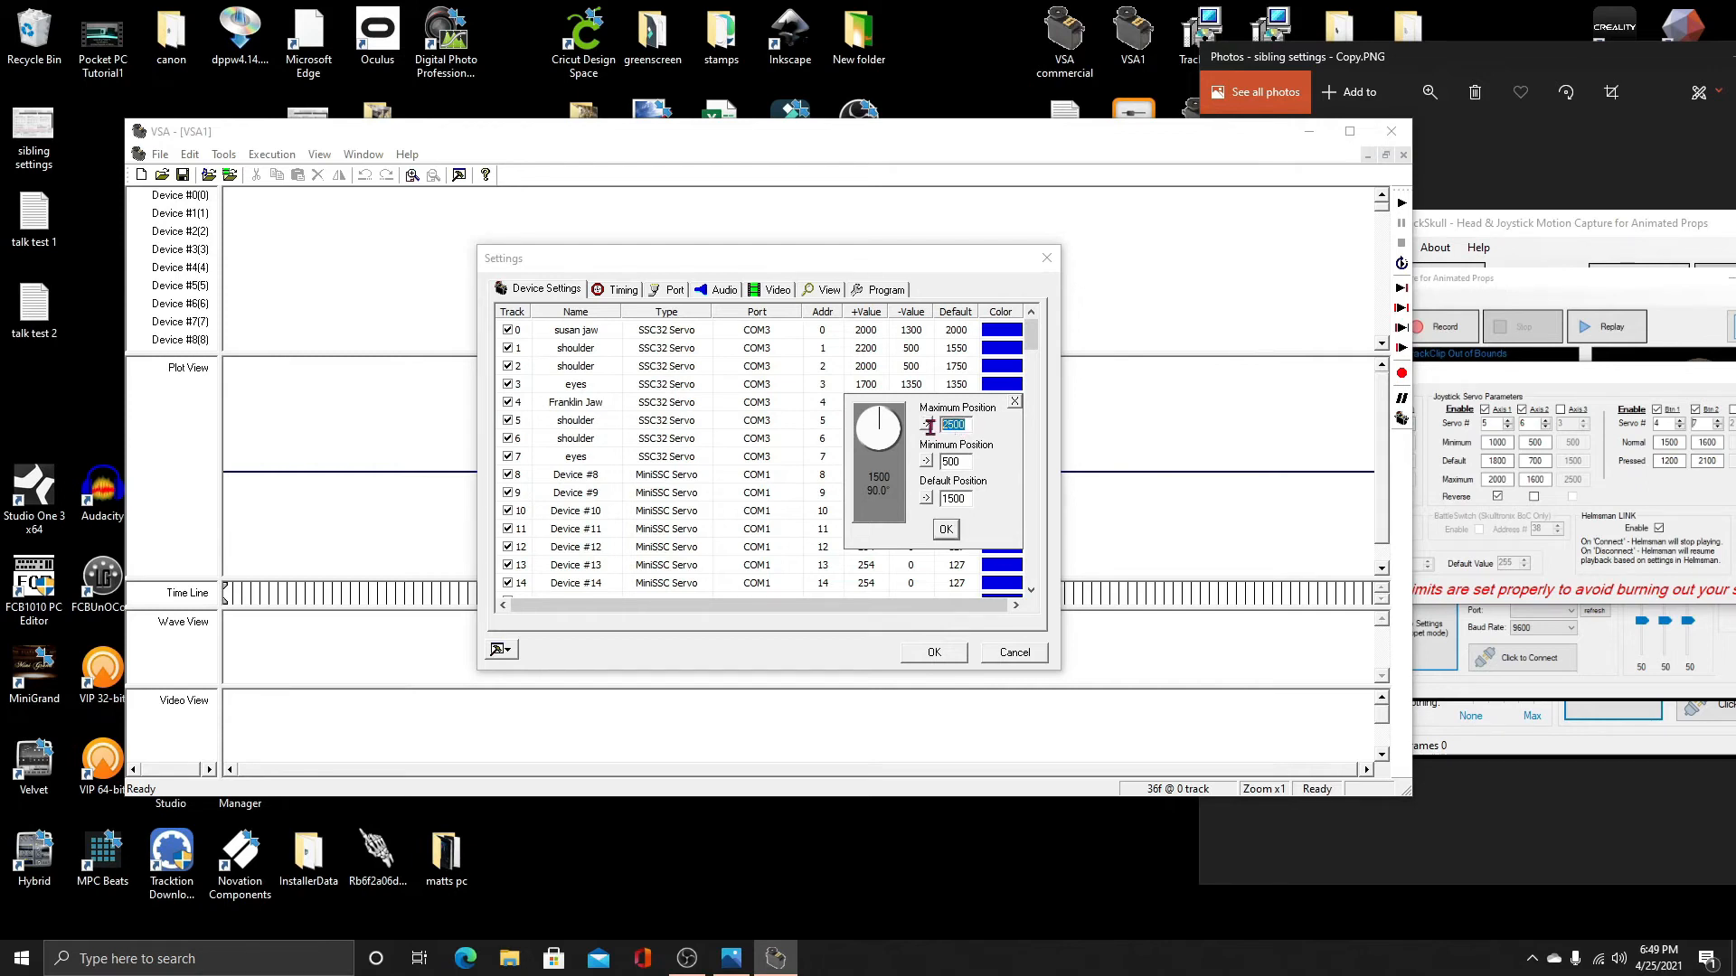
pyautogui.doubleClick(952, 424)
pyautogui.write('1500')
pyautogui.moveTo(963, 462); pyautogui.dragTo(936, 464)
pyautogui.write('120')
pyautogui.moveTo(970, 500); pyautogui.dragTo(943, 502)
pyautogui.write('15')
pyautogui.click(947, 531)
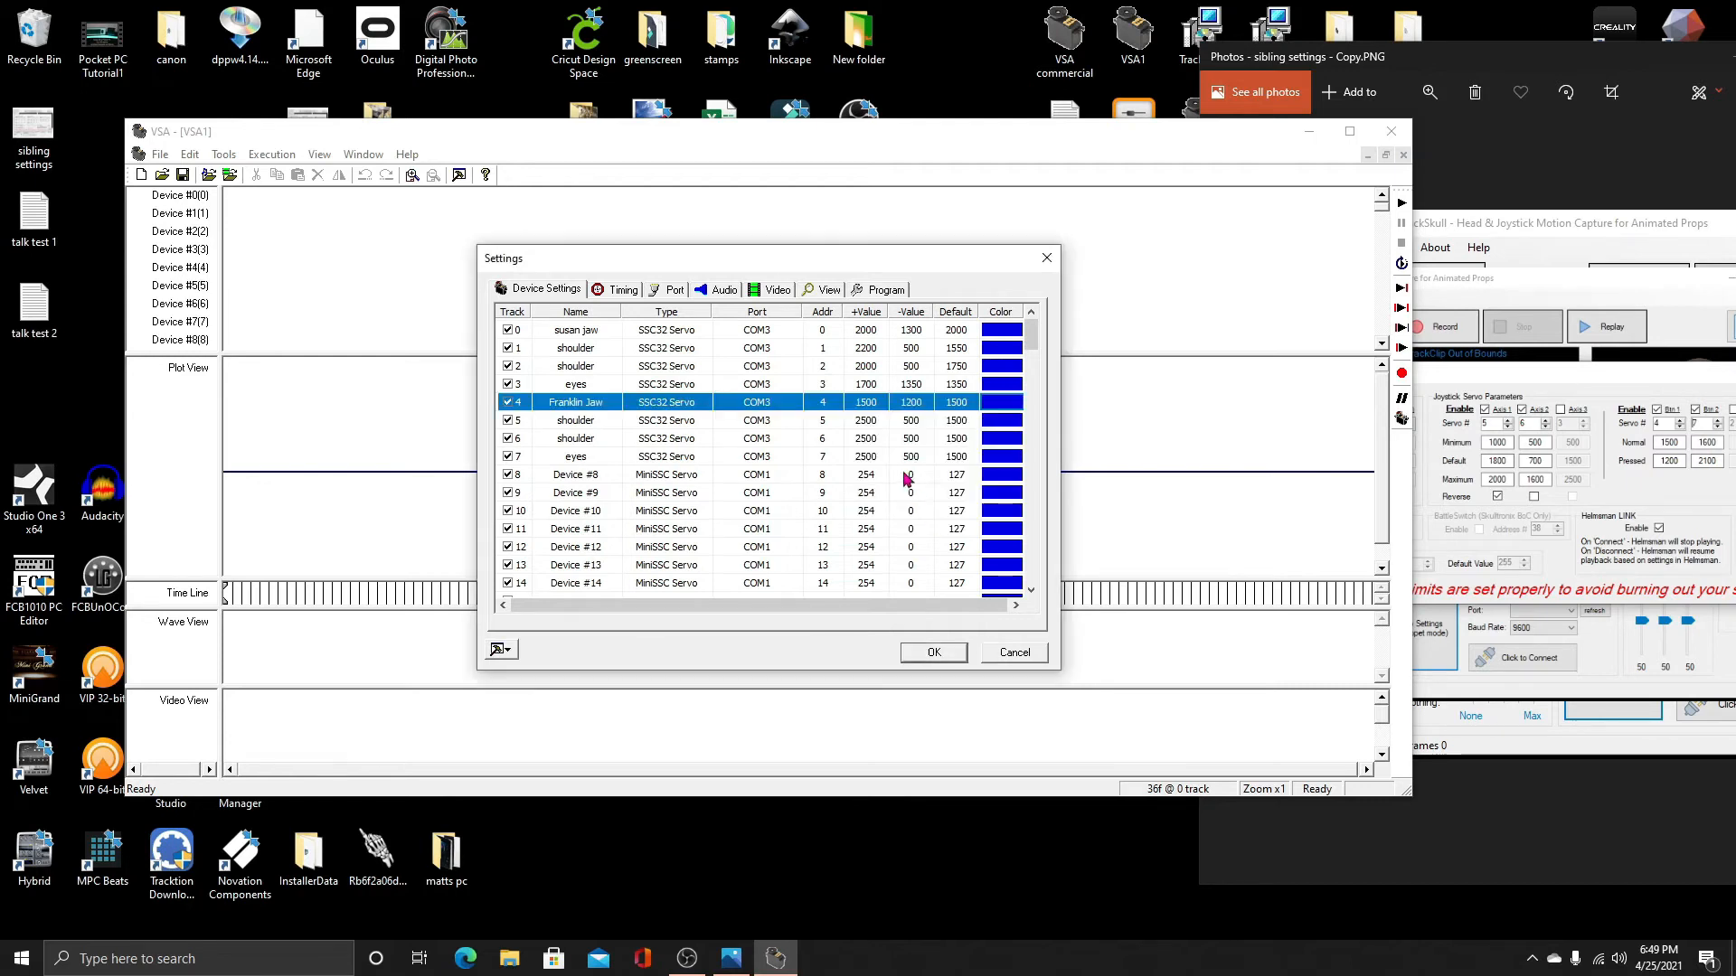
# Set track 5 (shoulder) to a maximum position of 2000, minimum of 1000 and default of 1800
pyautogui.doubleClick(866, 422)
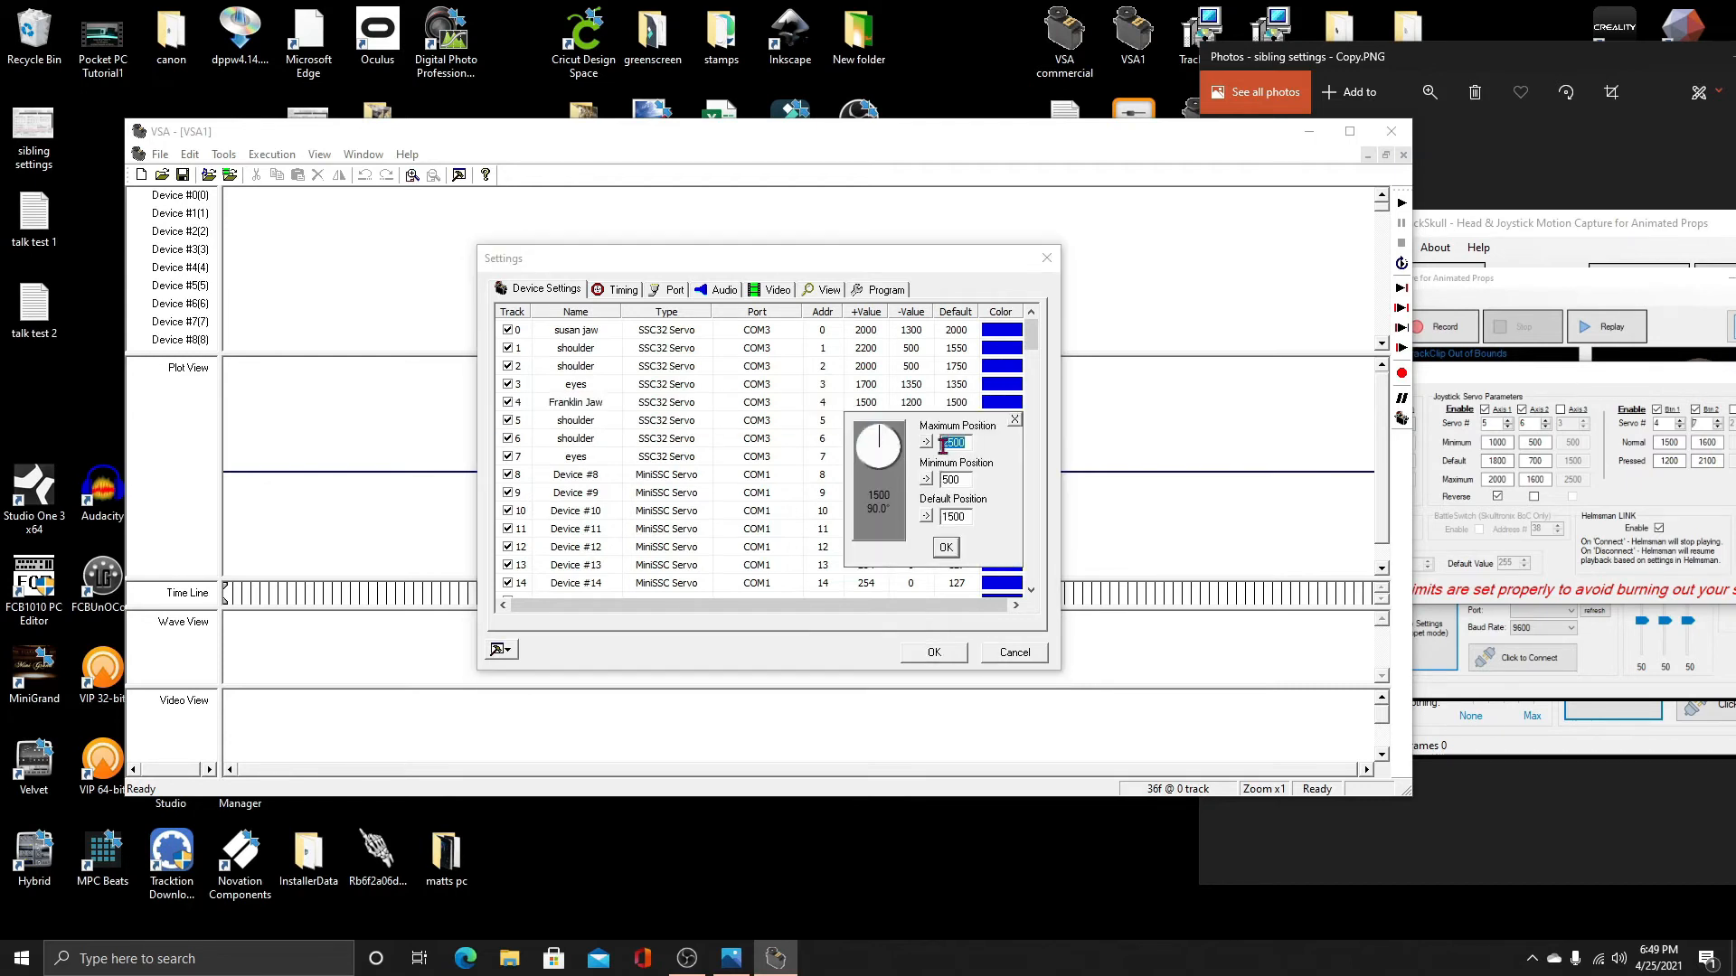
pyautogui.write('200')
pyautogui.doubleClick(959, 479)
pyautogui.write('1000')
pyautogui.doubleClick(944, 516)
pyautogui.write('1800')
pyautogui.click(946, 547)
# Set track 6 (shoulder) to a maximum position of 1600, minimum of 500 and default of 700
pyautogui.doubleClick(911, 441)
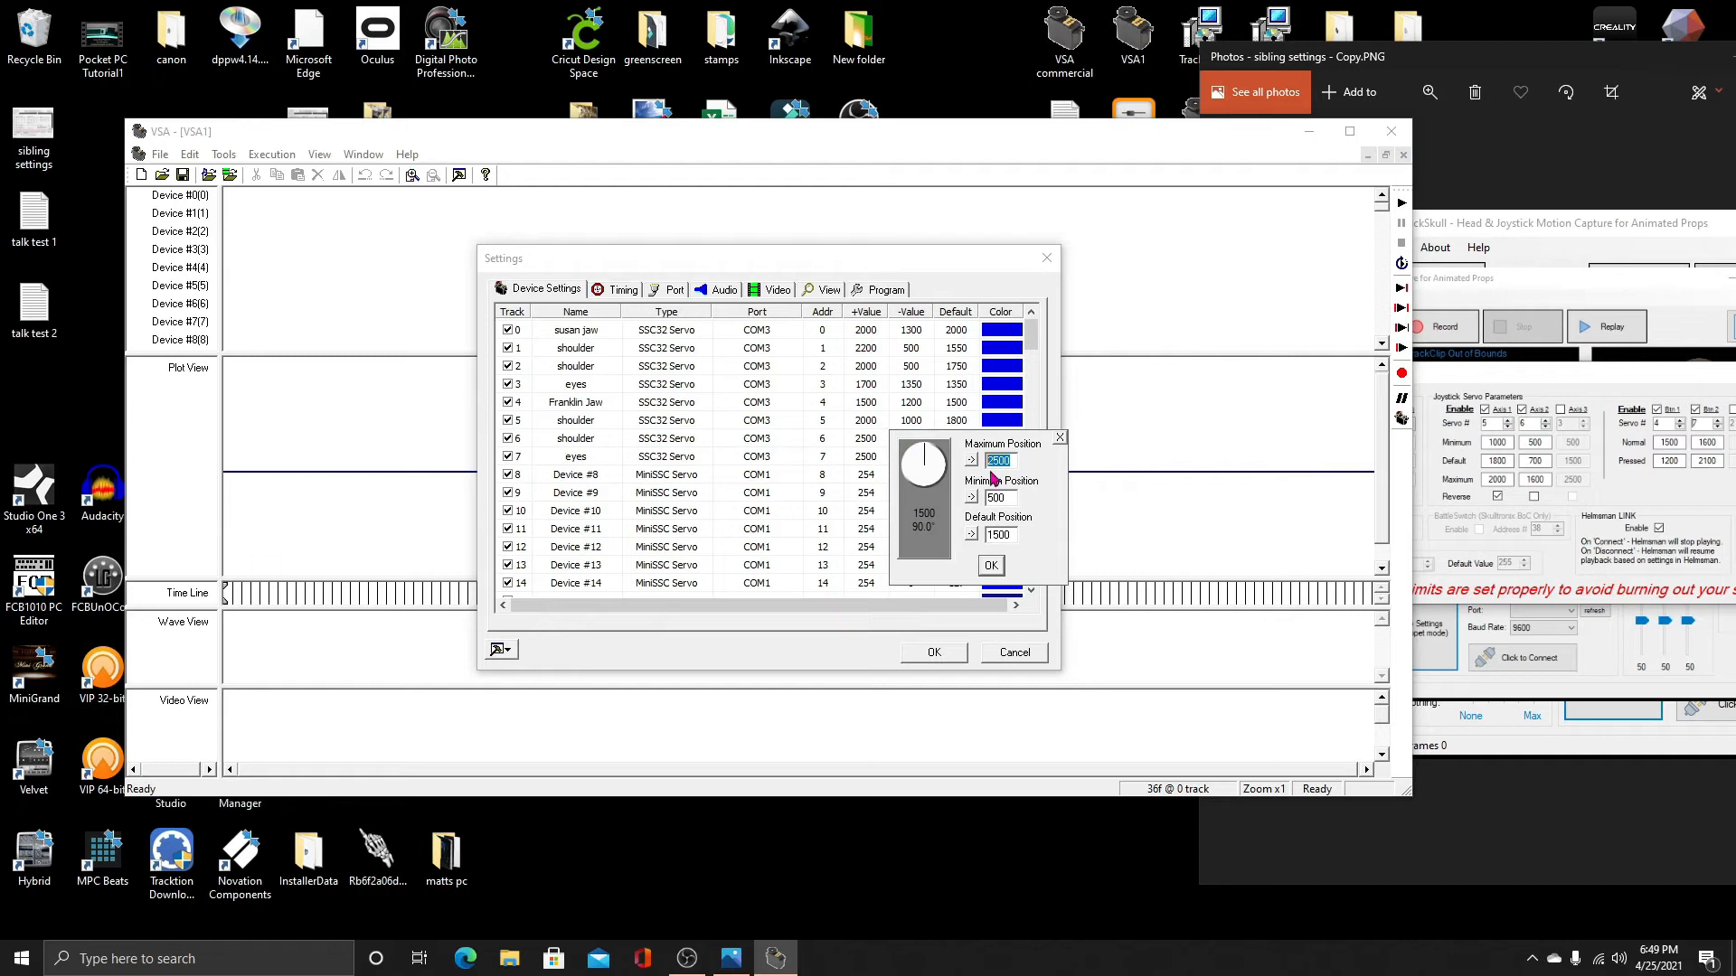
pyautogui.write('1600')
pyautogui.doubleClick(994, 497)
pyautogui.write('5')
pyautogui.doubleClick(999, 535)
pyautogui.write('700')
pyautogui.click(990, 565)
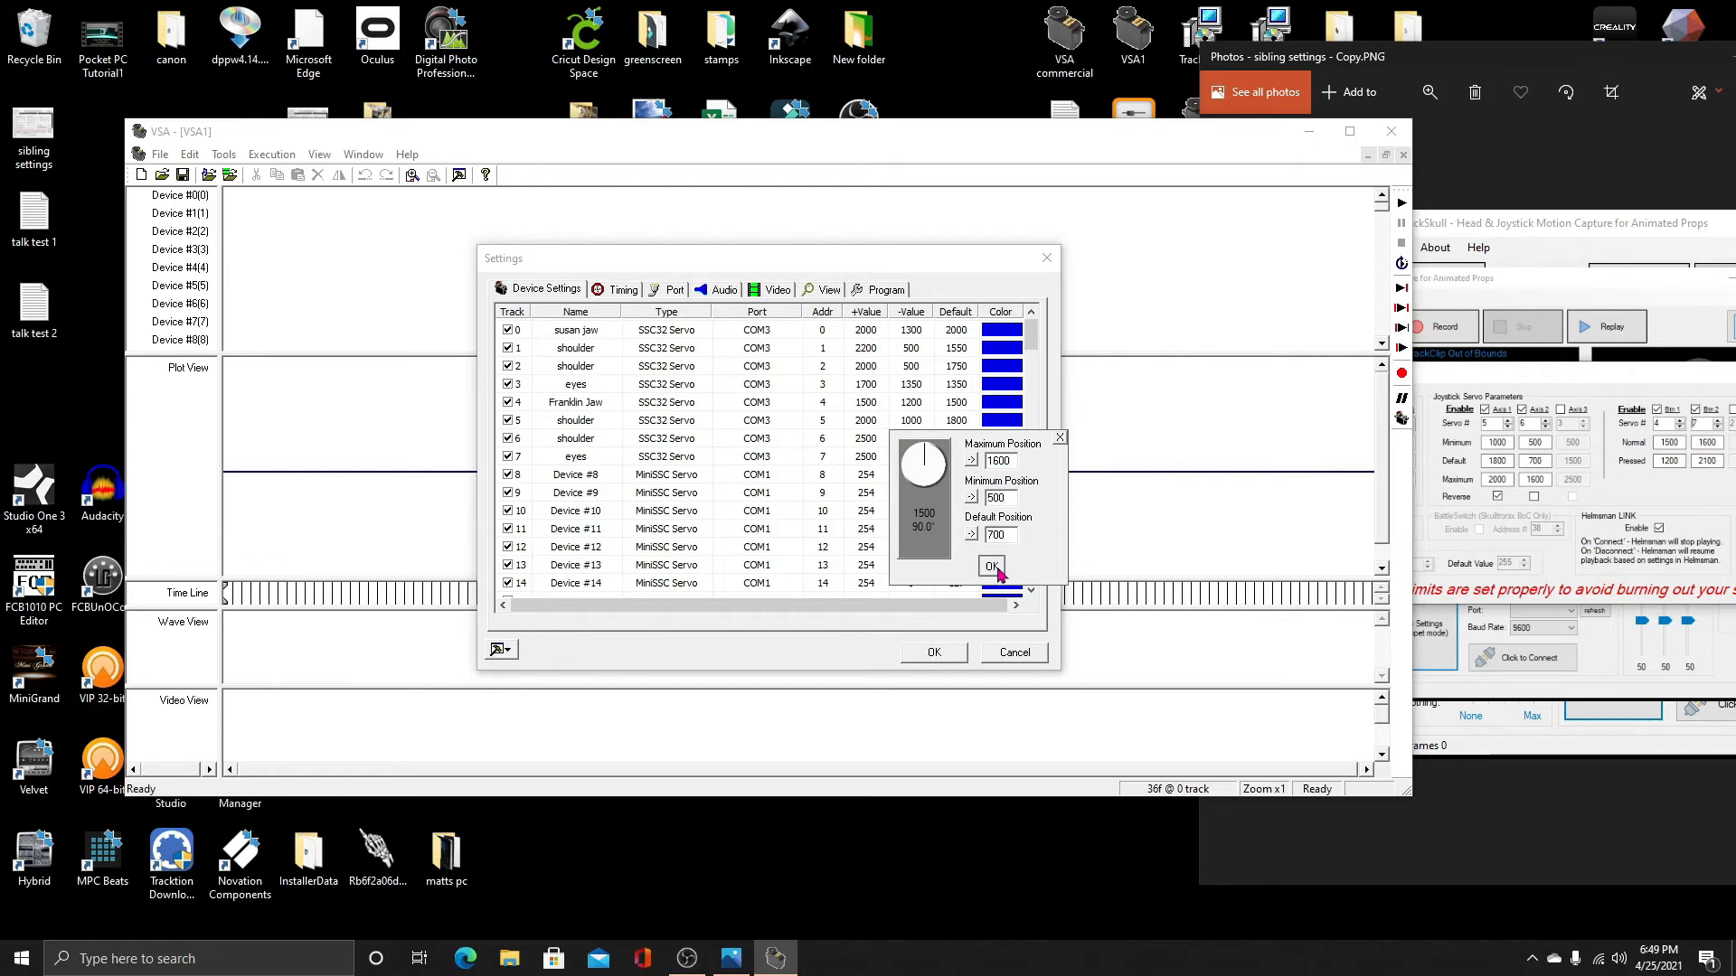
# Set track 7 (eyes) to a maximum position of 2100, with minimum and default positions of 1600
pyautogui.click(891, 462)
pyautogui.doubleClick(891, 461)
pyautogui.write('100')
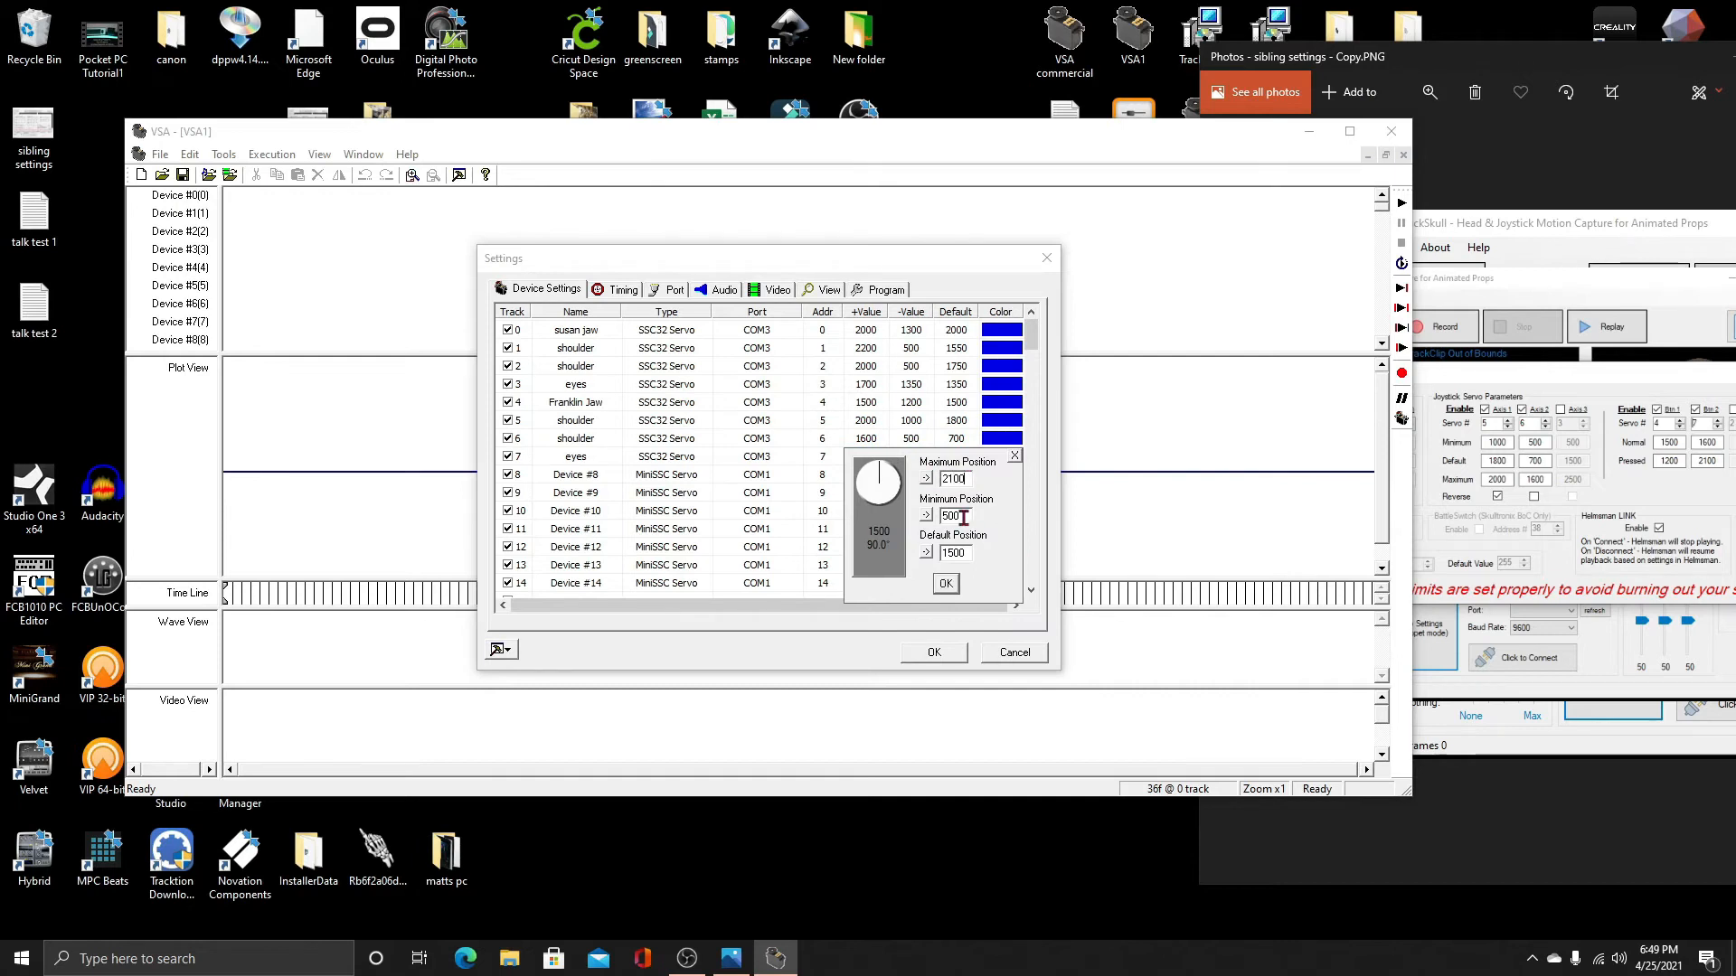
pyautogui.doubleClick(953, 516)
pyautogui.write('16')
pyautogui.doubleClick(941, 552)
pyautogui.write('16')
pyautogui.click(945, 584)
# Color the susan jaw track cyan, shoulder track 1 red and shoulder track 2 bright green
pyautogui.click(1001, 351)
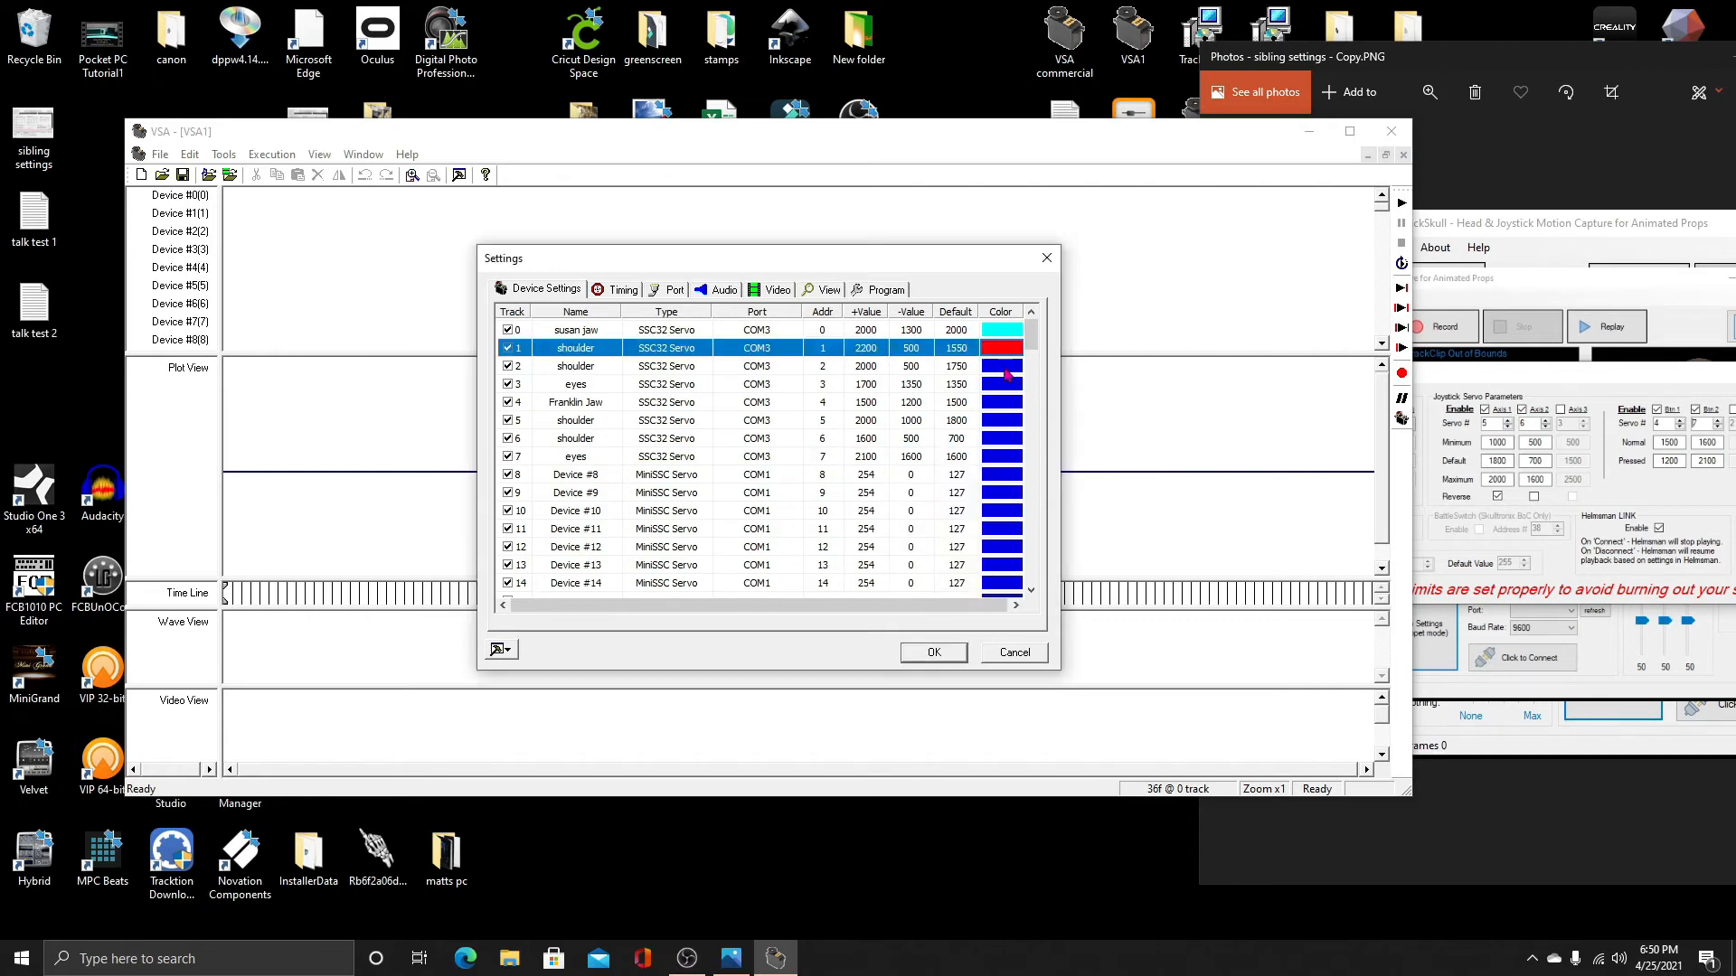
pyautogui.doubleClick(1005, 371)
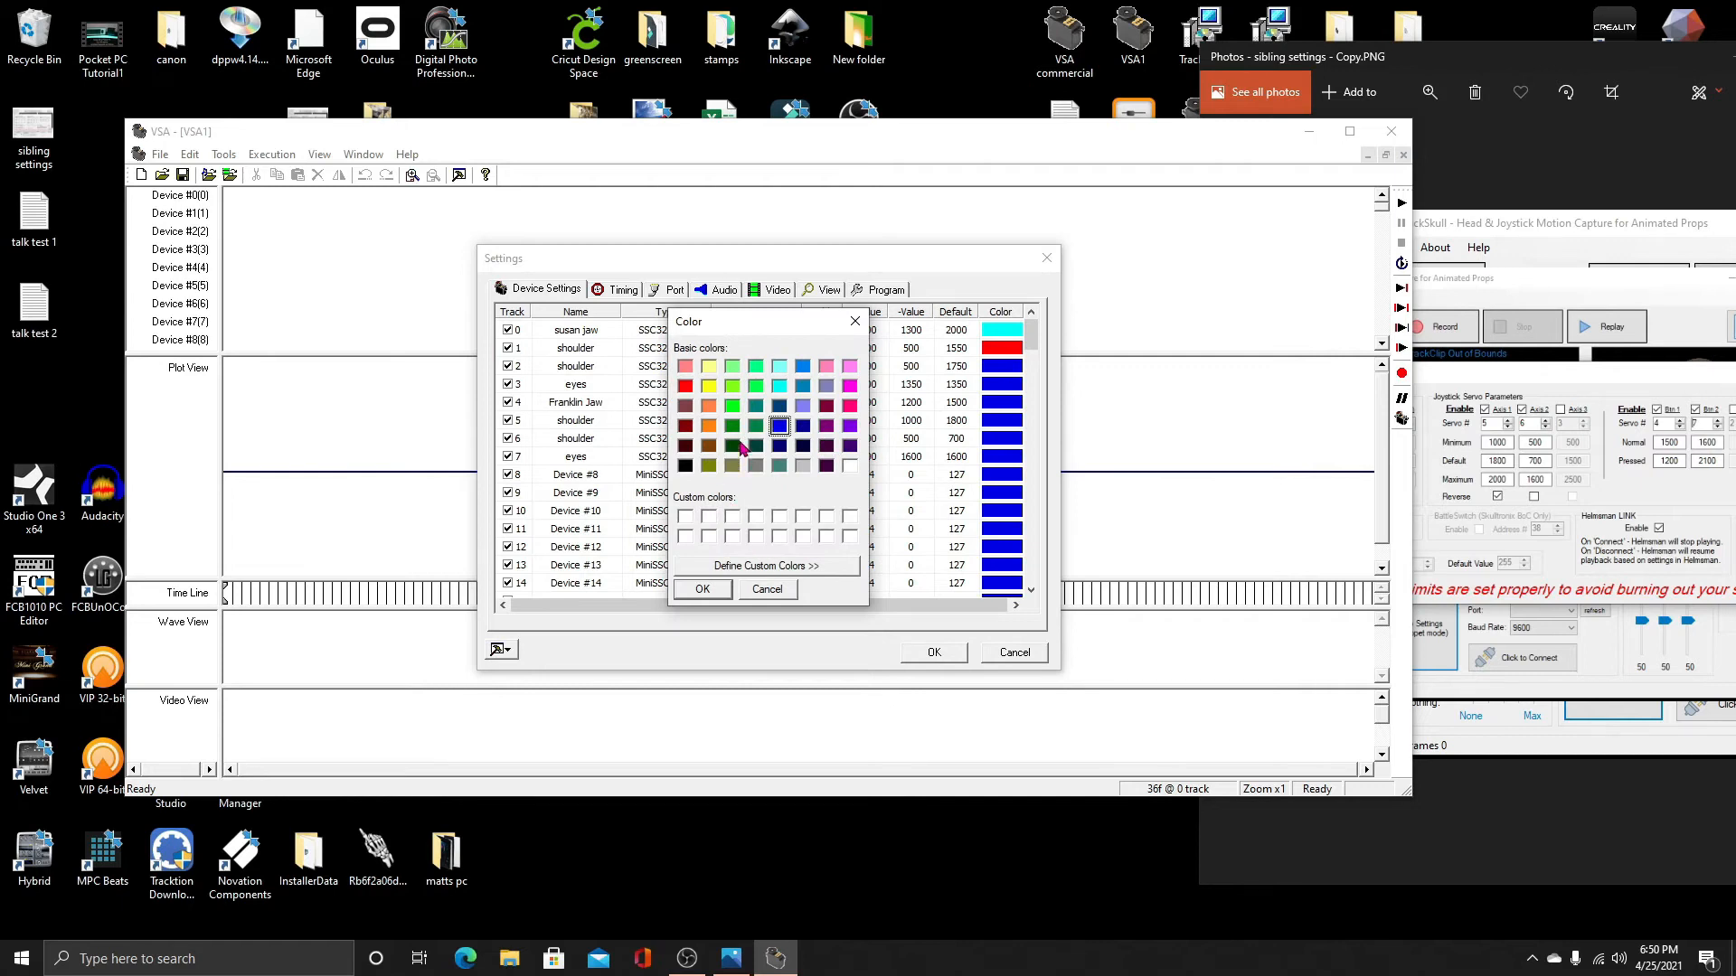
pyautogui.click(734, 407)
pyautogui.click(703, 589)
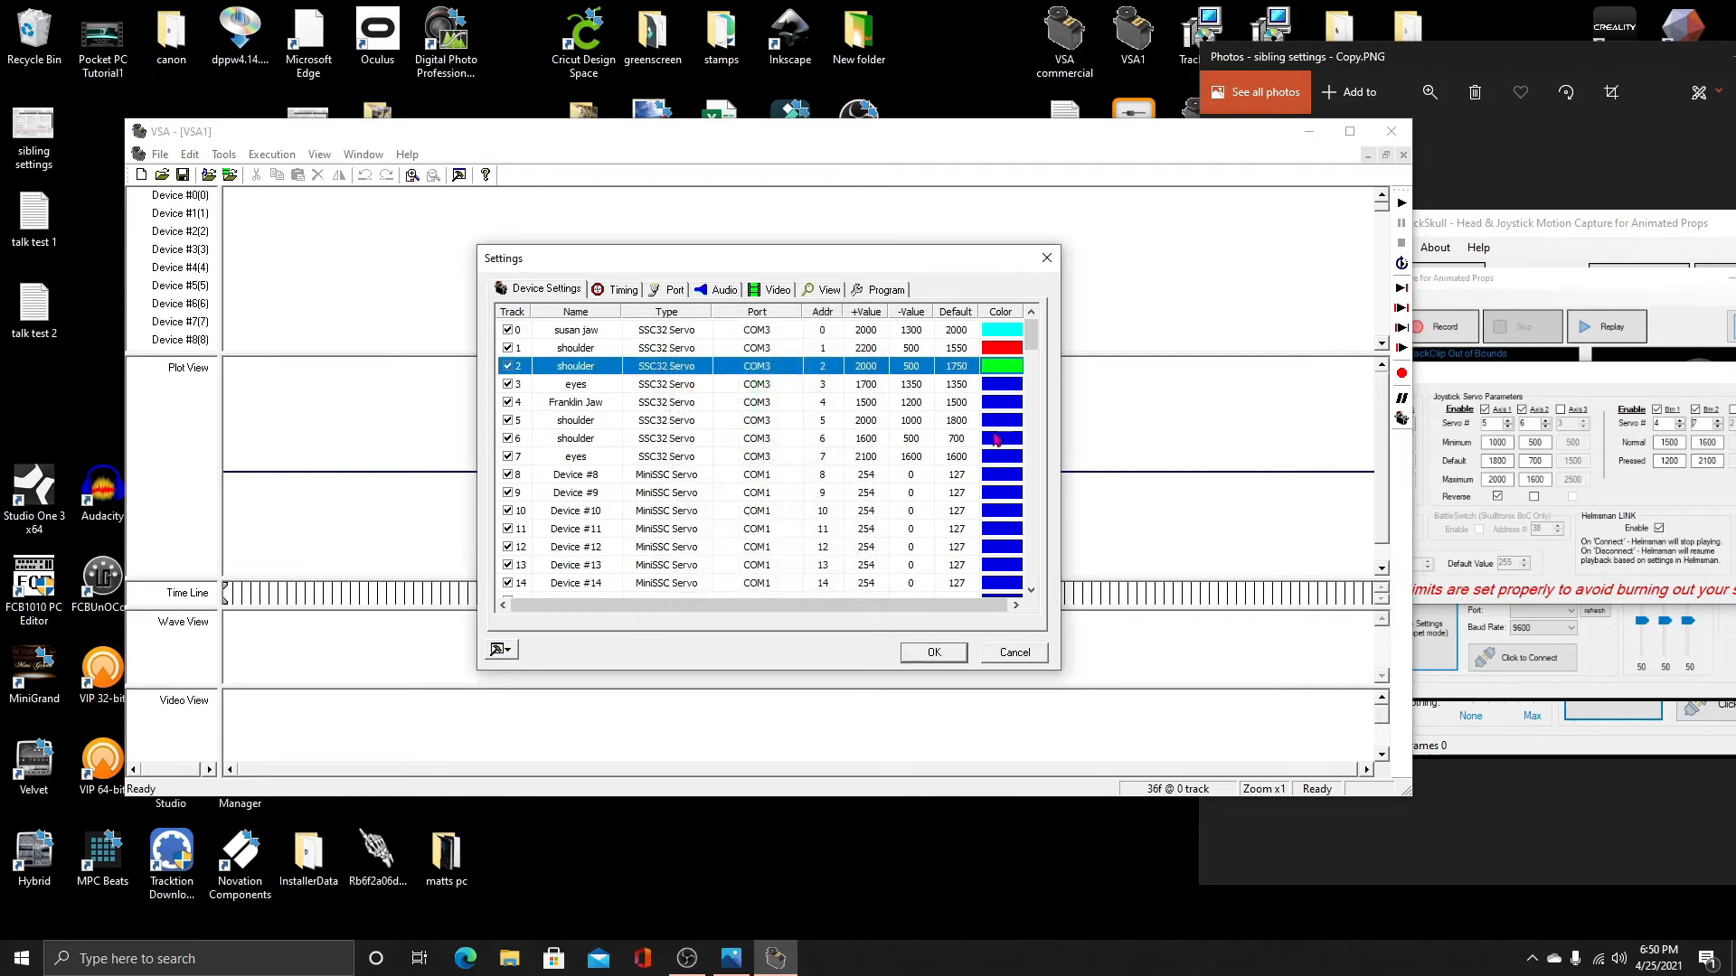
# Color the Franklin Jaw track cyan and shoulder track 5 red
pyautogui.doubleClick(1008, 409)
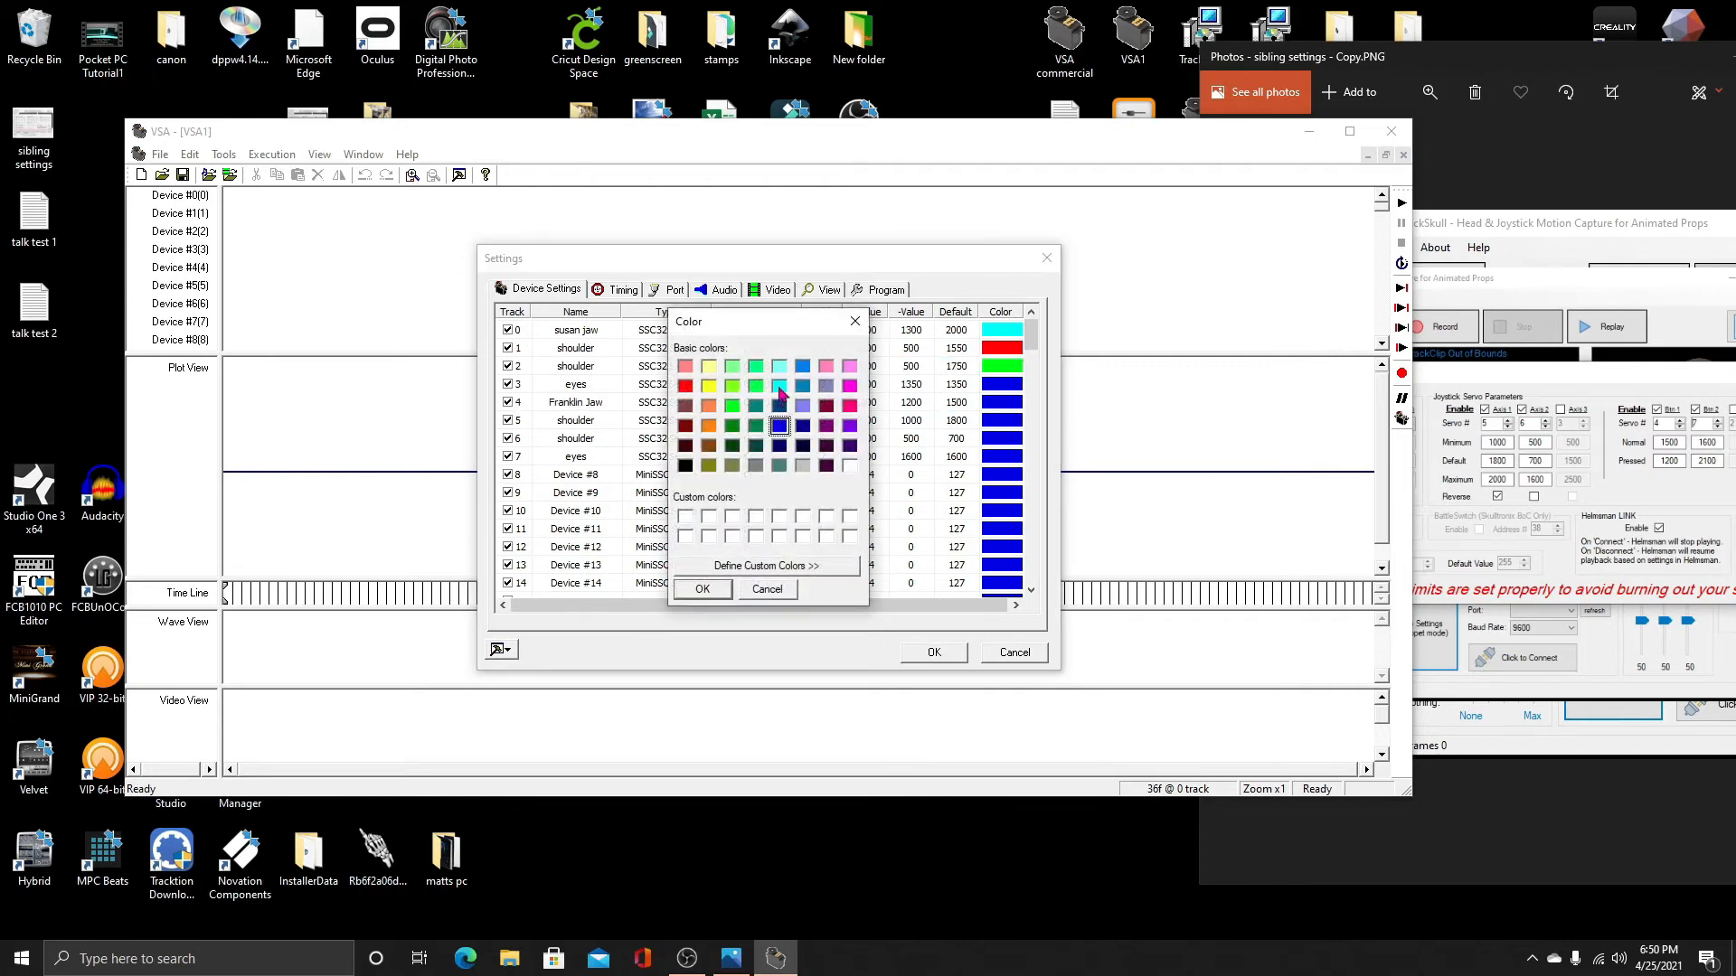
pyautogui.click(780, 386)
pyautogui.click(703, 588)
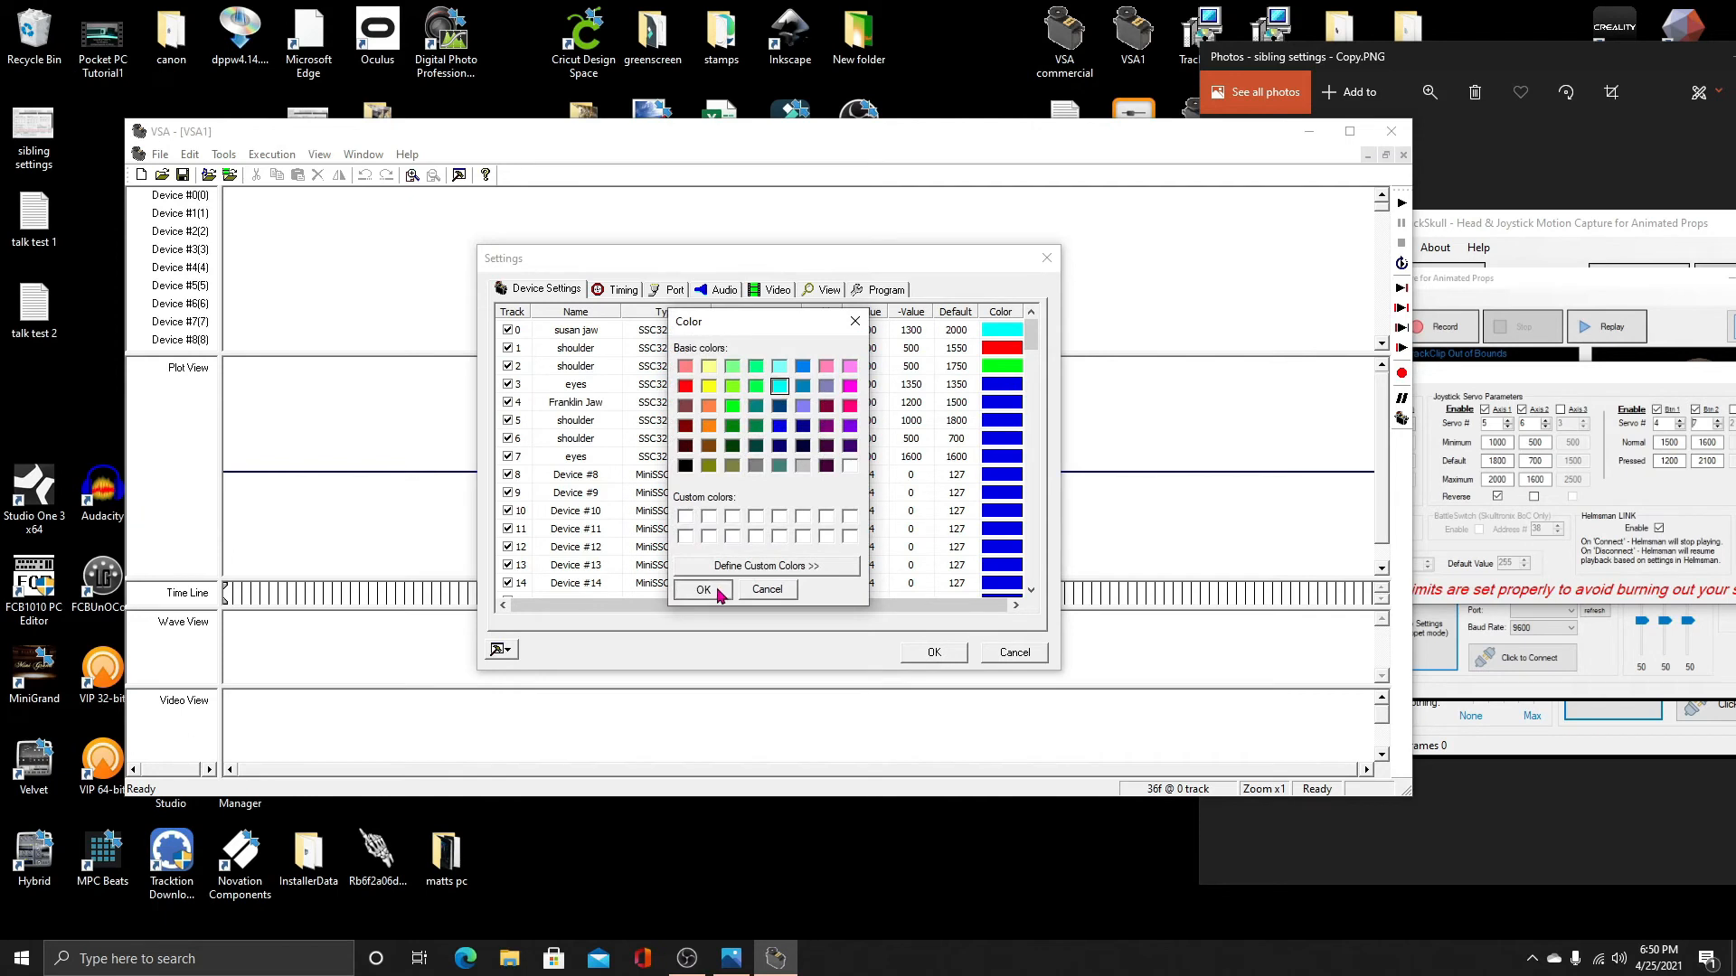
pyautogui.doubleClick(1002, 435)
pyautogui.click(686, 386)
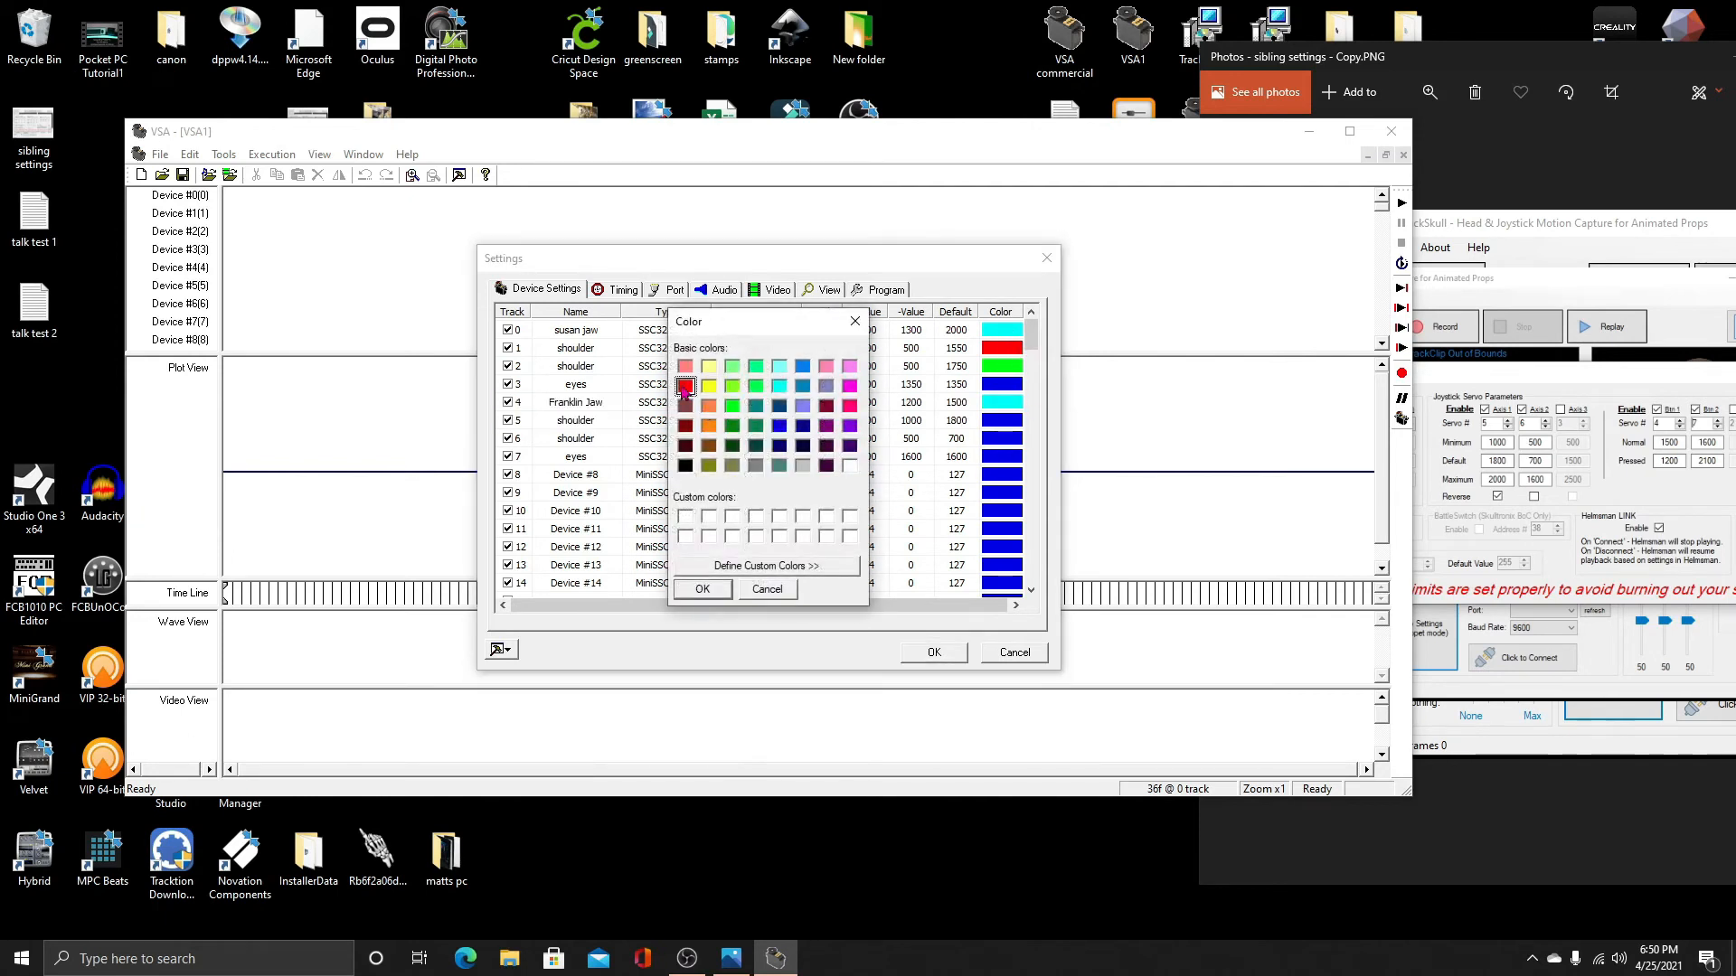
pyautogui.click(702, 590)
# Color shoulder track 6 cyan and eyes track 7 bright green, and accept the device settings
pyautogui.doubleClick(1004, 439)
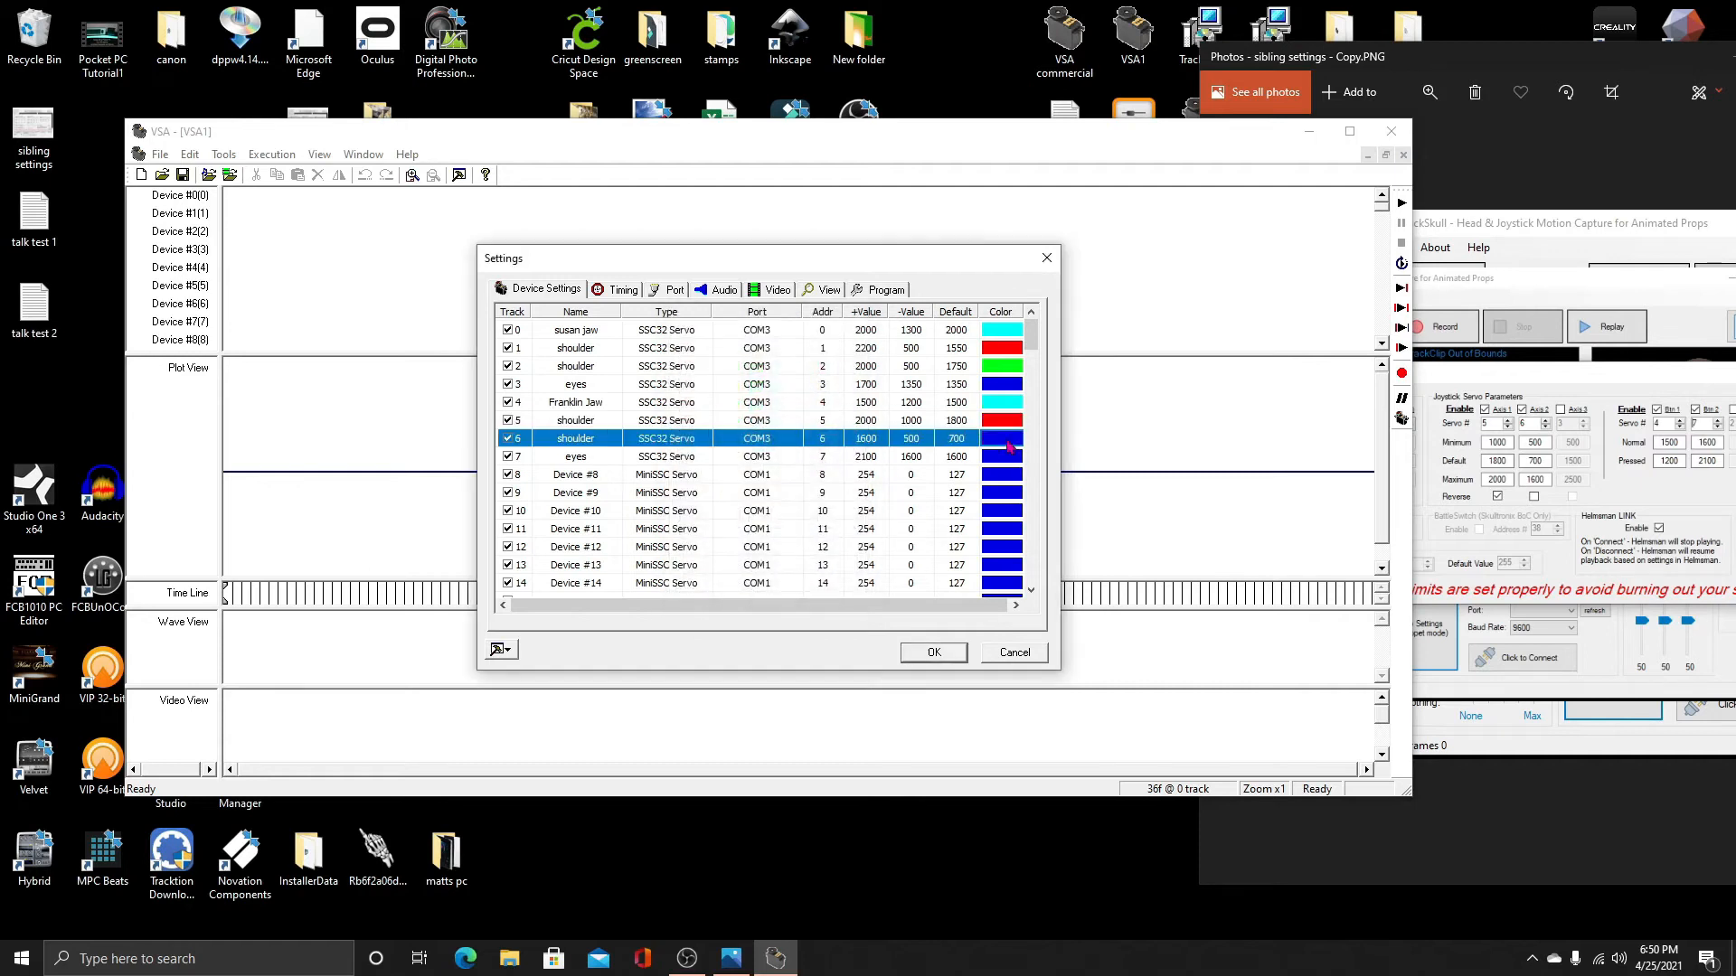
pyautogui.click(779, 389)
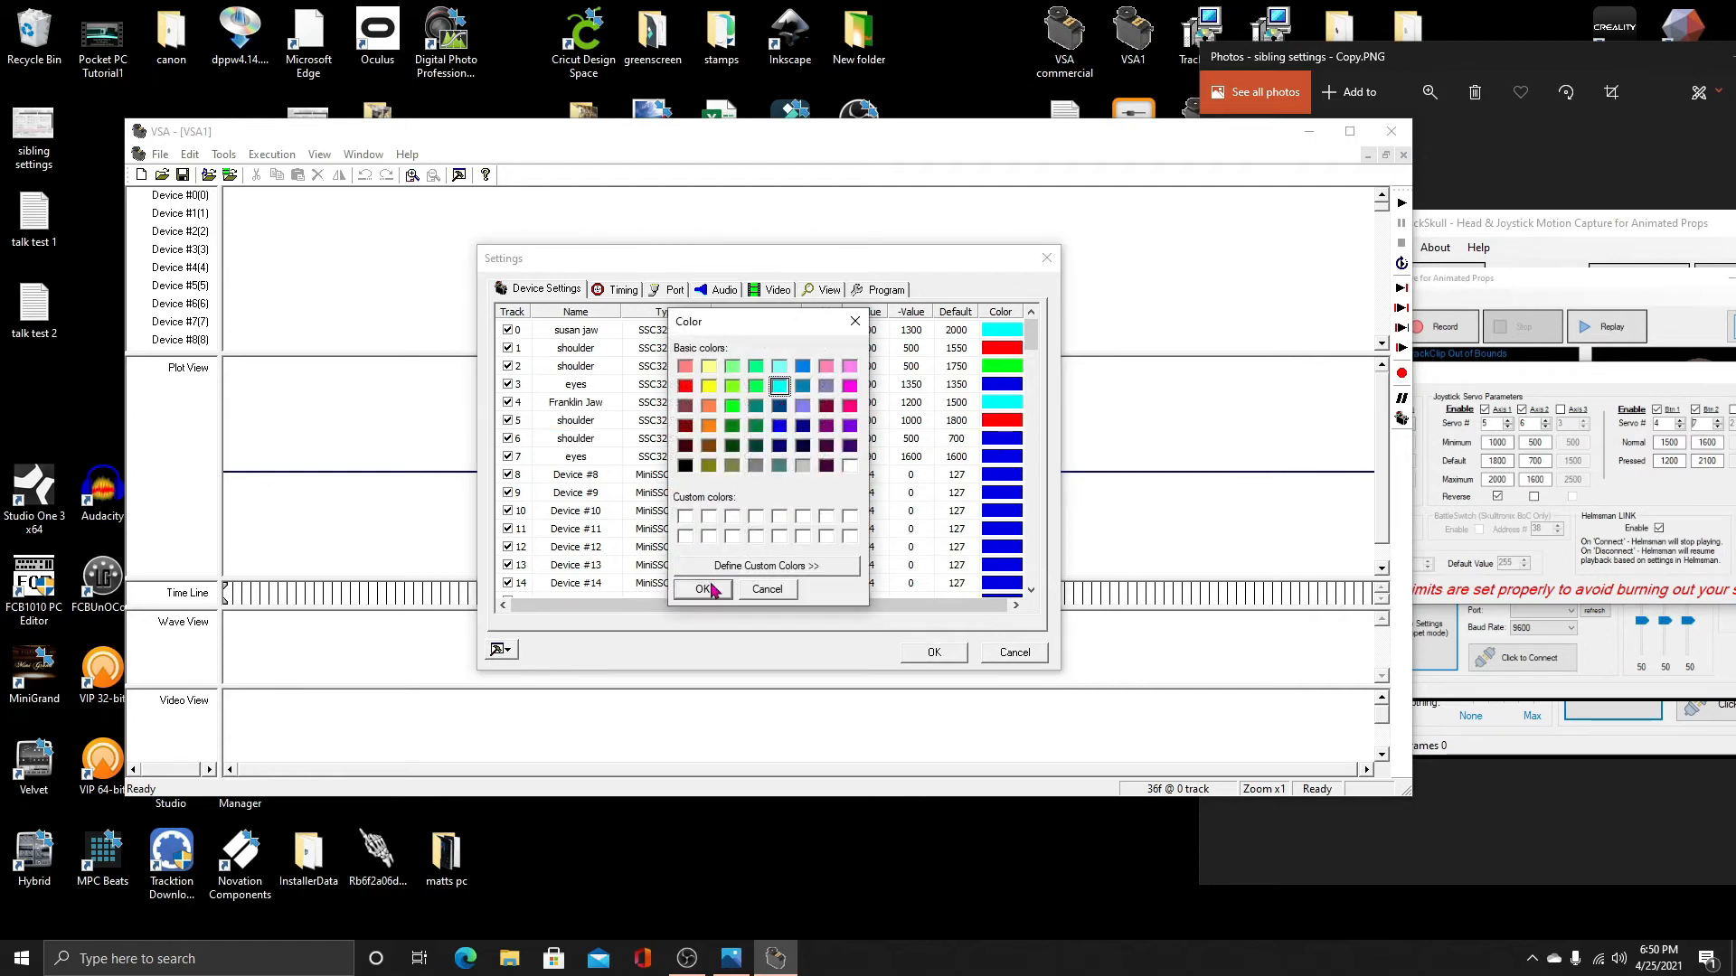
pyautogui.click(704, 589)
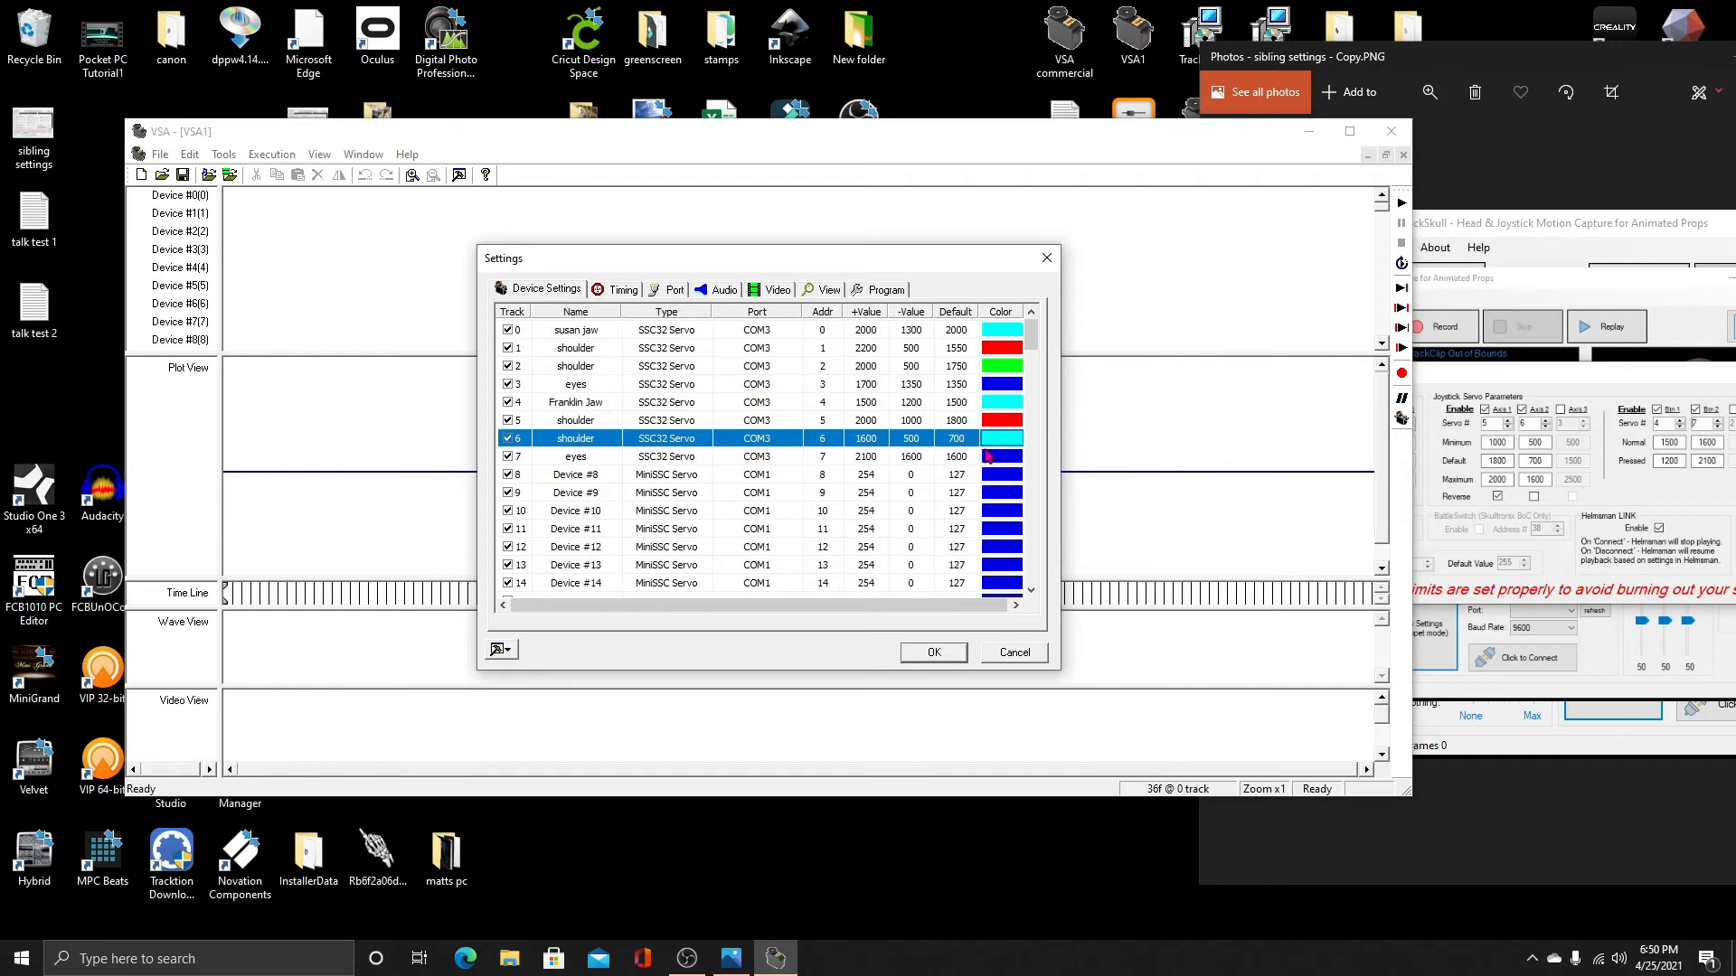
pyautogui.doubleClick(988, 457)
pyautogui.click(734, 408)
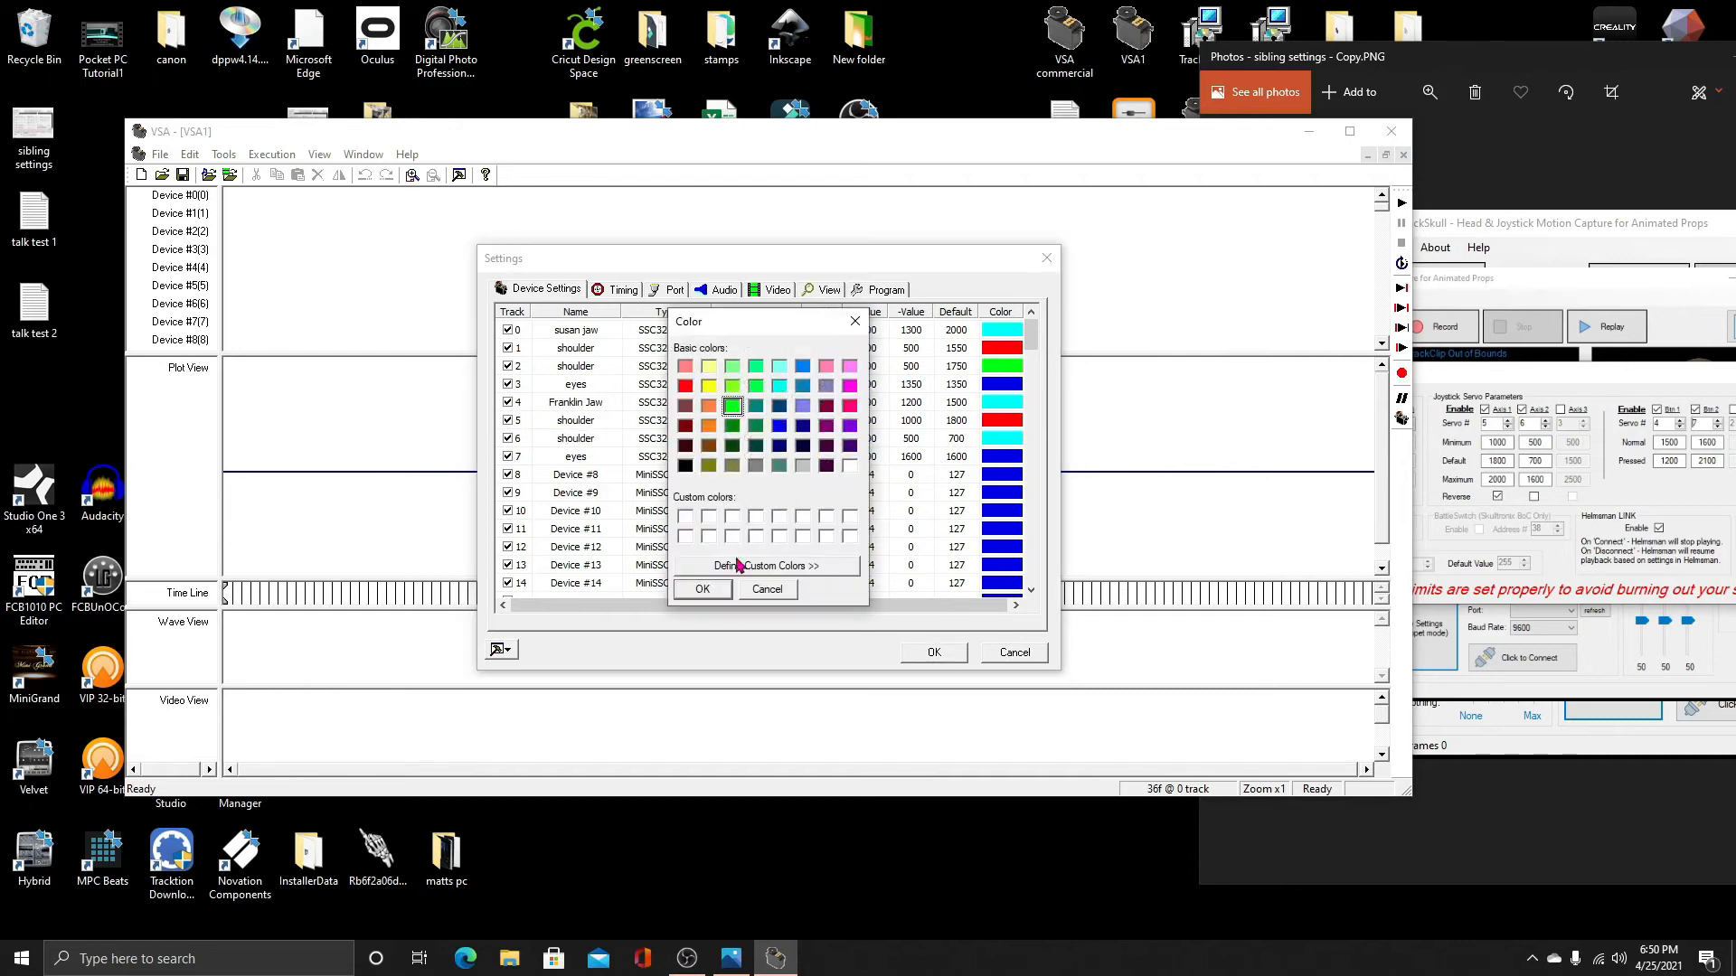
pyautogui.click(706, 589)
pyautogui.click(936, 651)
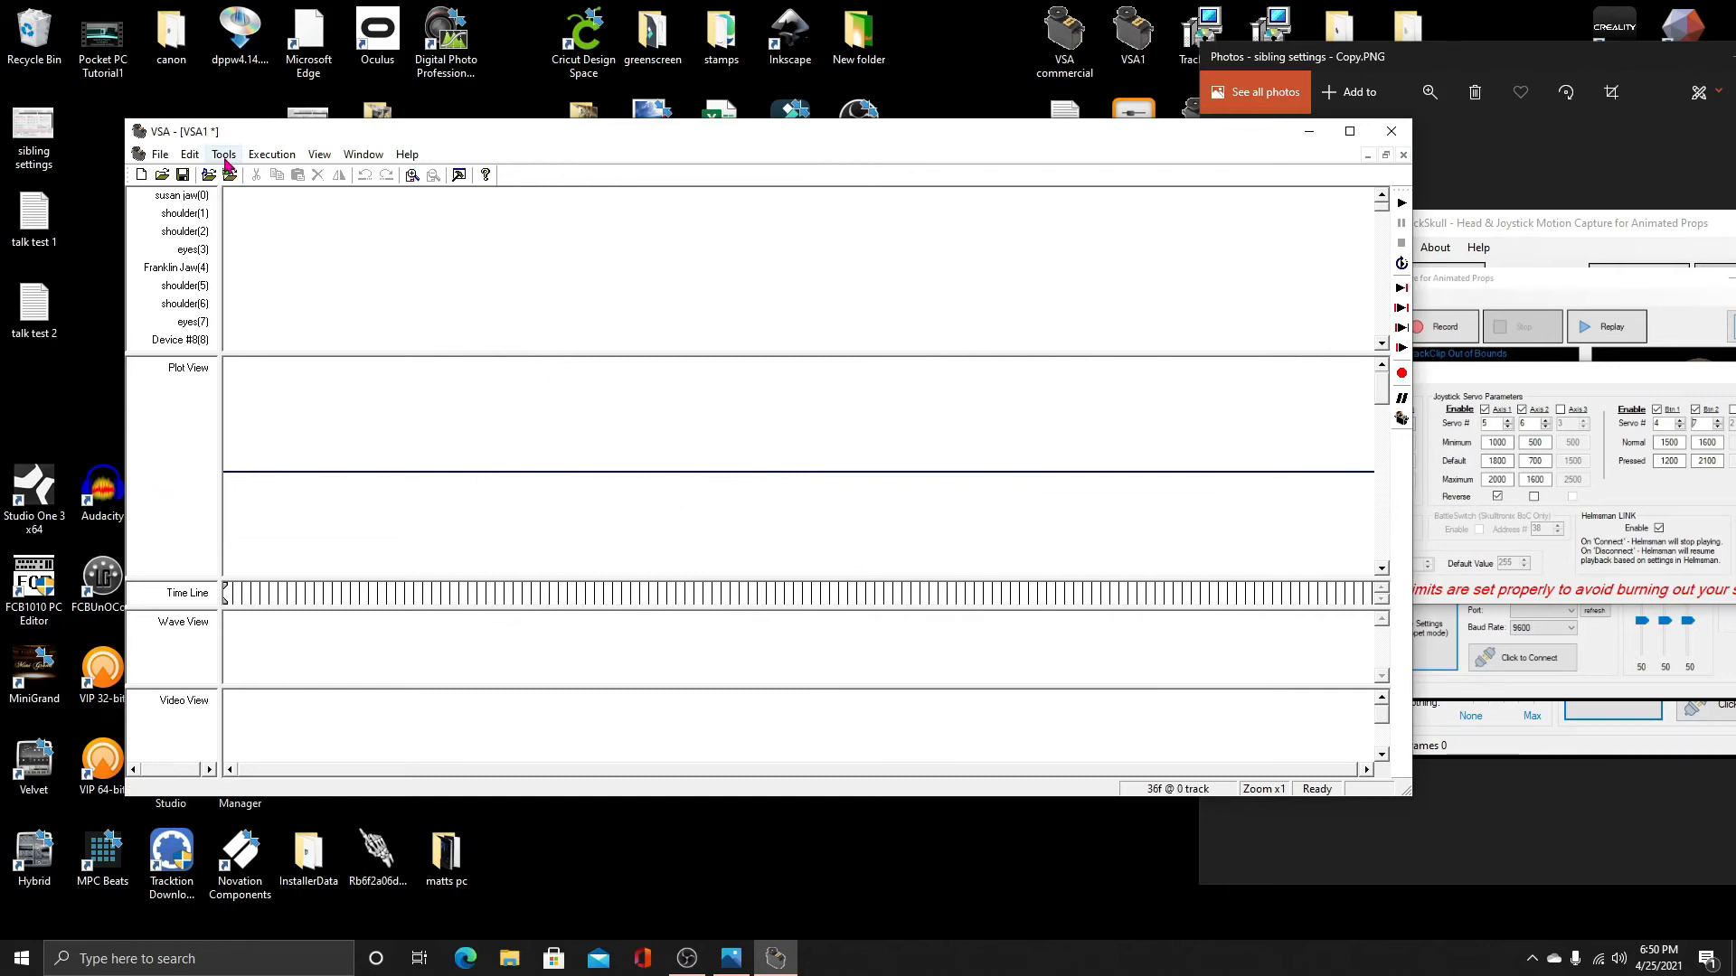
# Import the motion file talk test 1 from the Desktop
pyautogui.click(225, 156)
pyautogui.click(278, 262)
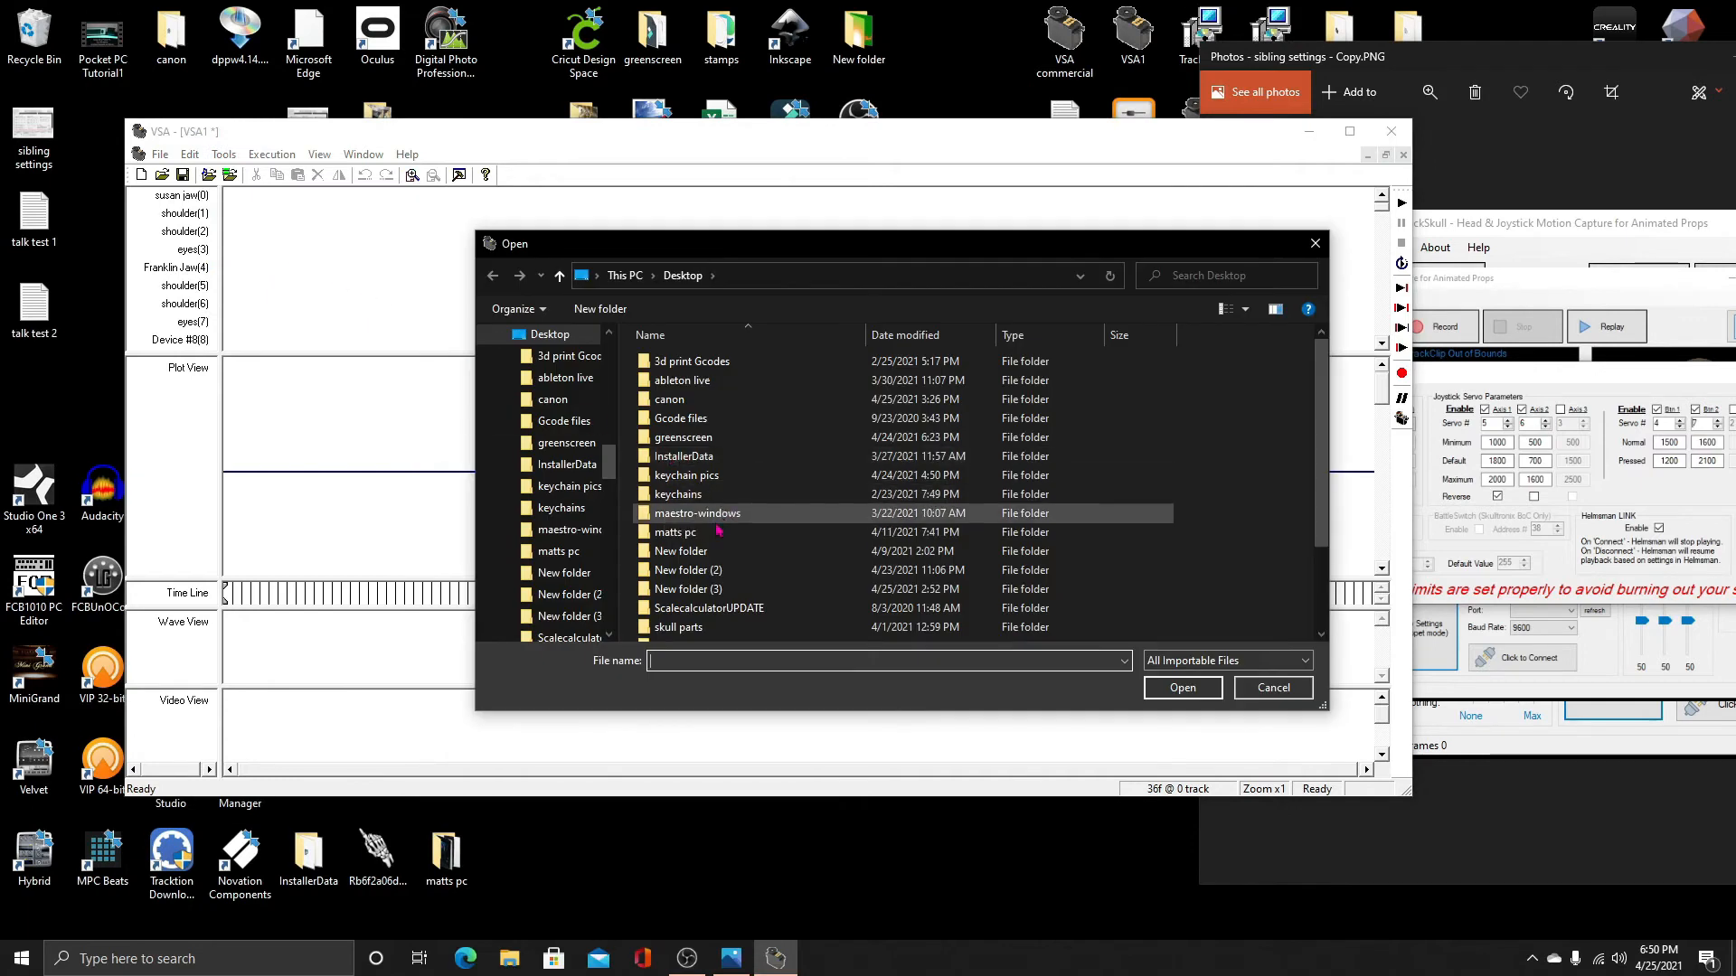
pyautogui.scroll(-2, 714, 561)
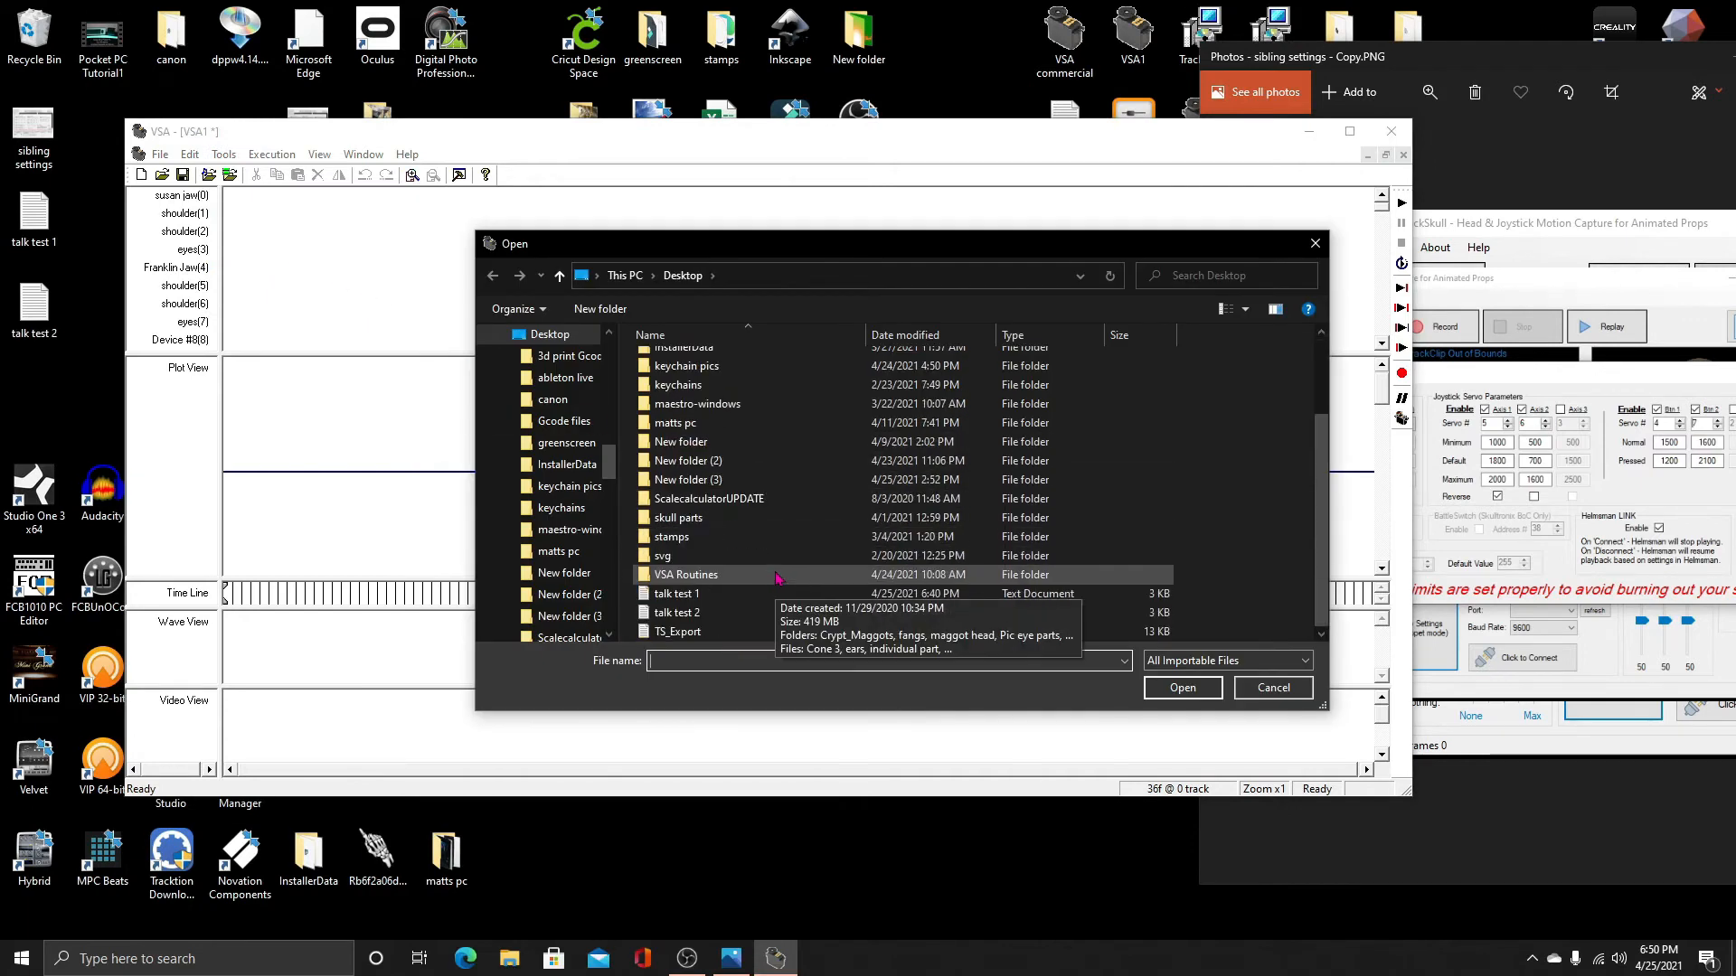
pyautogui.doubleClick(710, 597)
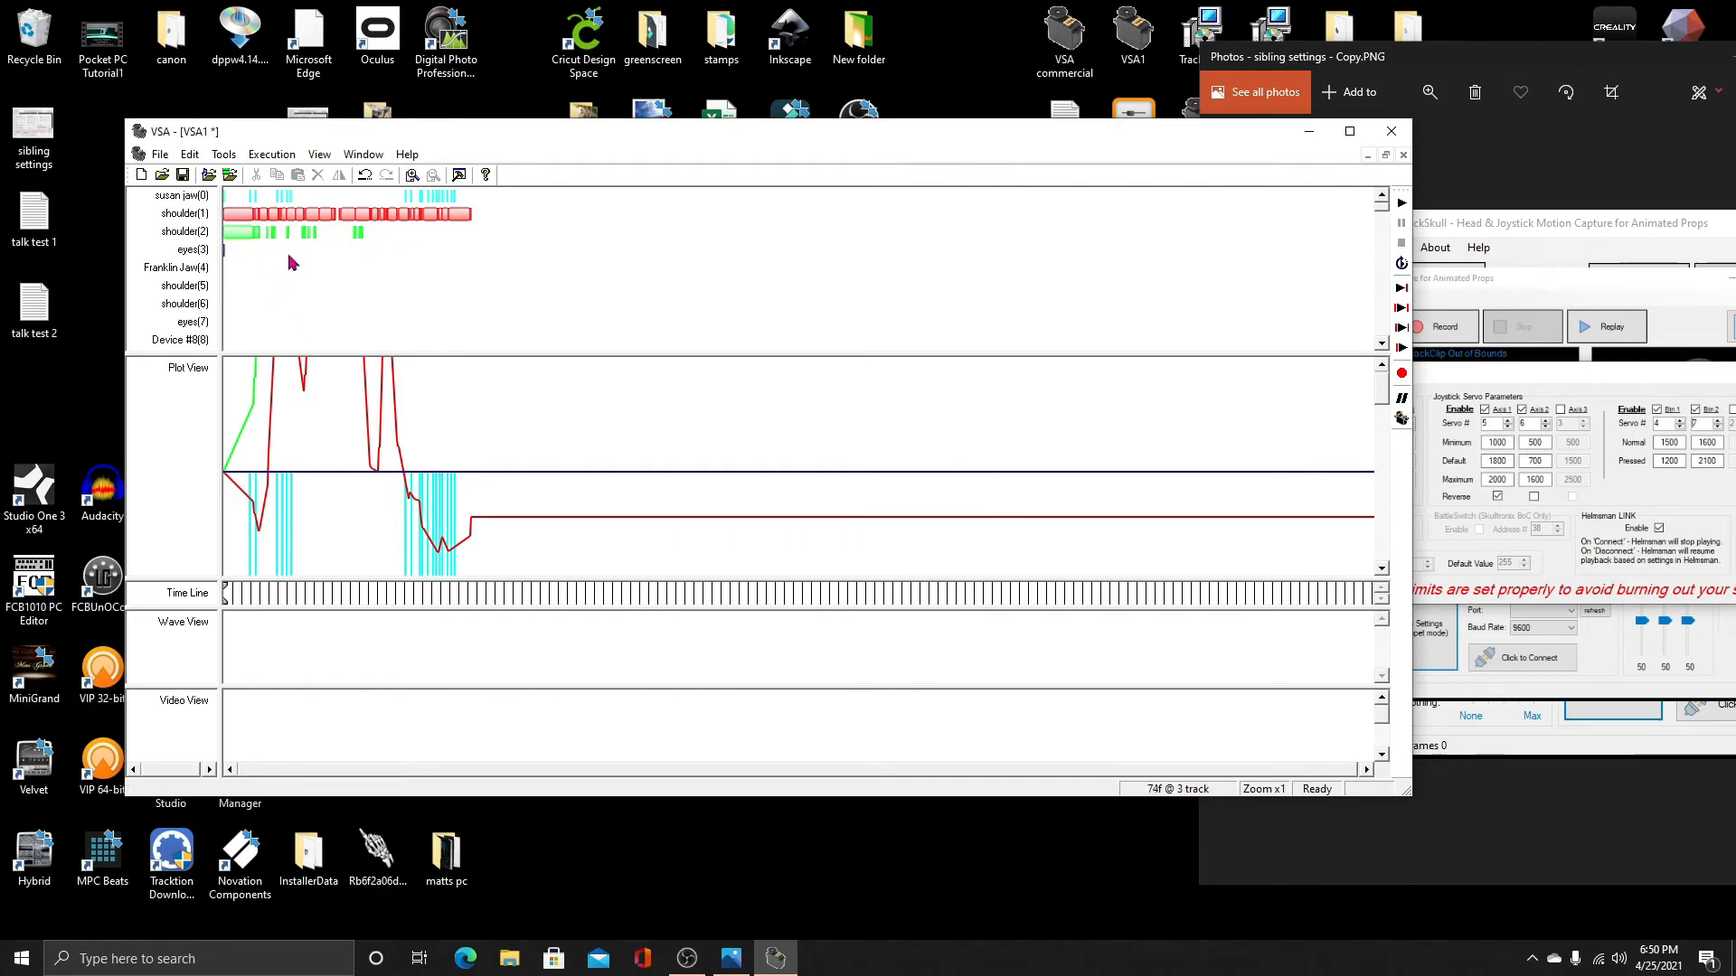
# Import the motion file talk test 2 from the Desktop into the same routine
pyautogui.click(224, 155)
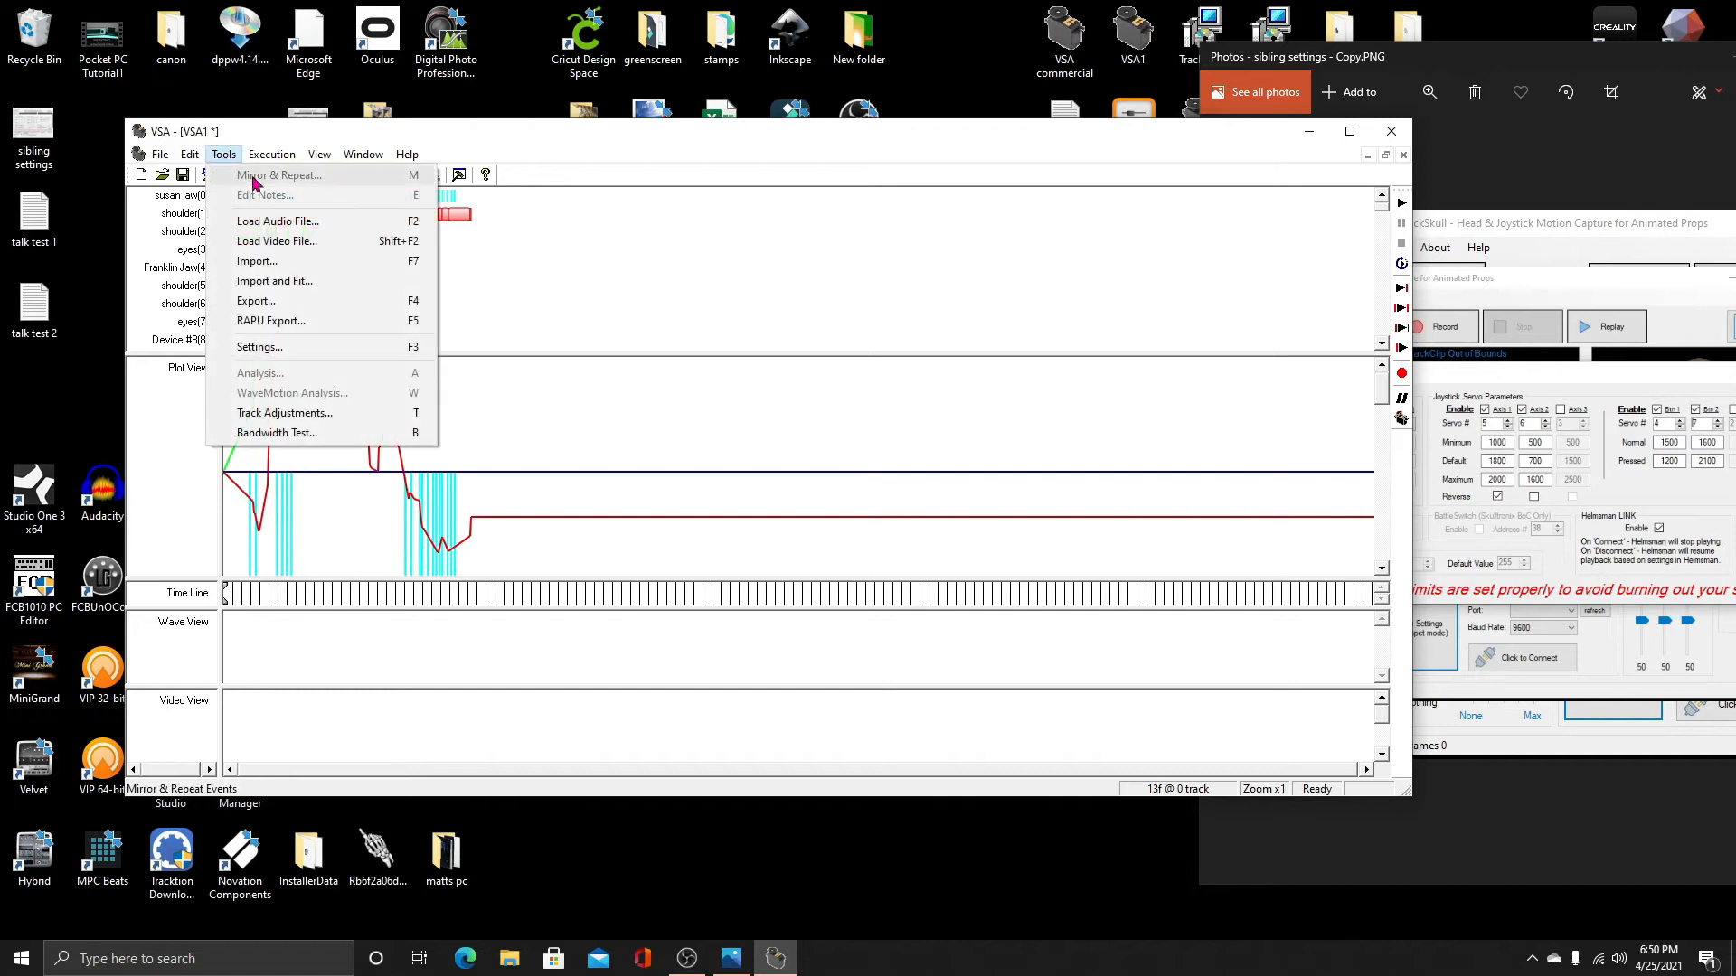
pyautogui.click(337, 263)
pyautogui.scroll(-2, 664, 567)
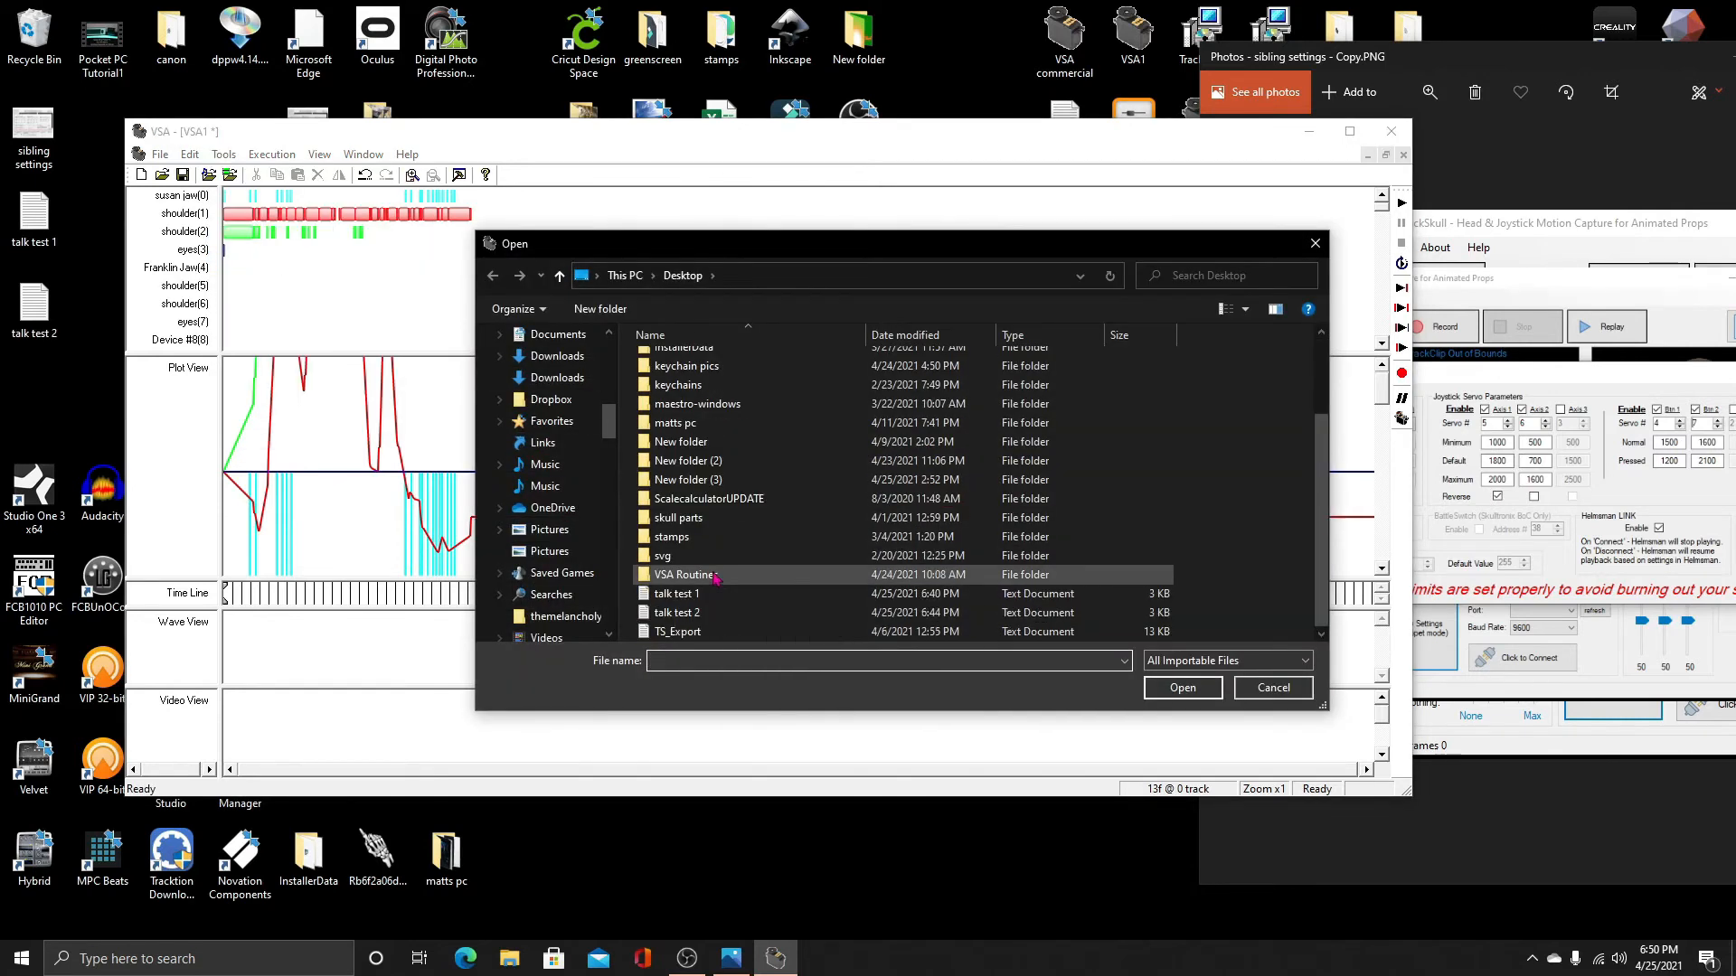
pyautogui.click(758, 615)
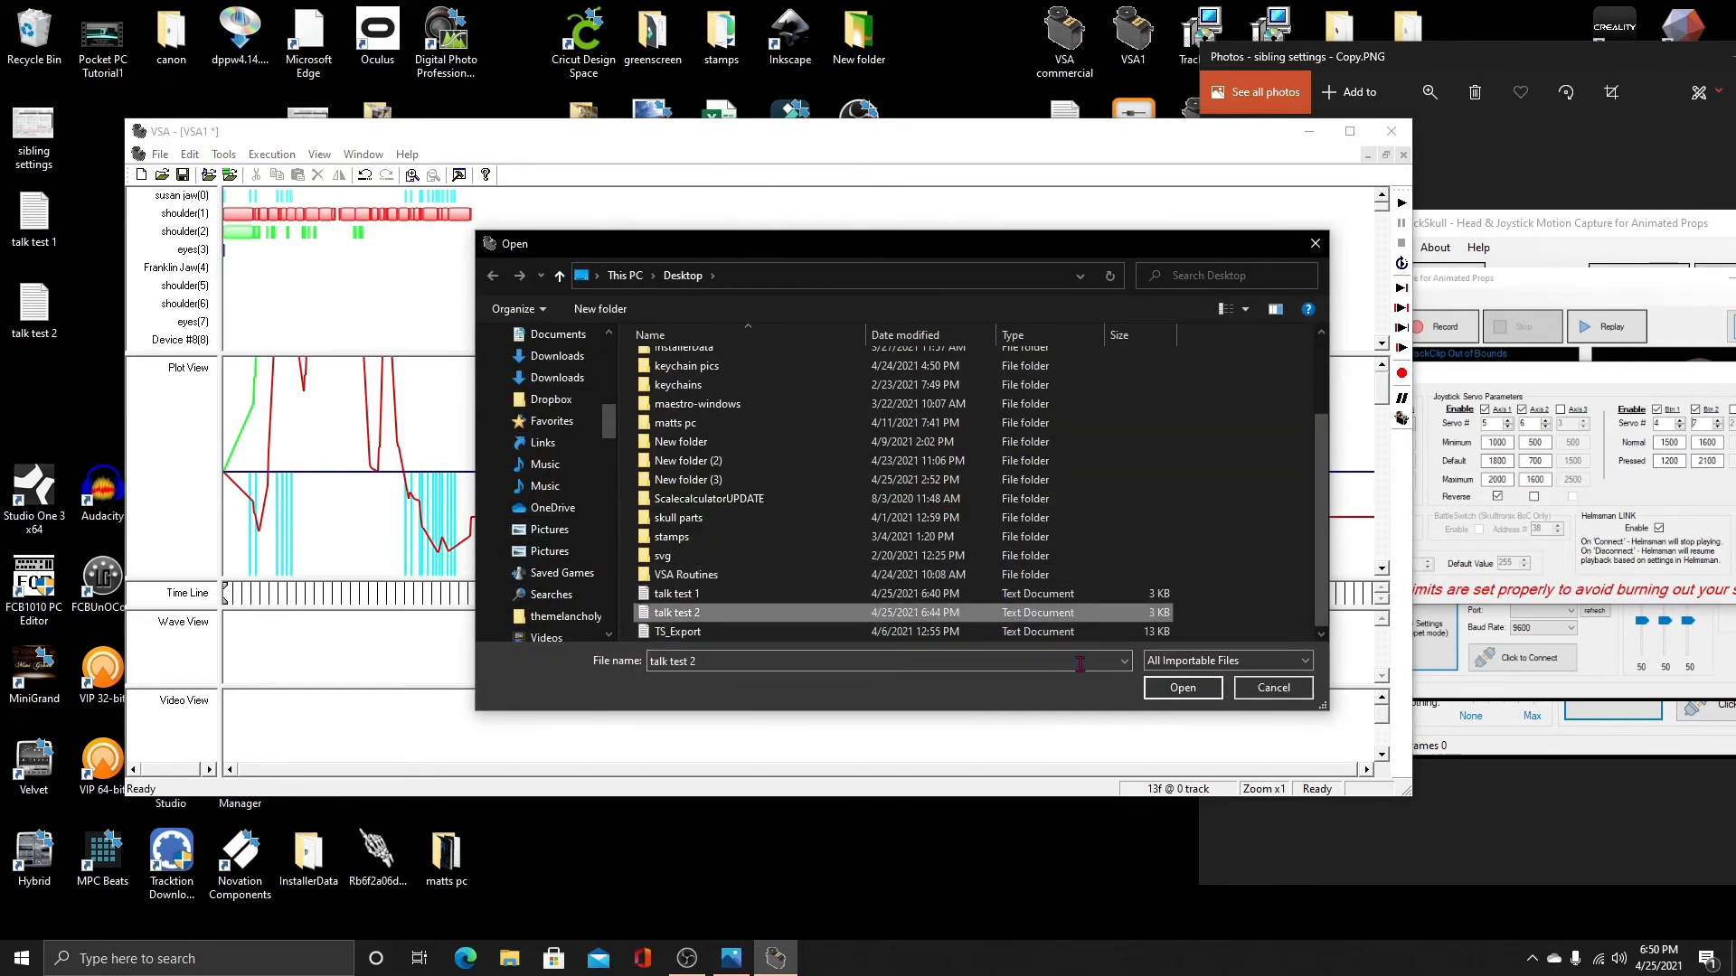
pyautogui.click(1183, 688)
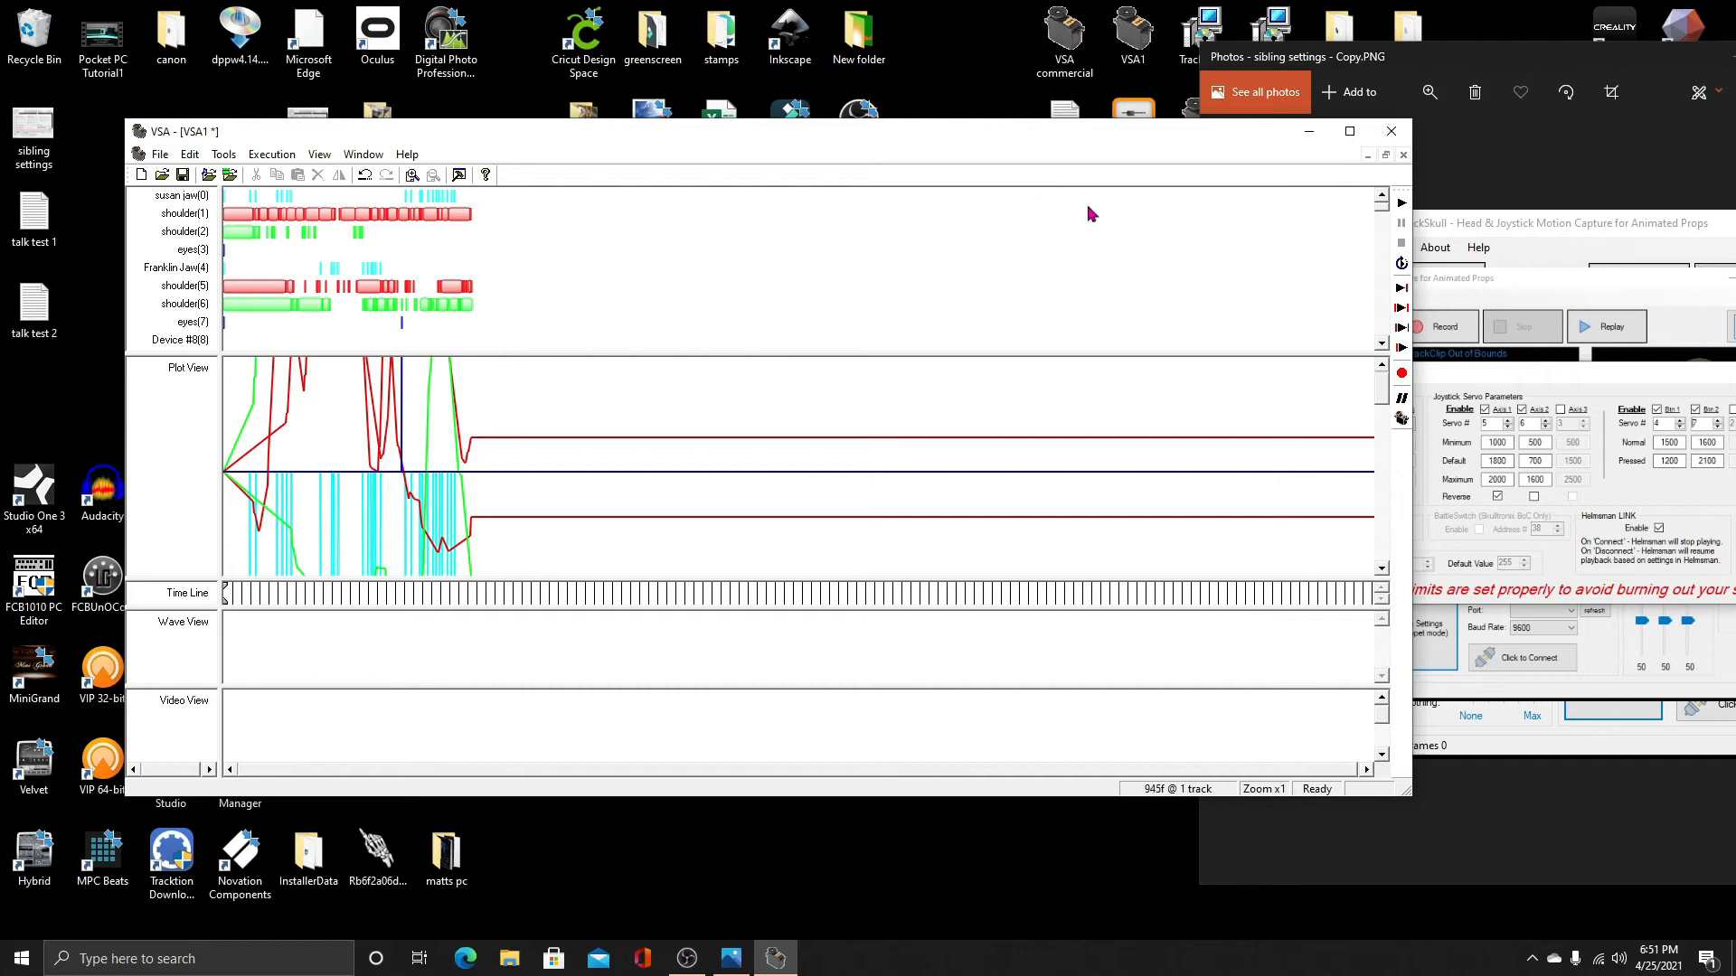
# Add the talk test audio file from the commercial Project folder inside greenscreen to the routine's audio settings
pyautogui.click(226, 156)
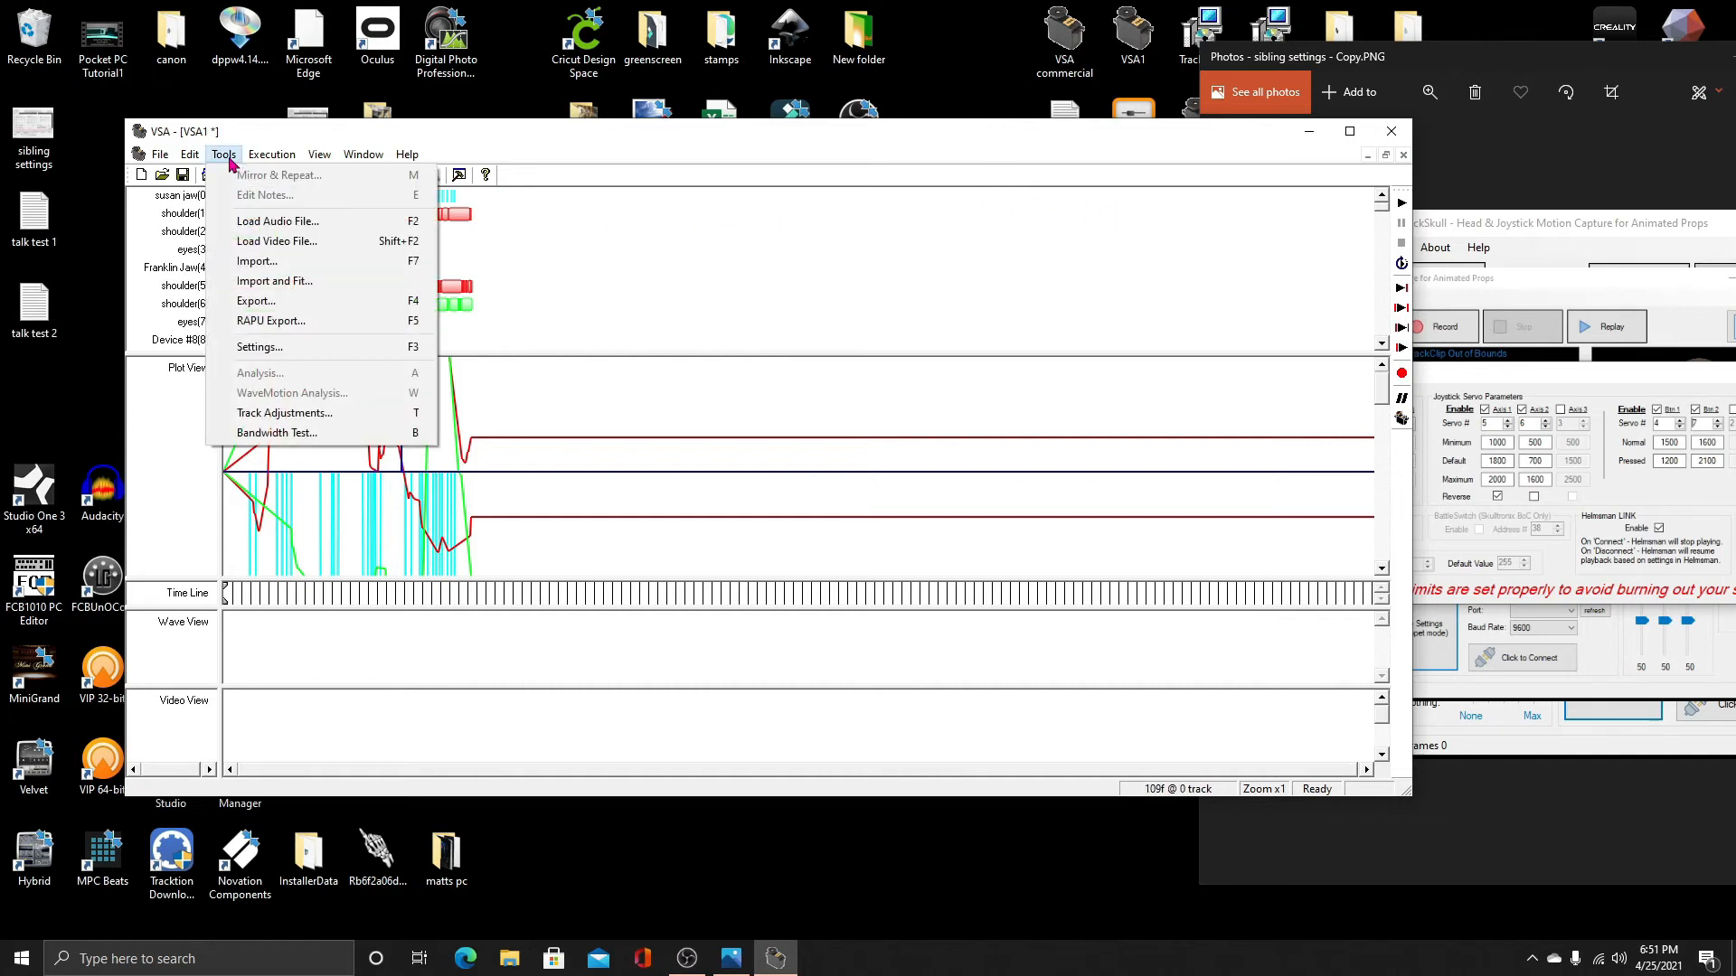
pyautogui.click(291, 223)
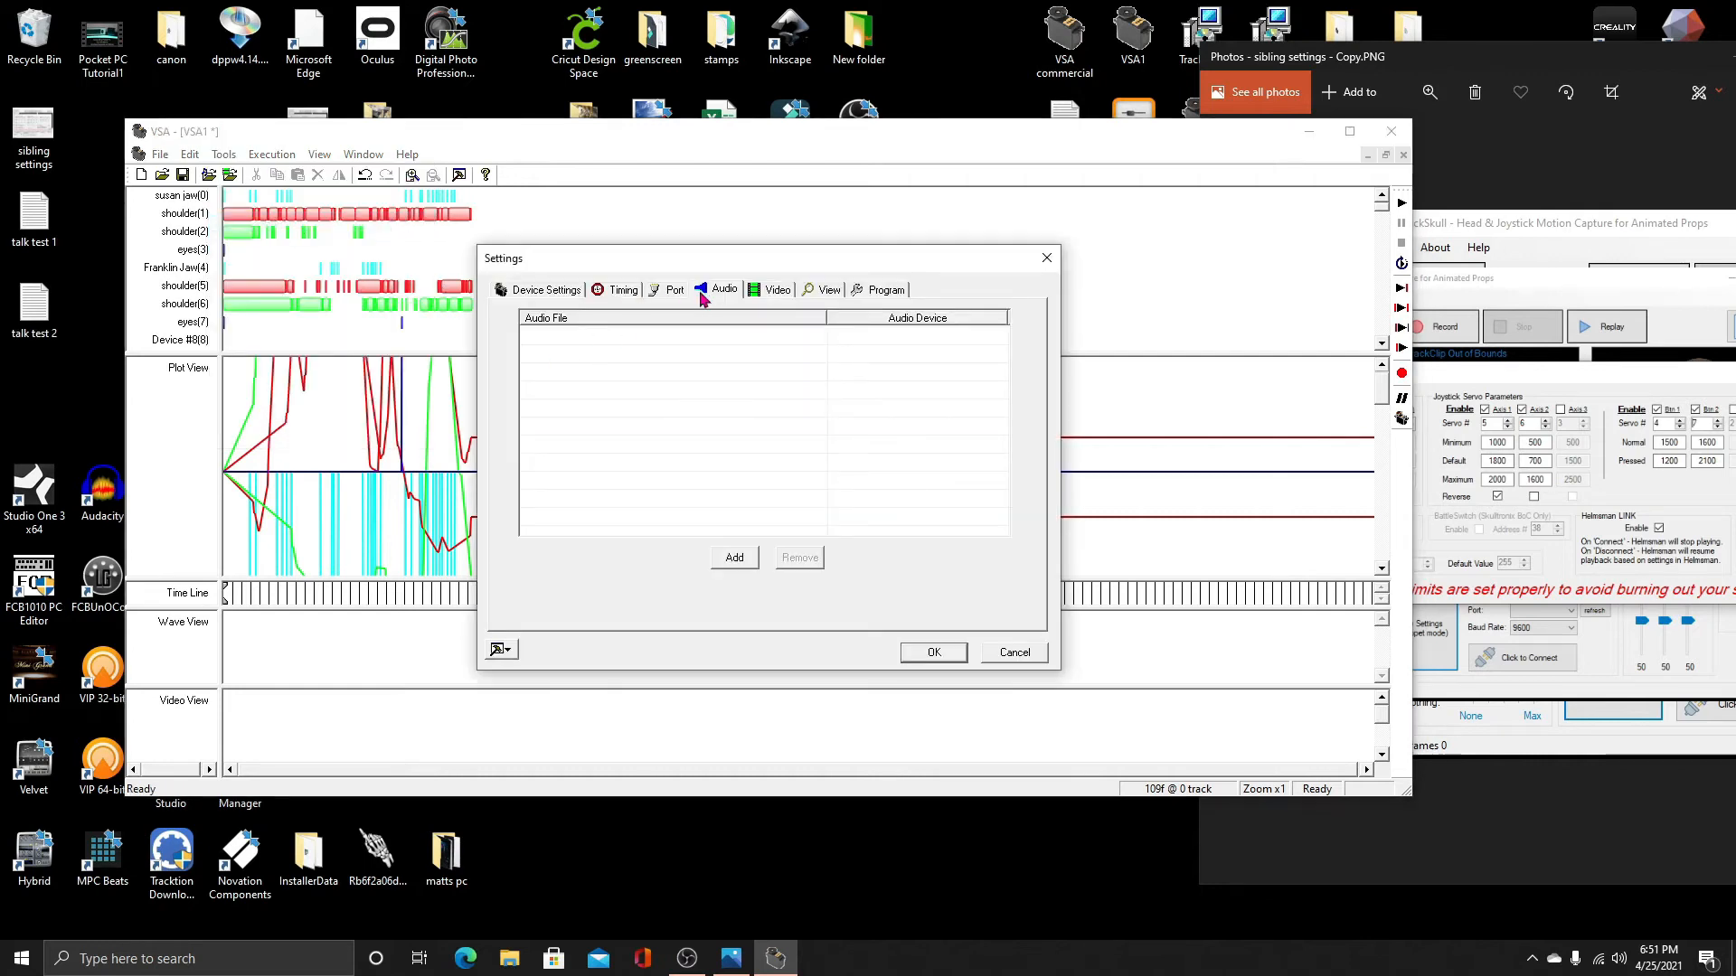
pyautogui.click(753, 558)
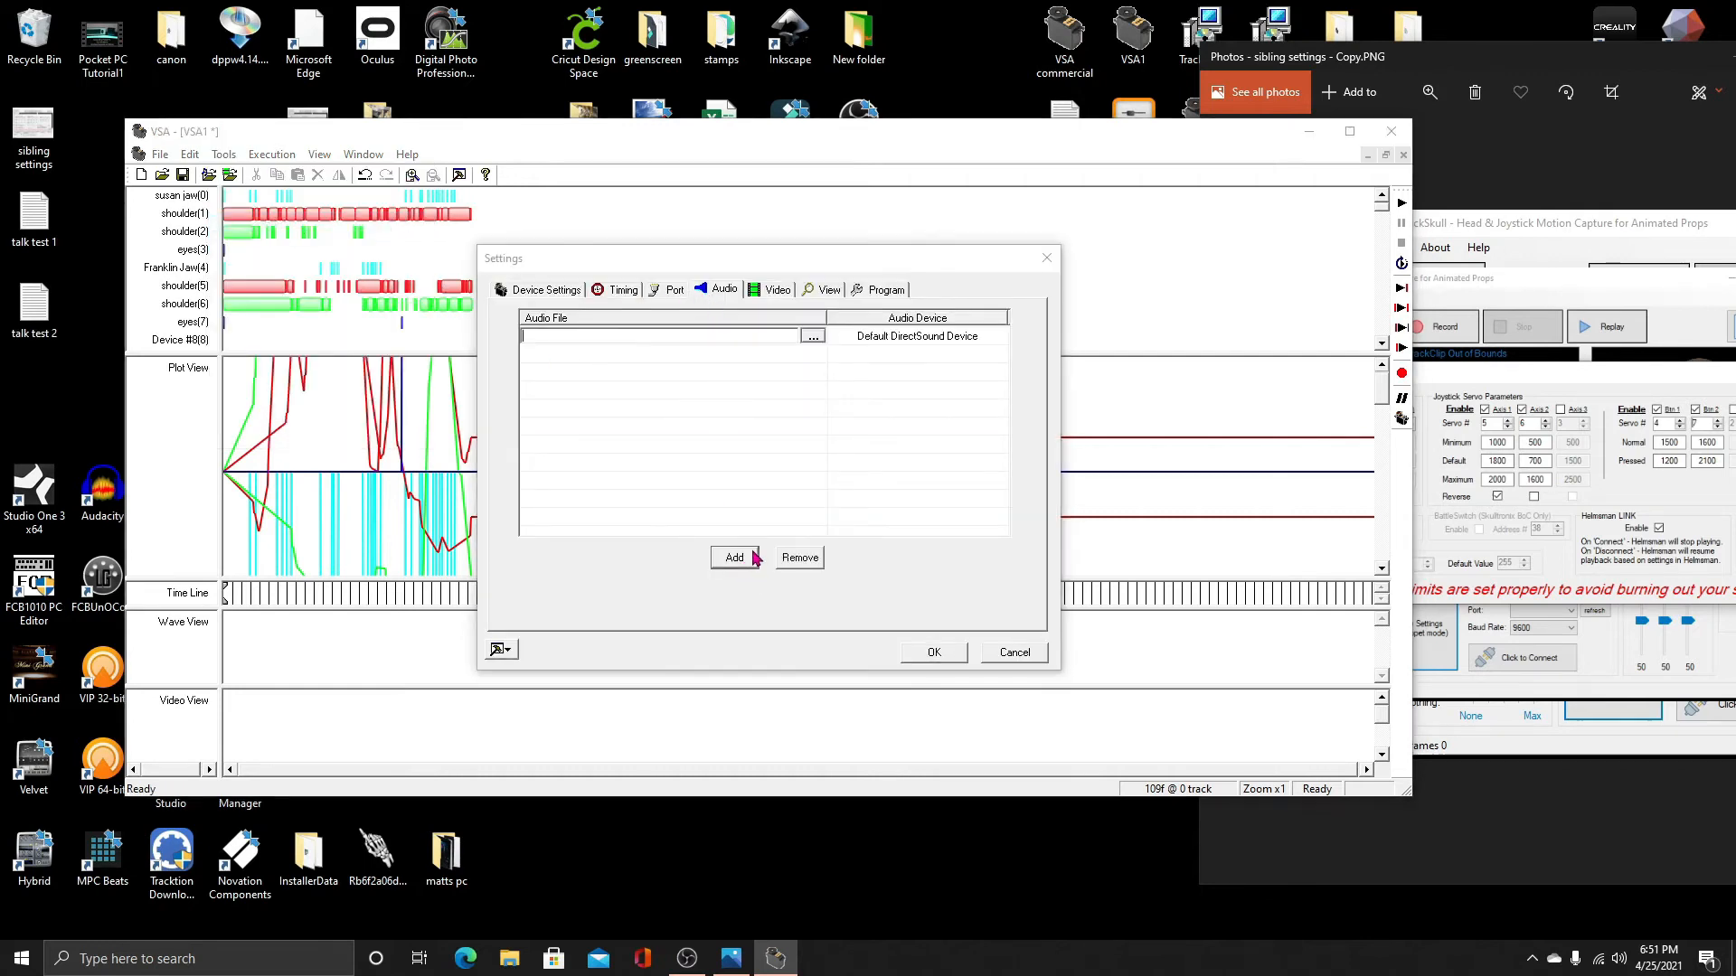
pyautogui.click(813, 337)
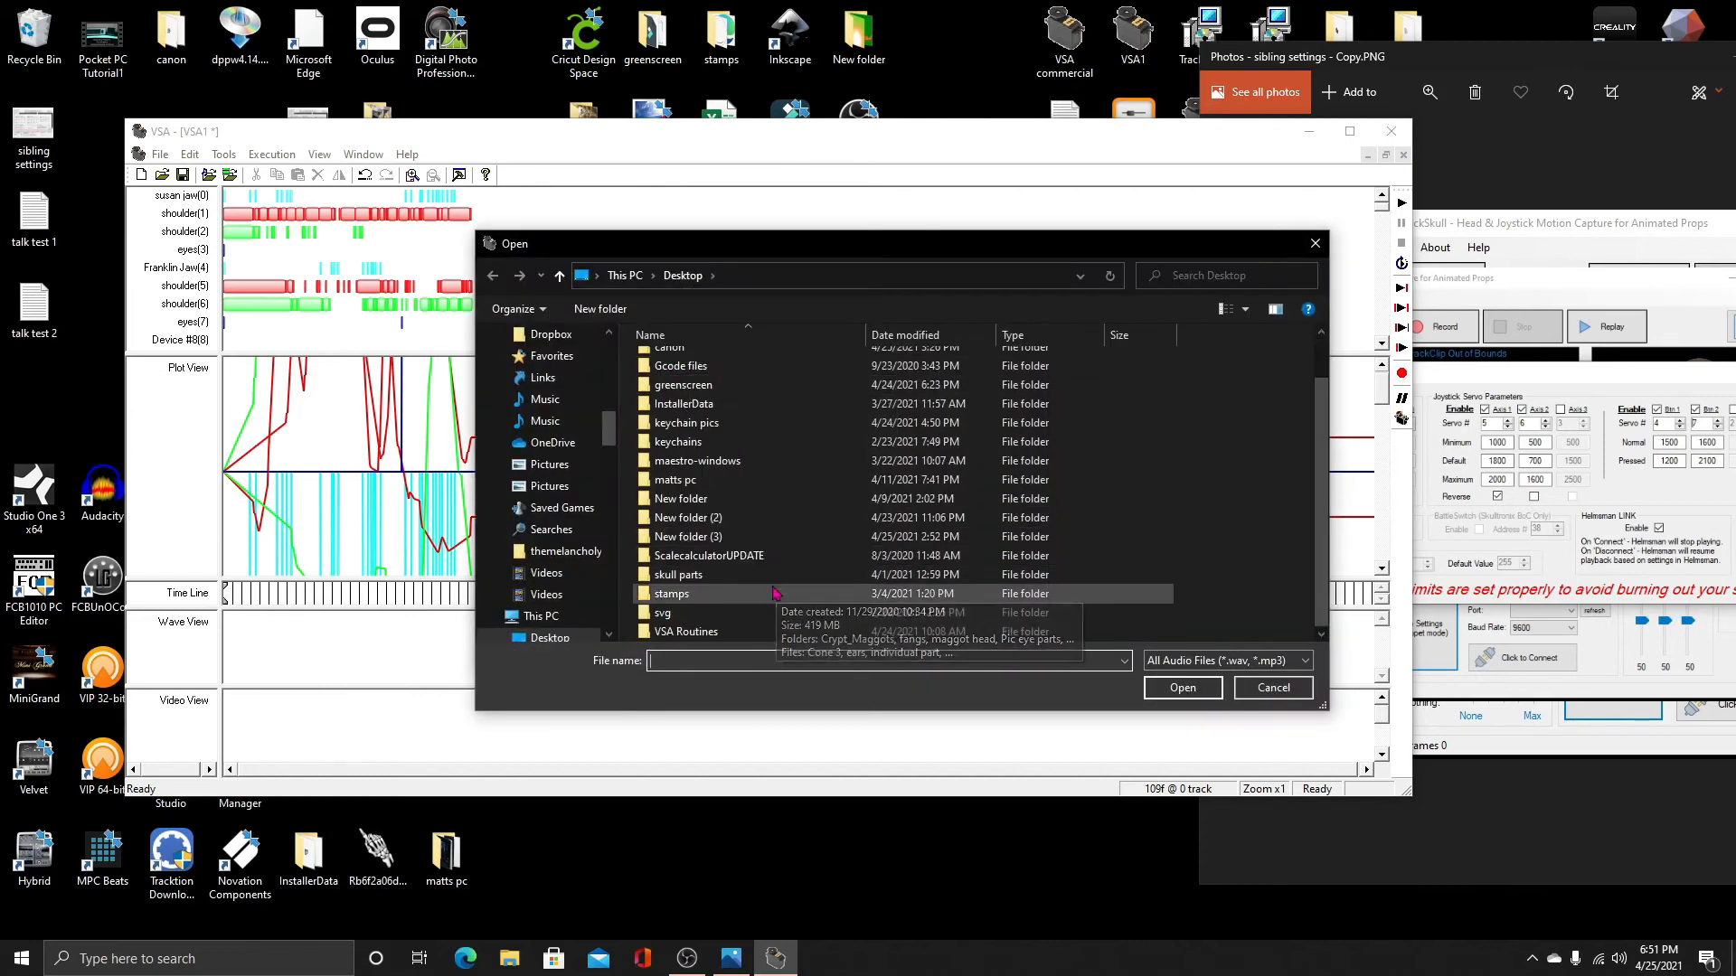
pyautogui.scroll(1, 773, 593)
pyautogui.doubleClick(711, 441)
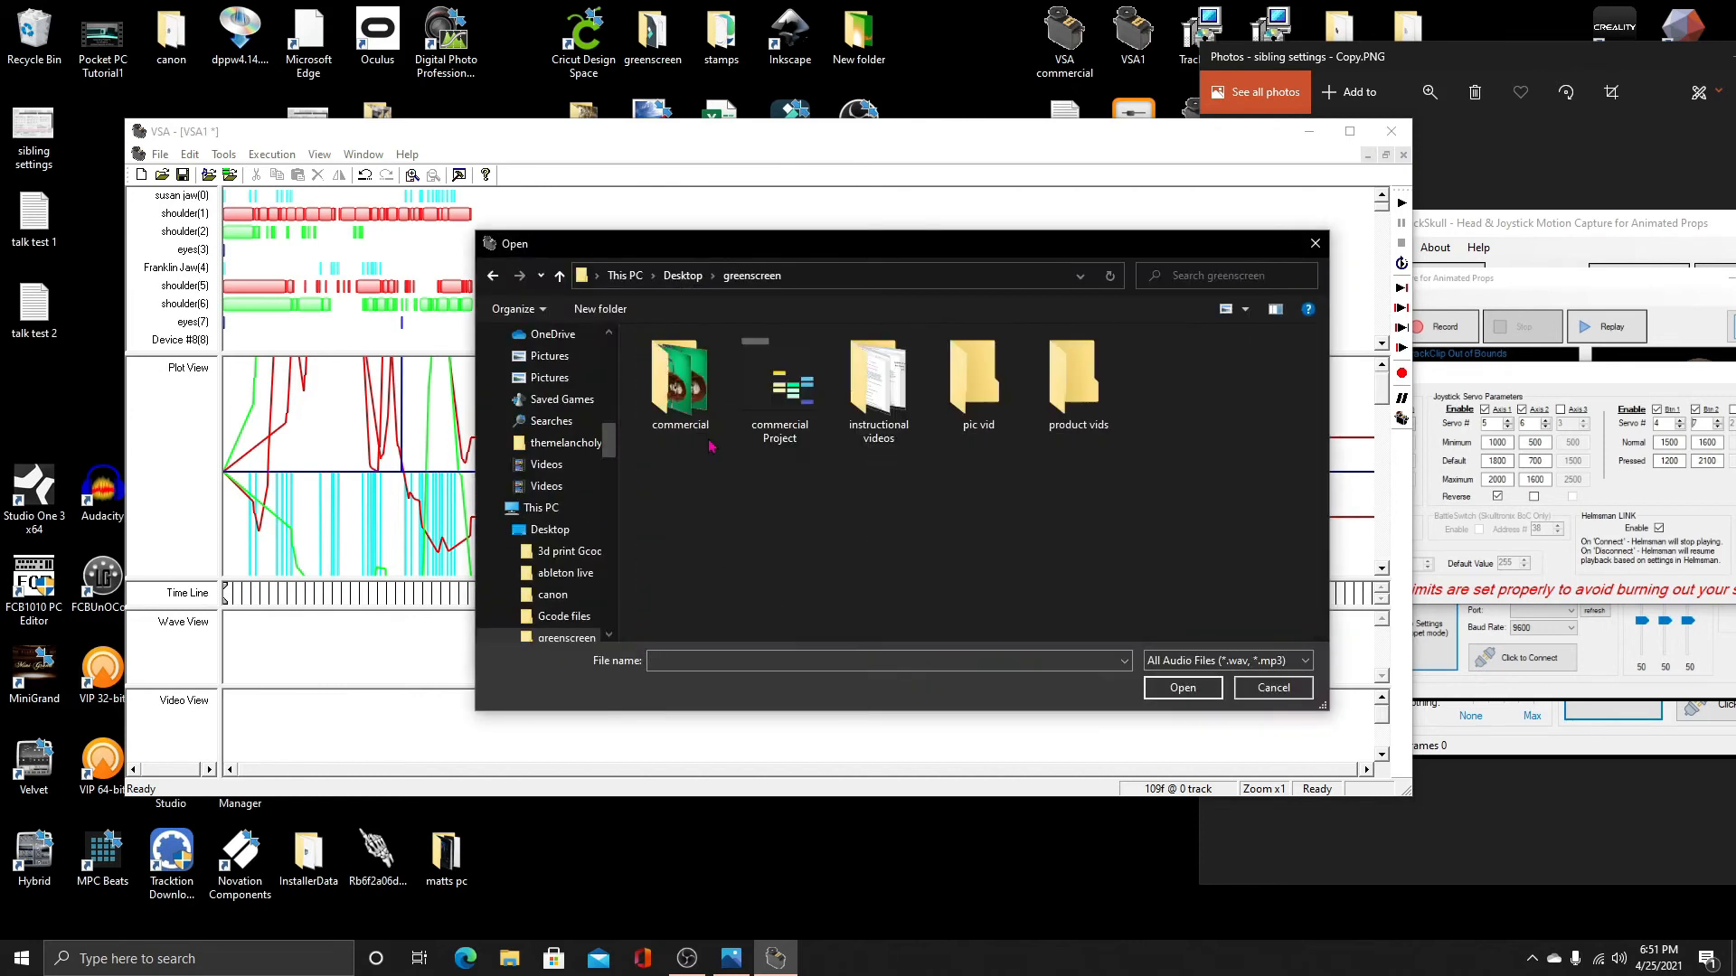
pyautogui.doubleClick(779, 387)
pyautogui.scroll(-5, 726, 572)
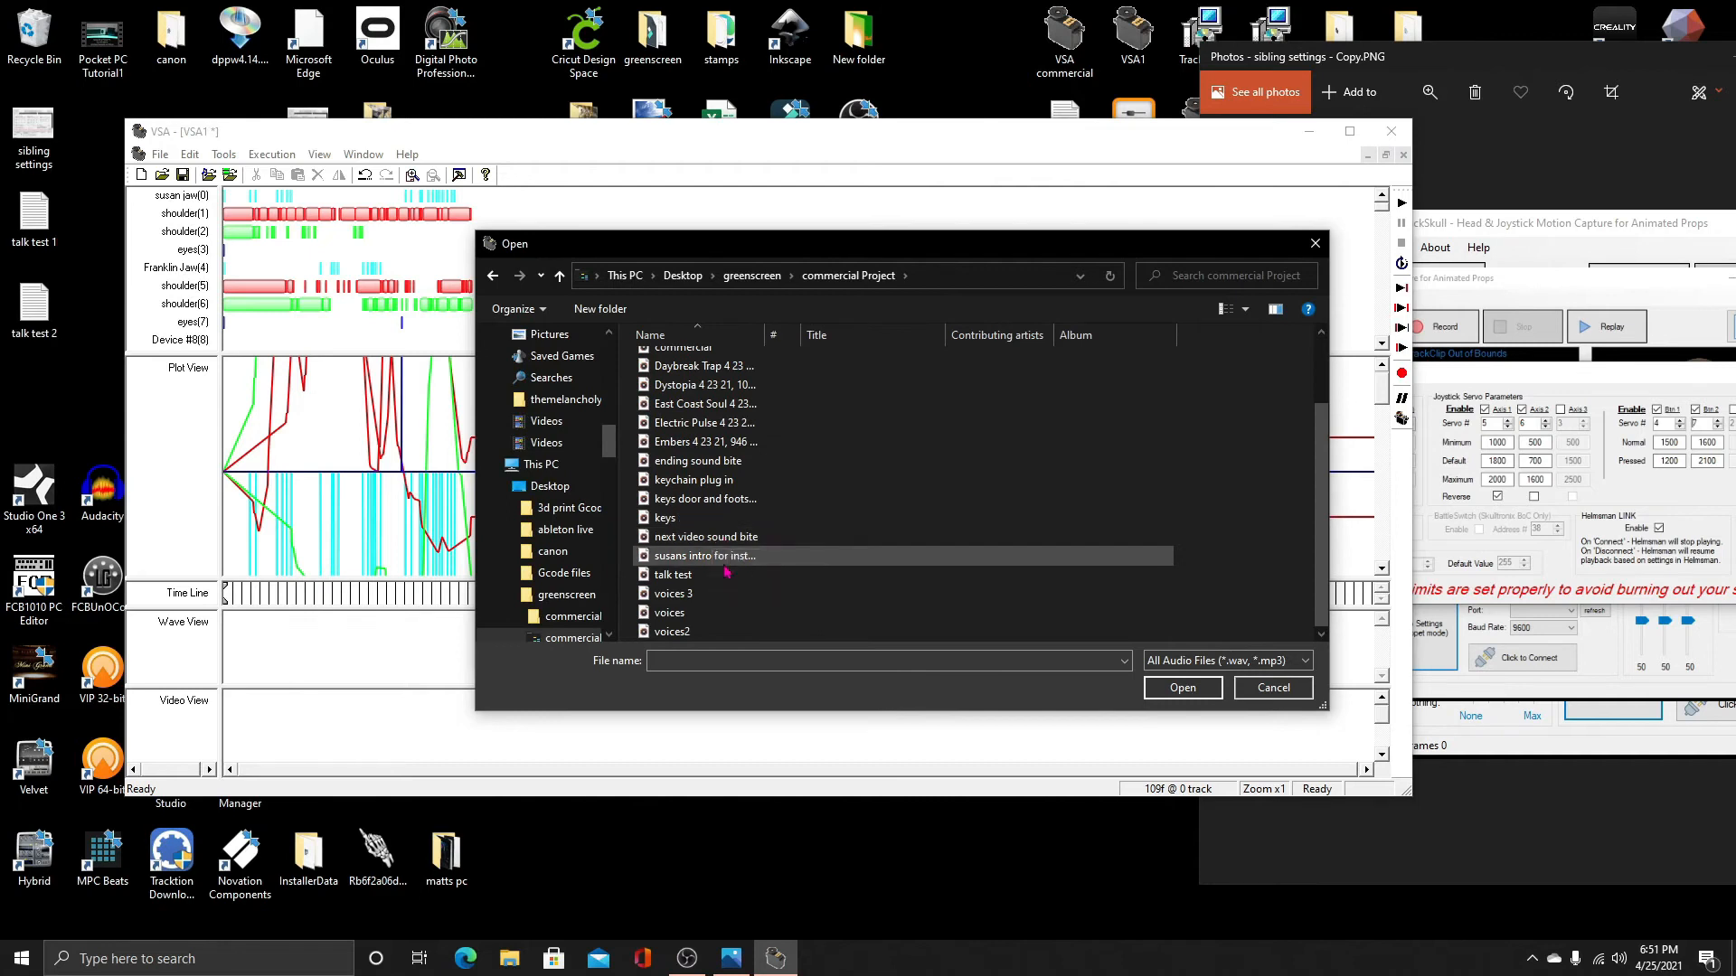
pyautogui.click(713, 576)
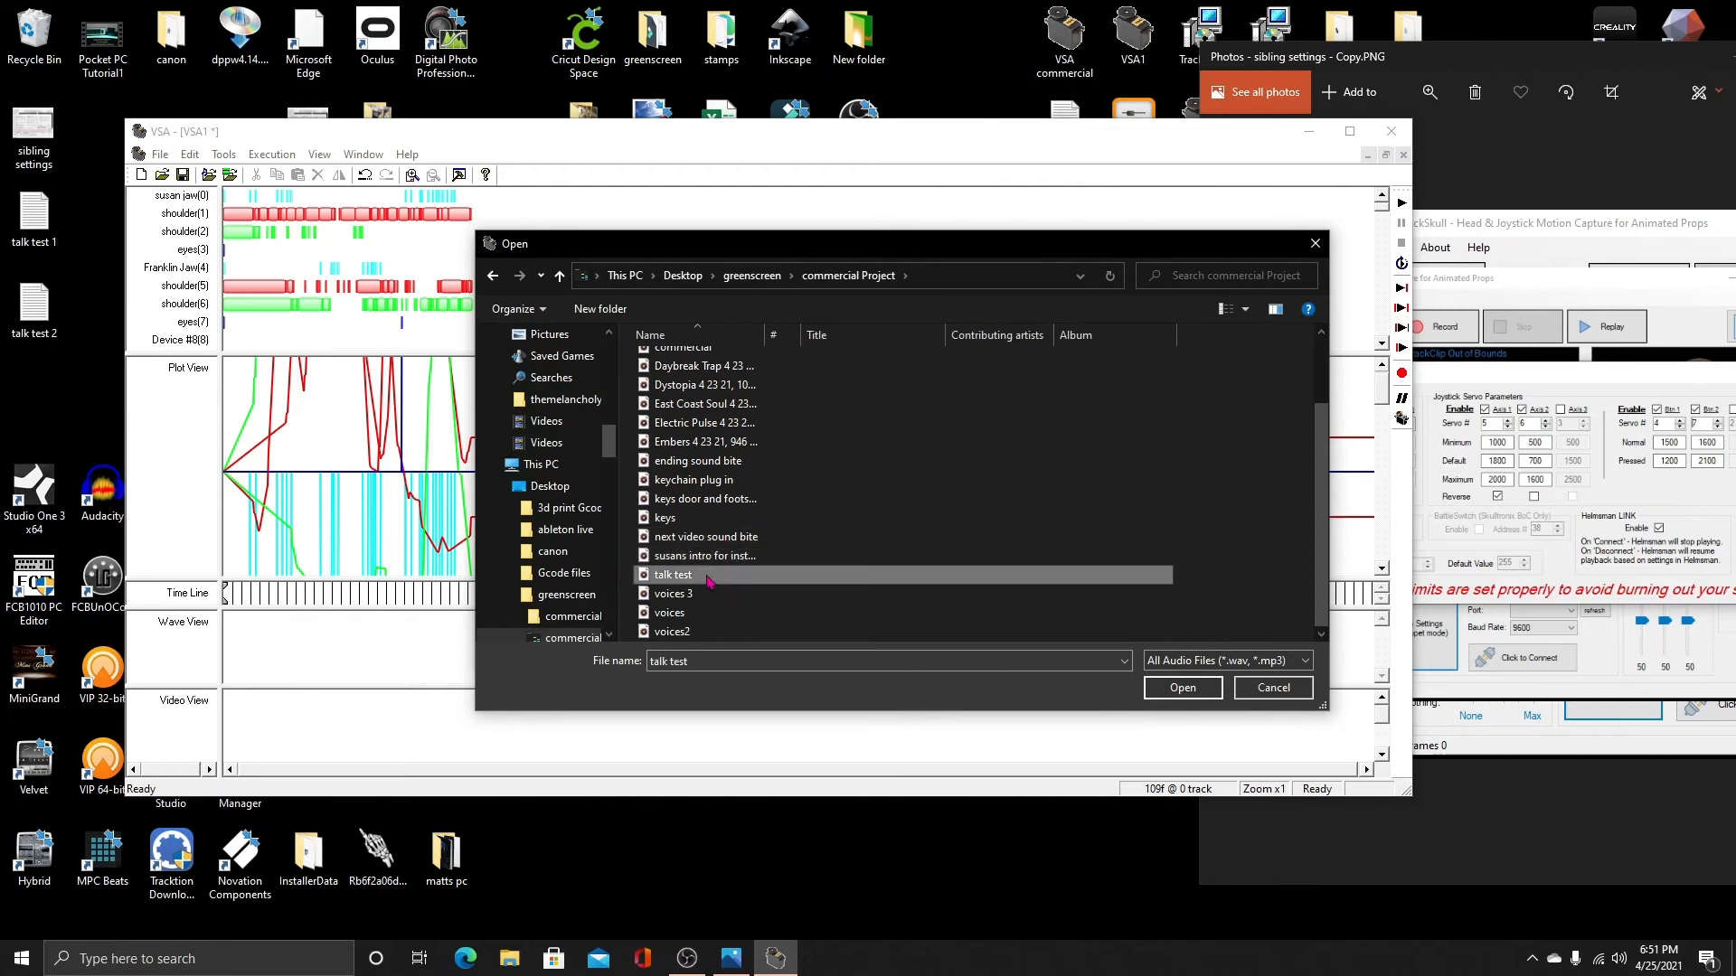
pyautogui.click(1182, 687)
pyautogui.click(916, 655)
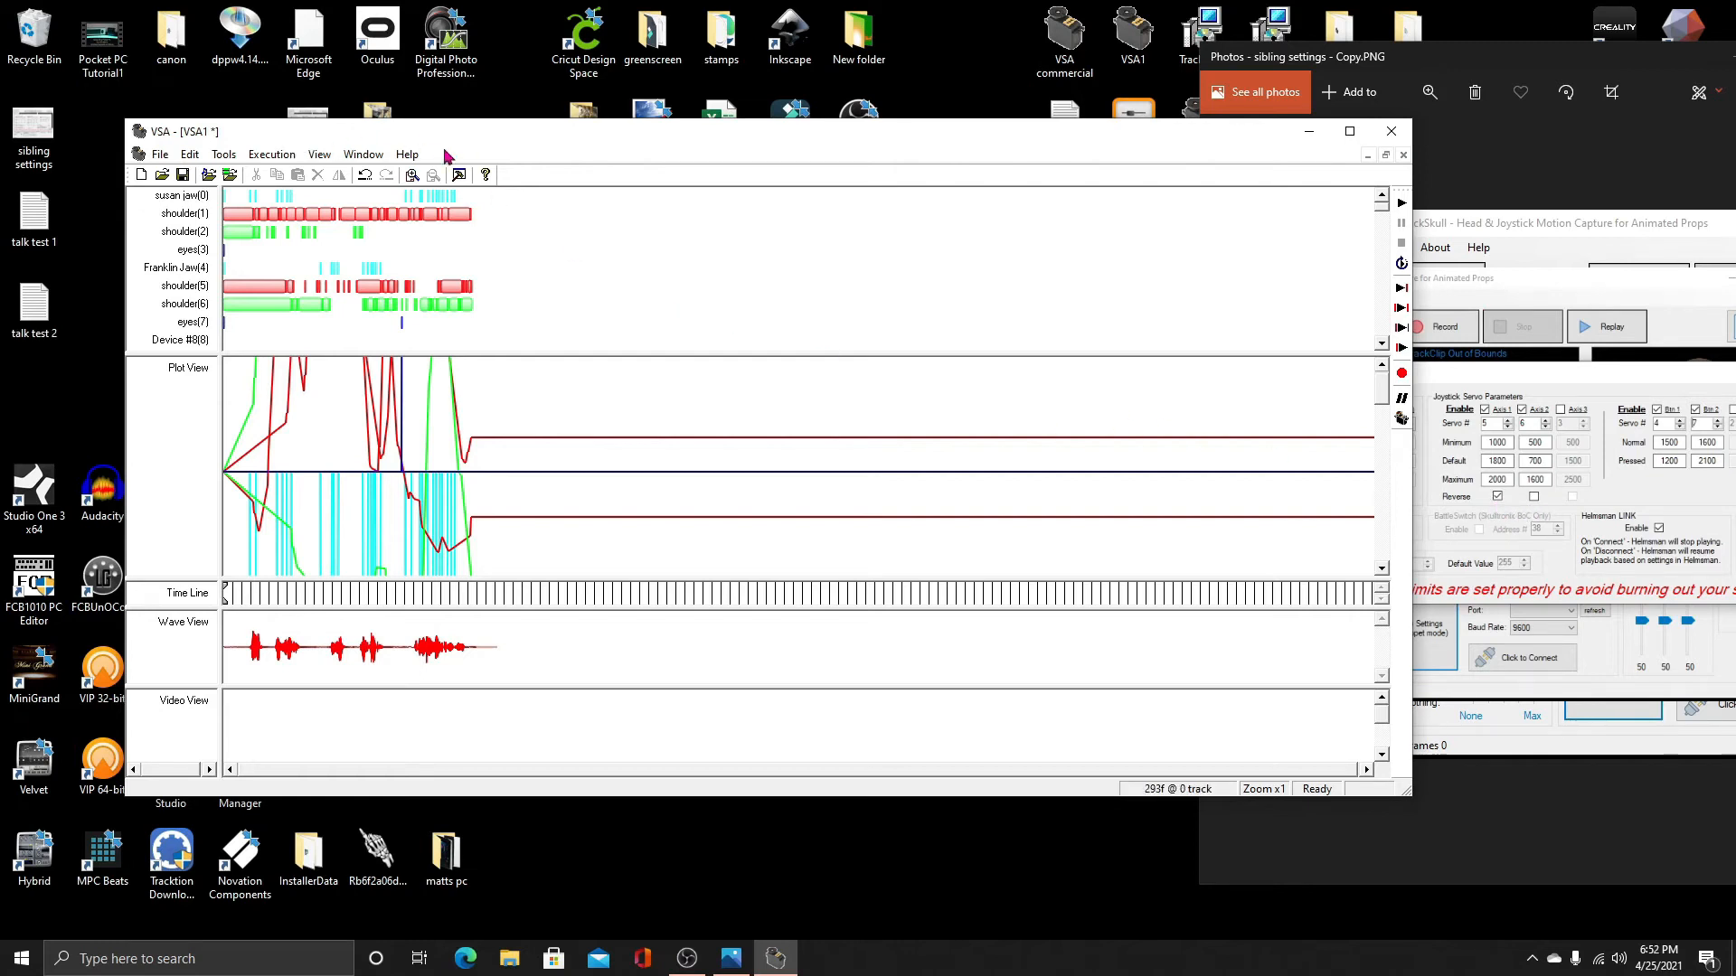
# Reverse shoulder track 2 with the Servo Reverse track adjustment preset, setting Update Settings to False
pyautogui.click(228, 156)
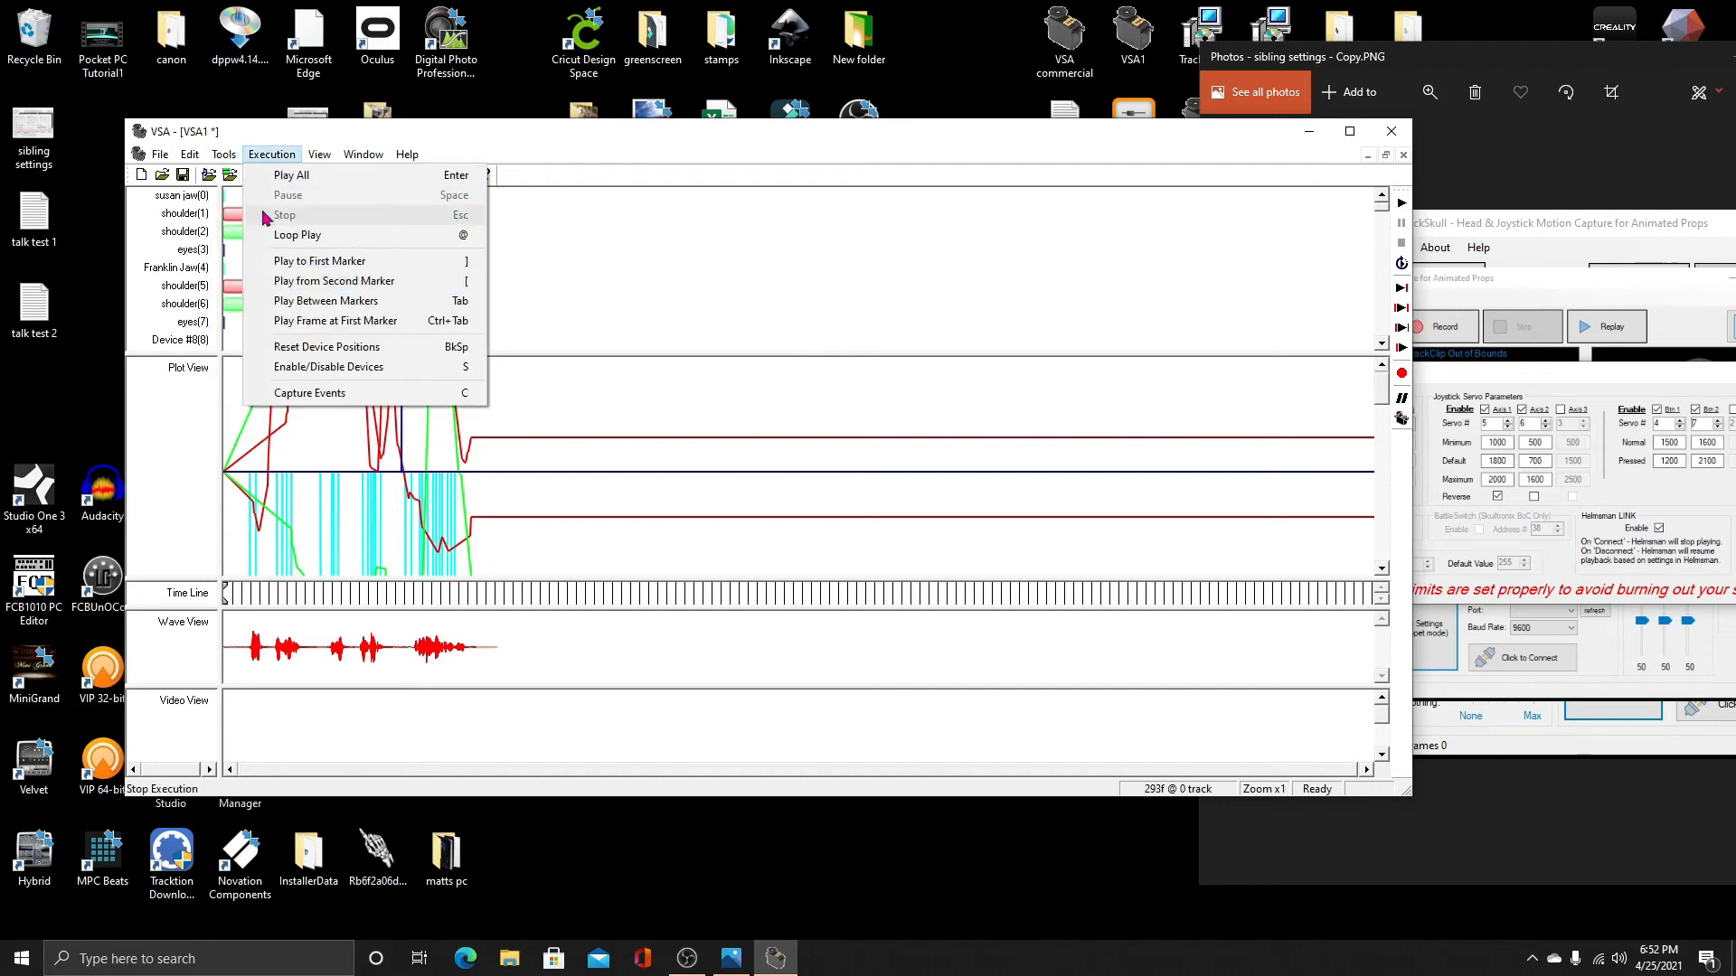
pyautogui.click(256, 414)
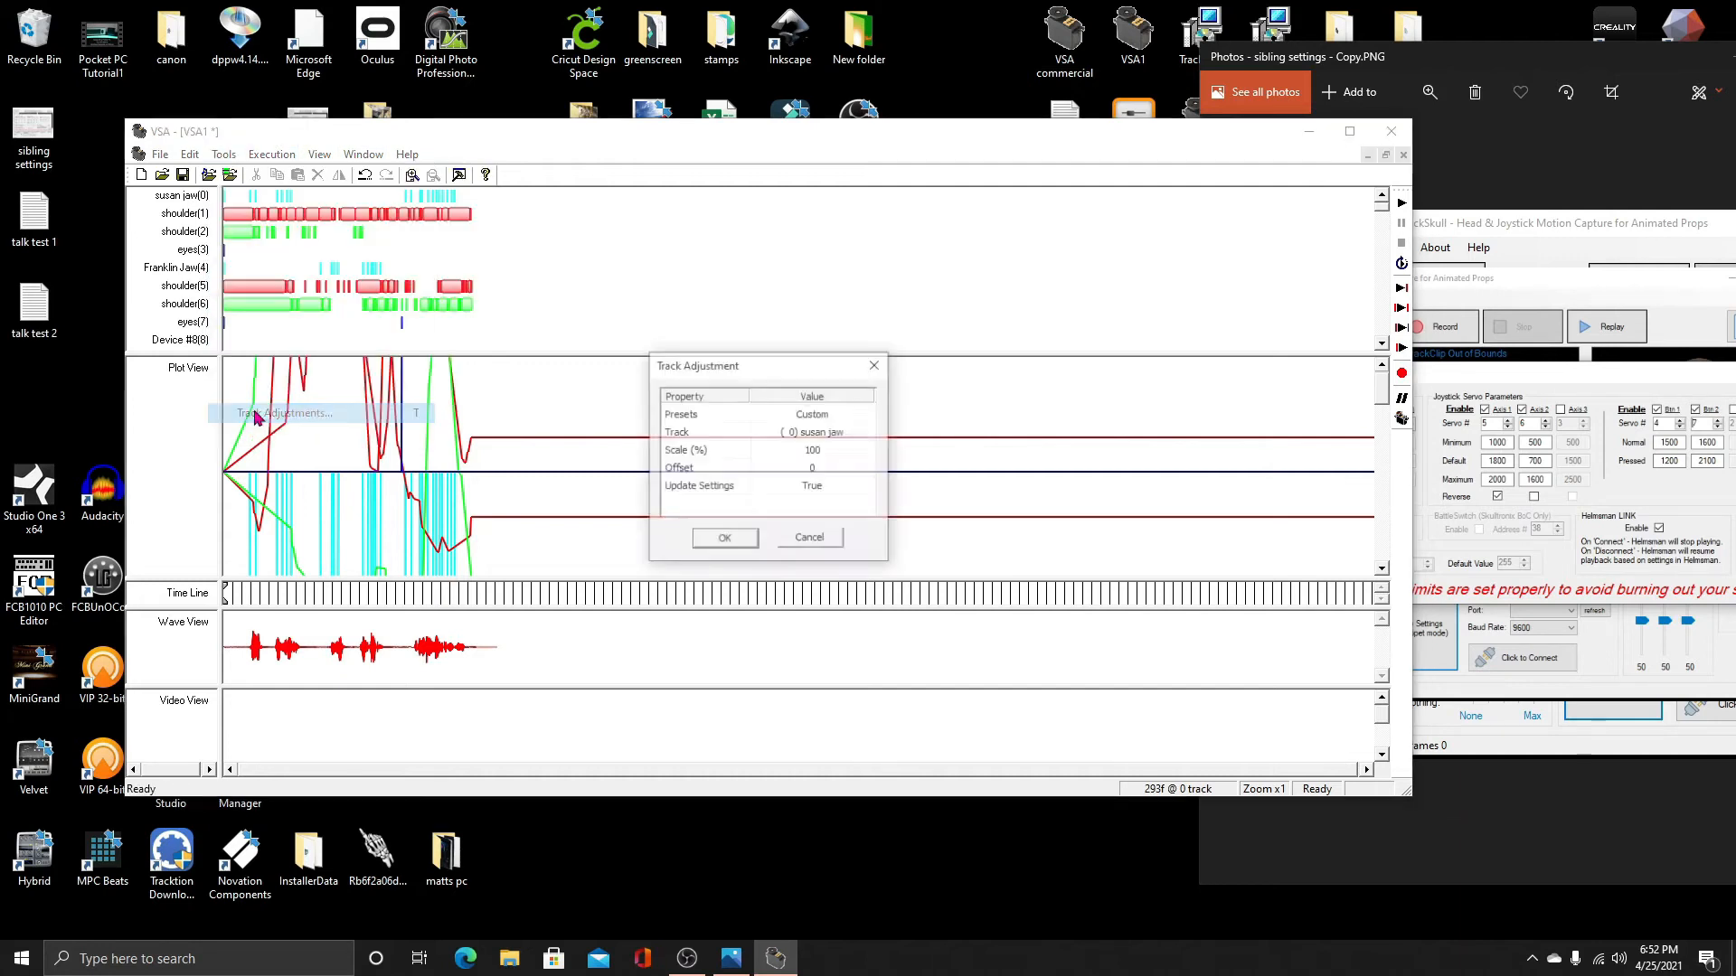
pyautogui.click(821, 438)
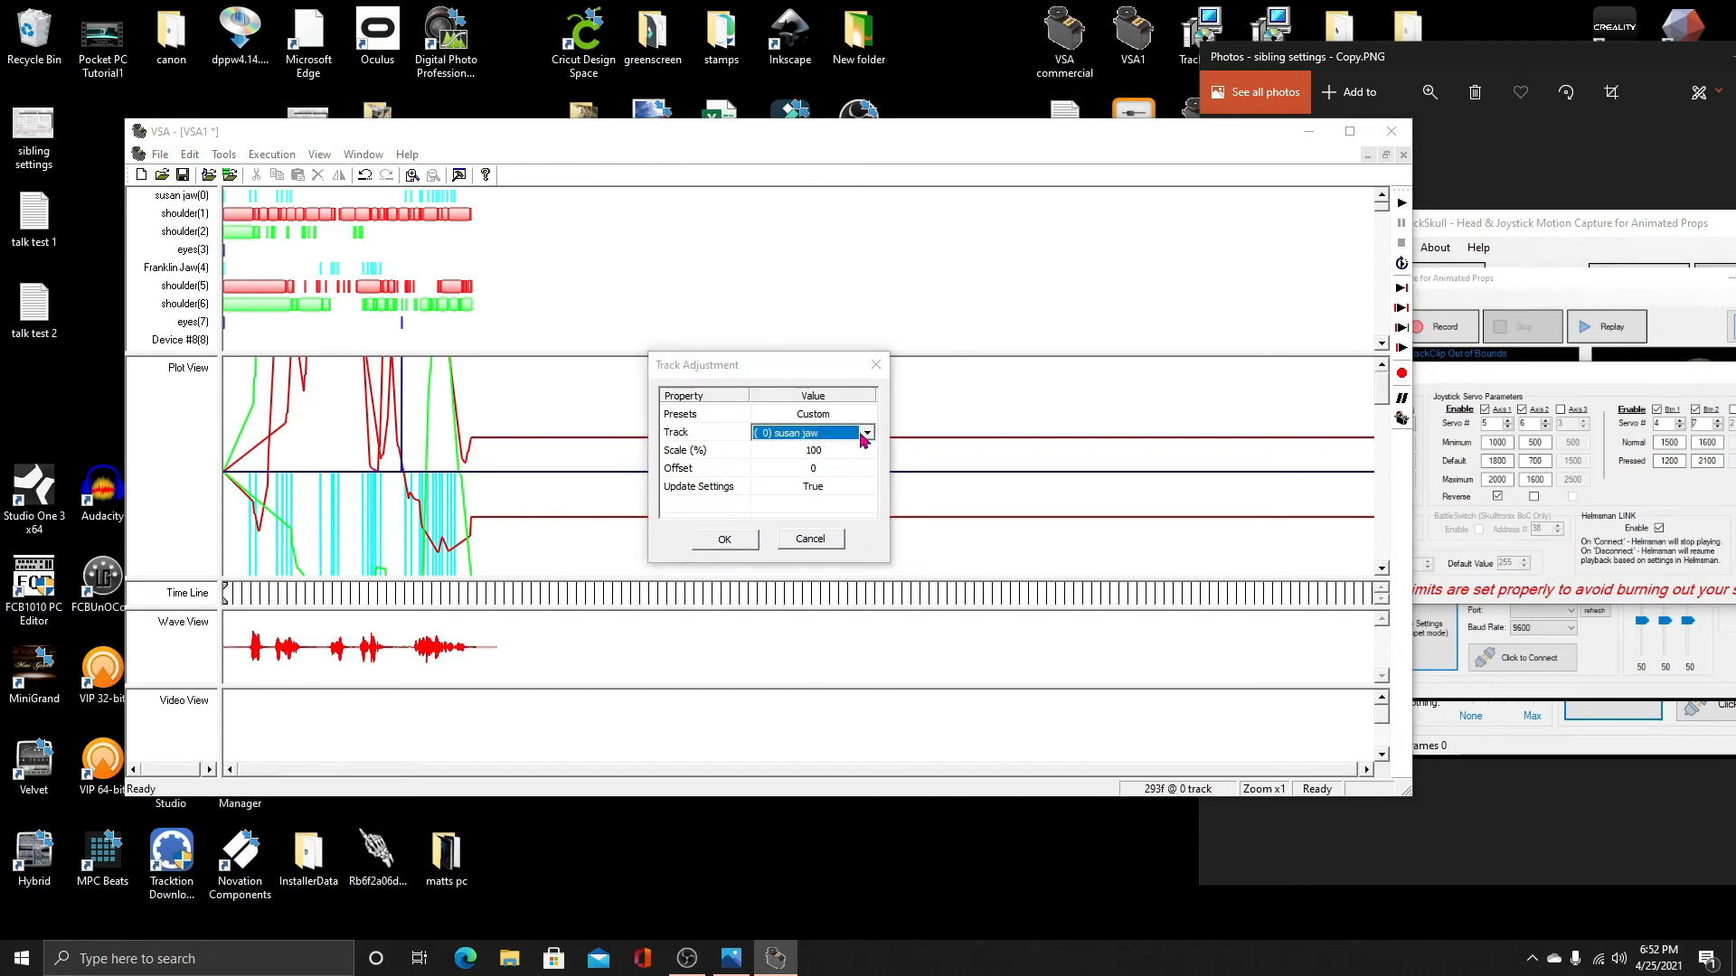
pyautogui.click(864, 434)
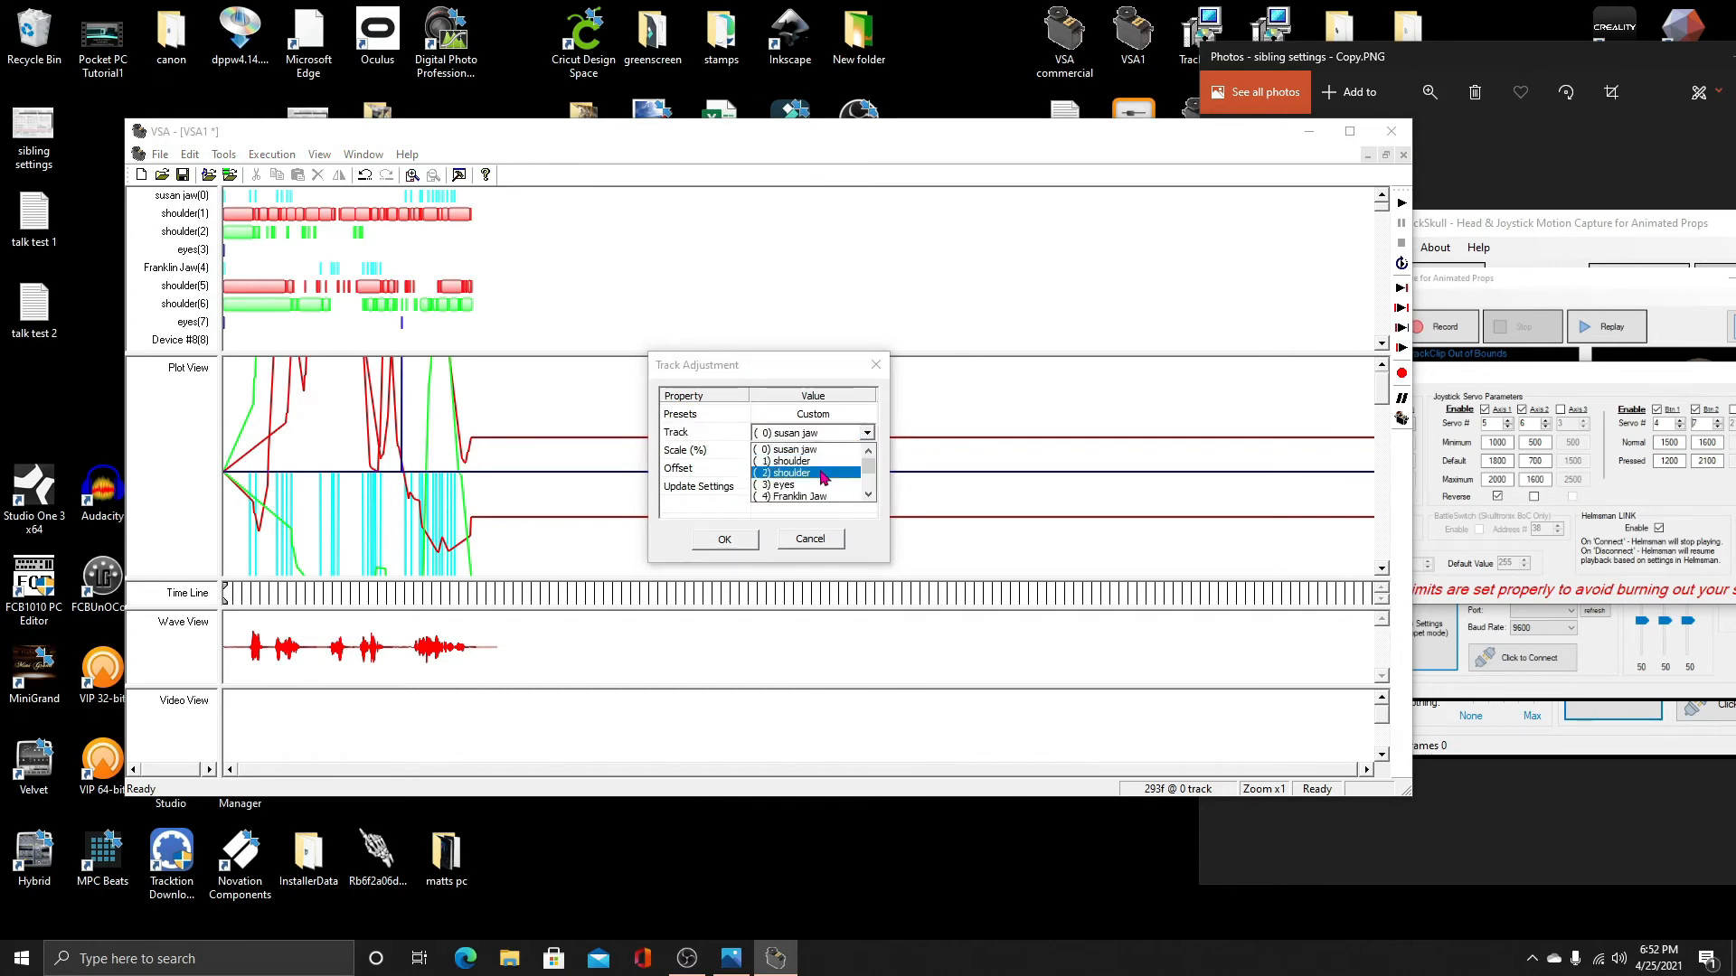
pyautogui.click(822, 473)
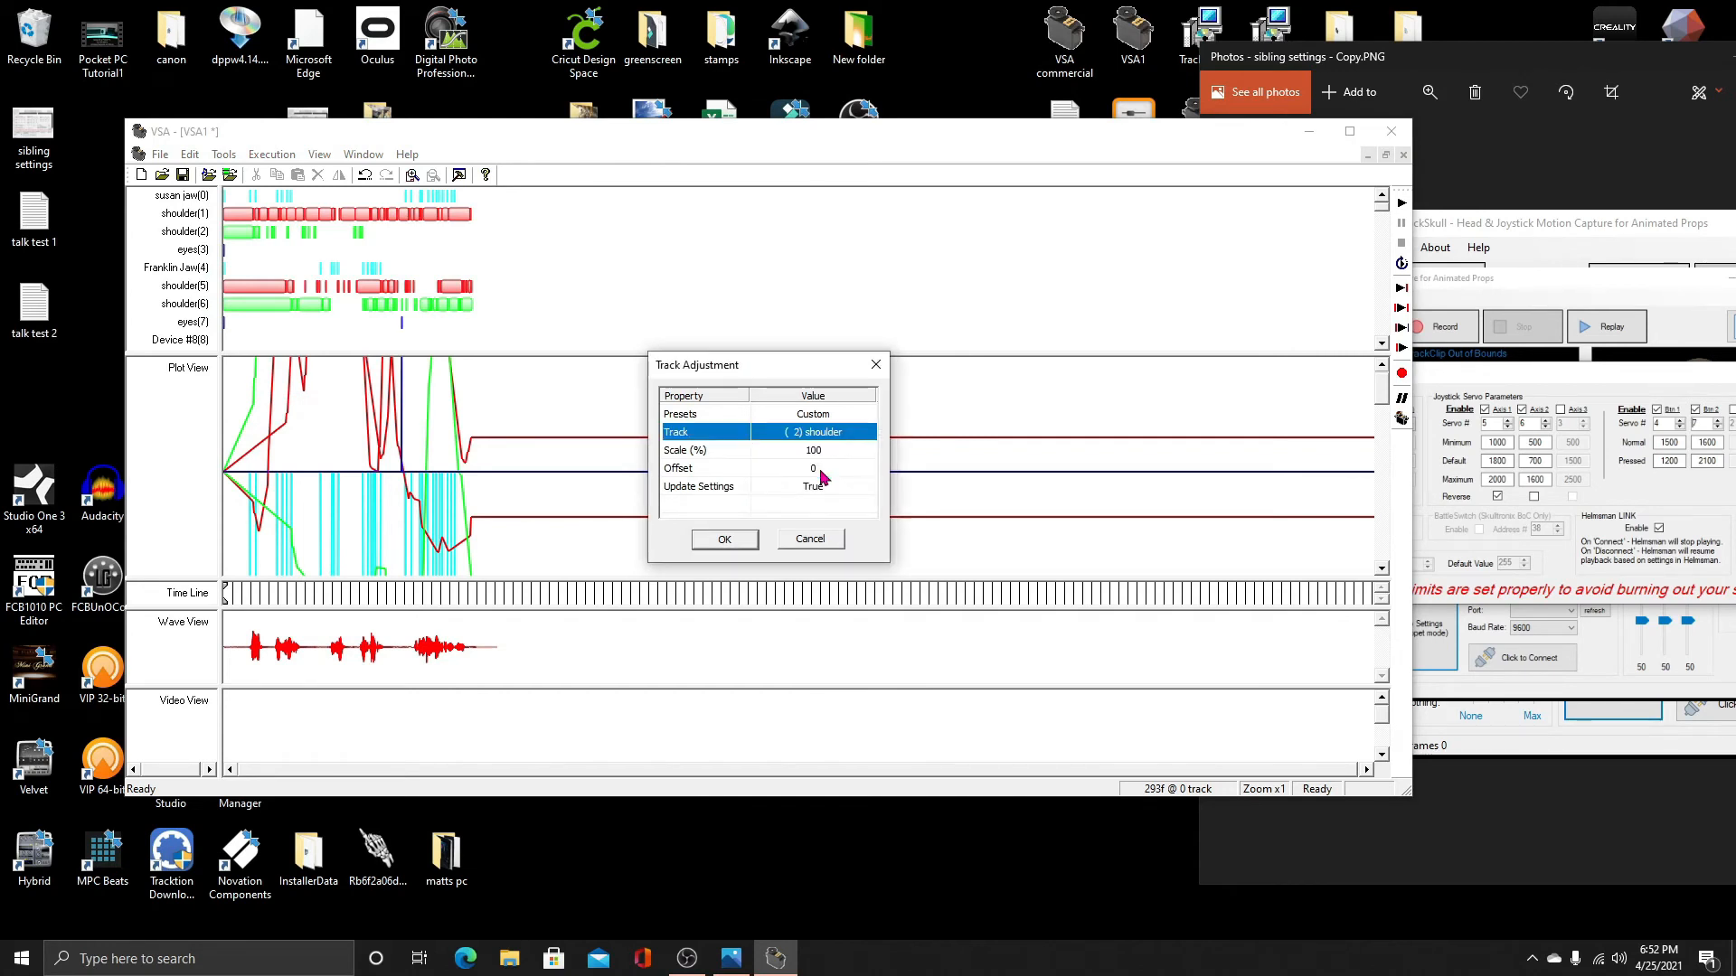
pyautogui.click(818, 419)
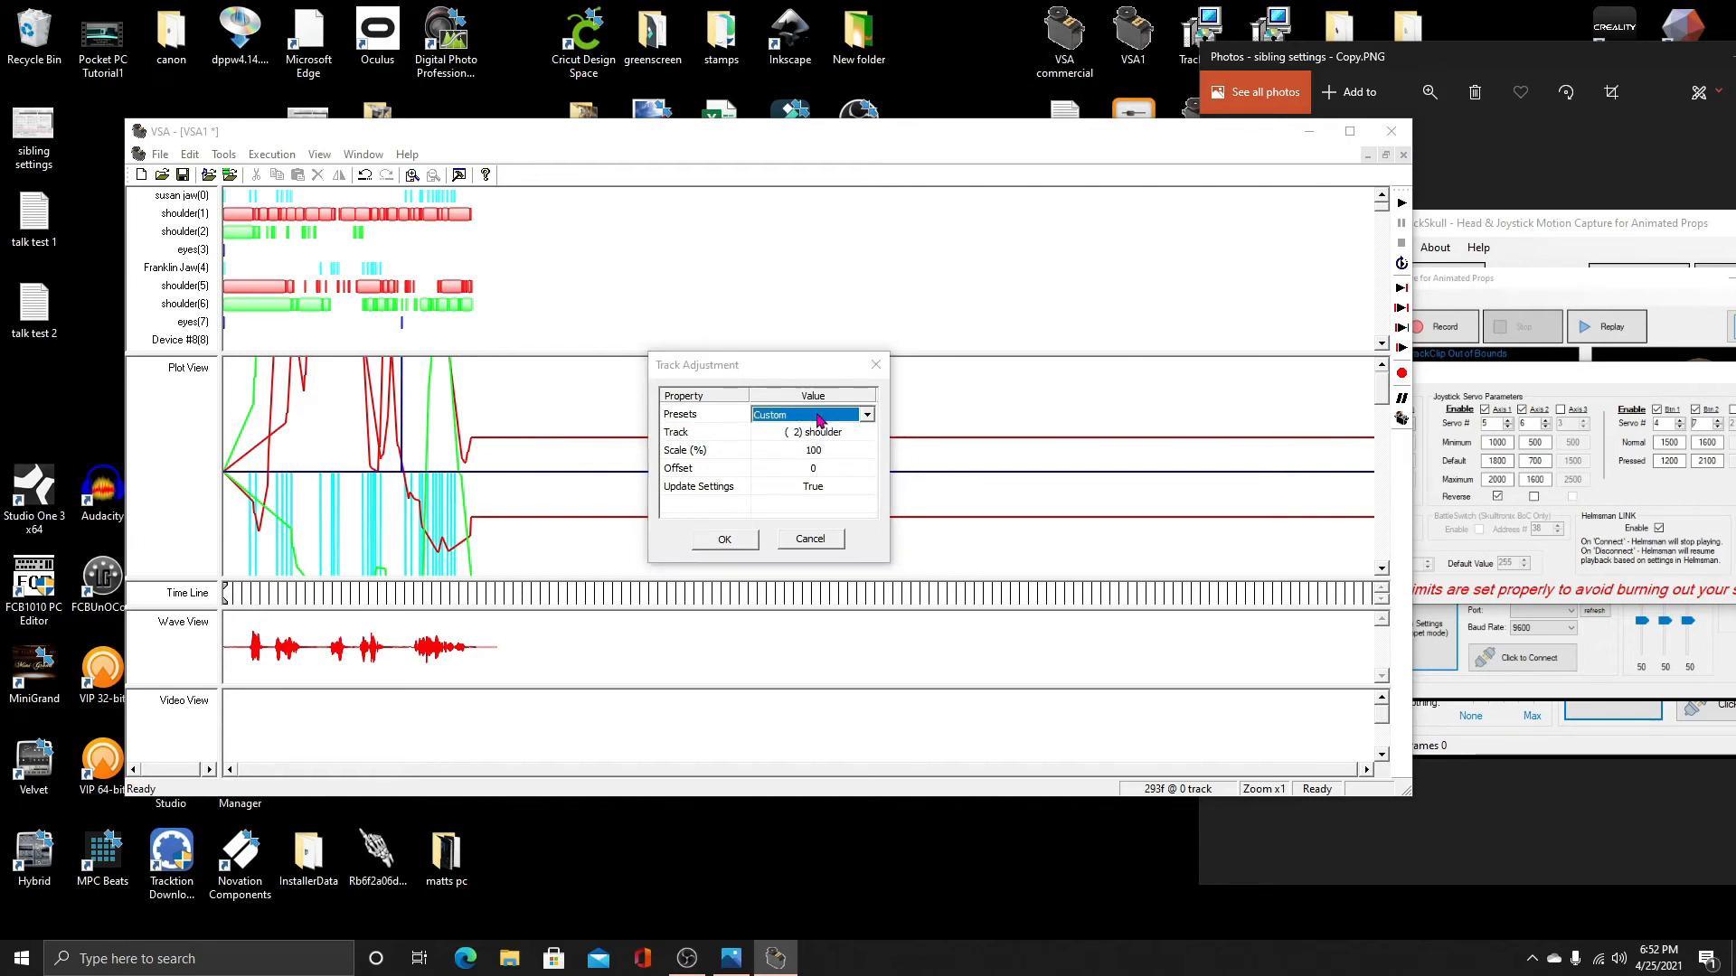
pyautogui.click(866, 418)
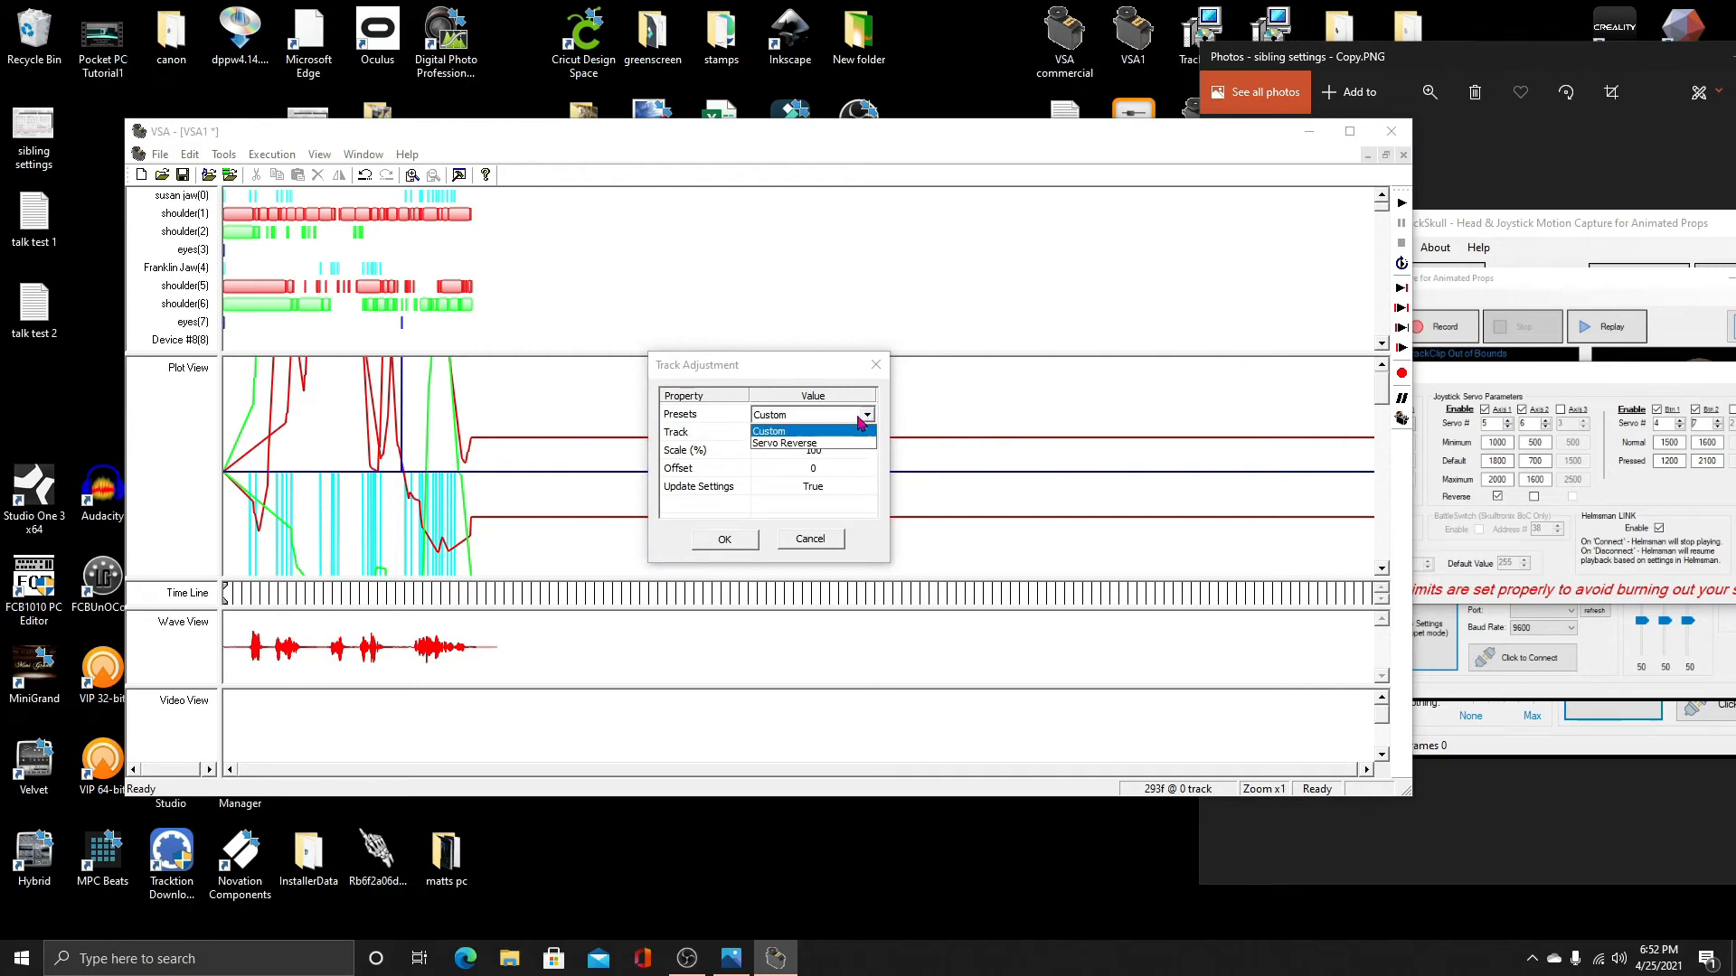
pyautogui.click(825, 450)
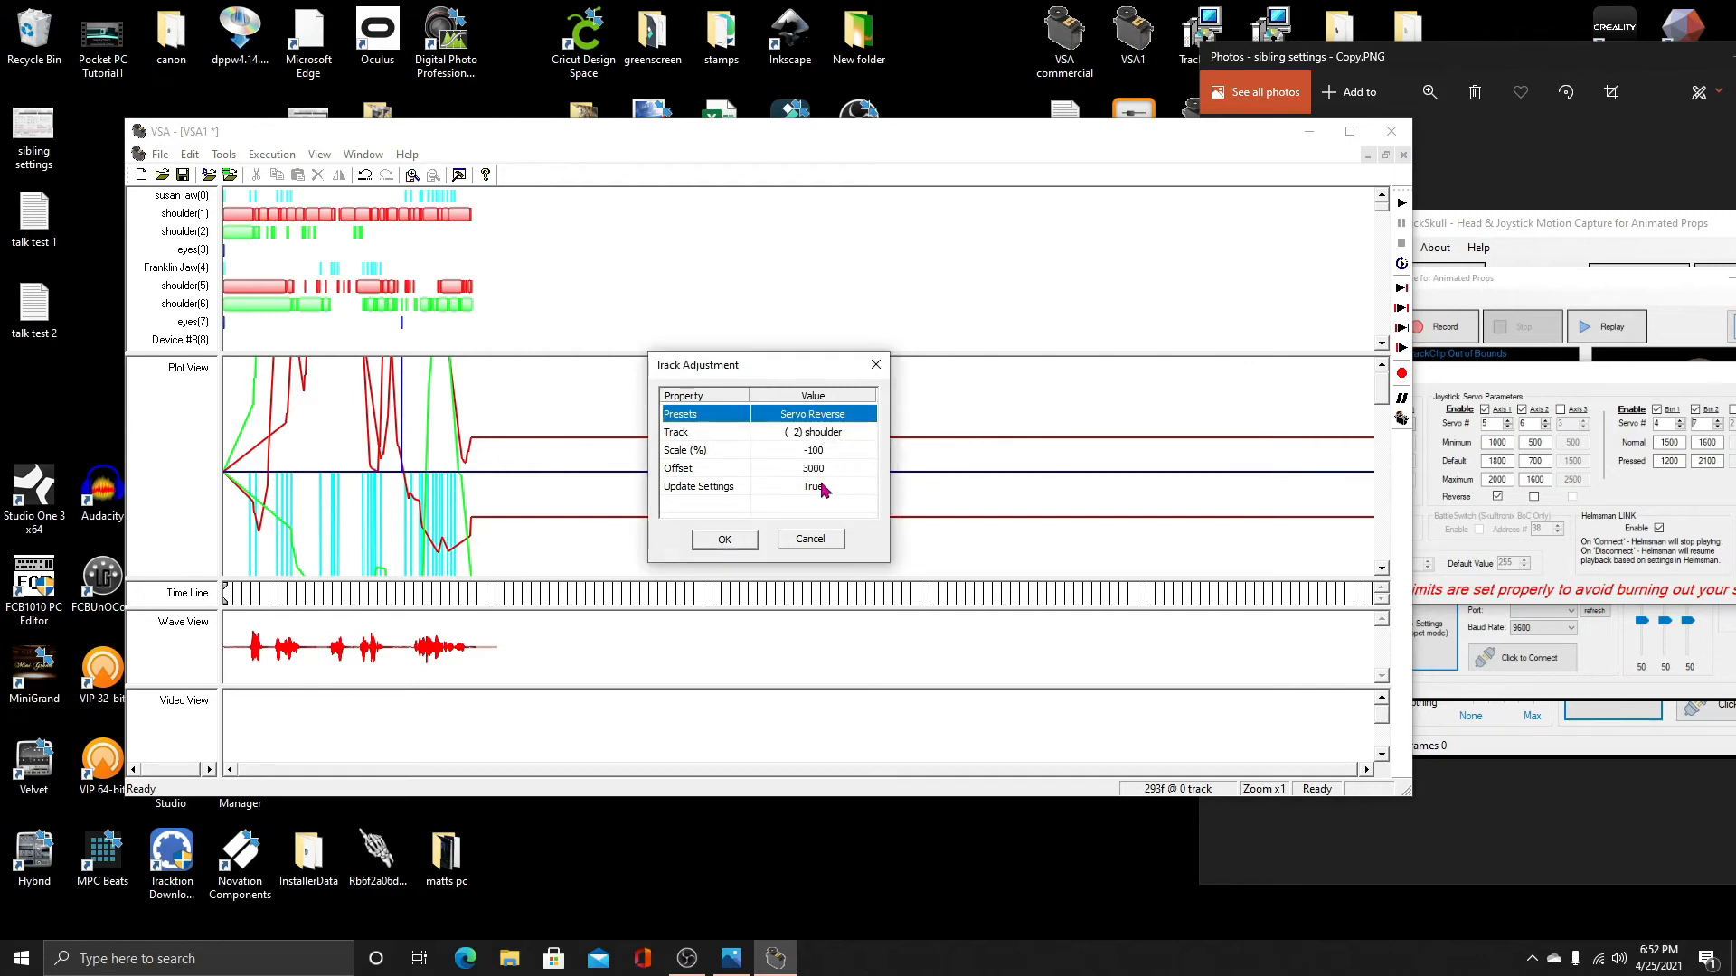
pyautogui.click(824, 490)
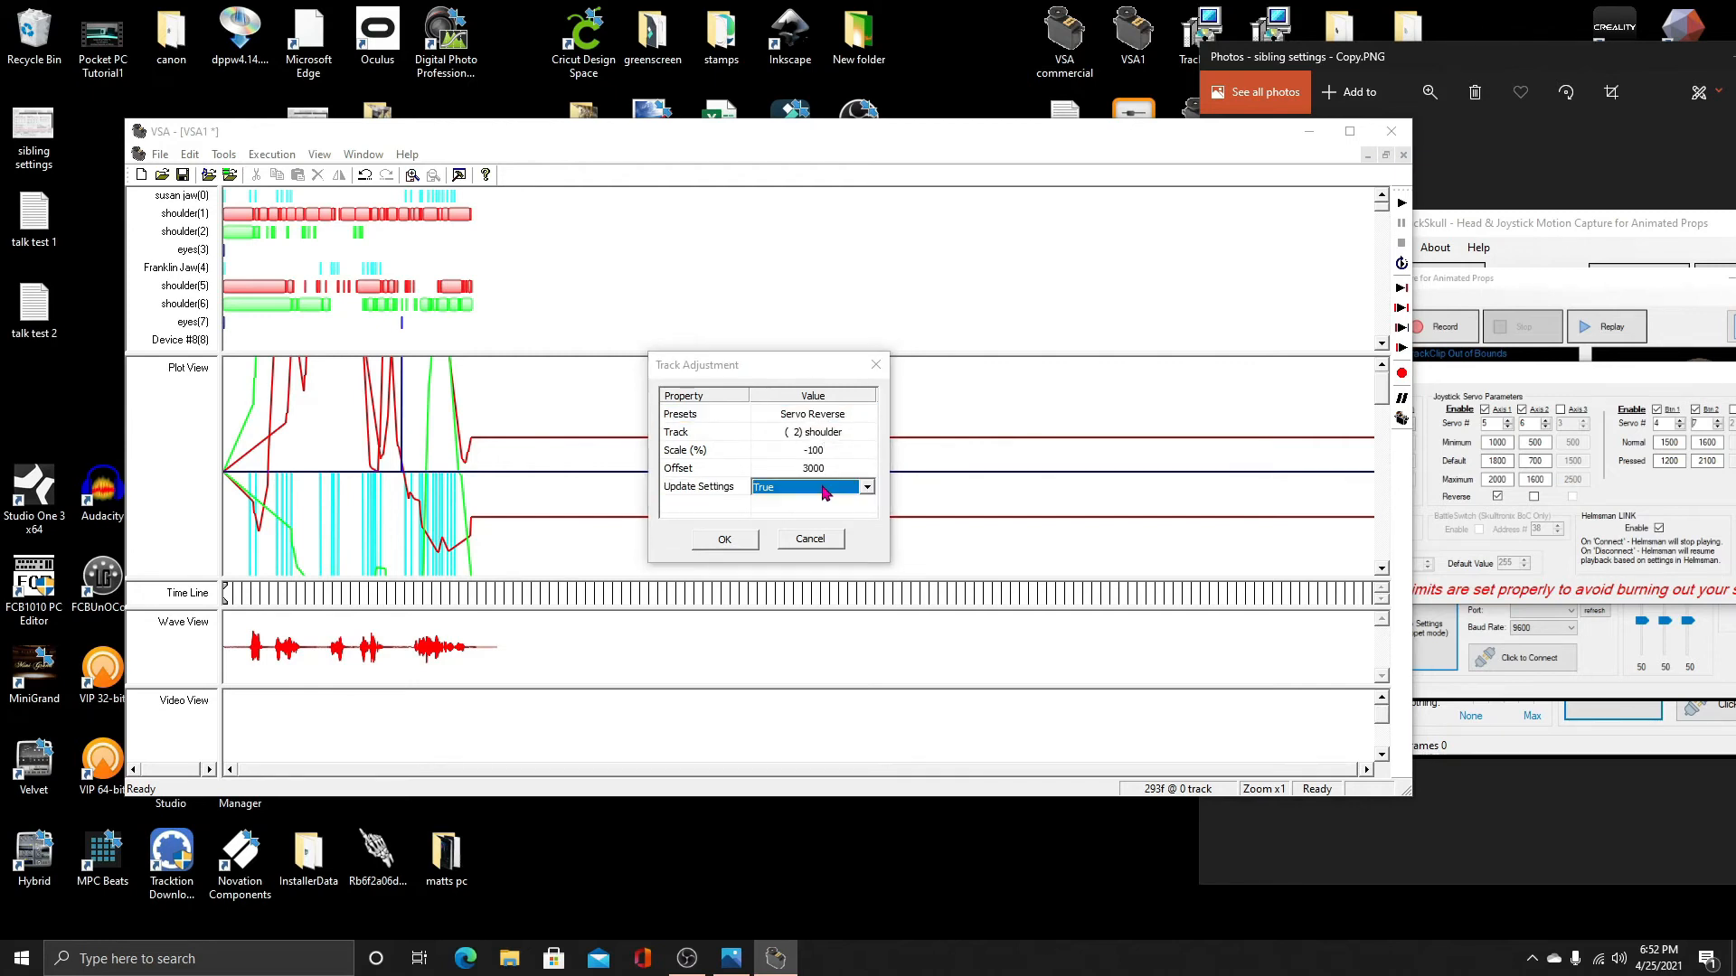
pyautogui.click(868, 491)
pyautogui.click(828, 517)
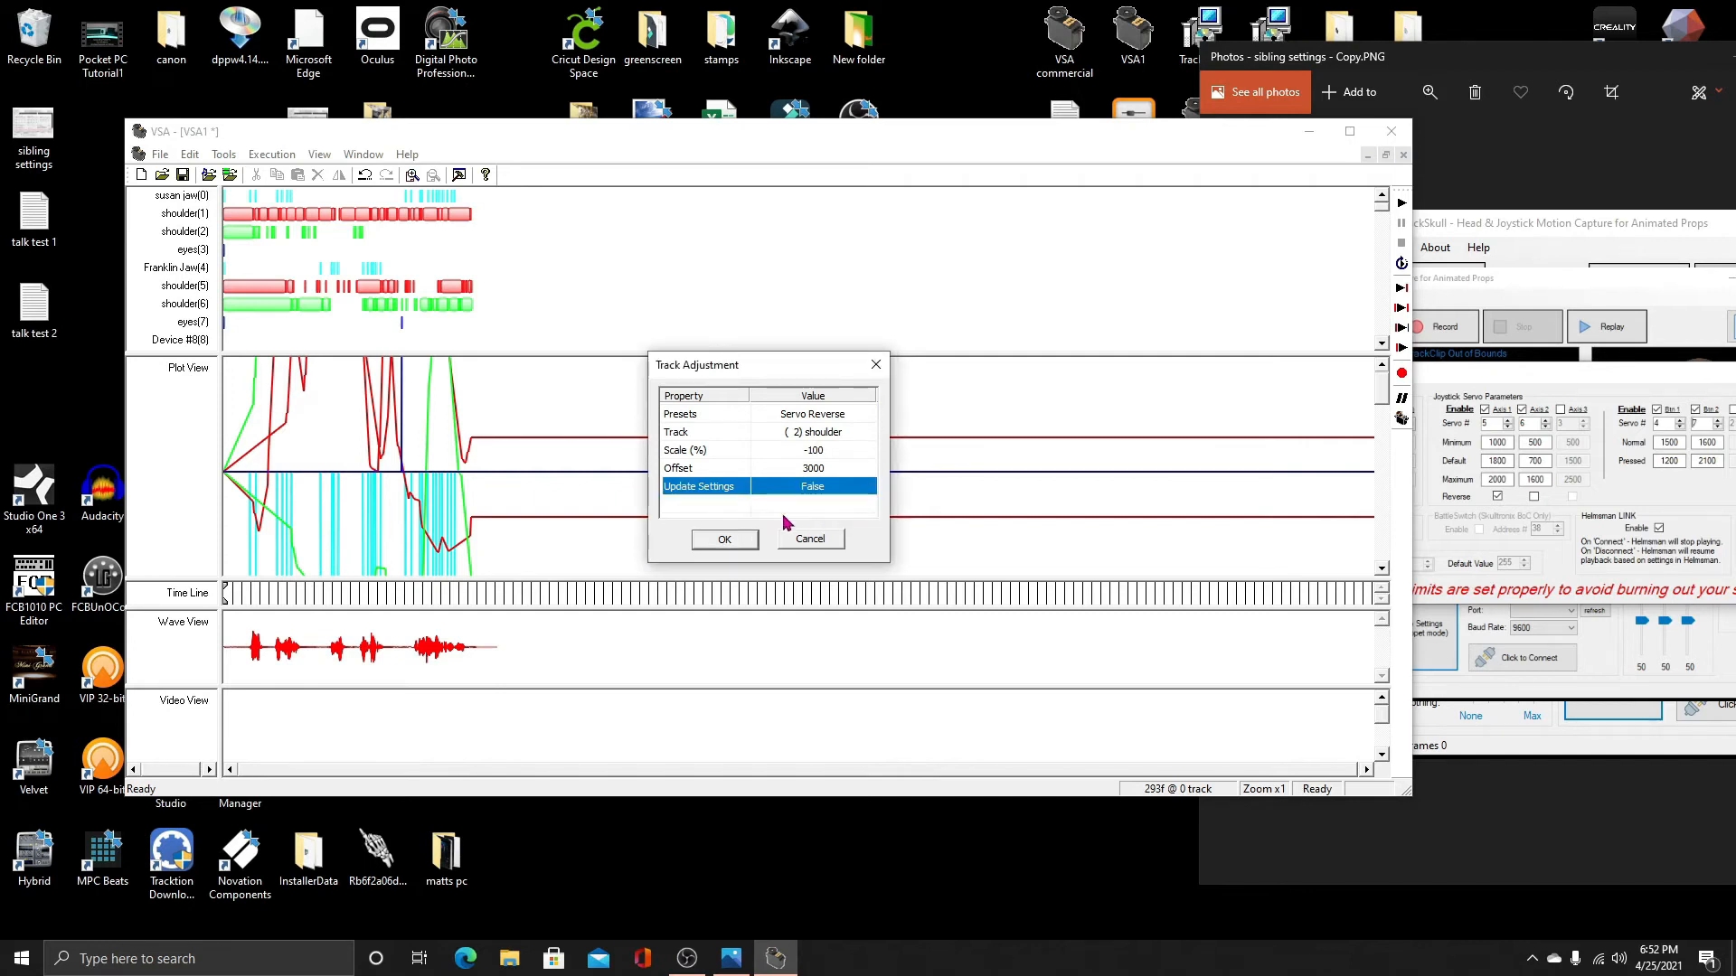
pyautogui.click(725, 540)
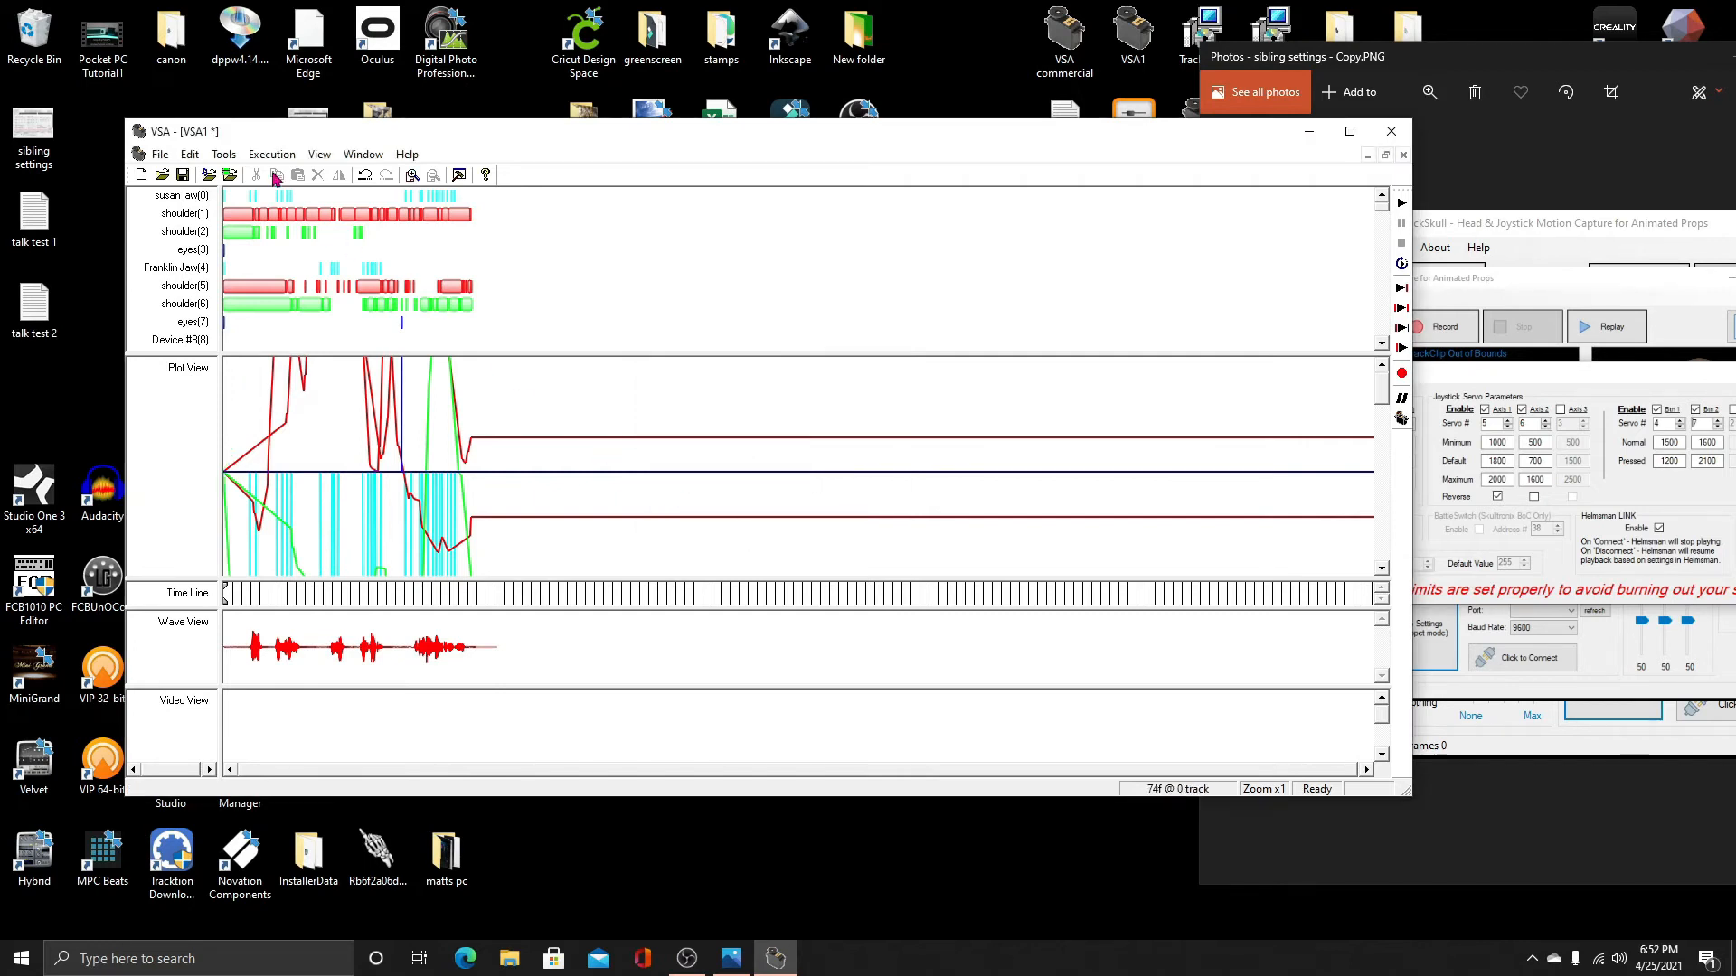
# Apply the Servo Reverse adjustment to shoulder track 5 with Update Settings set to False, and play the whole routine
pyautogui.click(223, 156)
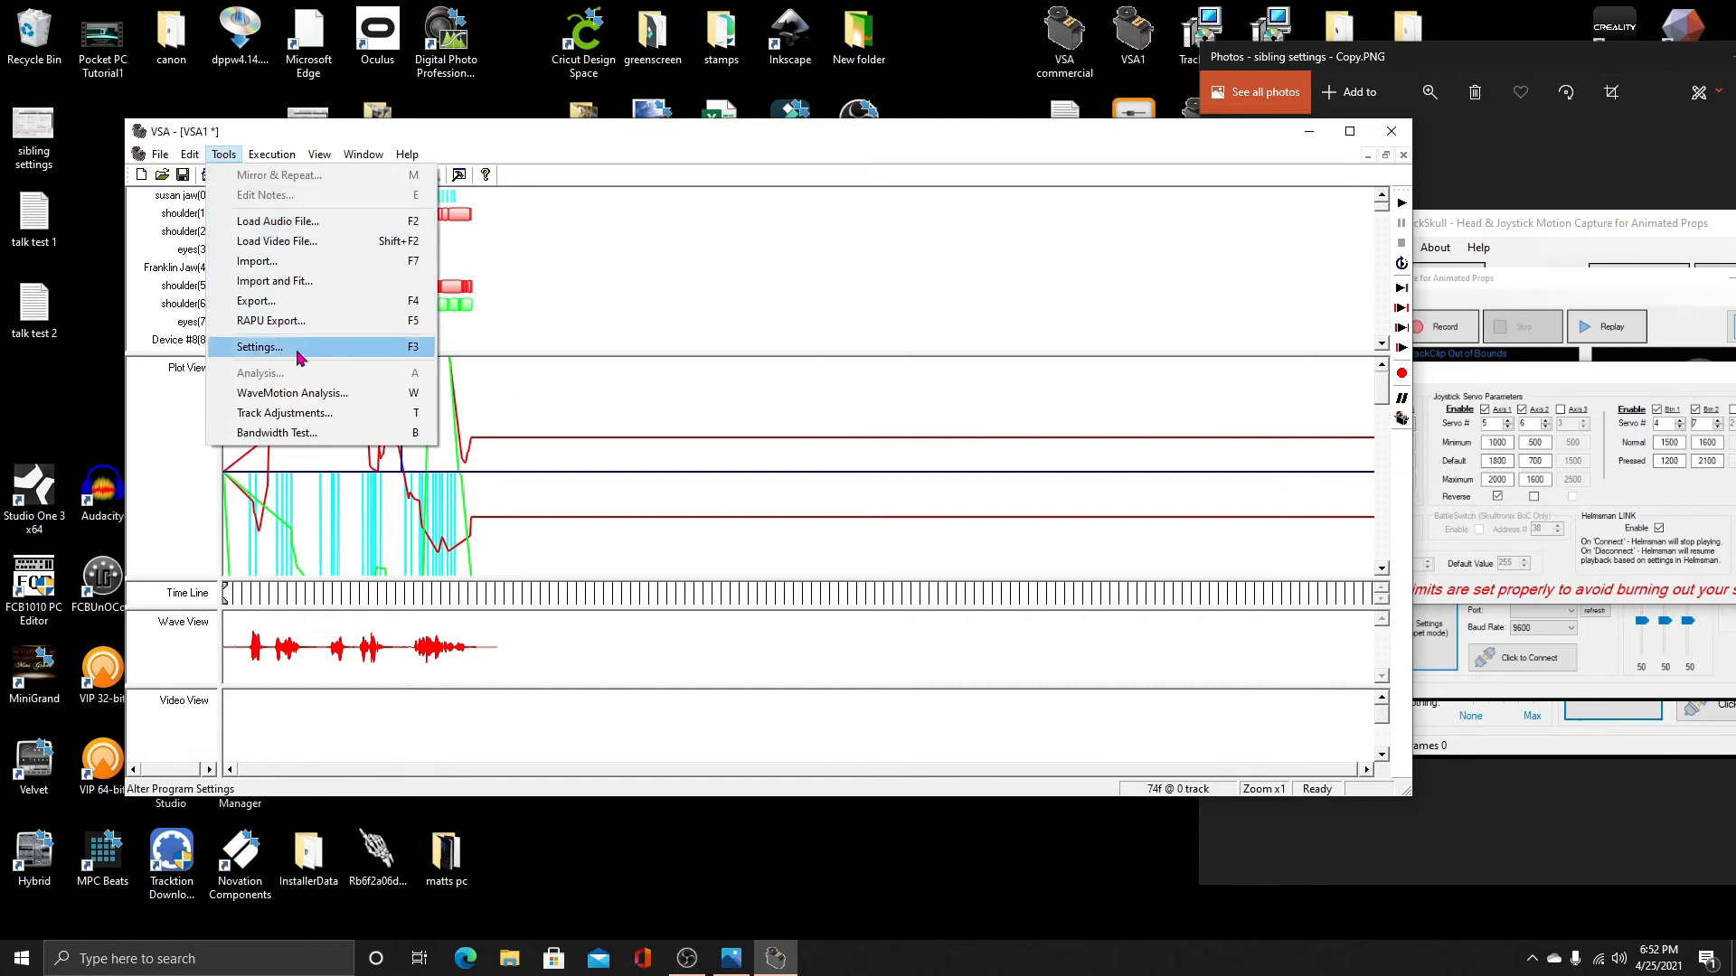
pyautogui.click(312, 415)
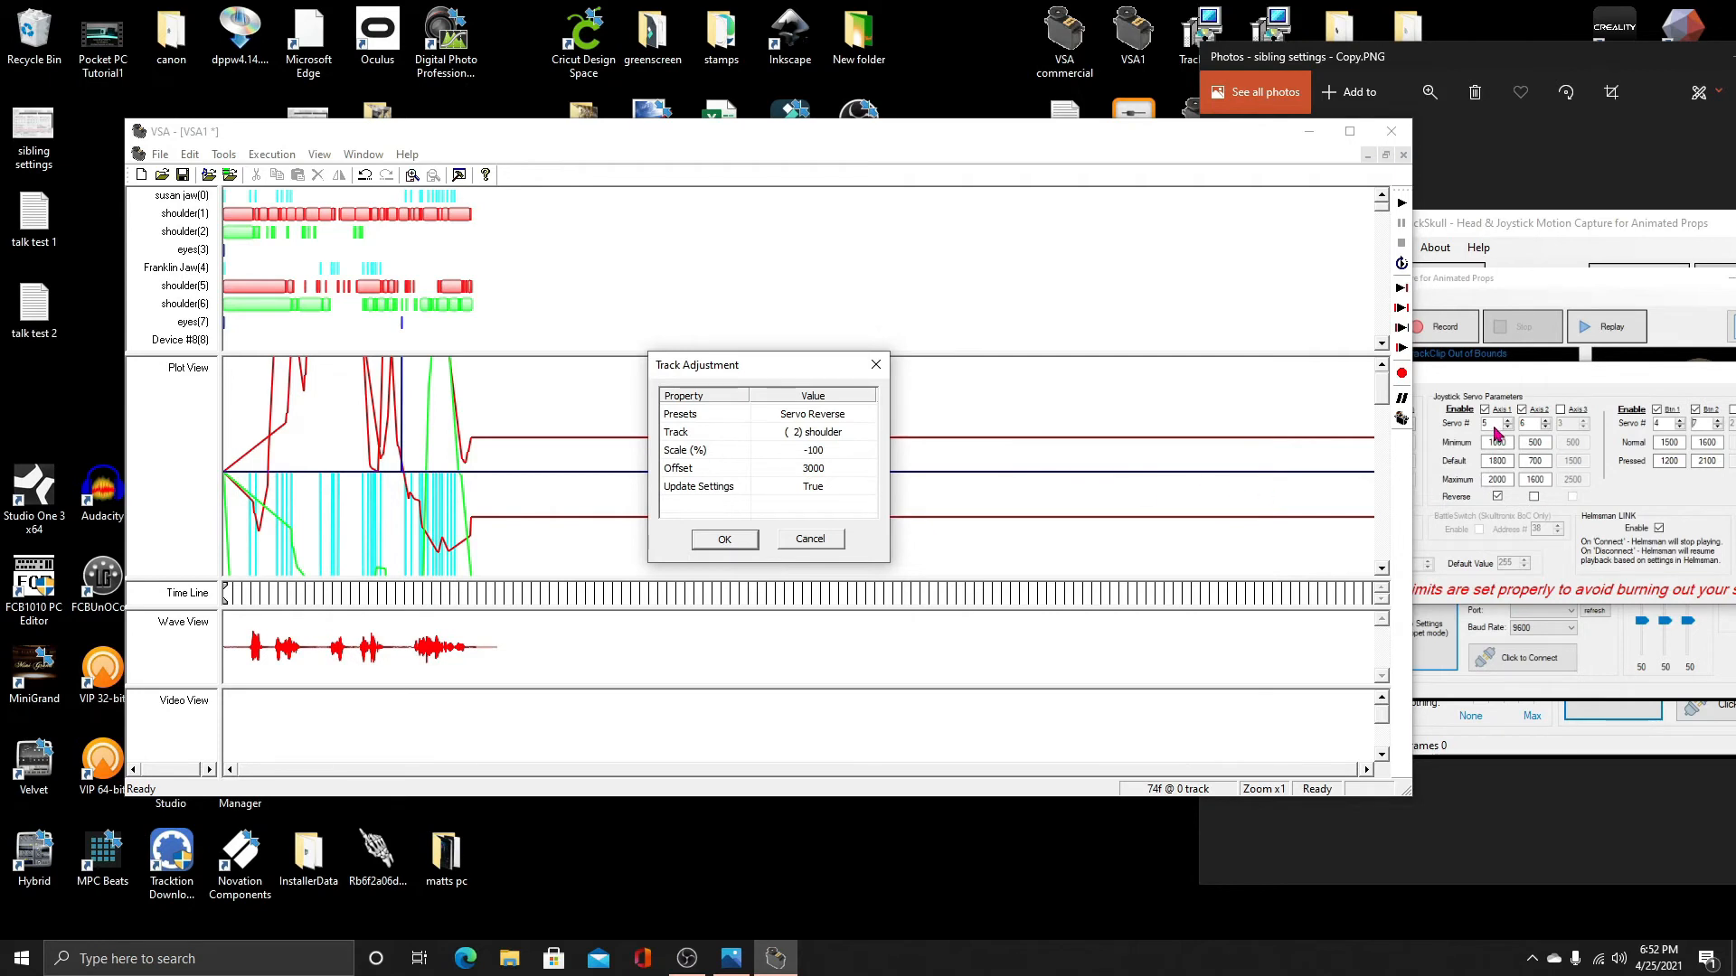
pyautogui.click(809, 434)
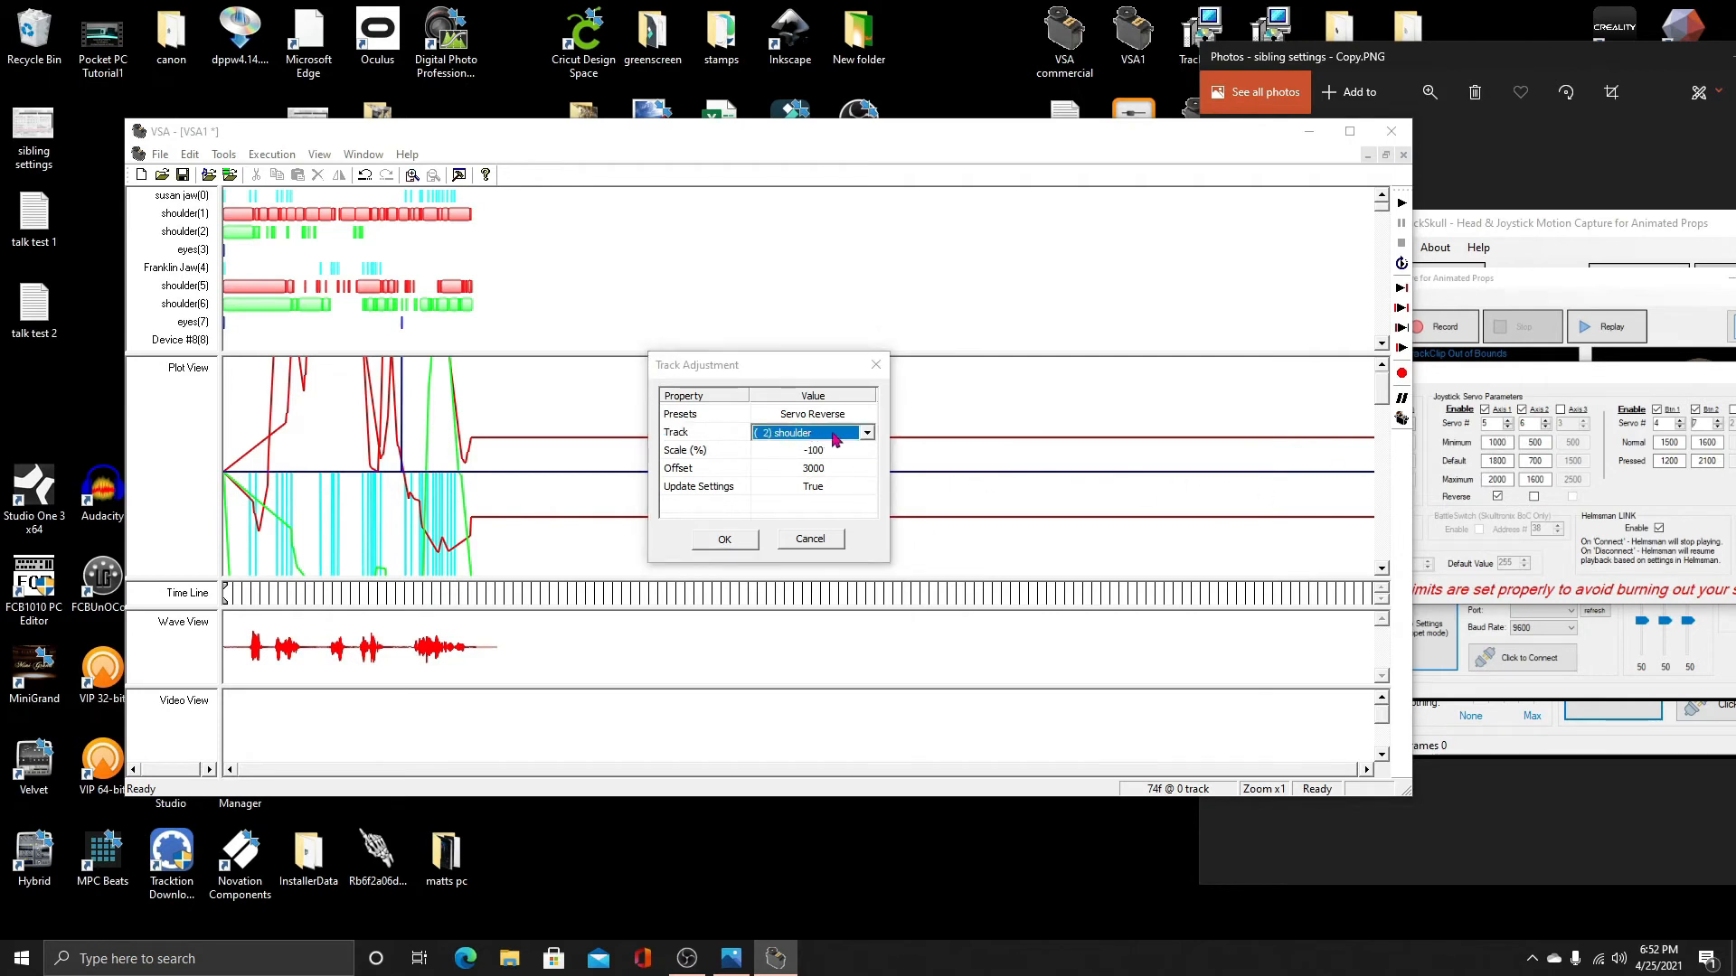
pyautogui.click(833, 438)
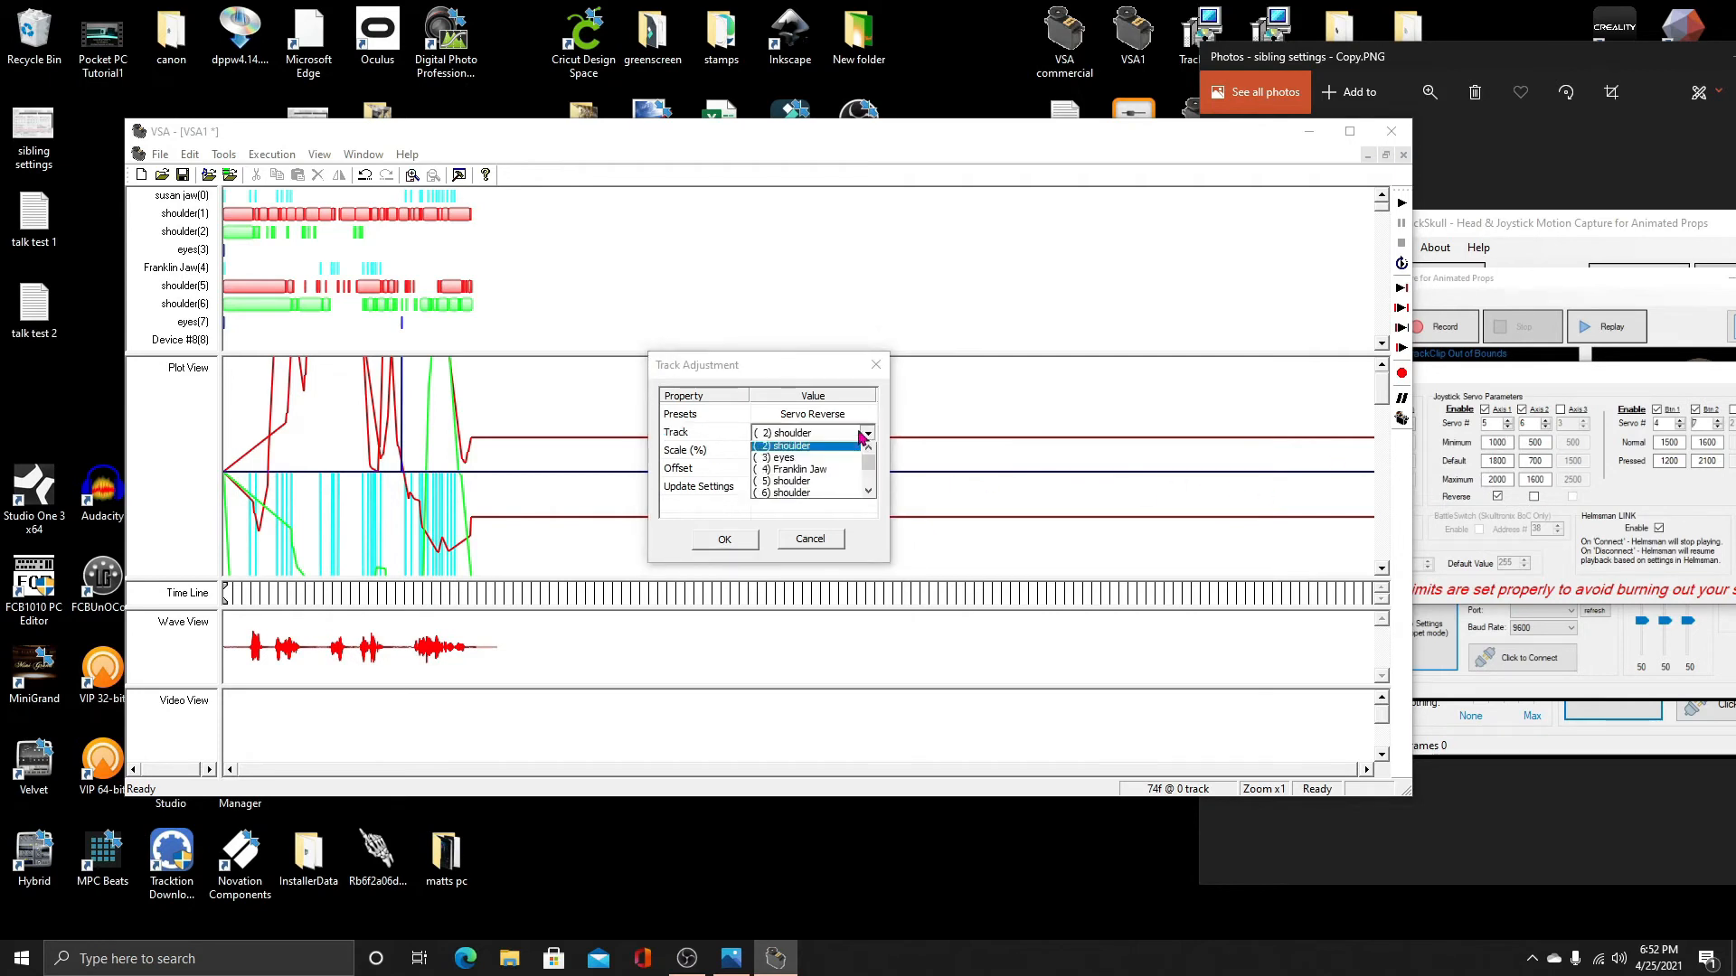
pyautogui.click(798, 485)
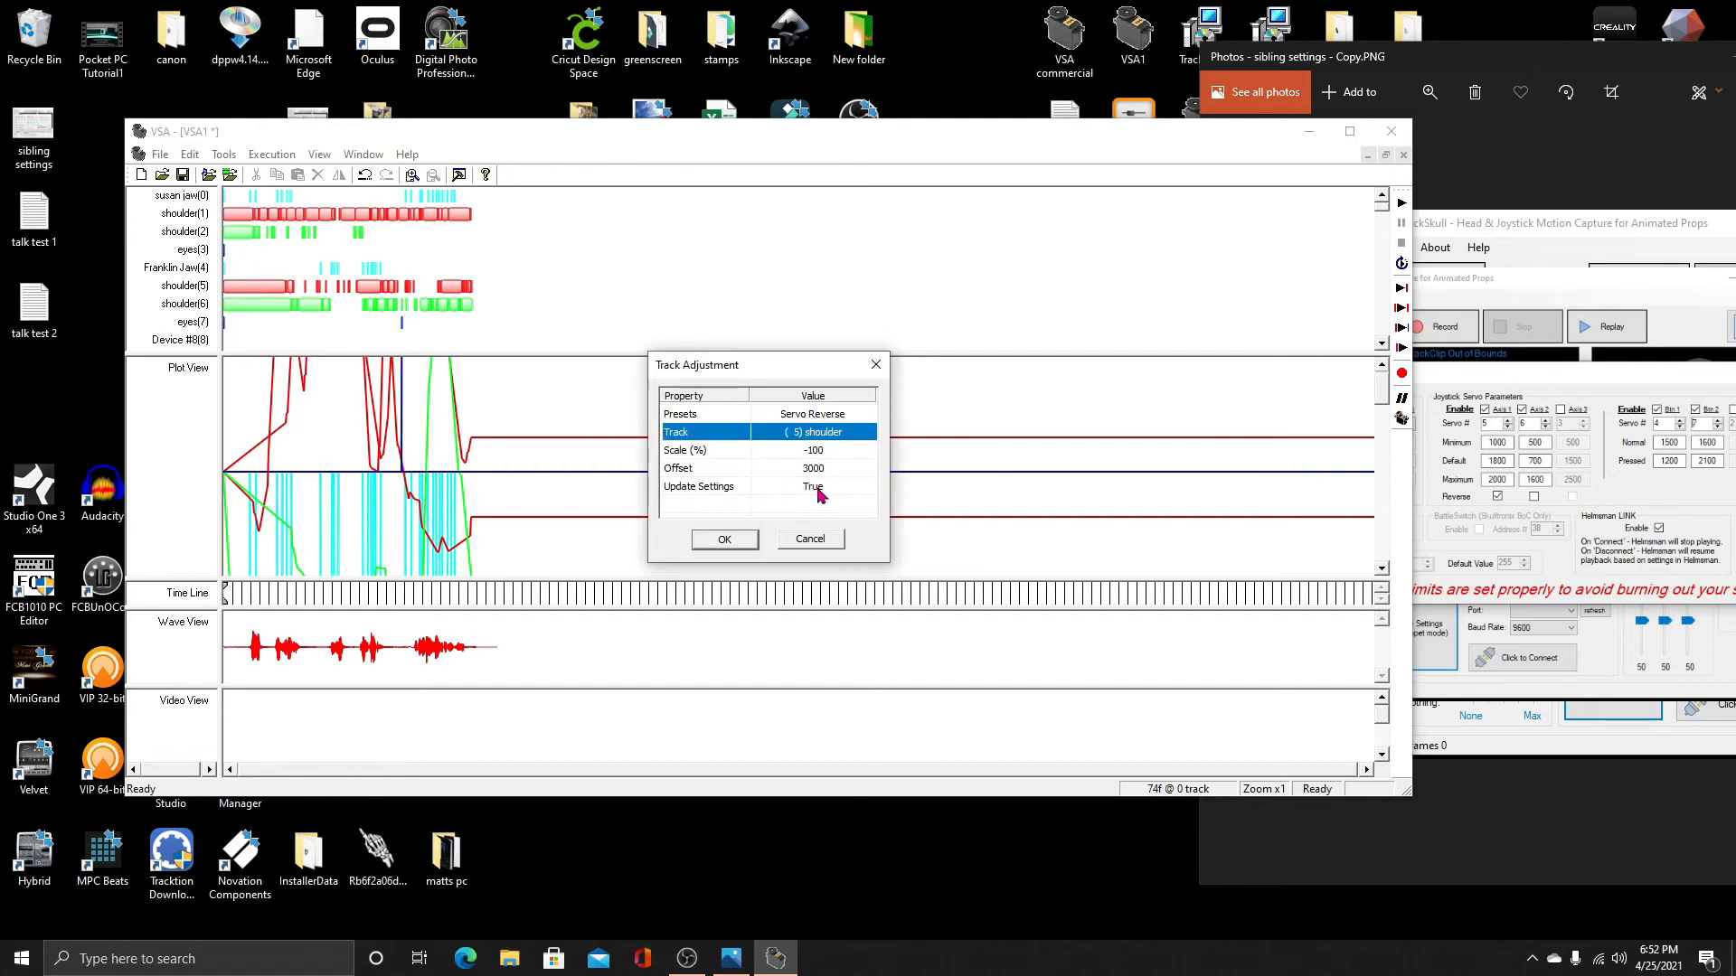
pyautogui.click(816, 489)
pyautogui.click(866, 488)
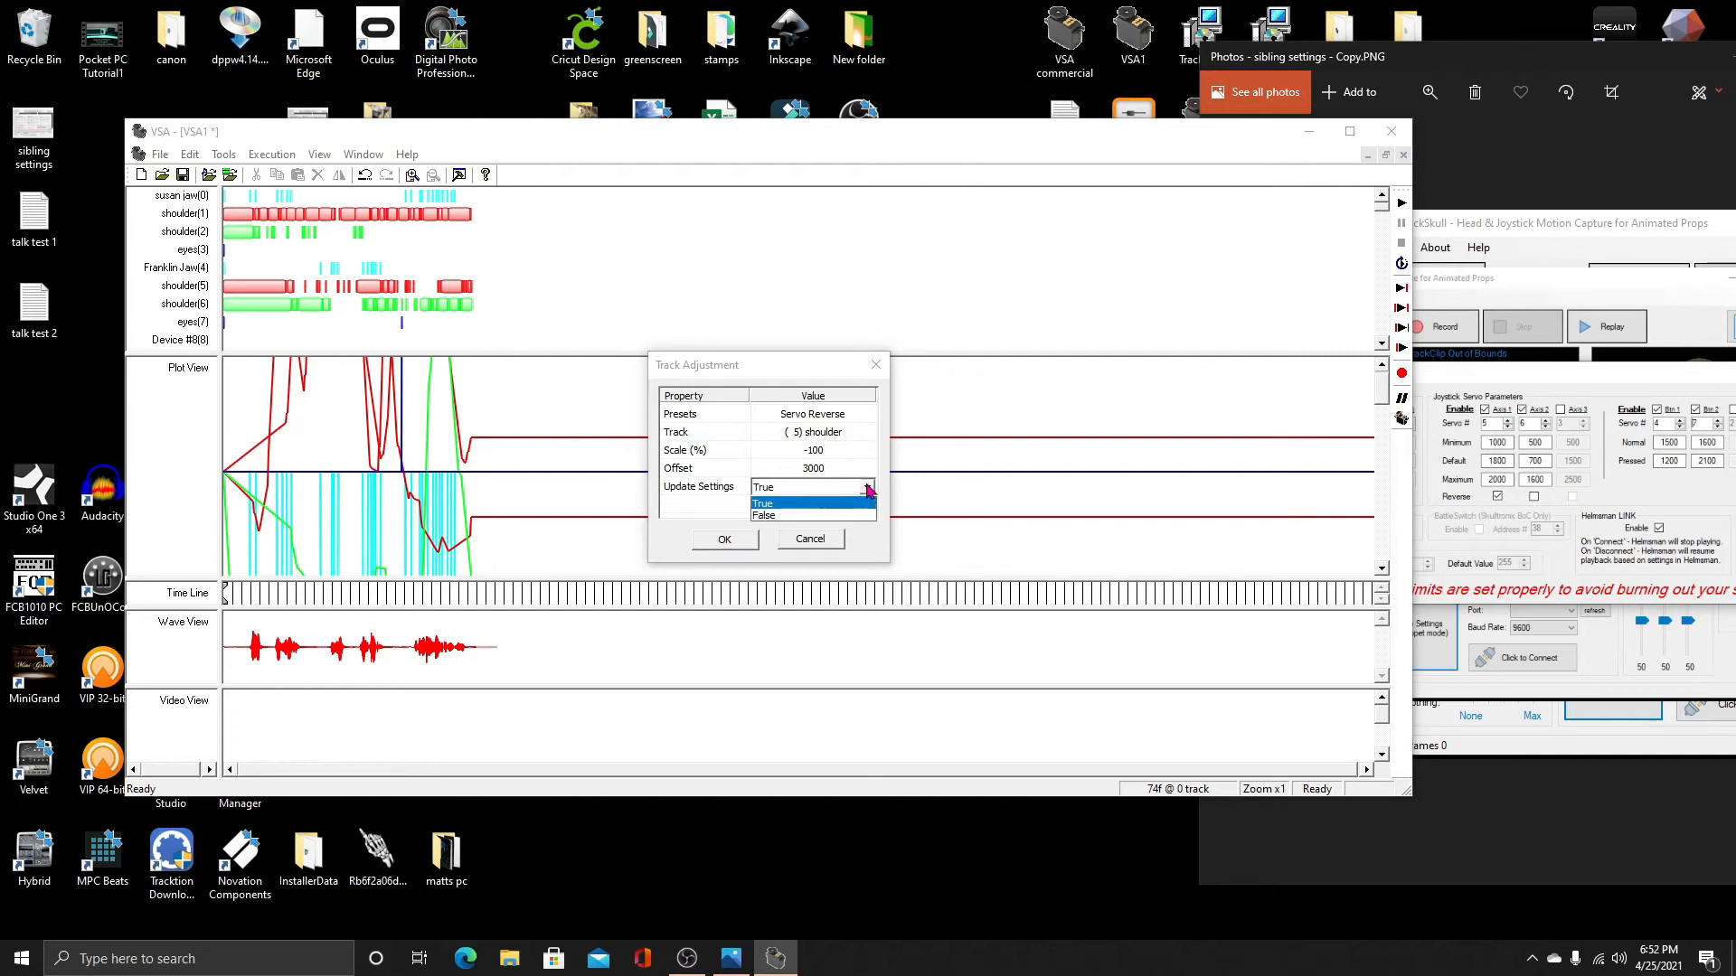
pyautogui.click(815, 515)
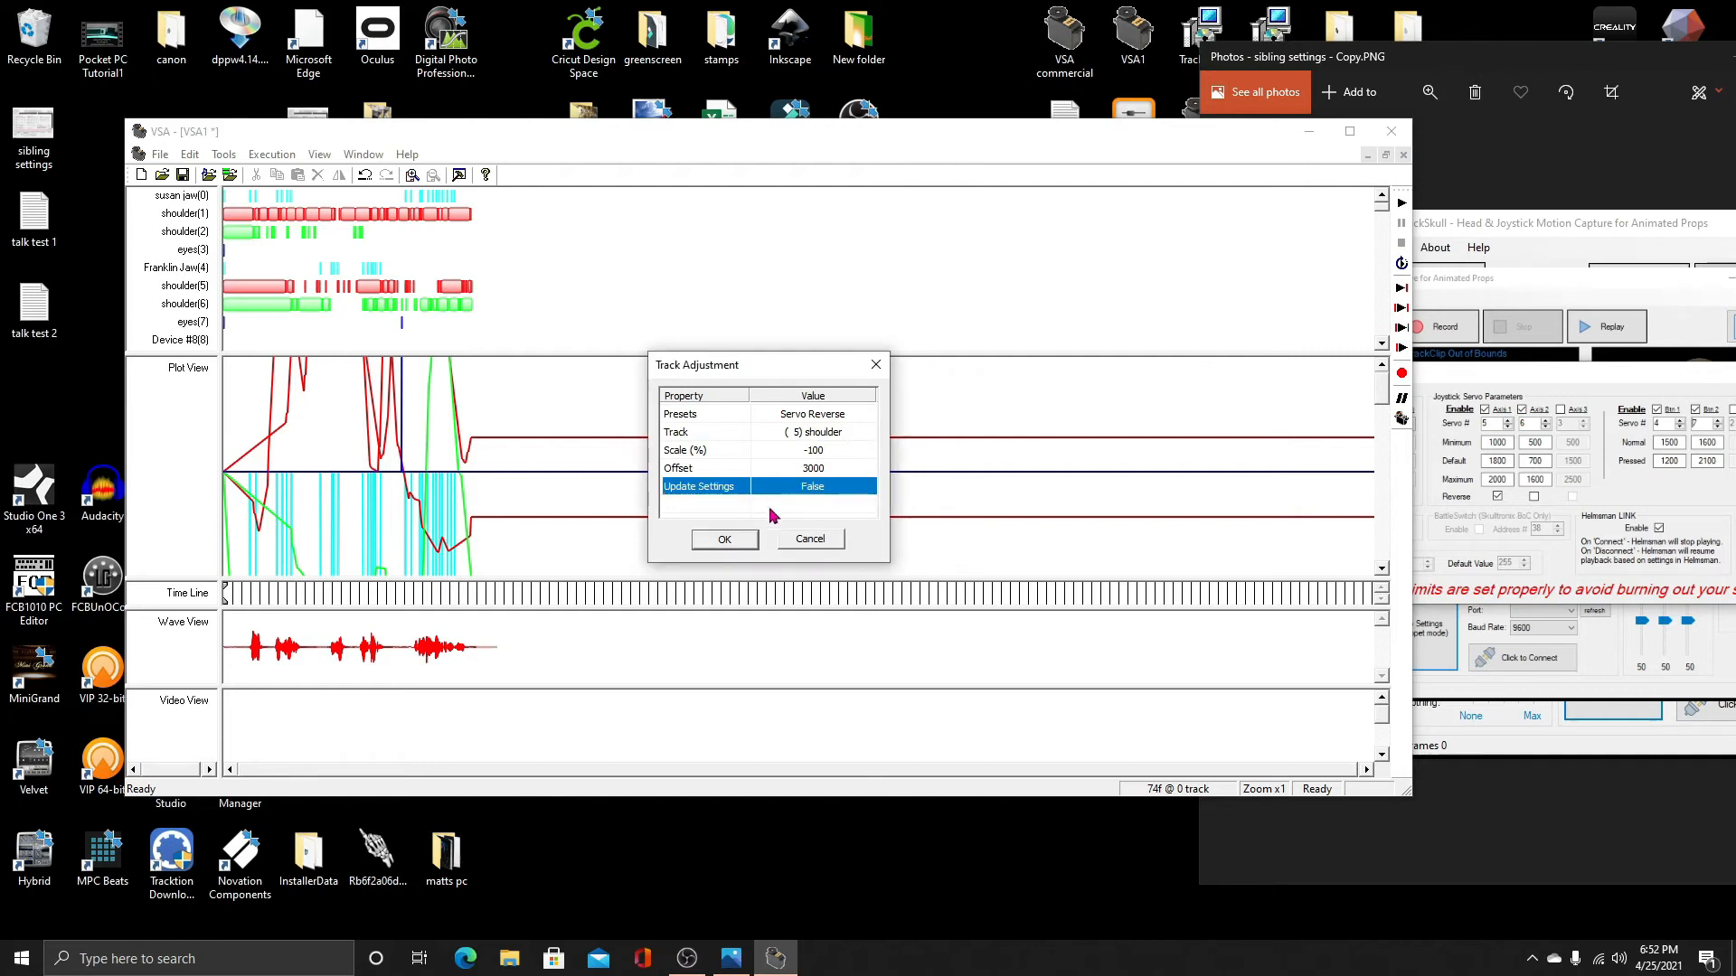
pyautogui.click(728, 541)
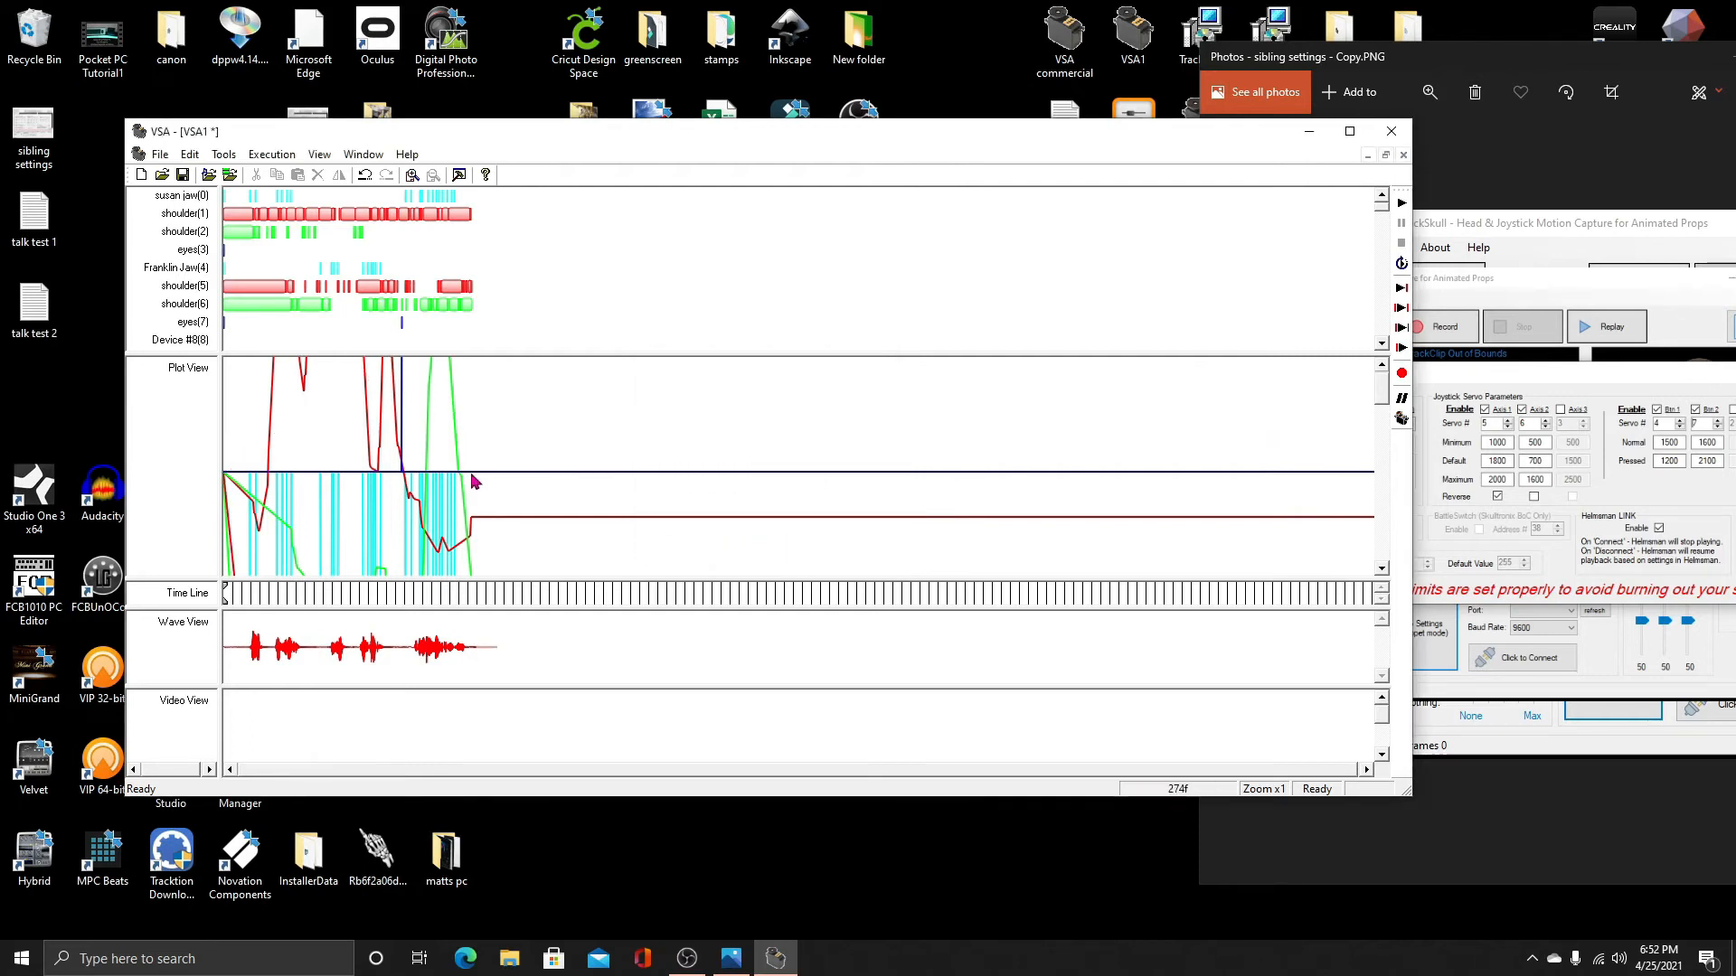
pyautogui.click(1402, 204)
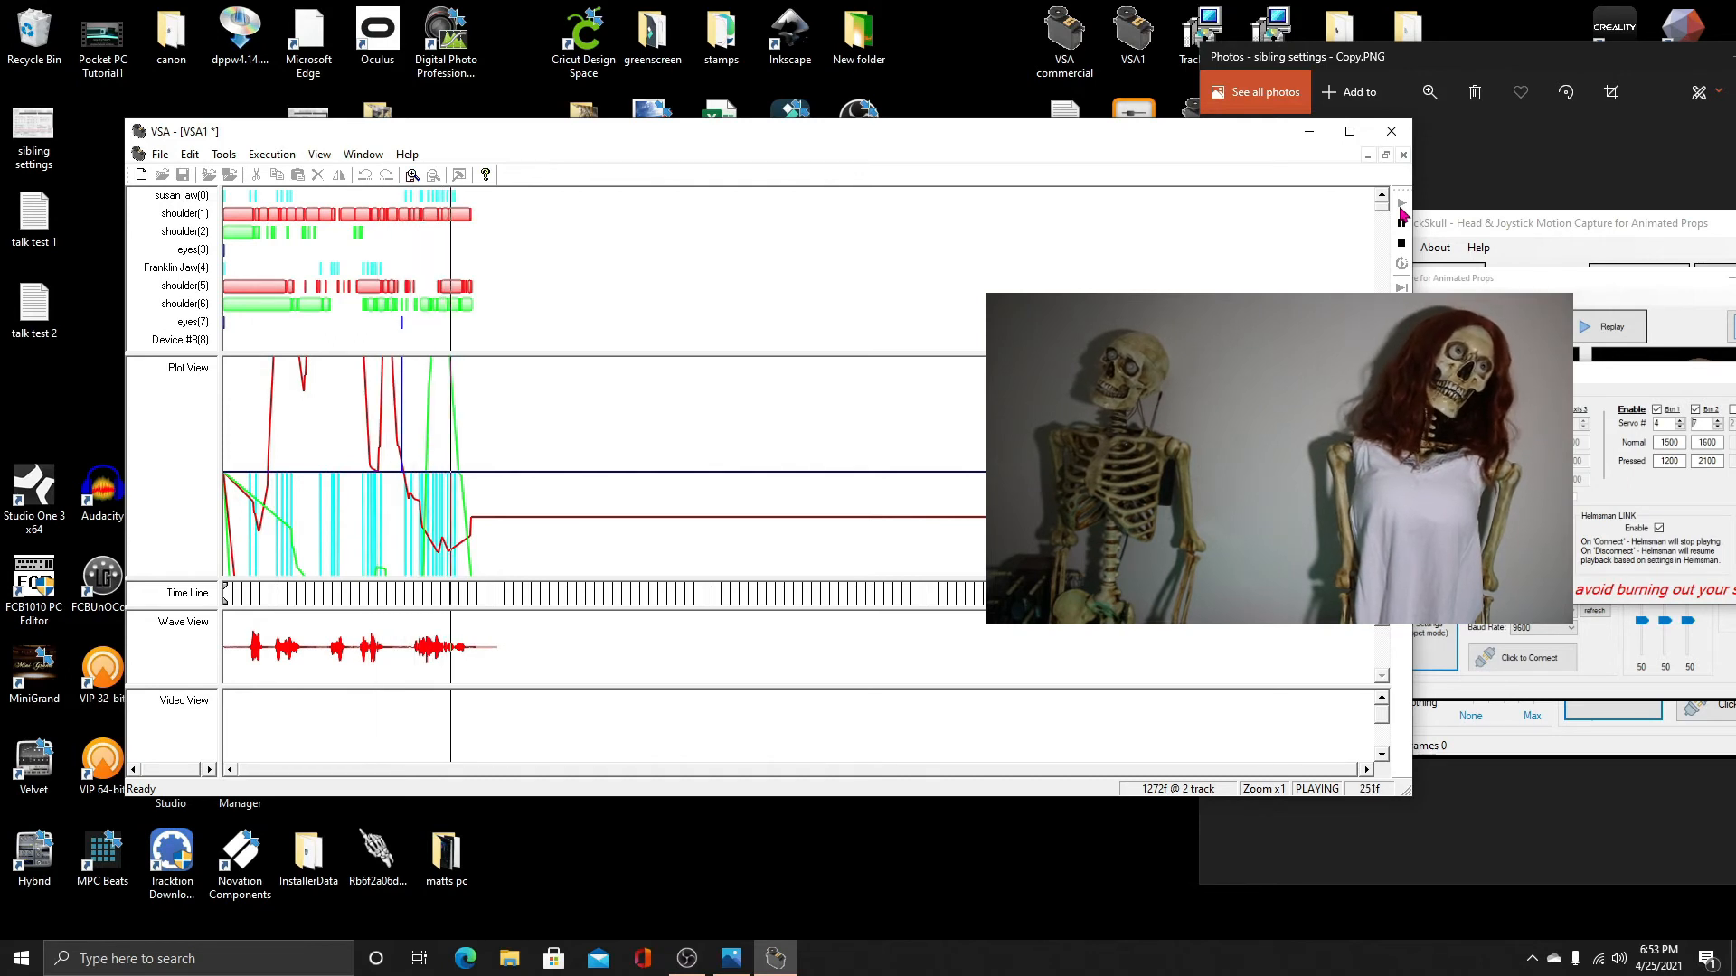
pyautogui.click(1402, 217)
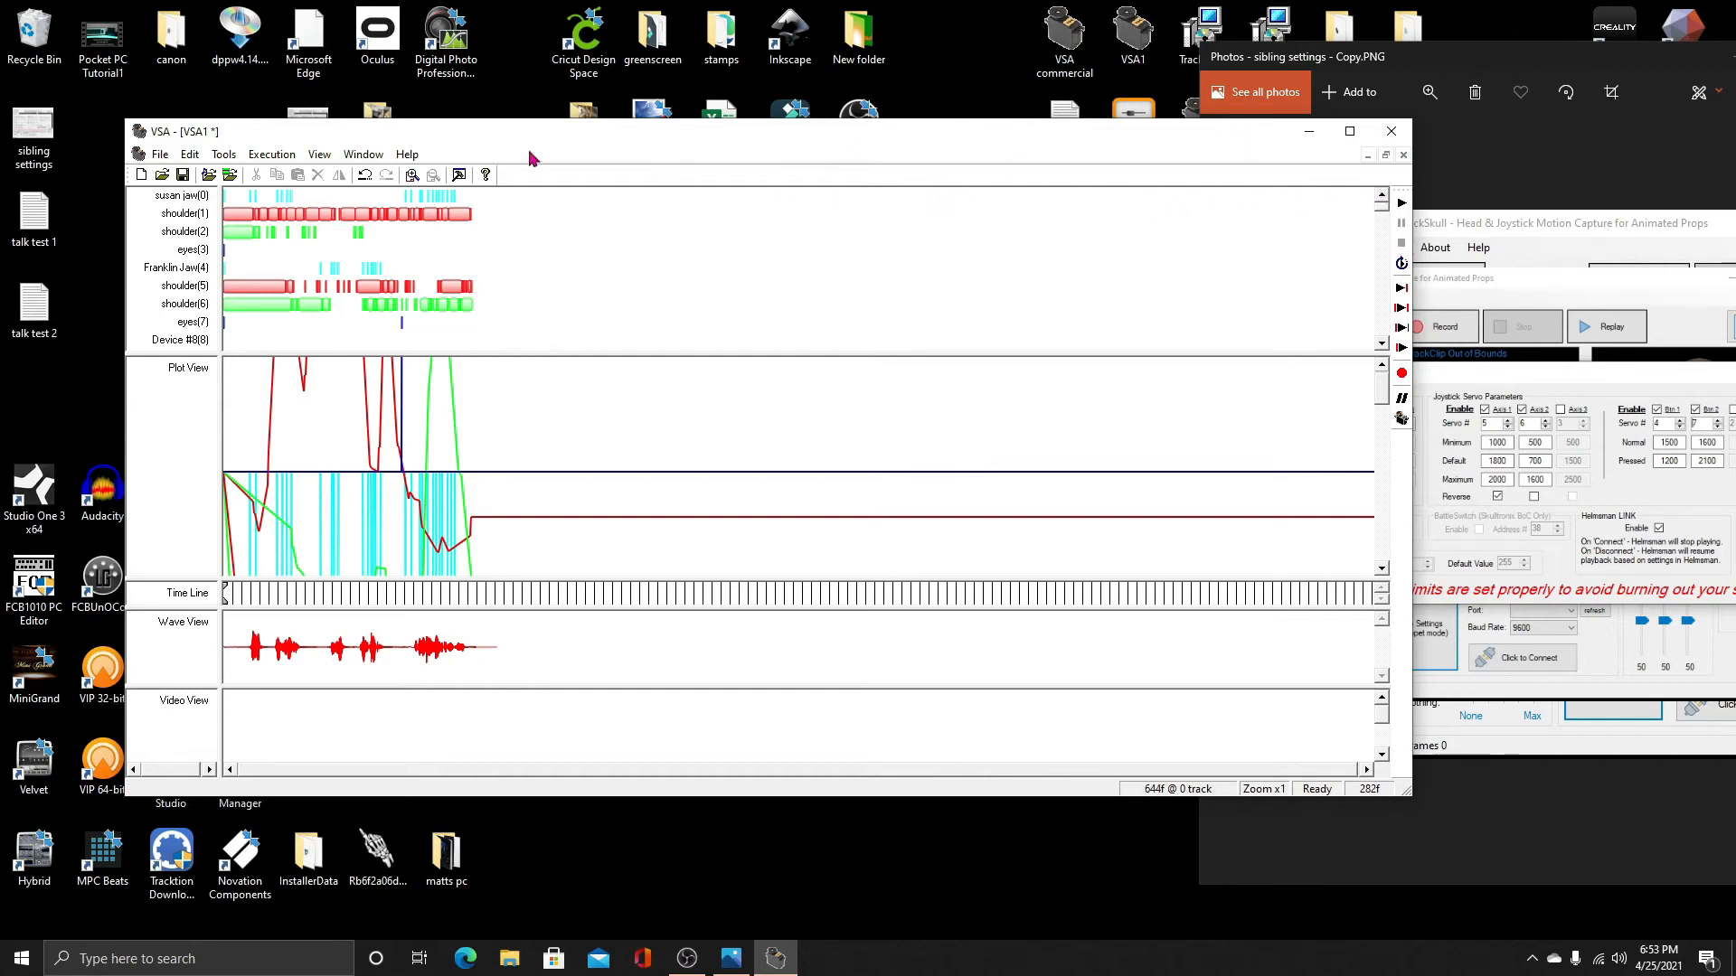
# Save the routine to the Desktop under the file name talking test
pyautogui.click(158, 156)
pyautogui.moveTo(160, 154)
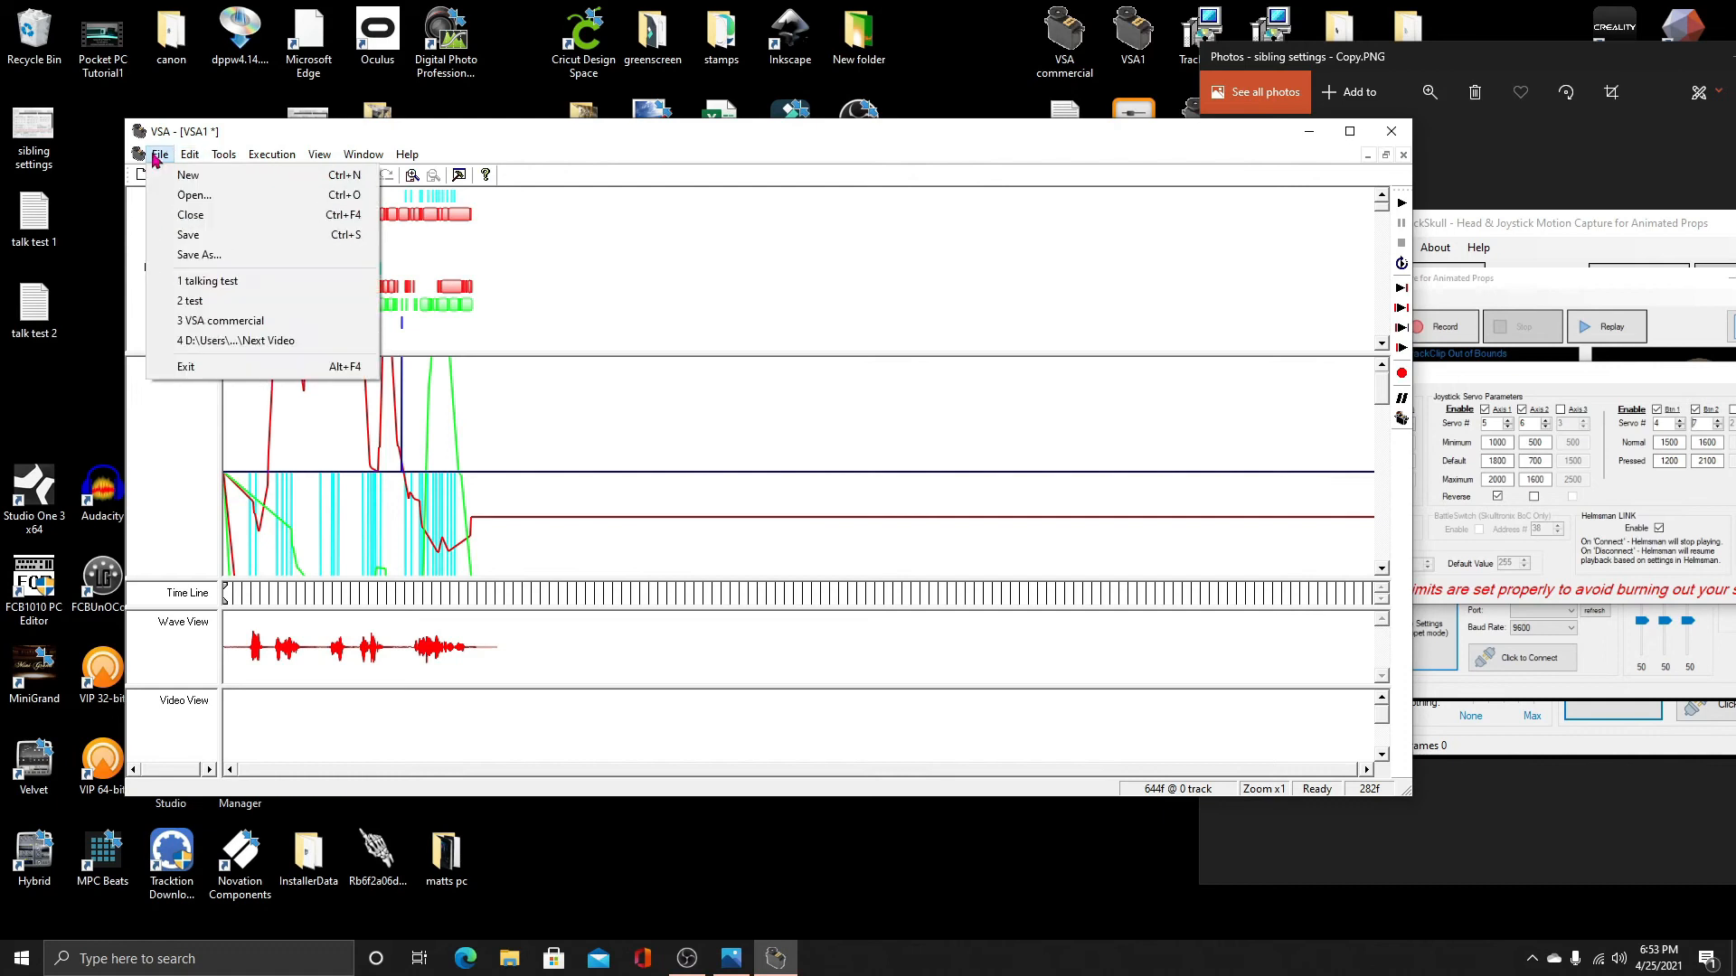
pyautogui.click(181, 255)
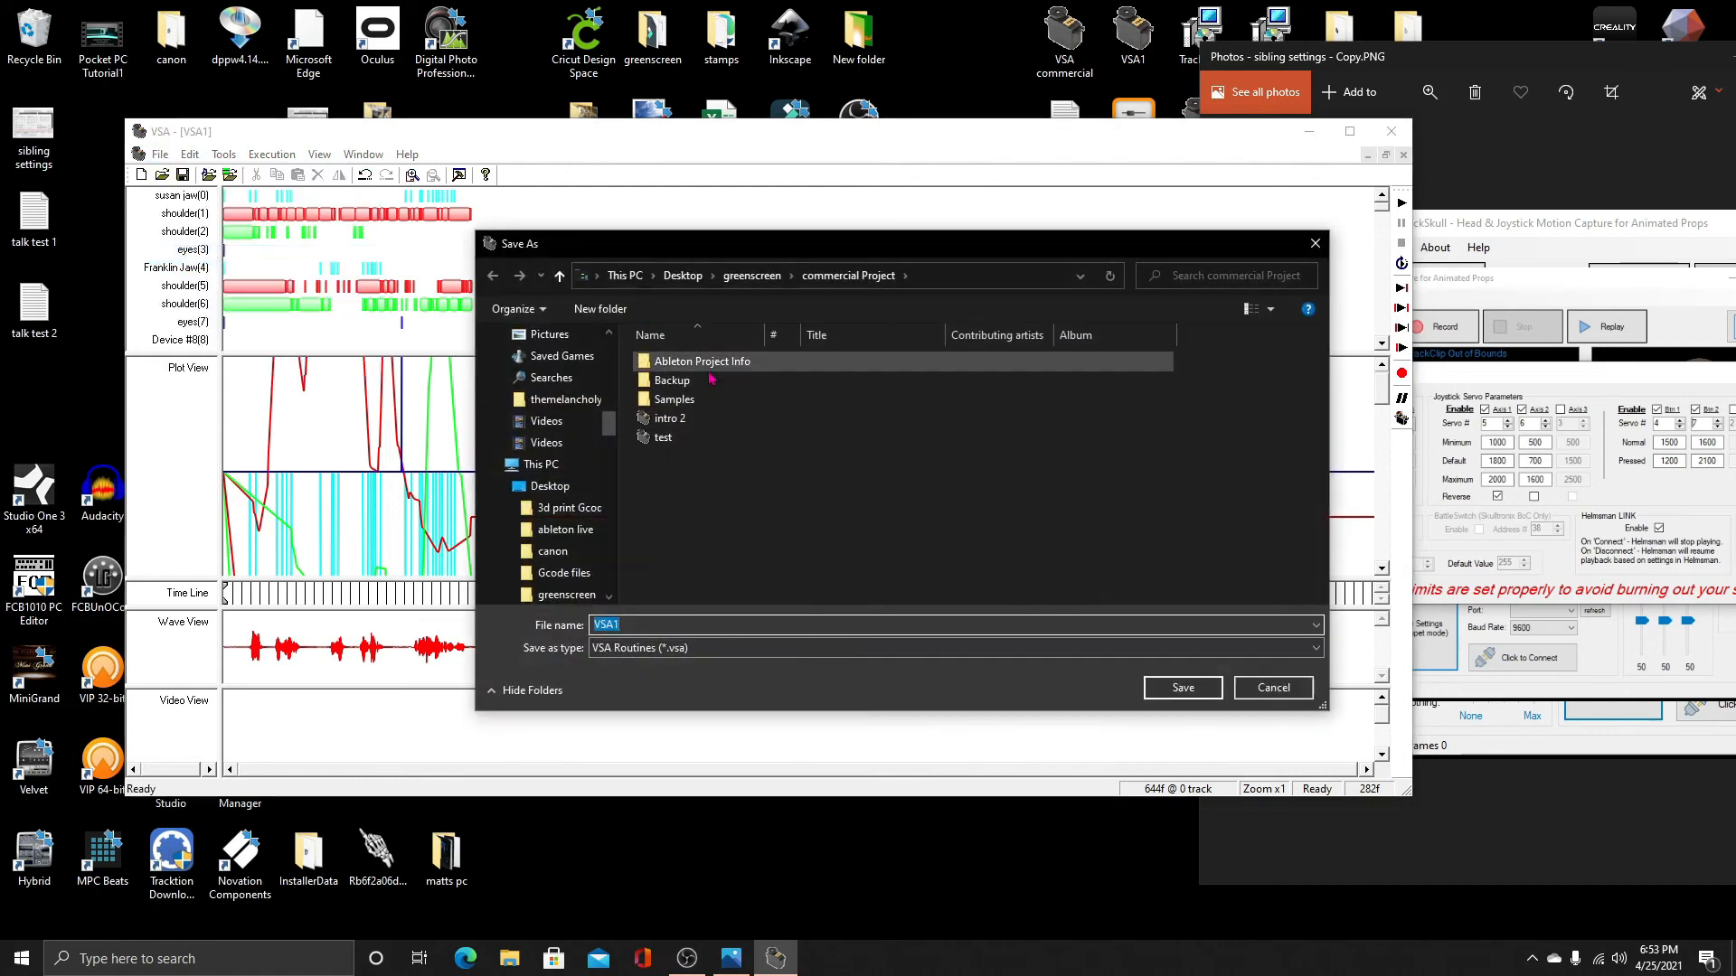
pyautogui.click(680, 276)
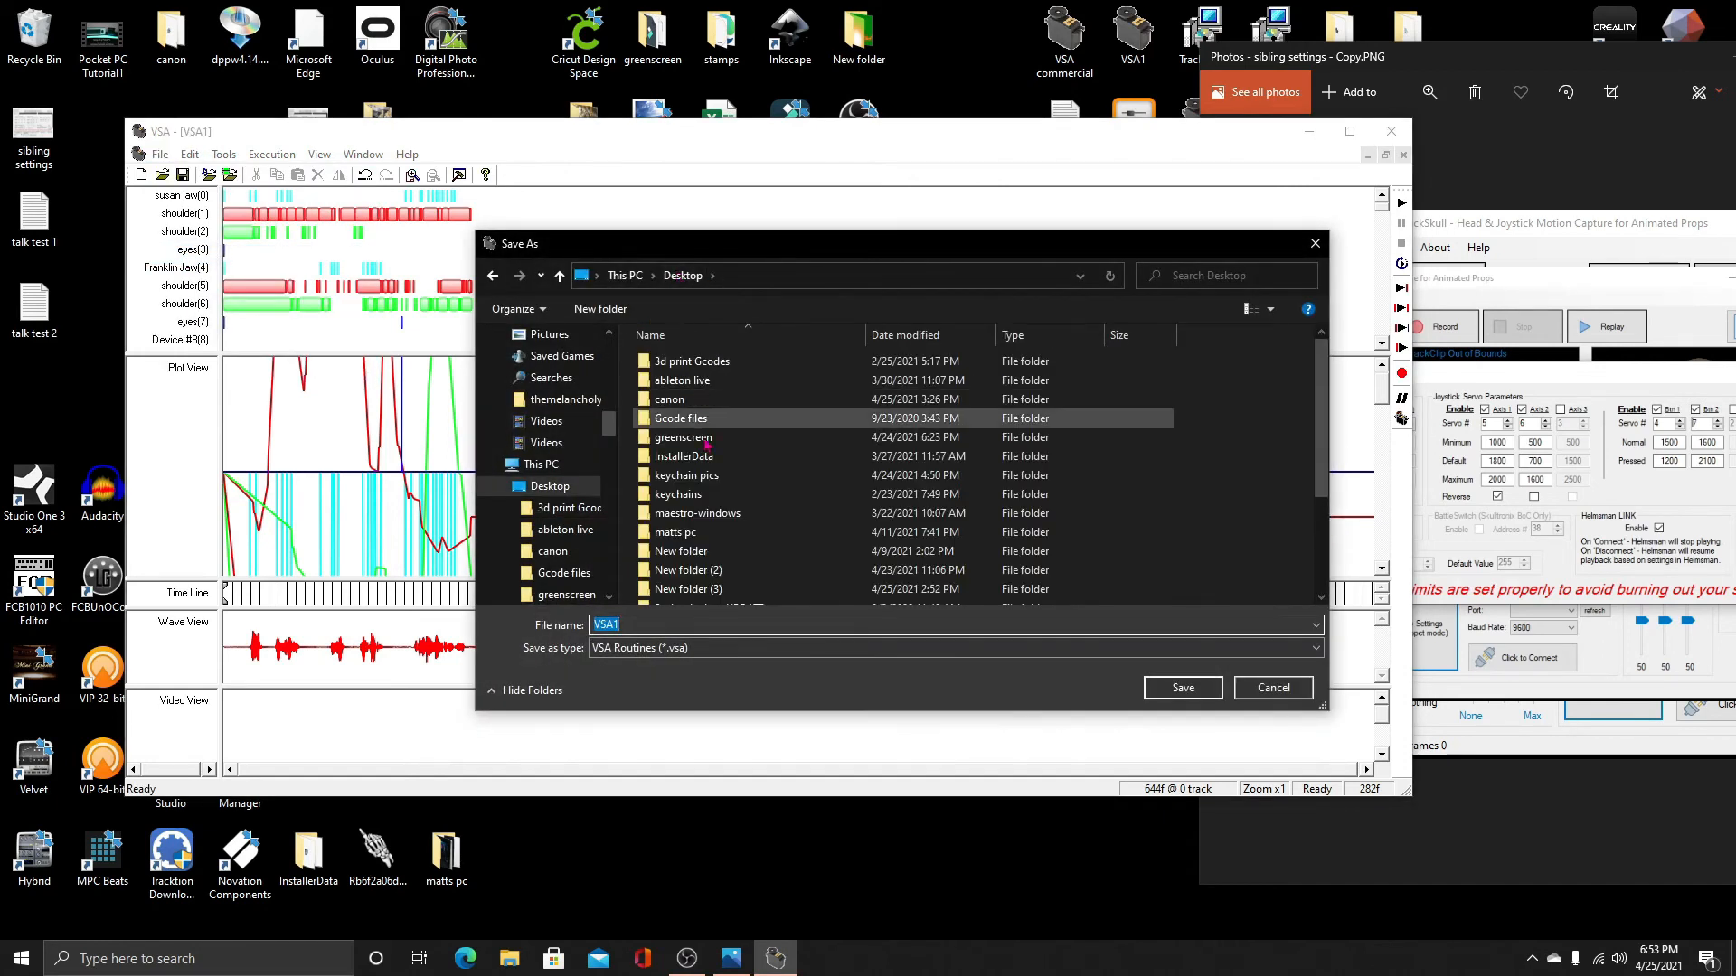
pyautogui.press('BackSpace')
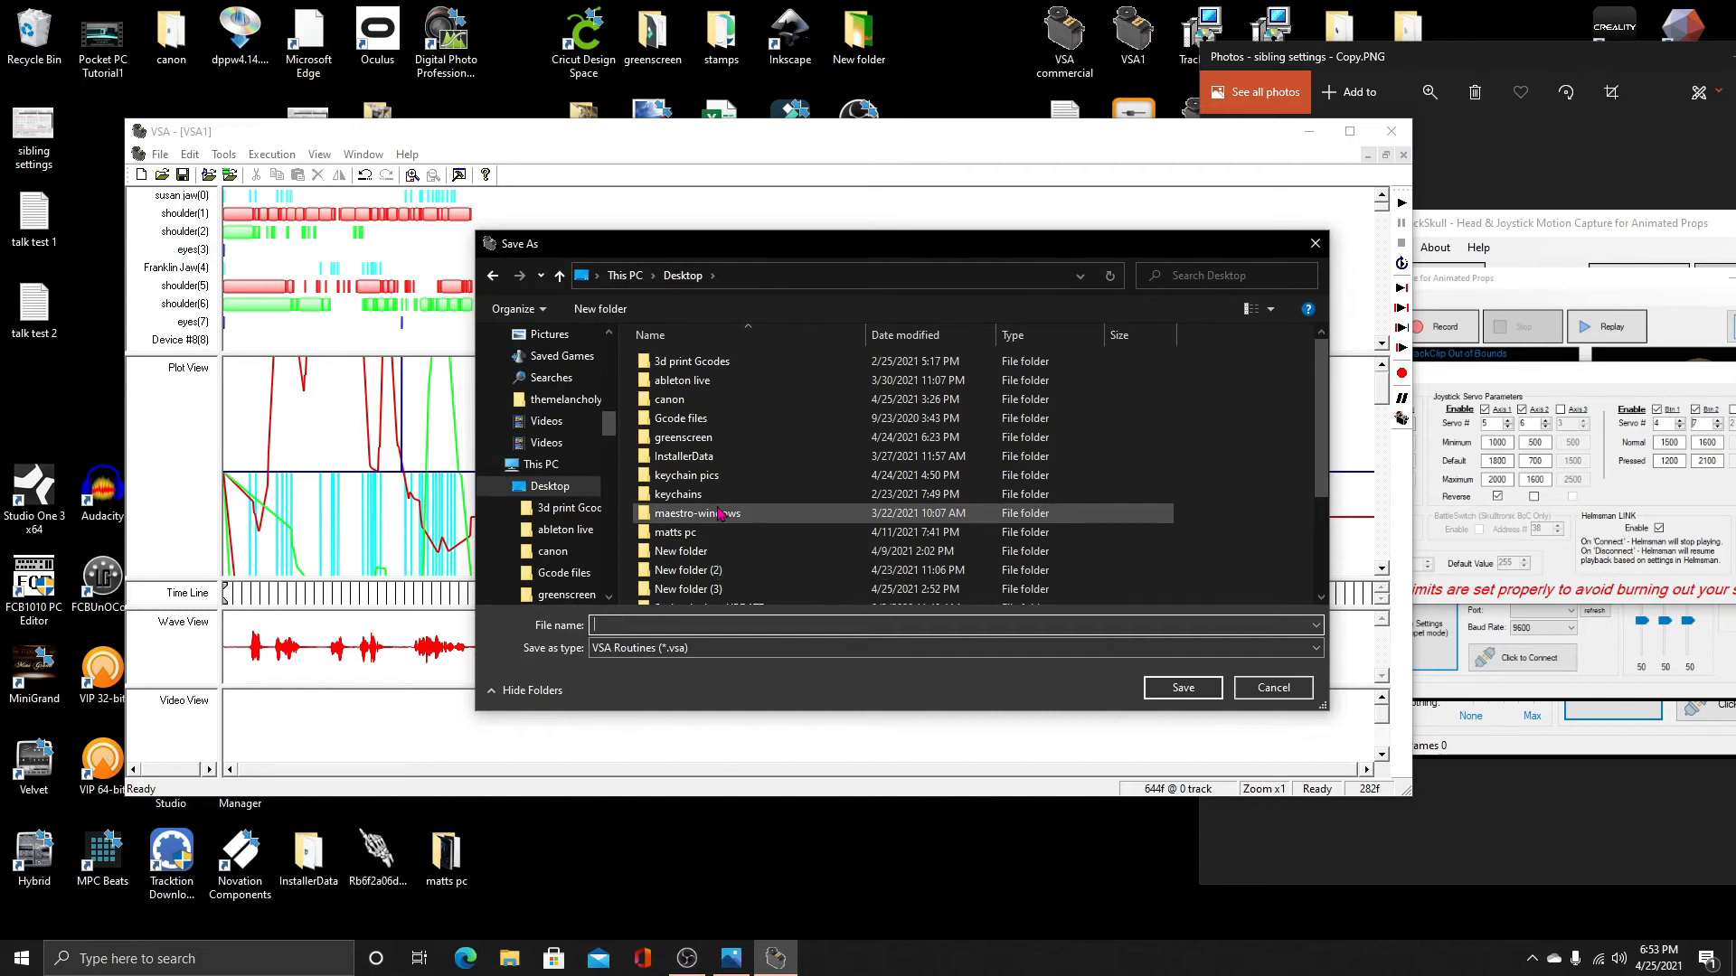
pyautogui.write('talkin')
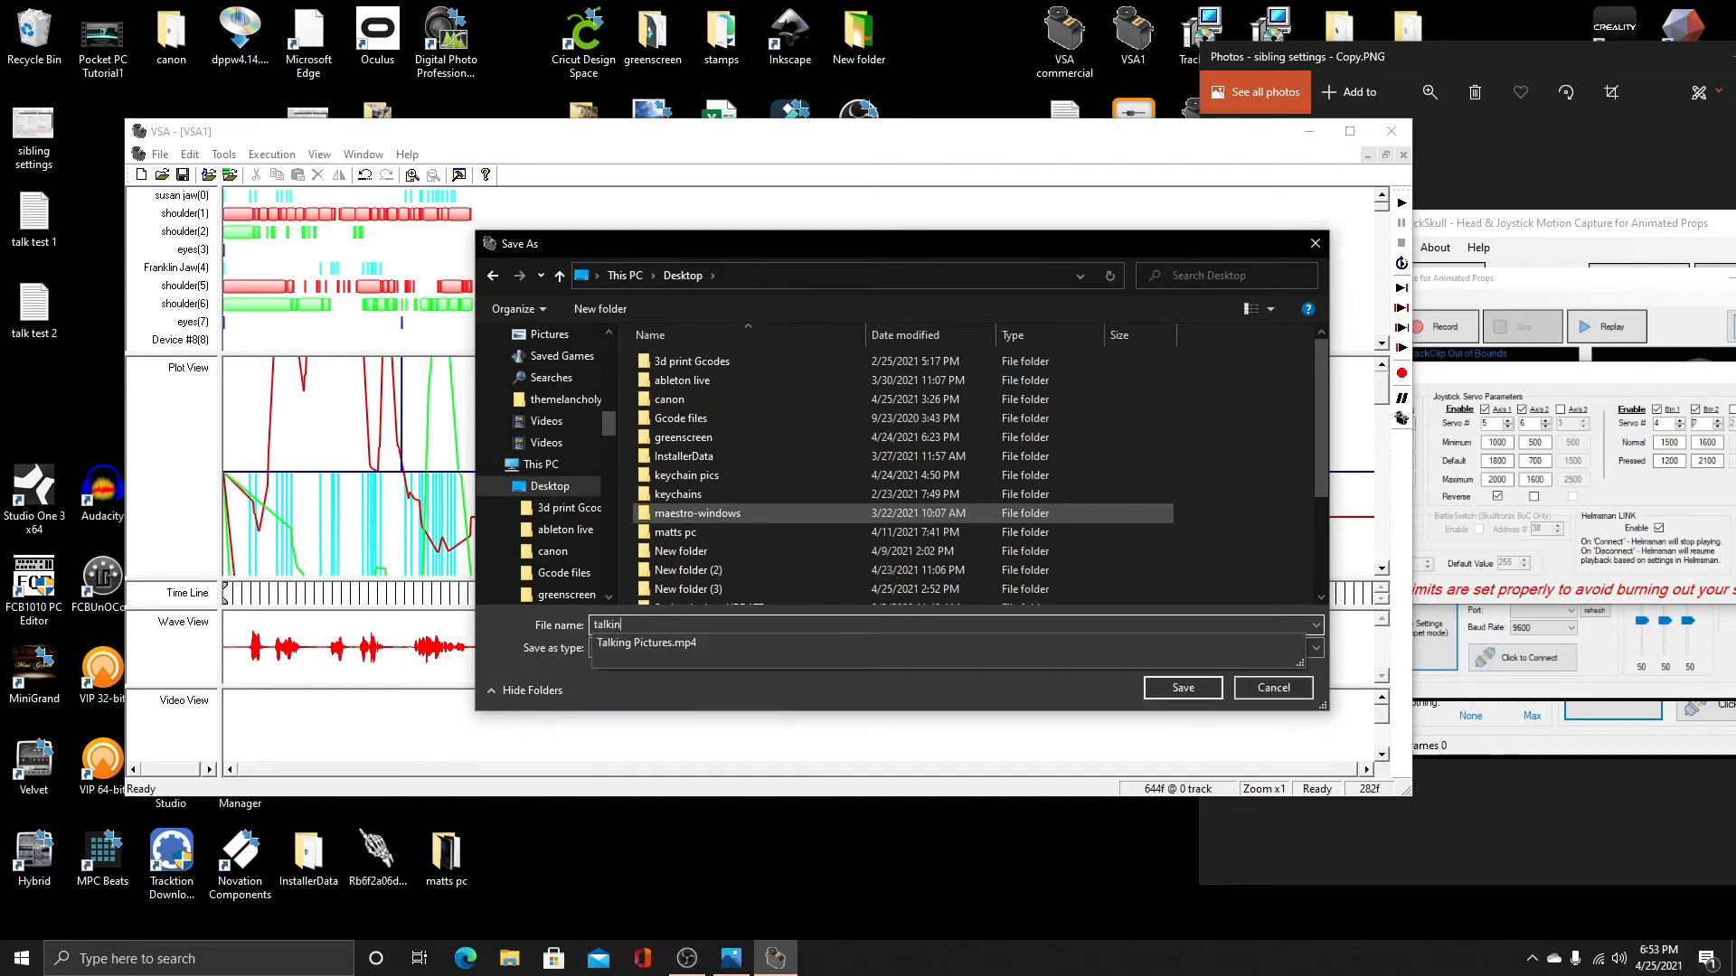
pyautogui.write('g test')
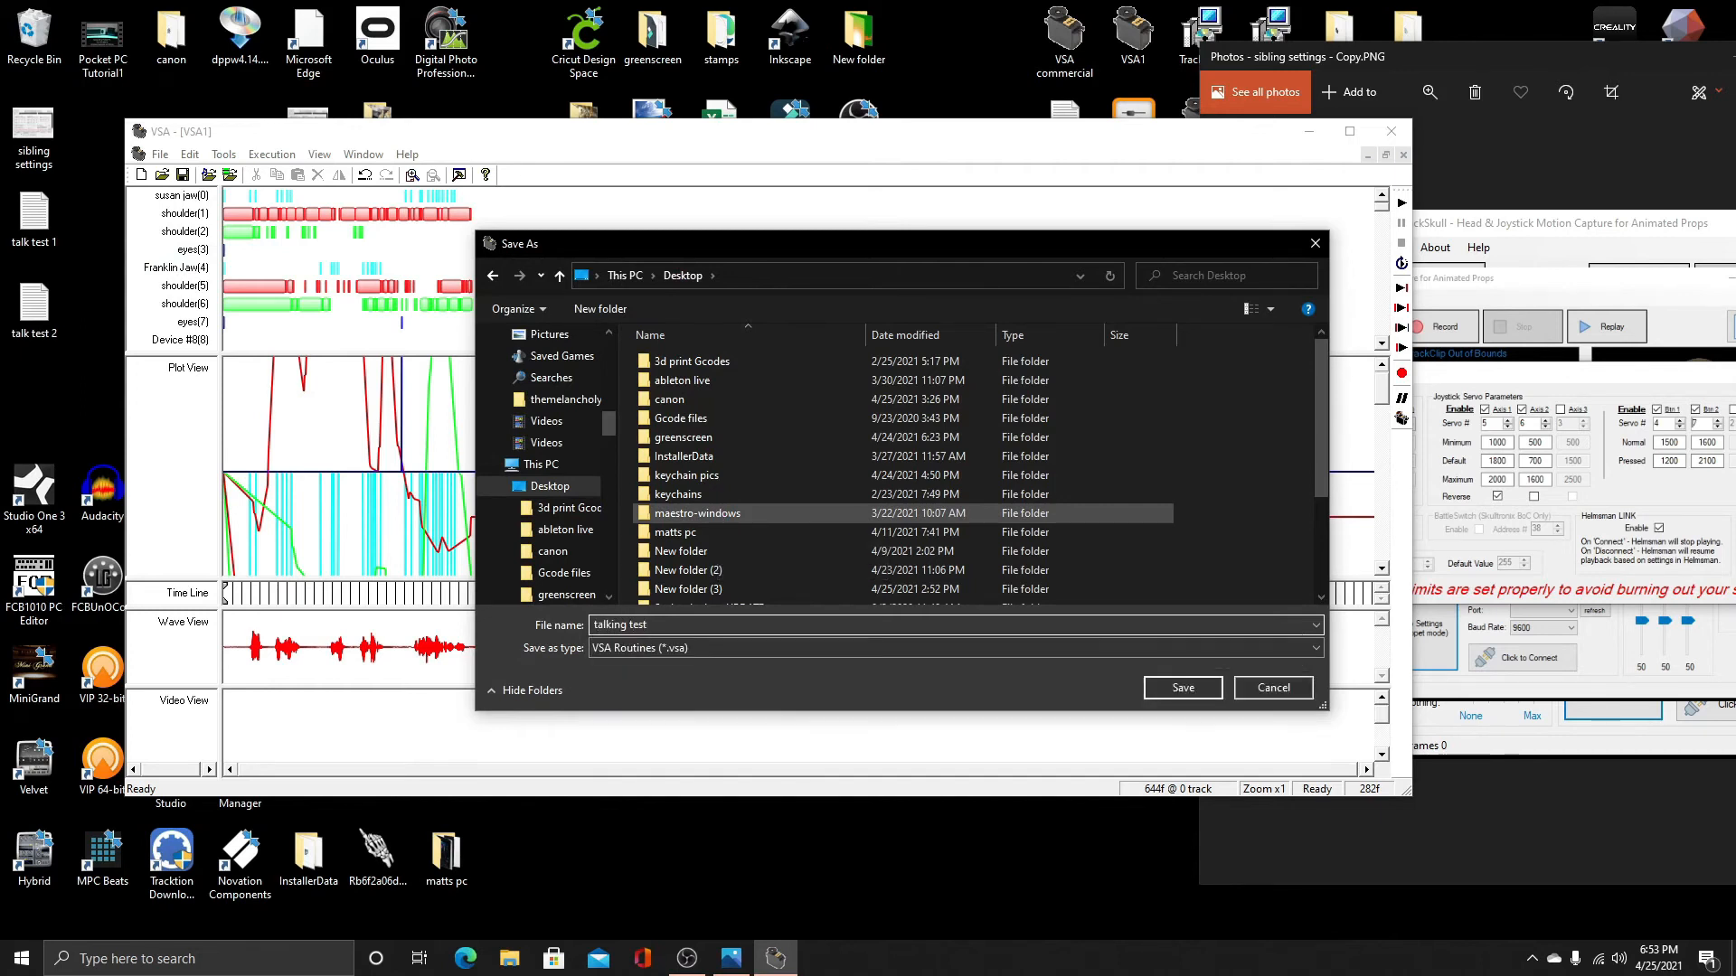
pyautogui.click(1182, 687)
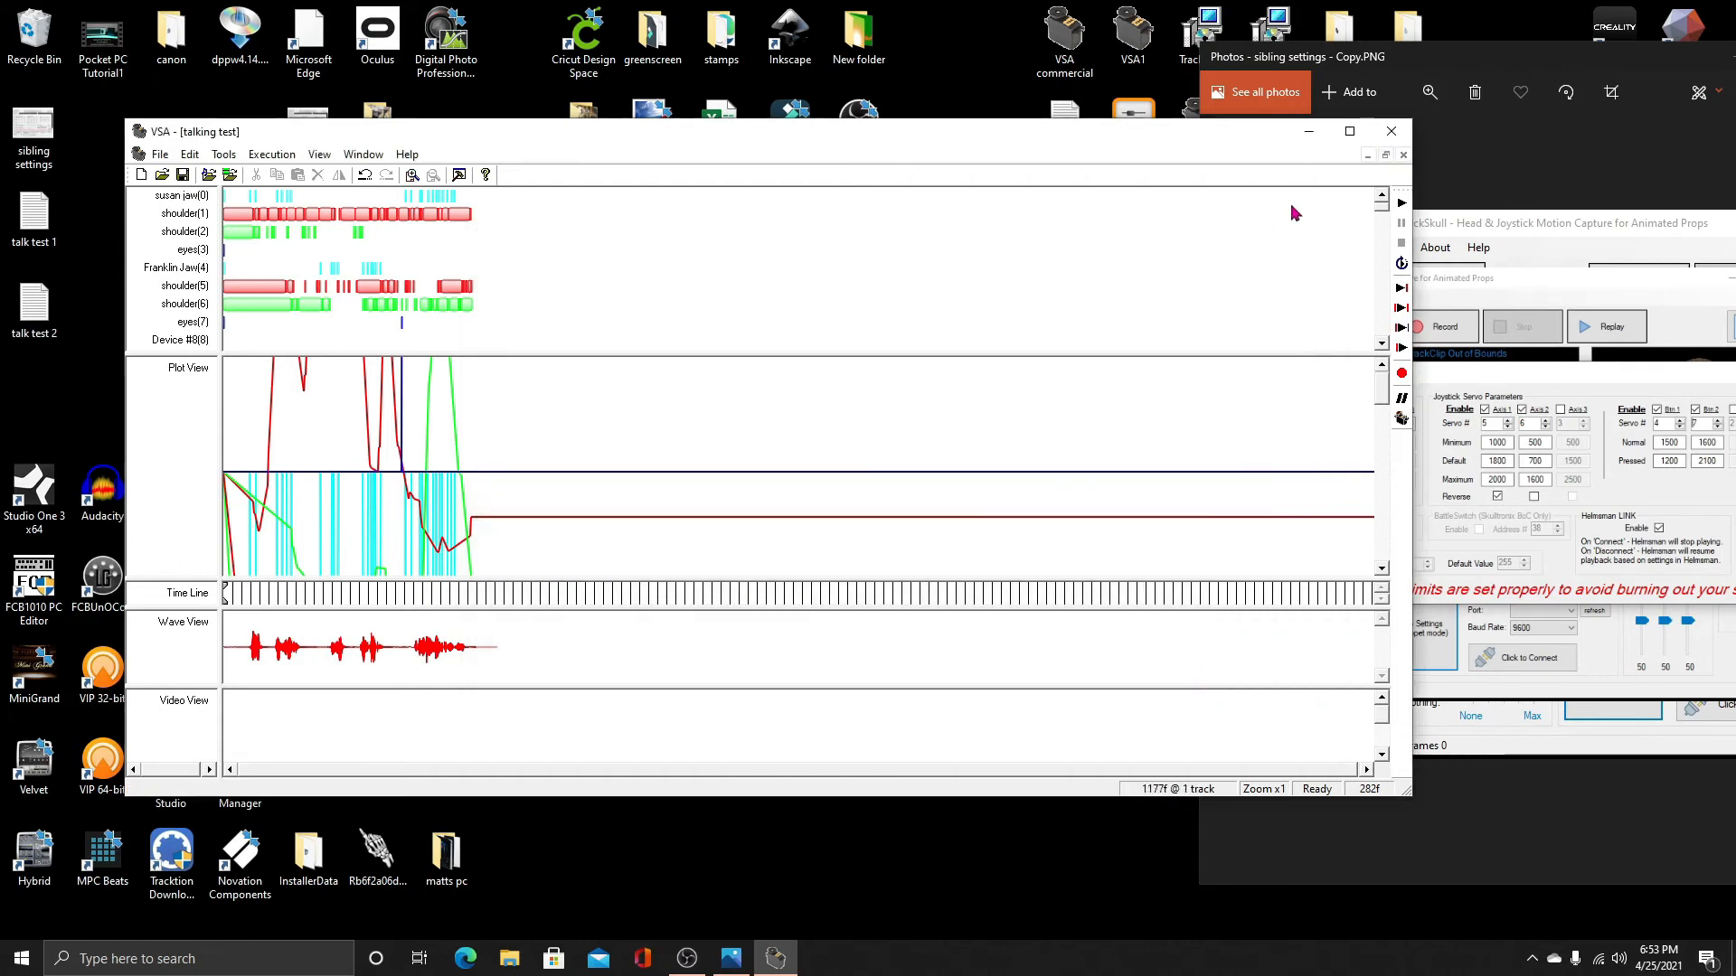
# Close VSA and the sibling settings picture to clear the desktop
pyautogui.click(1390, 132)
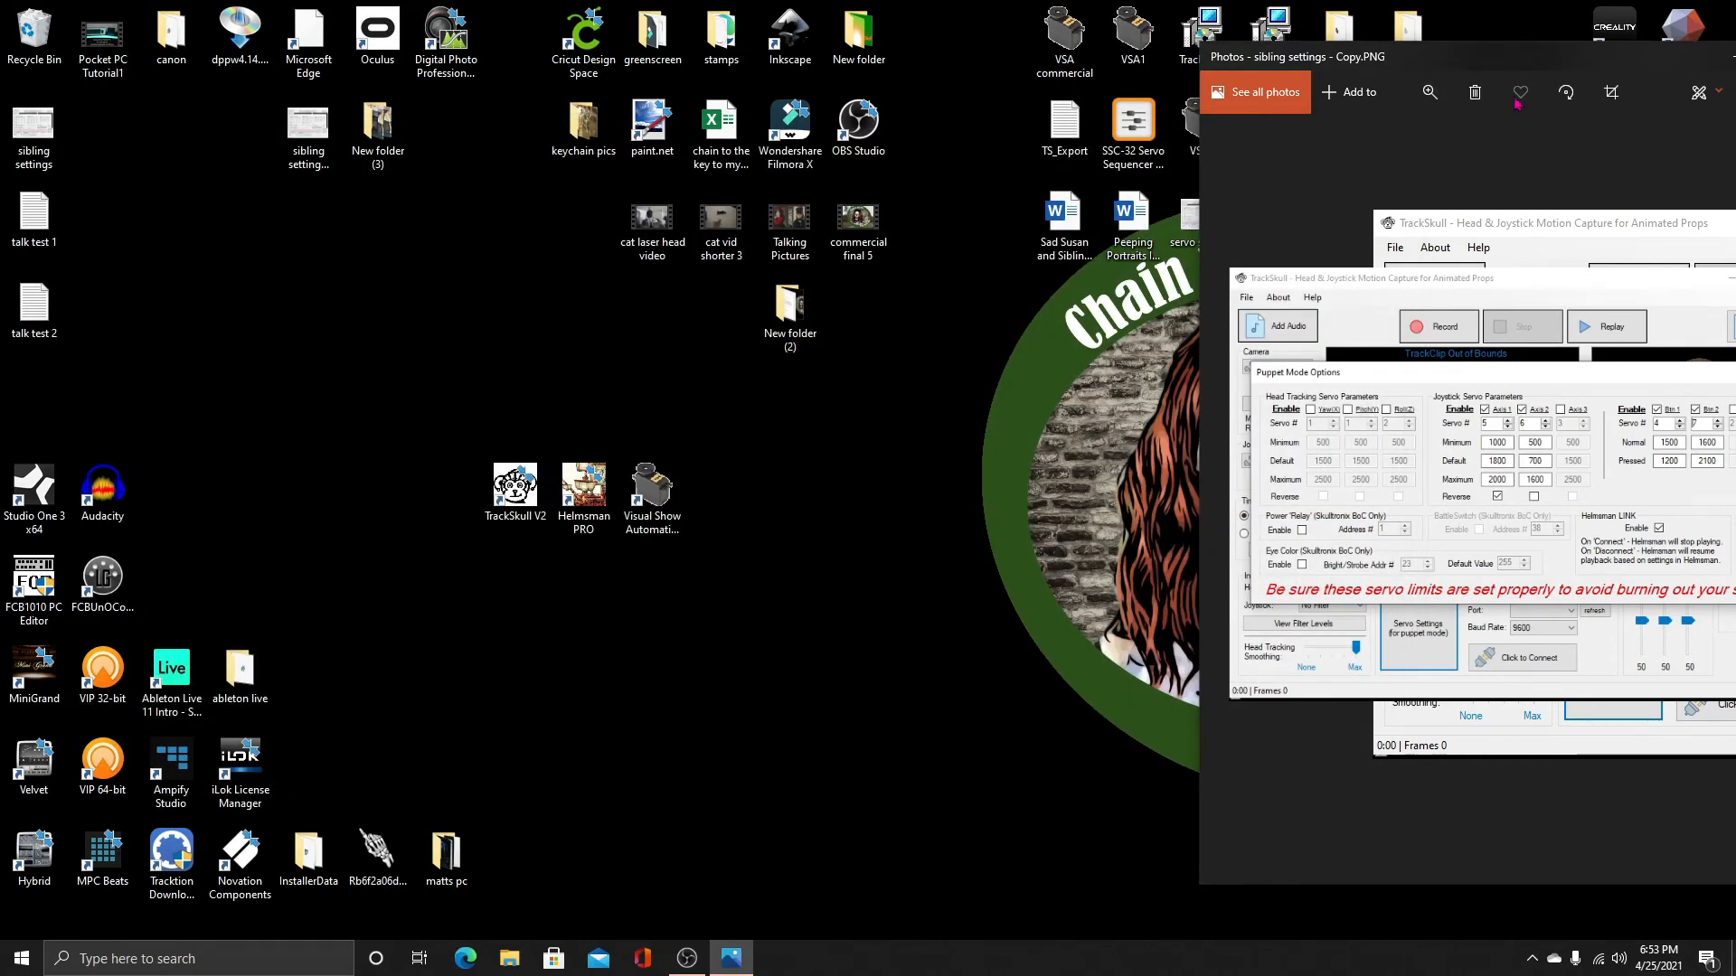
pyautogui.moveTo(1575, 61); pyautogui.dragTo(1286, 60)
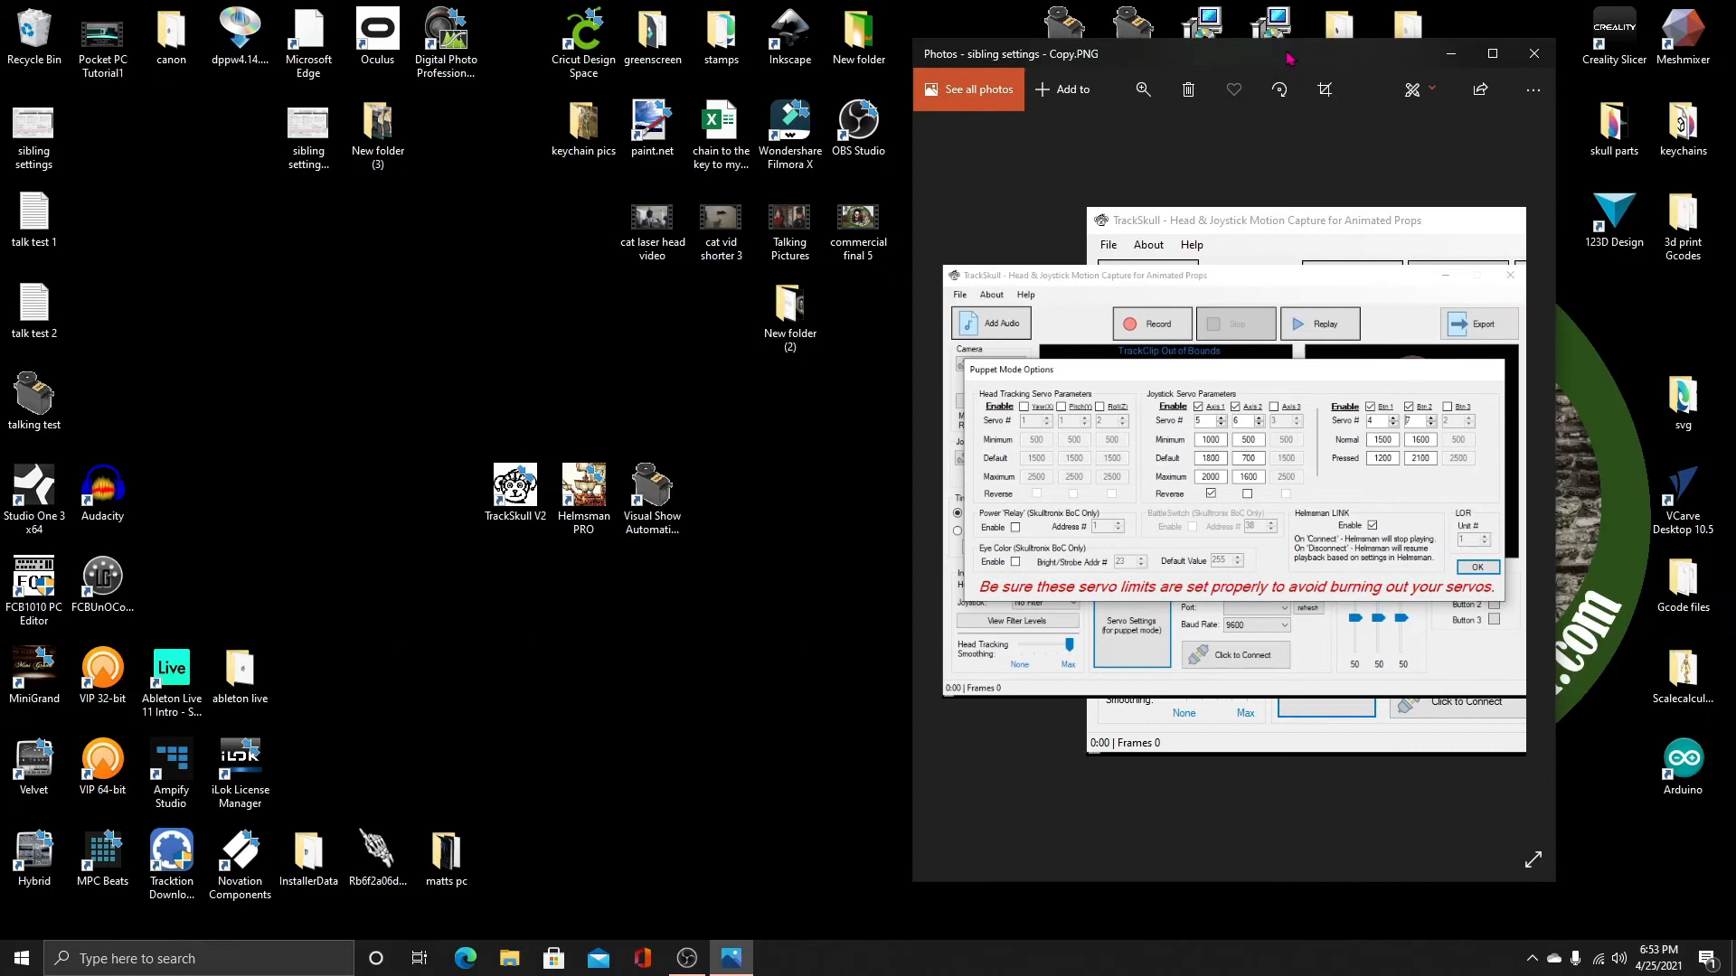
pyautogui.click(1530, 52)
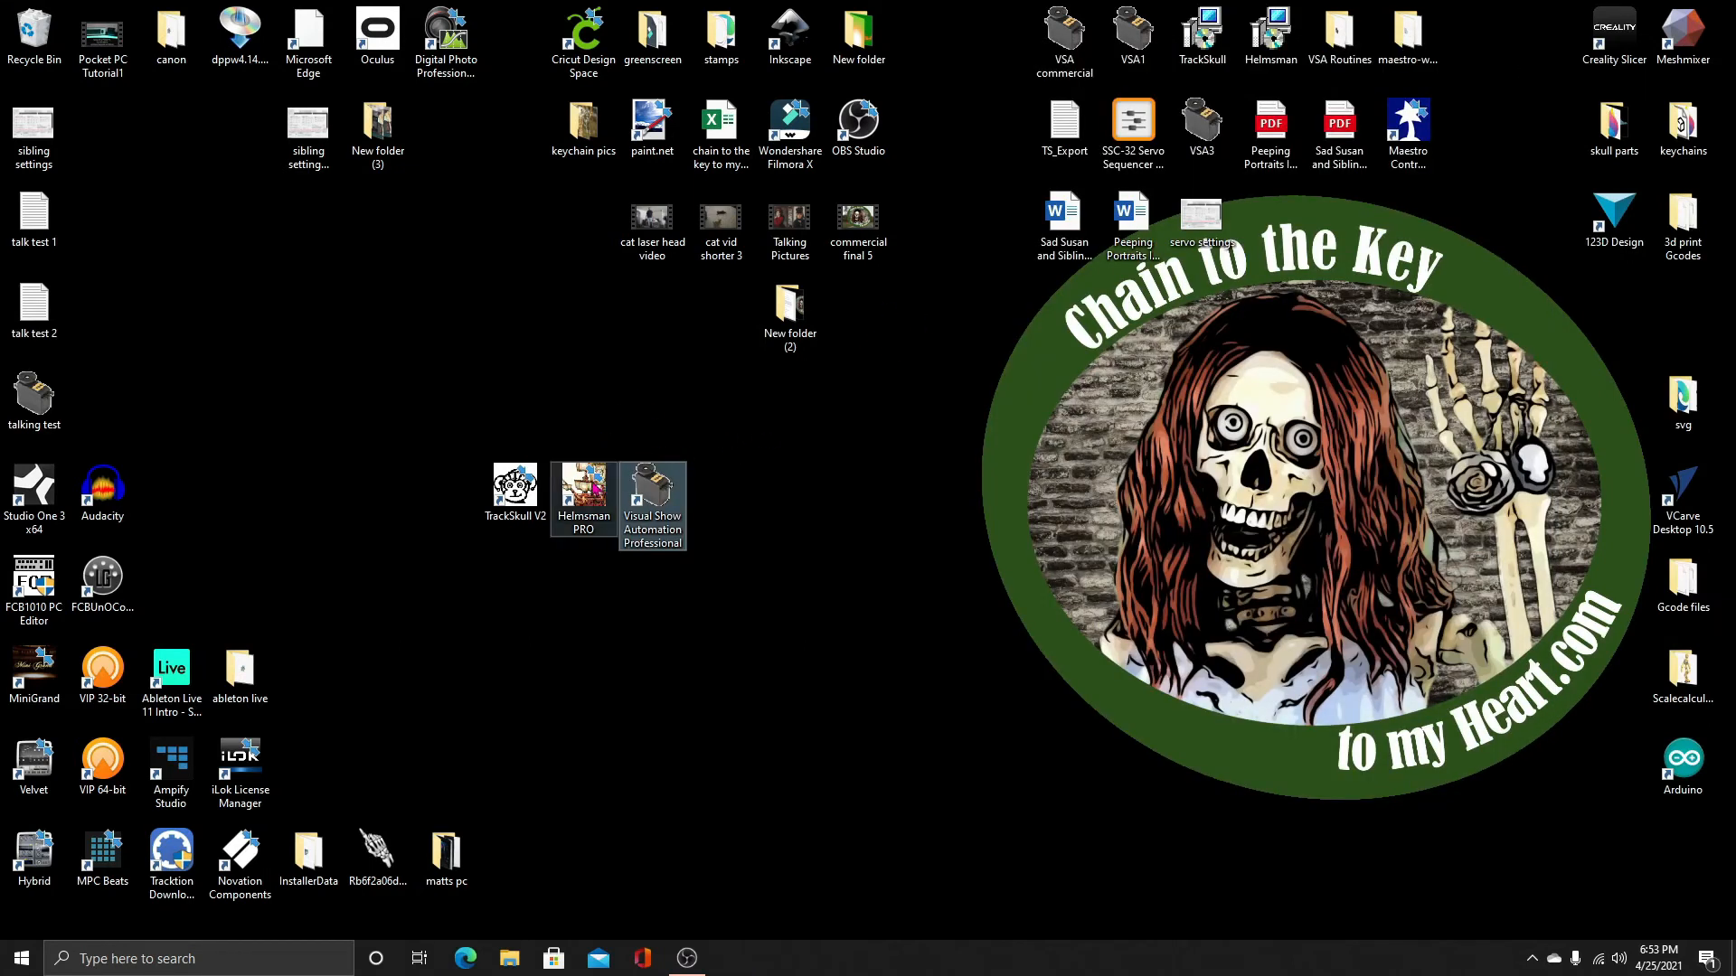
# Launch Helmsman PRO from the desktop and move its window clear of the upper screen edge
pyautogui.click(594, 489)
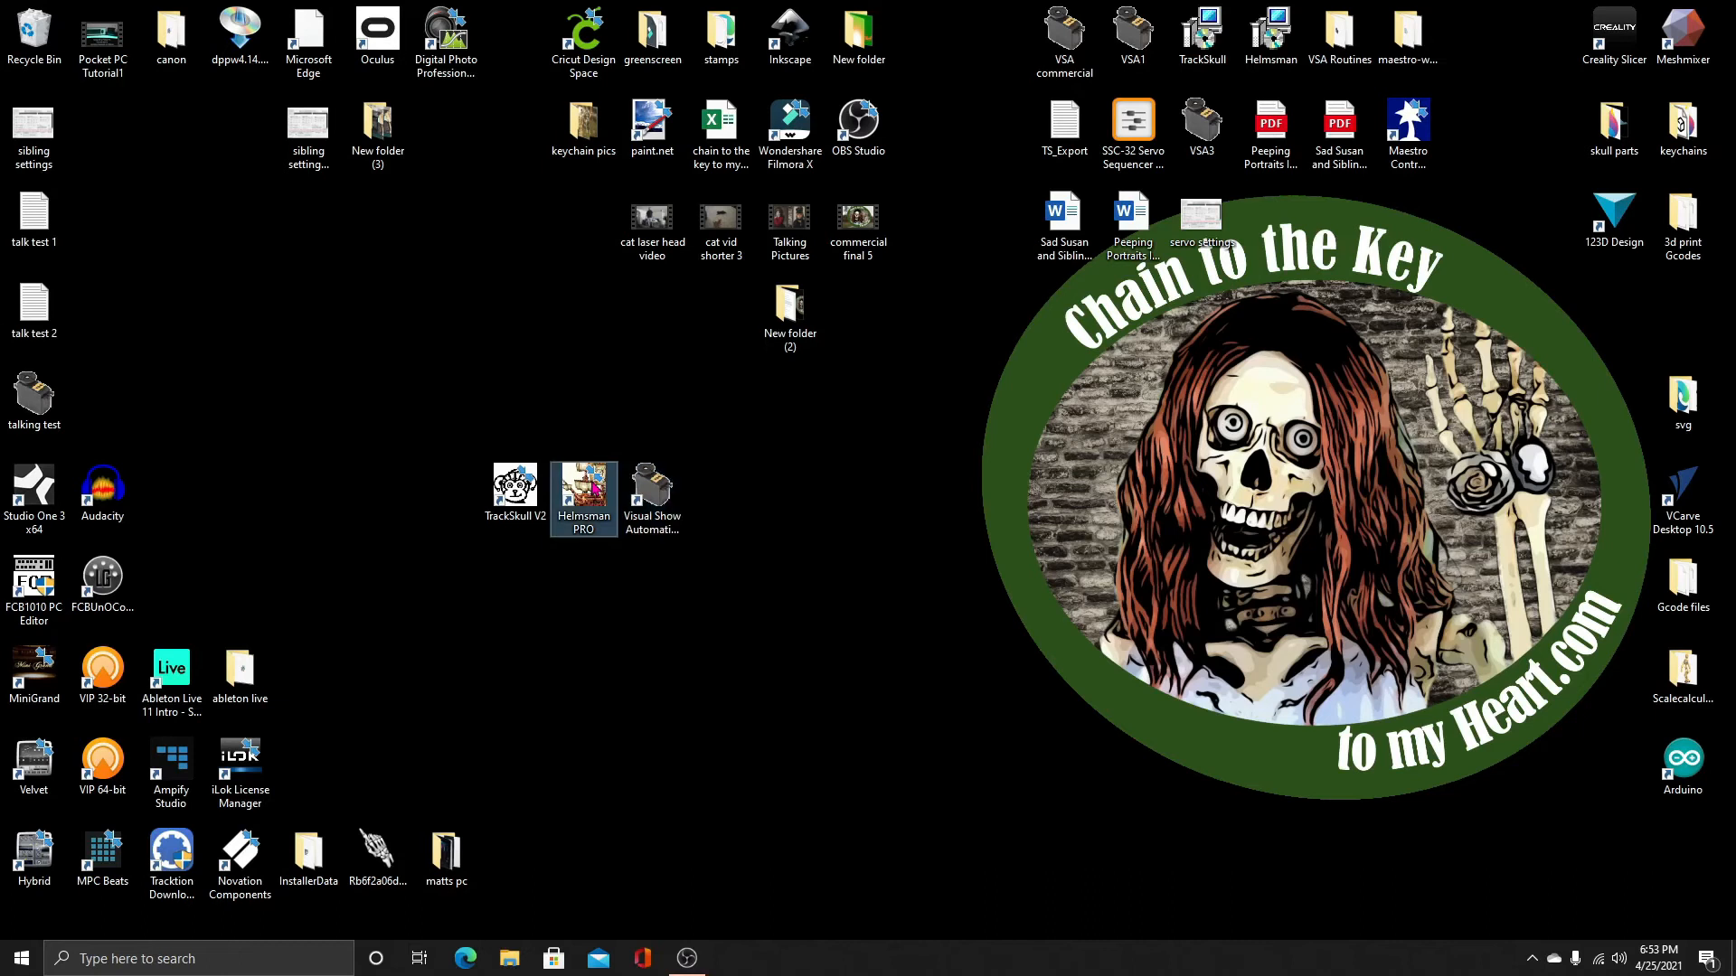
pyautogui.doubleClick(594, 489)
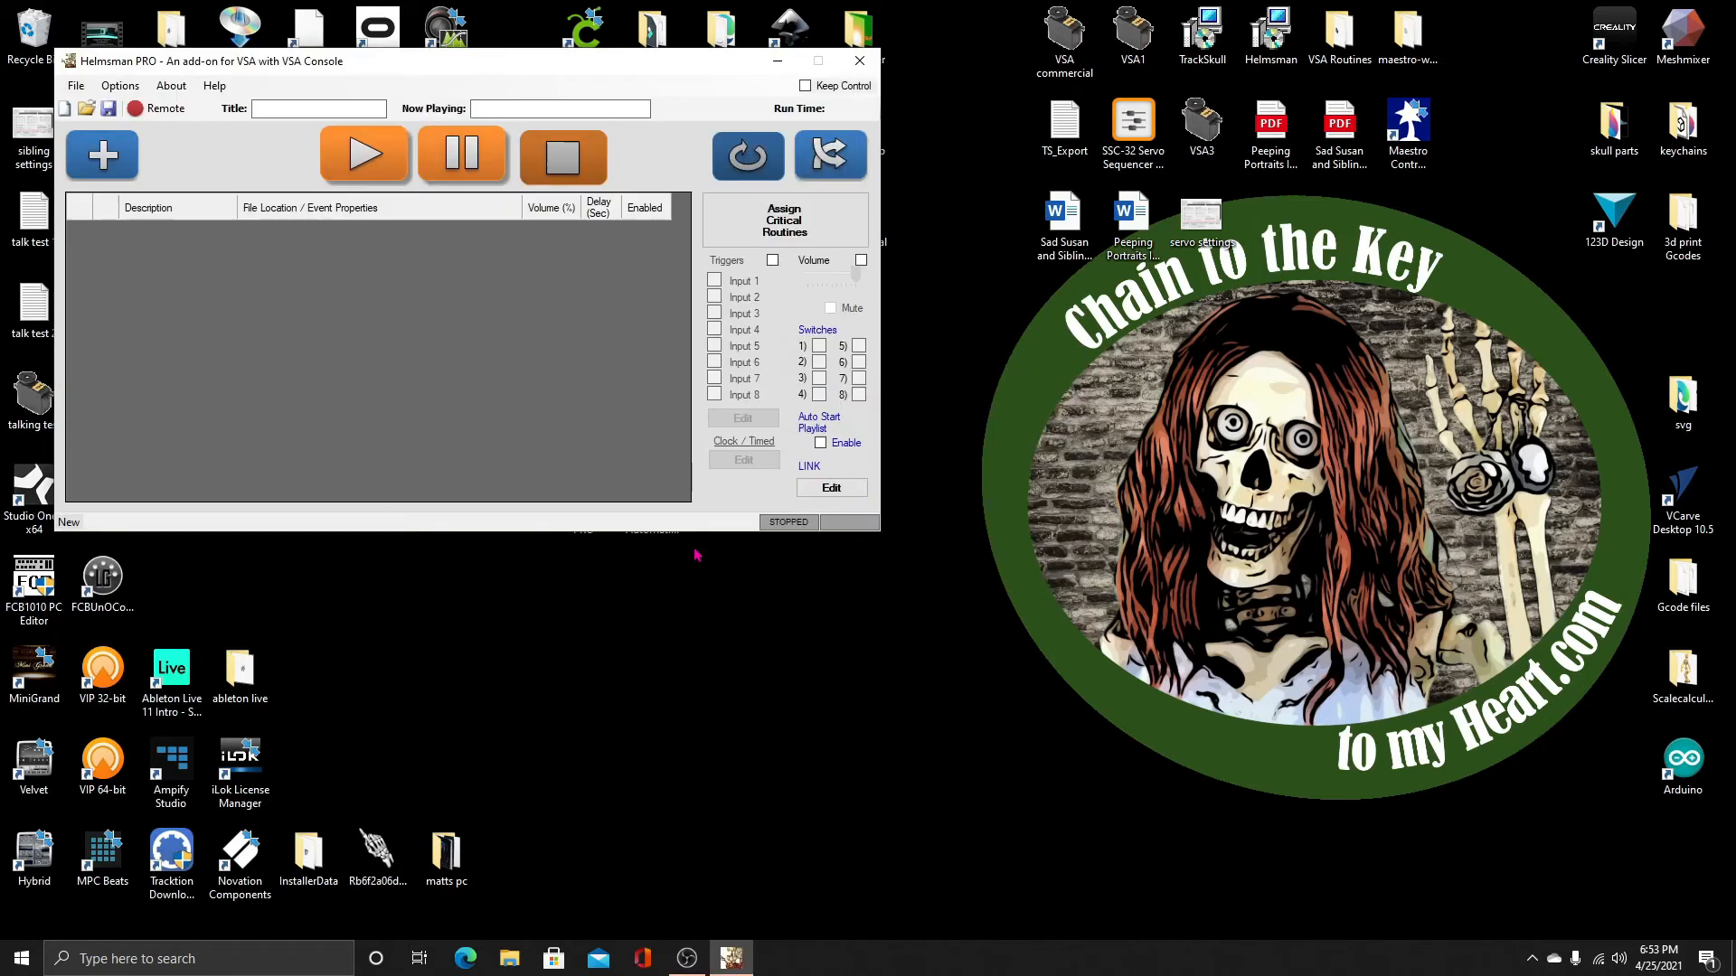
pyautogui.moveTo(444, 63); pyautogui.dragTo(816, 8)
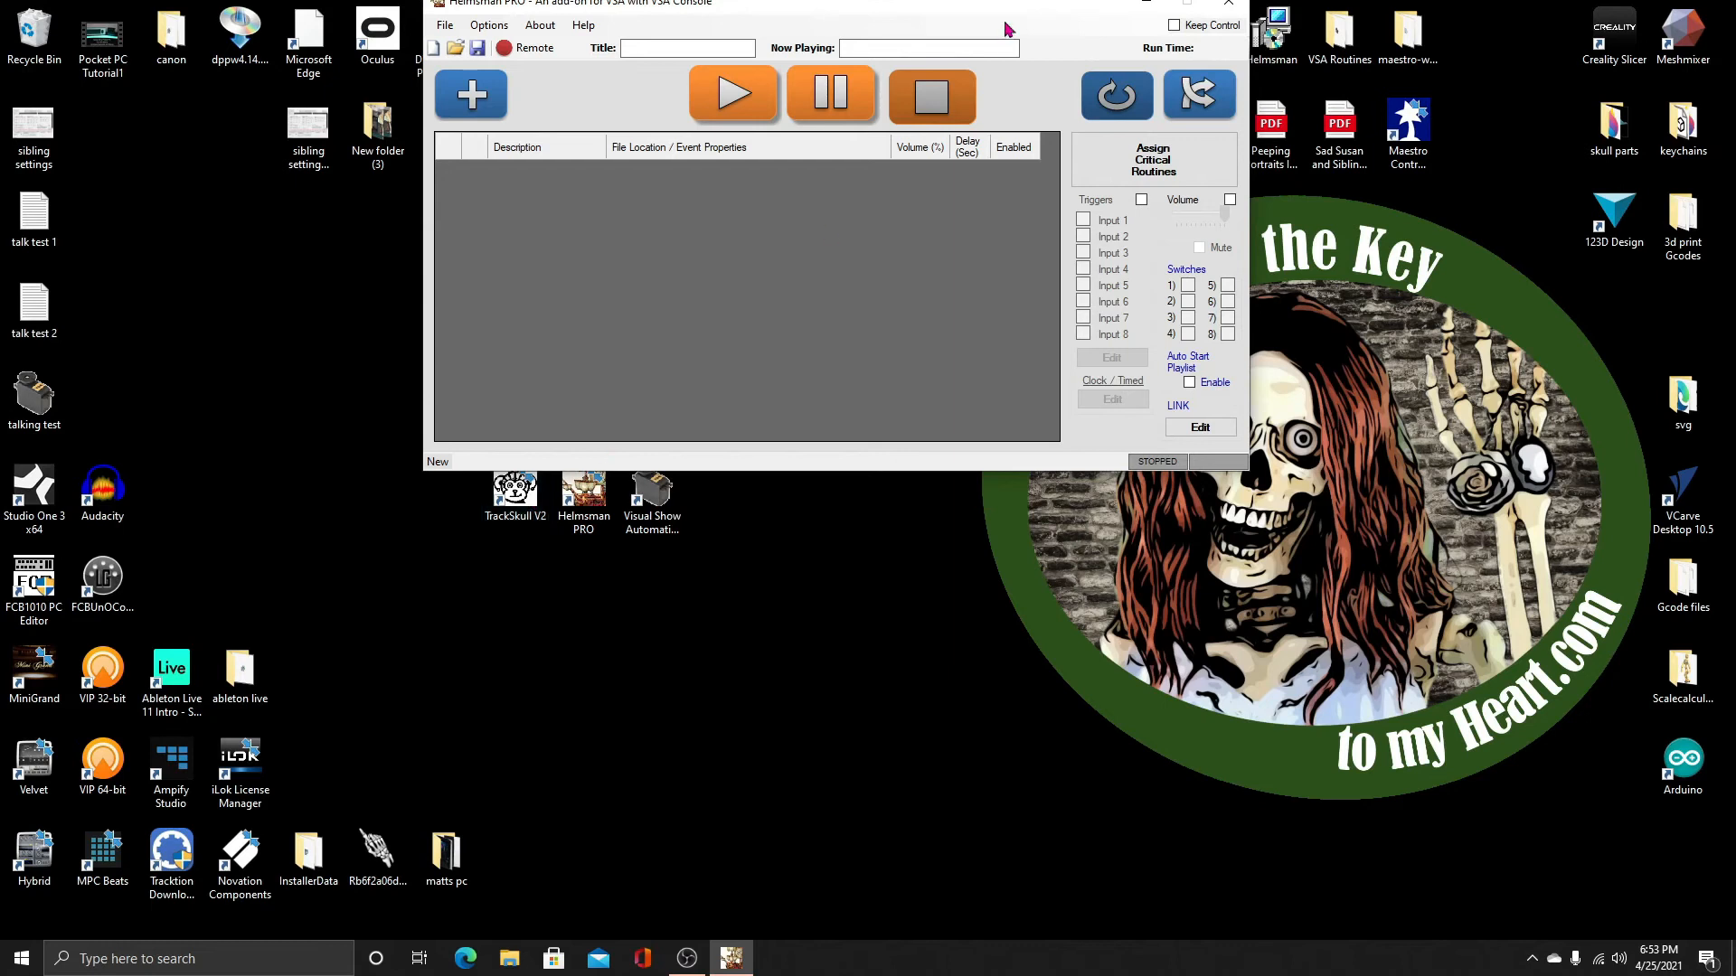
pyautogui.moveTo(907, 11); pyautogui.dragTo(783, 157)
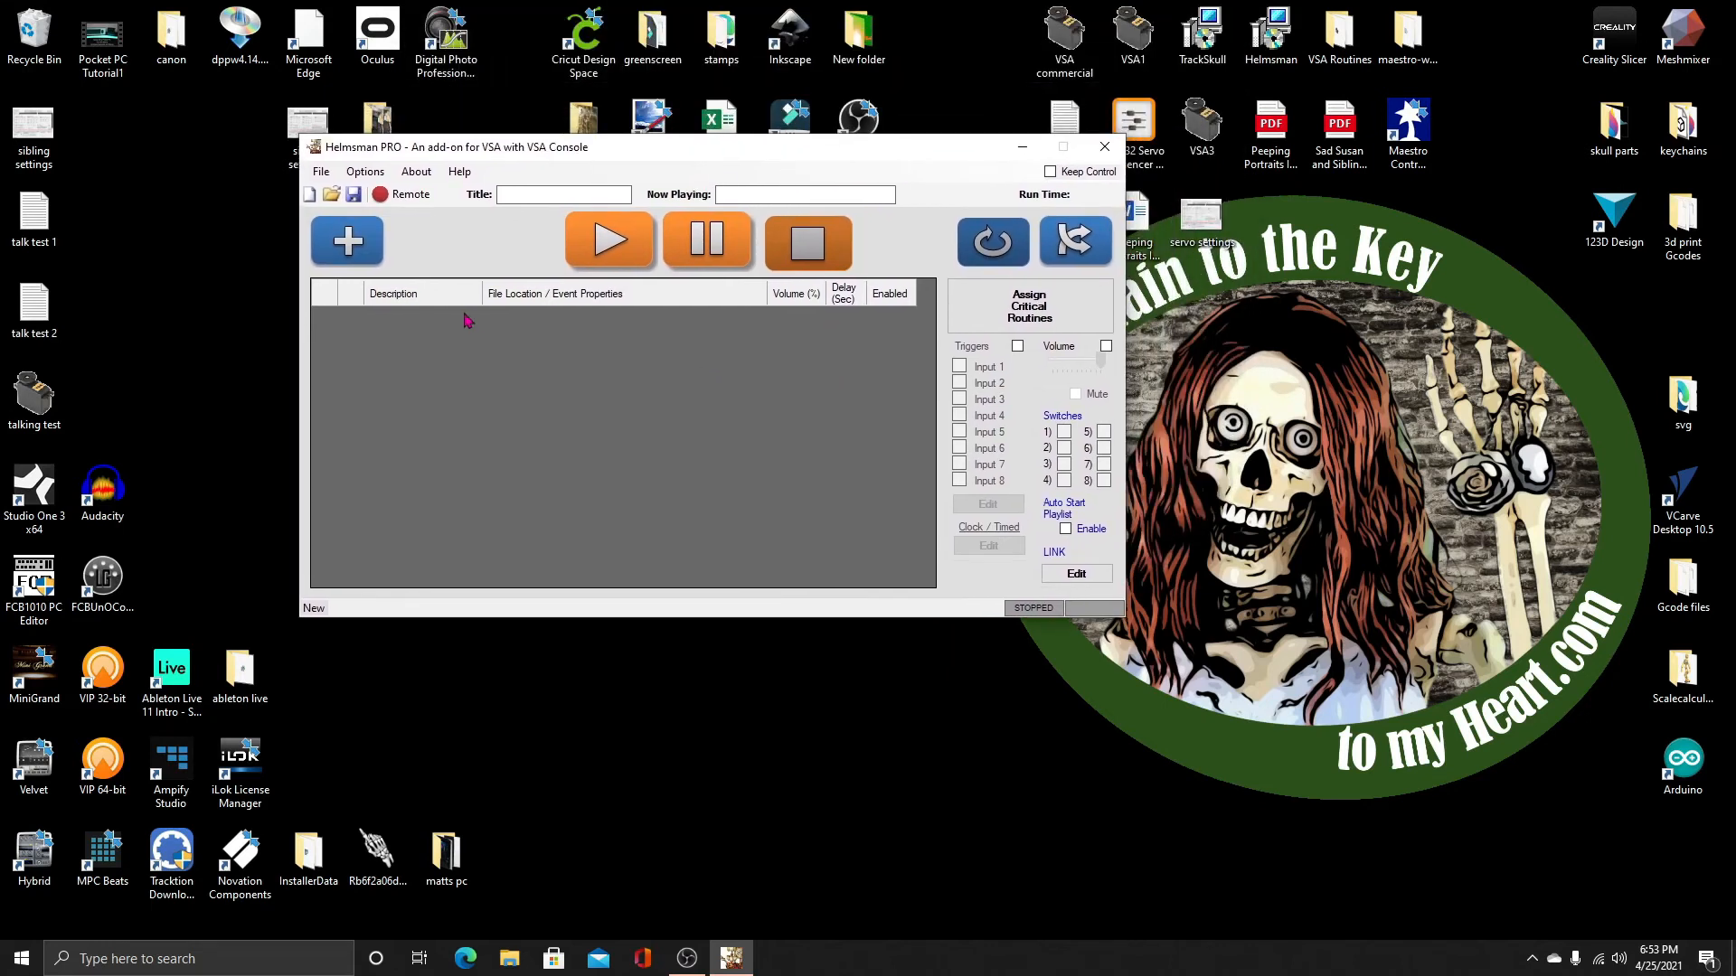
# Add the talking test VSA routine from the Desktop to the playlist
pyautogui.click(370, 246)
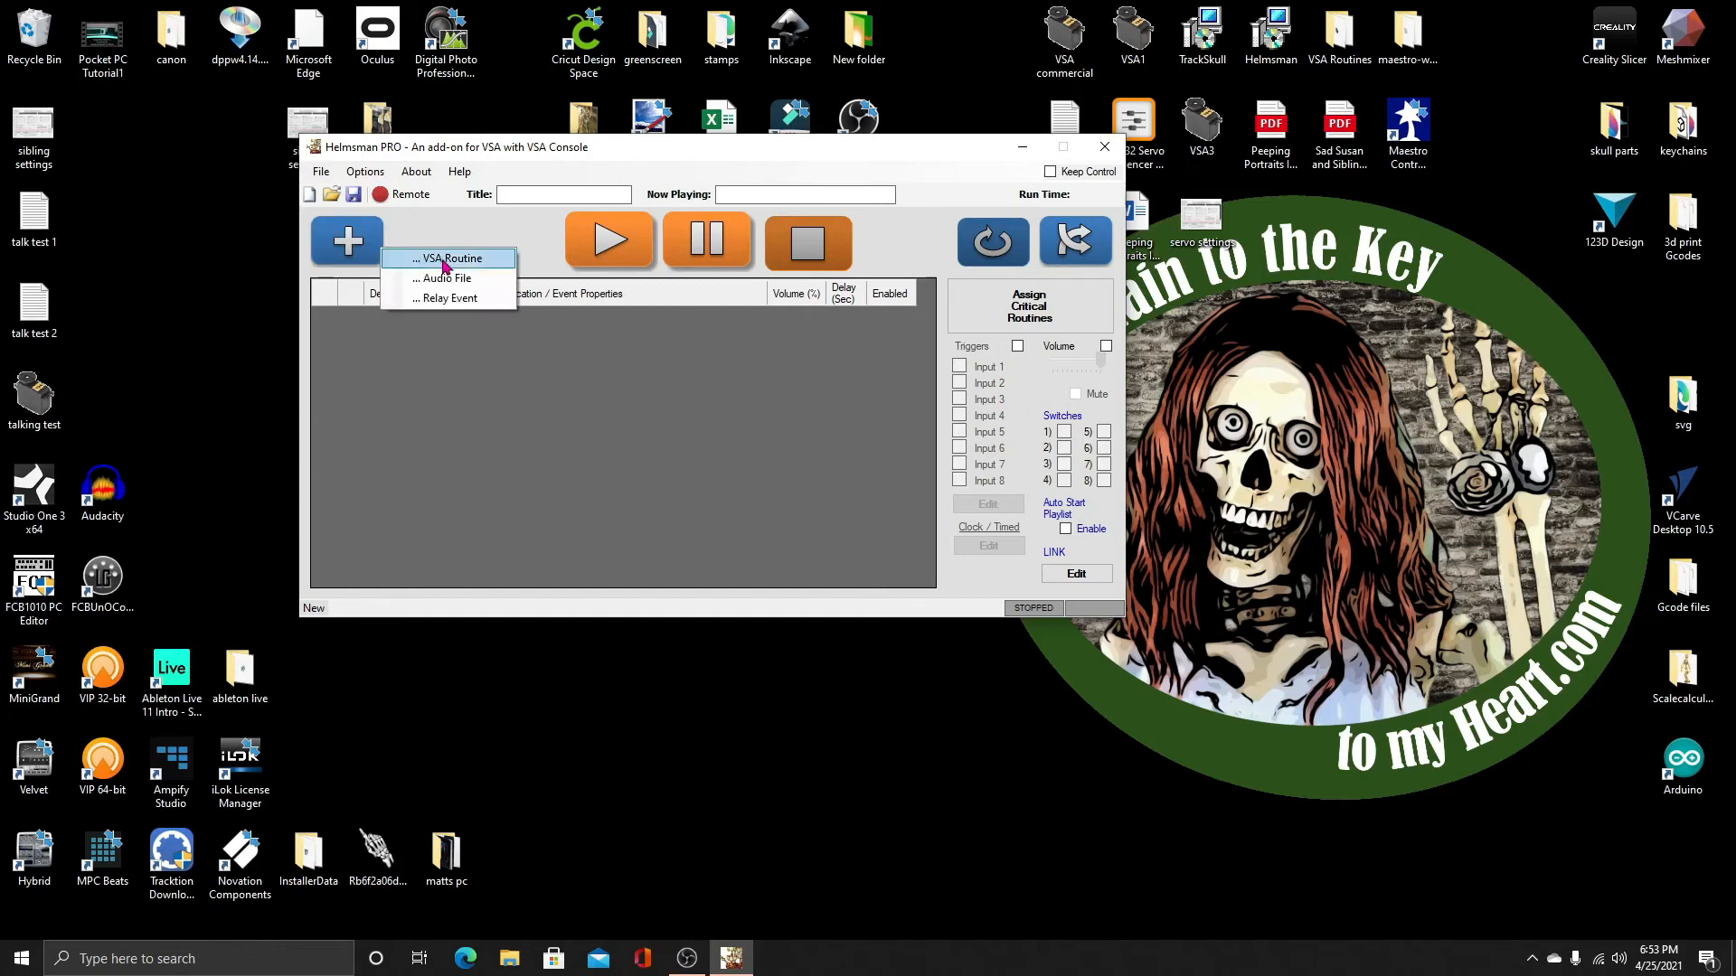
pyautogui.click(443, 265)
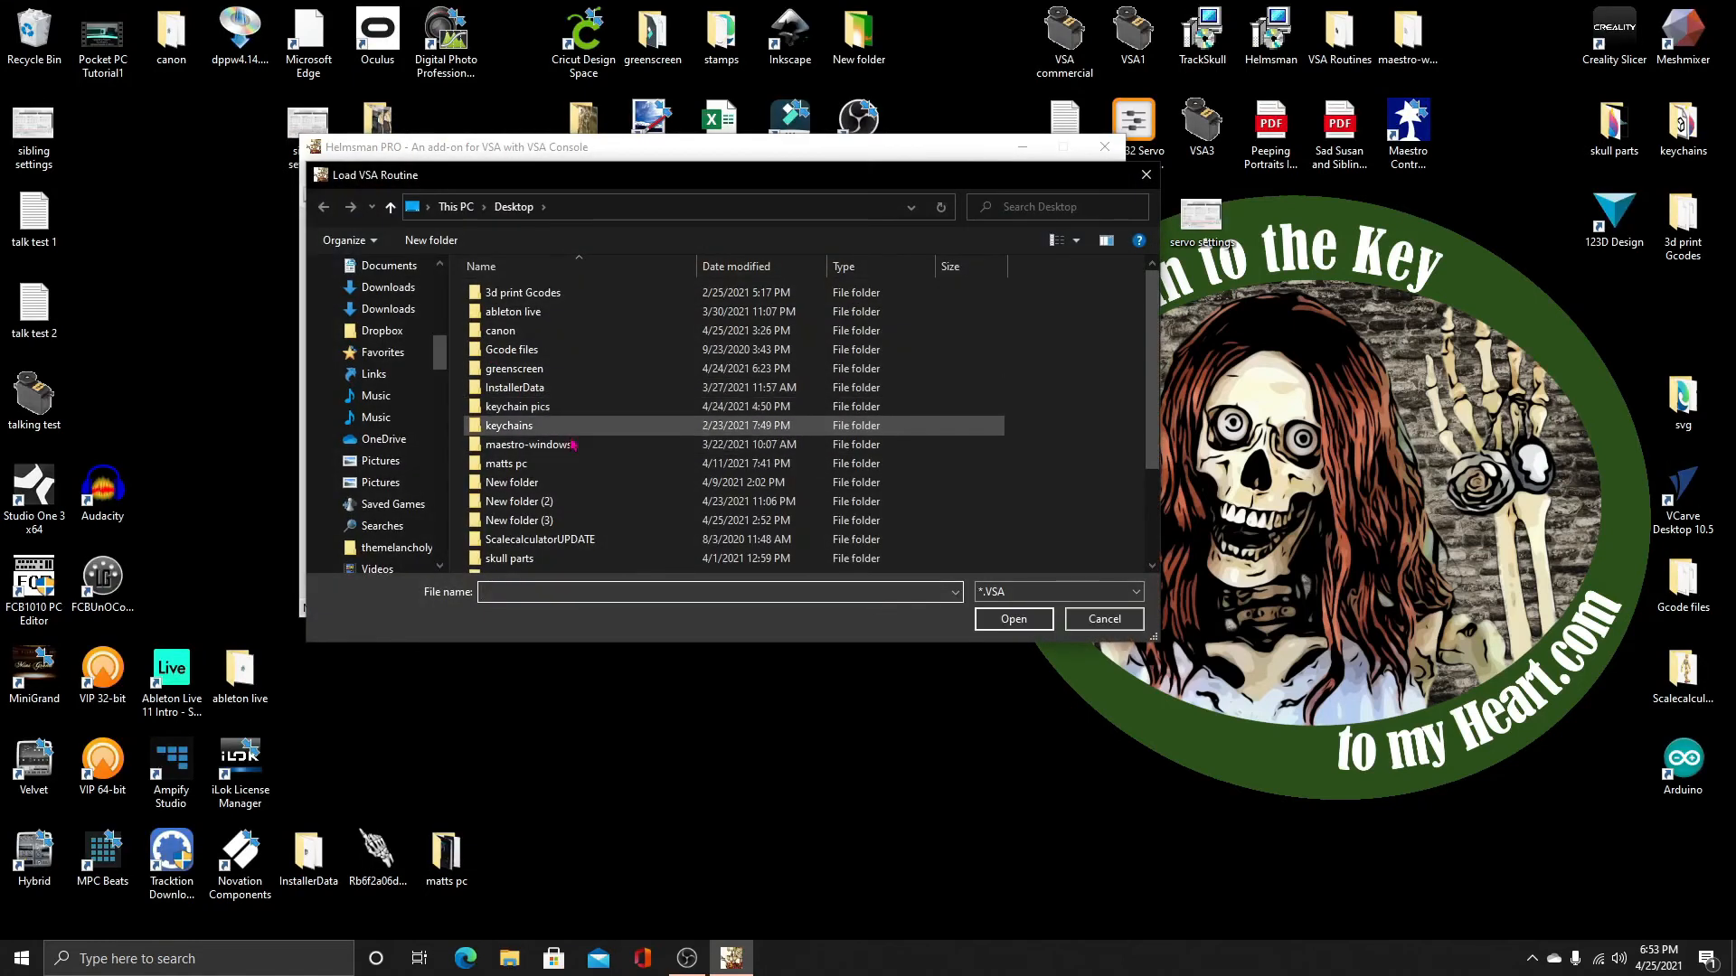
pyautogui.scroll(-1, 576, 469)
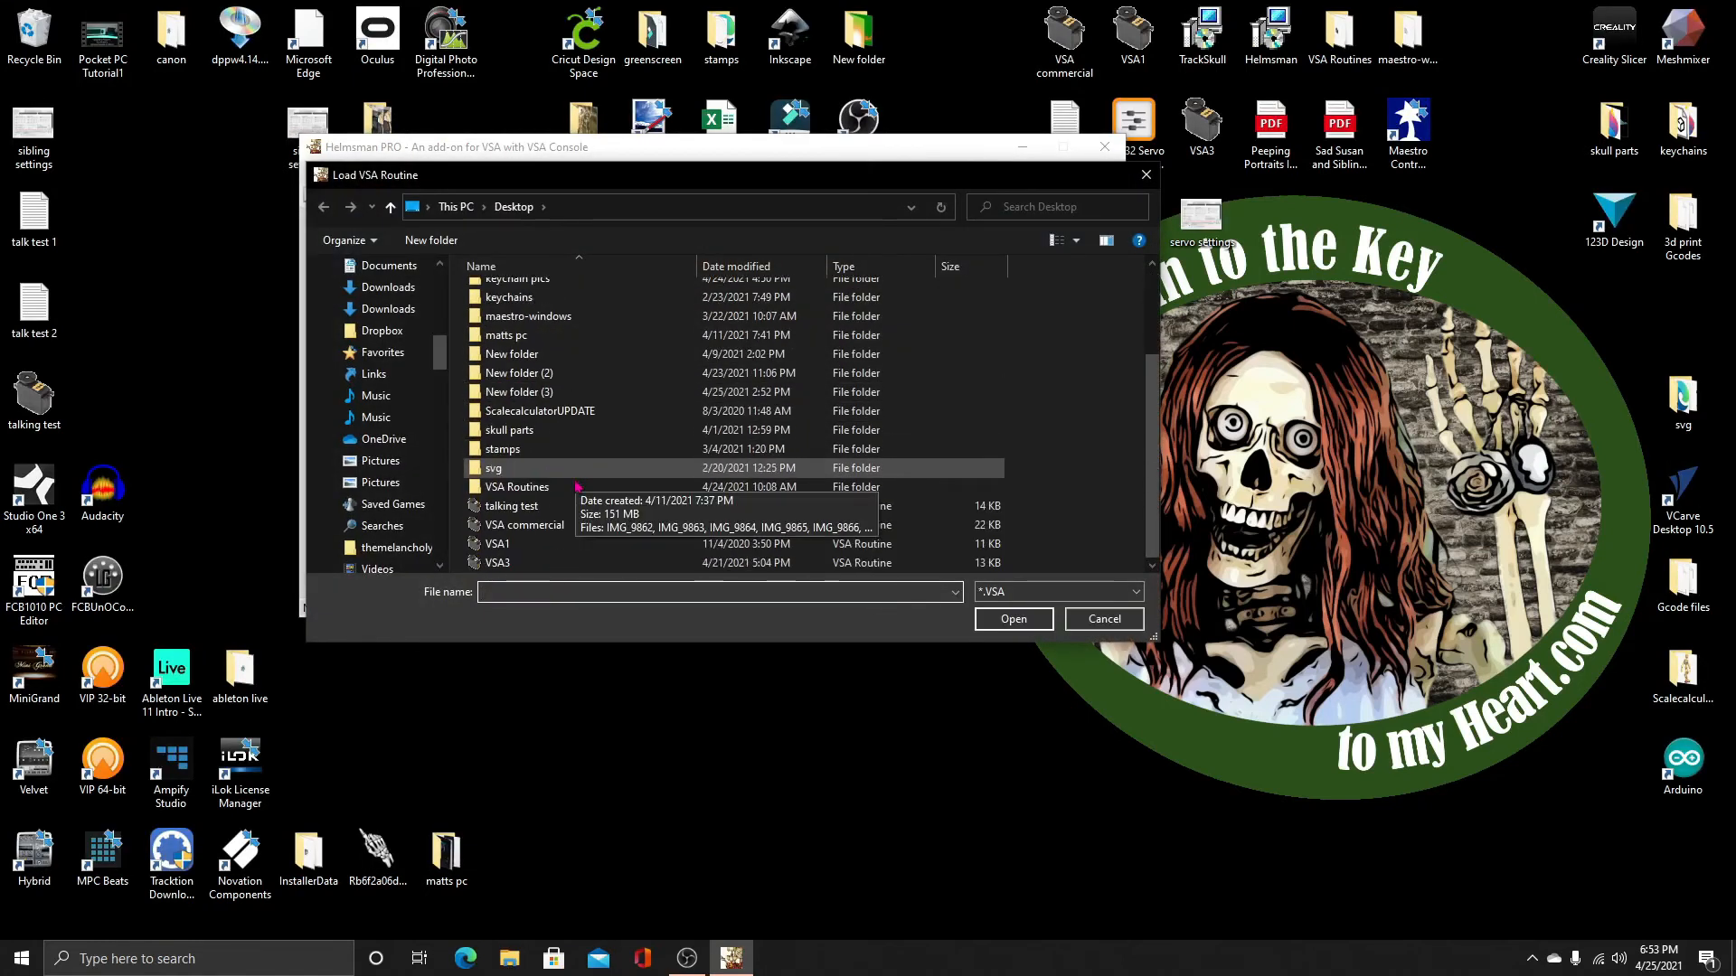
pyautogui.click(577, 512)
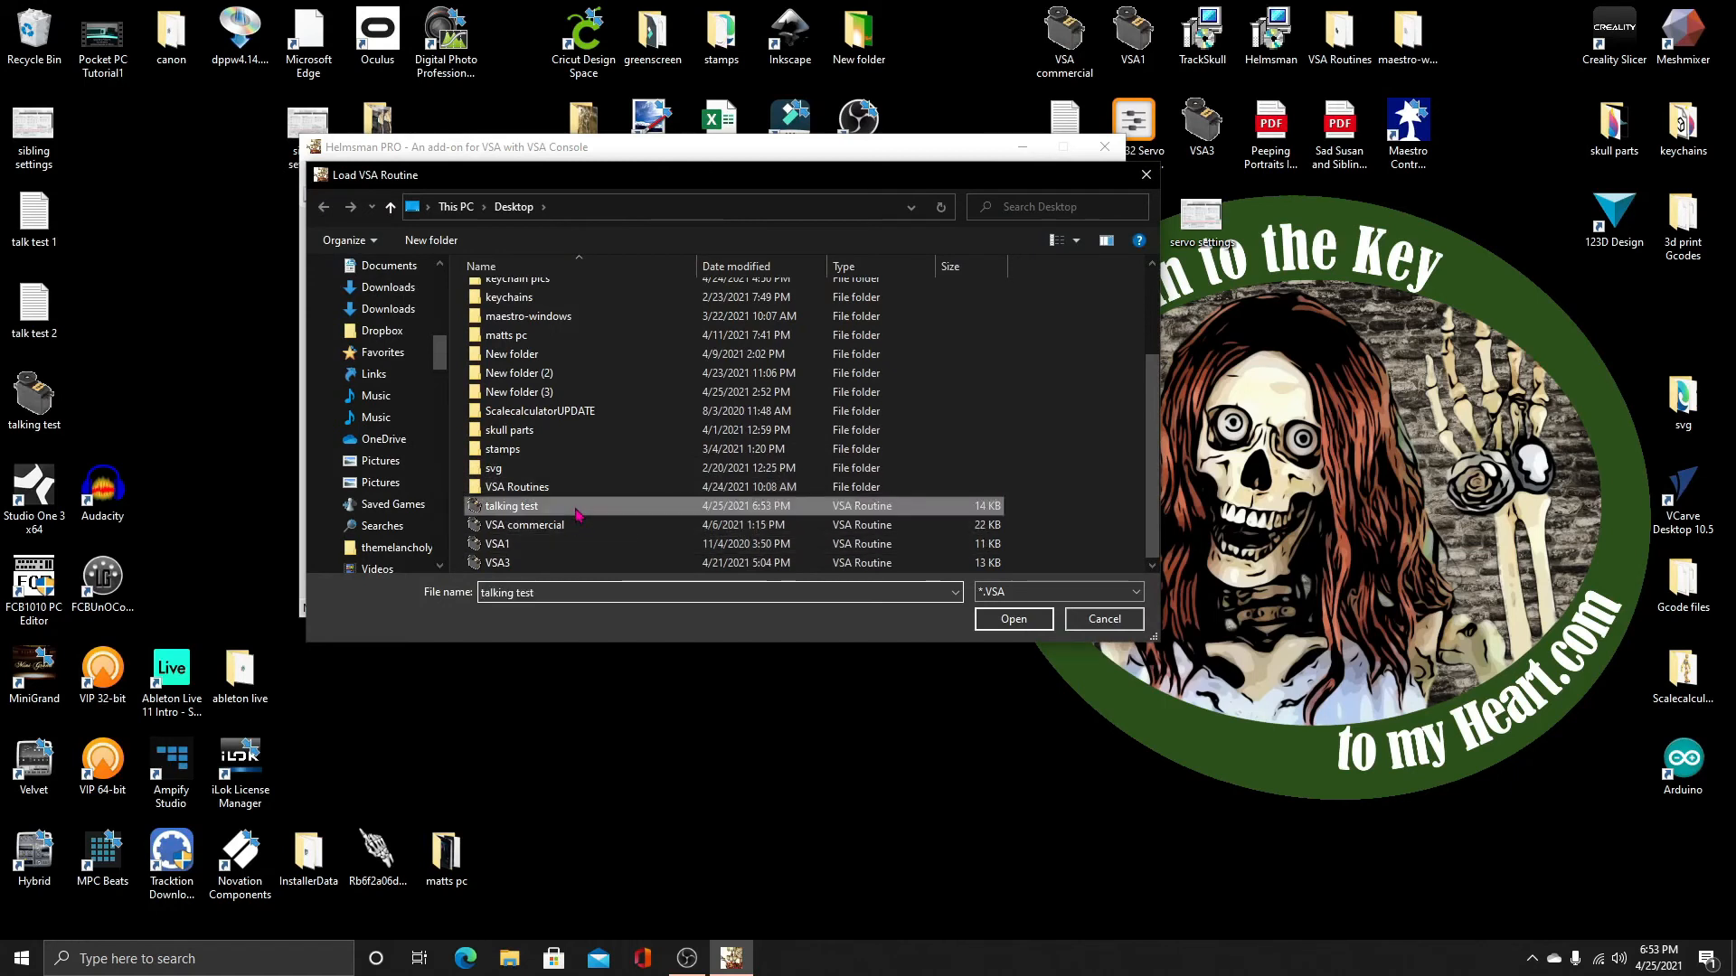
pyautogui.click(1010, 622)
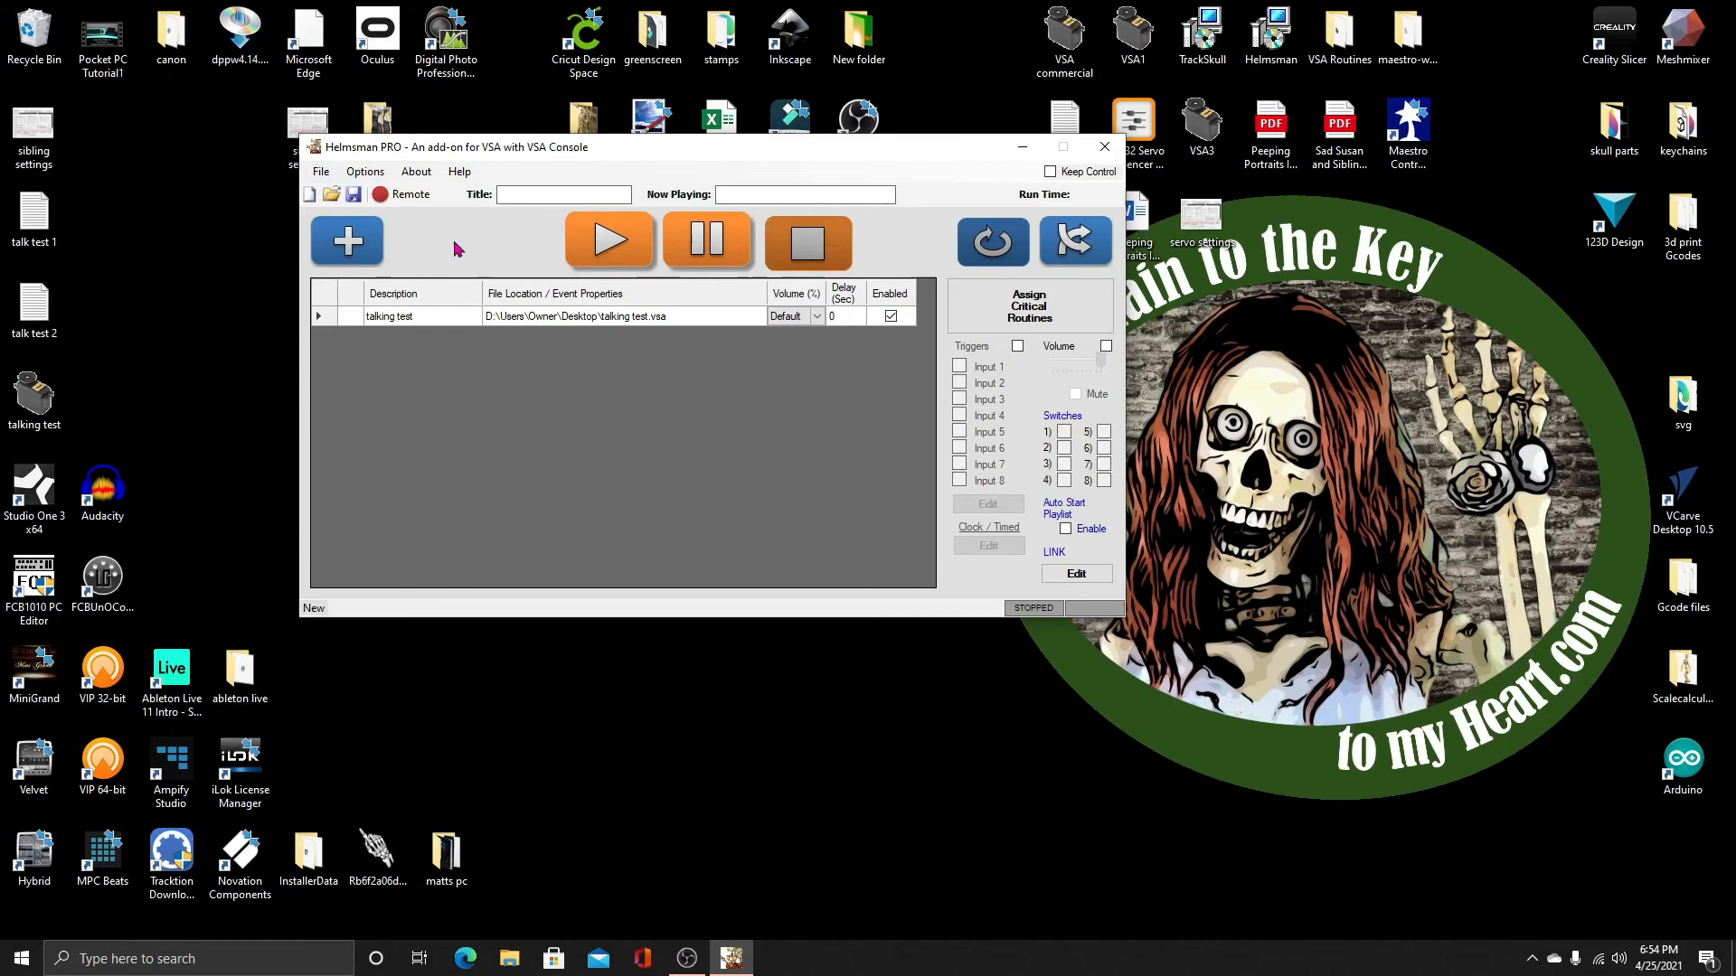
# Set the trigger board's Comm Port to COM3 in the program options
pyautogui.click(377, 173)
pyautogui.click(384, 192)
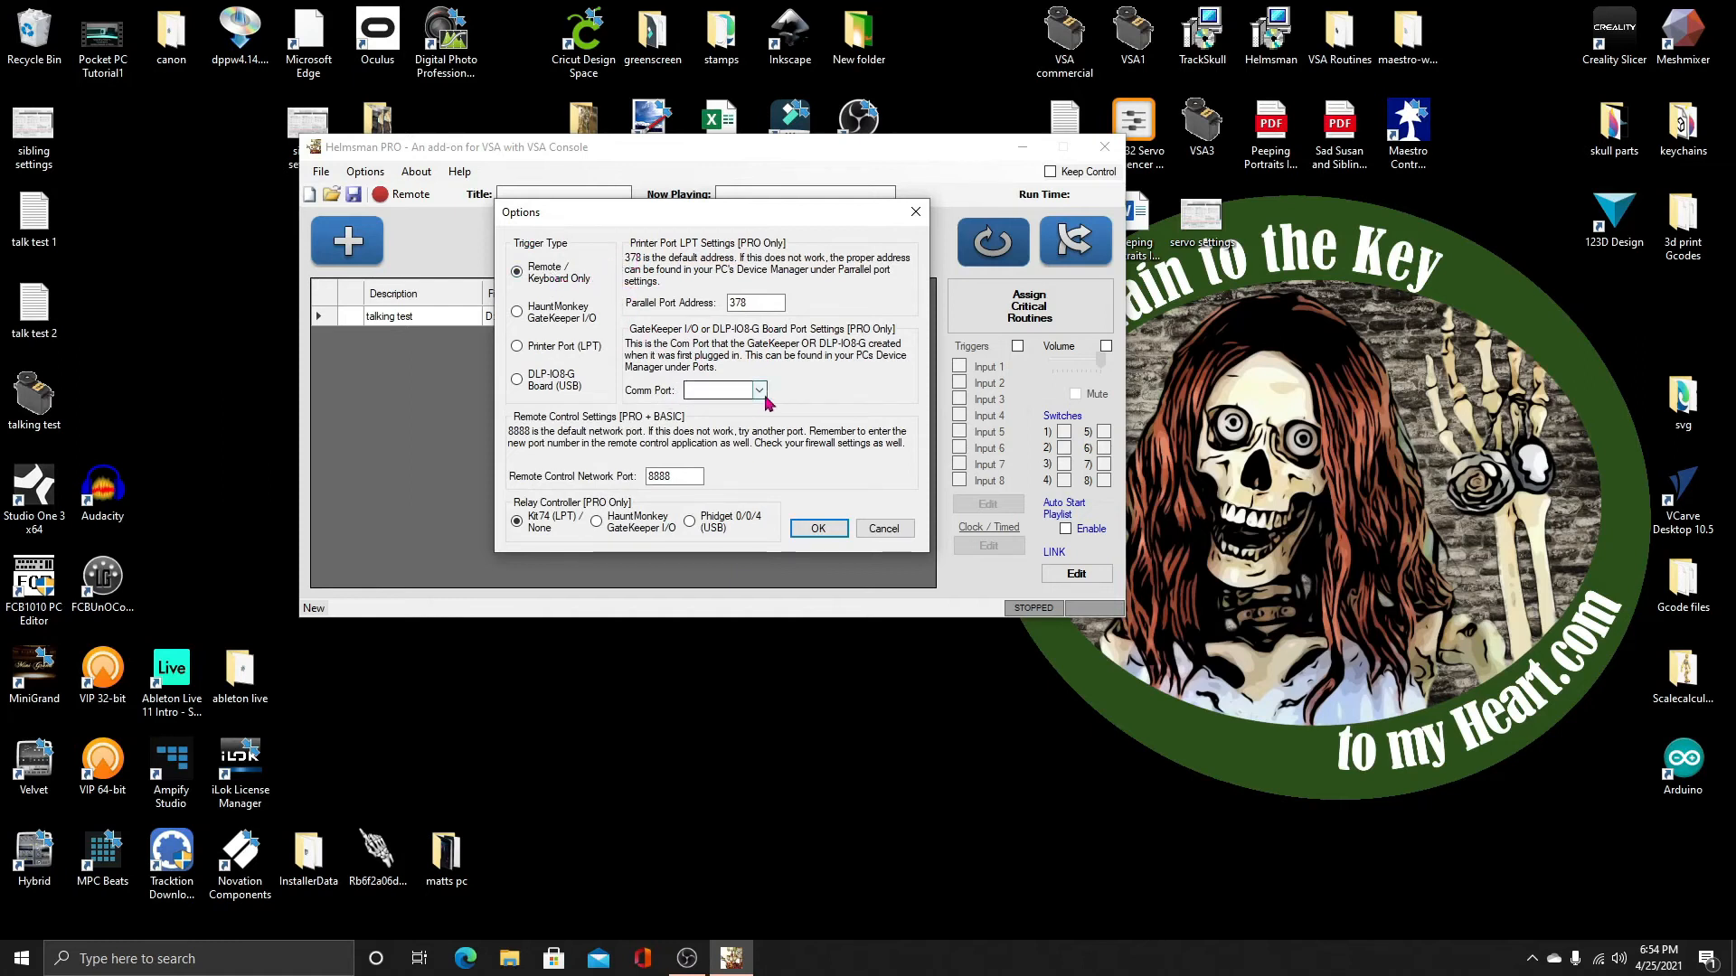
pyautogui.click(758, 390)
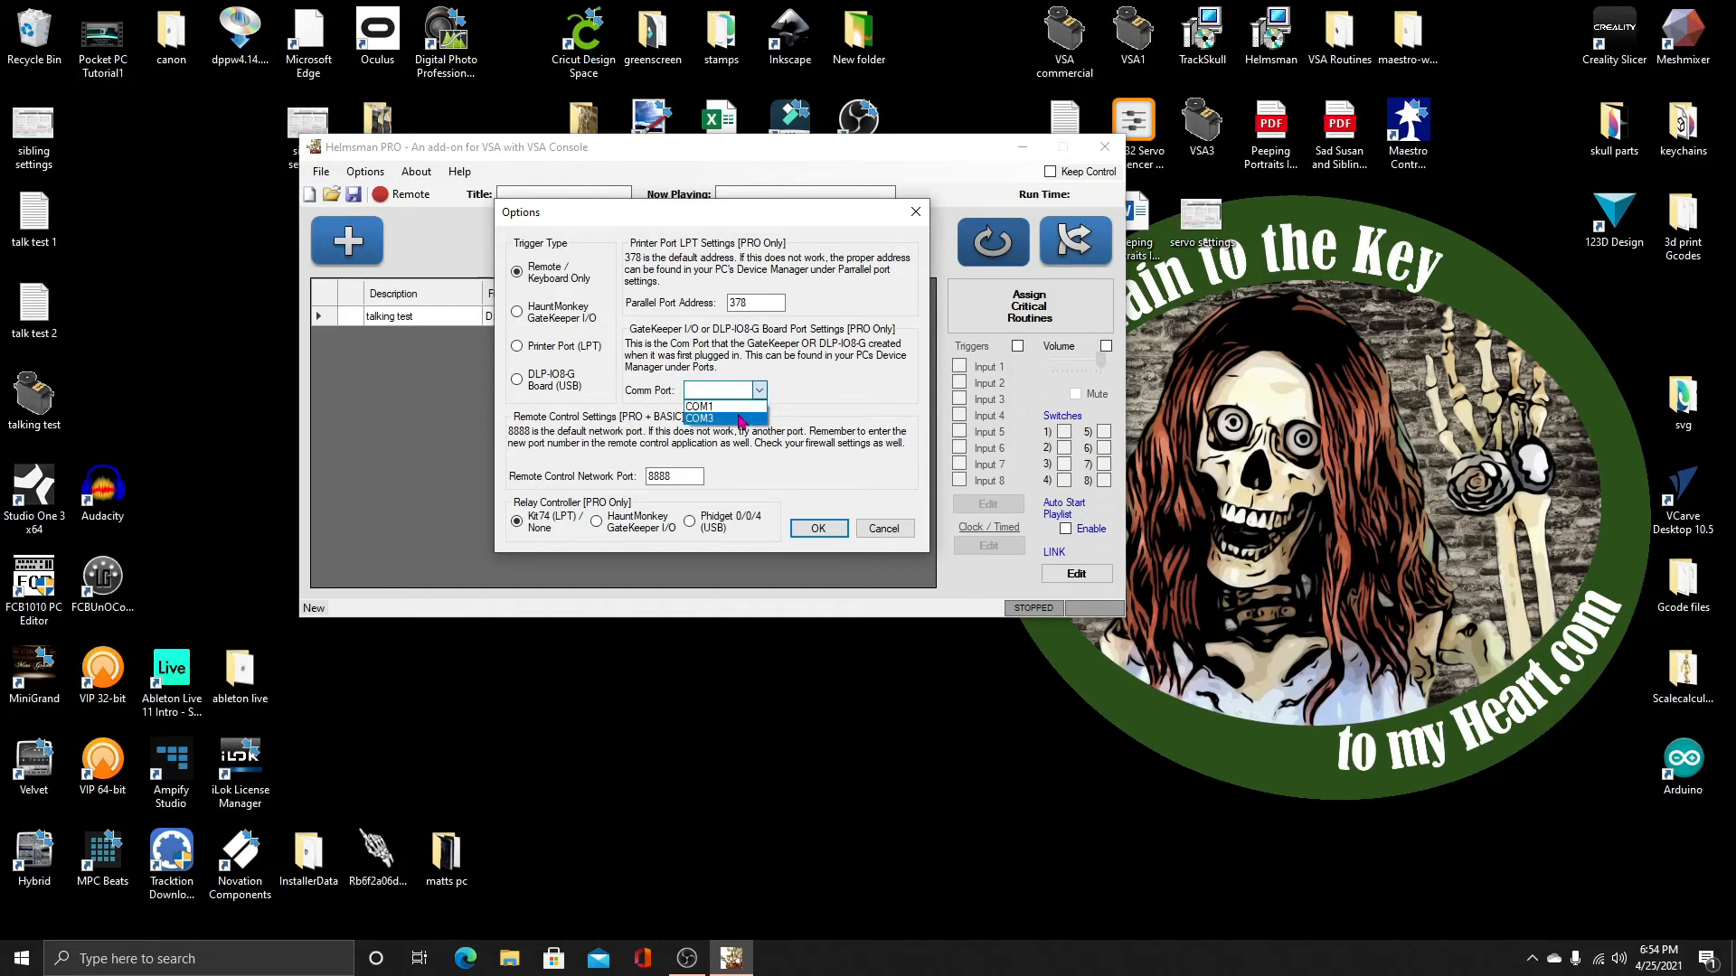
pyautogui.click(742, 418)
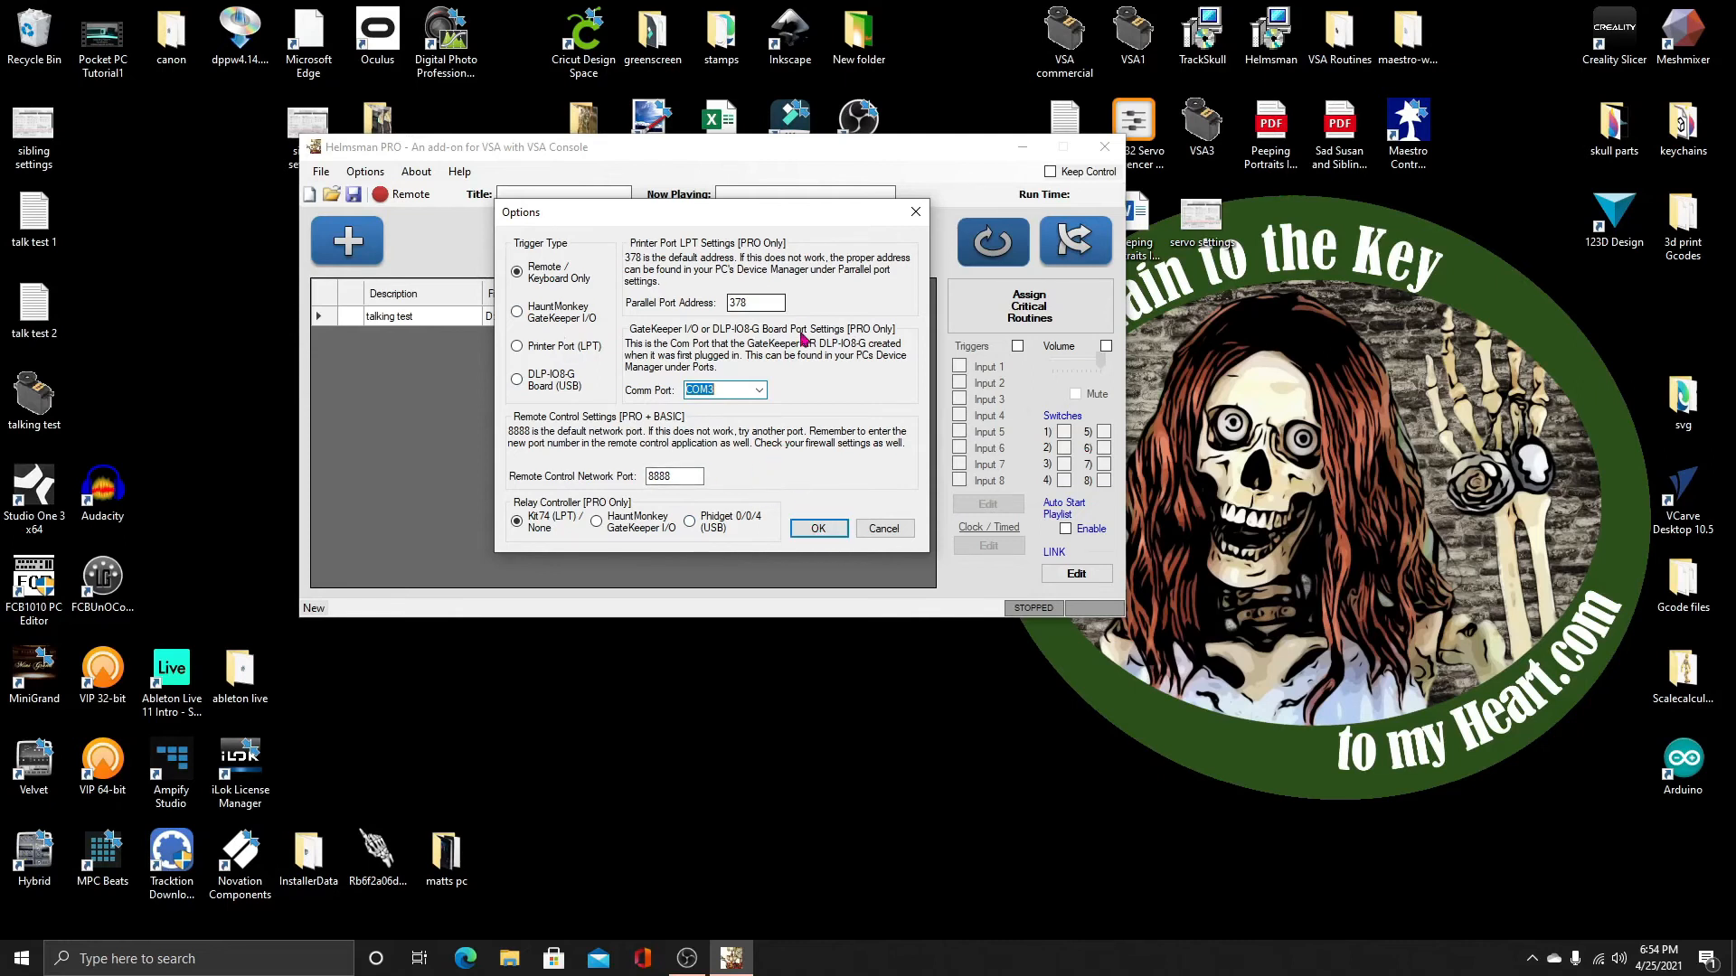
pyautogui.click(818, 529)
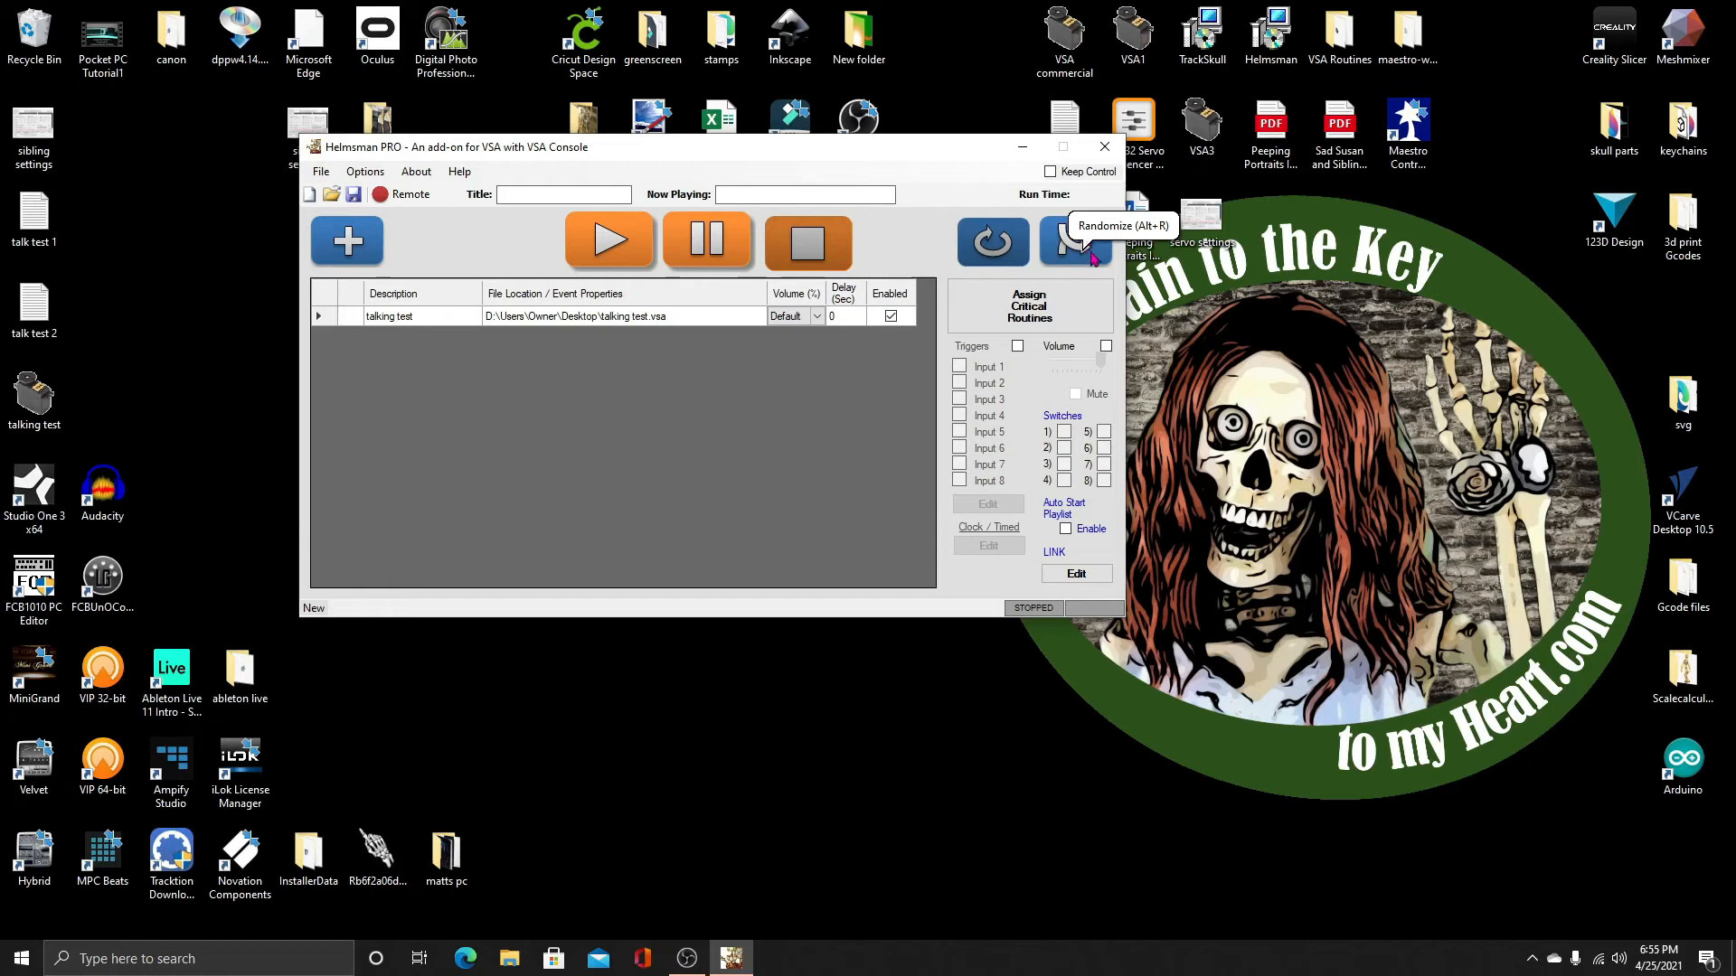
# Assign the talking test routine from the Desktop as a critical routine
pyautogui.click(1046, 315)
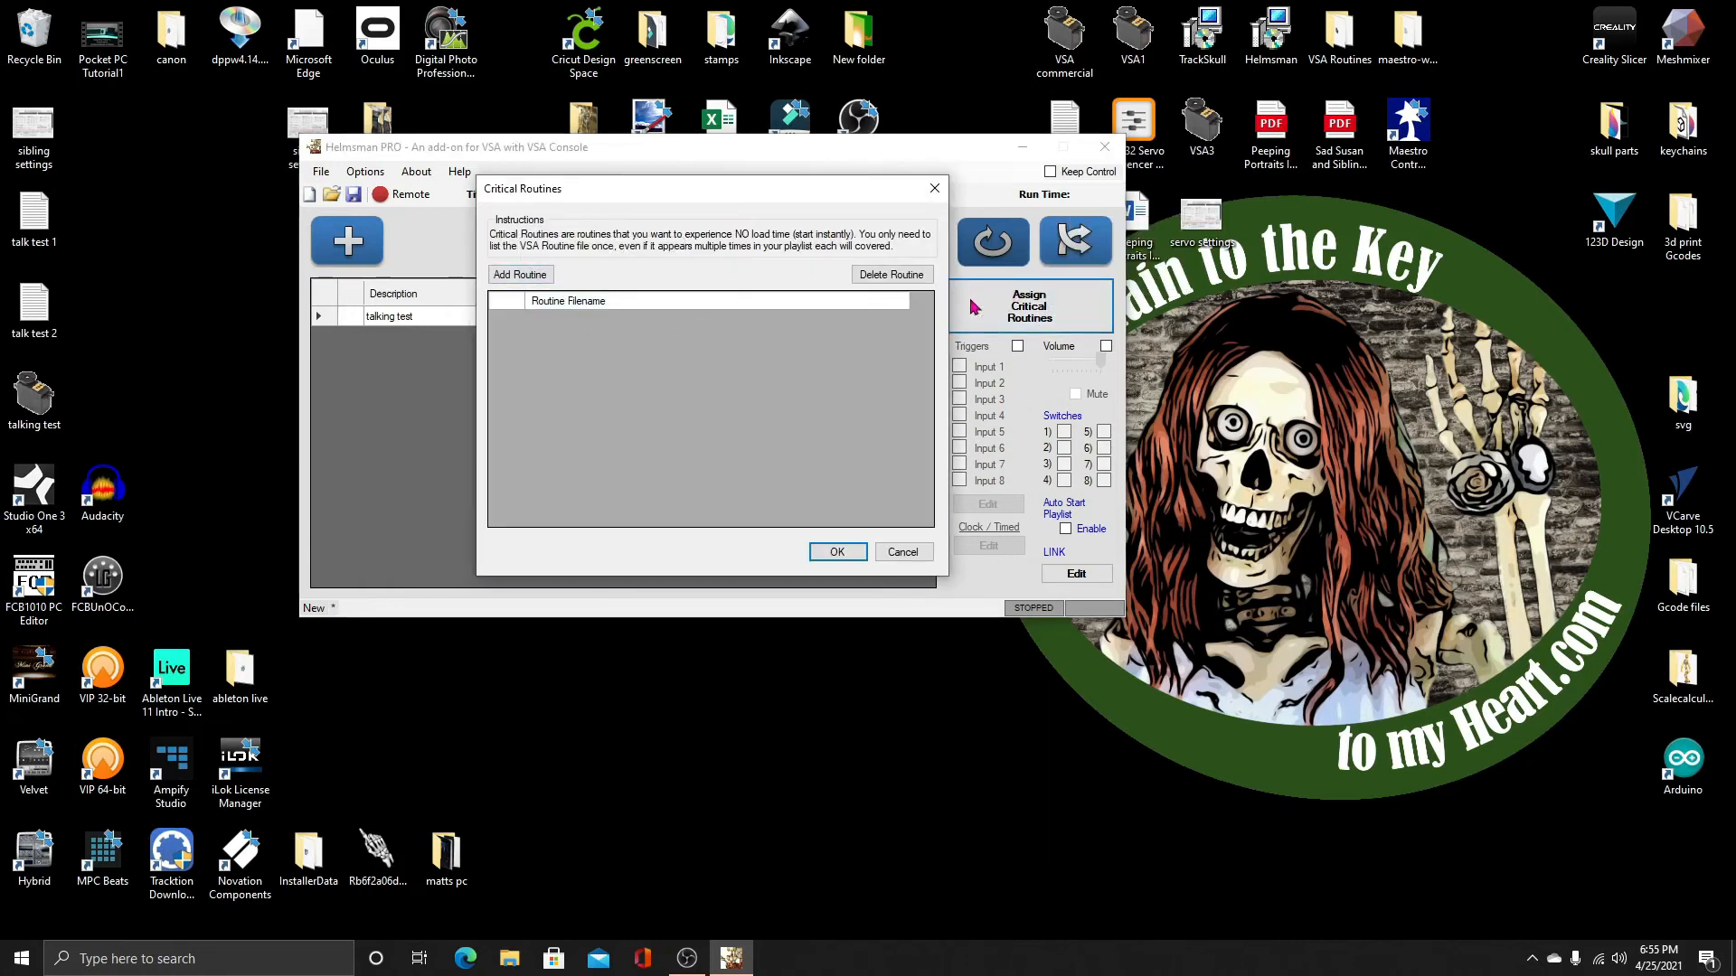
pyautogui.click(524, 275)
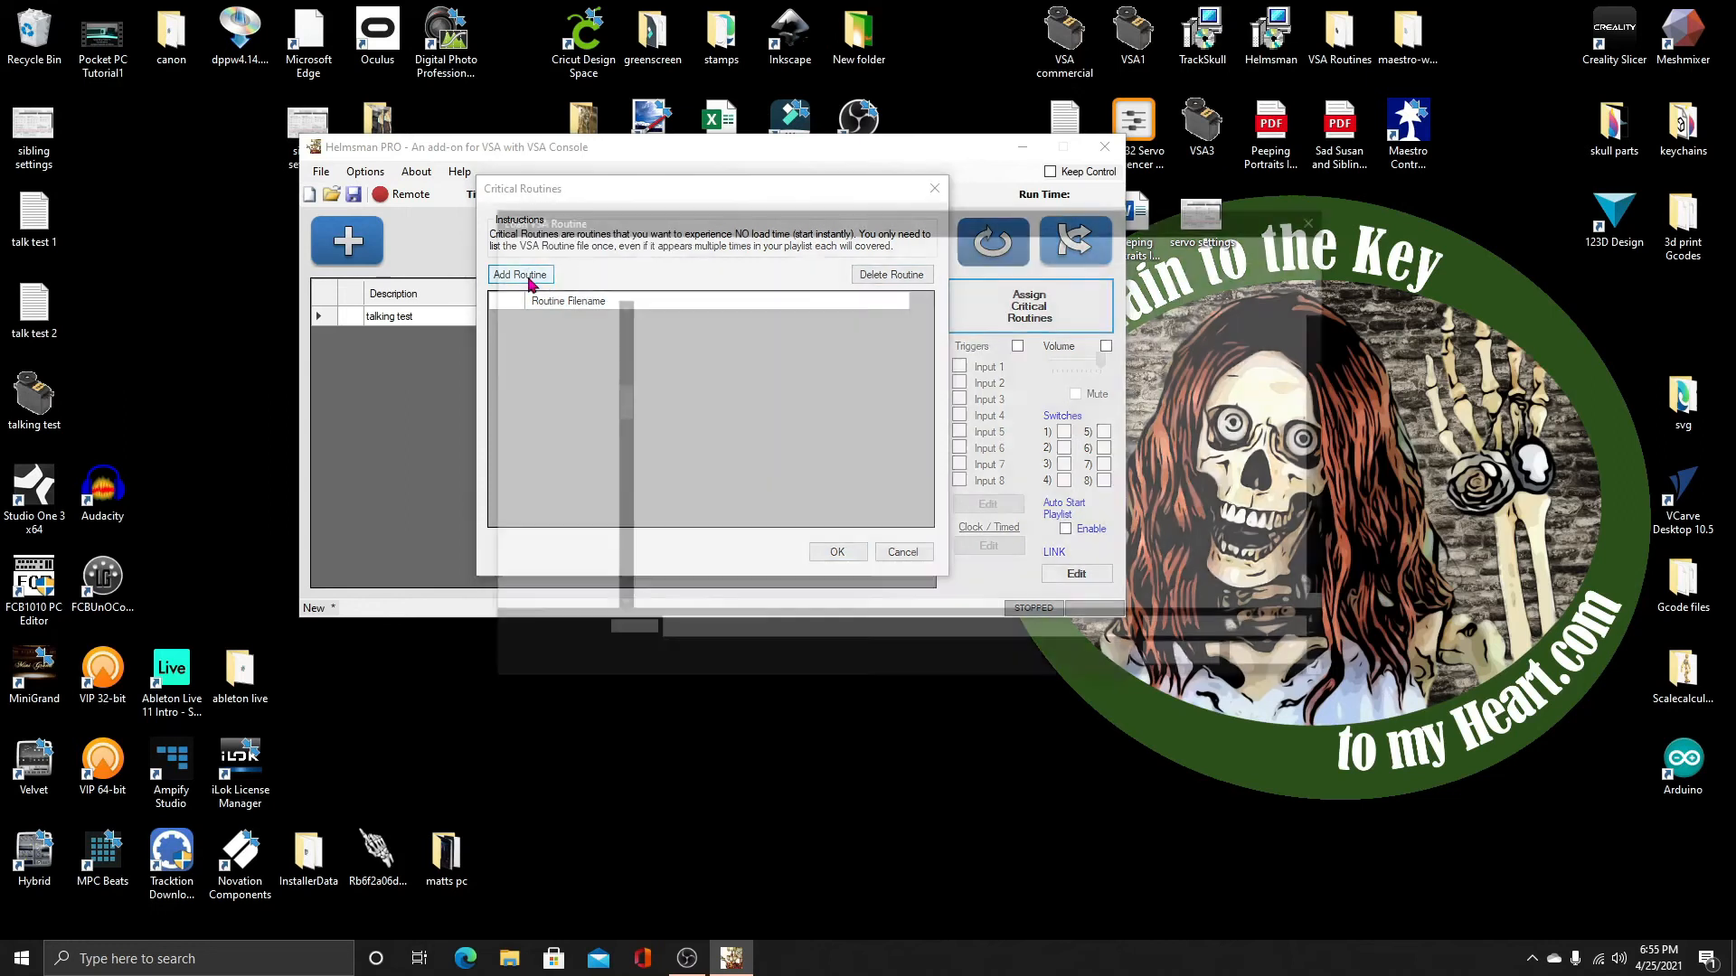
pyautogui.scroll(-3, 768, 488)
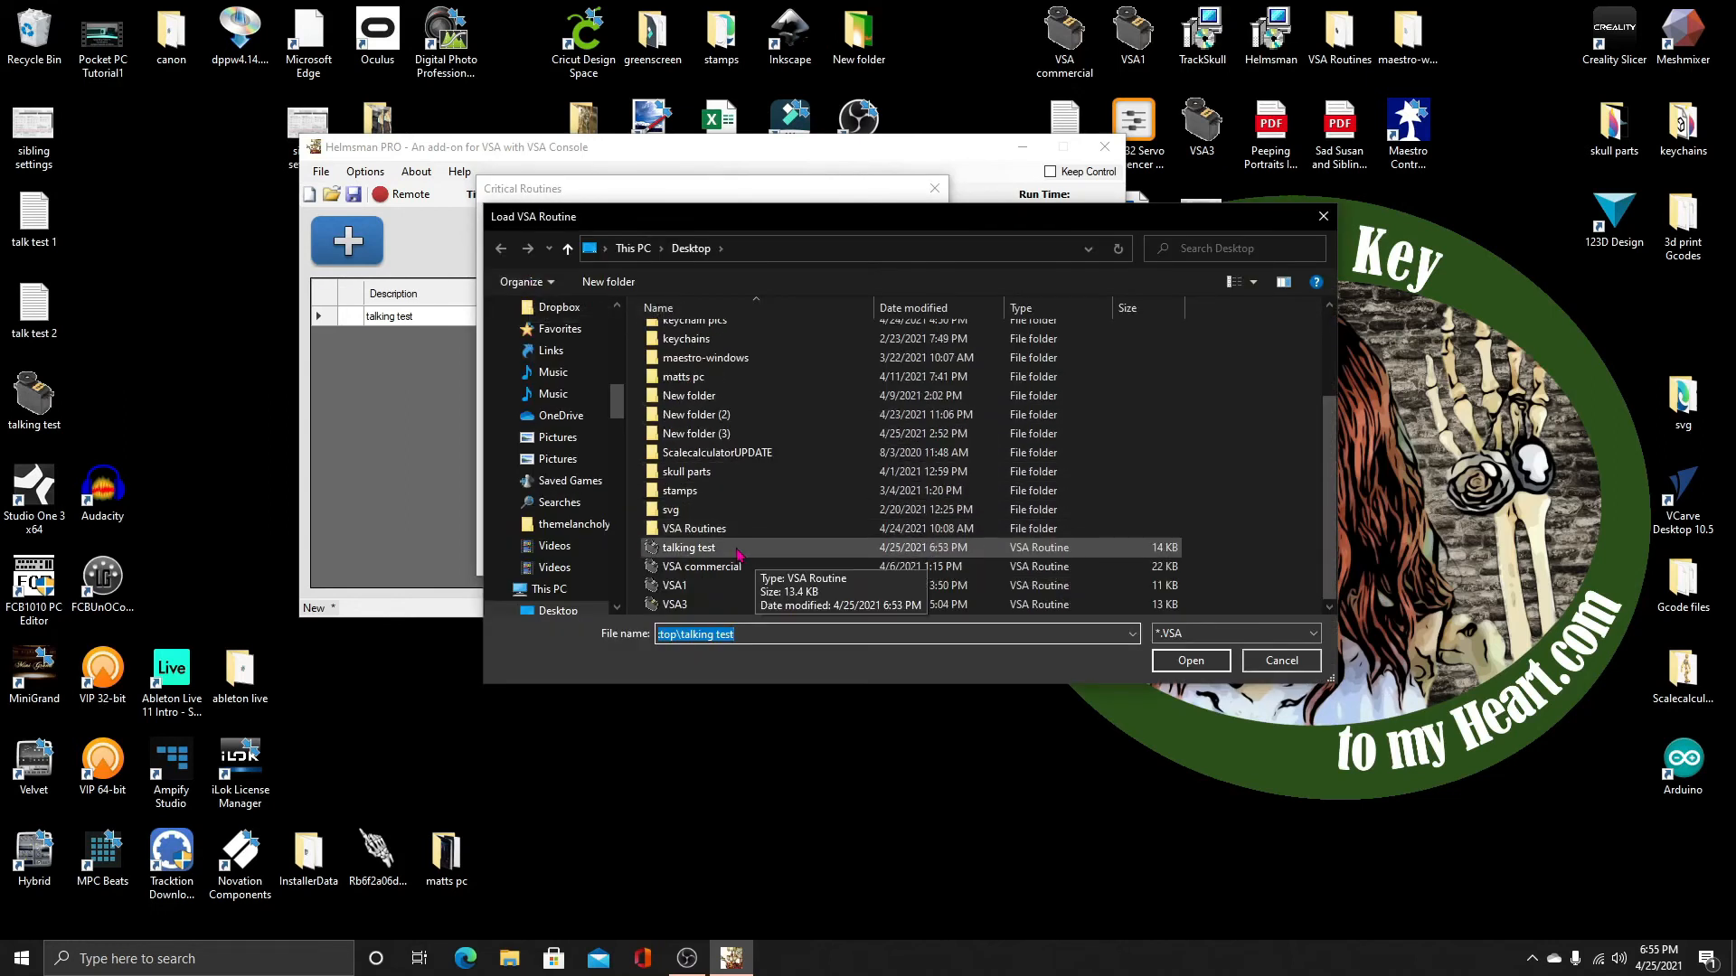
pyautogui.click(738, 549)
pyautogui.doubleClick(739, 549)
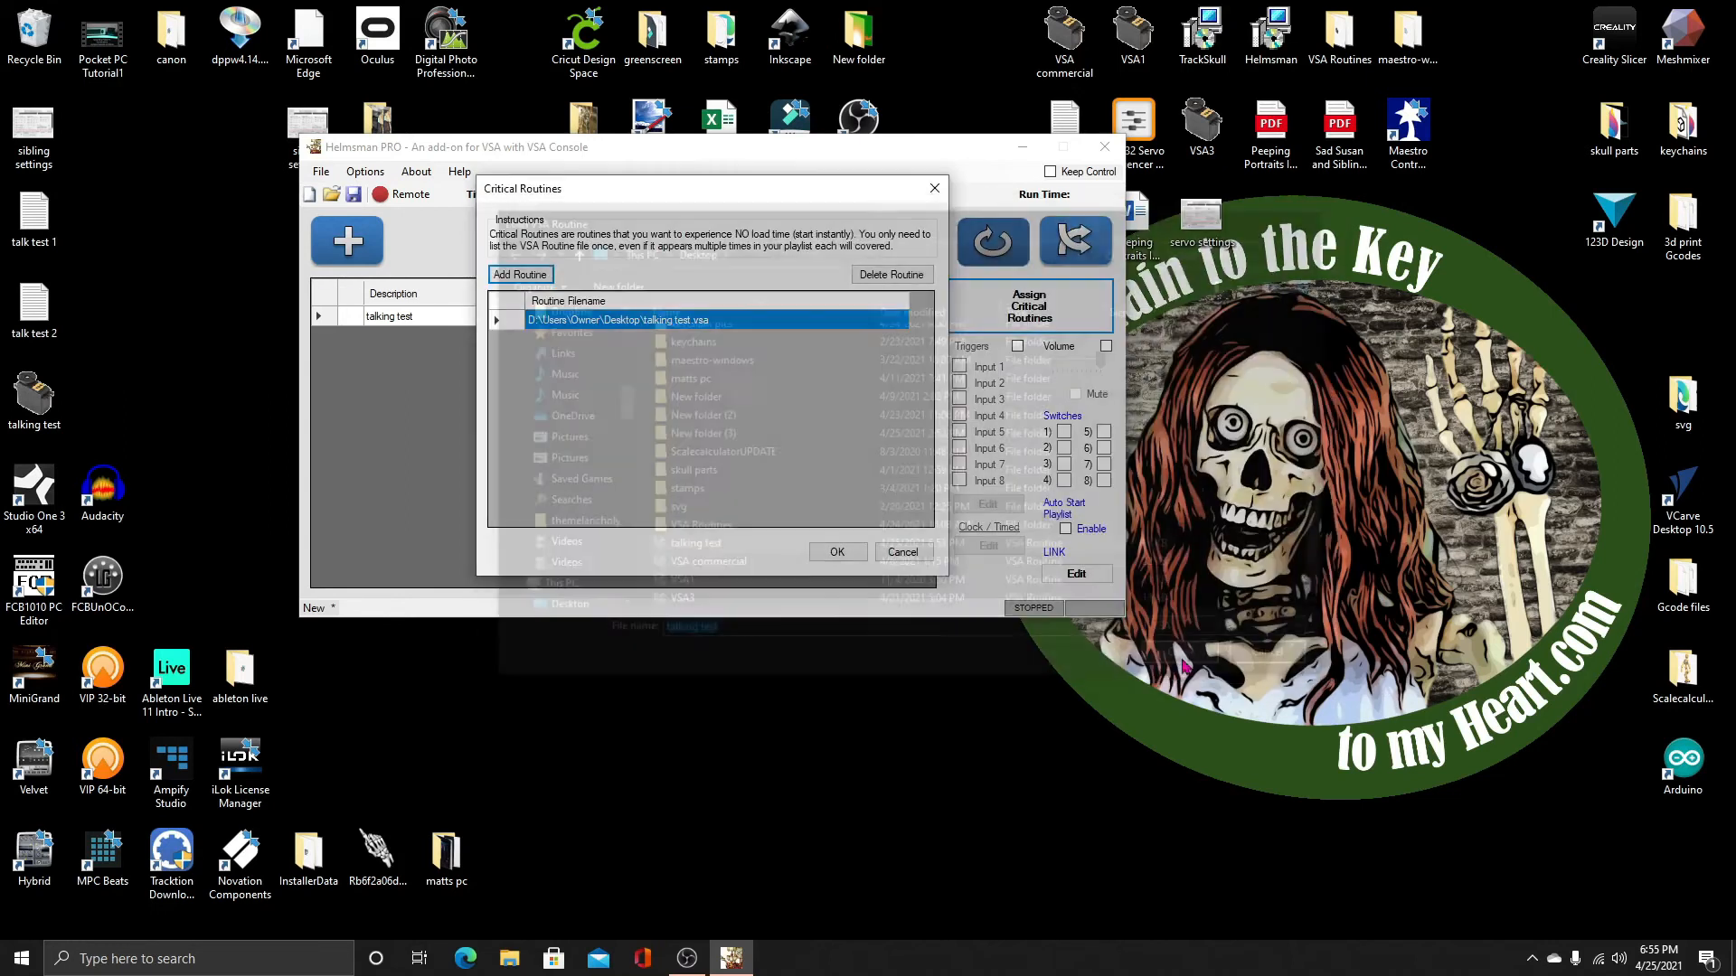
pyautogui.click(837, 551)
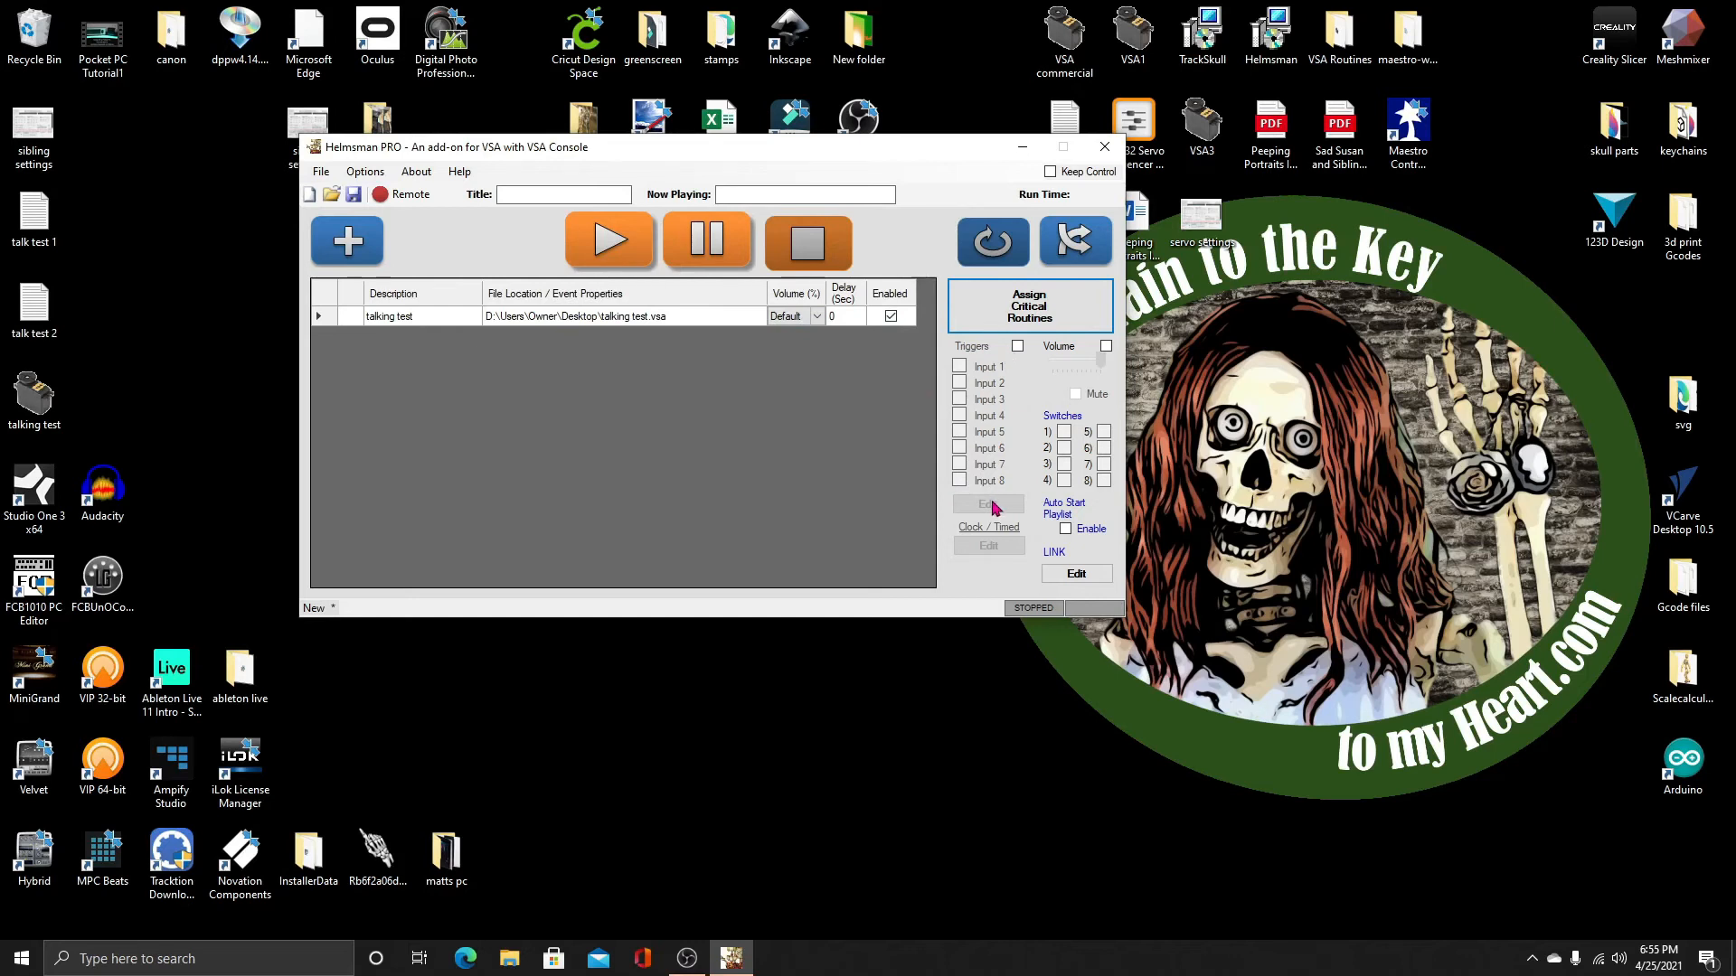
# Enable the triggers and examine the behavior choices for Input 1, leaving it at Do Nothing
pyautogui.click(1017, 346)
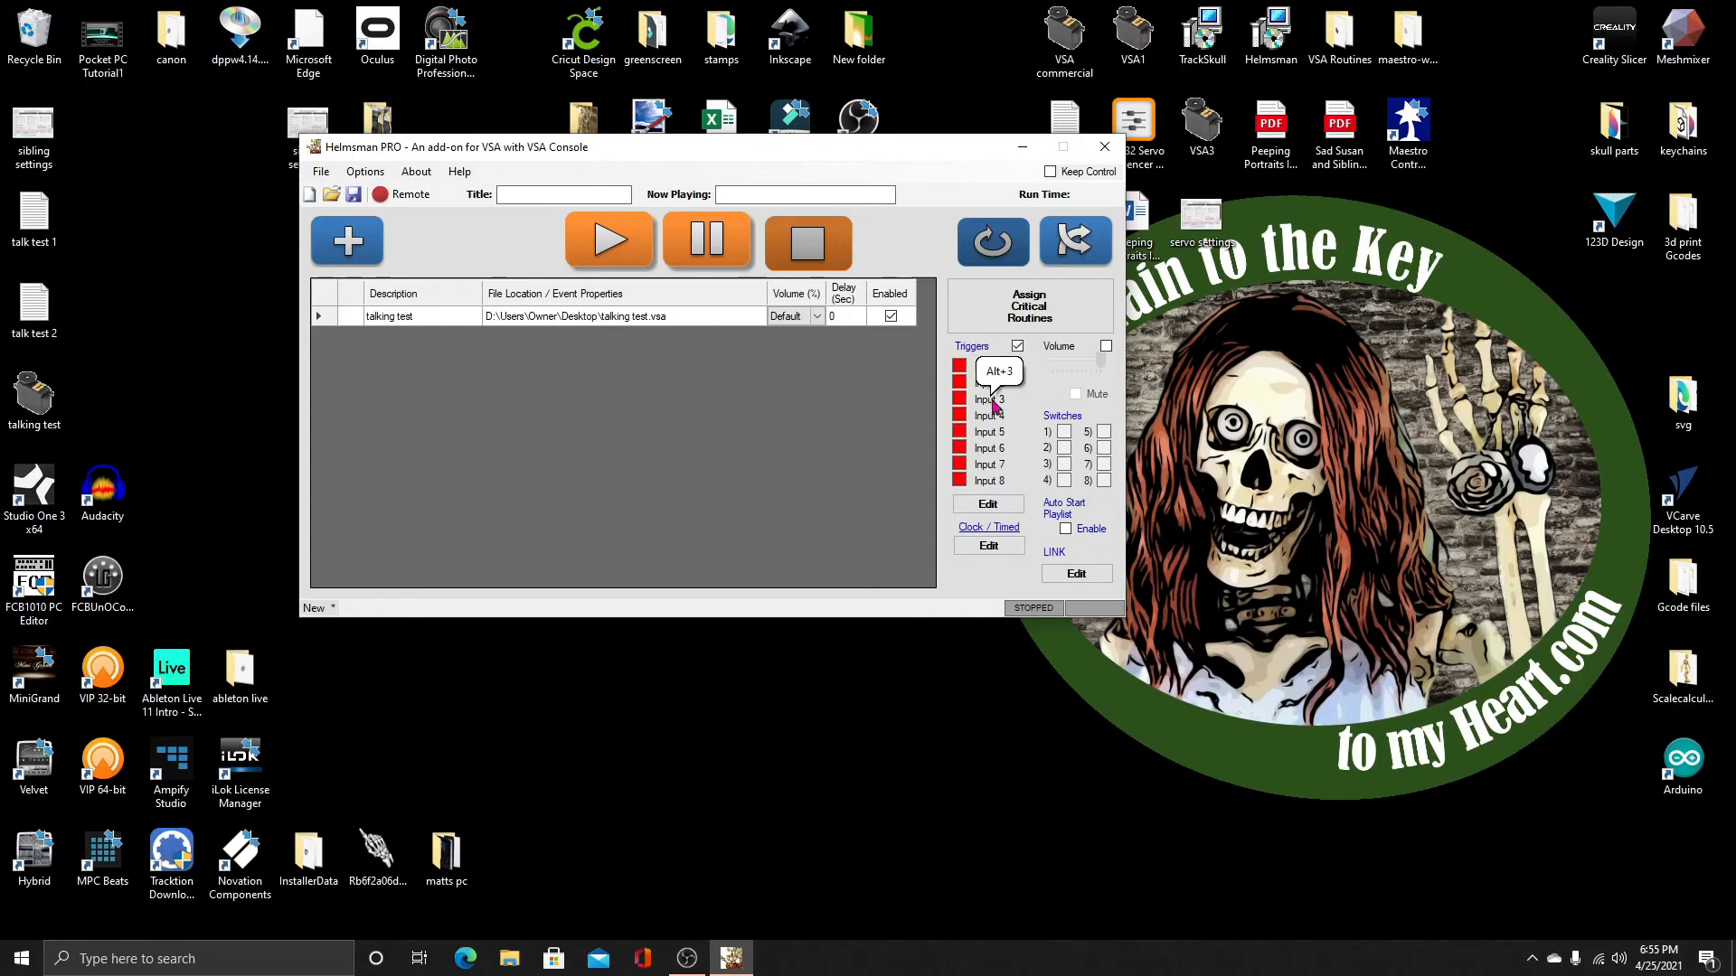
pyautogui.click(988, 506)
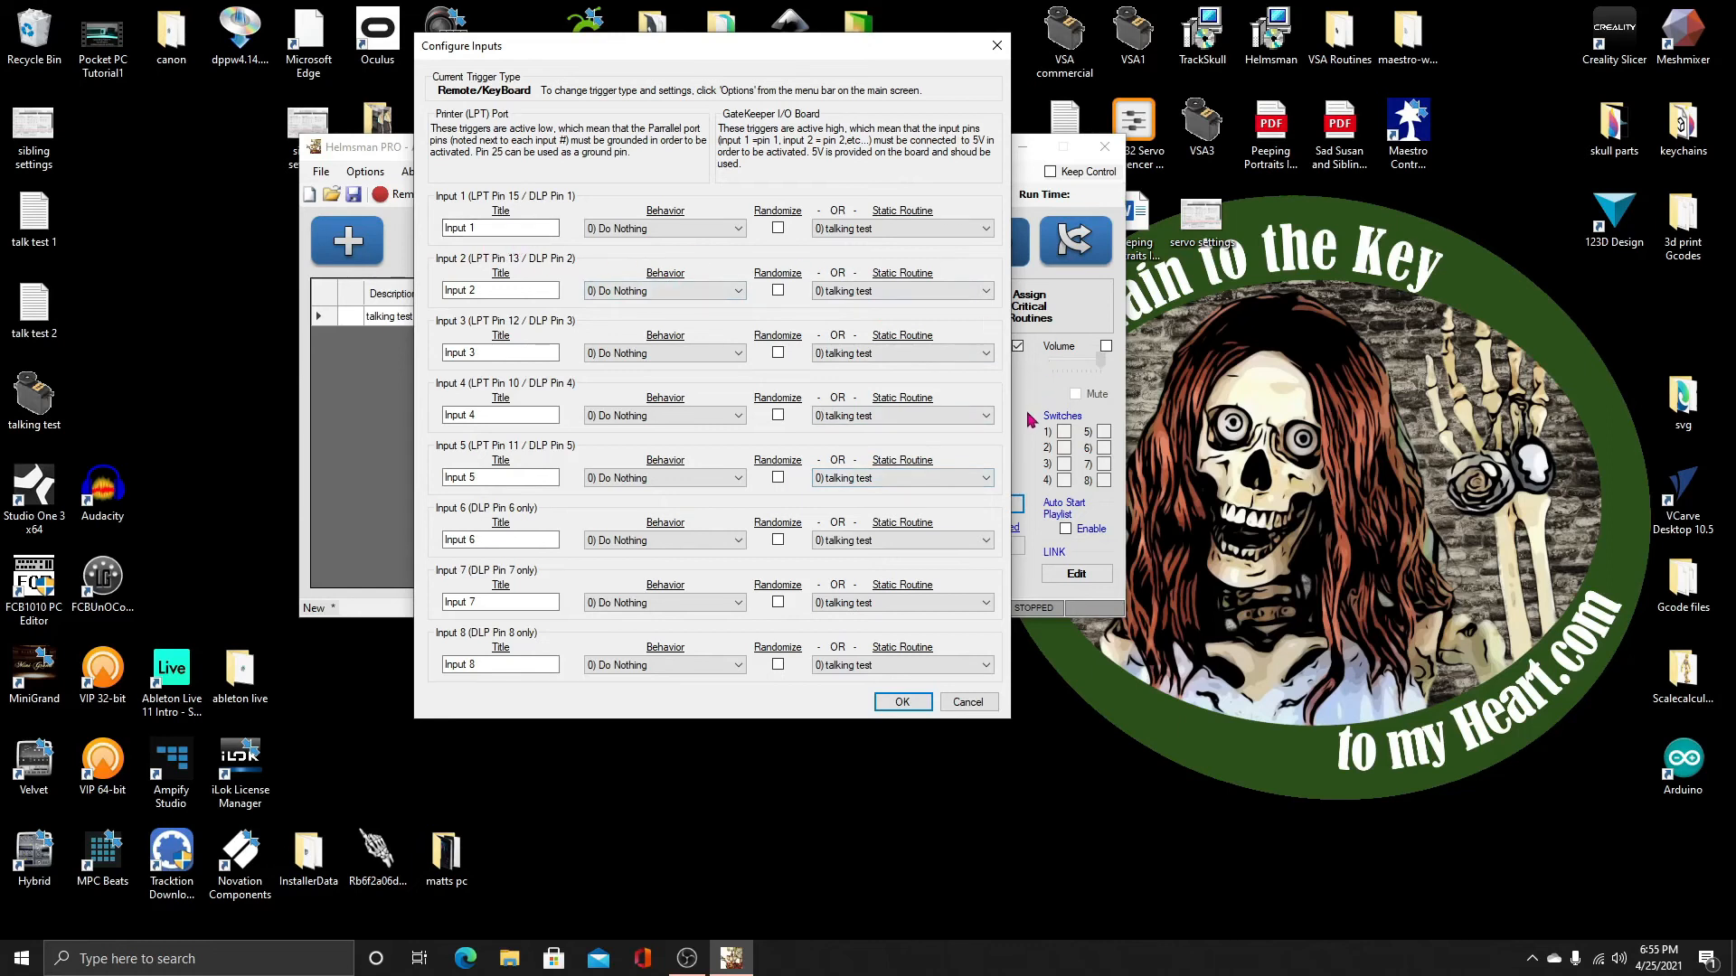
pyautogui.click(729, 231)
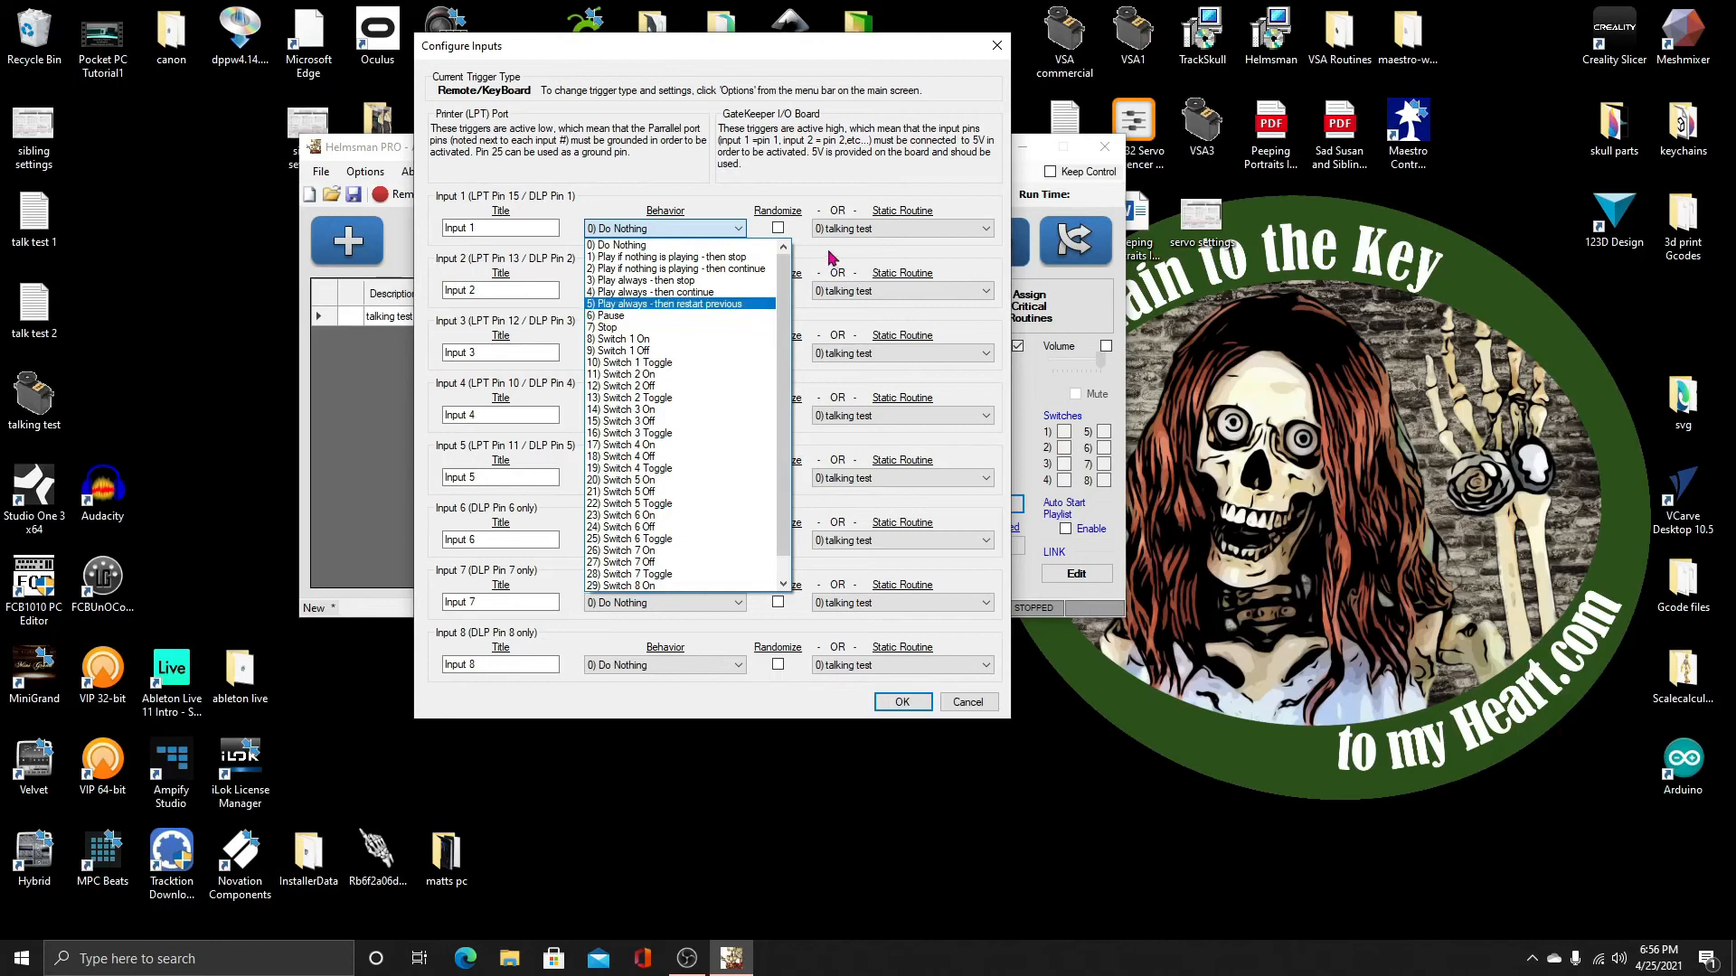
pyautogui.click(741, 232)
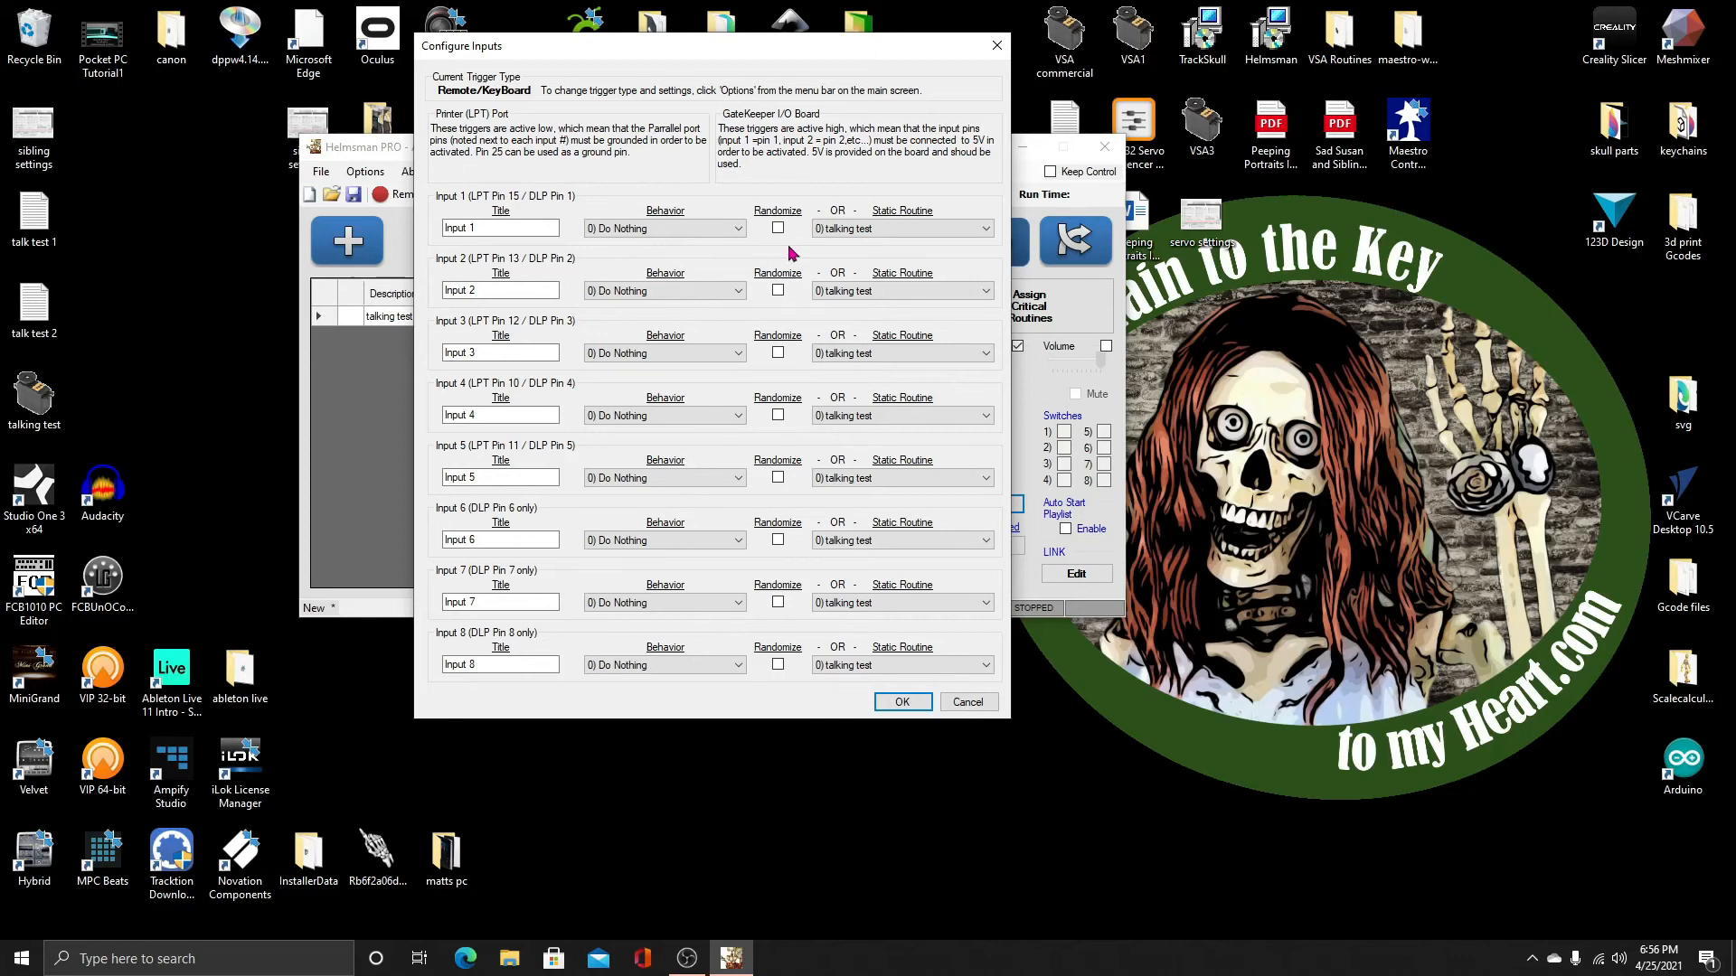
pyautogui.click(902, 703)
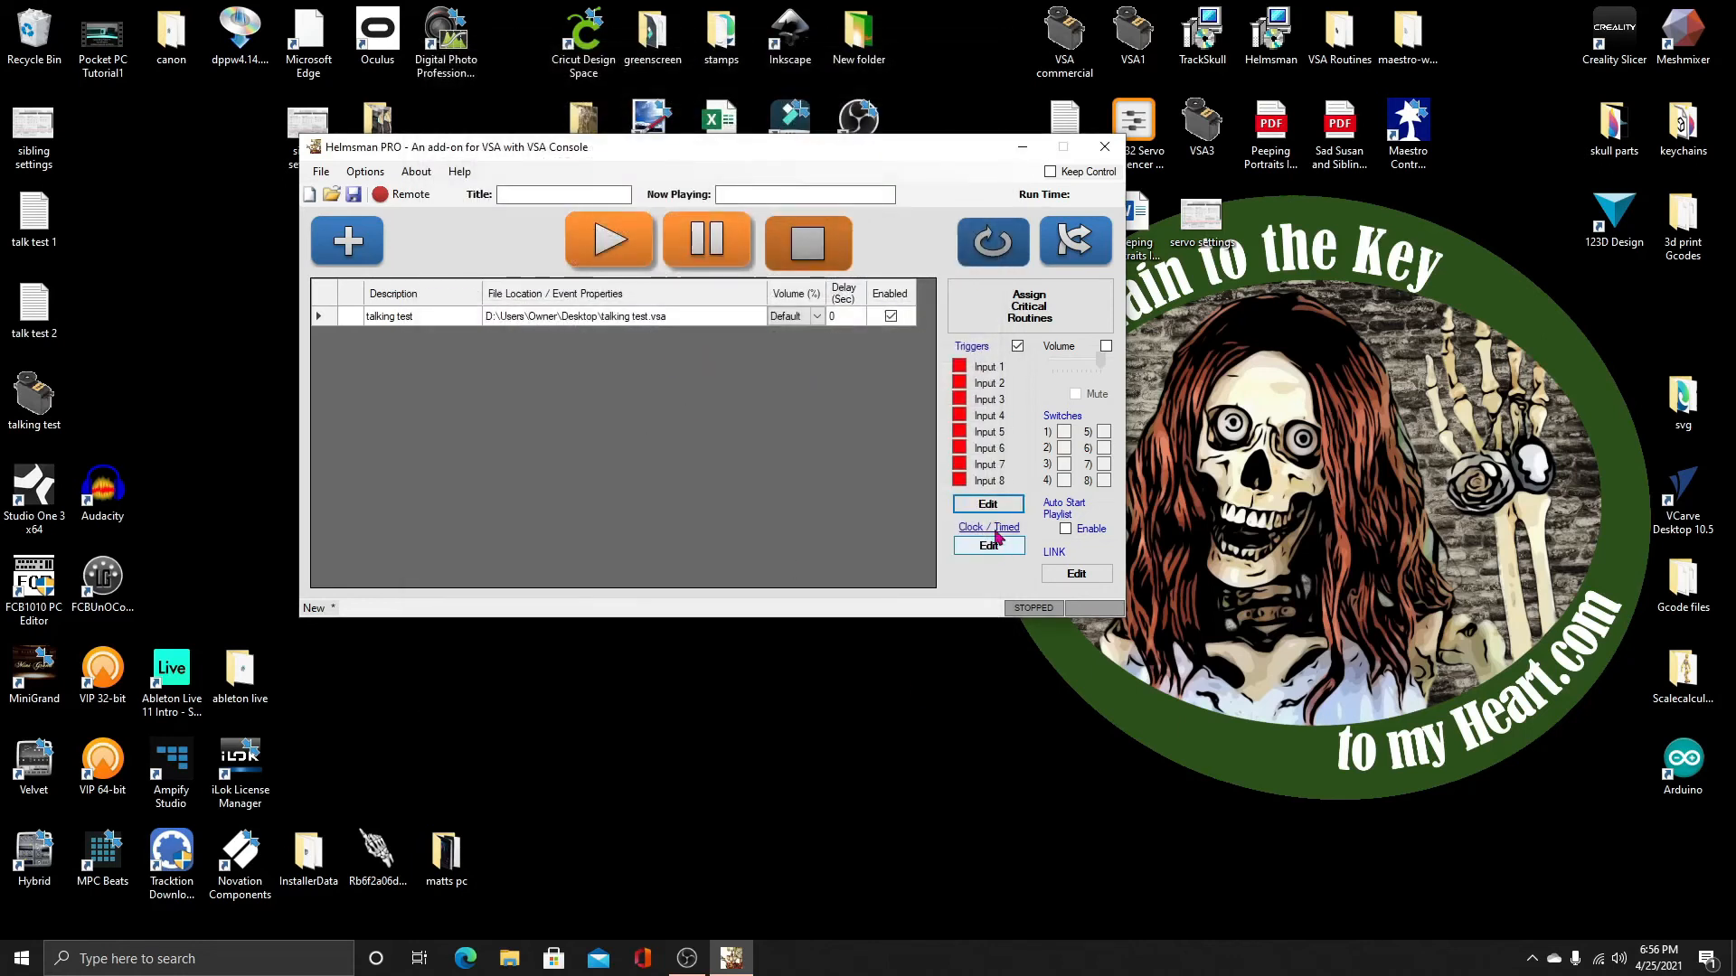
pyautogui.click(1017, 347)
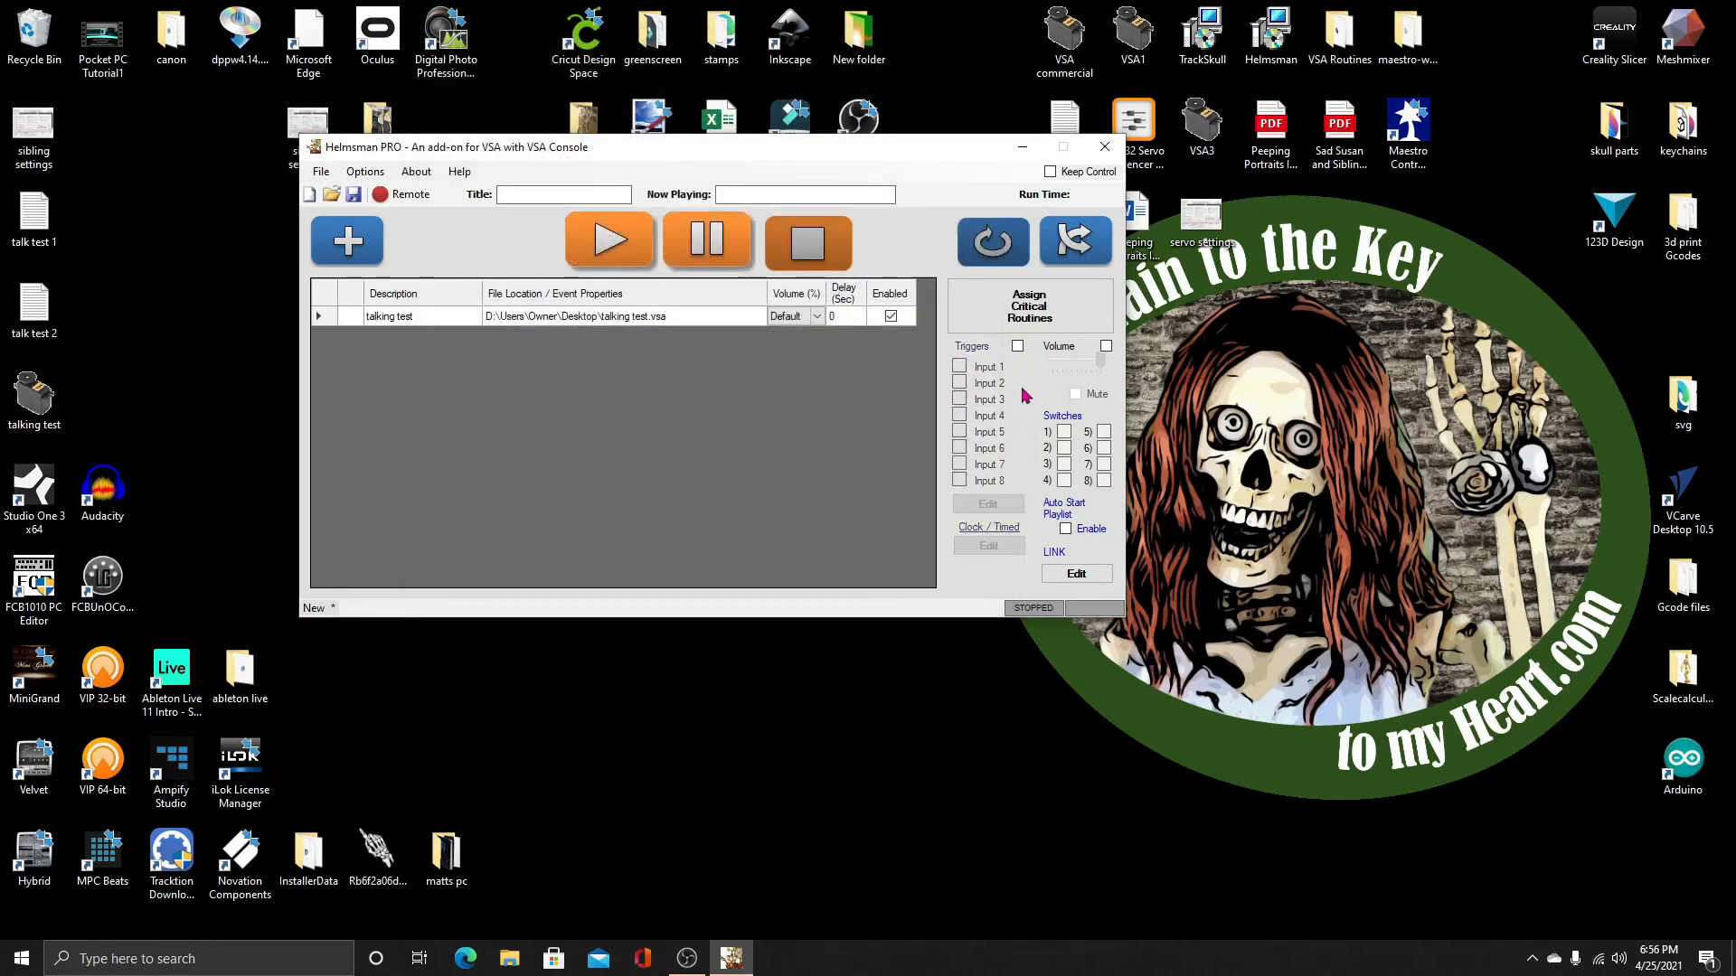
pyautogui.click(1017, 346)
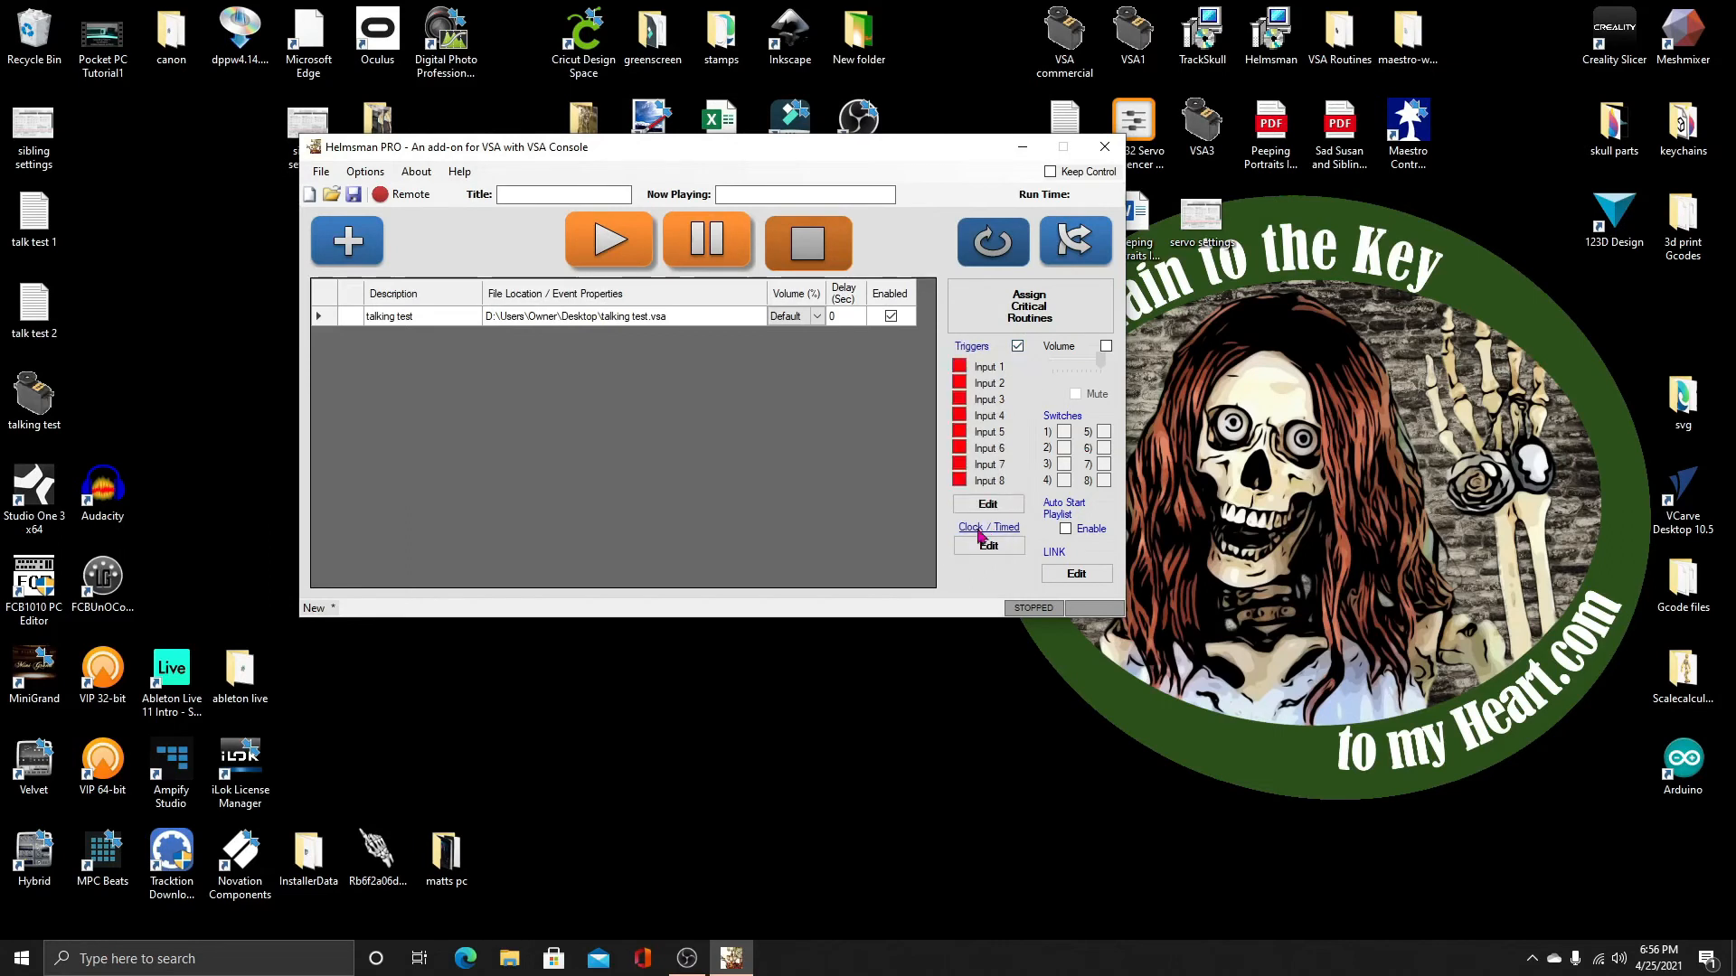
# Try enabling the clock events' start and stop times, check the Start Routine choices, and disable both times again
pyautogui.click(988, 546)
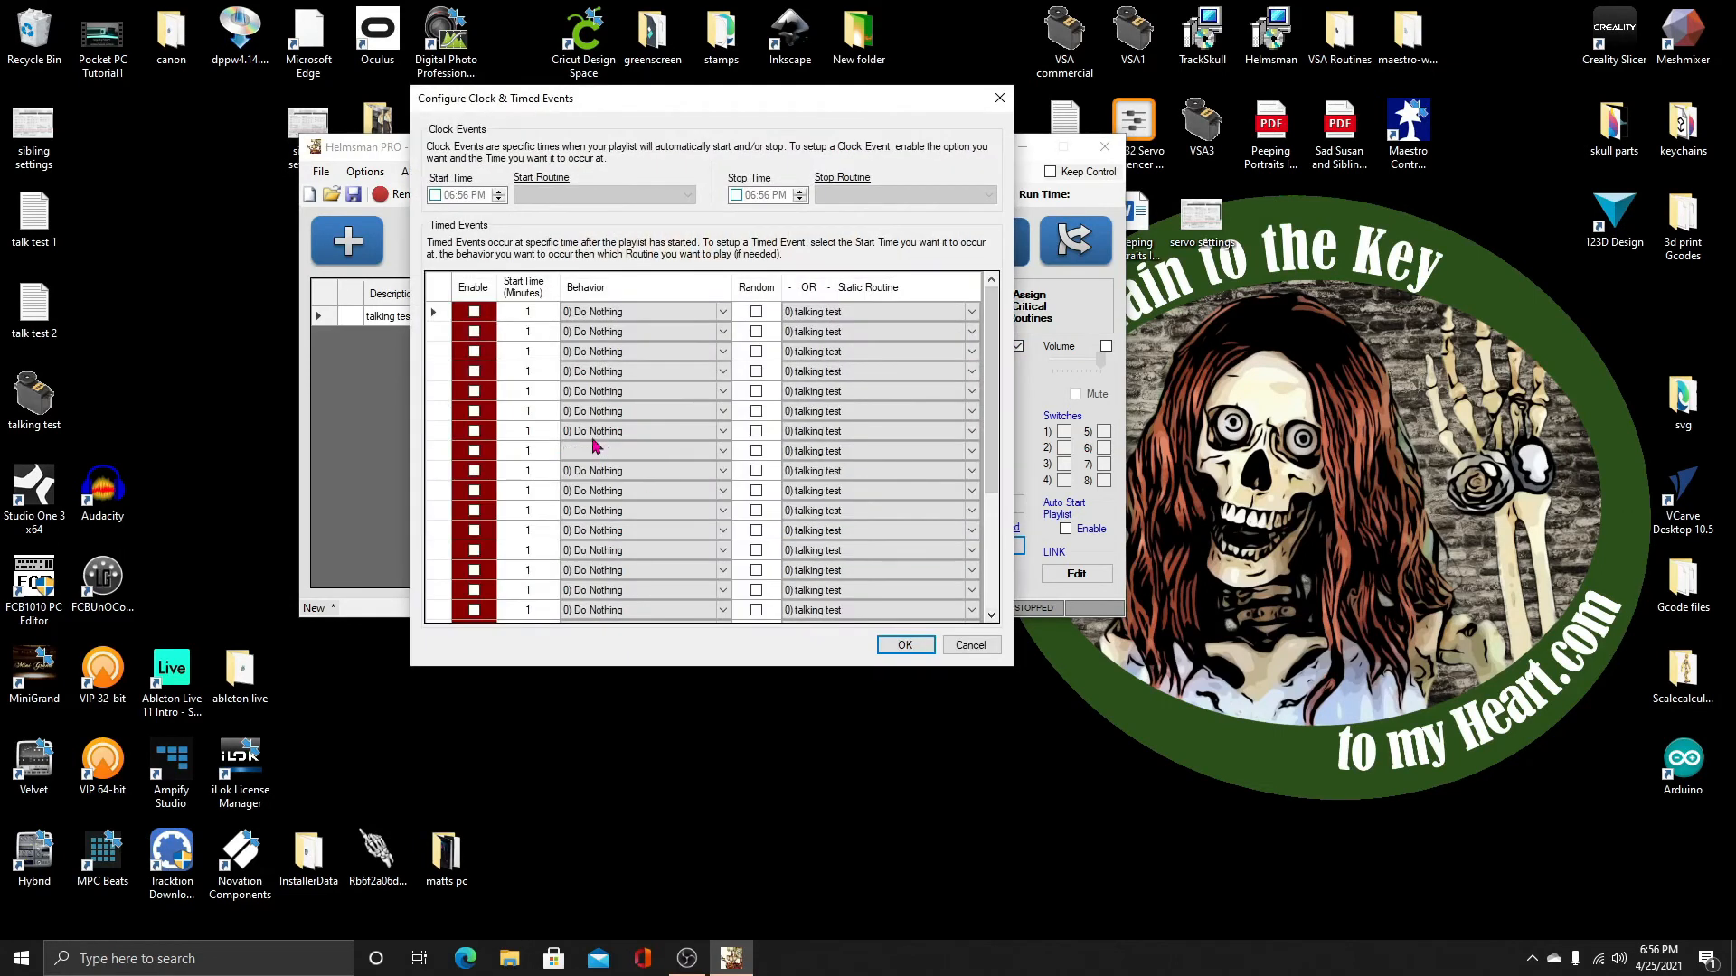
pyautogui.click(435, 196)
pyautogui.click(736, 195)
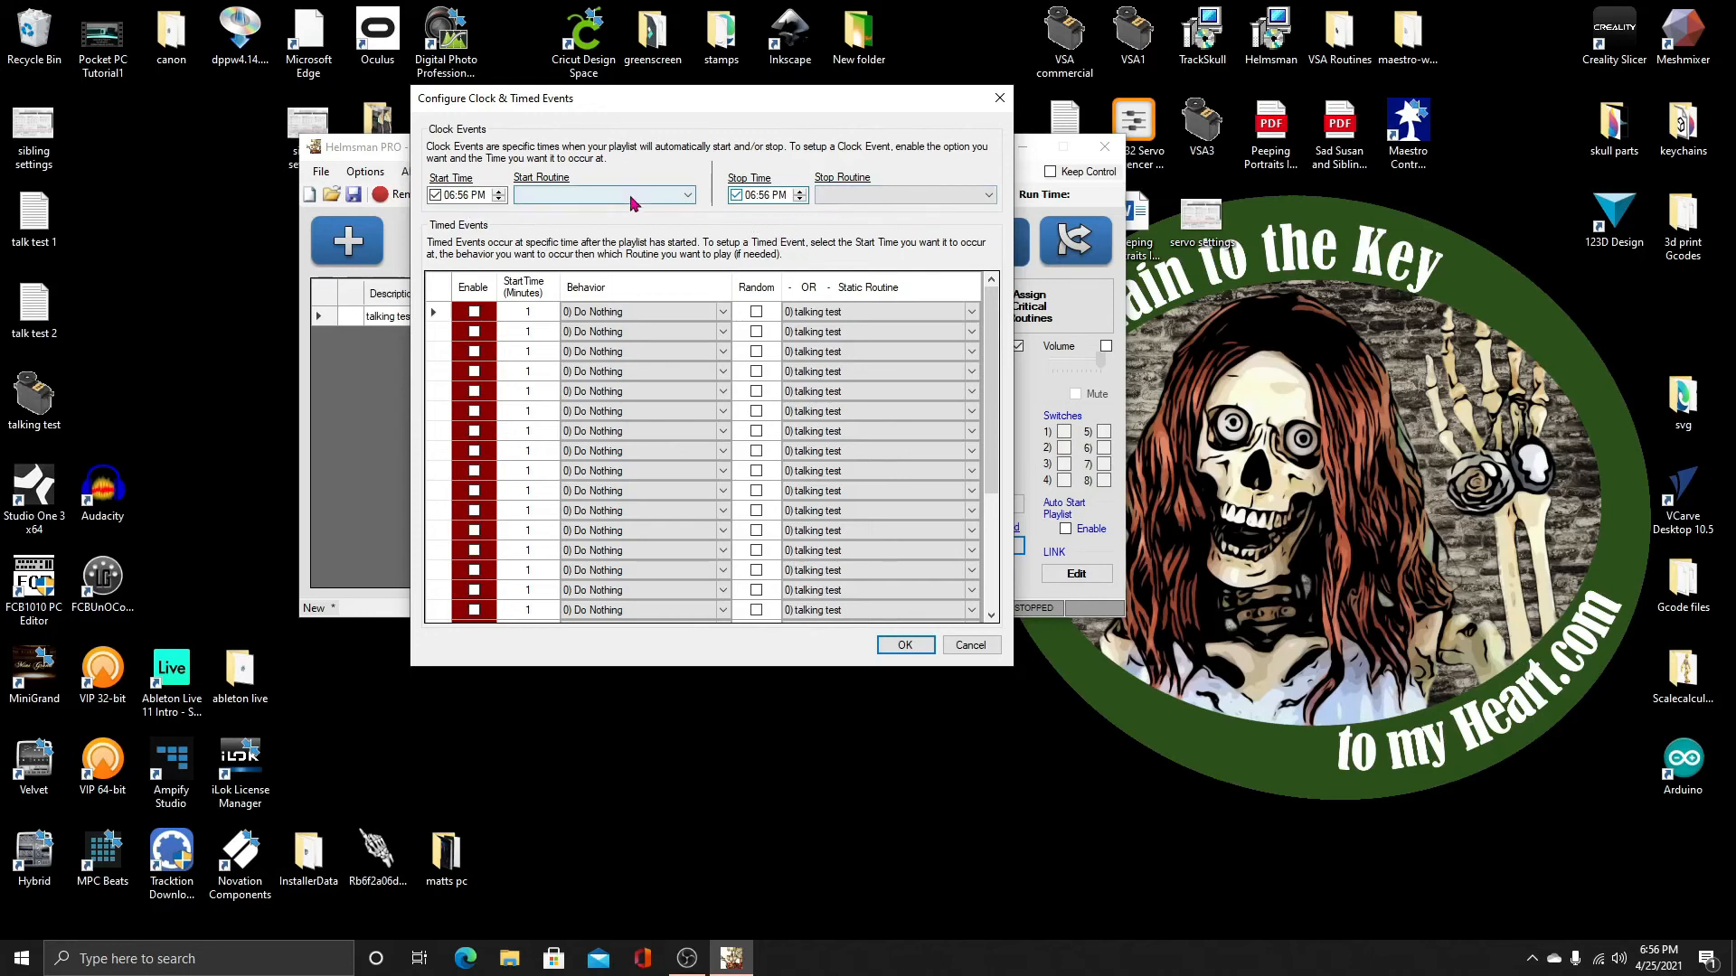
pyautogui.click(680, 201)
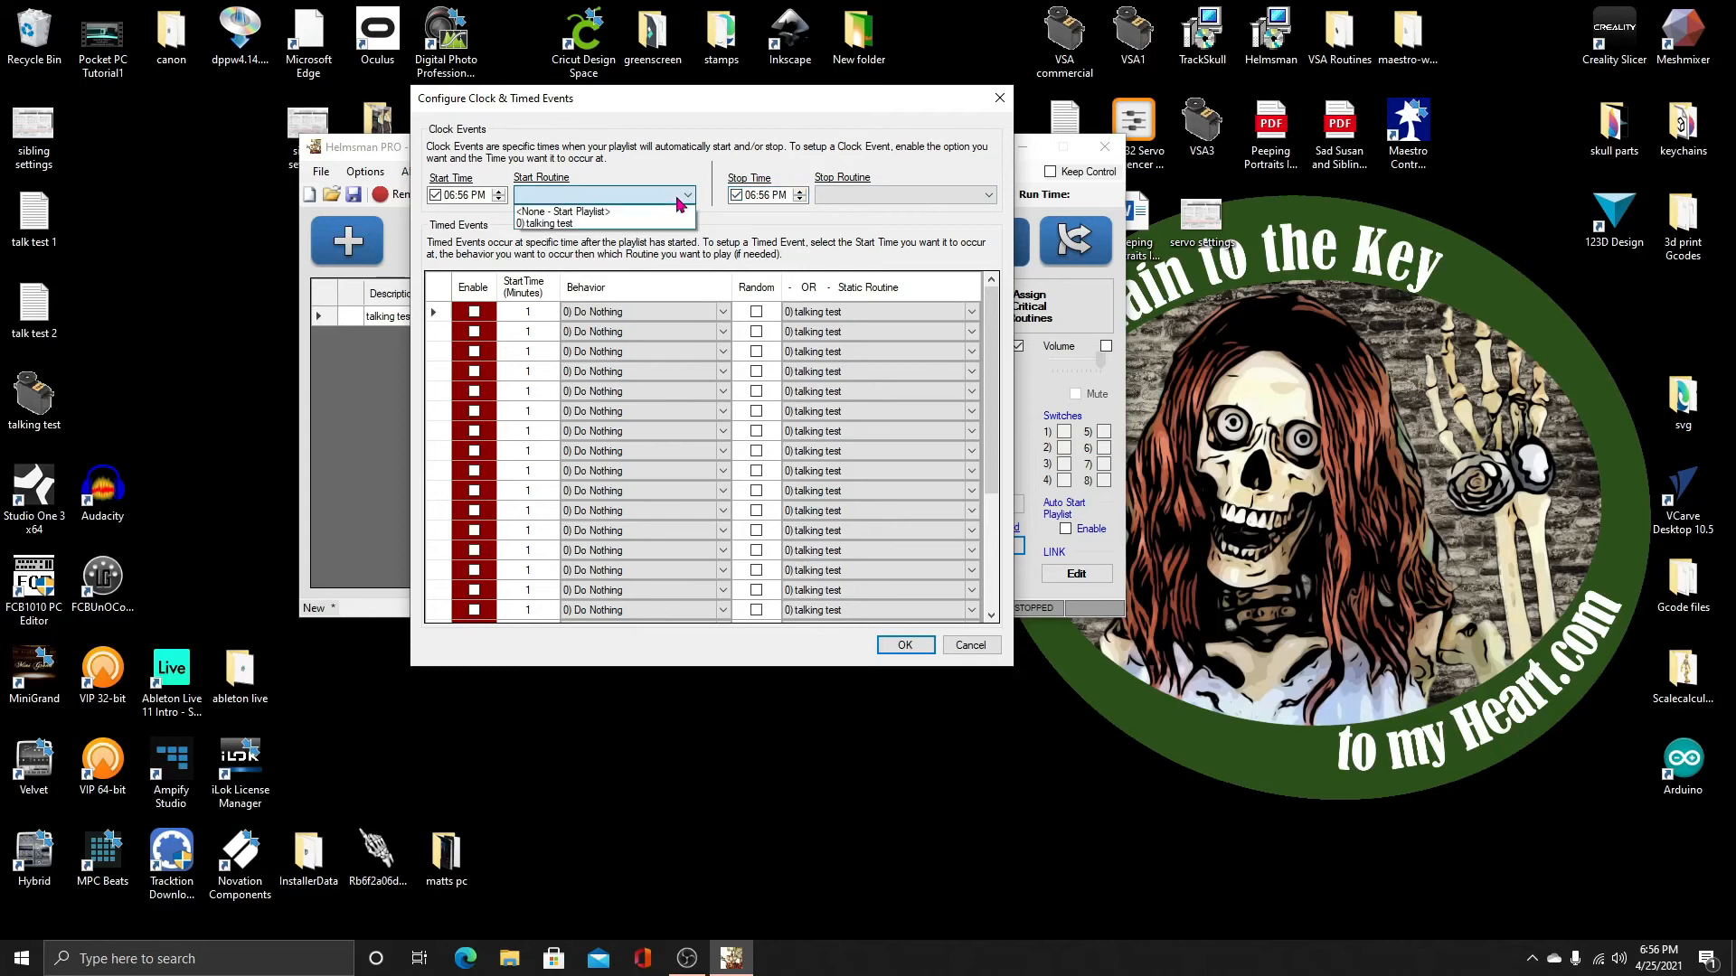
pyautogui.click(685, 201)
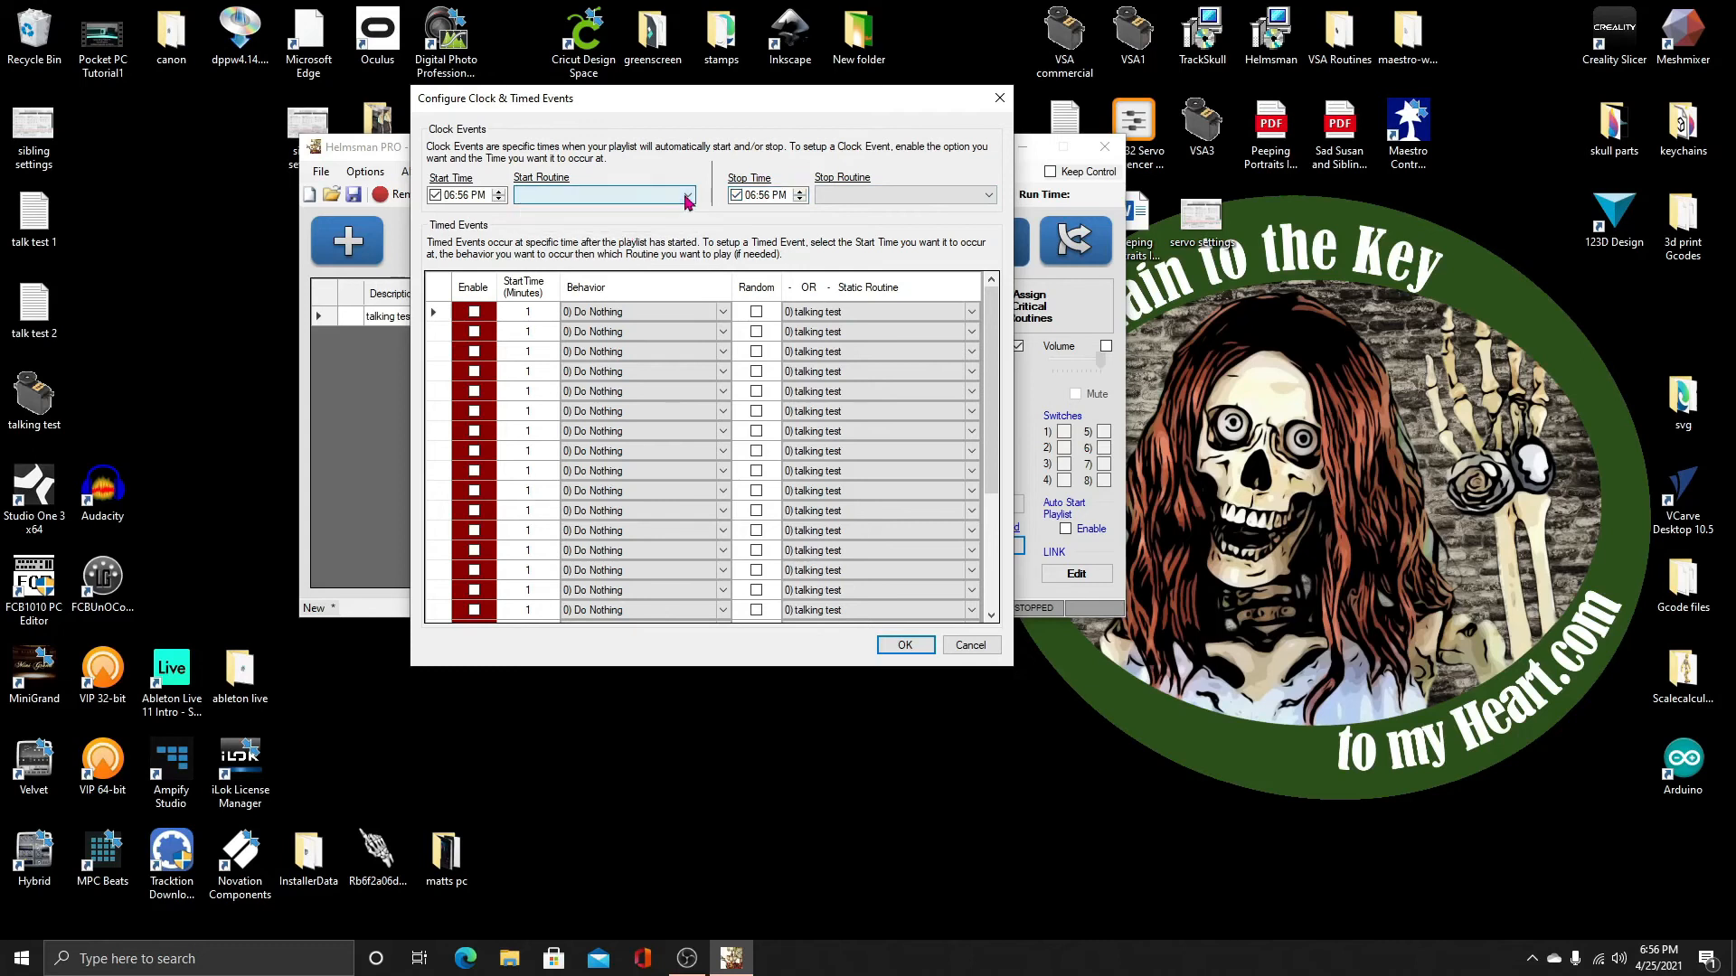
pyautogui.click(436, 195)
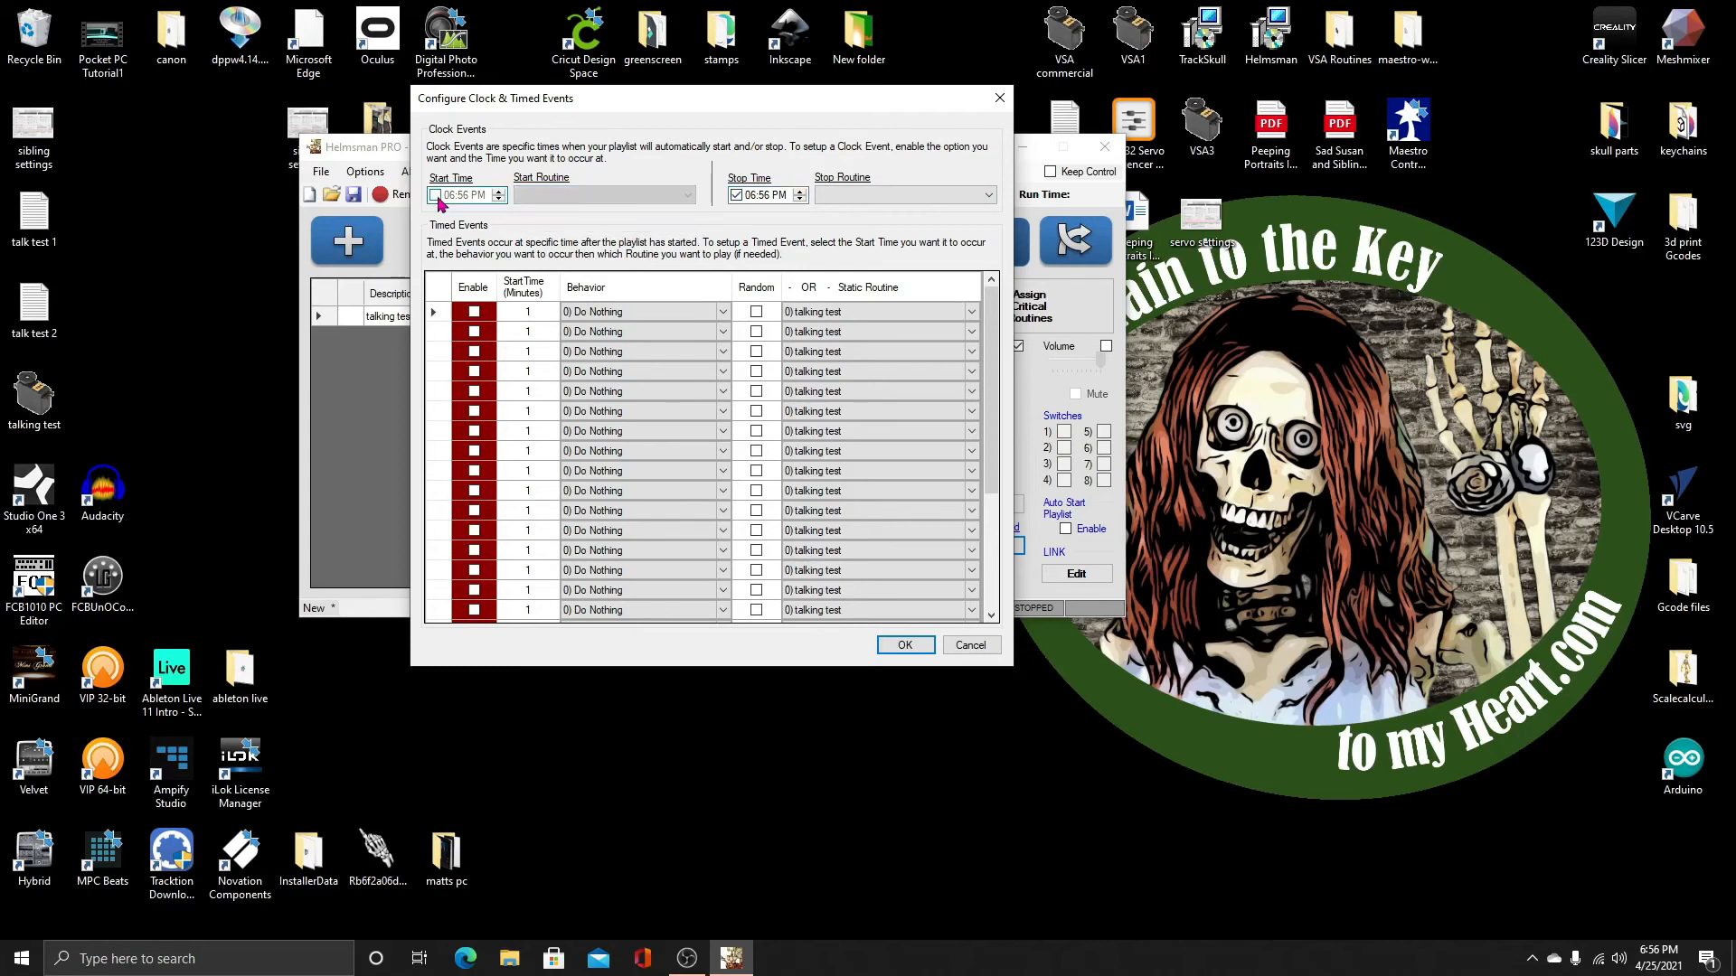
pyautogui.click(735, 196)
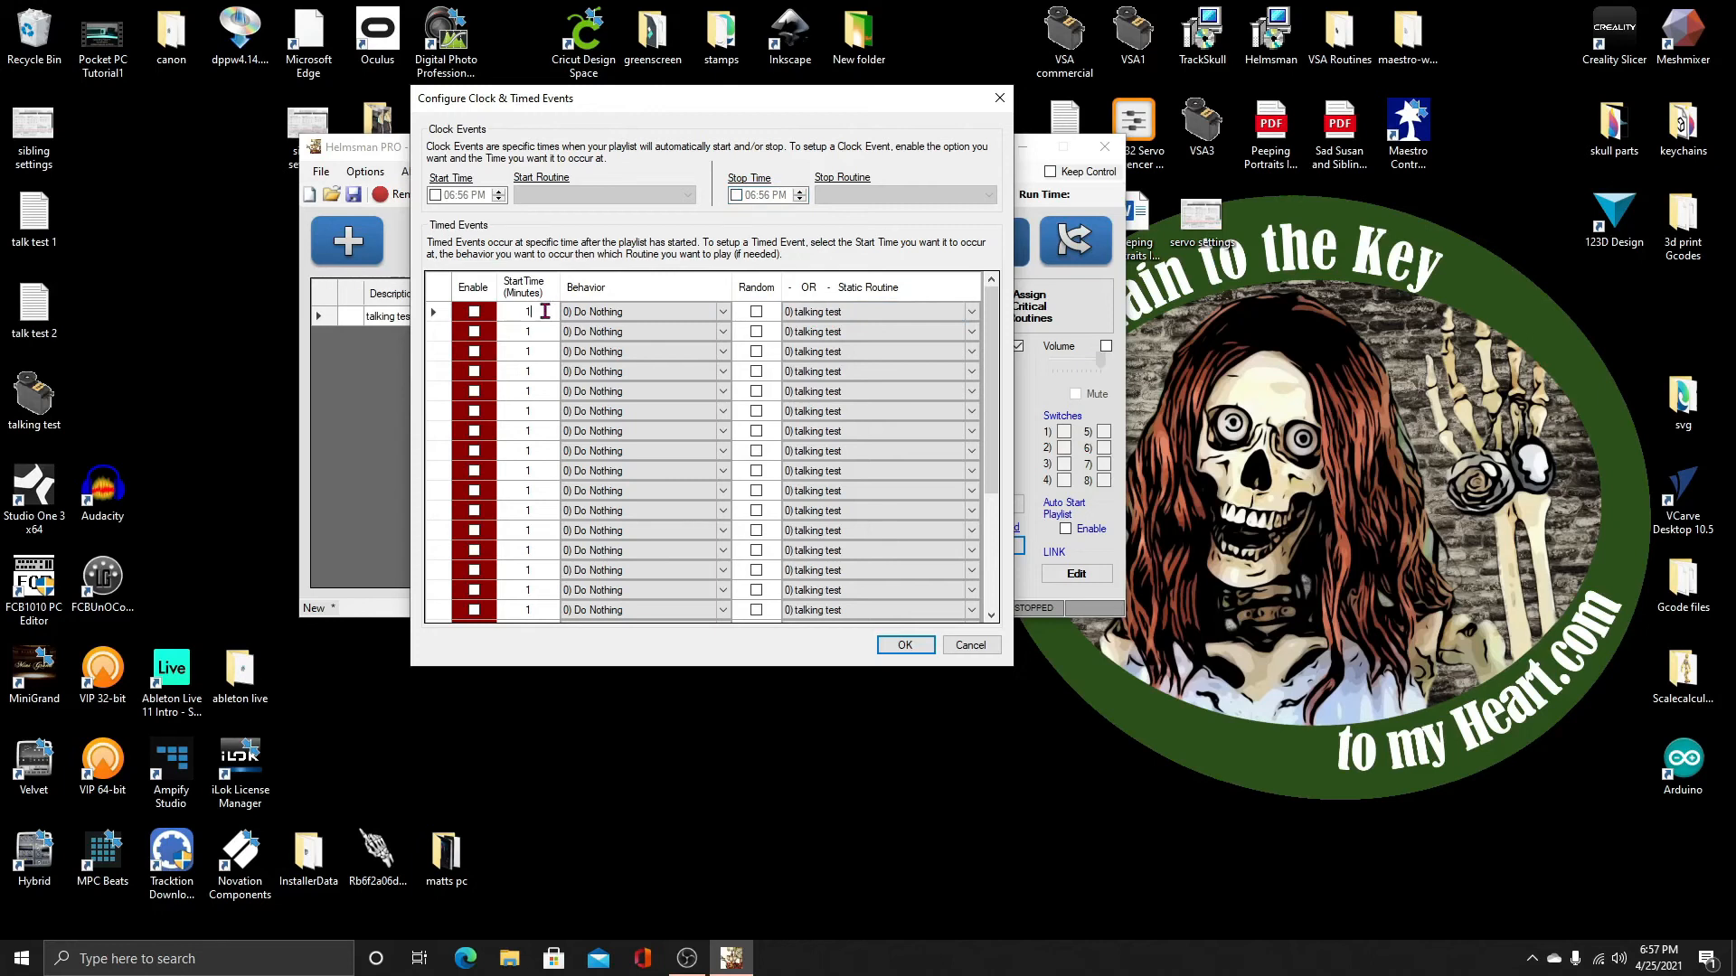
# Try a start time of 56 minutes for the first timed event and recheck the clock and timed event settings
pyautogui.write('56')
pyautogui.click(906, 646)
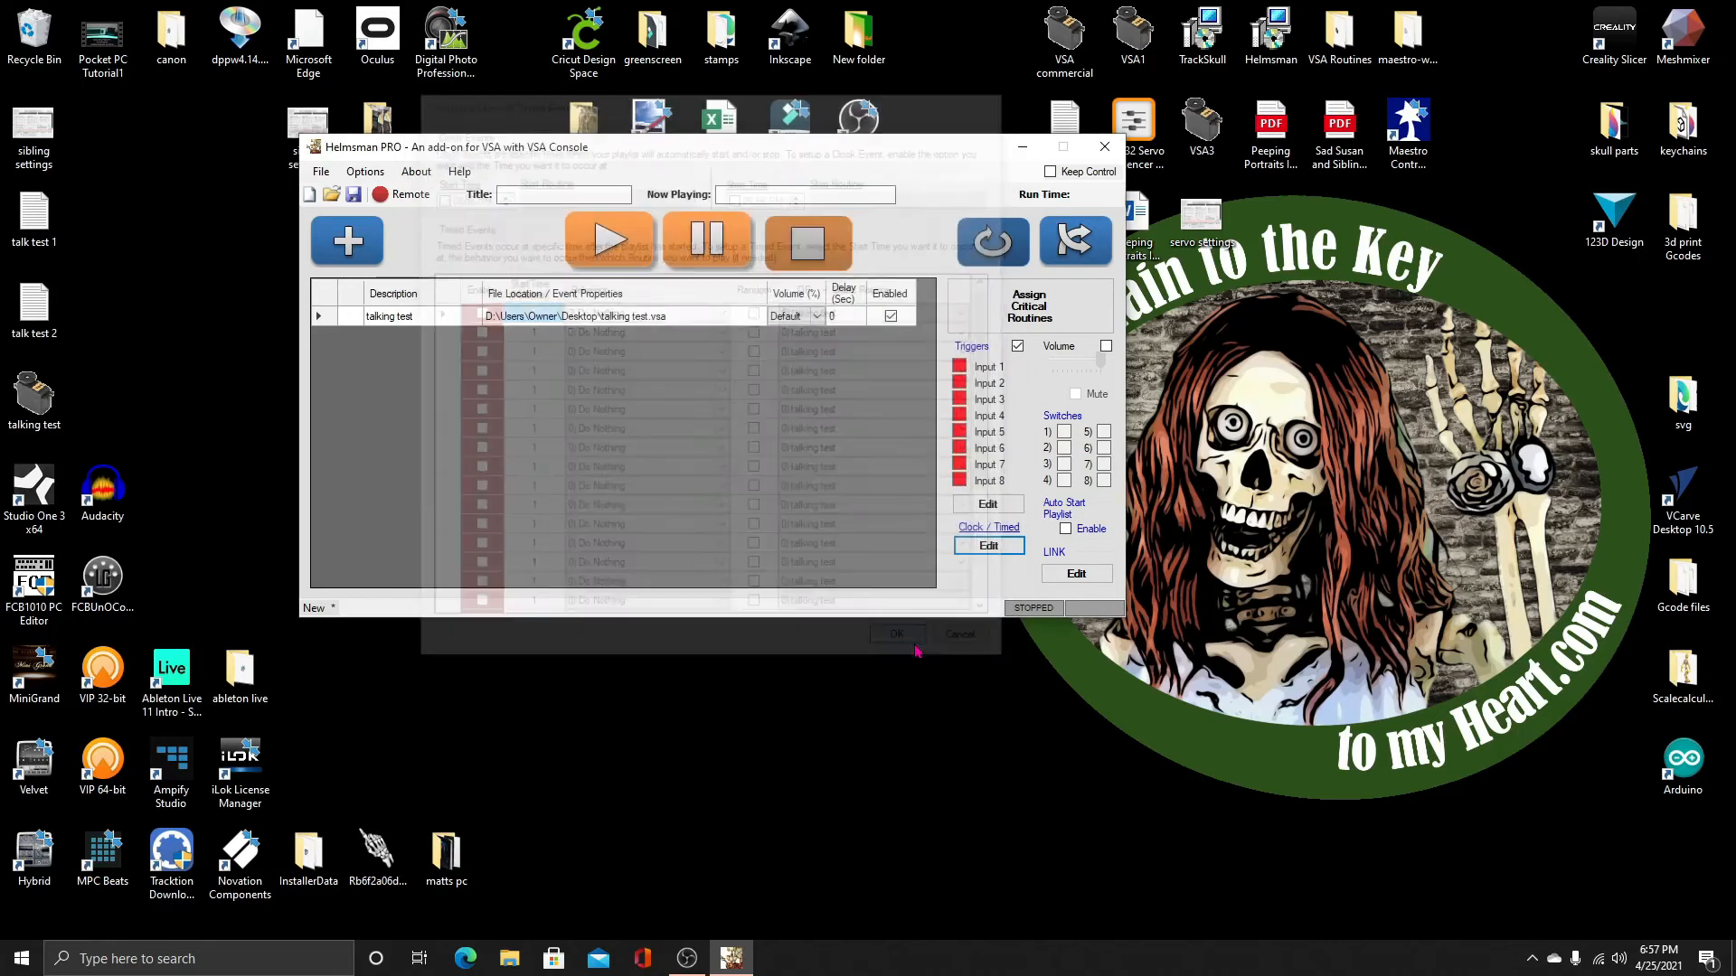
pyautogui.click(989, 547)
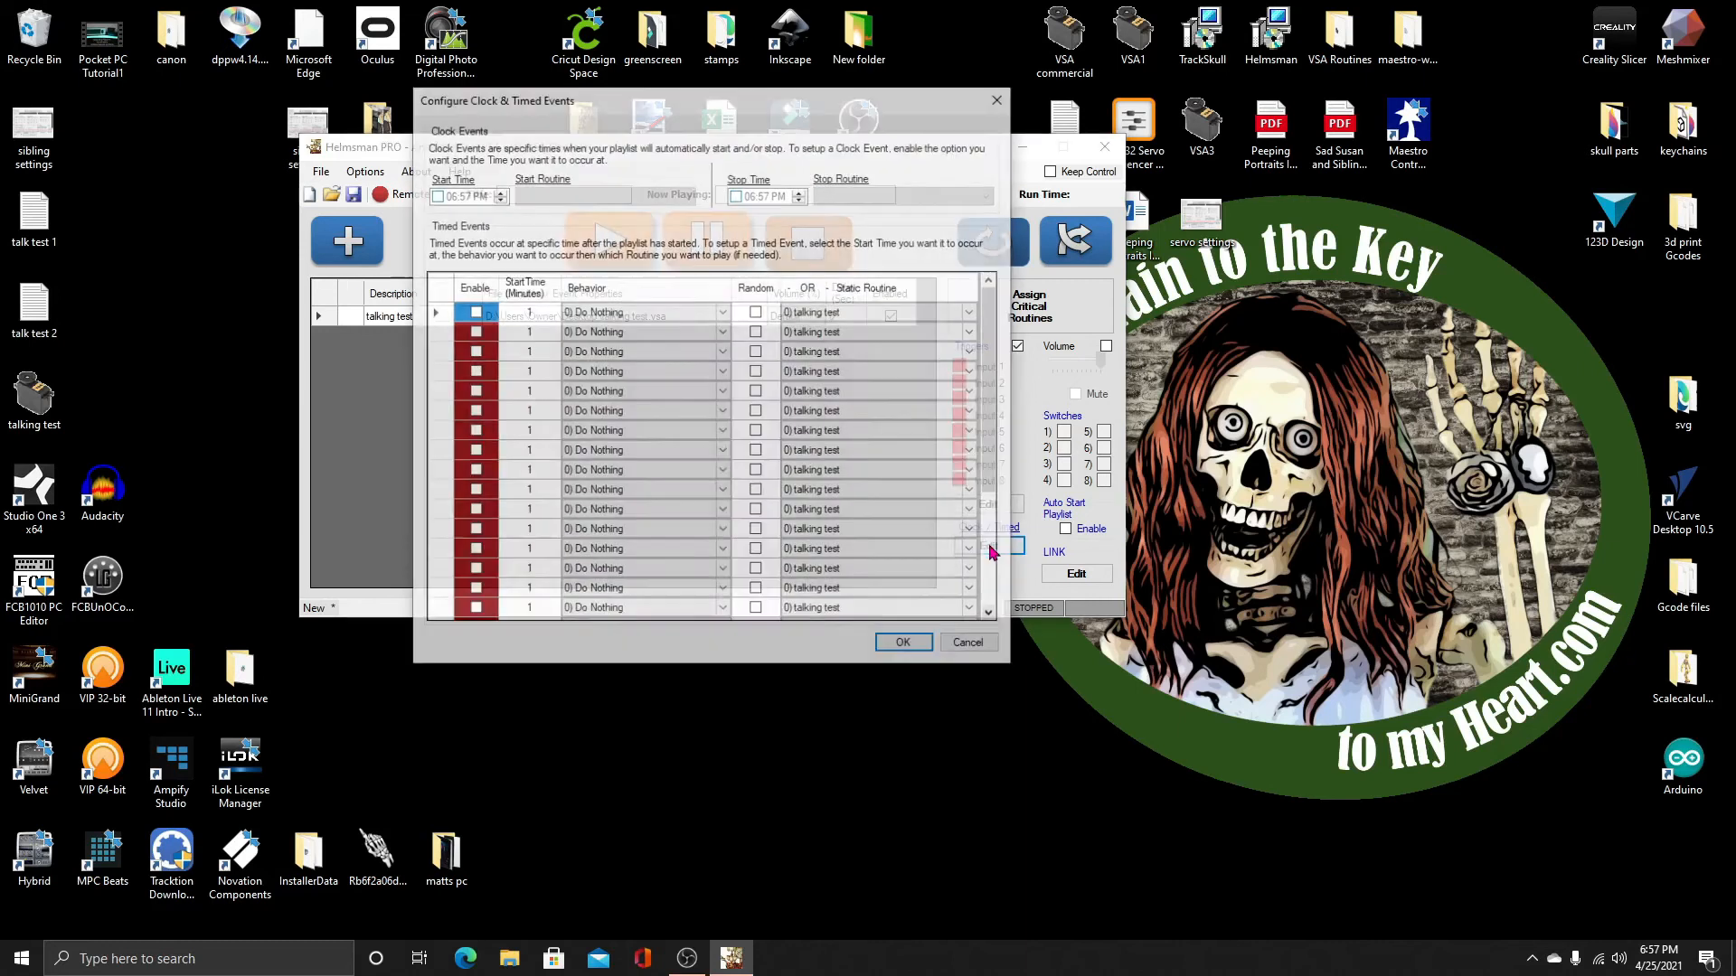
pyautogui.click(893, 642)
# Disable the triggers and enable Auto Start Playlist
pyautogui.click(1017, 347)
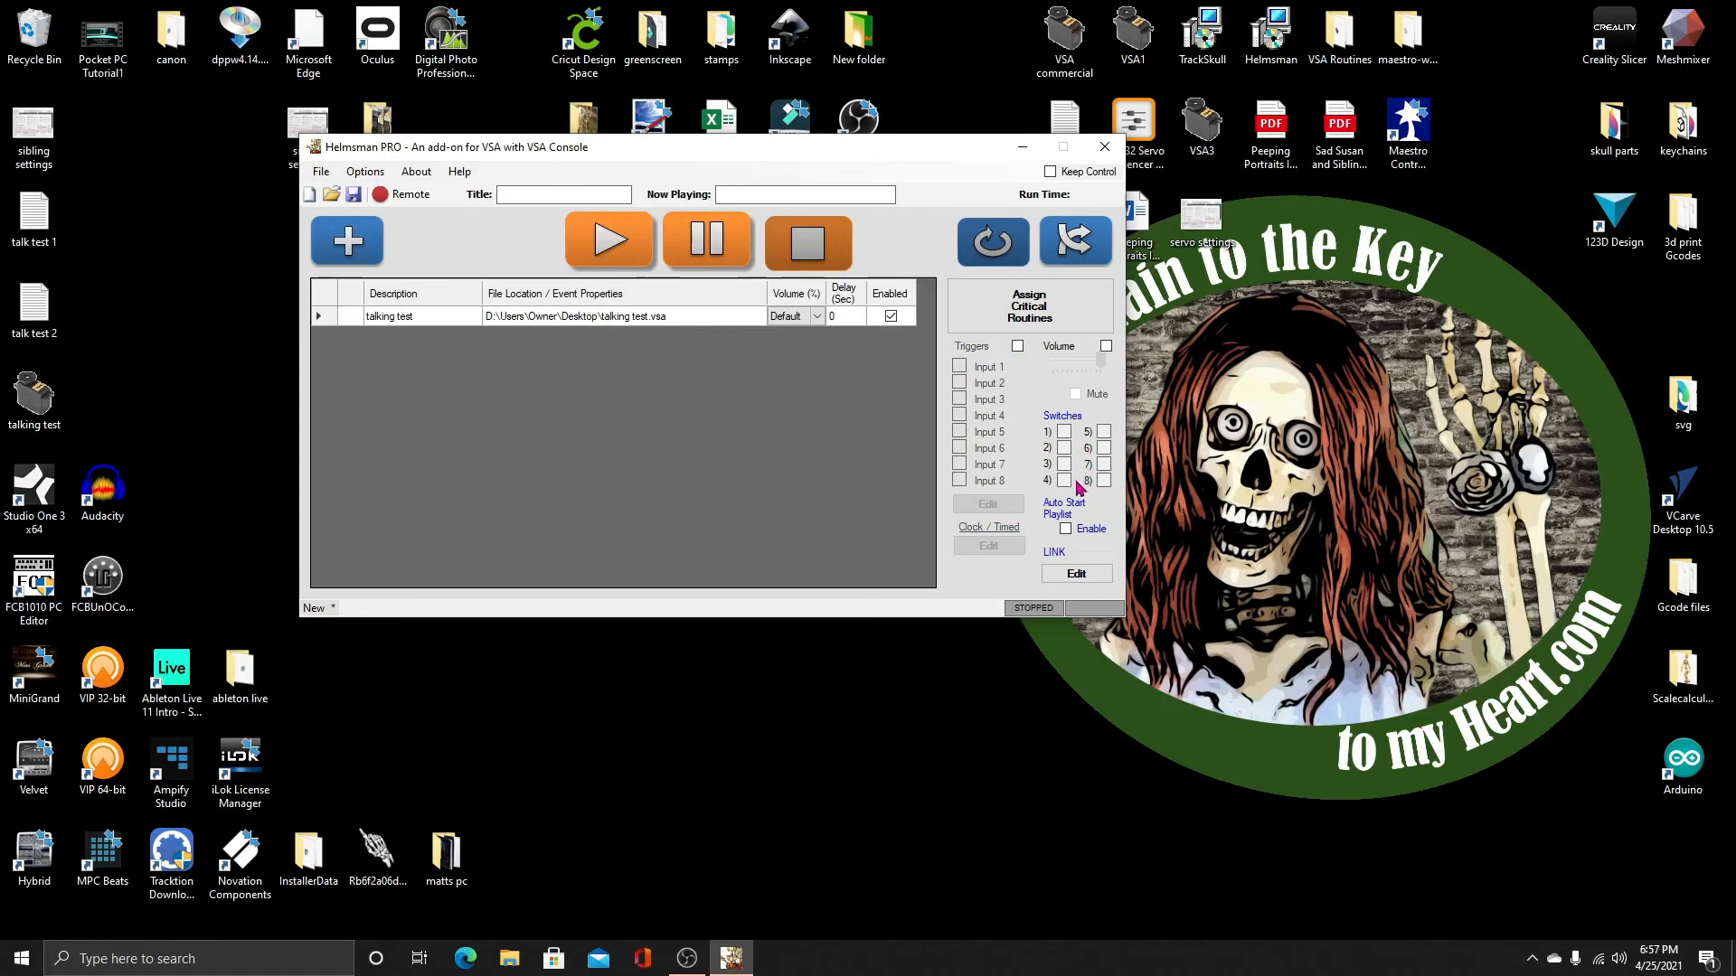
pyautogui.click(1066, 528)
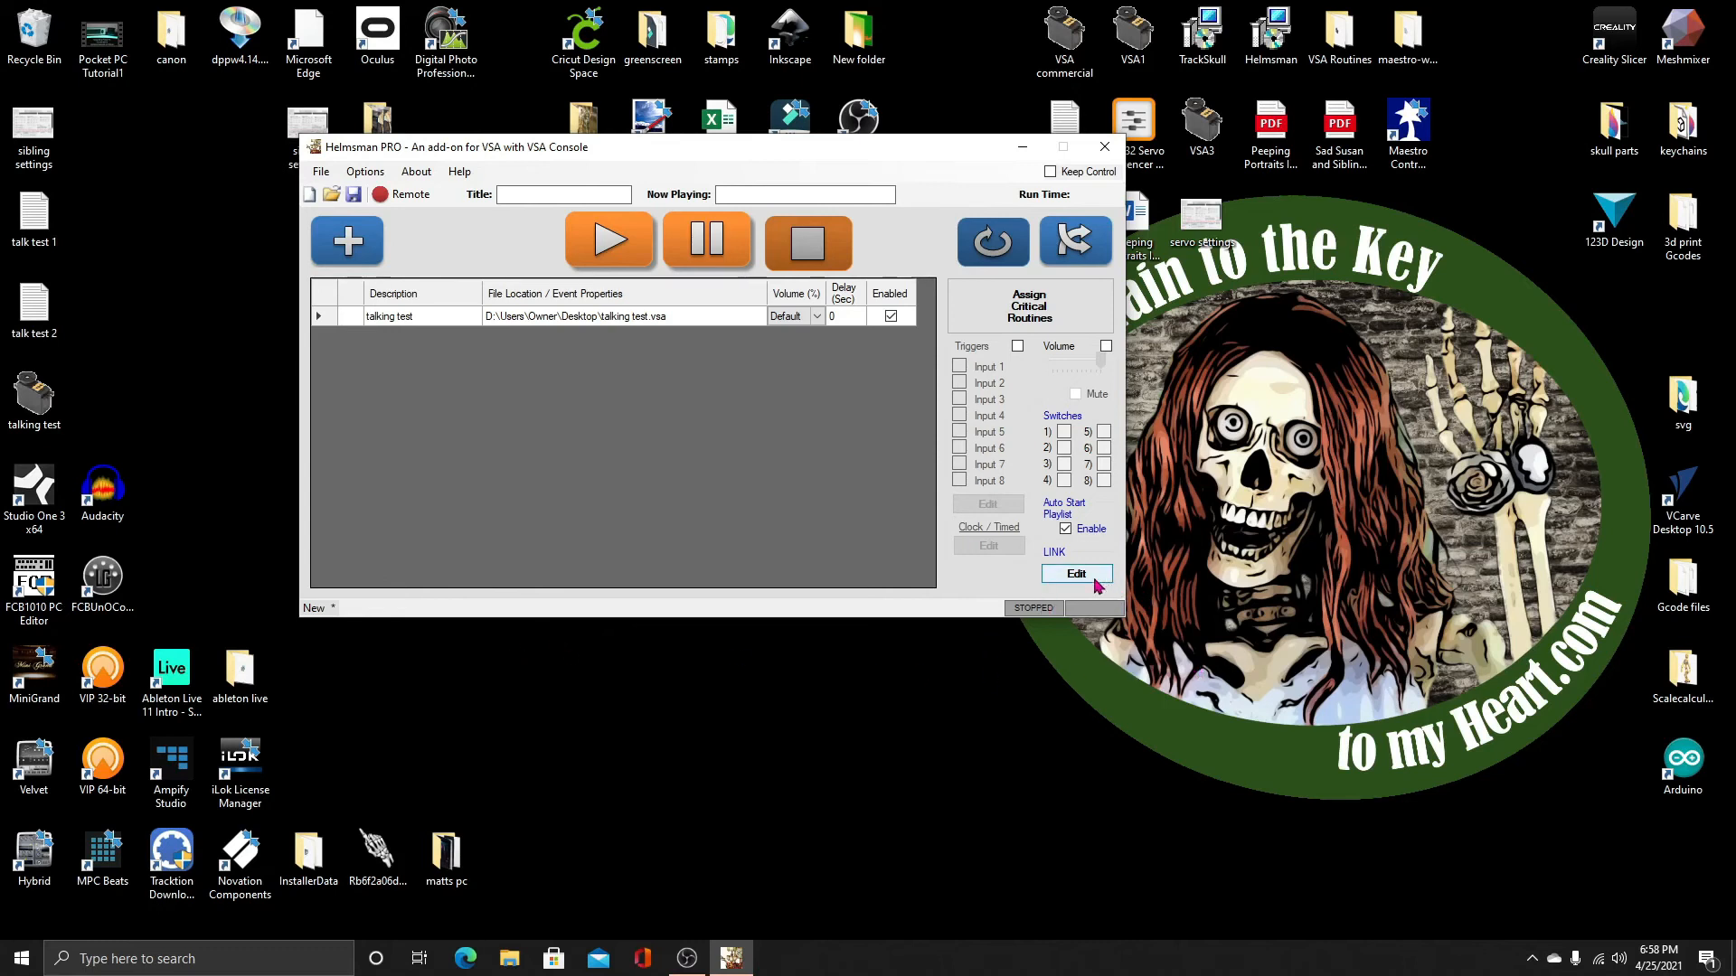
# Examine the routine behavior choices in the LINK configuration, keeping Do Nothing
pyautogui.click(1063, 572)
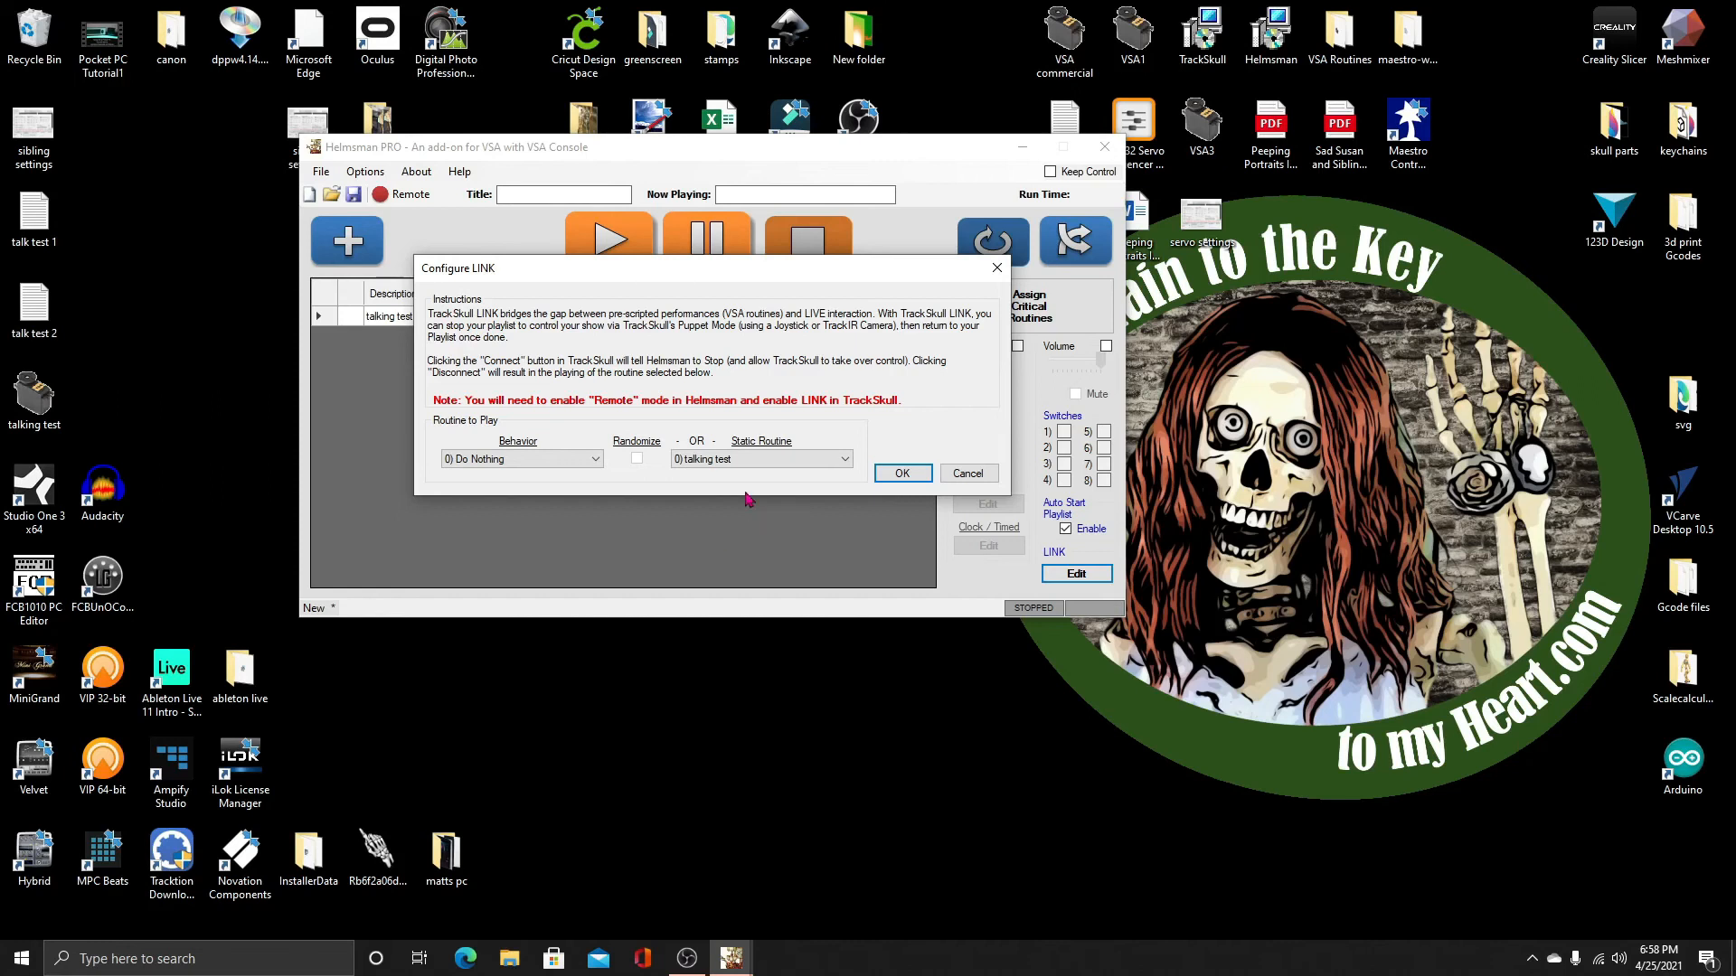
pyautogui.click(595, 460)
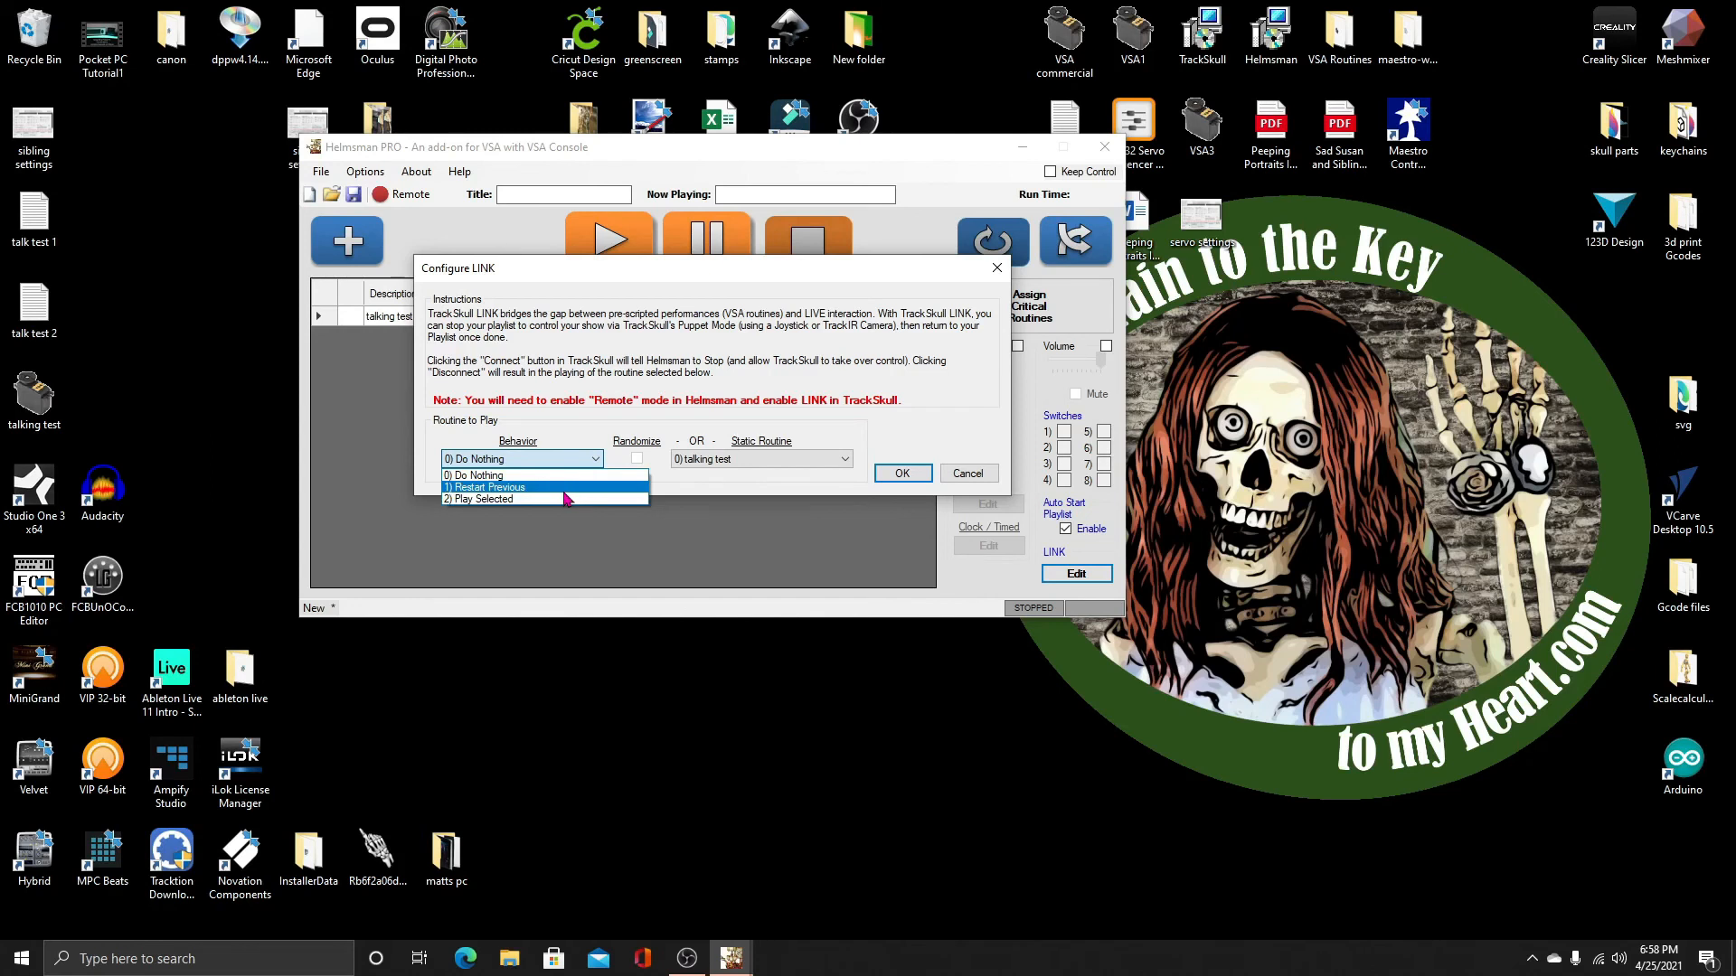
pyautogui.click(595, 459)
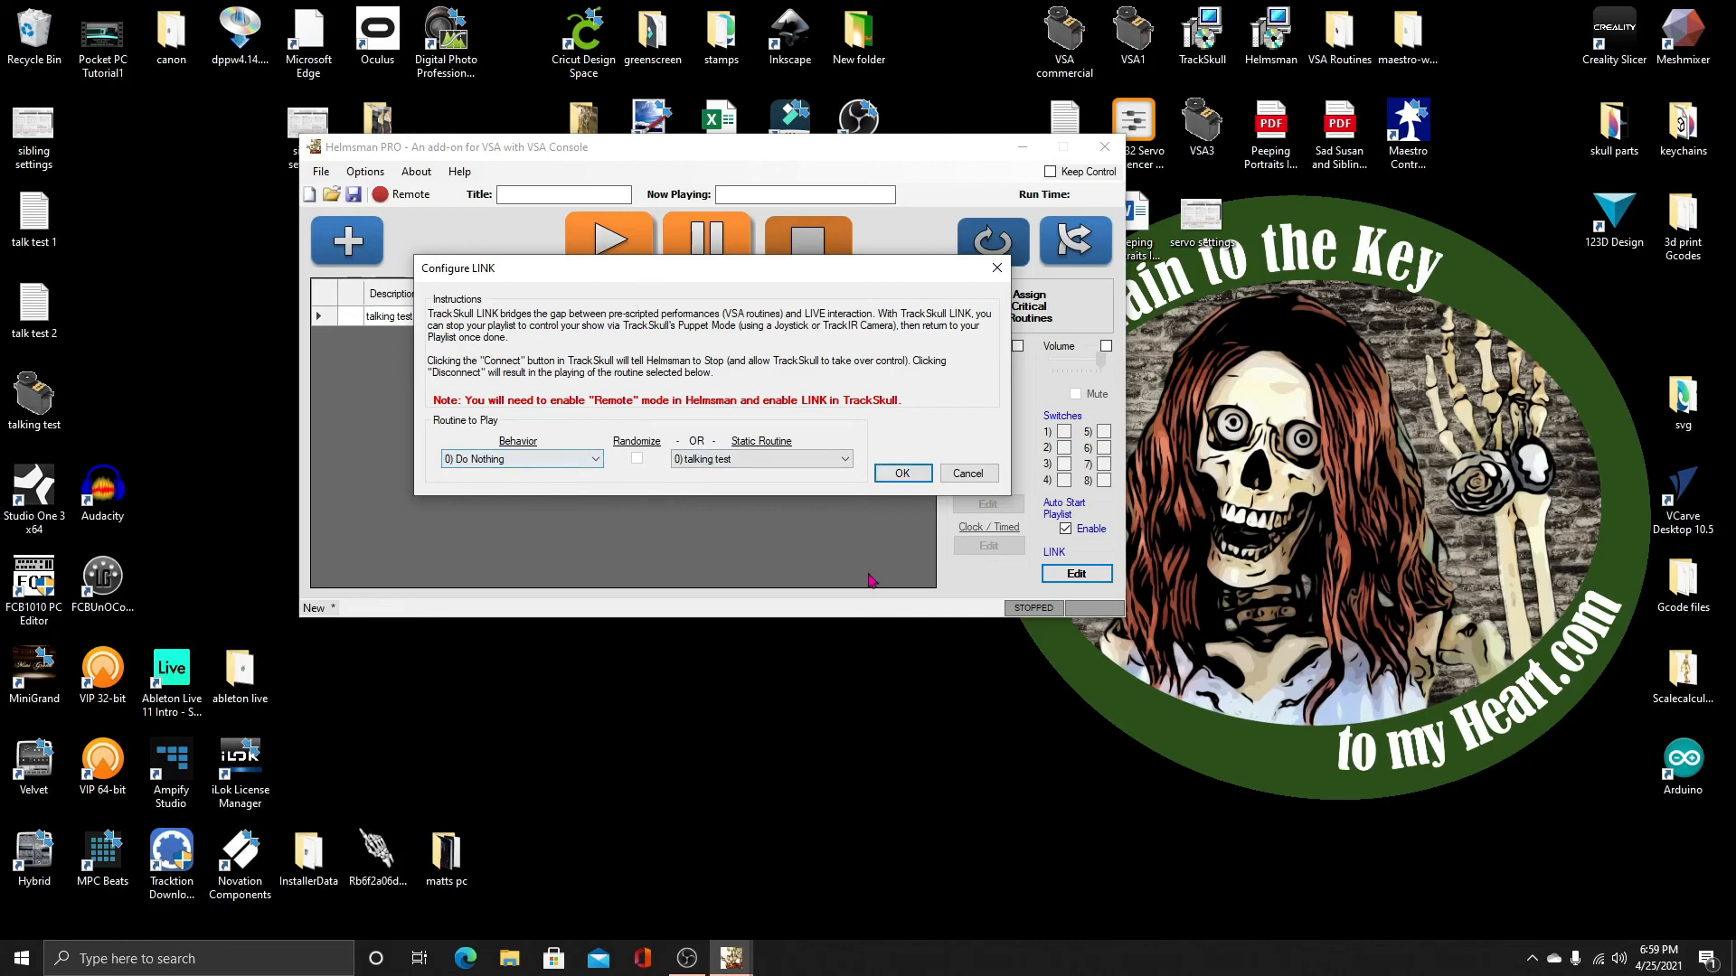
pyautogui.click(901, 475)
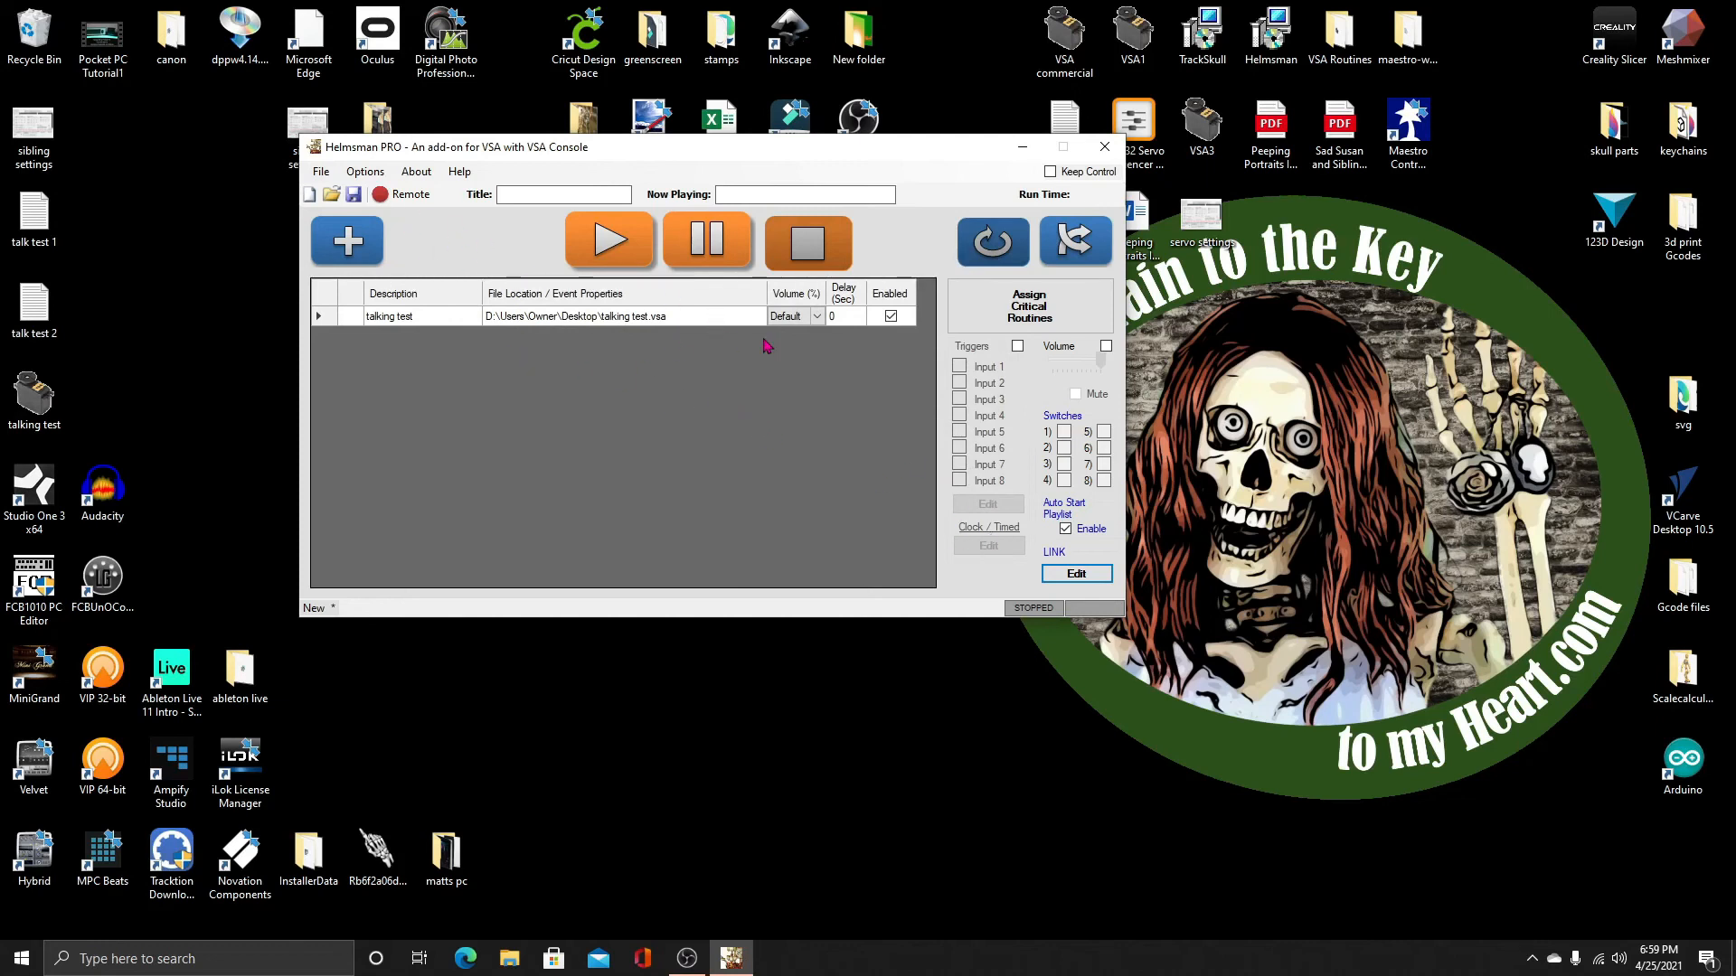
# Test-play the playlist, and save it as "talking test" on the Desktop
pyautogui.click(611, 244)
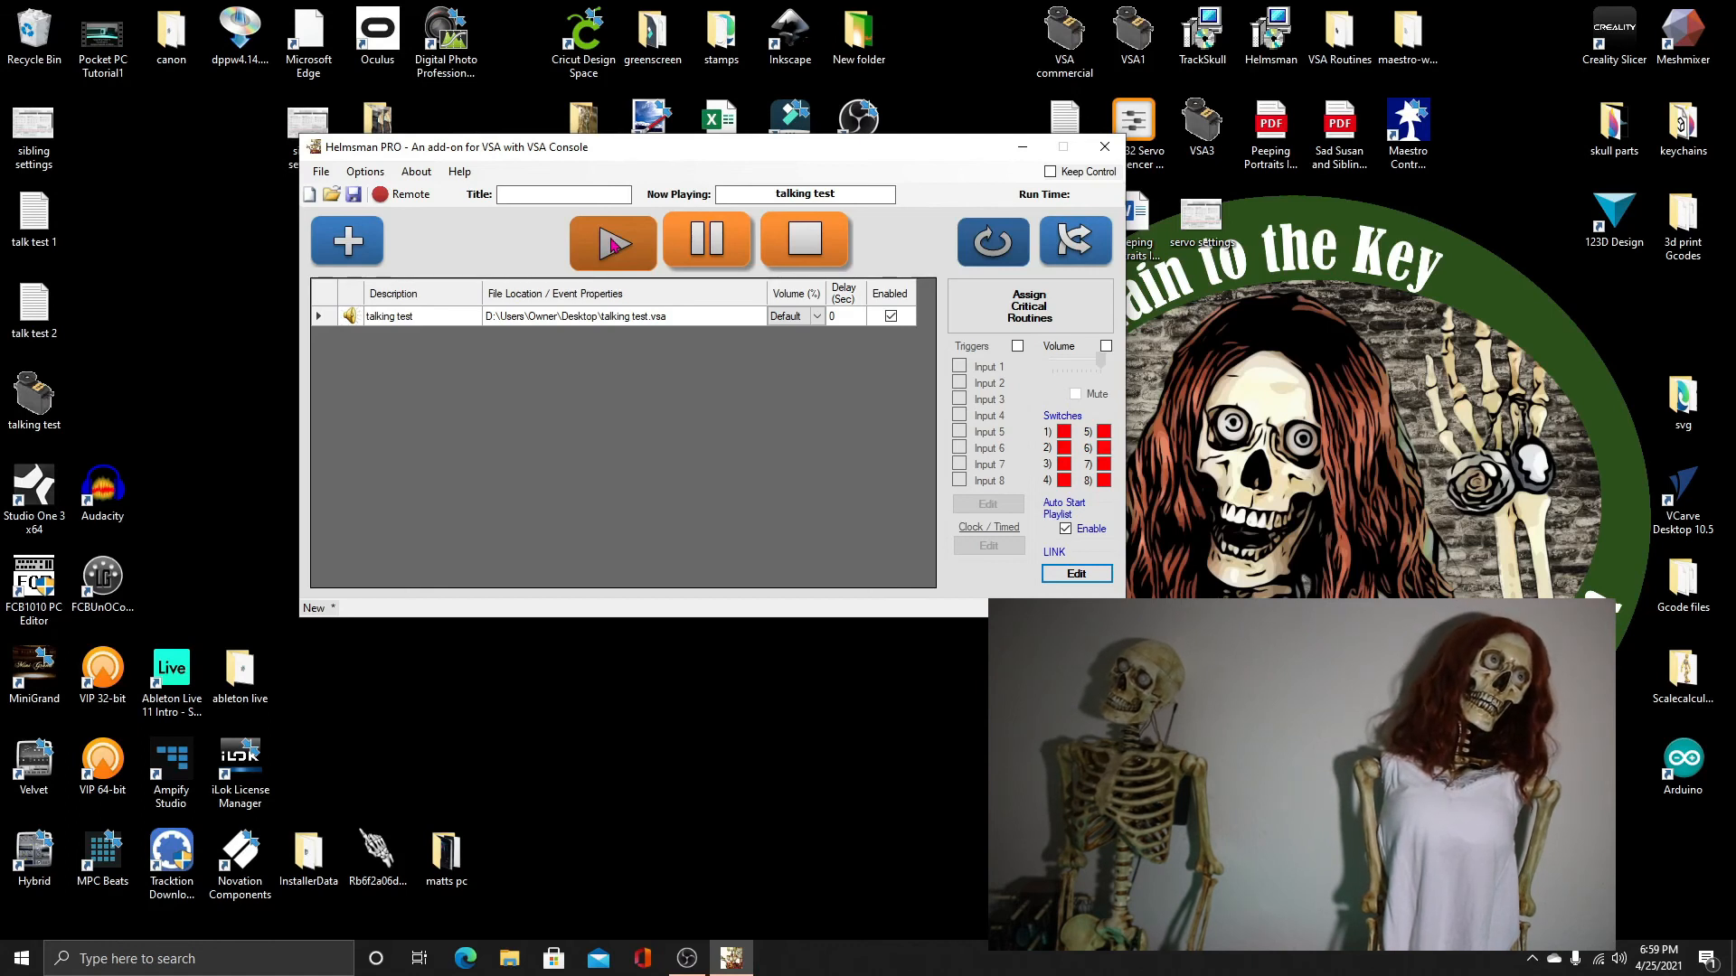
pyautogui.click(321, 176)
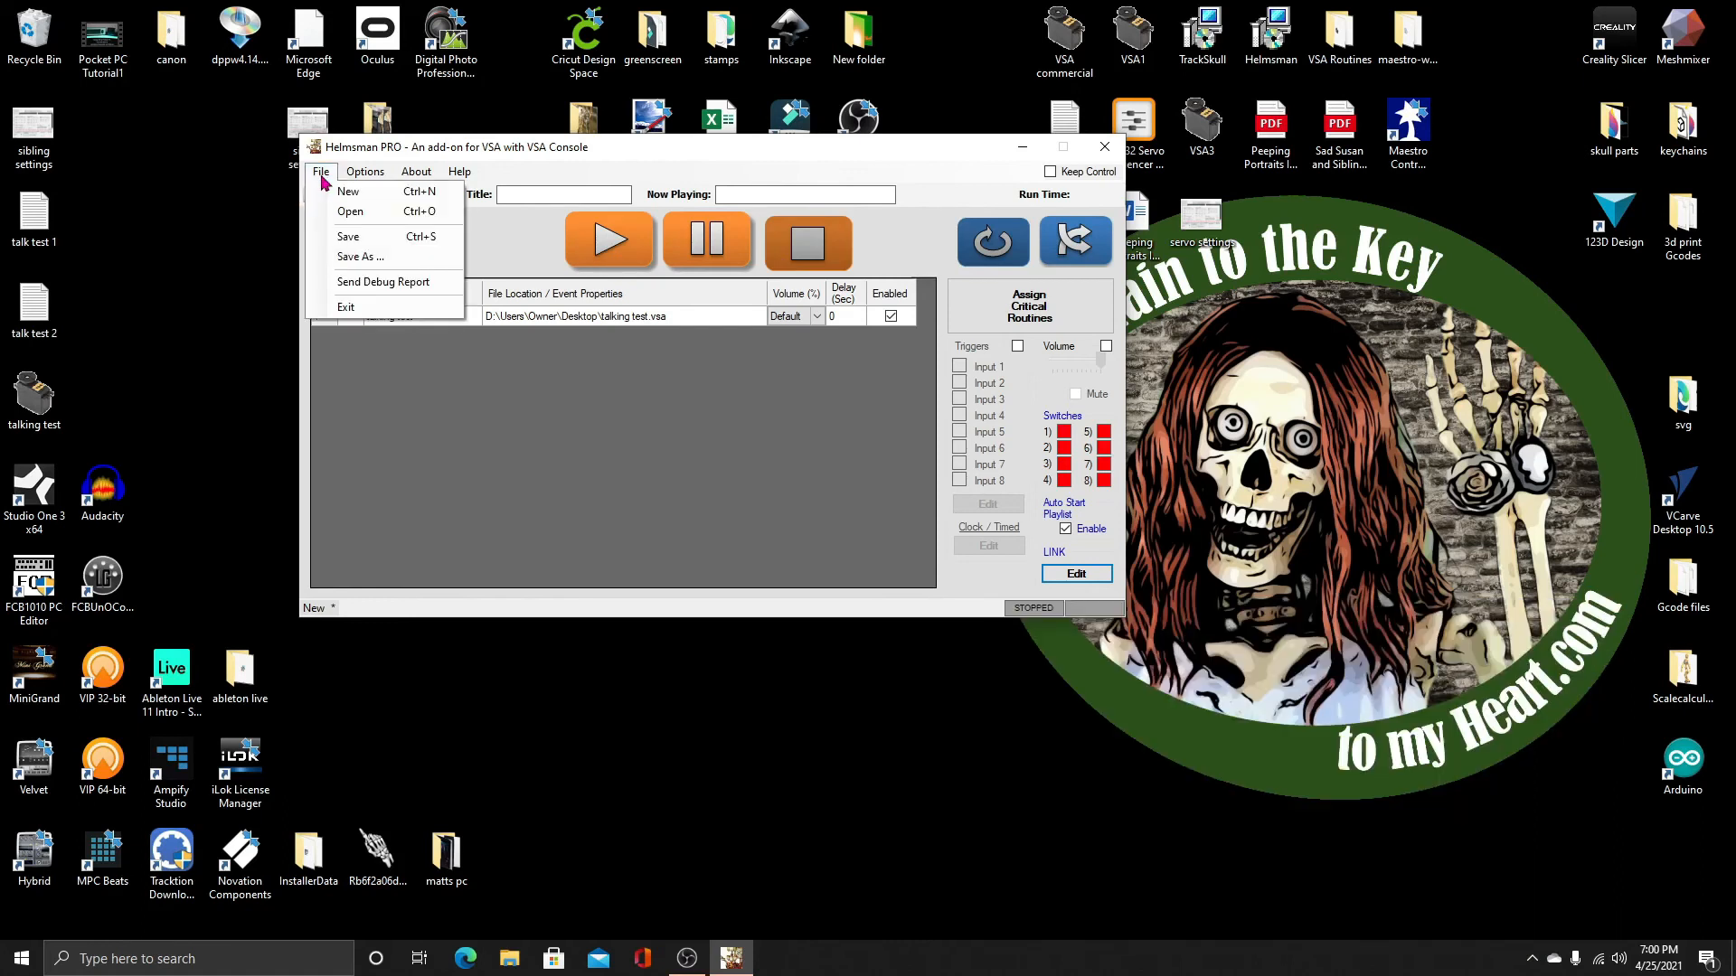
pyautogui.click(359, 257)
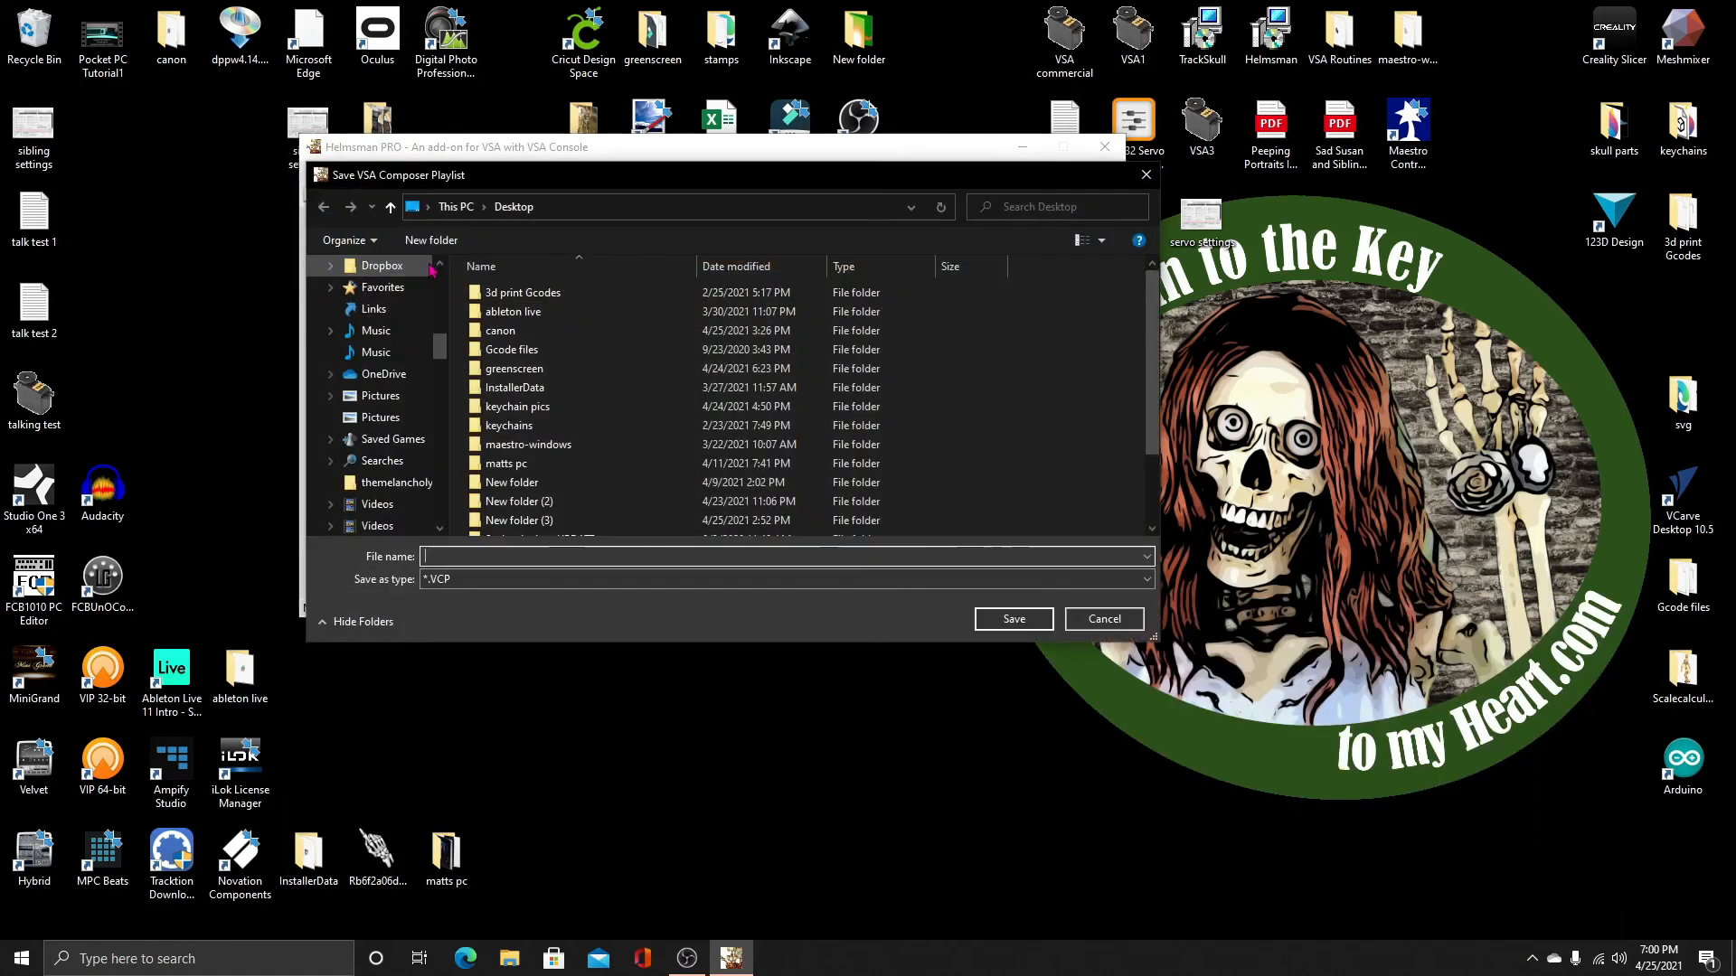
pyautogui.scroll(-2, 542, 466)
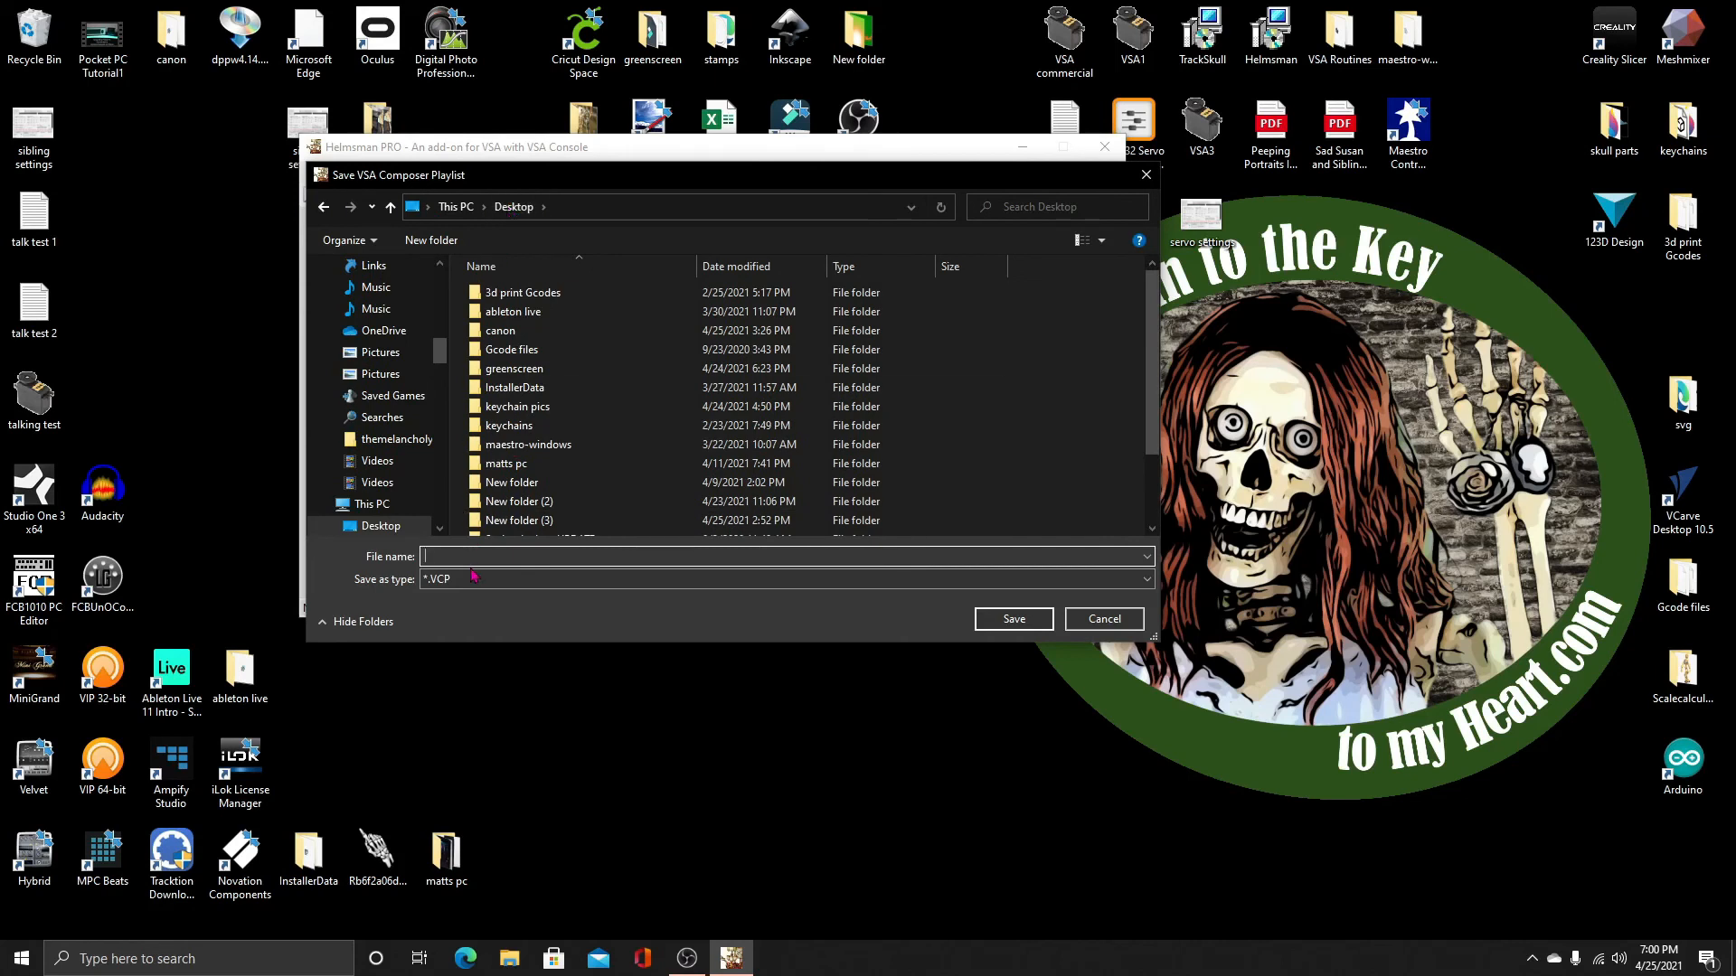
pyautogui.write('talking test')
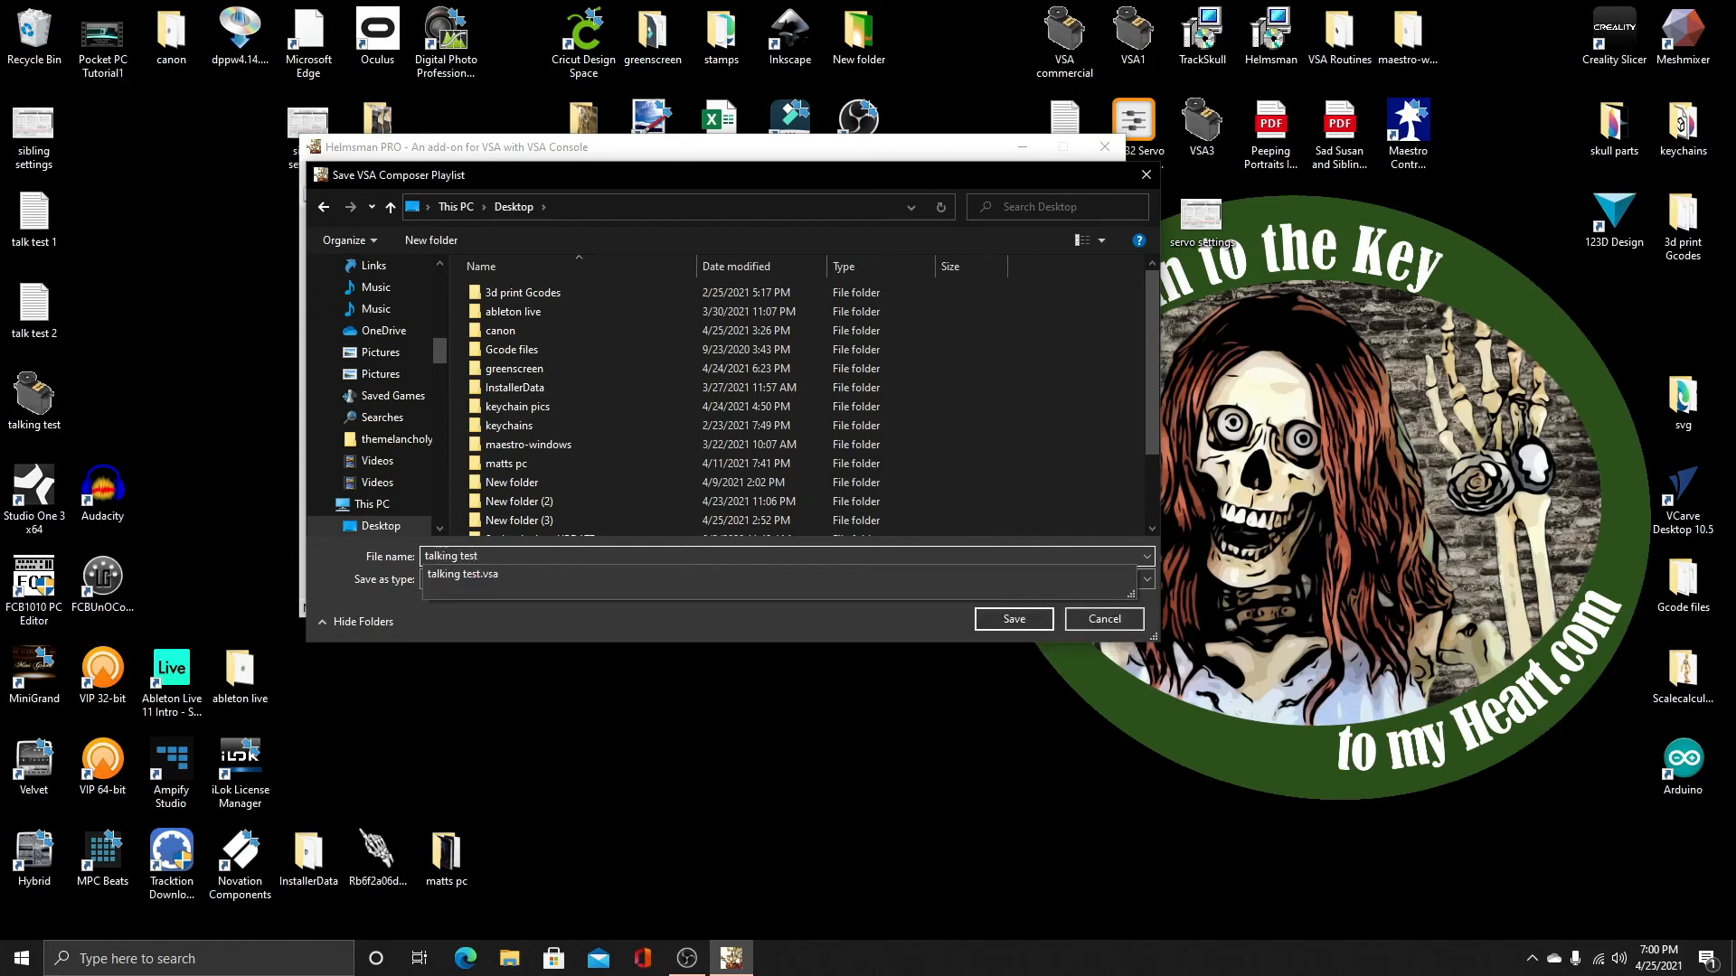
pyautogui.press('Return')
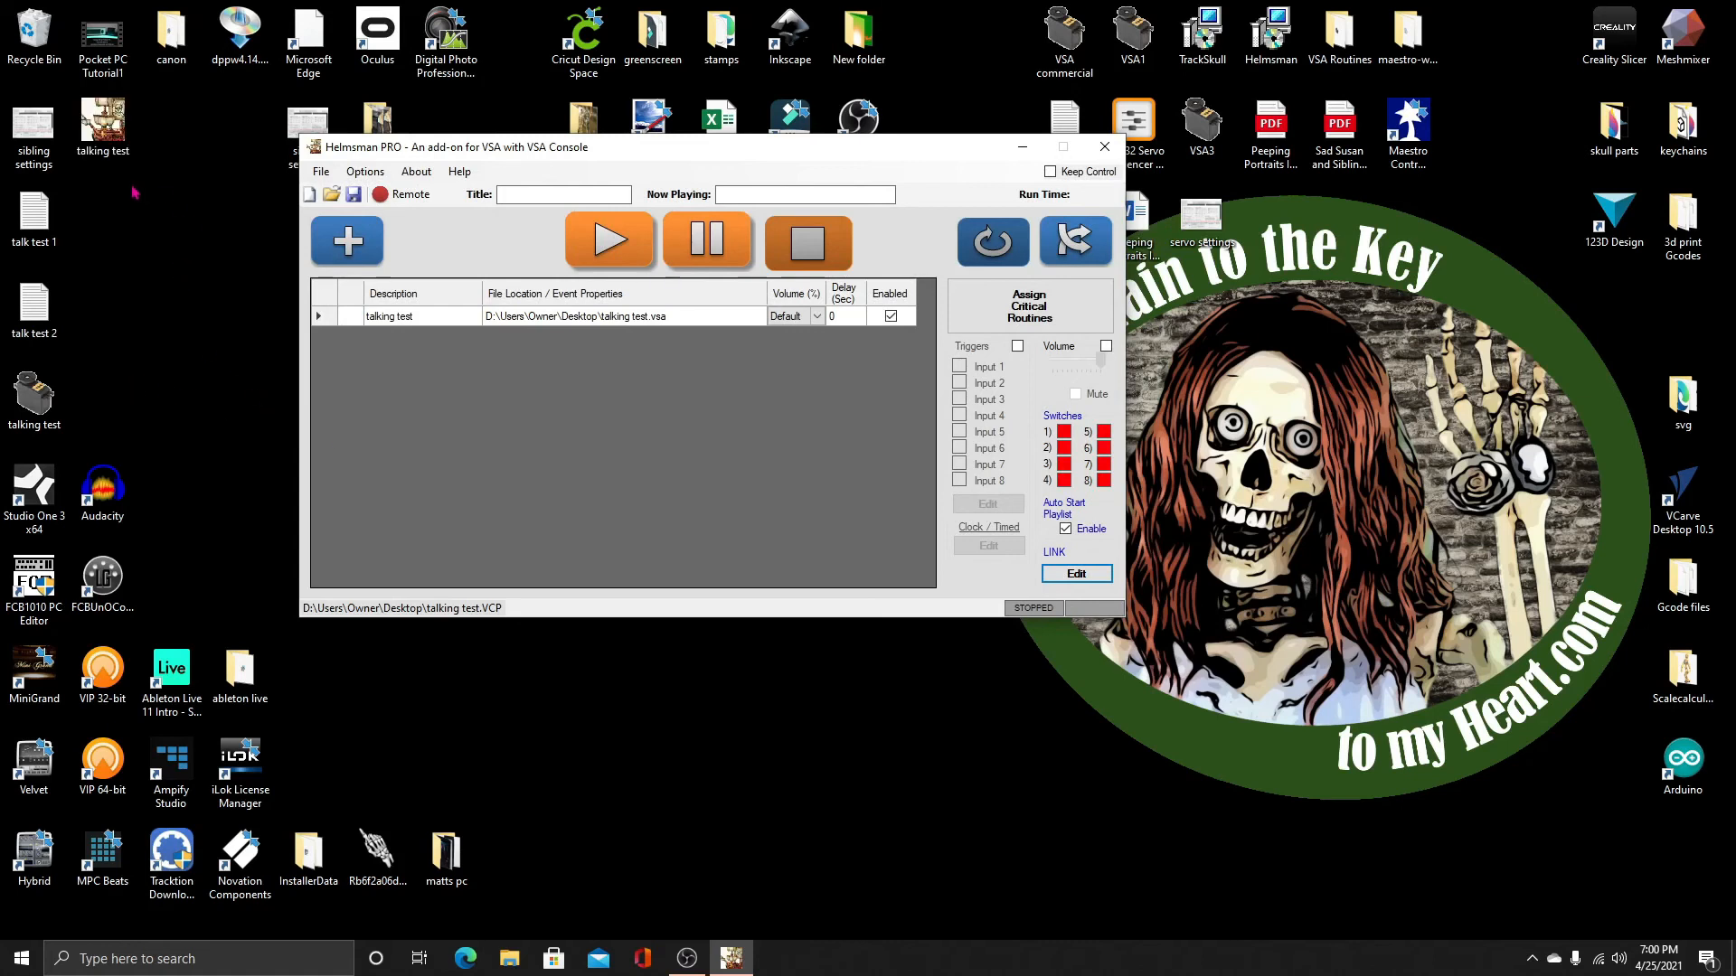
# Close Helmsman PRO, switch to TrackSkull V2 and connect the Logitech Extreme 3D joystick
pyautogui.click(1104, 147)
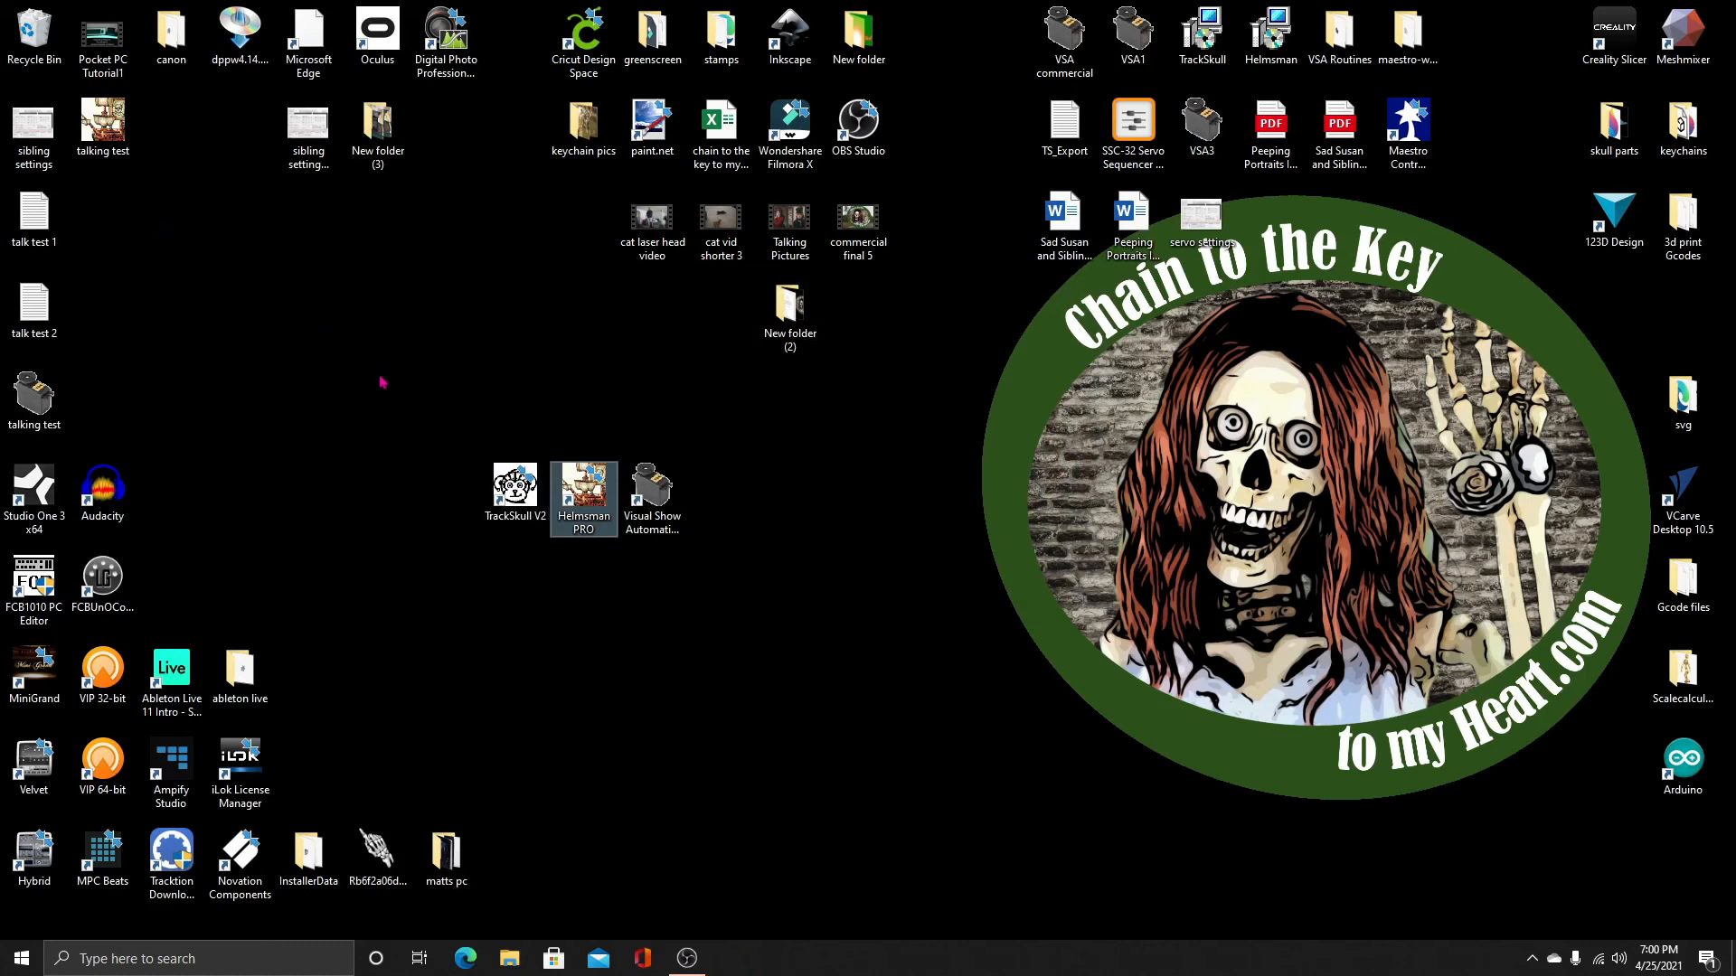
pyautogui.doubleClick(517, 496)
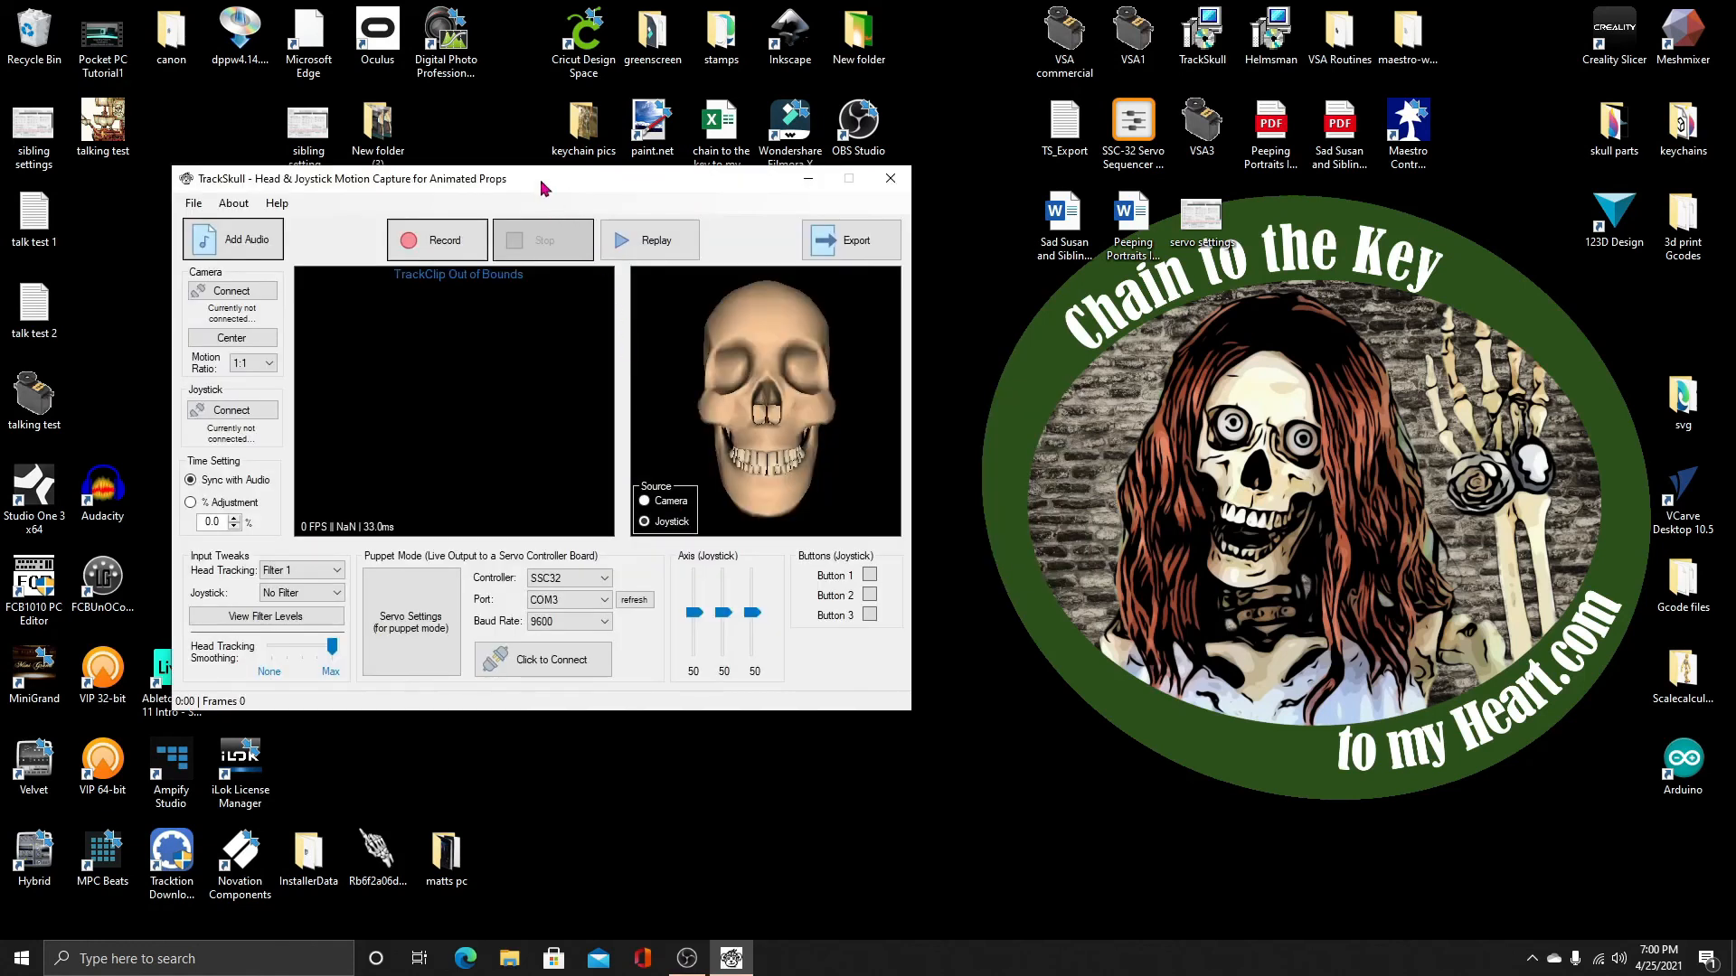
pyautogui.moveTo(545, 174); pyautogui.dragTo(743, 223)
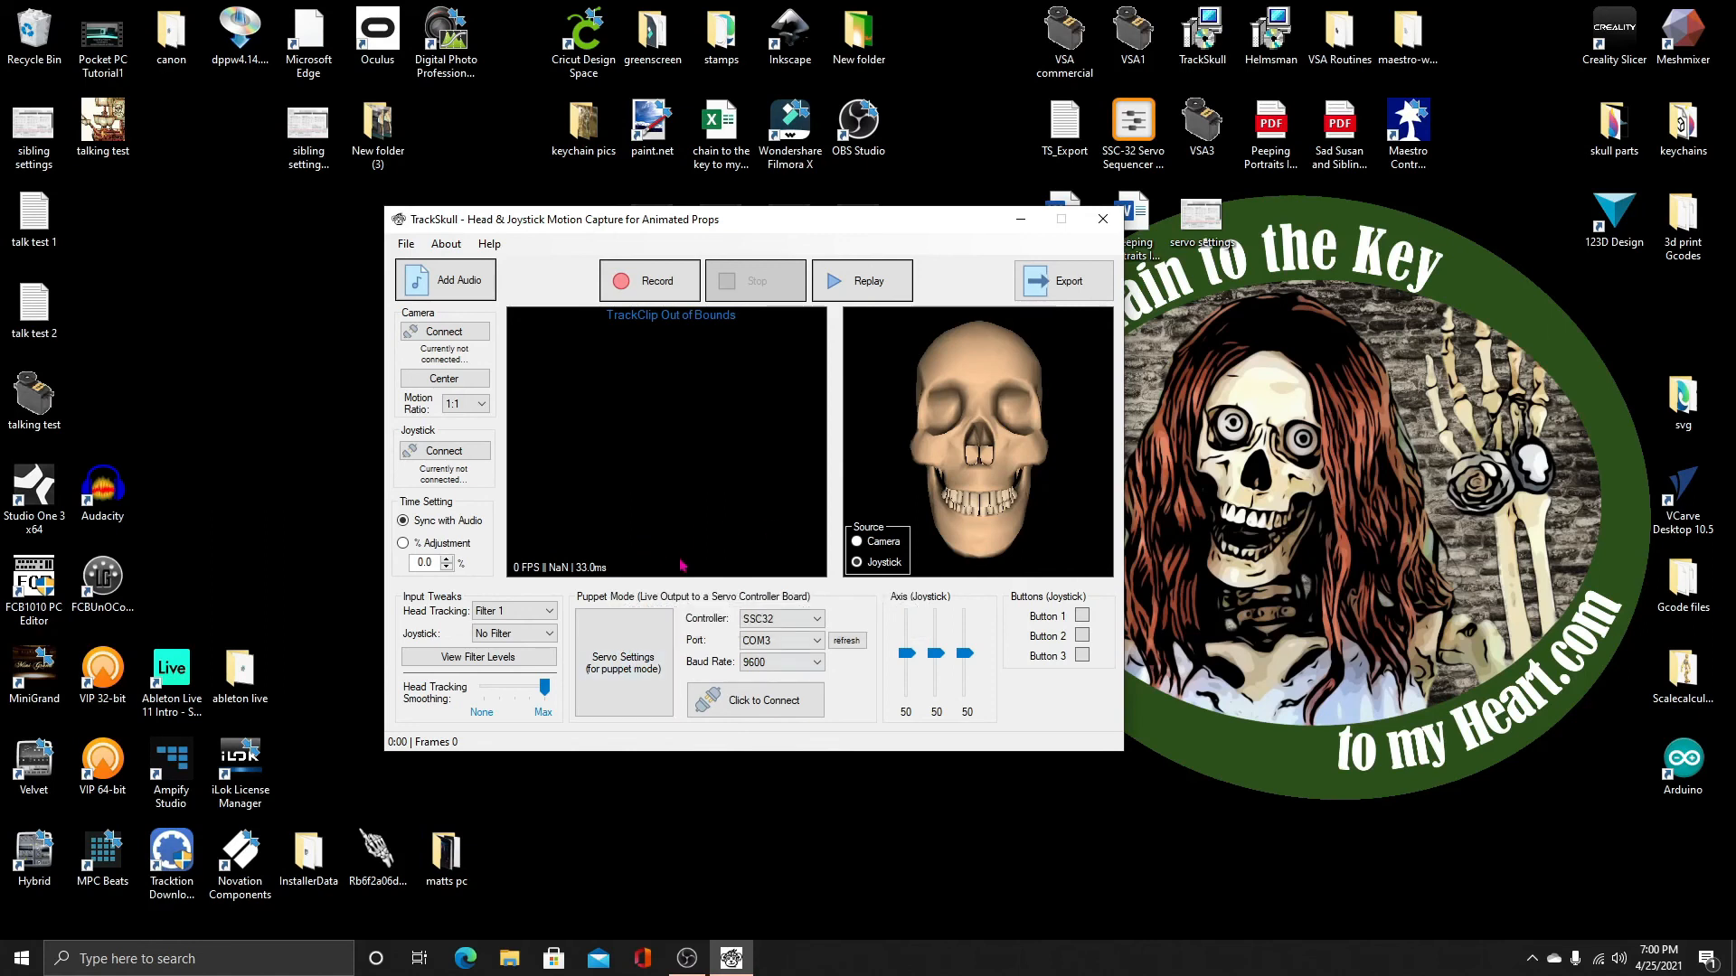
pyautogui.click(465, 453)
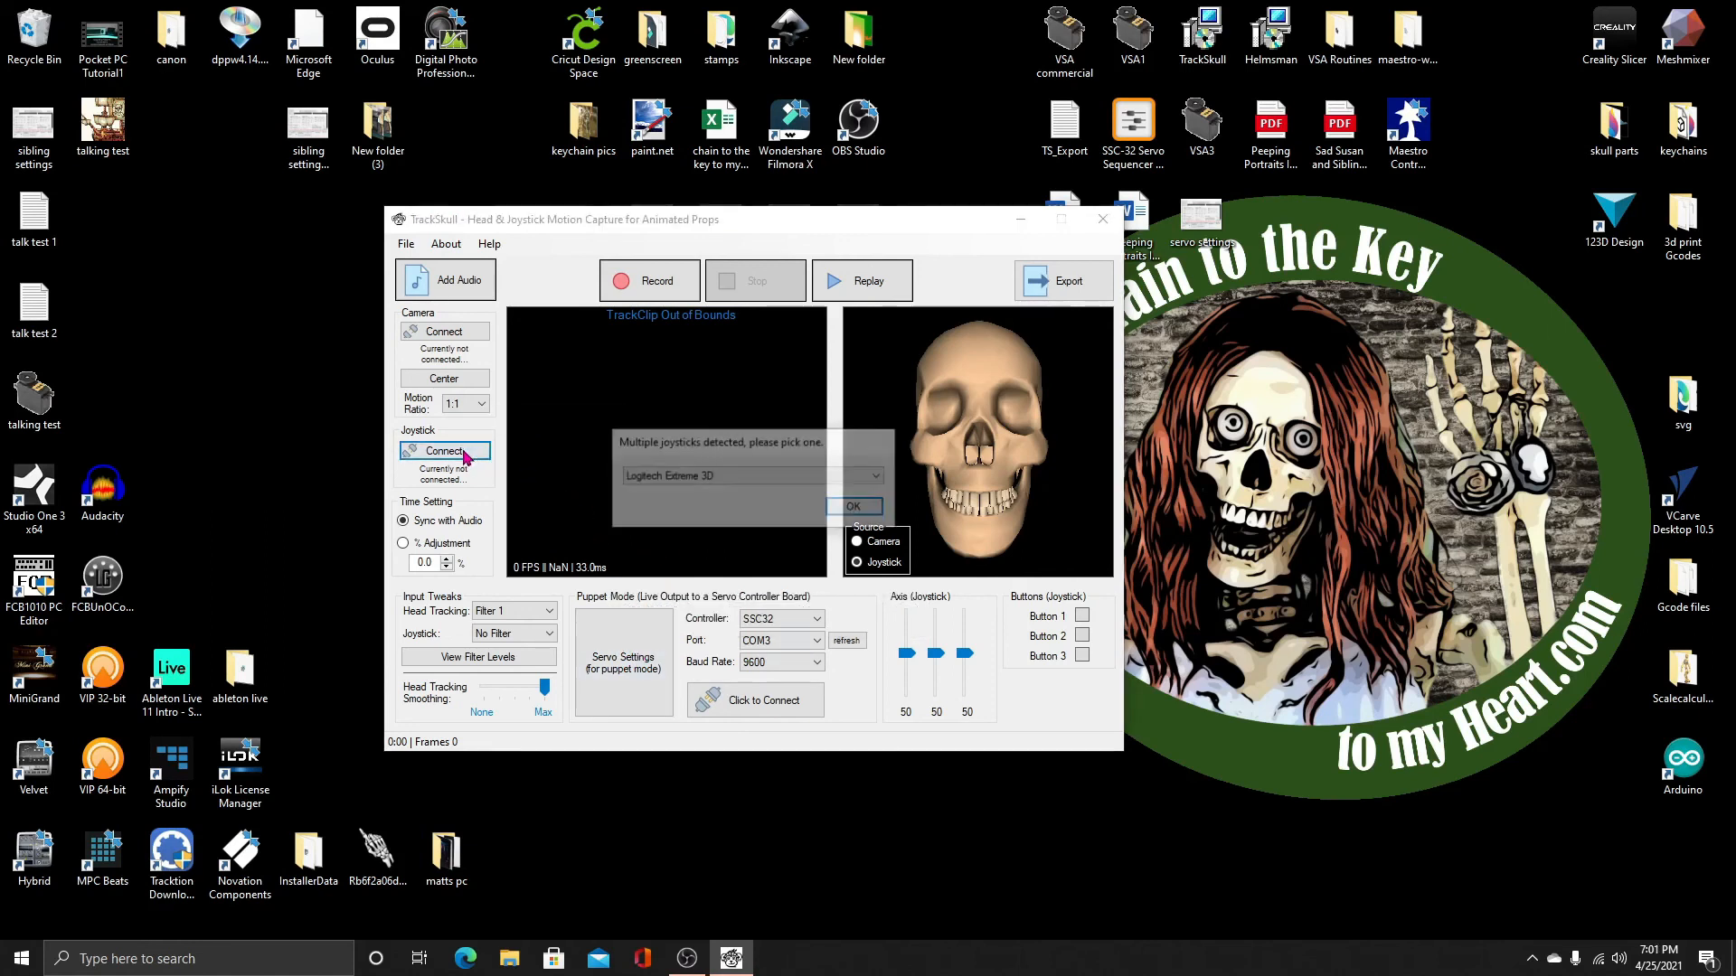
pyautogui.click(861, 513)
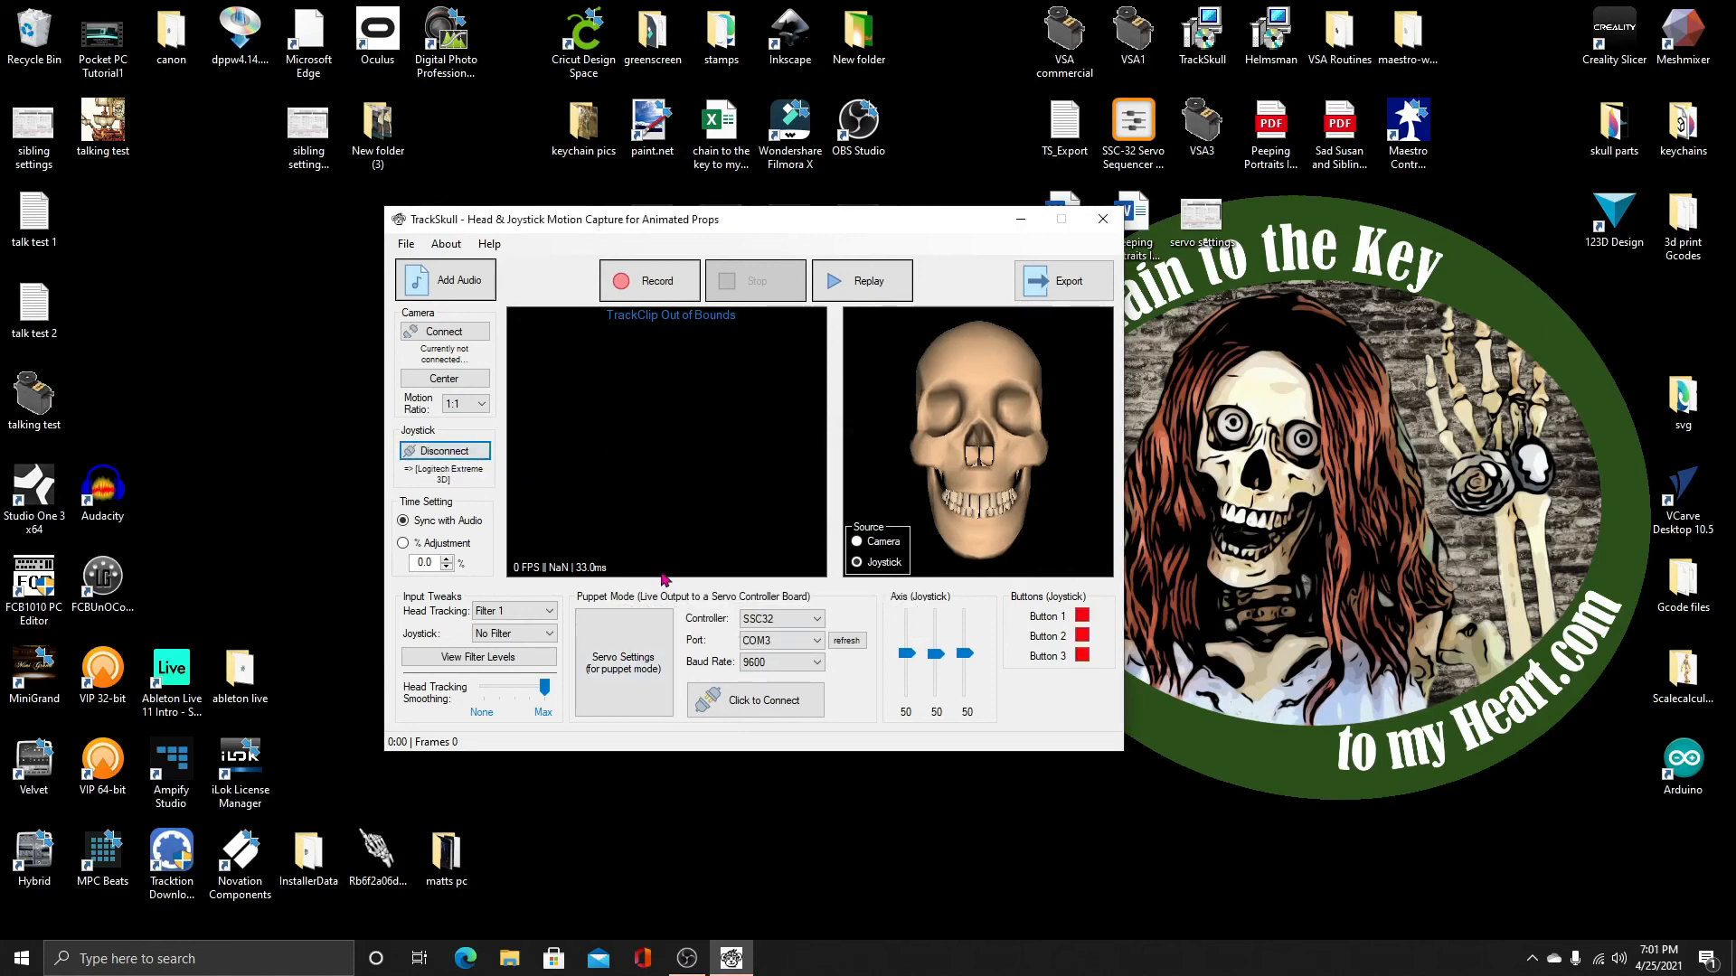
# Review the puppet mode servo settings for the joystick axes and buttons, and check the Helmsman LINK option
pyautogui.click(634, 646)
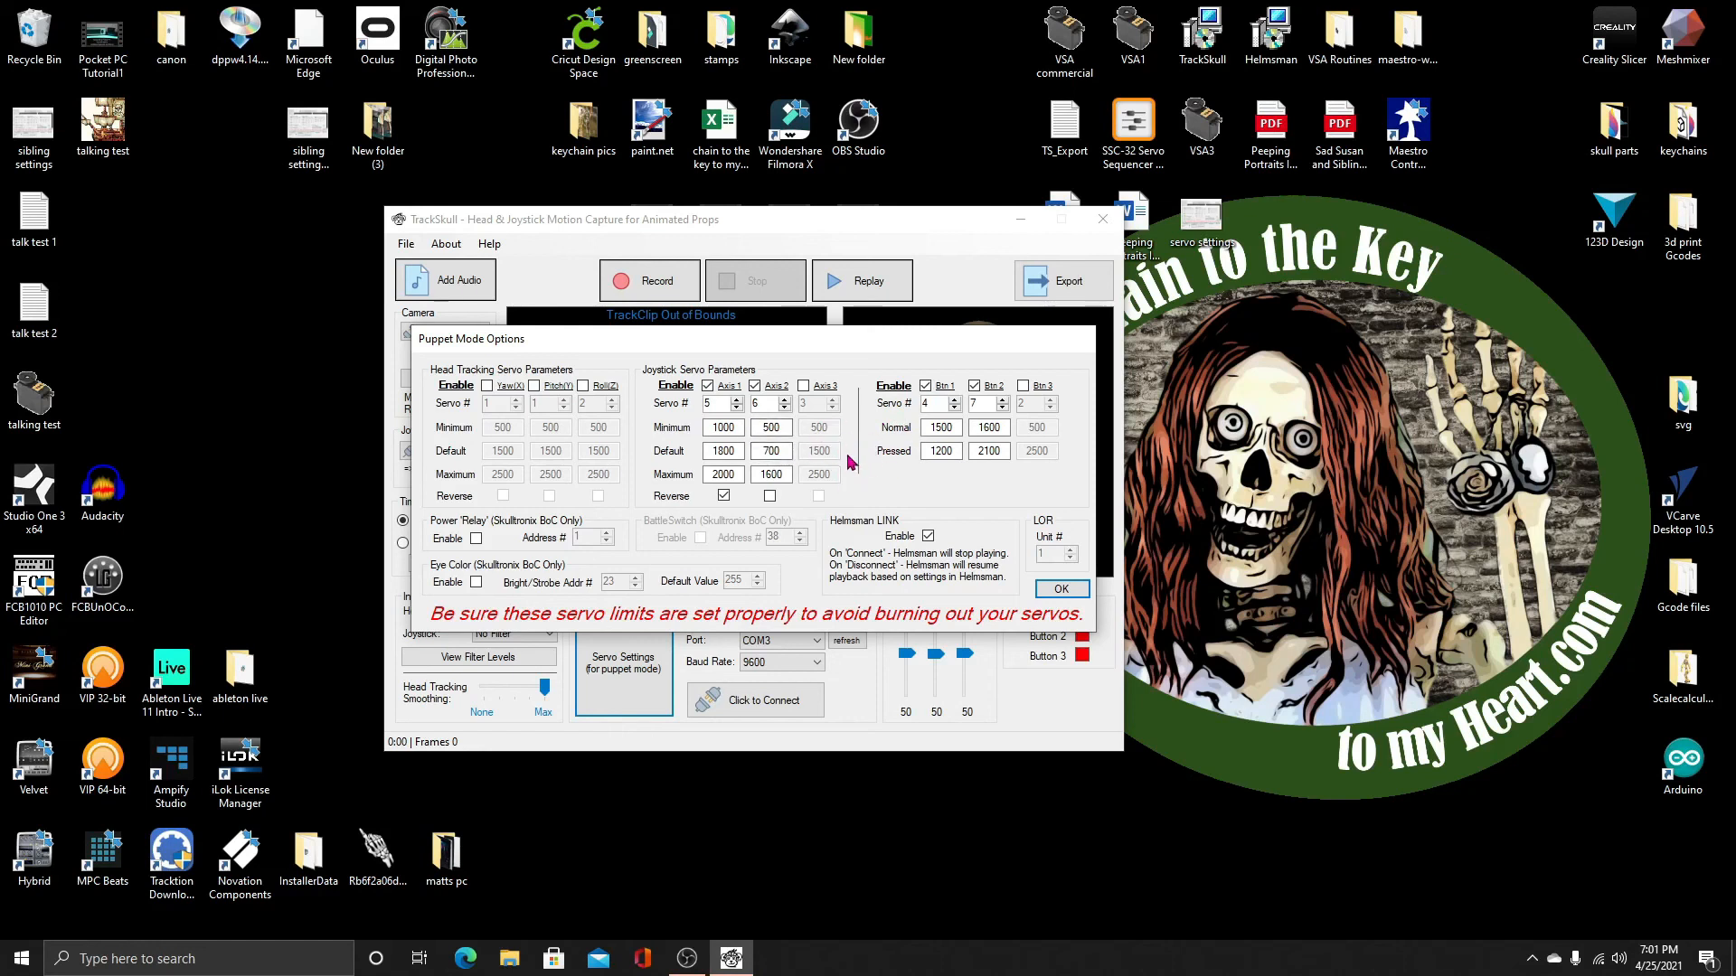
pyautogui.click(1061, 589)
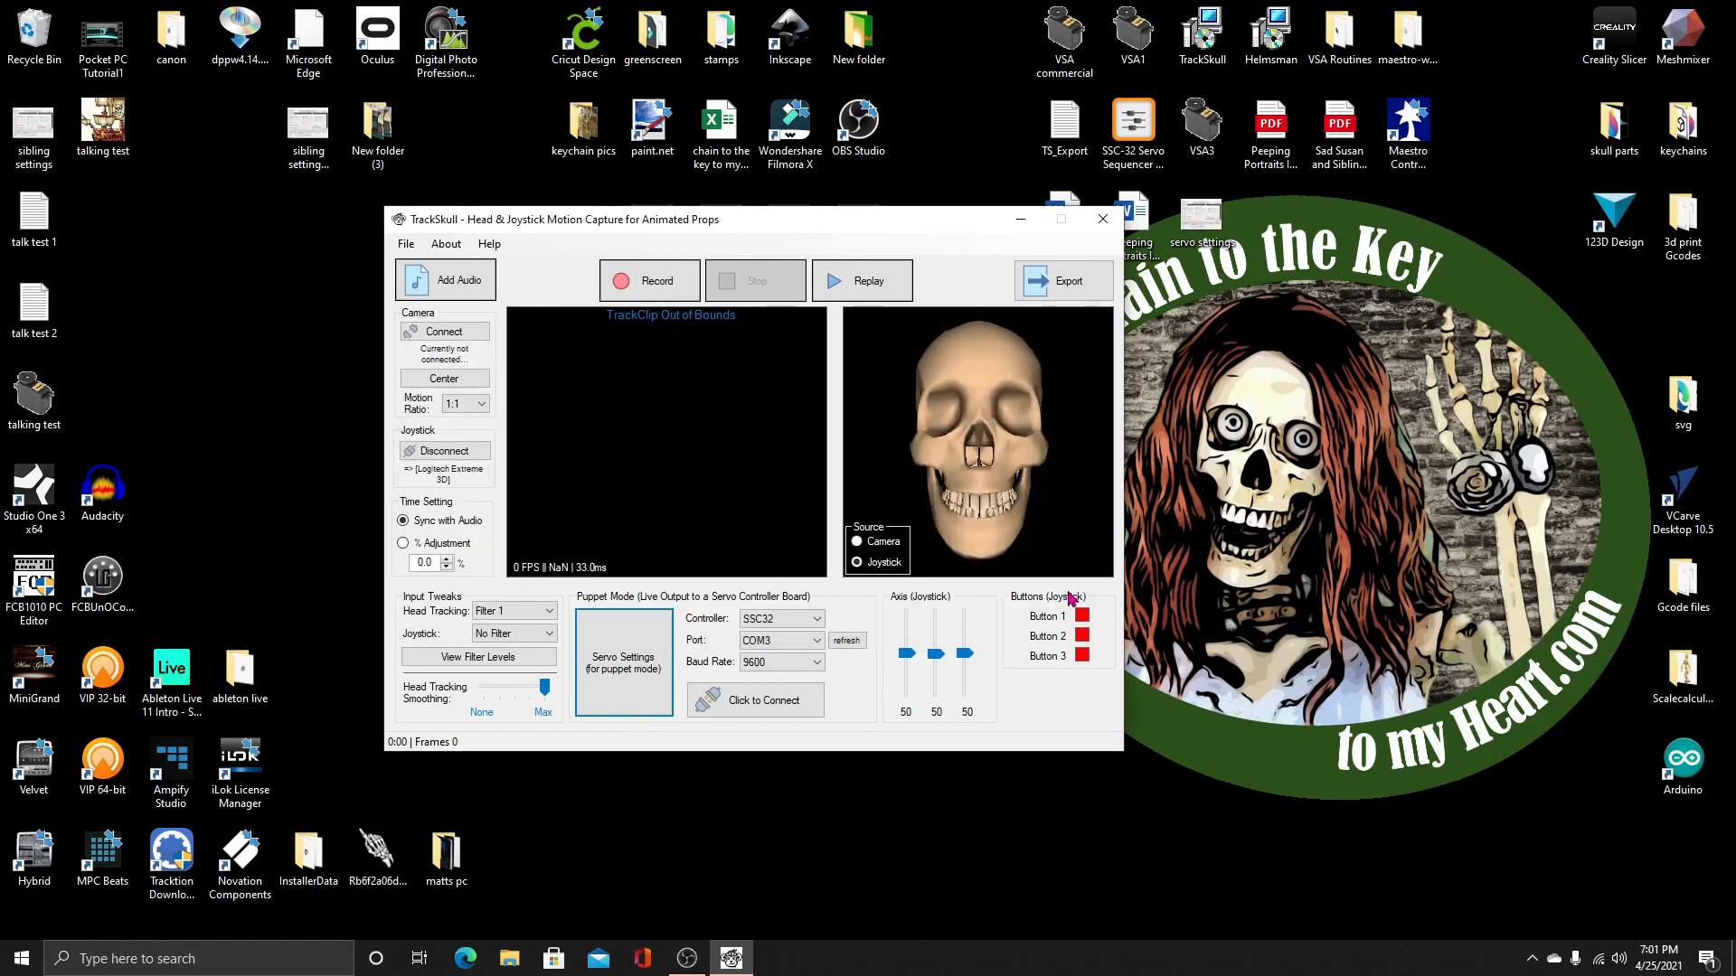
pyautogui.moveTo(795, 222); pyautogui.dragTo(1265, 243)
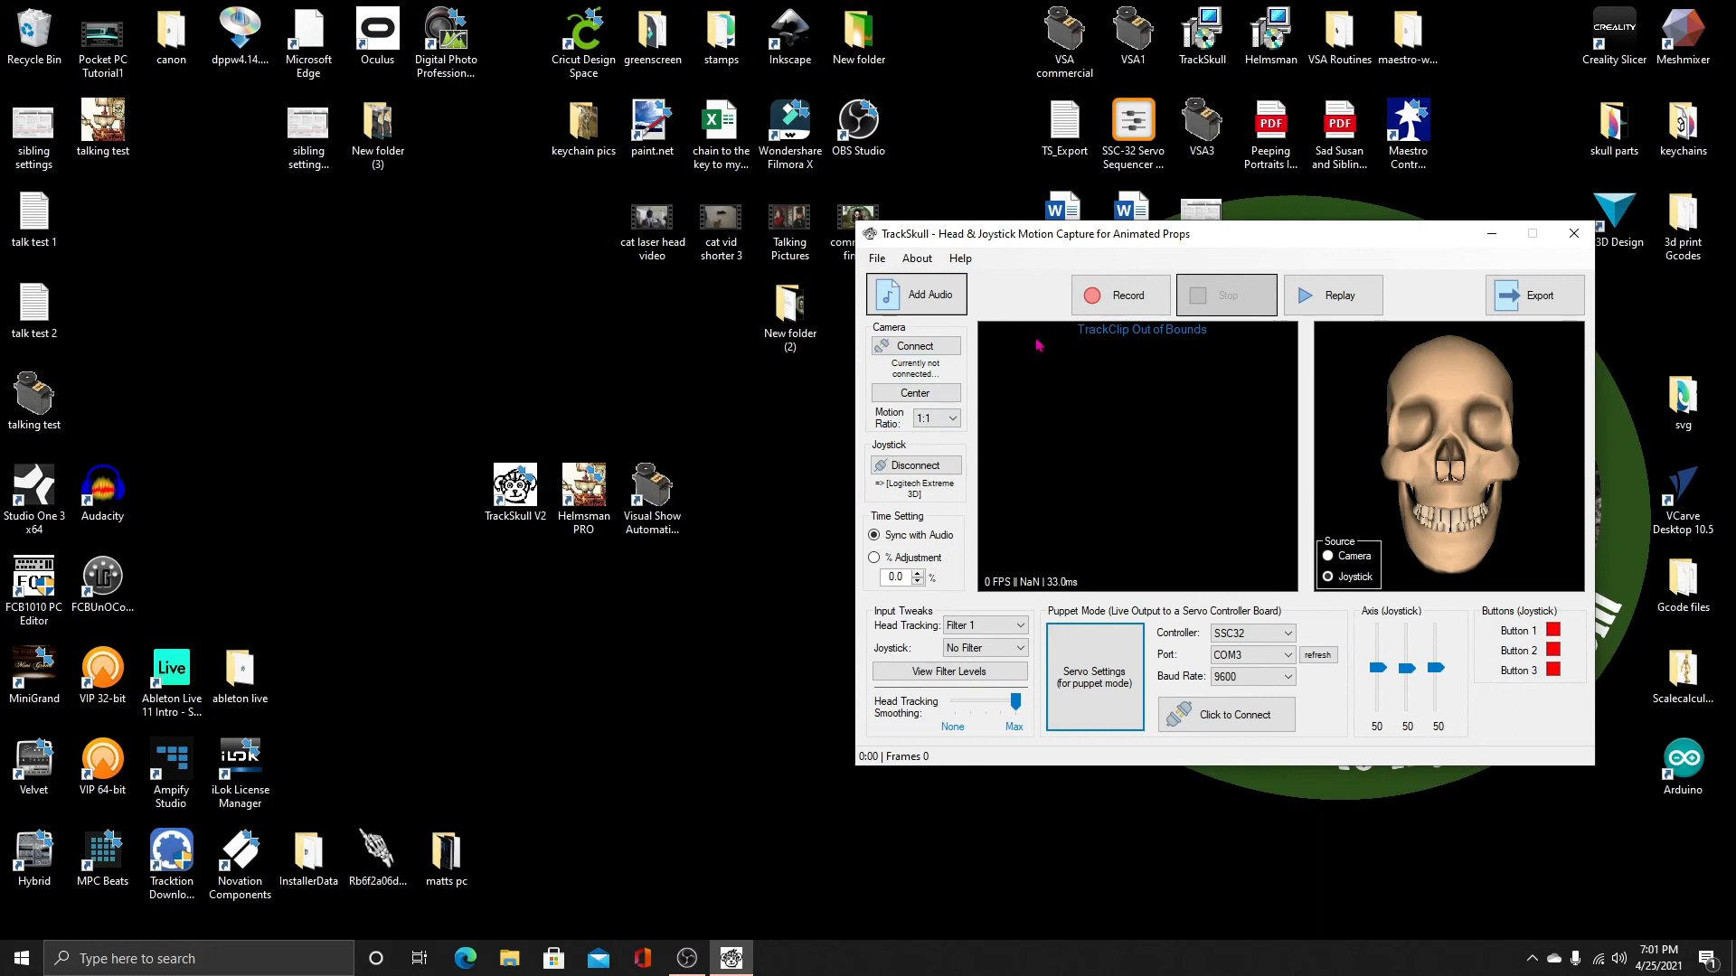
pyautogui.click(1100, 684)
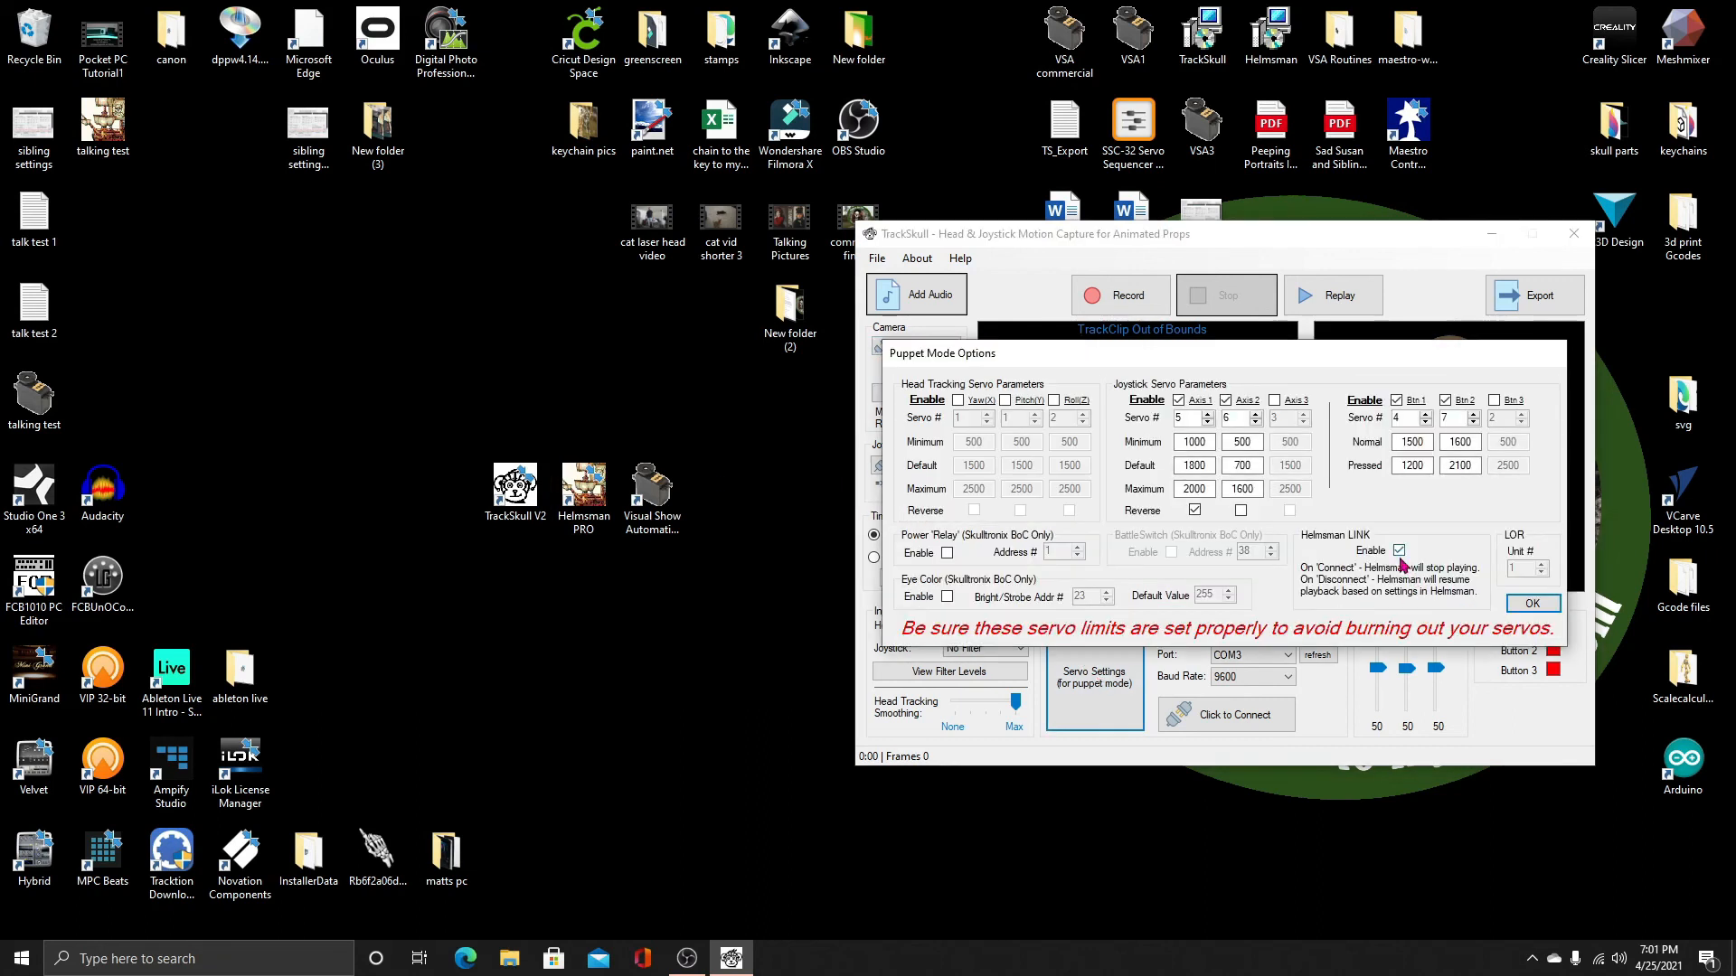
pyautogui.click(1539, 607)
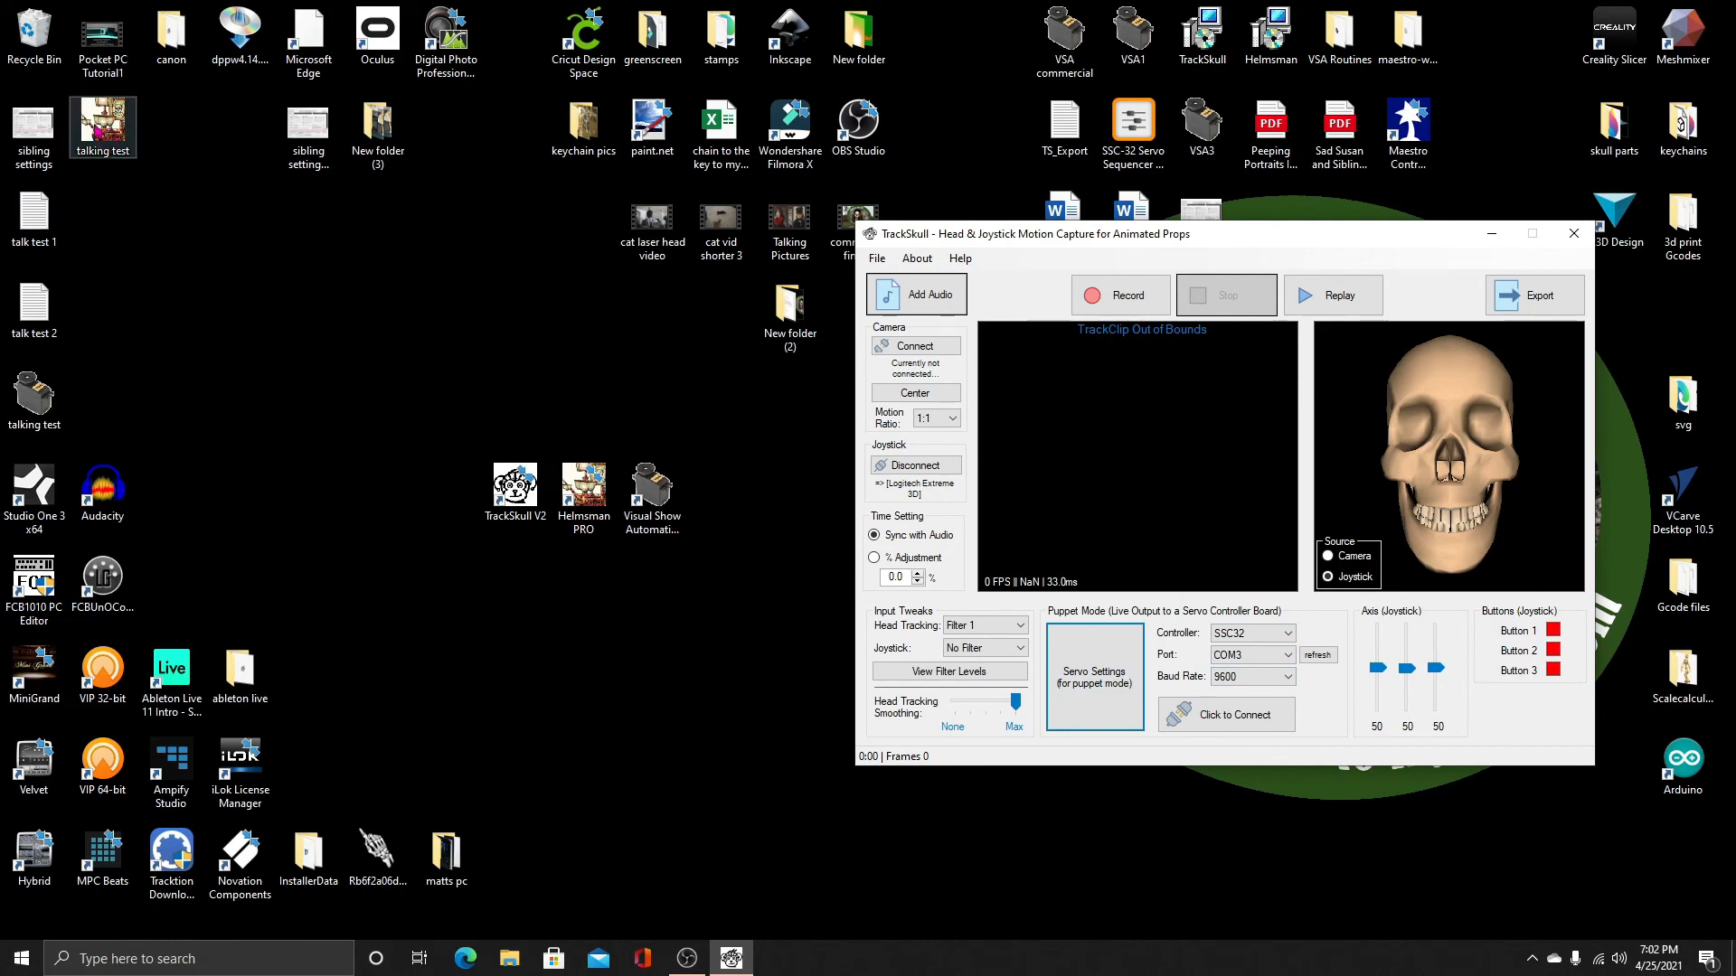
# Open the saved talking test playlist from the desktop in Helmsman PRO and pause its playback
pyautogui.doubleClick(101, 127)
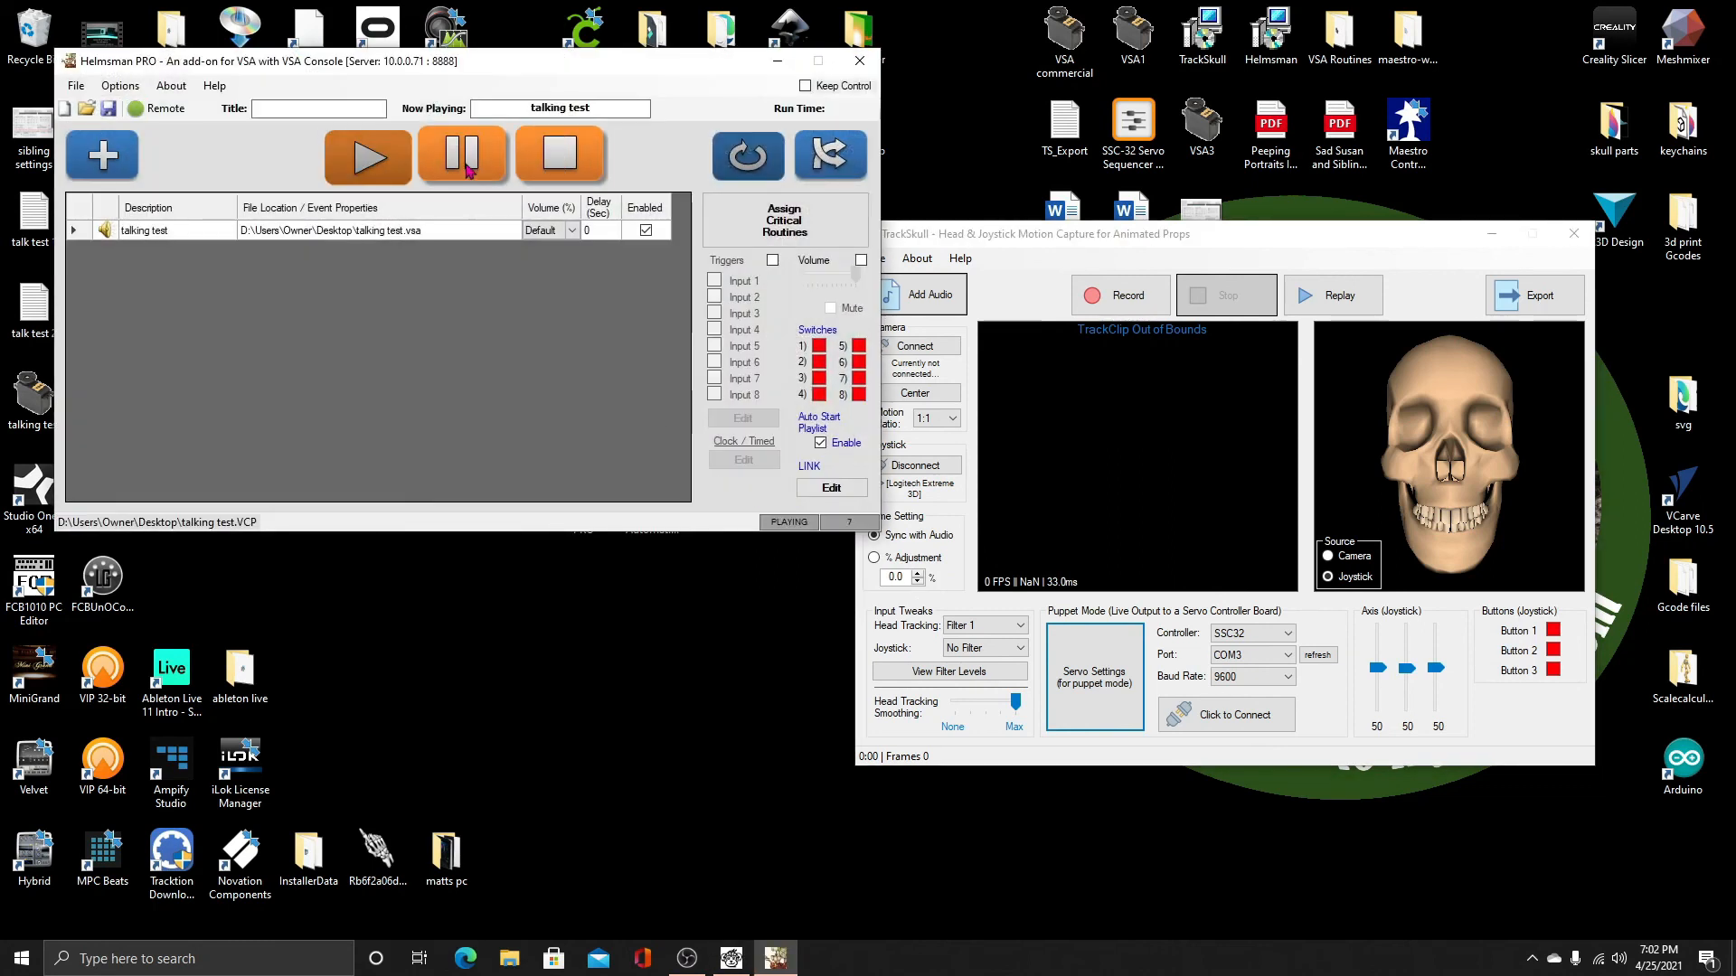
pyautogui.click(466, 163)
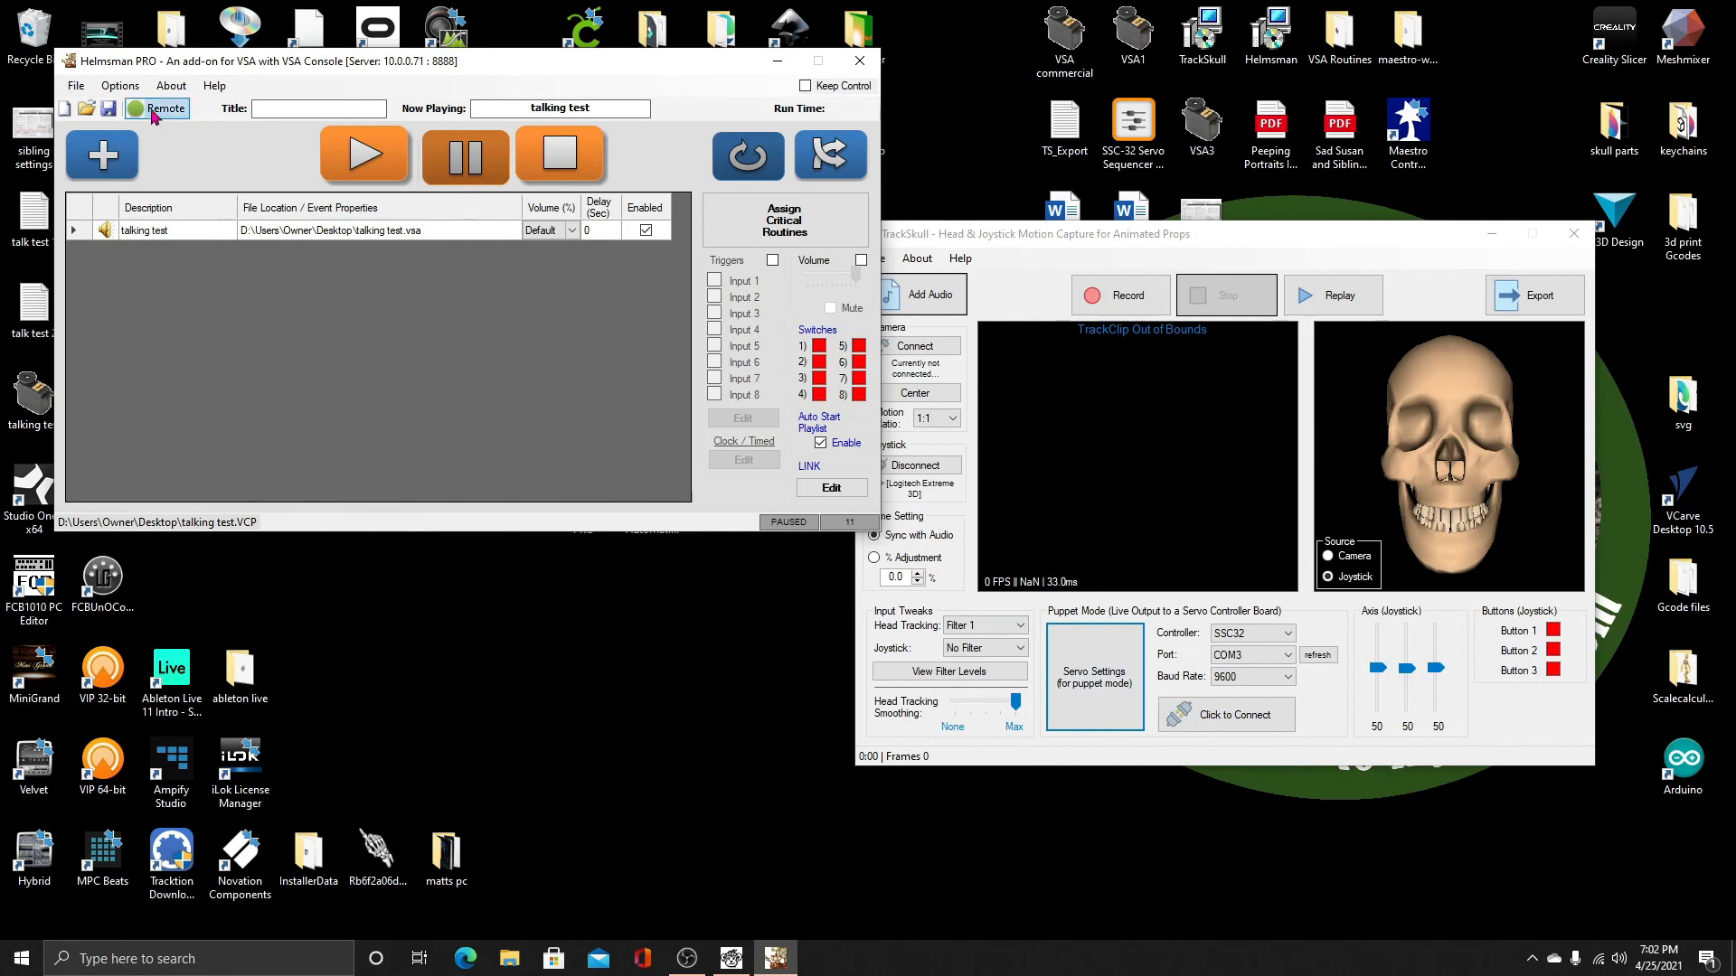
# Set the Comm Port to COM3 in the Helmsman PRO options
pyautogui.click(122, 88)
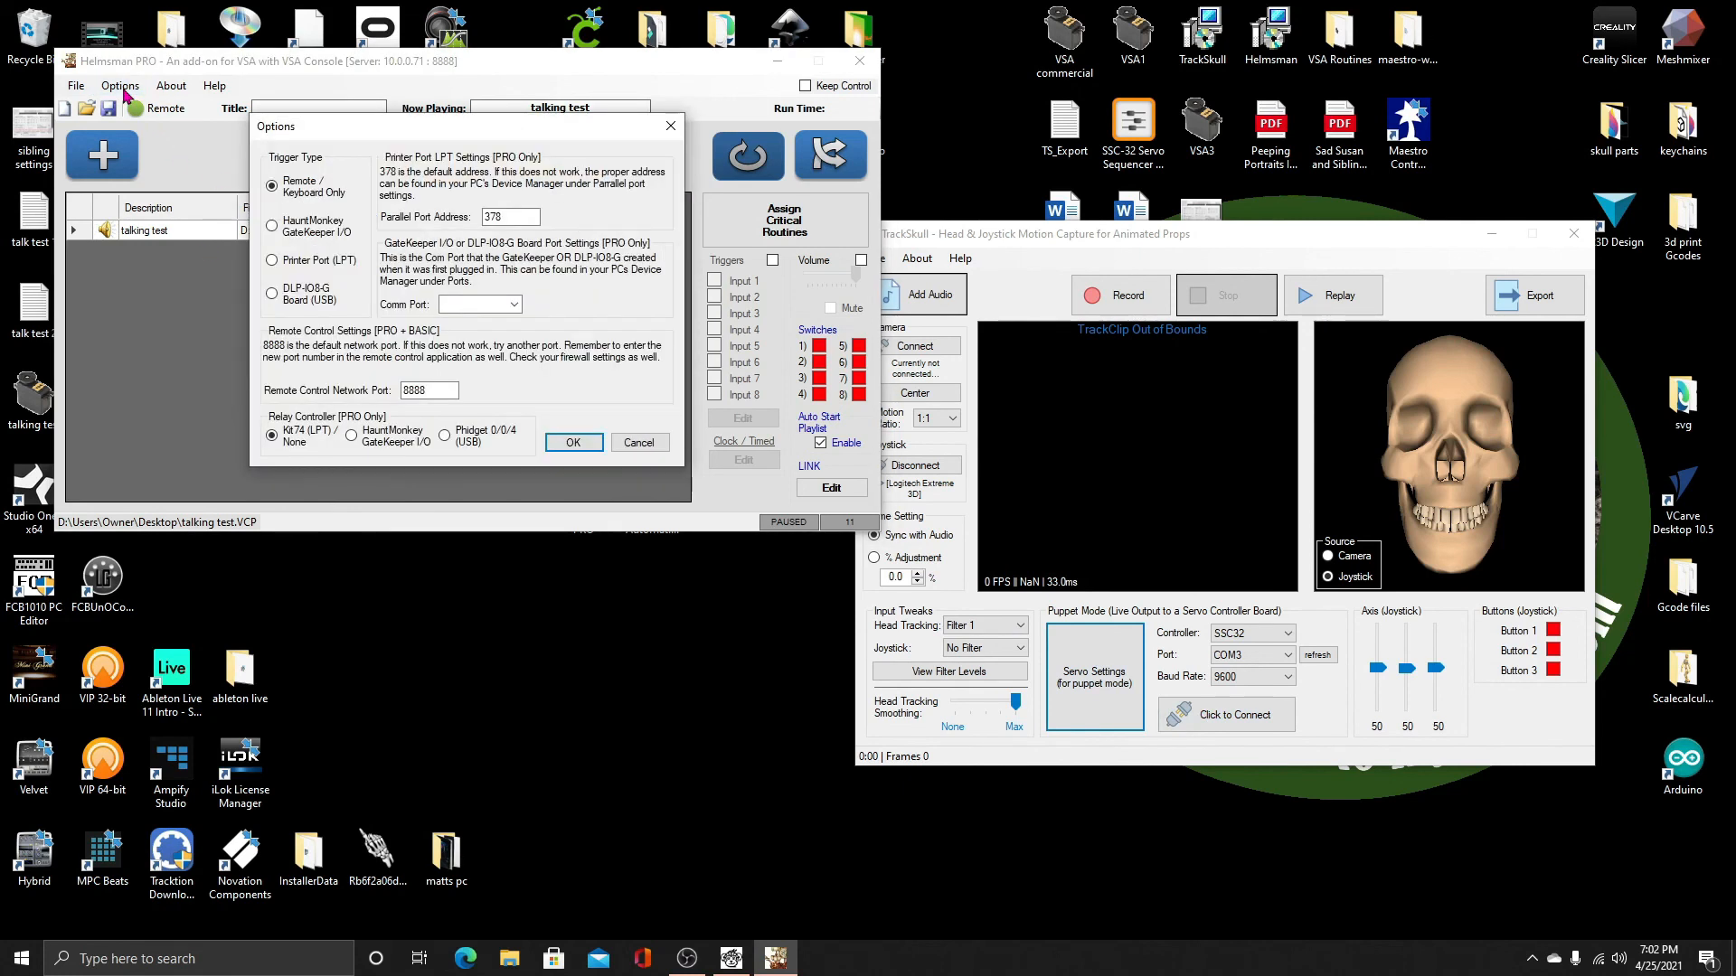
pyautogui.click(514, 306)
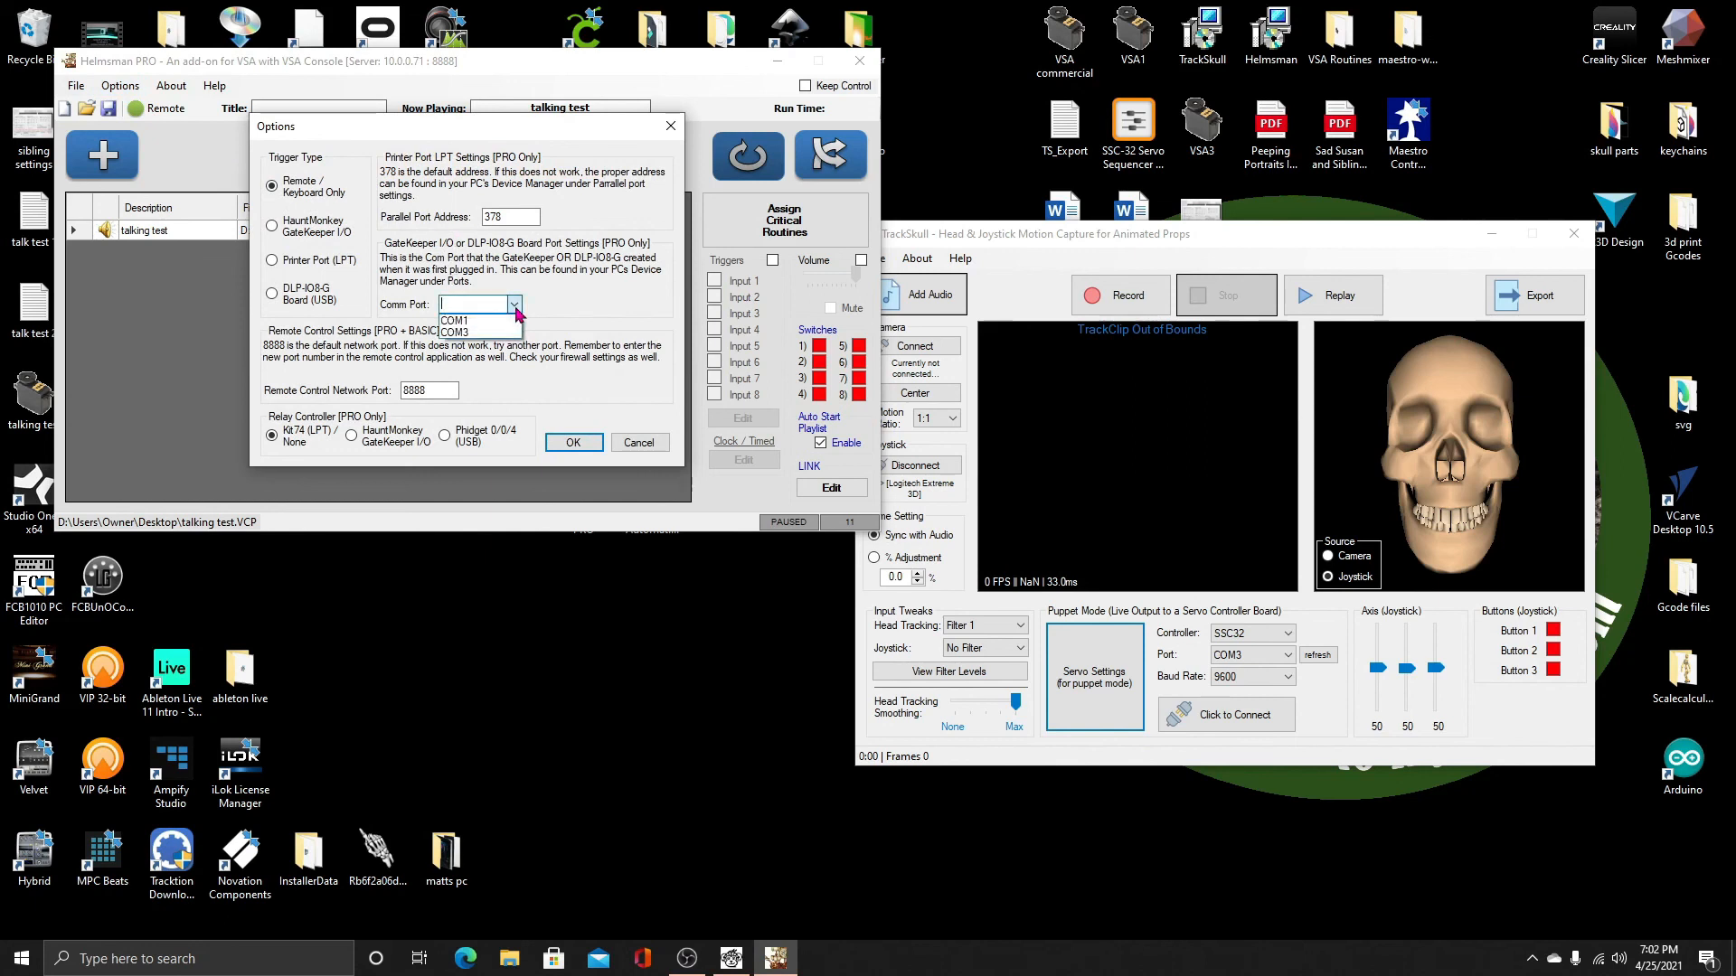
pyautogui.click(507, 333)
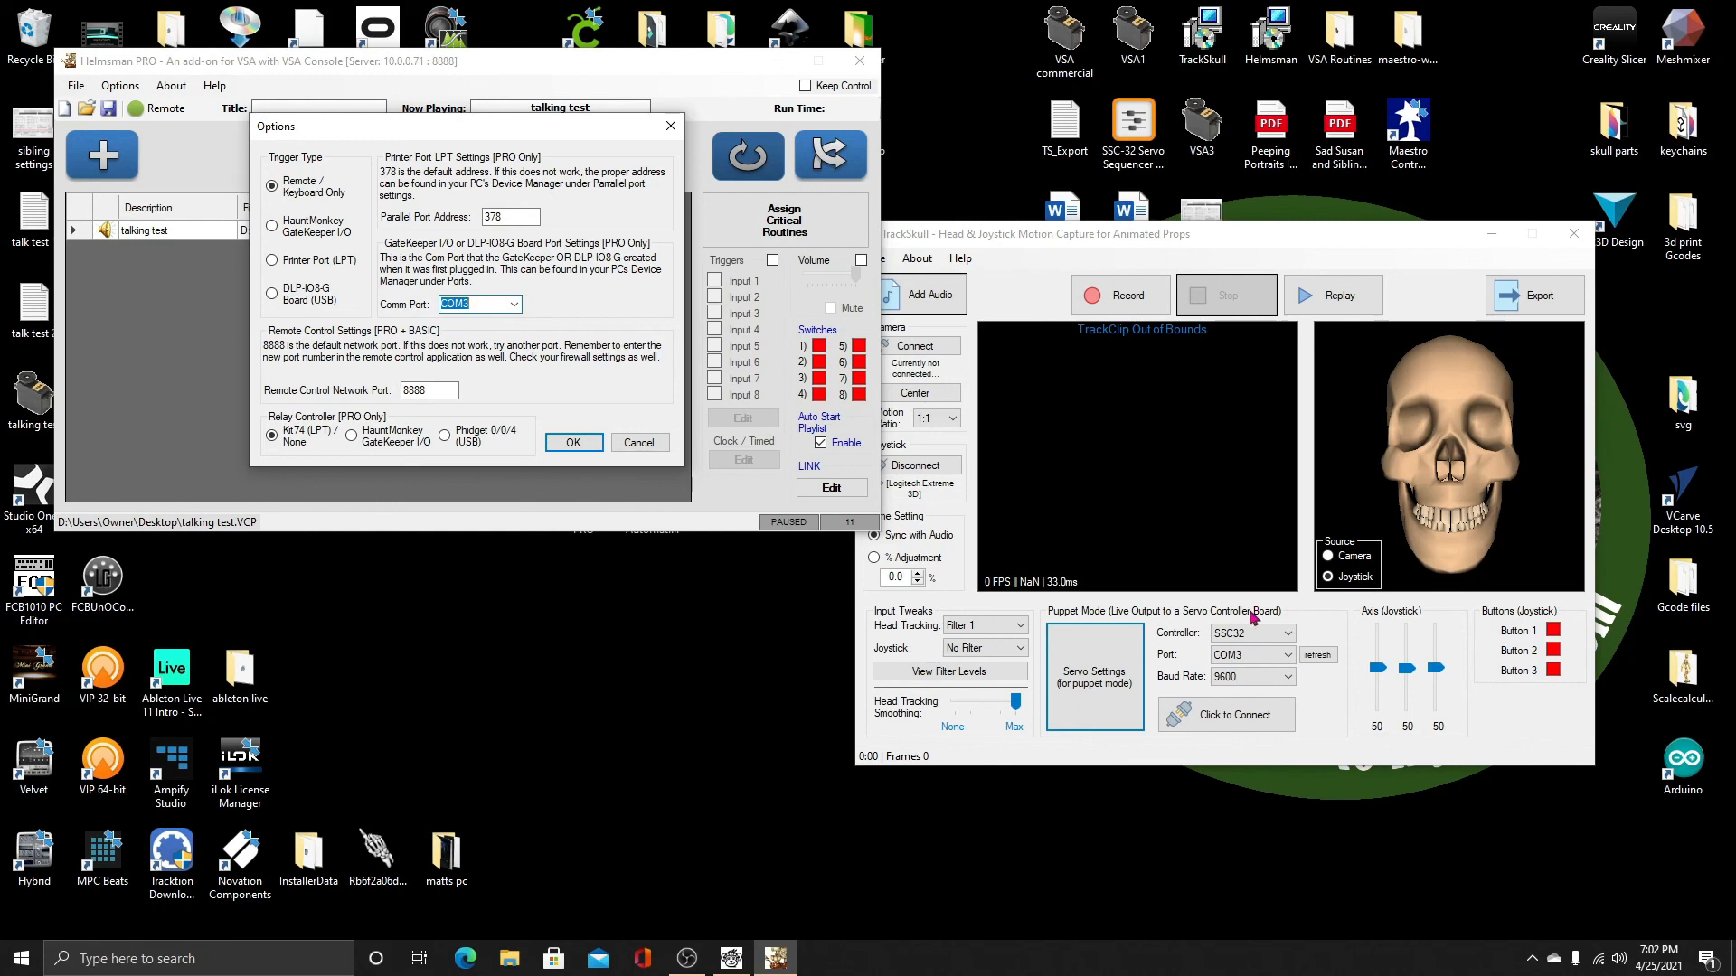
pyautogui.click(571, 443)
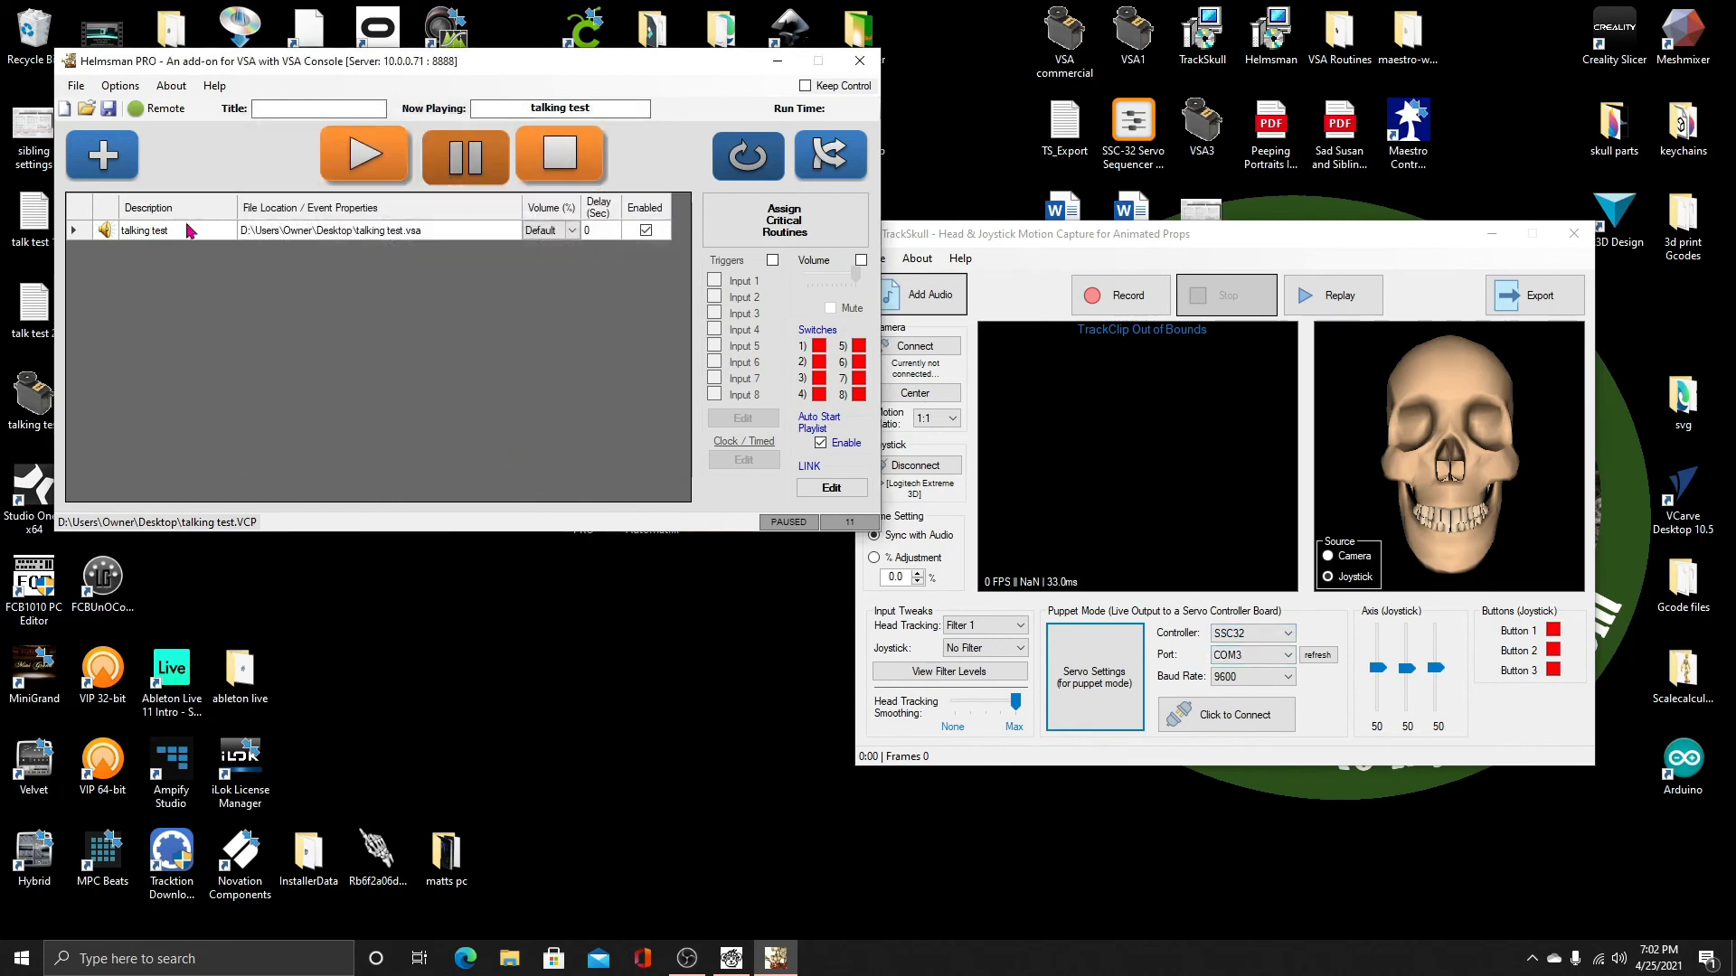
# Resume the playlist, interrupt it by connecting TrackSkull's puppet mode to the SSC32 controller, and disconnect again
pyautogui.click(360, 161)
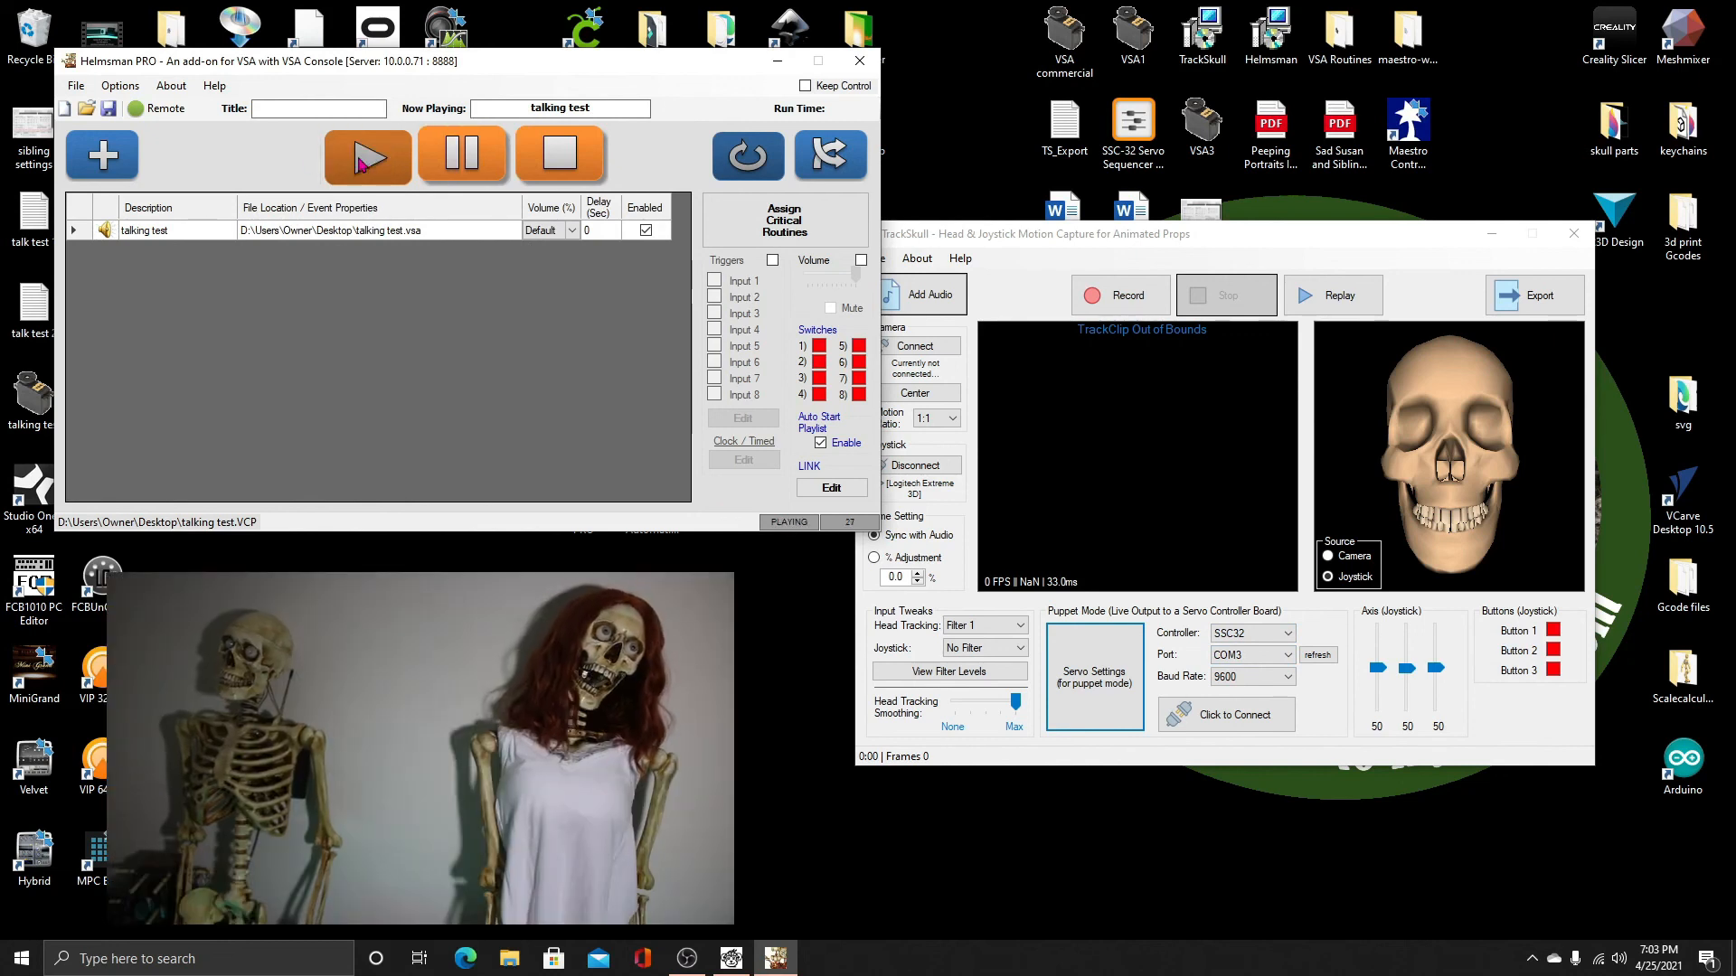
pyautogui.click(1220, 716)
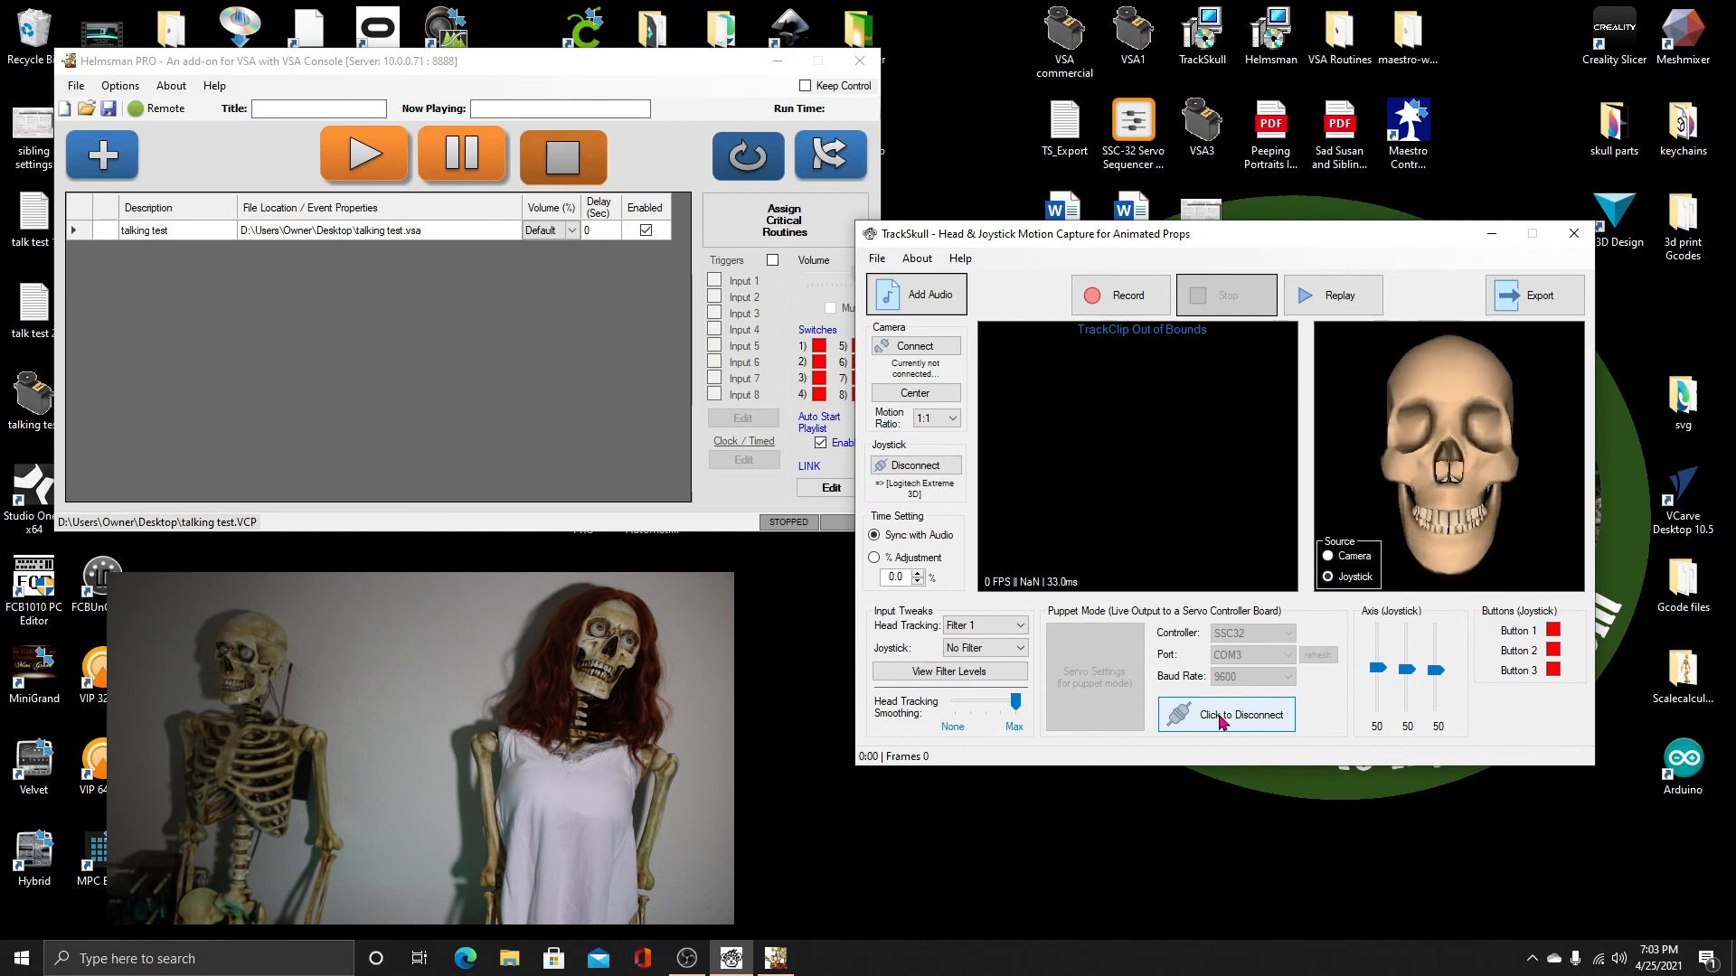
pyautogui.click(1219, 716)
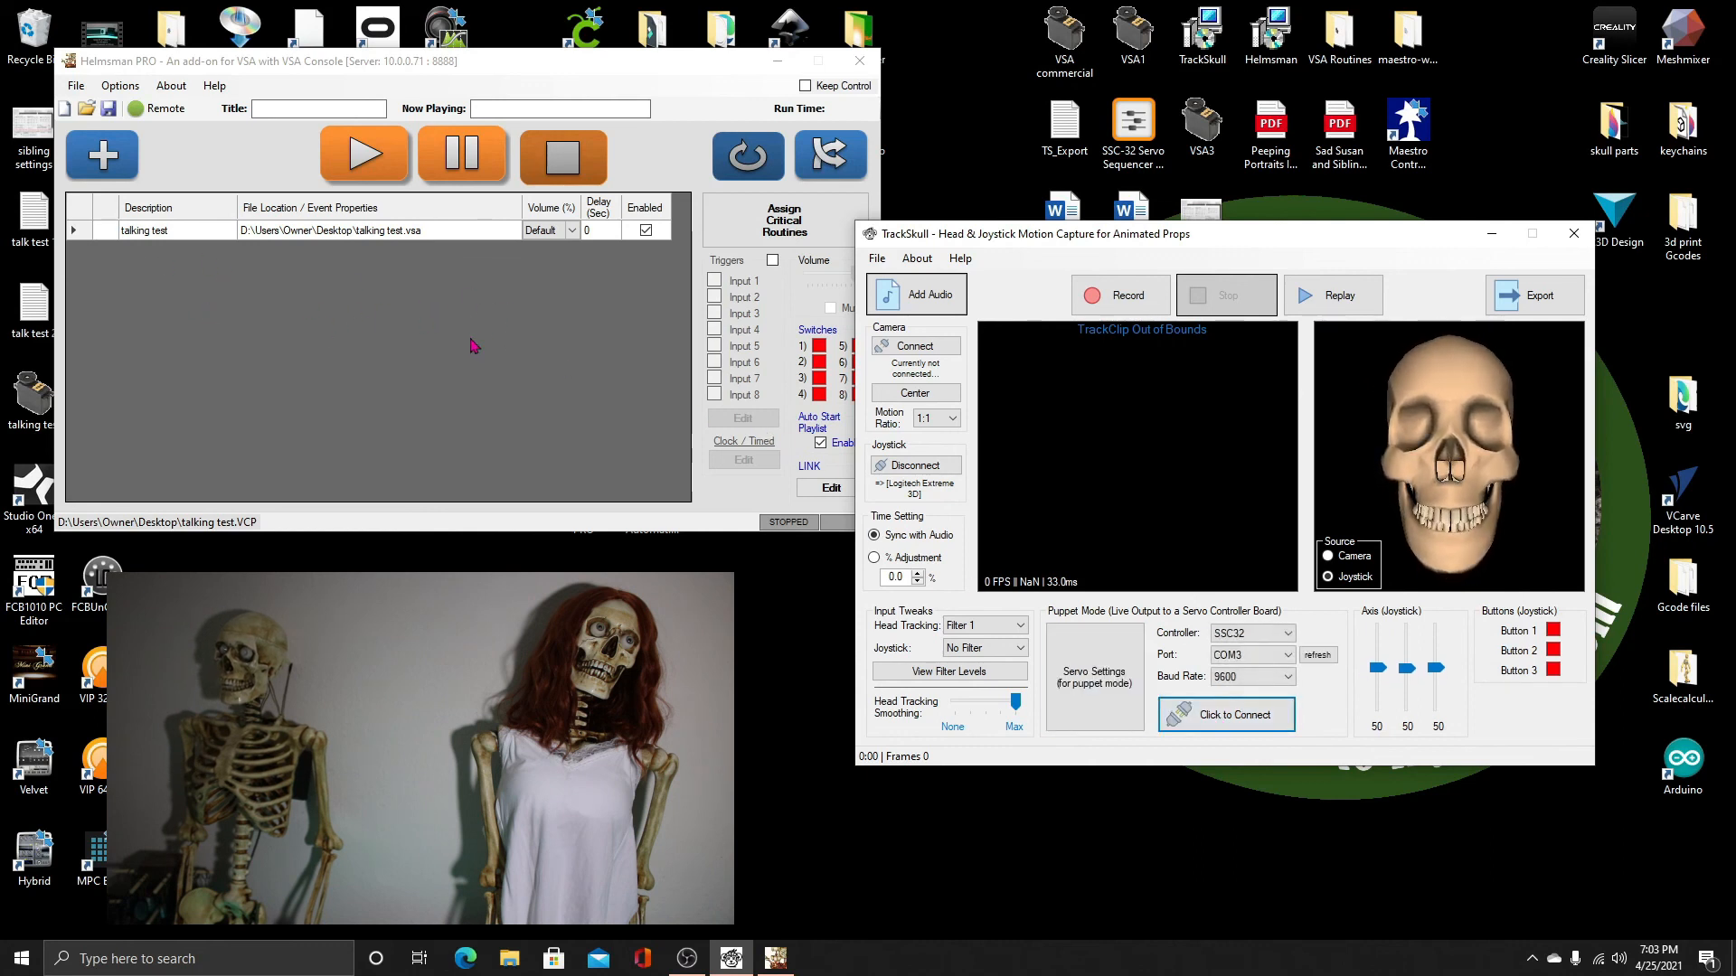
# Restart the talking test playlist and repeat the takeover test by connecting and disconnecting TrackSkull's puppet mode
pyautogui.click(374, 159)
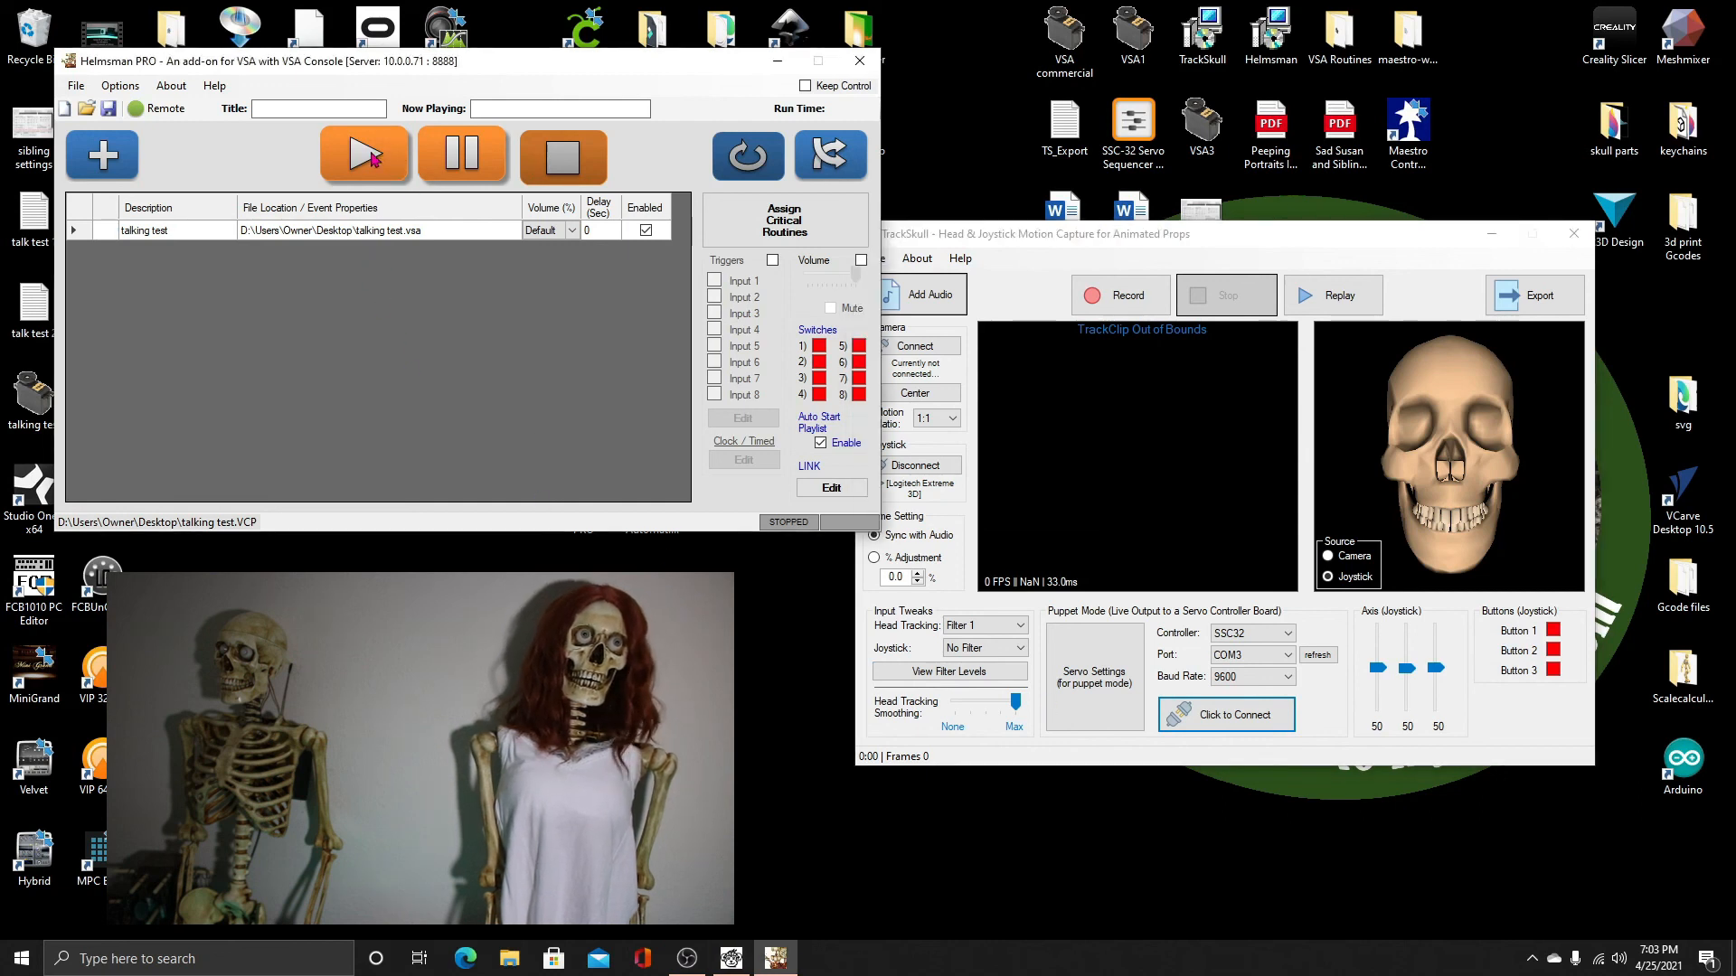
pyautogui.click(373, 159)
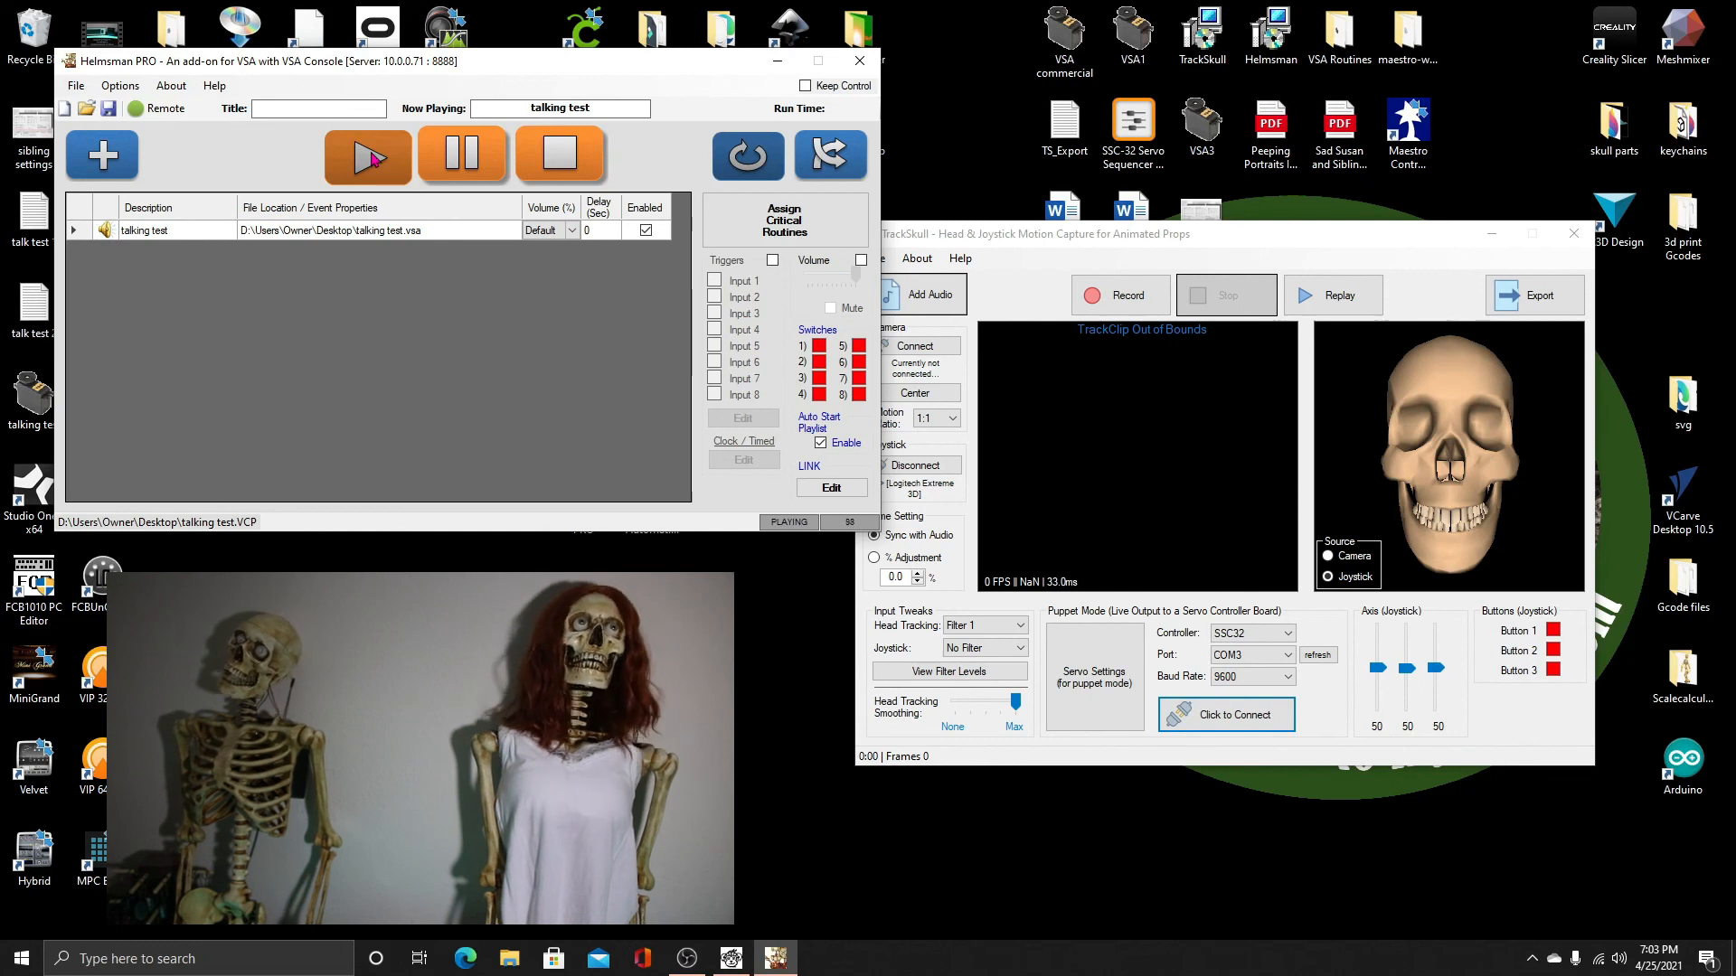
pyautogui.click(1216, 714)
pyautogui.click(1216, 716)
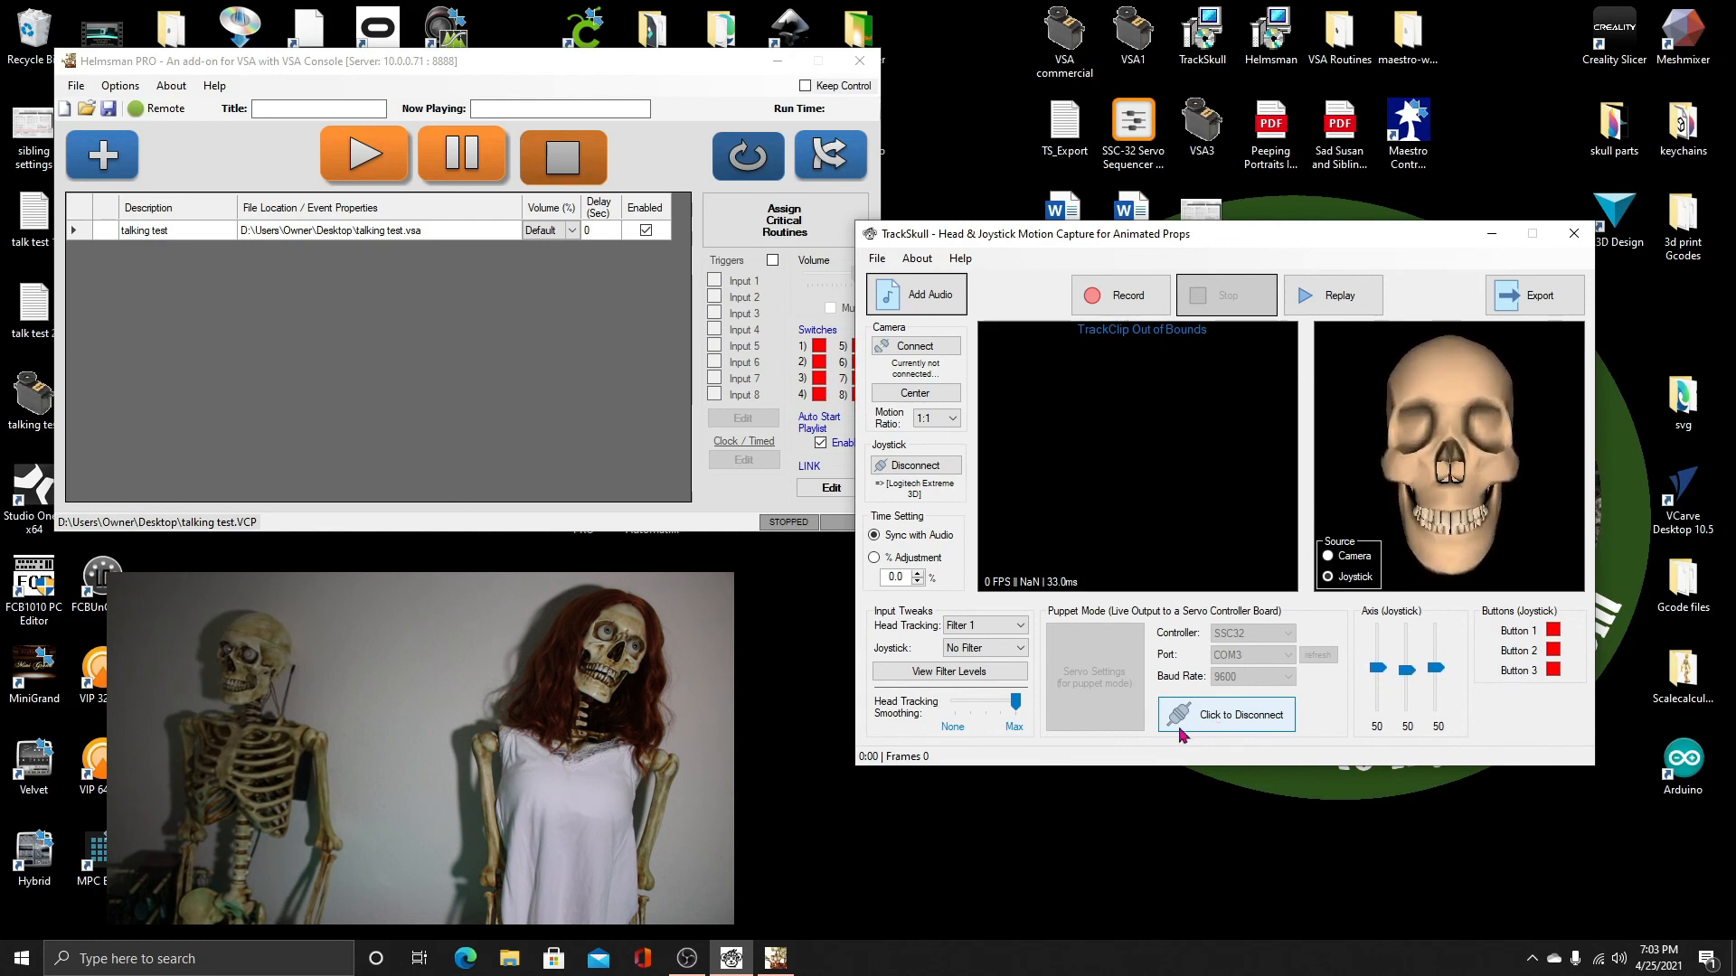
pyautogui.click(1215, 720)
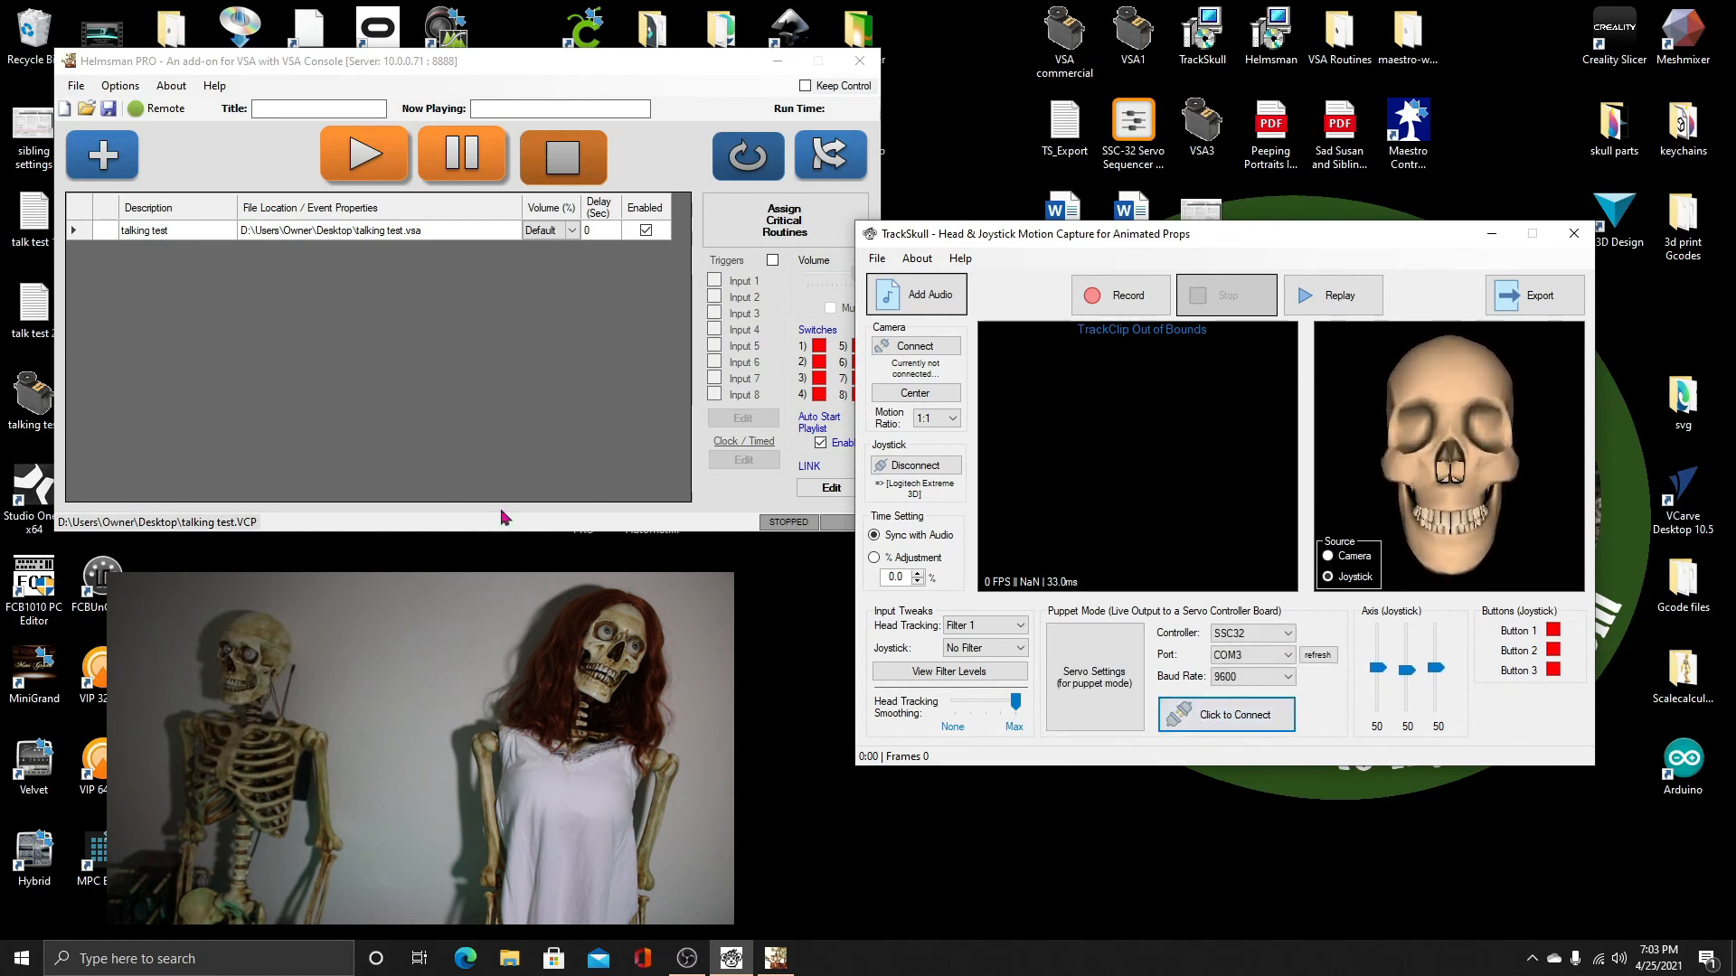
# Play the talking test playlist once more in Helmsman PRO and stop it
pyautogui.click(365, 170)
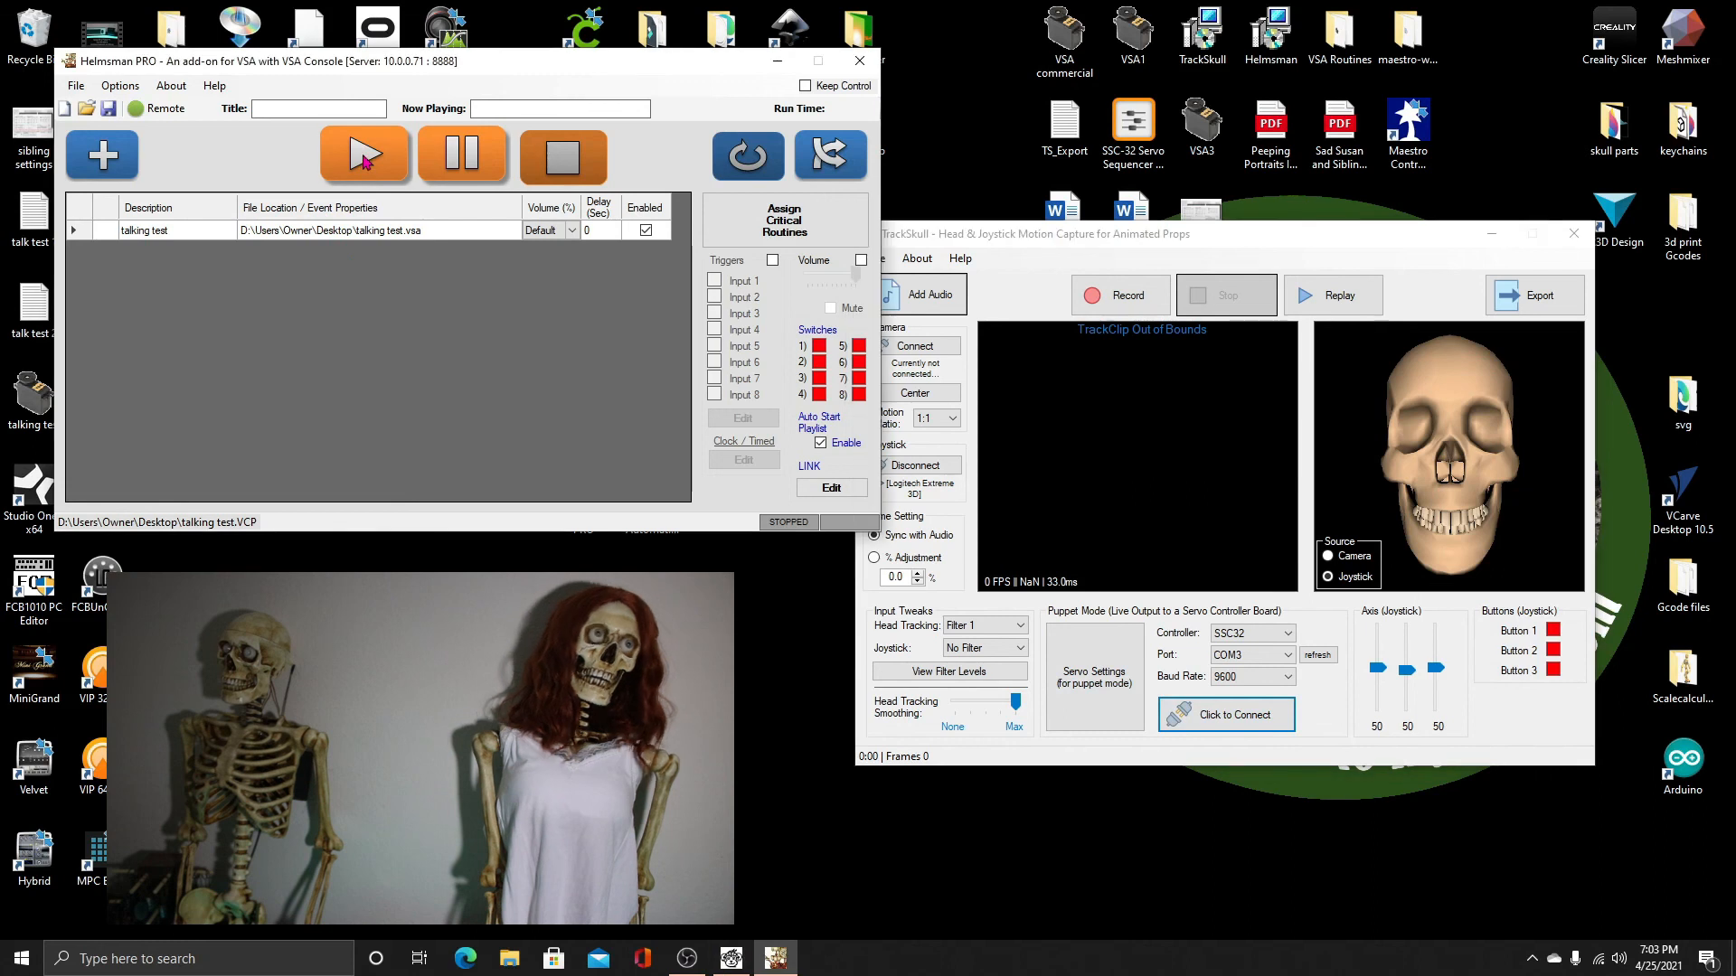
pyautogui.click(365, 161)
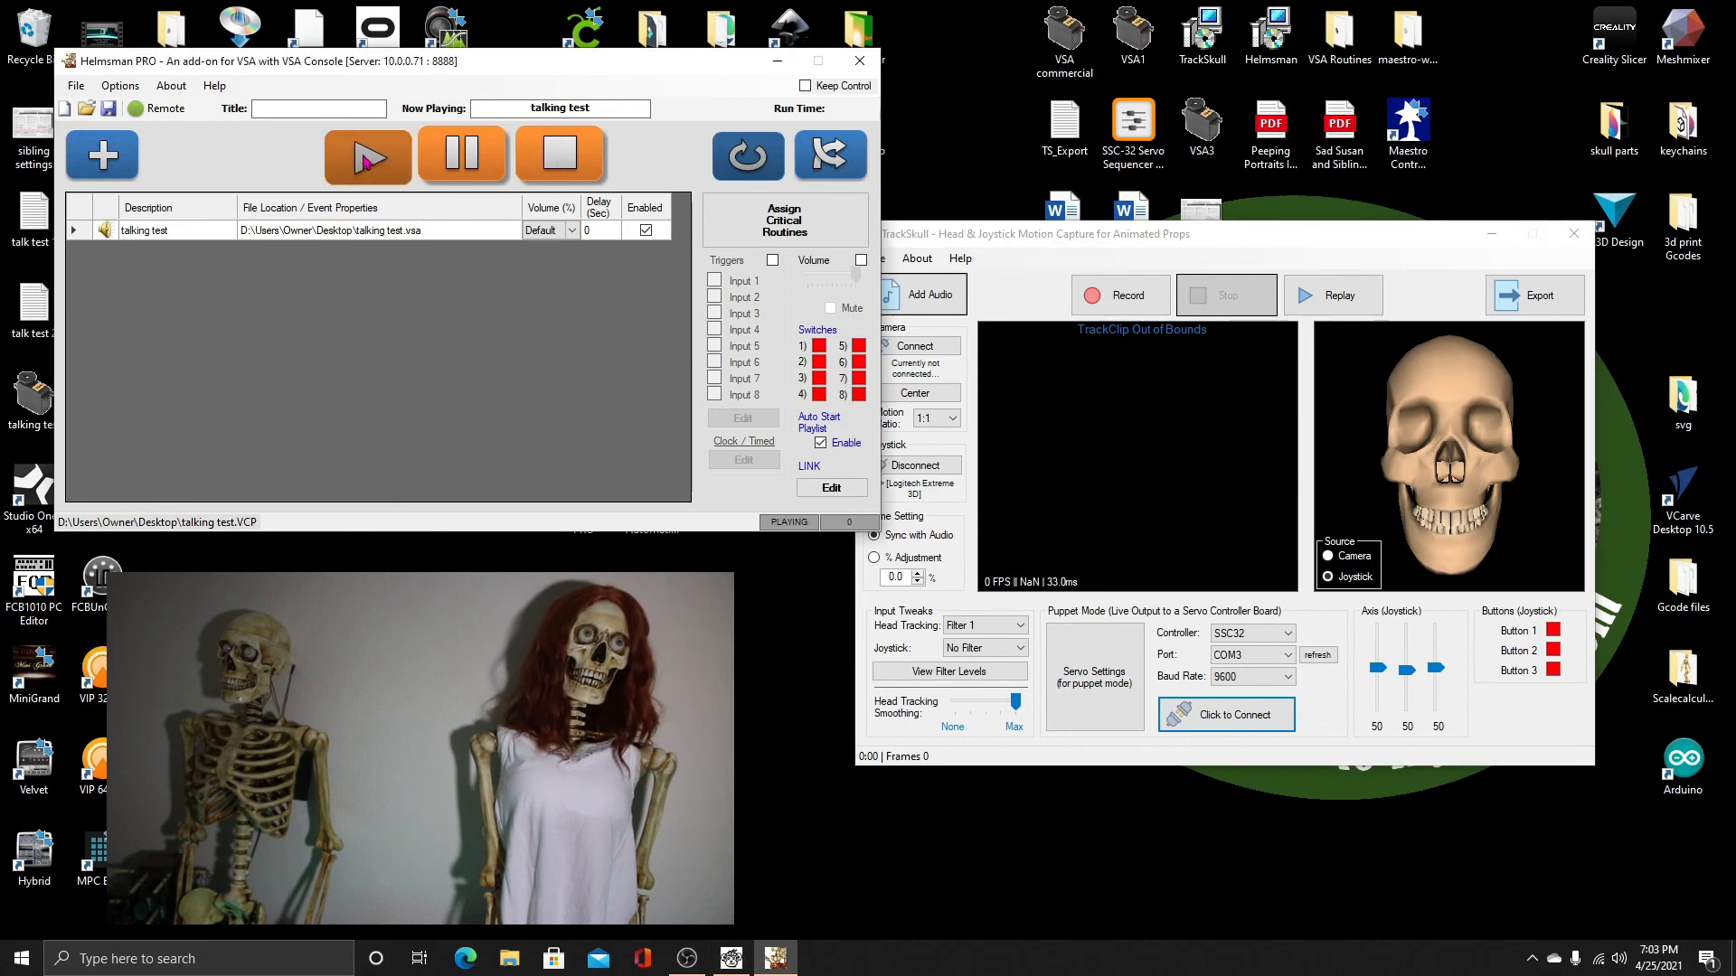
pyautogui.click(570, 178)
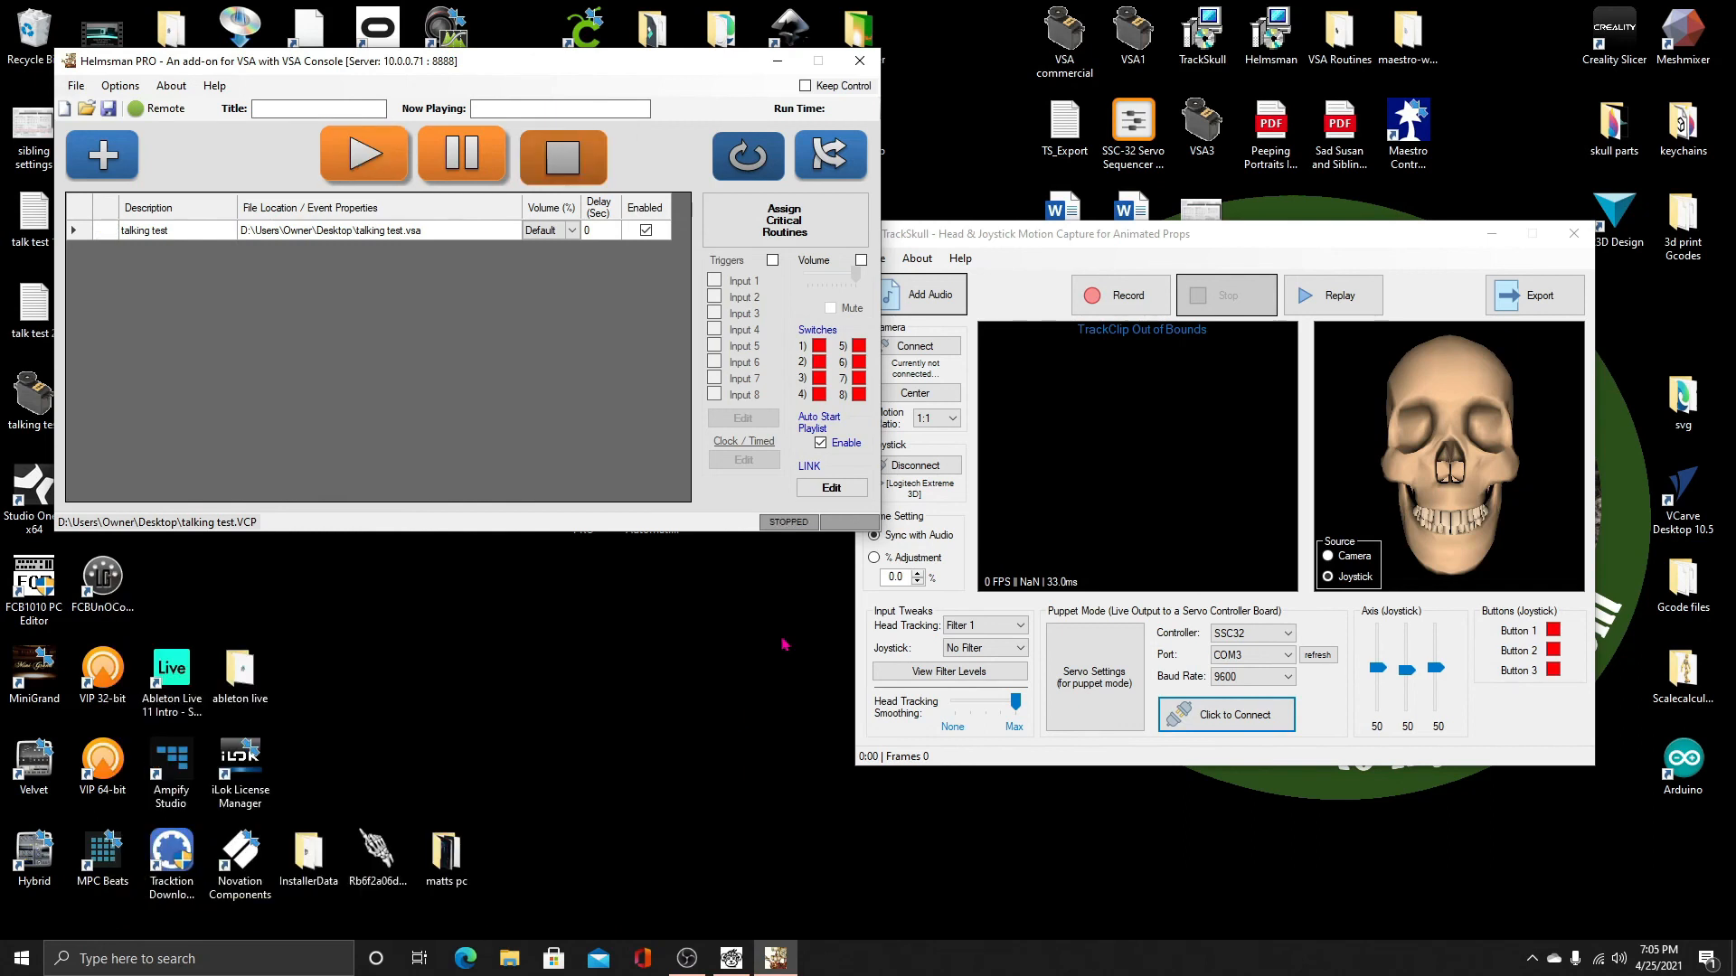